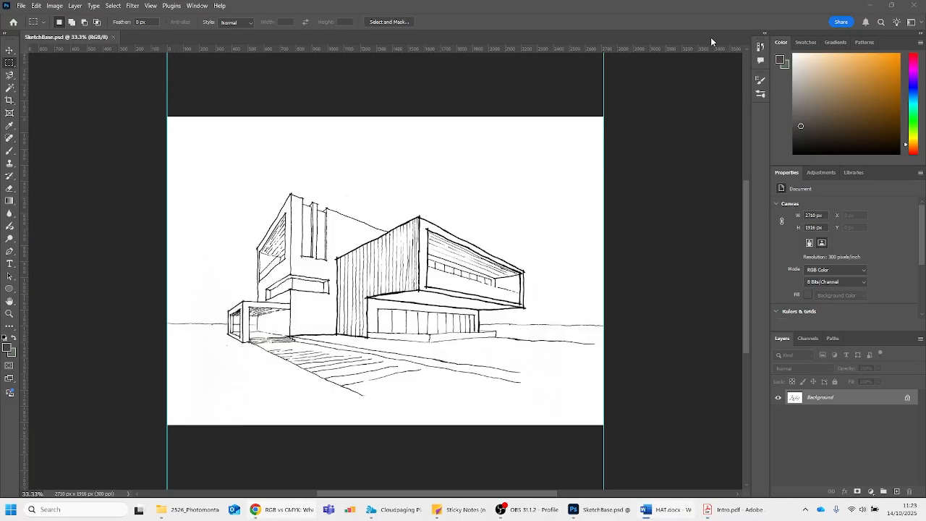
Switch to Chrome, search Google for "adobe stock" and open the Adobe Stock website
mouse_move(283, 509)
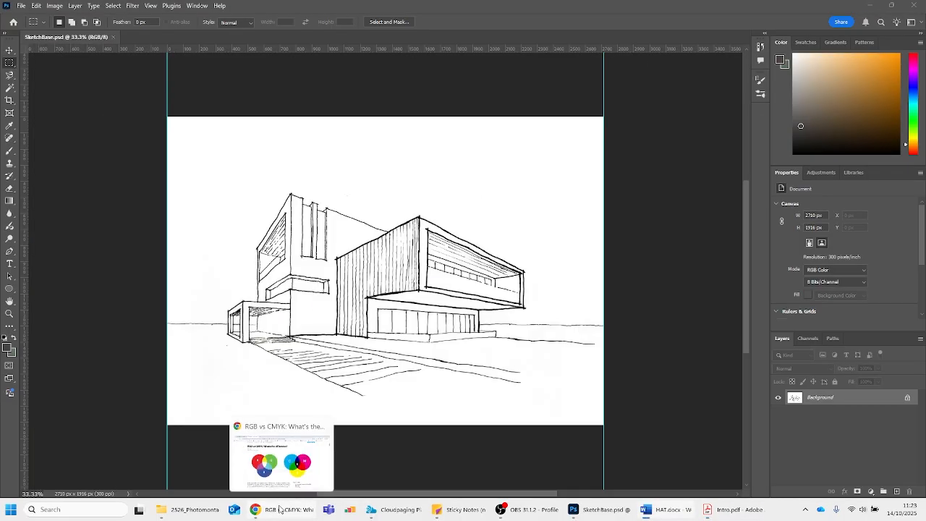
click(326, 426)
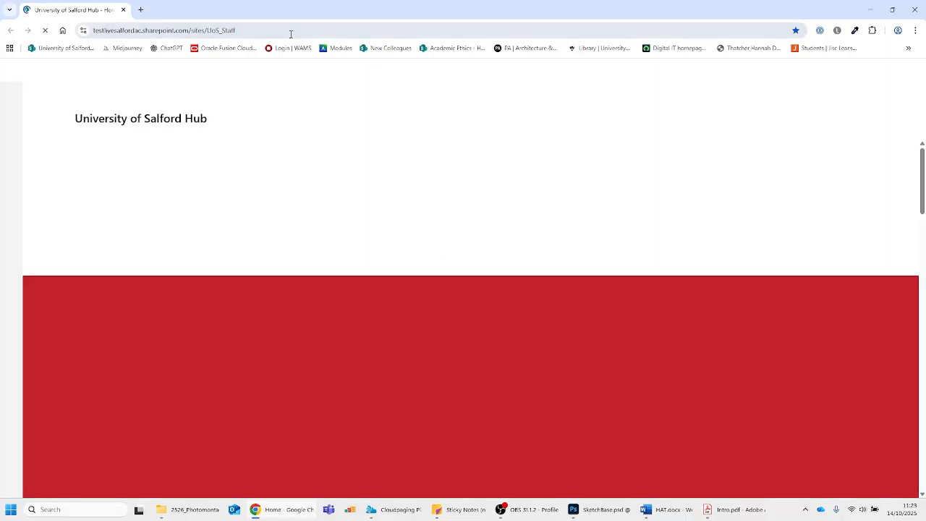
click(291, 33)
text(a)
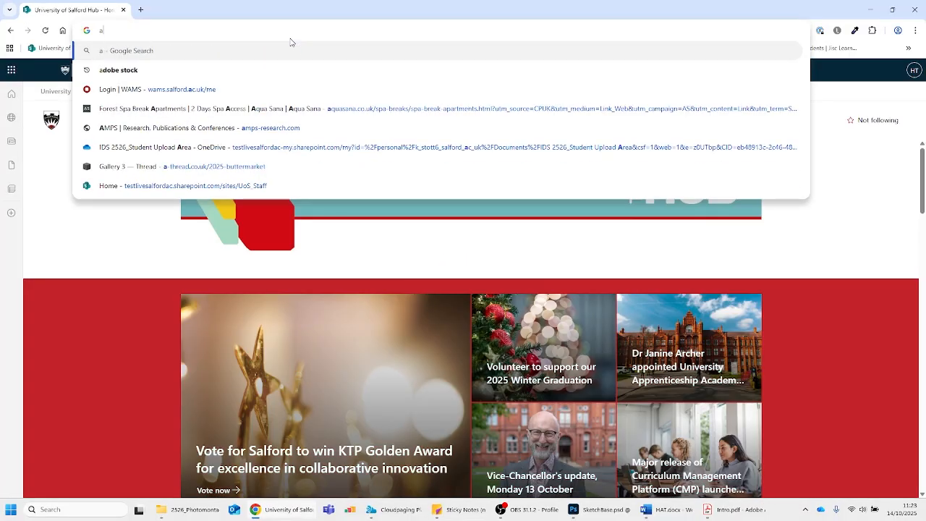
text(do)
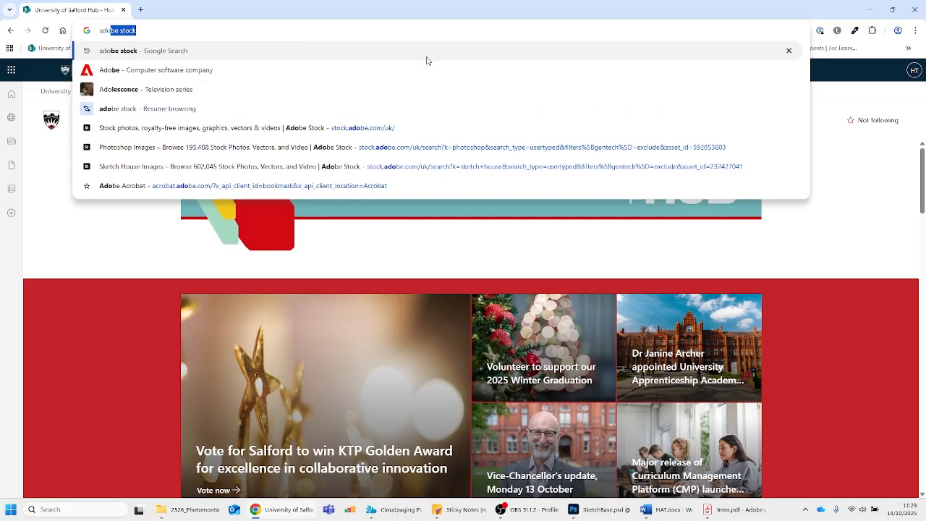
click(430, 52)
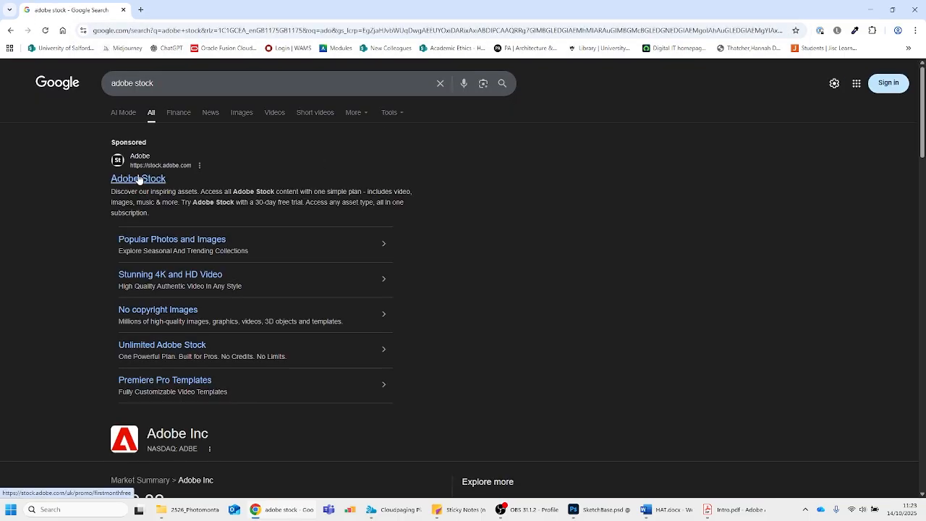
click(137, 179)
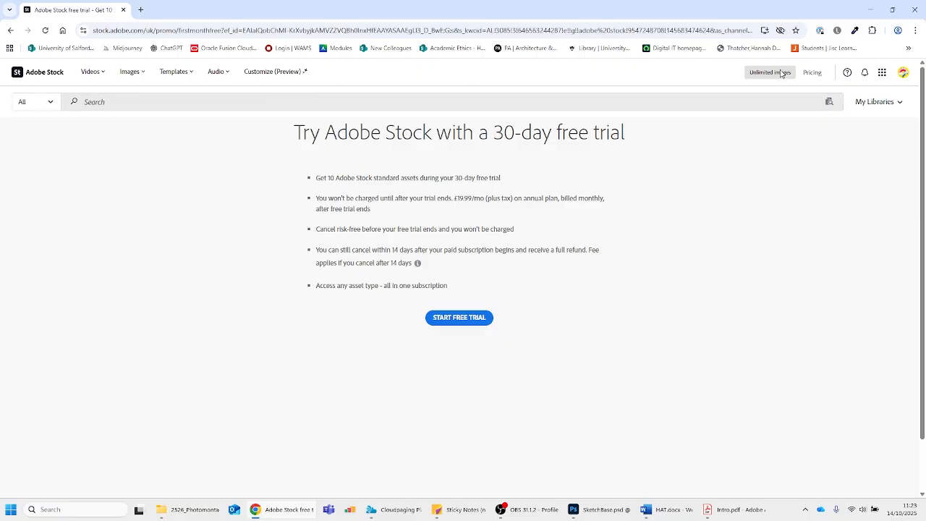
Check the account's Adobe Stock profile and quota, and browse the results of the recent "watercolour" search
click(903, 75)
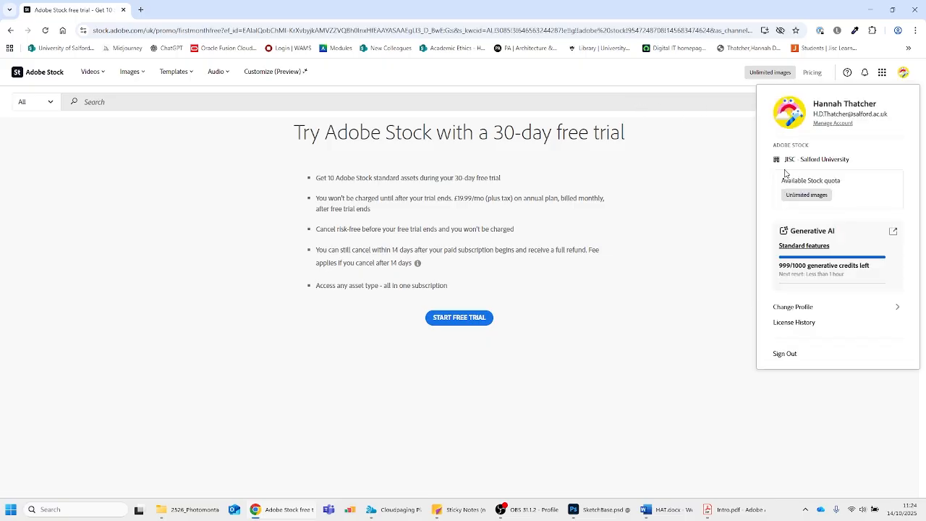
click(687, 104)
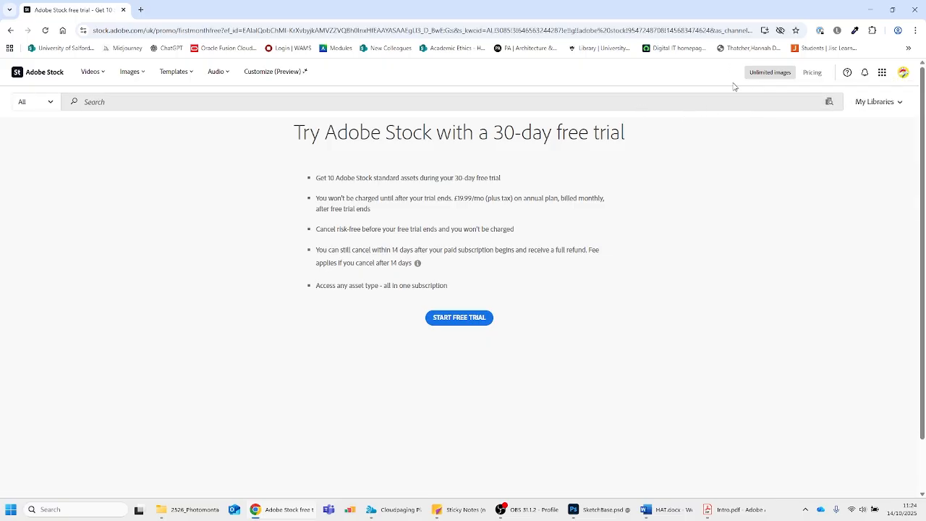
click(173, 106)
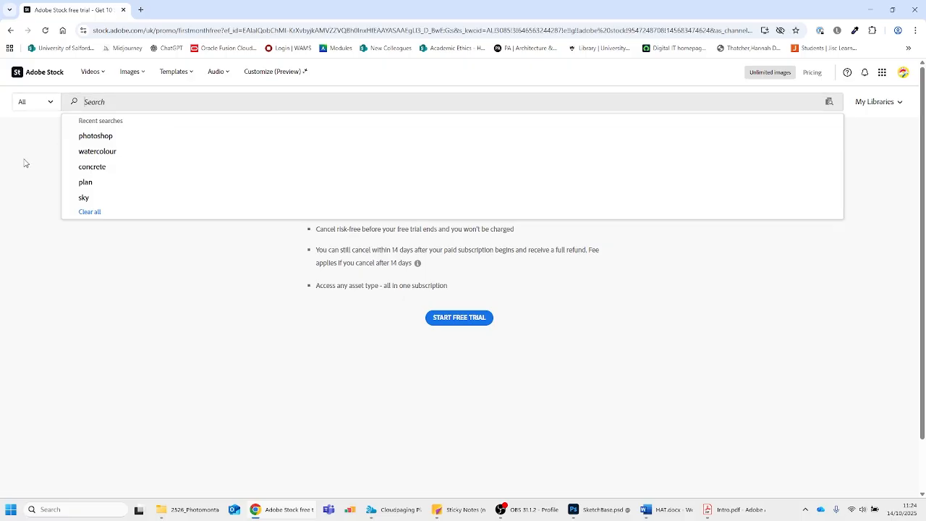
click(98, 152)
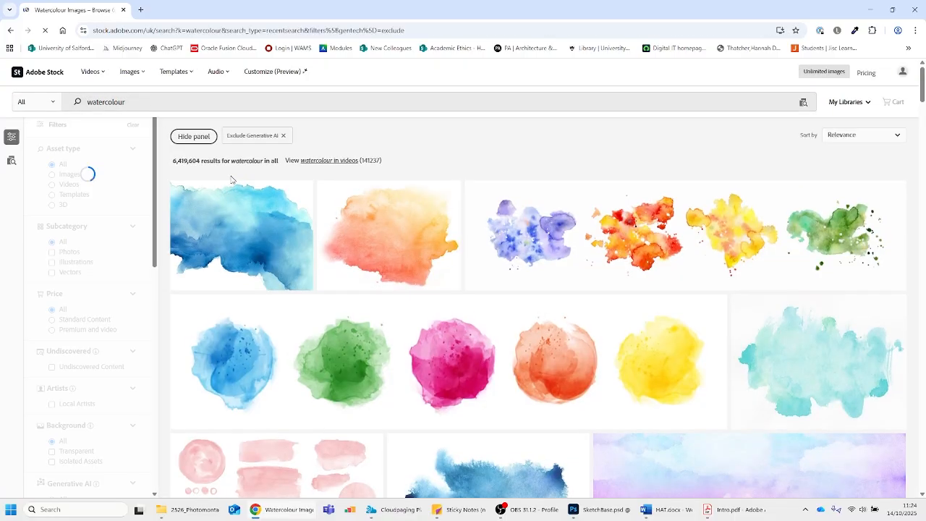
scroll(673, 342, down, 3)
scroll(579, 336, down, 3)
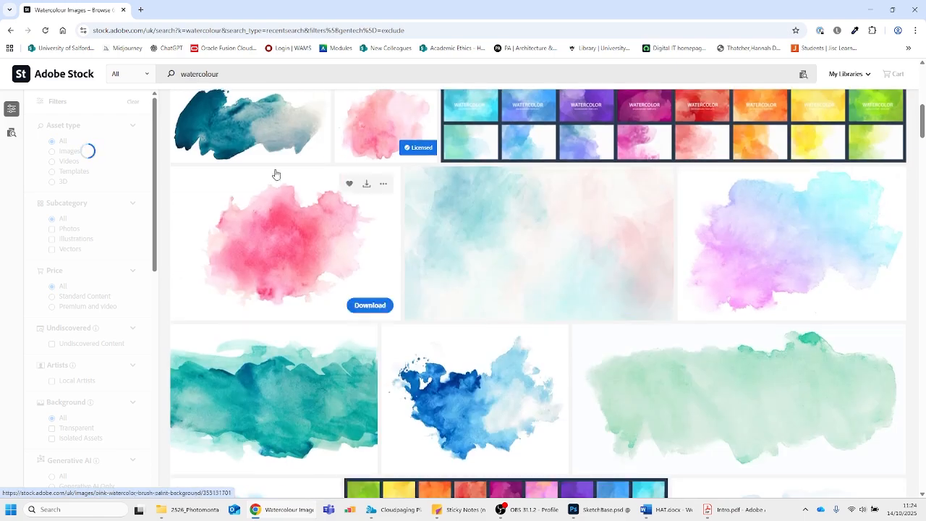
Search Adobe Stock for "house" and look through the resulting images
click(154, 77)
text(house)
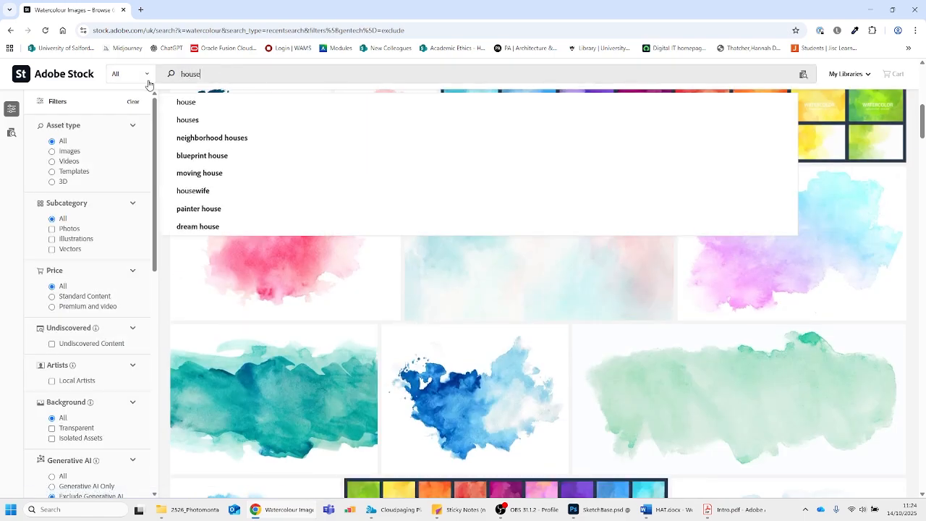
key(Return)
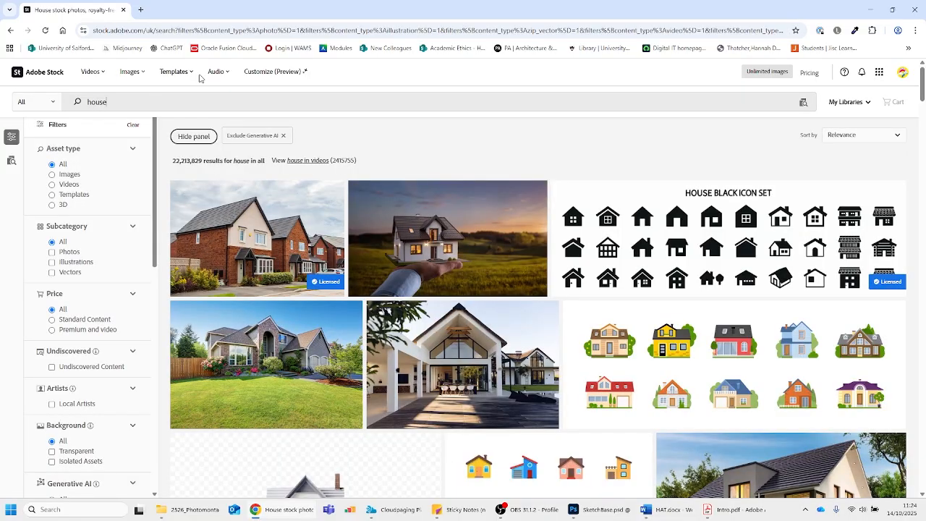
scroll(478, 250, down, 6)
scroll(500, 259, down, 3)
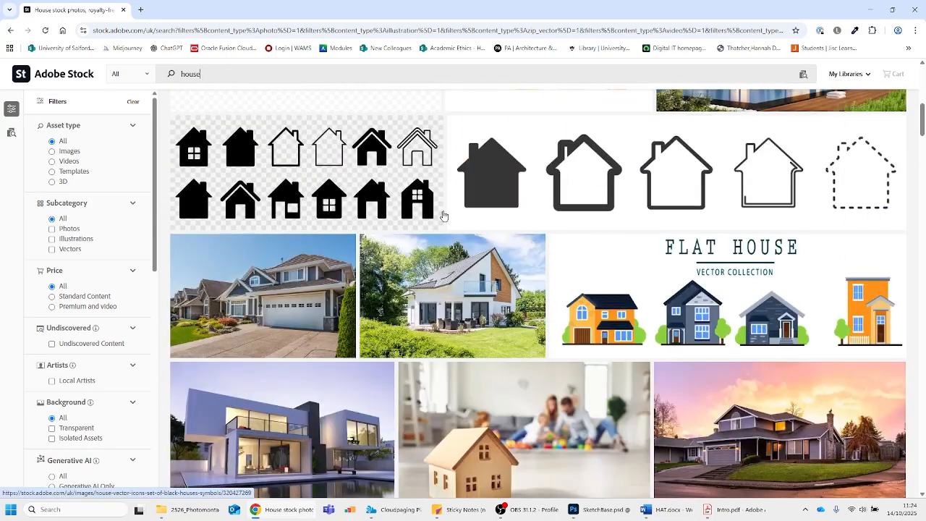
Replace the search term with "landscapes" and browse the matching stock images
drag(219, 70, 121, 73)
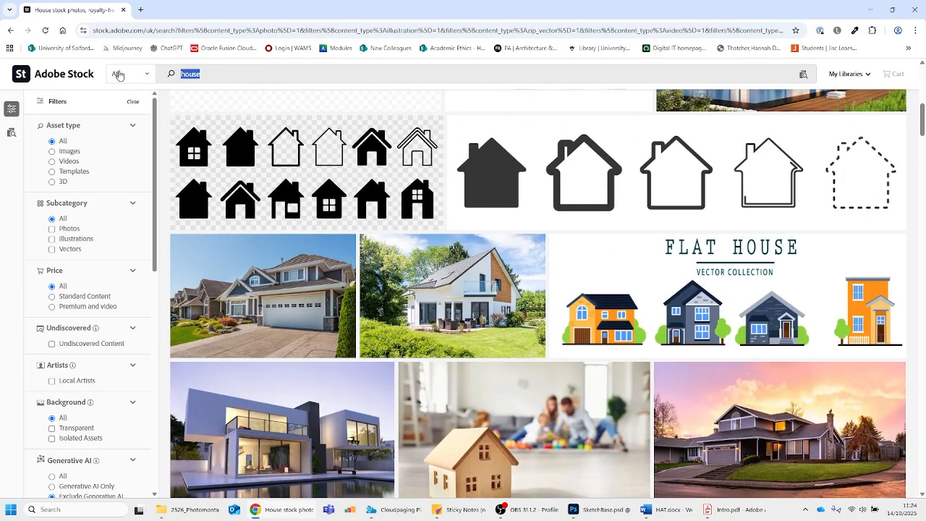
text(landsa)
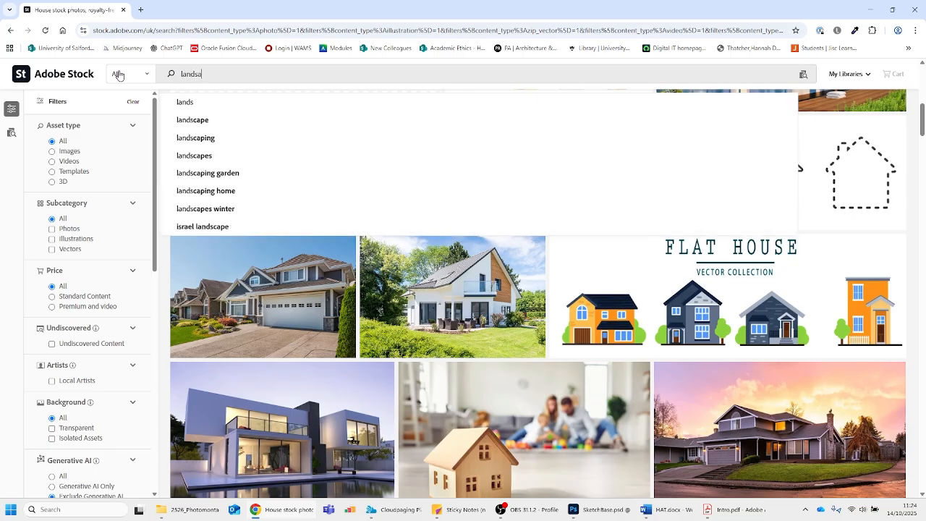
text(cp)
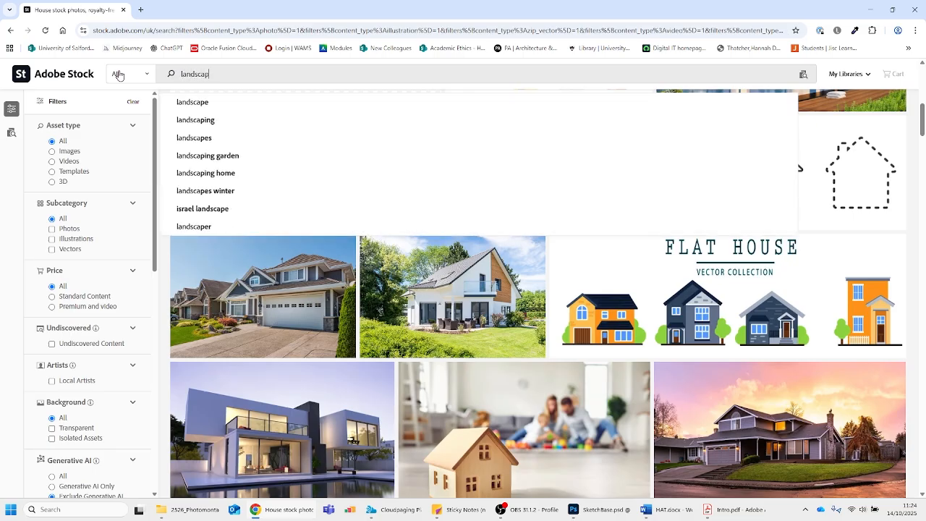
text(es)
key(Return)
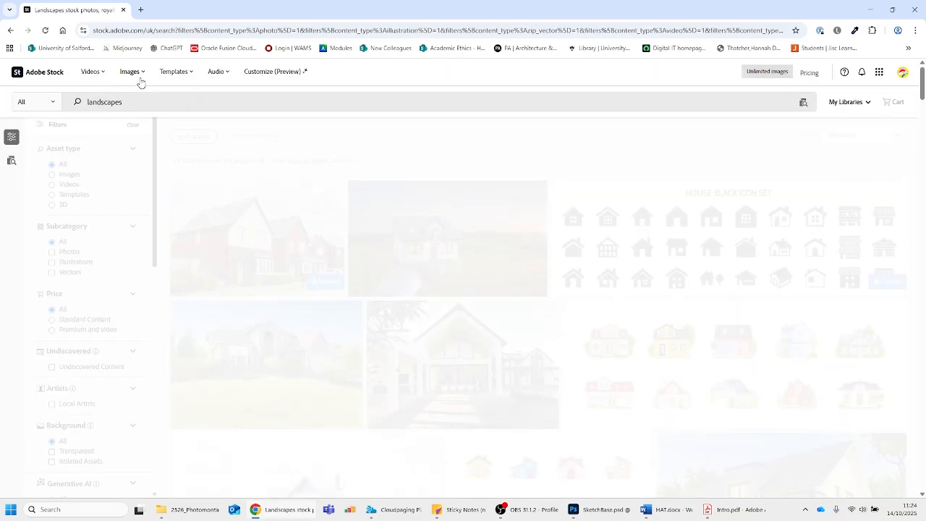
scroll(331, 207, down, 5)
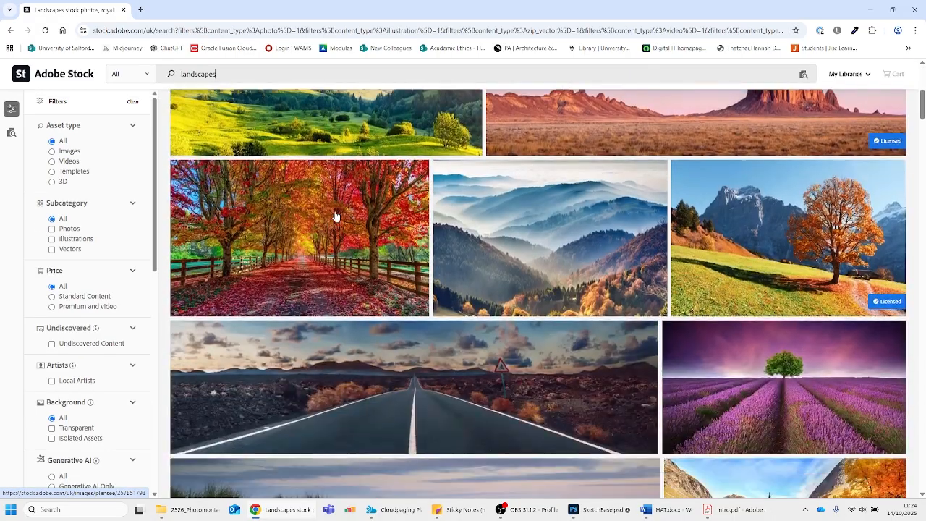
scroll(335, 217, down, 2)
Search for "wood" and view the licence details of the "wooden background texture surface" image
drag(217, 74, 158, 80)
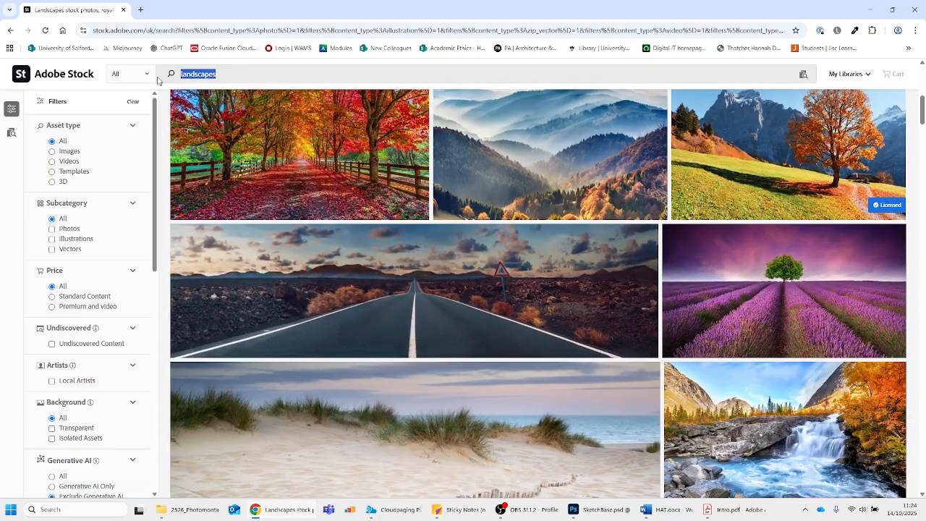
text(wood)
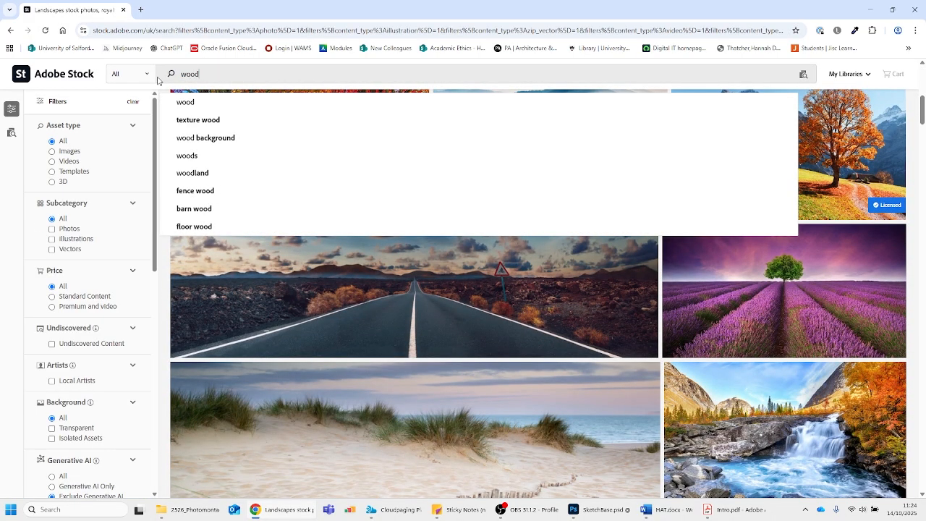
key(Return)
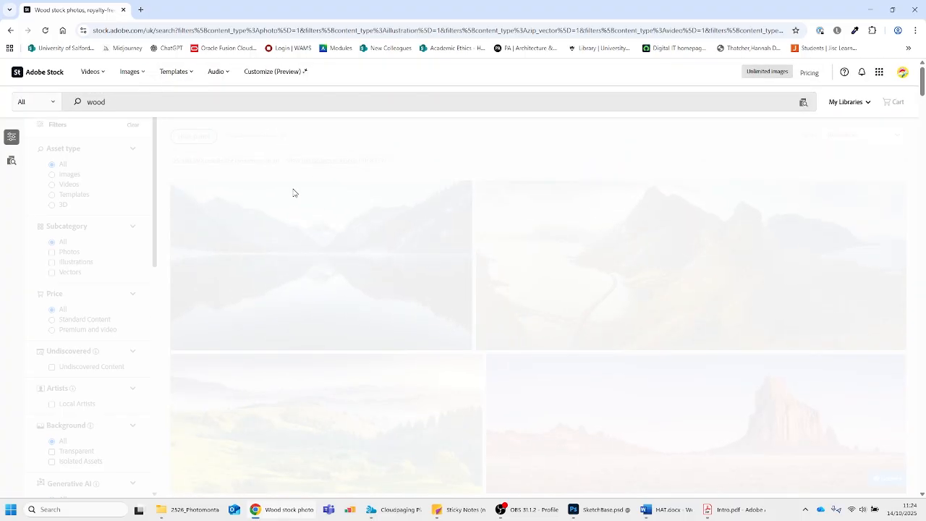
scroll(496, 273, down, 6)
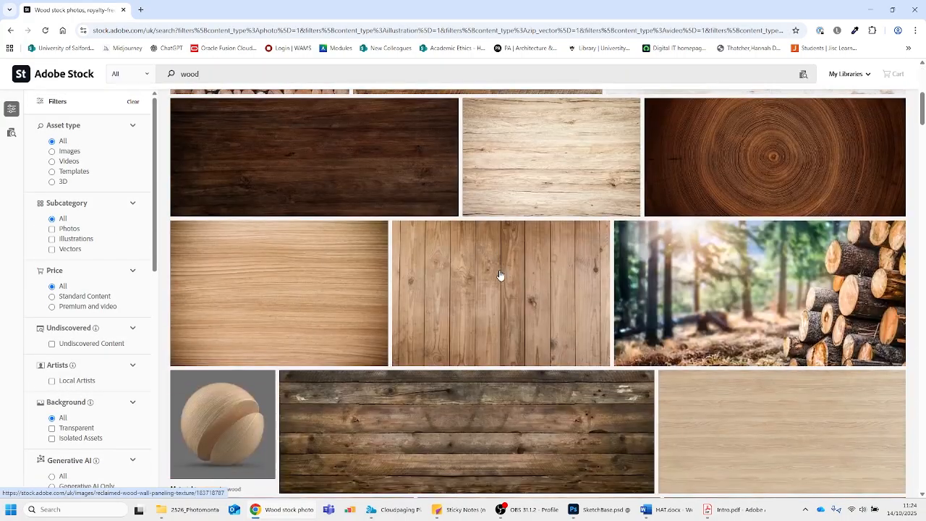
scroll(500, 275, down, 4)
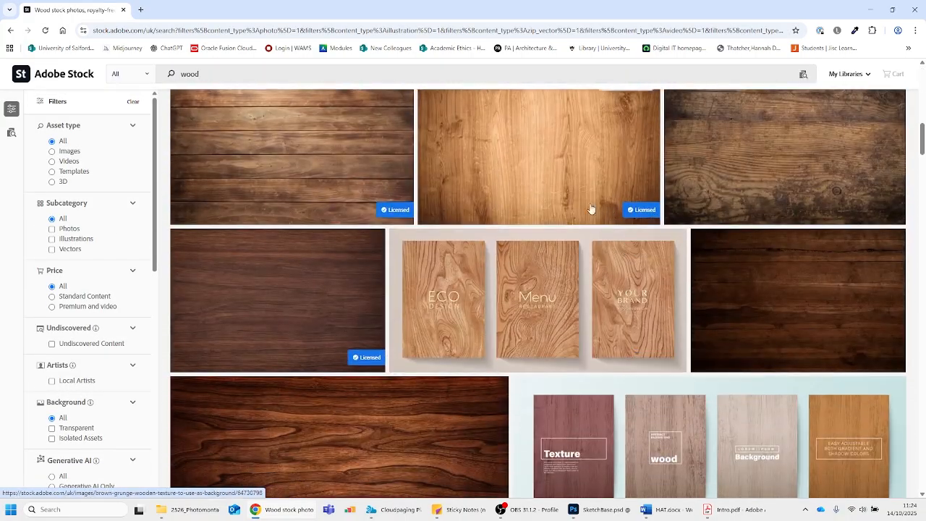
scroll(331, 169, down, 1)
click(343, 138)
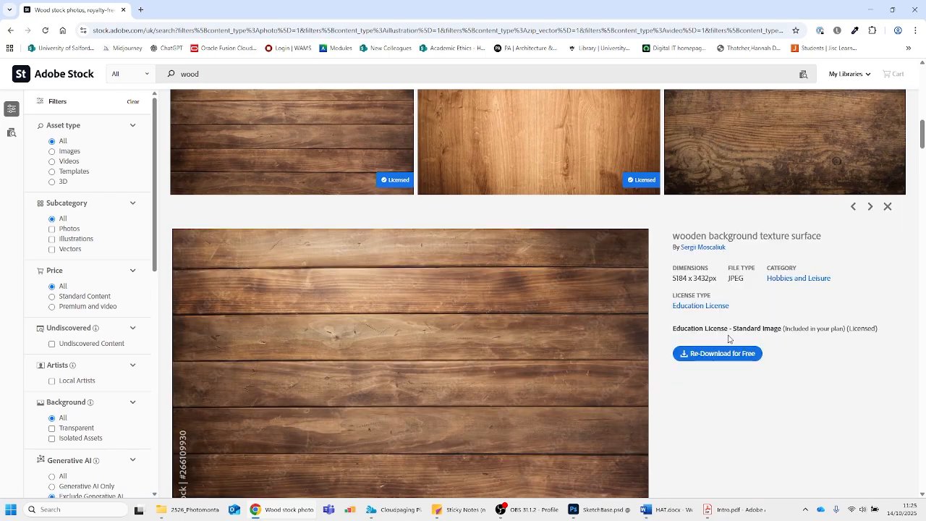
scroll(422, 164, up, 10)
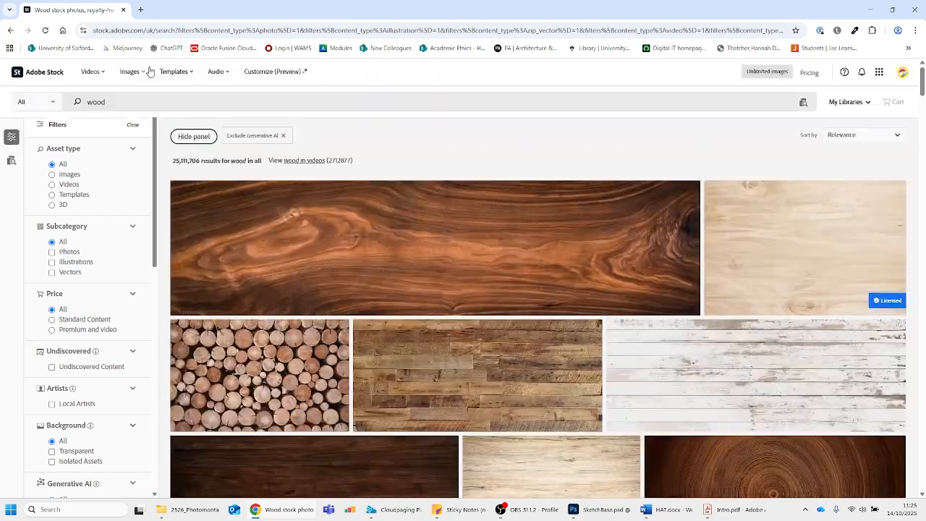
Open the Video home page, browse its stock footage collections and return to the search results
click(92, 72)
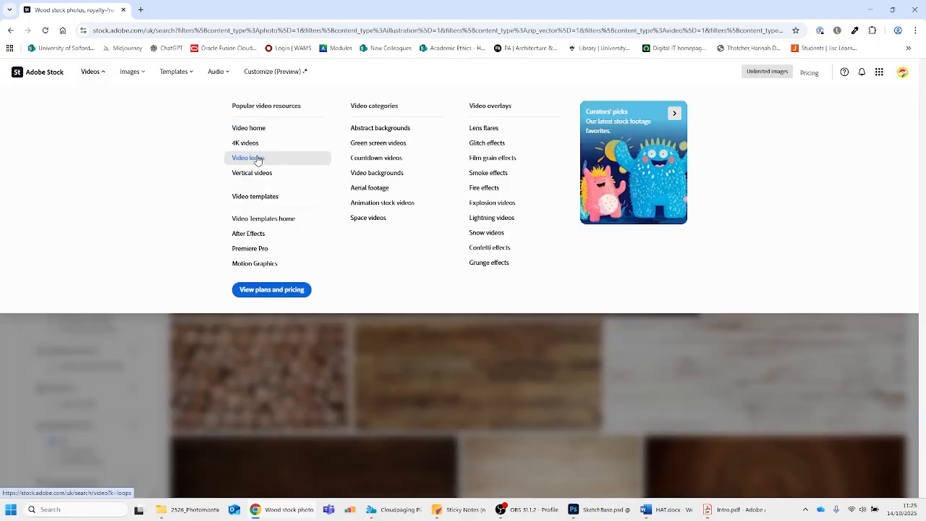
click(249, 128)
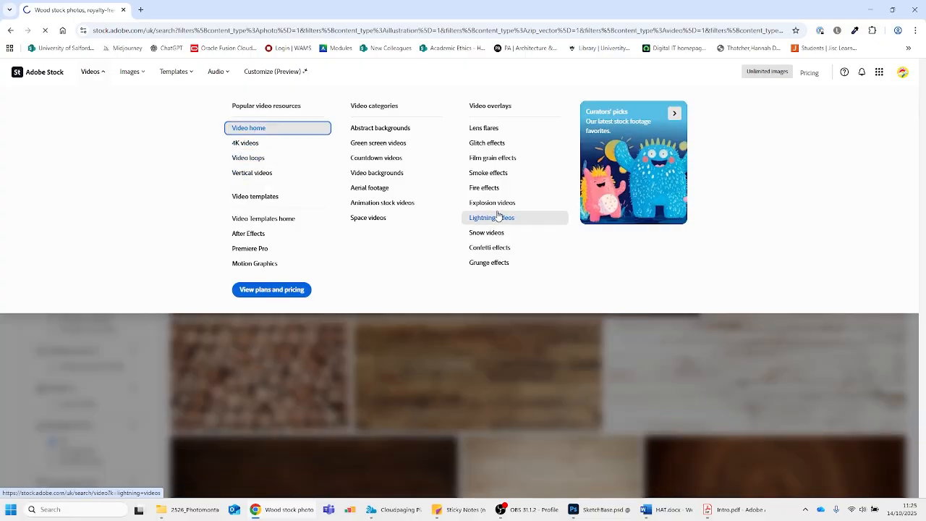
scroll(375, 203, down, 5)
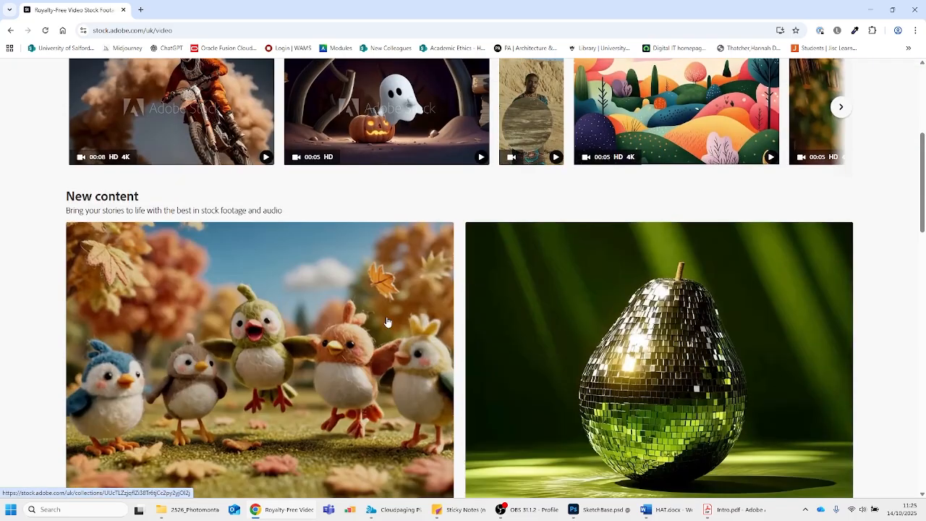
scroll(521, 337, down, 5)
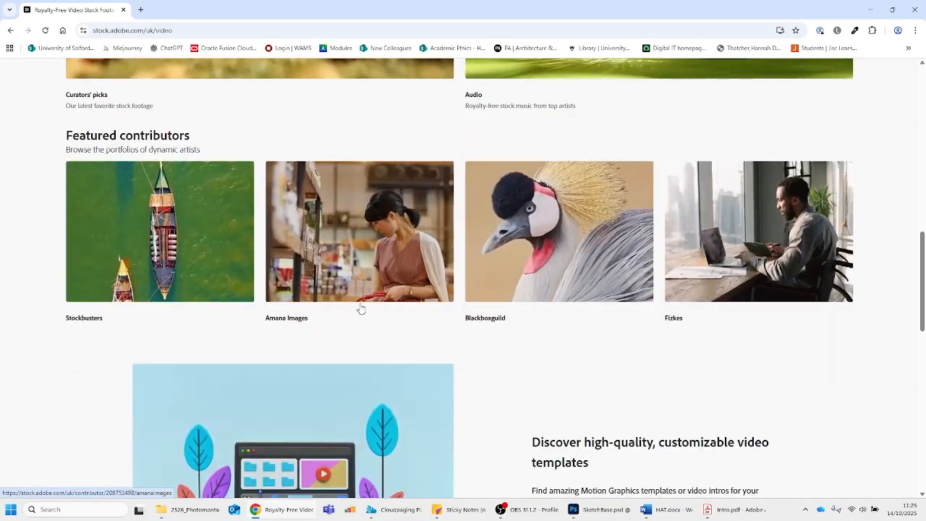
scroll(294, 259, up, 6)
scroll(294, 259, up, 4)
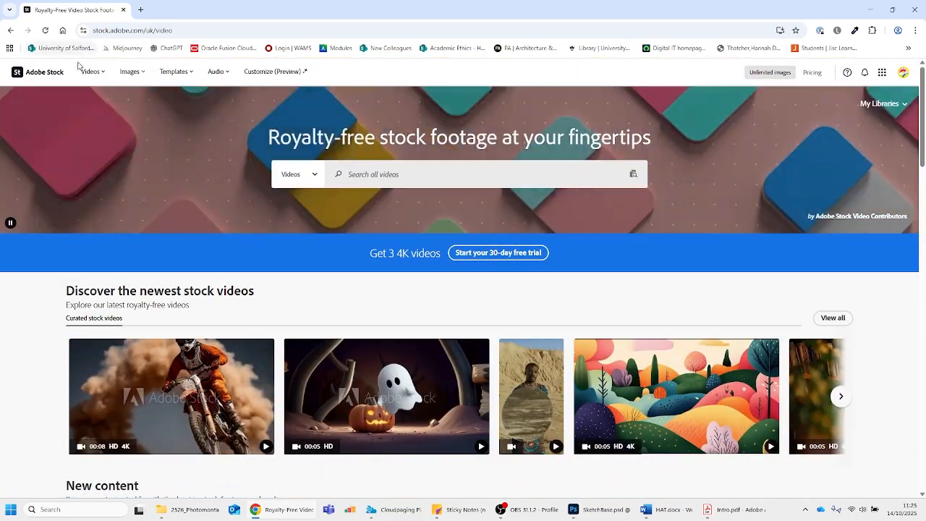
click(10, 31)
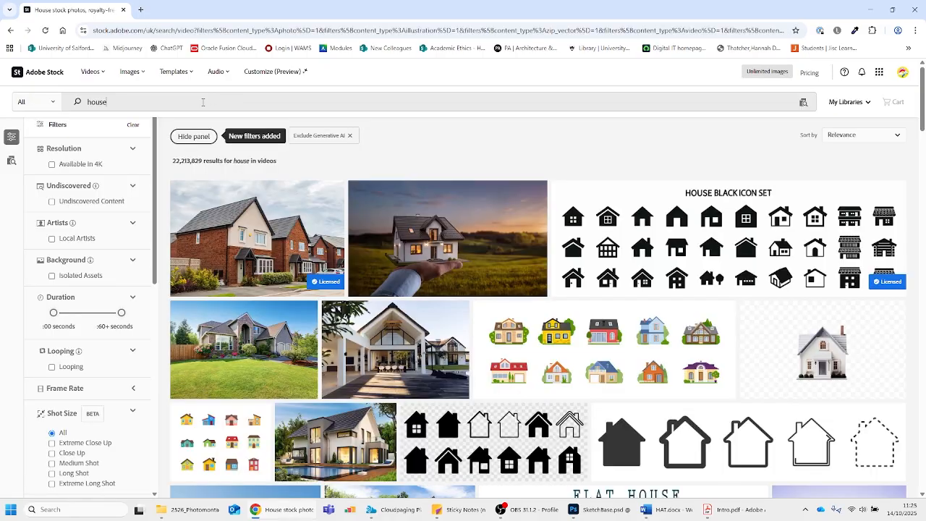
Search Adobe Stock for "city scape" and bring up the Generative AI filter options
triple_click(203, 102)
text(city sc)
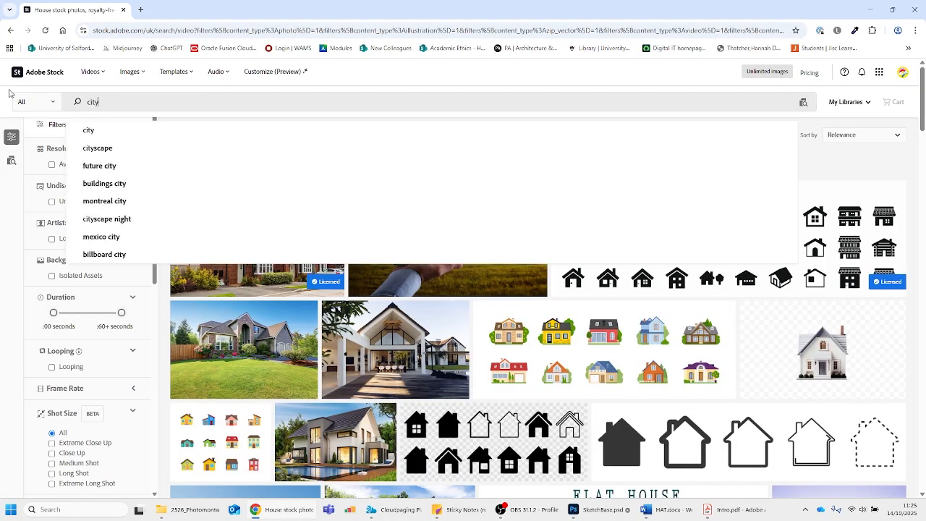
text(ape)
key(Return)
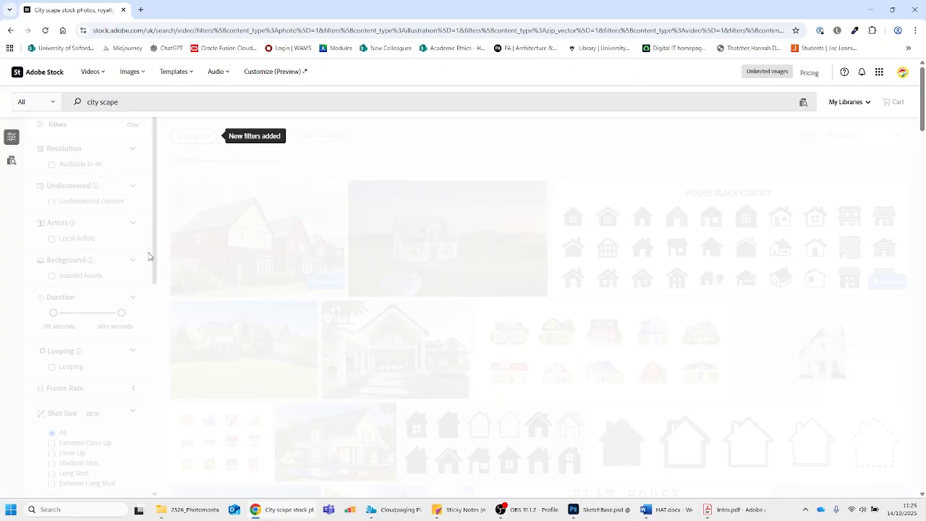
scroll(86, 304, down, 6)
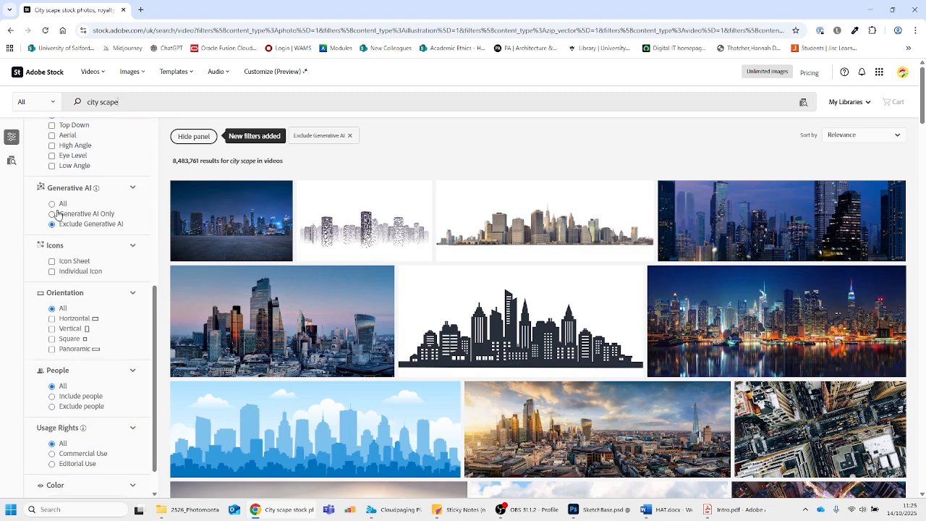
Compare the "city scape" results with the Generative AI filter set to All and set back to Exclude Generative AI
click(53, 204)
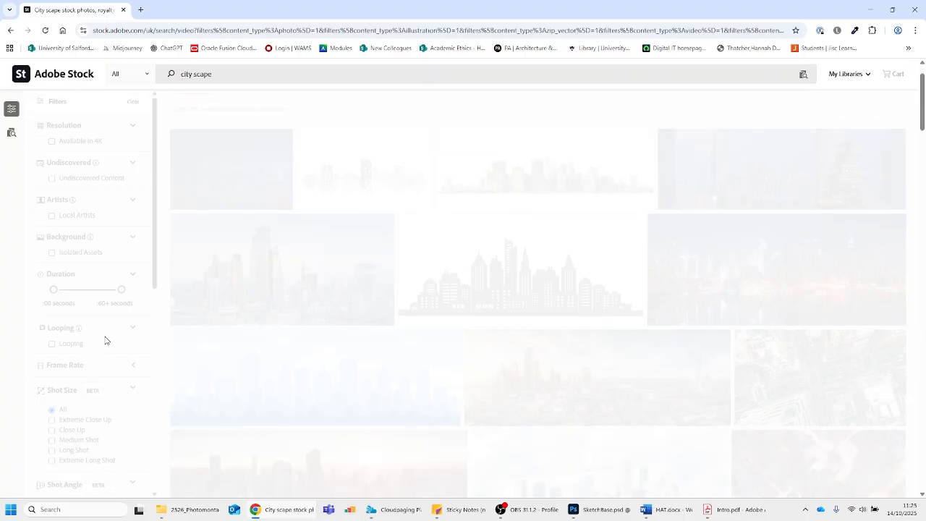
scroll(92, 358, down, 6)
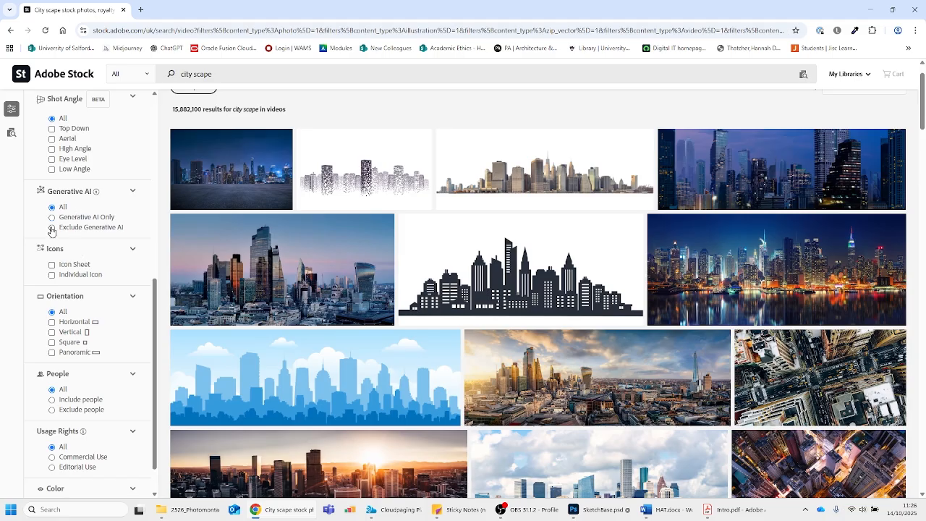
click(52, 228)
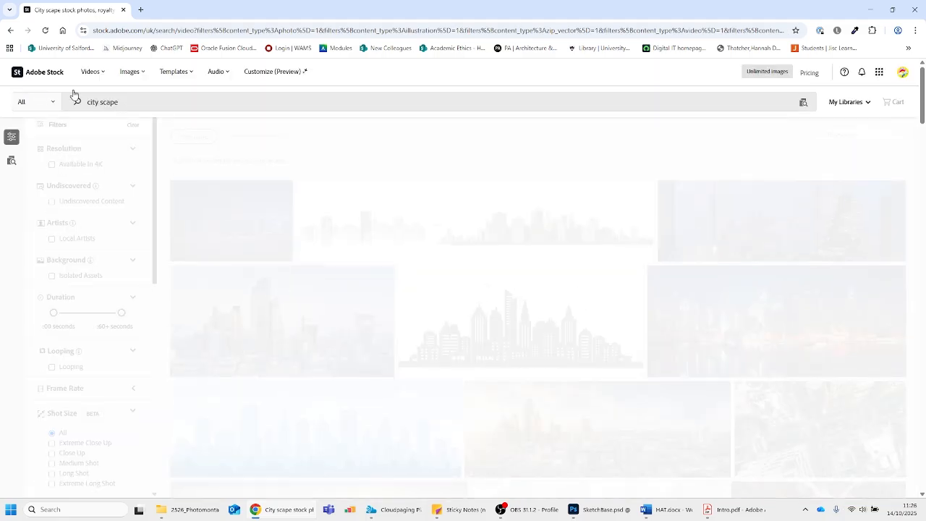
Browse the "city scape" images without generative AI content and look through the Orientation, People and Shot Angle filters
scroll(407, 304, down, 2)
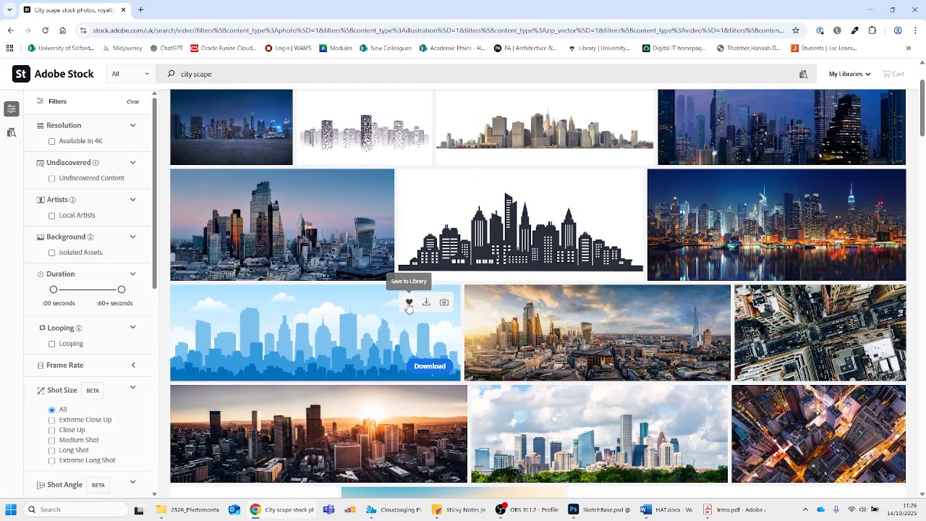
scroll(83, 391, down, 5)
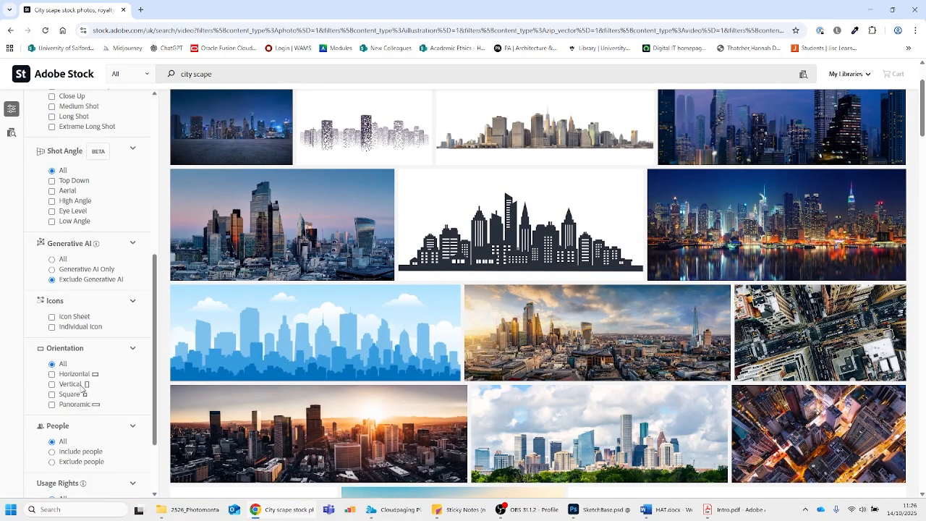
scroll(81, 392, down, 3)
scroll(79, 328, up, 2)
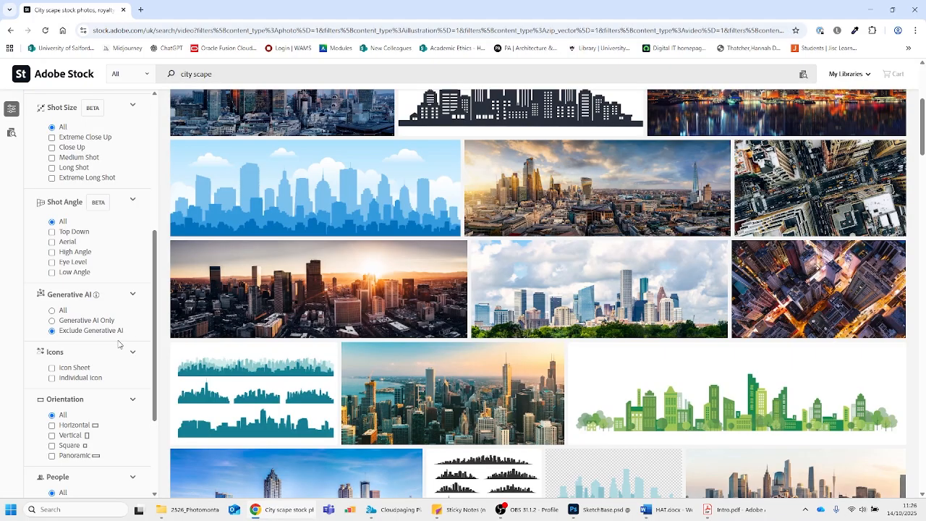
scroll(435, 355, down, 2)
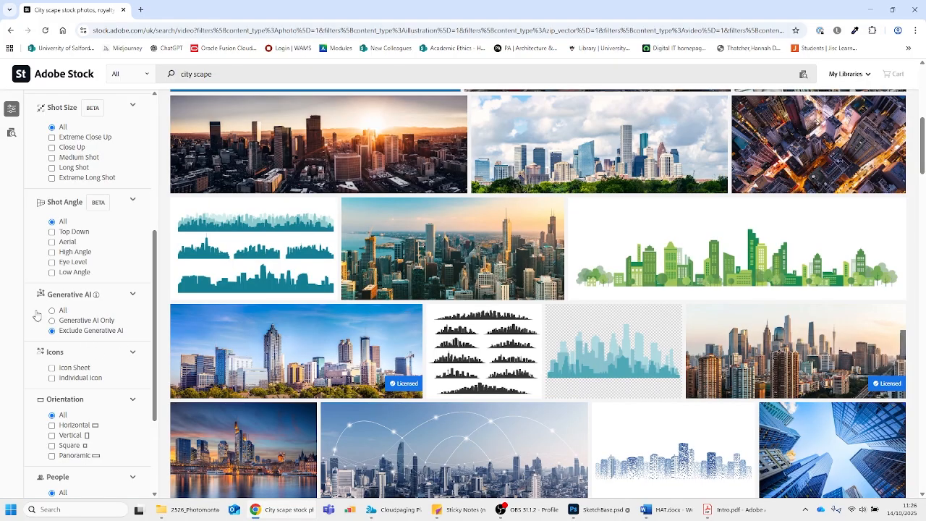
scroll(427, 326, down, 1)
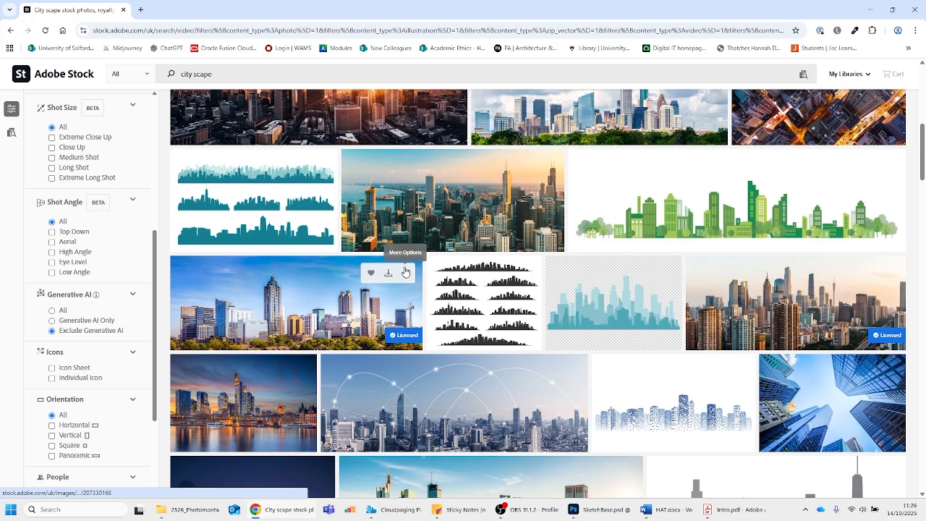
scroll(434, 325, up, 5)
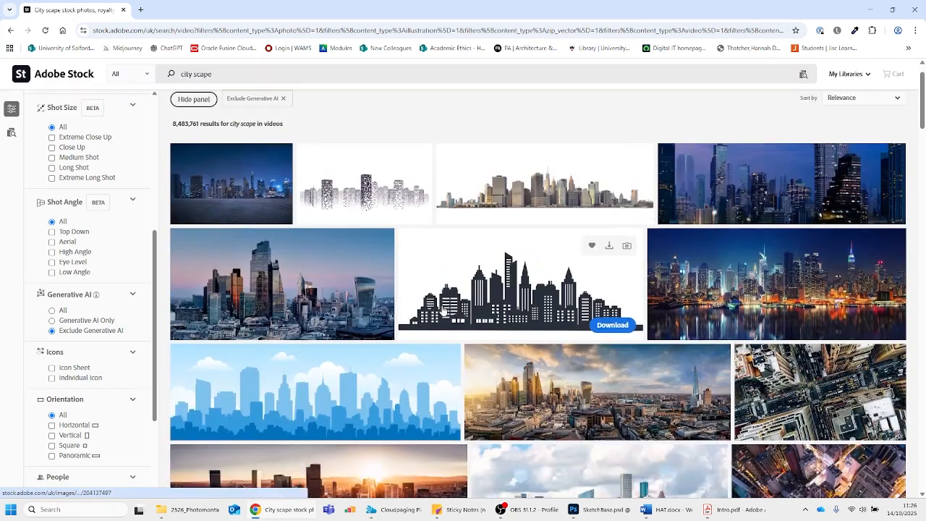
scroll(437, 325, down, 6)
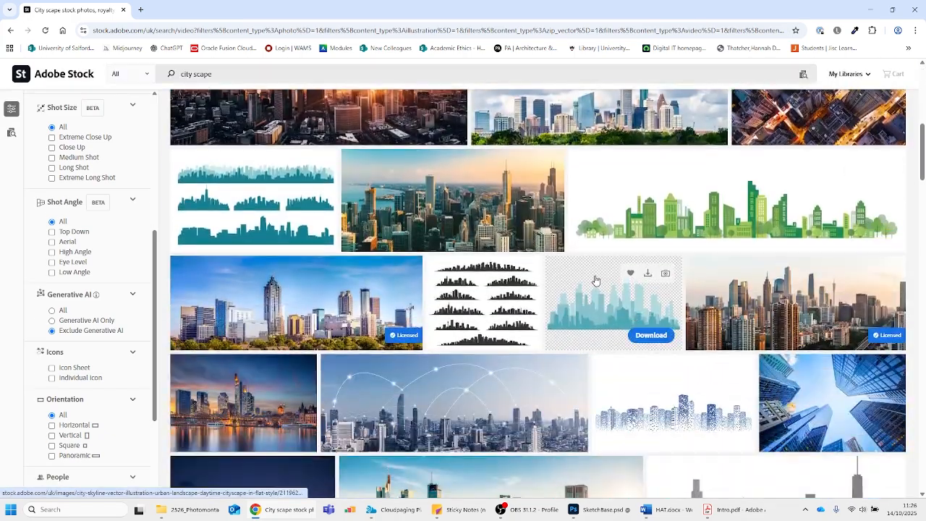
View the file type, licence and related assets of the "City skyline vector illustration" image, and return to the results
click(595, 280)
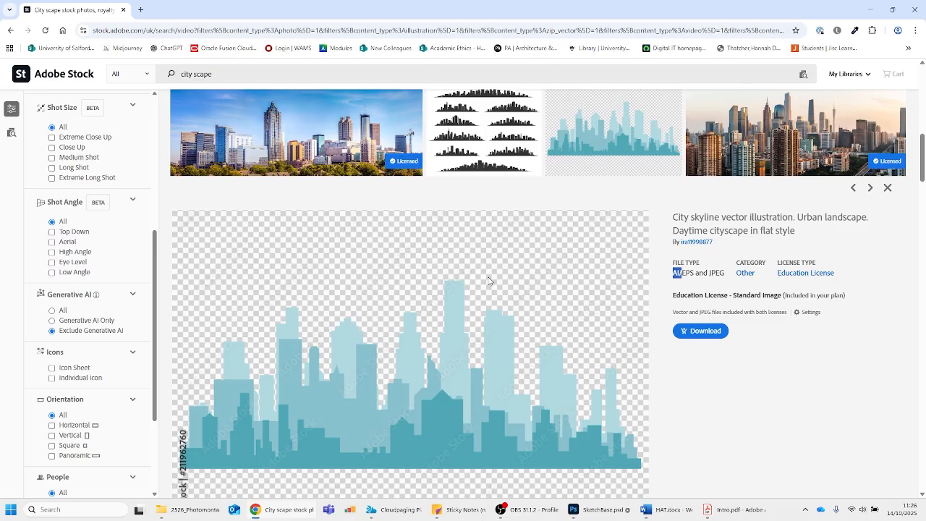
scroll(569, 283, down, 3)
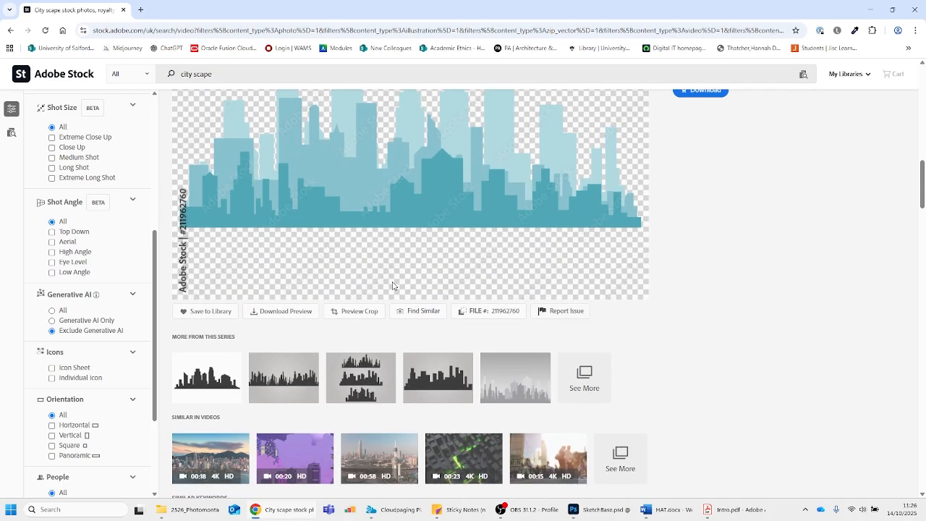
scroll(449, 242, up, 5)
scroll(449, 246, down, 3)
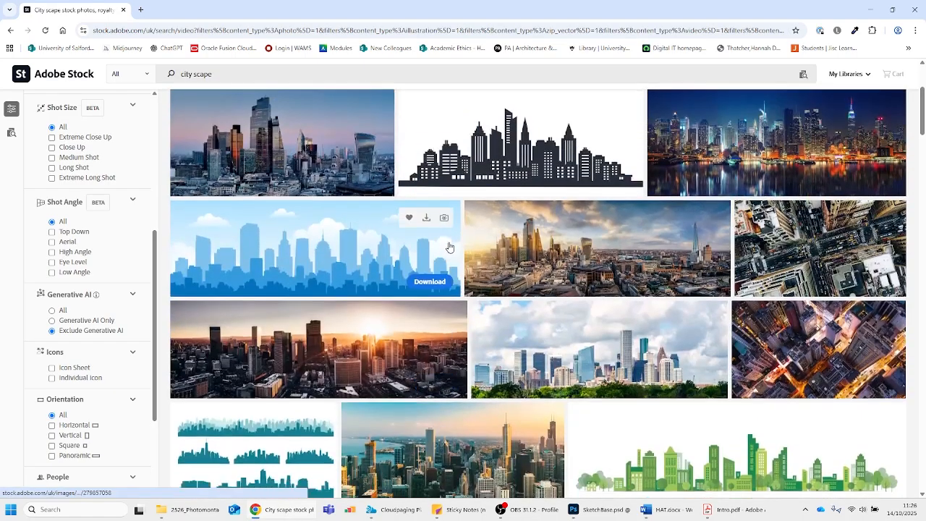
scroll(451, 250, up, 4)
Search Adobe Stock for the suggested term "silhouette" and browse the matching people silhouettes
click(195, 74)
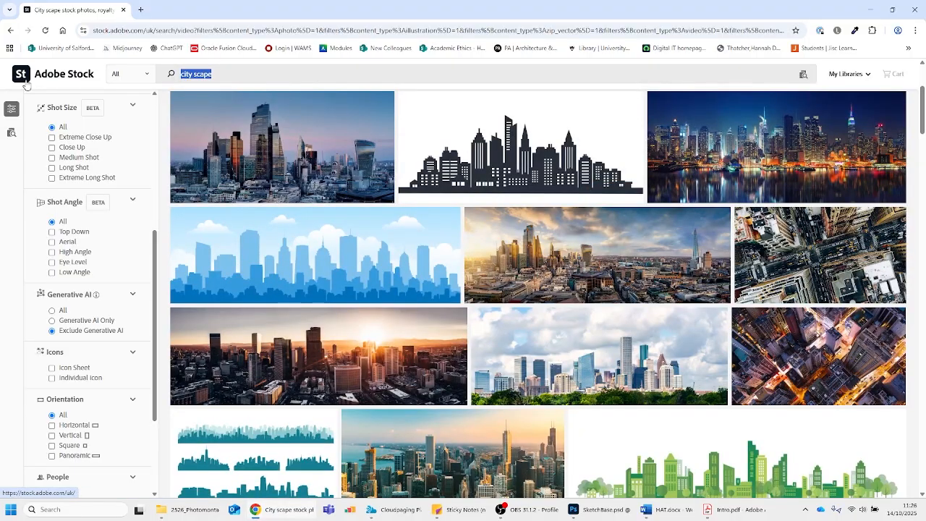
text(sil)
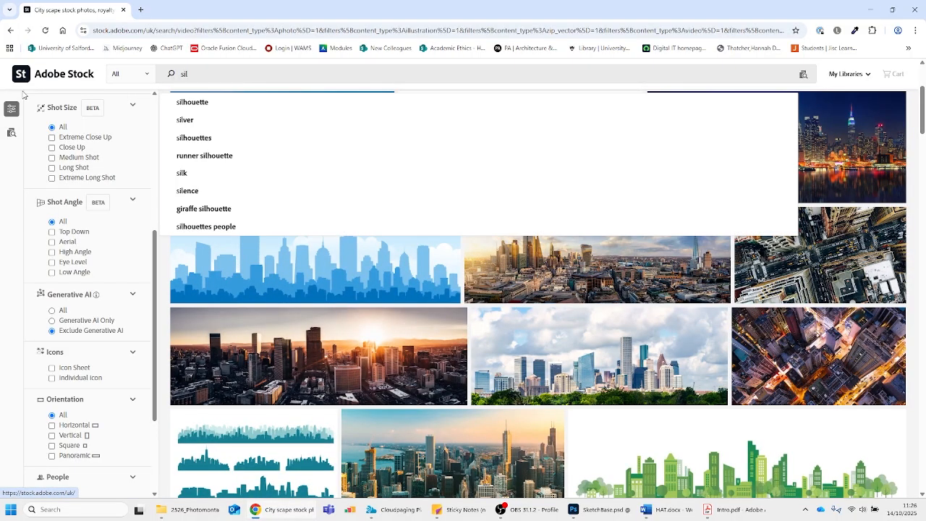
click(231, 106)
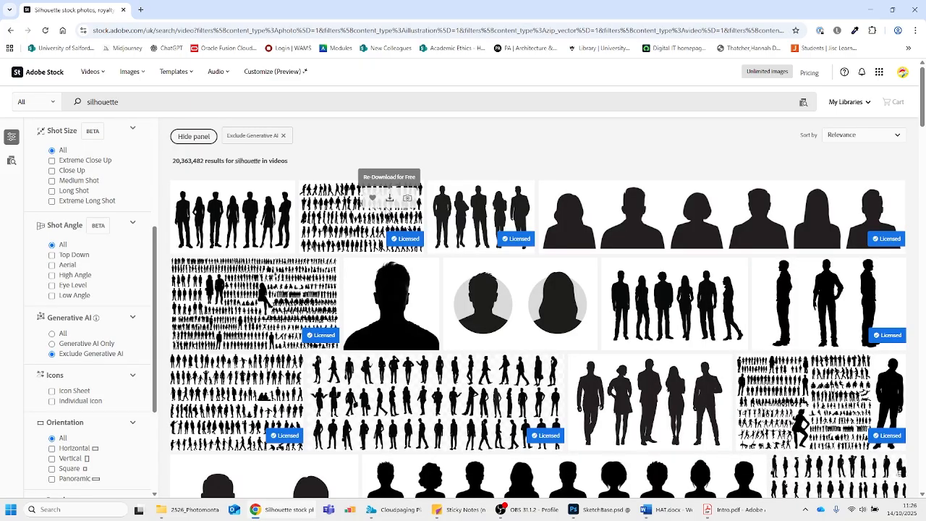
scroll(389, 201, down, 1)
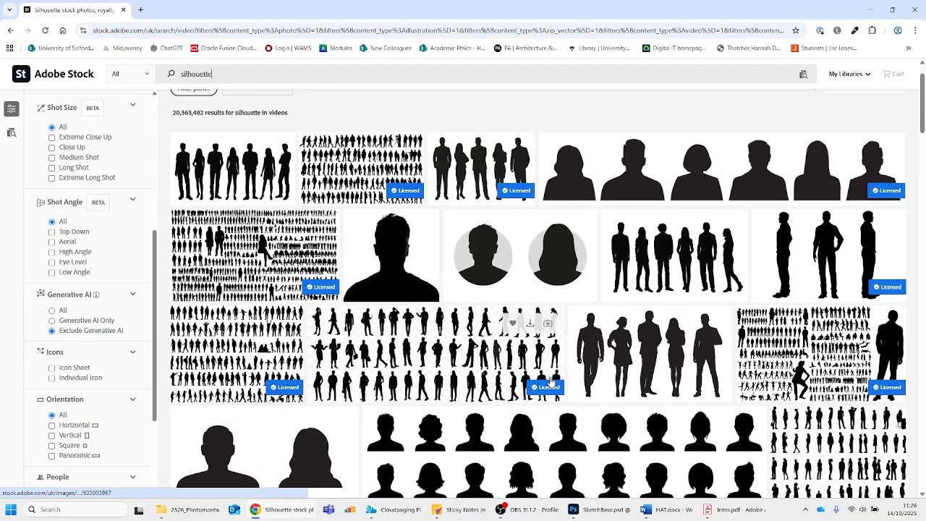
scroll(552, 382, down, 7)
scroll(535, 340, up, 6)
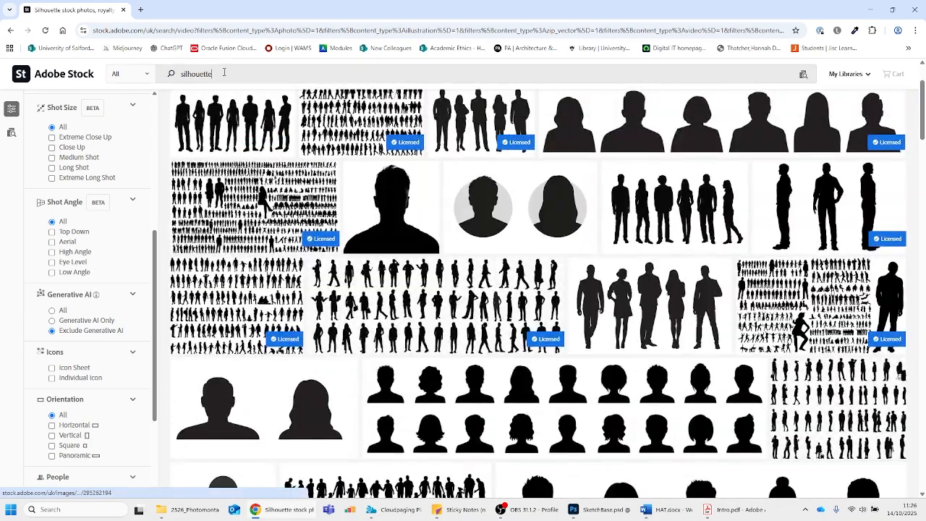
Replace the search term with "trees" and browse the matching stock images
double_click(224, 72)
text(trees)
key(Return)
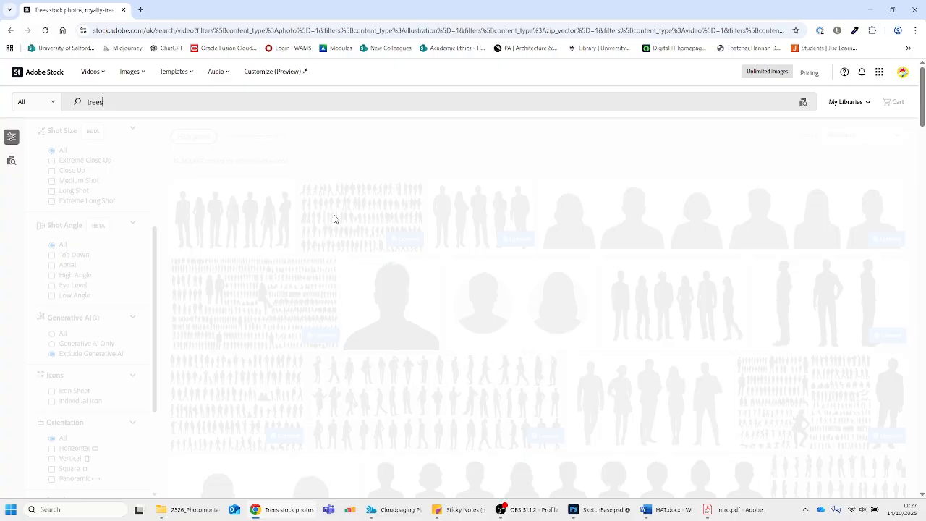
scroll(444, 258, down, 3)
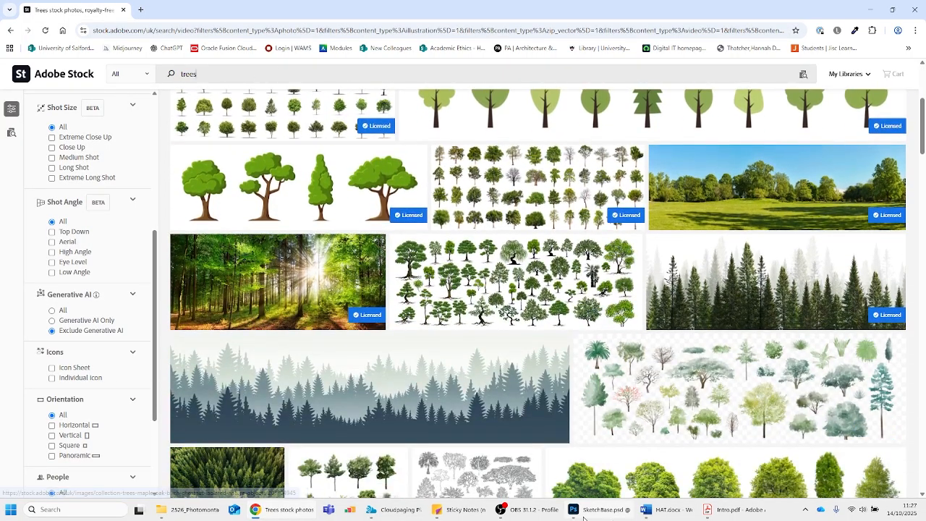
Switch to Photoshop, start a new document and compare the Print, Mobile and Web blank document presets
click(872, 6)
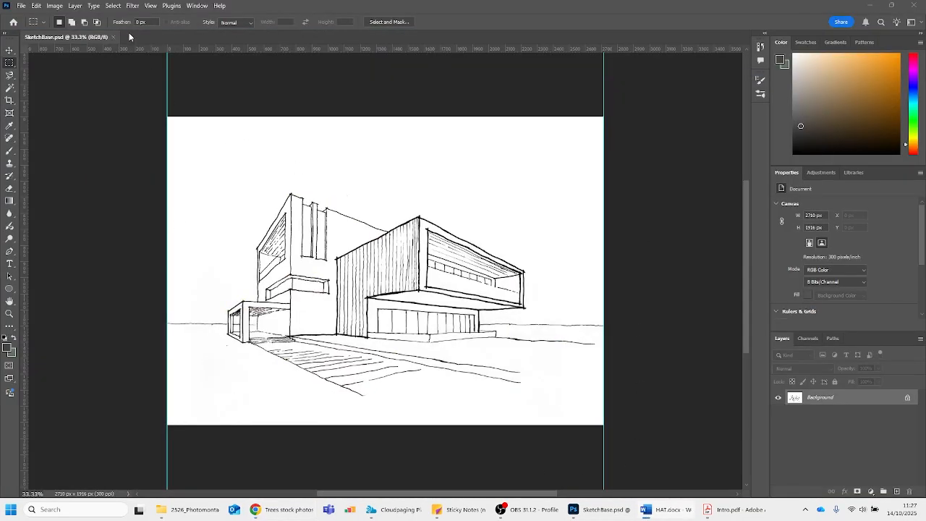
click(21, 6)
click(45, 18)
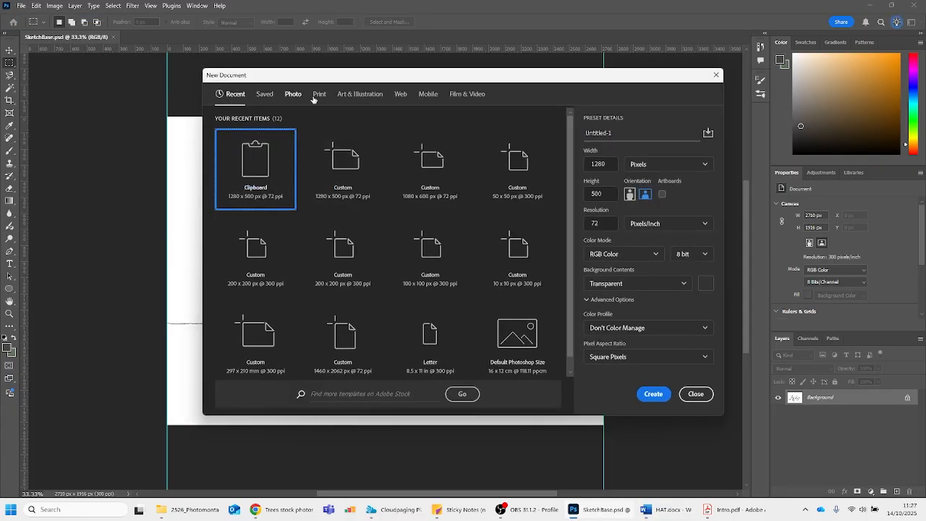
click(320, 101)
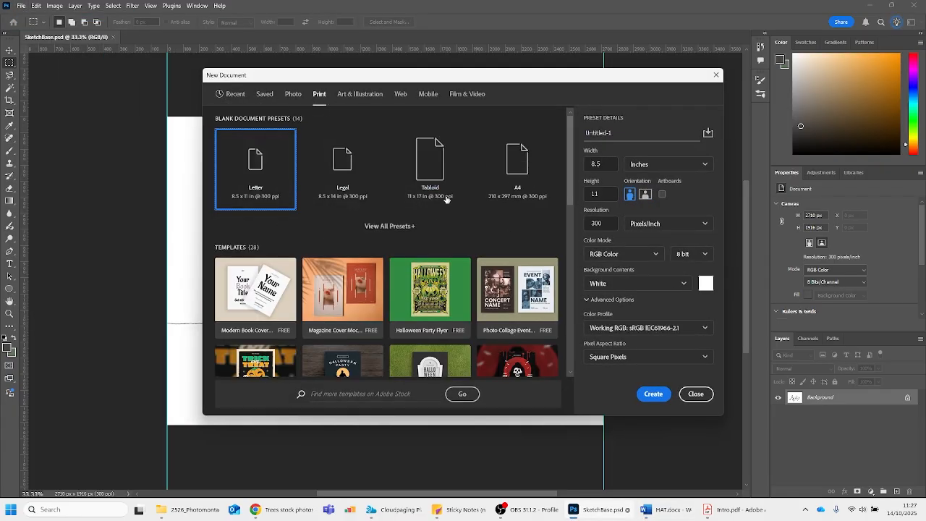
click(389, 226)
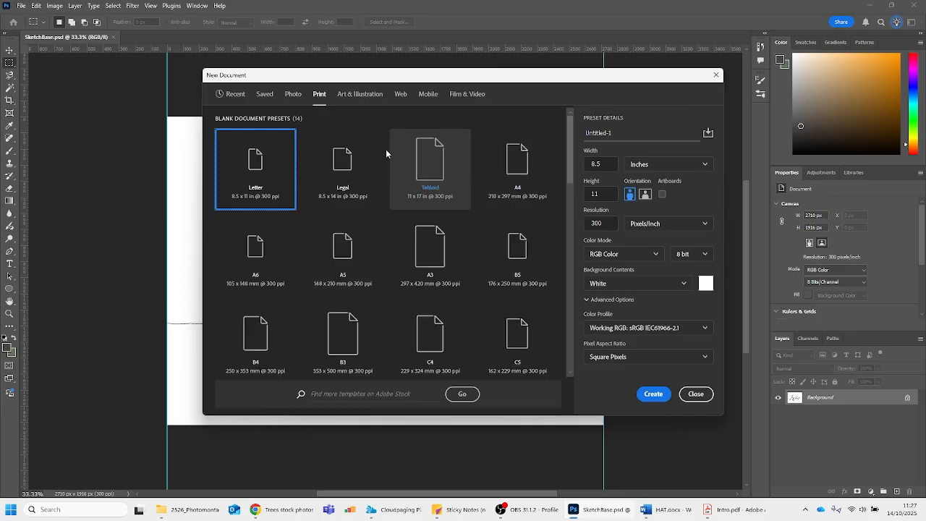
click(434, 97)
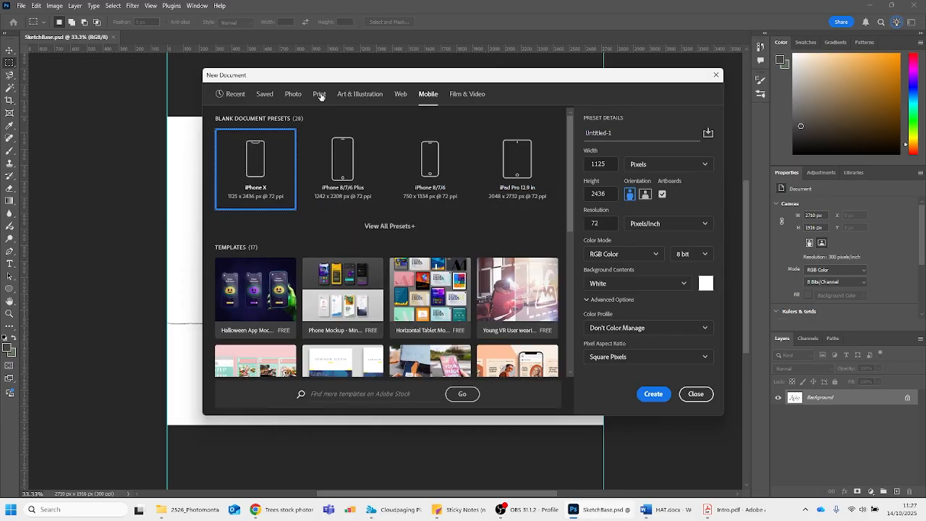
click(403, 95)
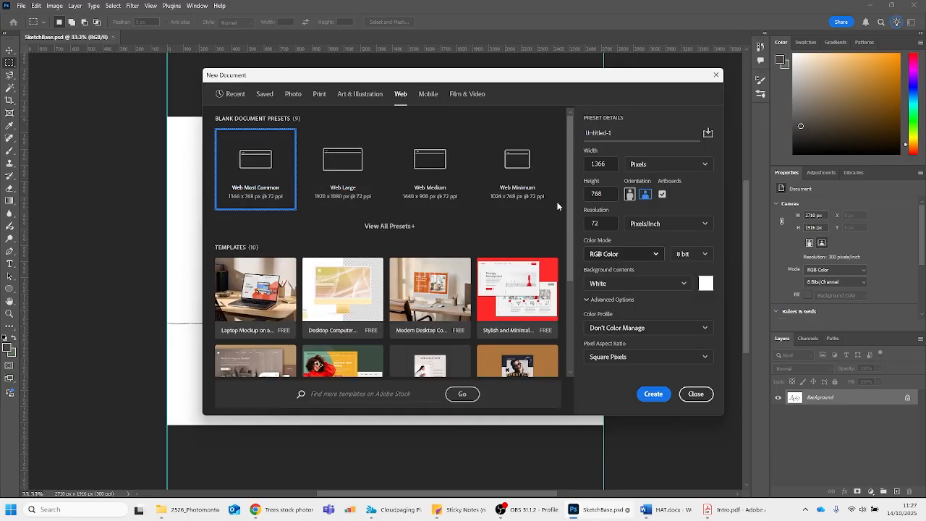
click(319, 99)
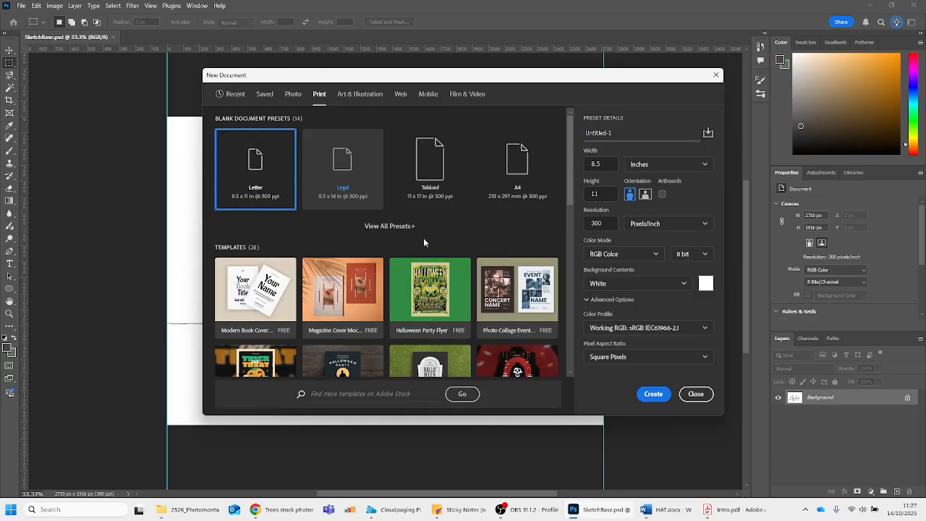
Enter a resolution of 300 pixels/inch for the new Letter print document
drag(610, 225, 586, 225)
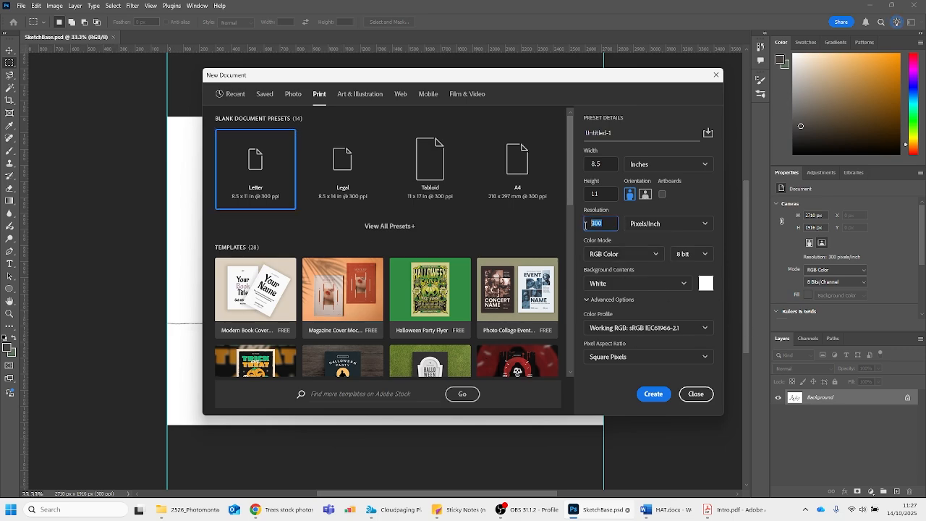
click(606, 224)
drag(601, 224, 569, 222)
text(7)
text(300)
double_click(609, 223)
click(608, 223)
View the available colour modes for the new document and close the dialog without creating it
click(609, 253)
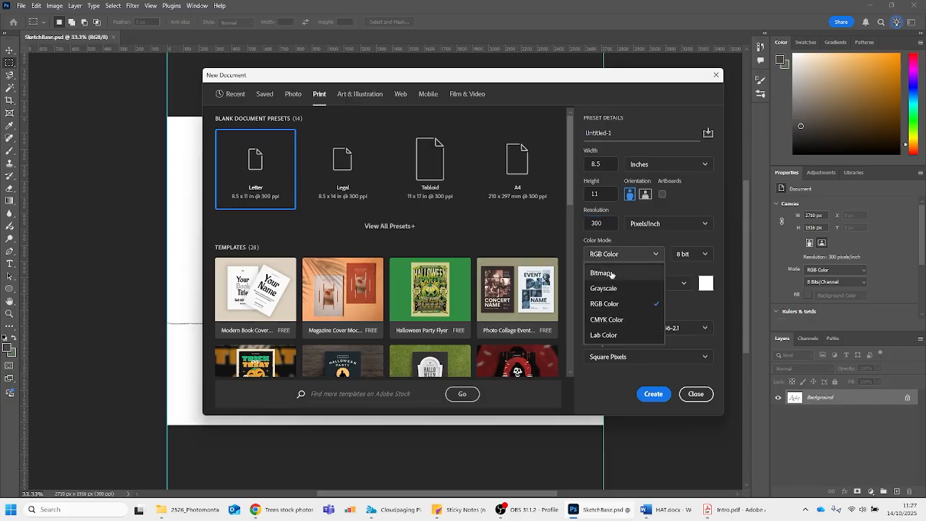
click(626, 253)
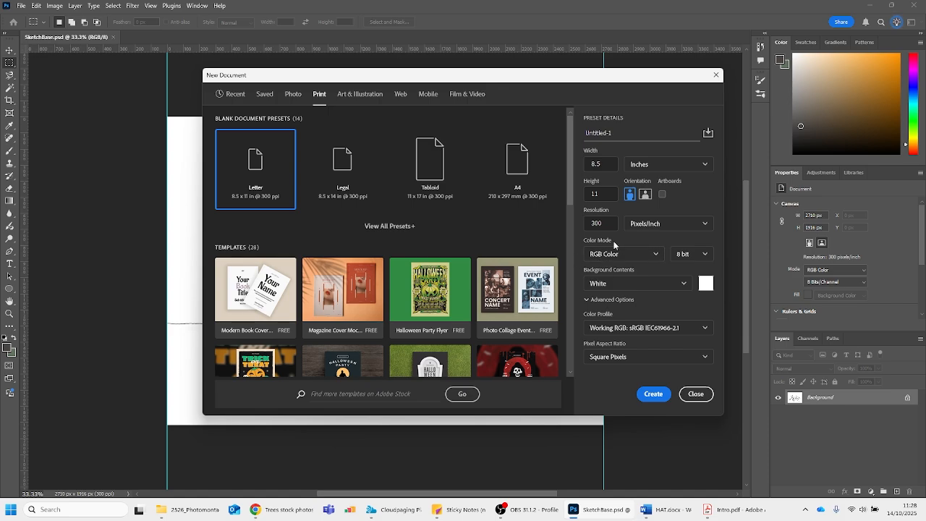
click(696, 394)
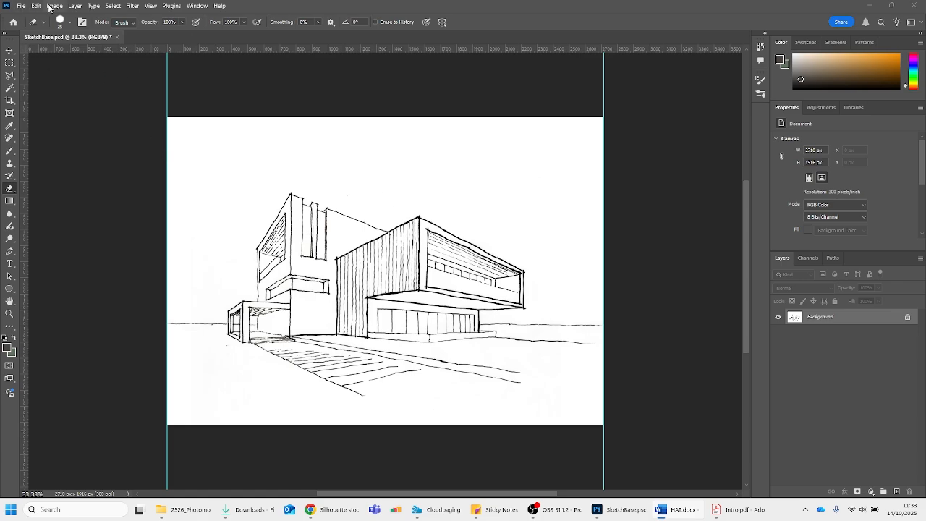
Place Silhouette1.psd as an embedded object on the ground beside the building's right end, at about X 2217 px, Y 1184 px
click(22, 6)
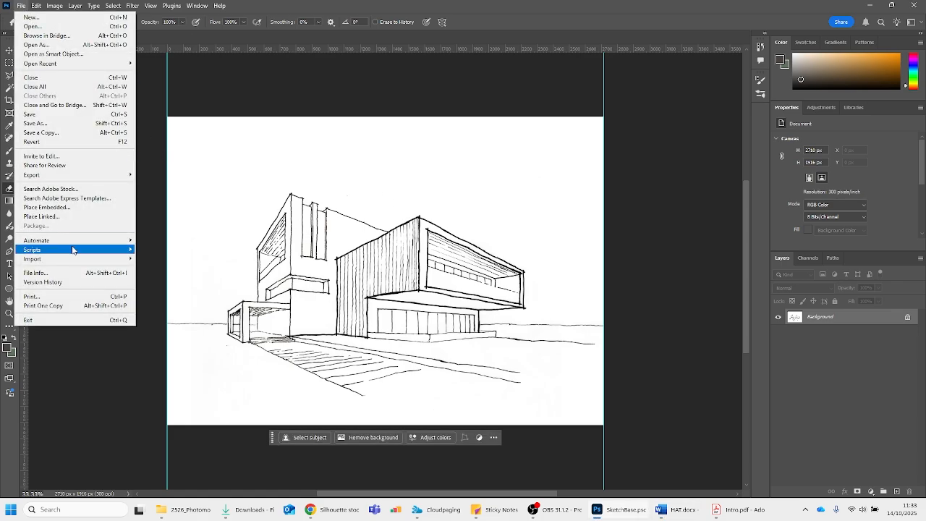
click(54, 208)
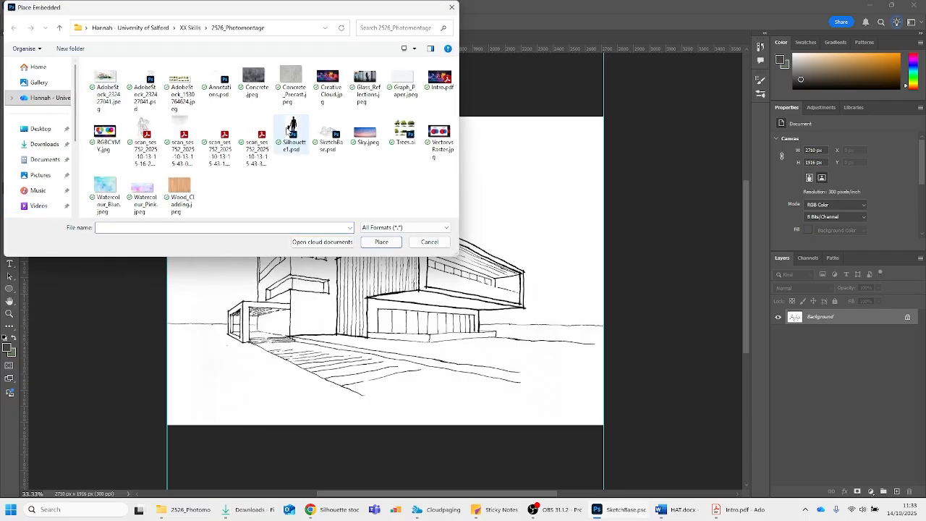
click(291, 130)
click(381, 243)
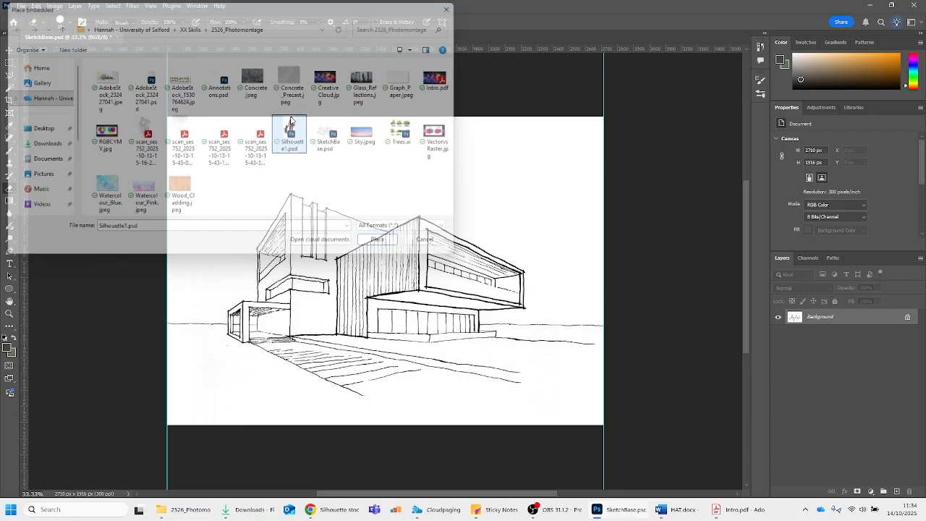
drag(389, 278, 542, 342)
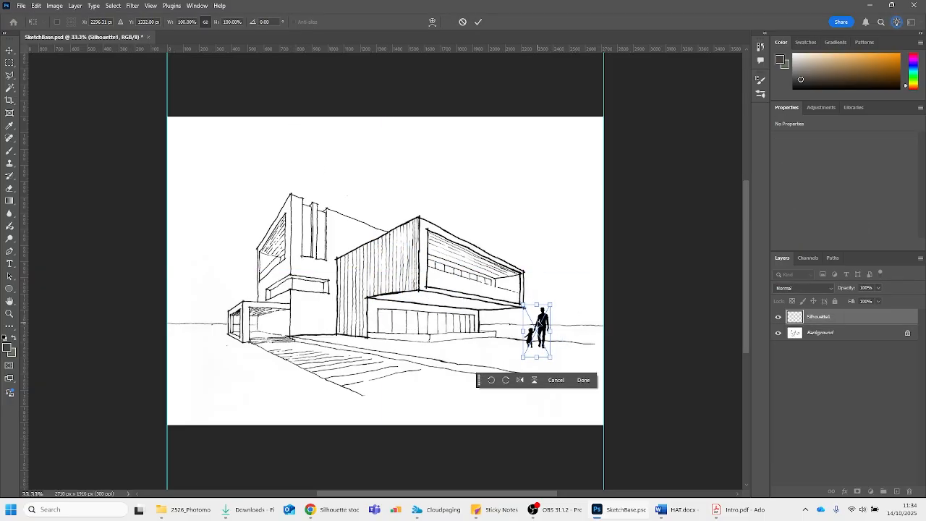
key(Return)
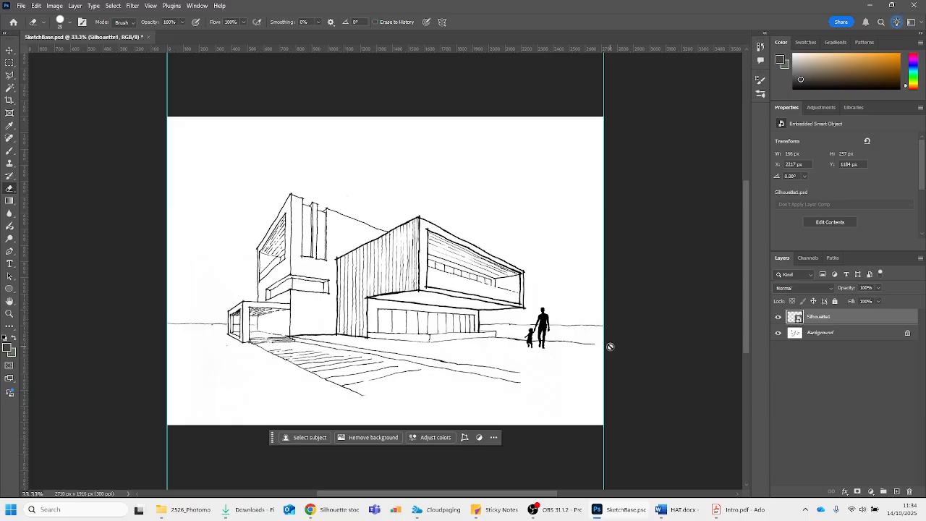
Move and resize the Silhouette1 object beside the building to about 172 × 267 px at X 2199 px, Y 1196 px
key(v)
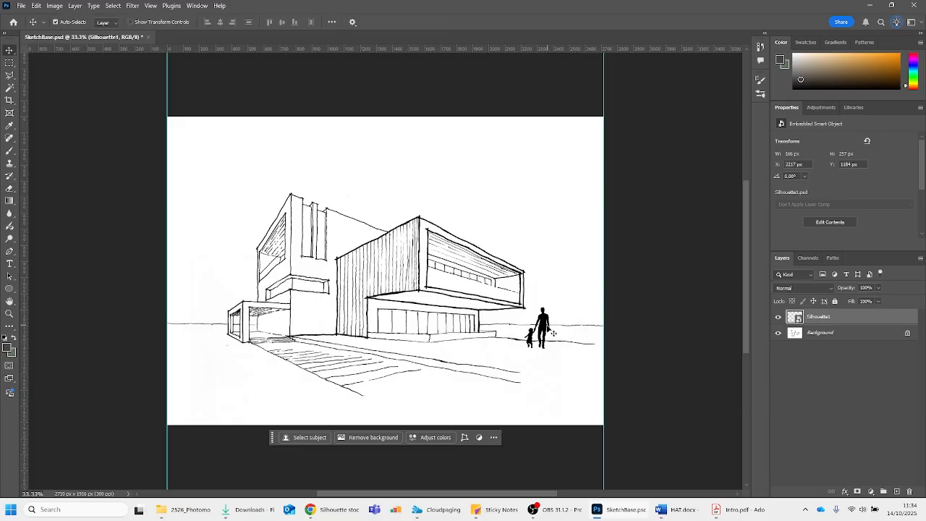
mouse_move(555, 334)
mouse_down()
mouse_move(561, 236)
mouse_move(536, 298)
mouse_move(544, 230)
mouse_move(542, 325)
mouse_up()
key(ctrl+t)
key(Return)
key(ctrl+t)
key(Return)
key(ctrl+t)
key(Return)
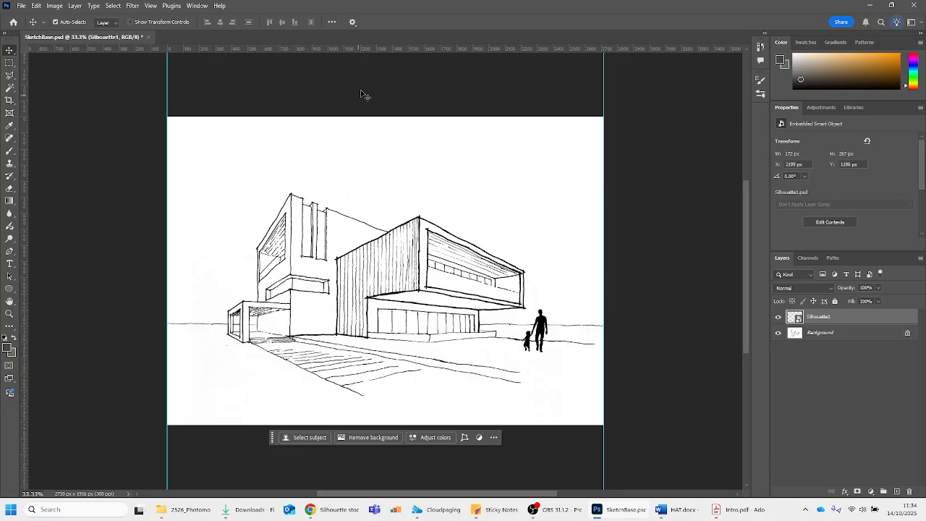
Delete the embedded Silhouette1 layer from SketchBase.psd
mouse_move(573, 48)
mouse_down()
mouse_move(612, 291)
mouse_move(589, 45)
mouse_up()
key(Delete)
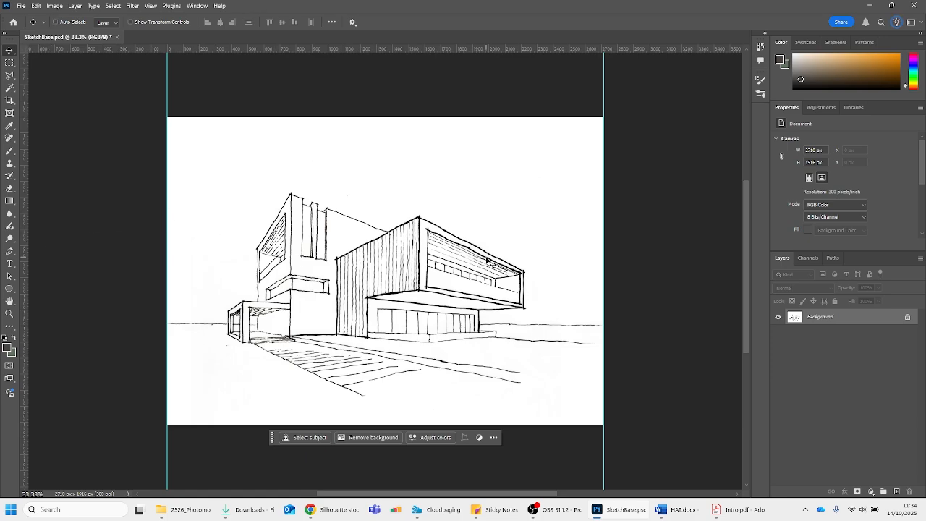
key(ctrl+z)
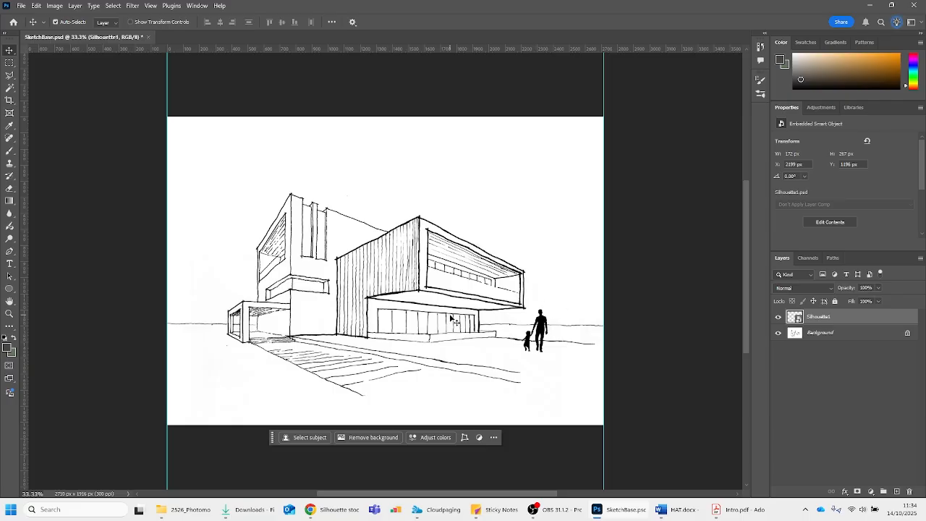
key(Delete)
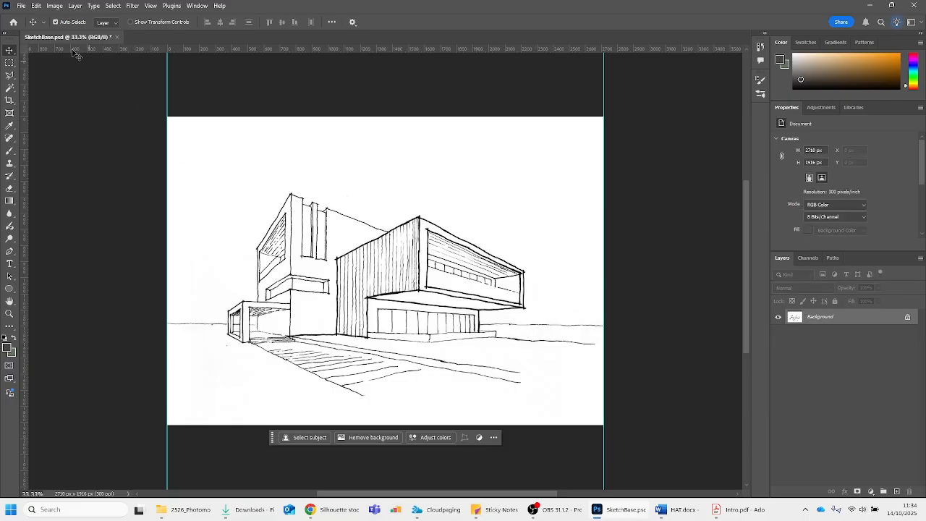
Place Silhouette1.psd as a linked object beside the building's right end, about 196 × 303 px at X 2214 px, Y 1139 px
click(18, 5)
click(19, 6)
click(21, 6)
click(21, 6)
click(20, 6)
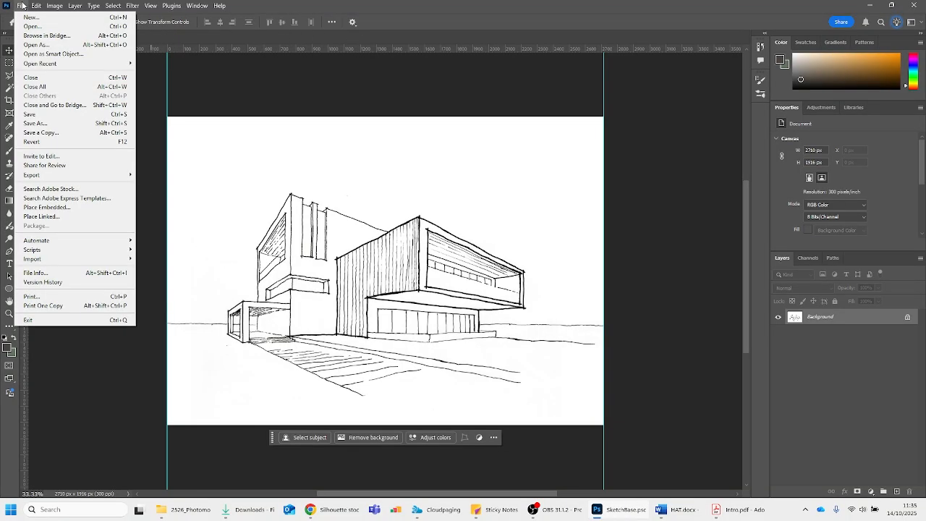
click(56, 217)
double_click(291, 132)
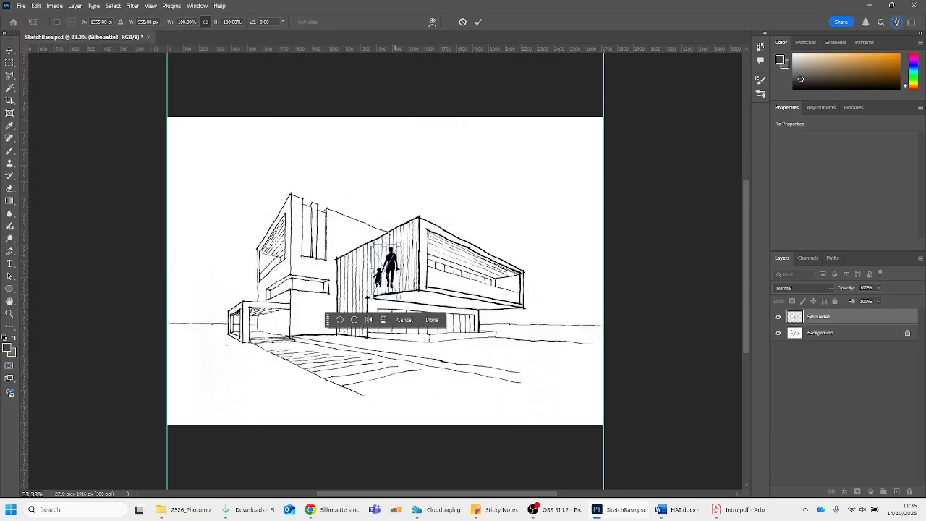
drag(431, 283, 543, 293)
key(Return)
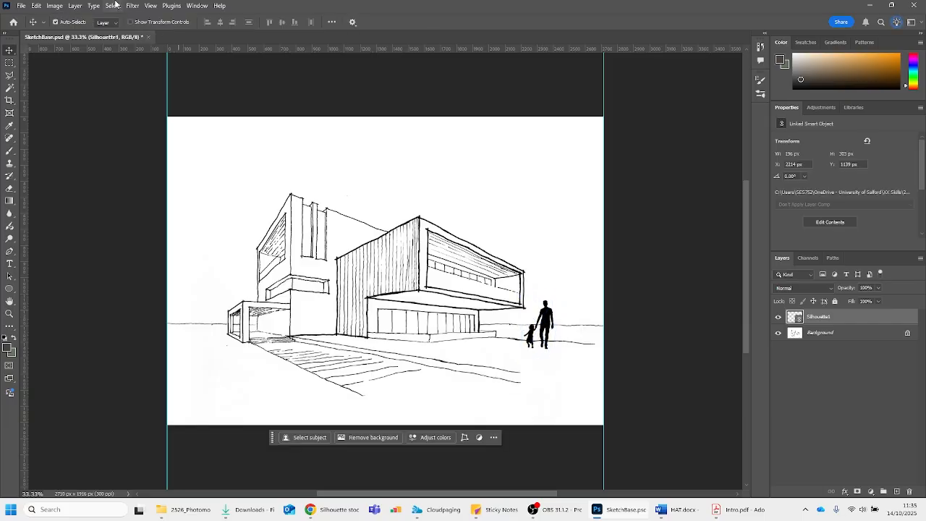
Open Silhouette1.psd from the 2526_Photomontage folder as its own document
click(21, 5)
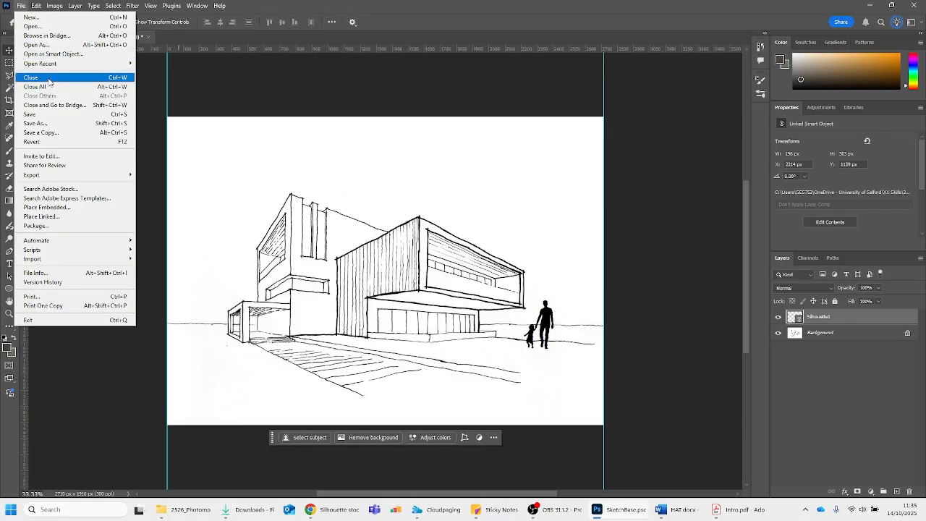
click(51, 21)
key(Escape)
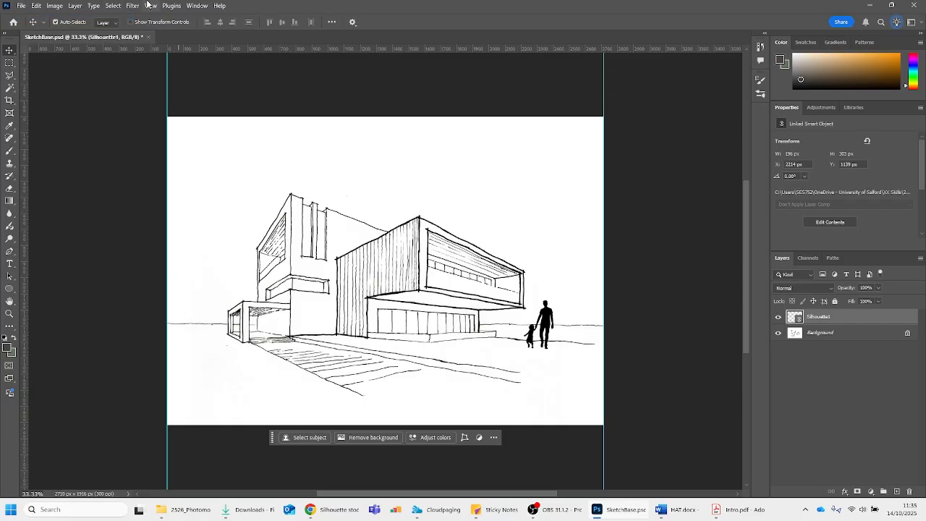
click(20, 5)
click(39, 34)
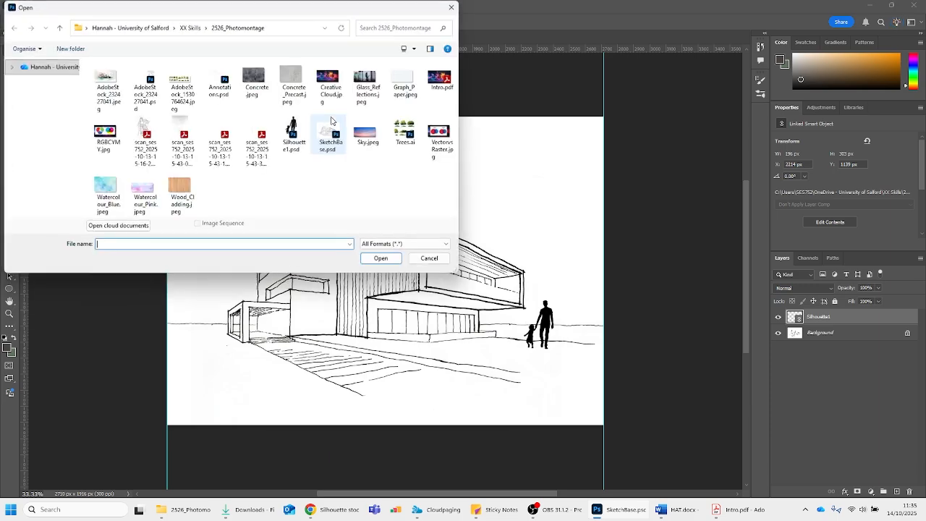
double_click(304, 137)
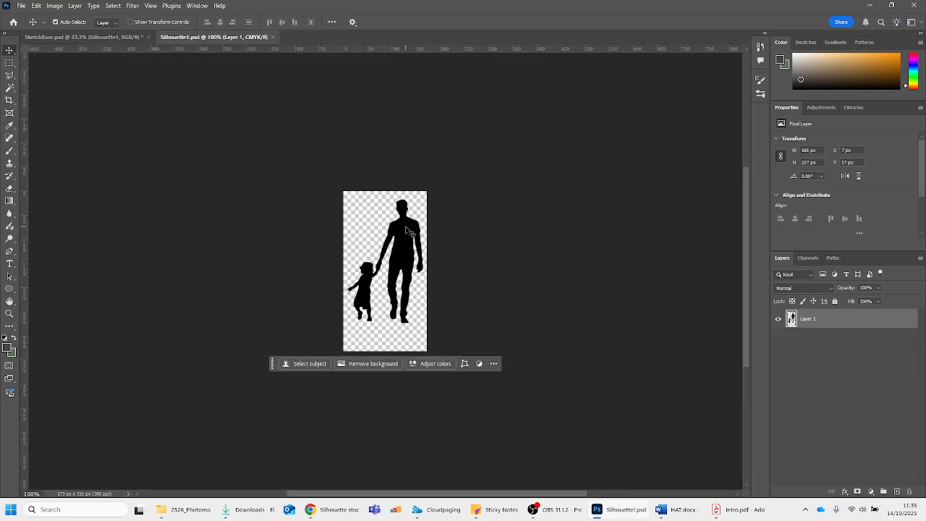
Fill both figures in Silhouette1.psd with bright orange, clear the selection and save the file
ctrl+click(791, 319)
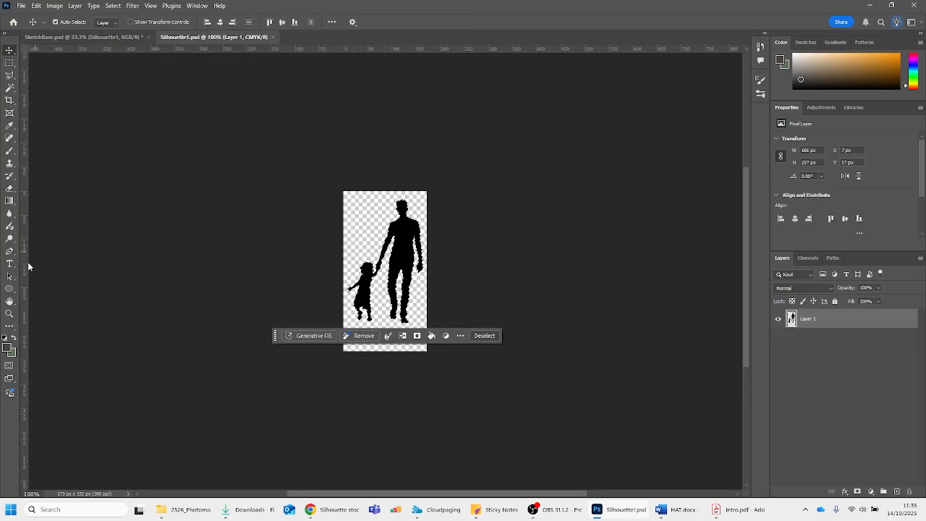
click(8, 350)
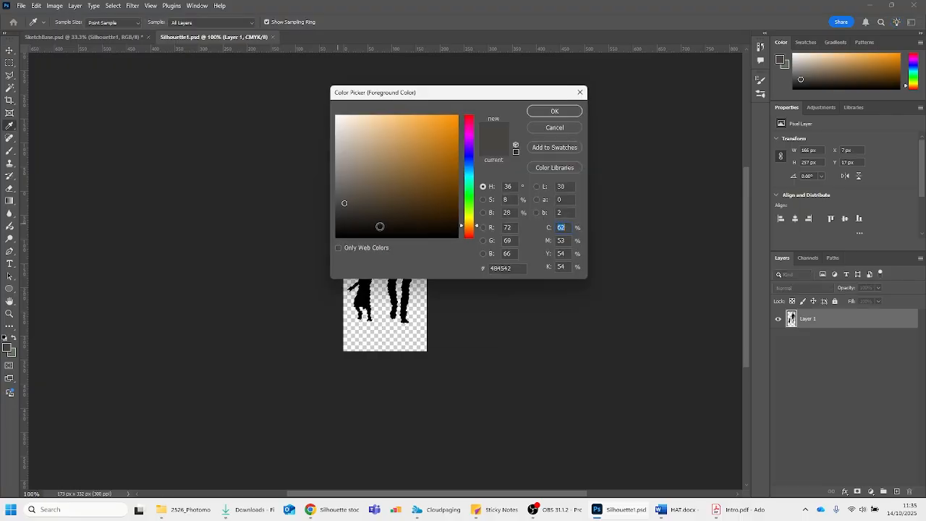
drag(379, 226, 499, 67)
click(547, 110)
key(alt+BackSpace)
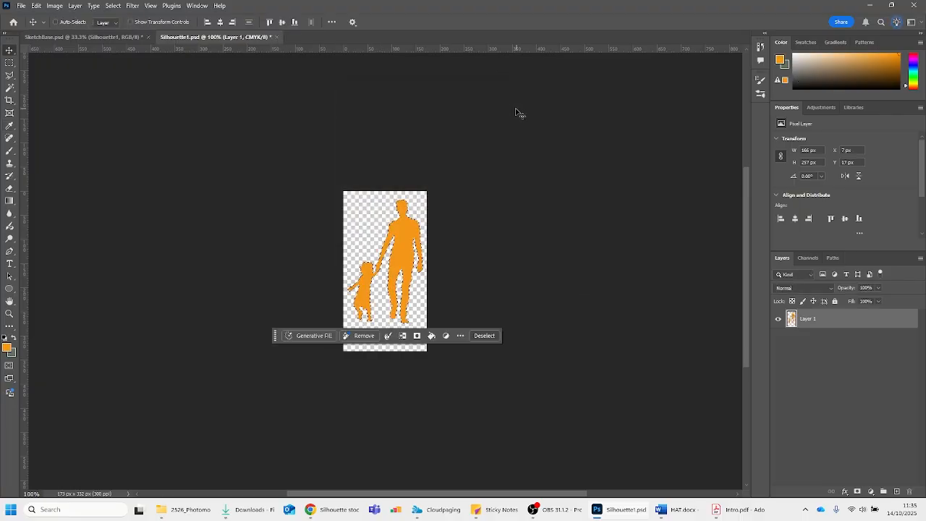
key(ctrl+d)
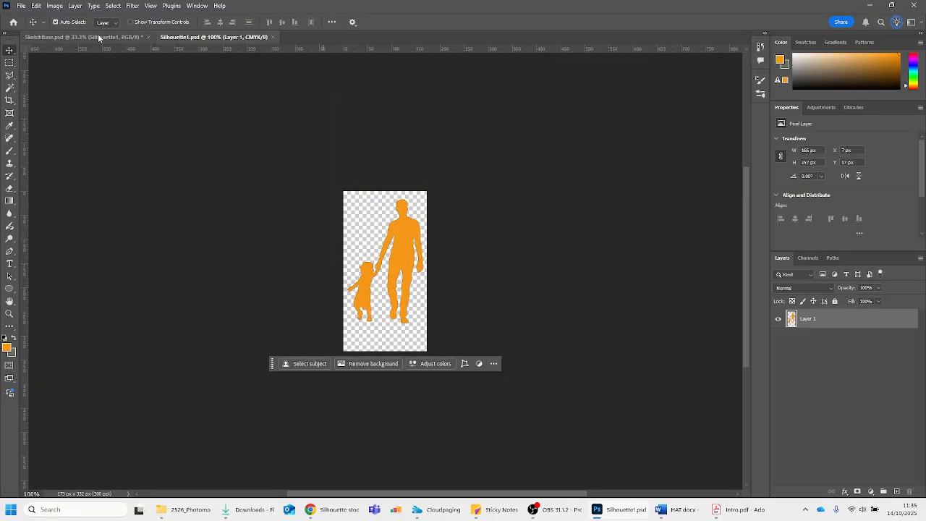
Check the linked silhouette's colour in SketchBase.psd and return to the Silhouette1.psd document
click(102, 37)
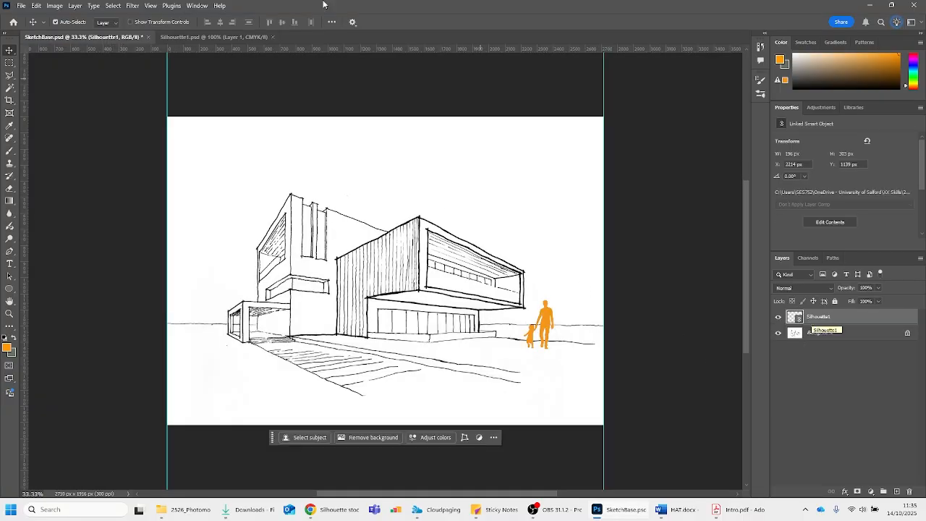
click(212, 36)
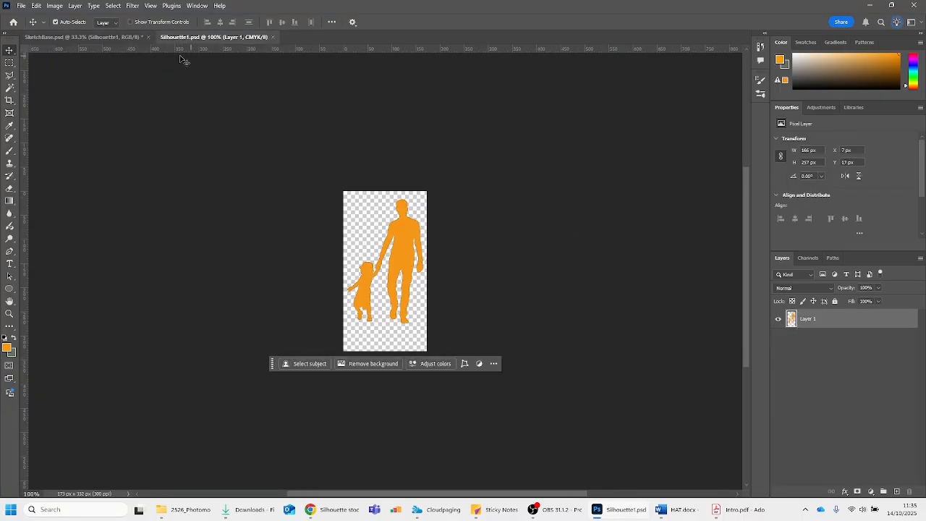
click(94, 37)
click(223, 39)
Undo the orange fill in Silhouette1.psd, then save and close the file
key(ctrl+z)
key(ctrl+z)
key(ctrl+z)
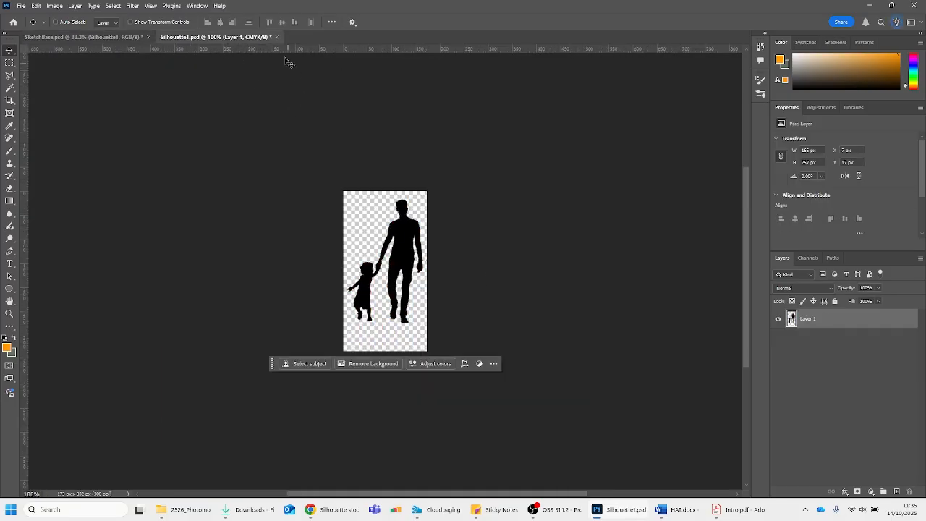
key(ctrl+s)
click(276, 37)
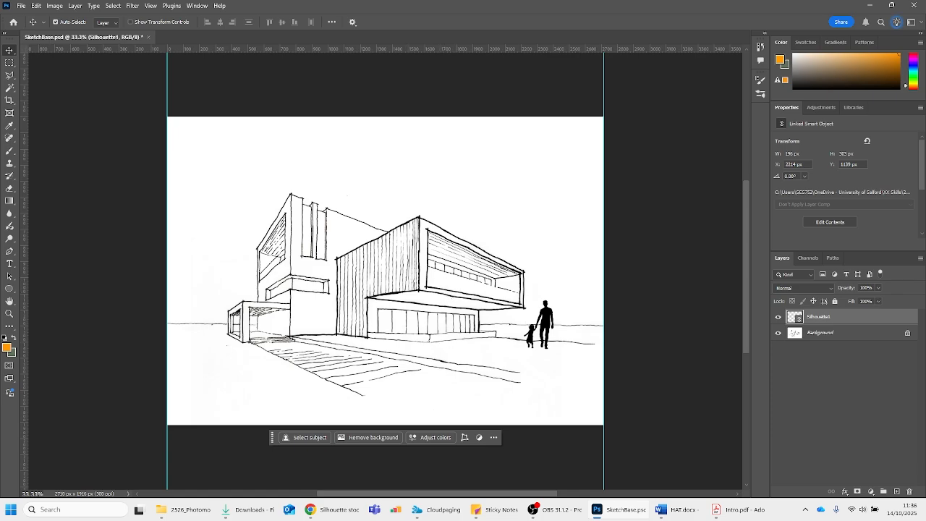
Delete the linked Silhouette1 layer from SketchBase.psd, keeping only the Background layer
key(alt+Tab)
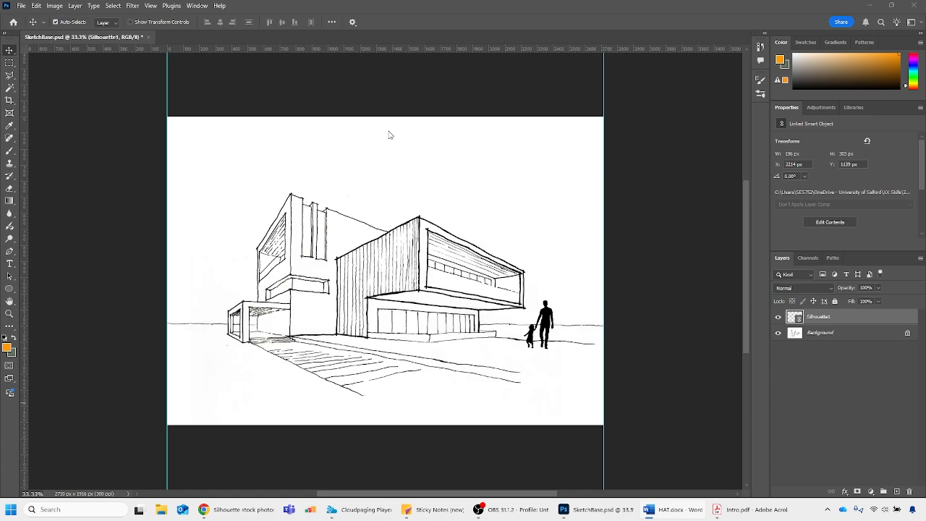
click(813, 319)
click(812, 333)
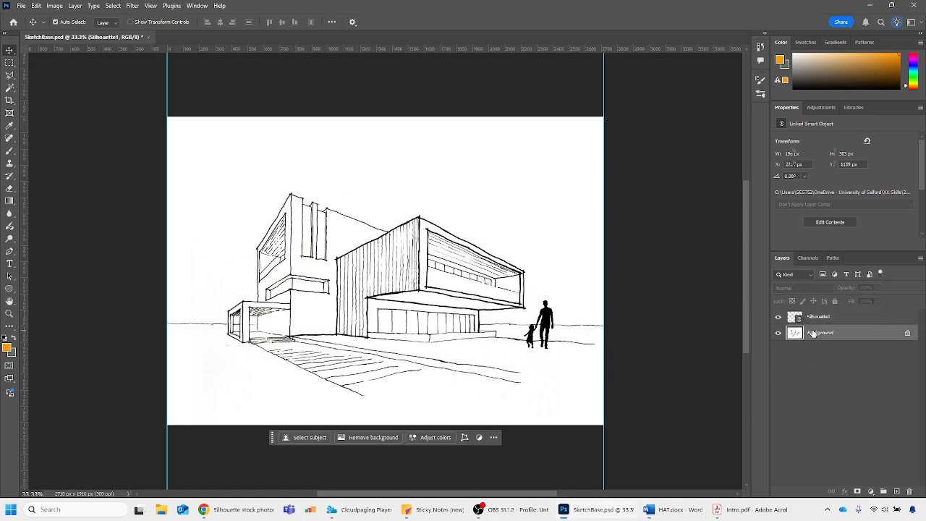
click(807, 318)
key(Delete)
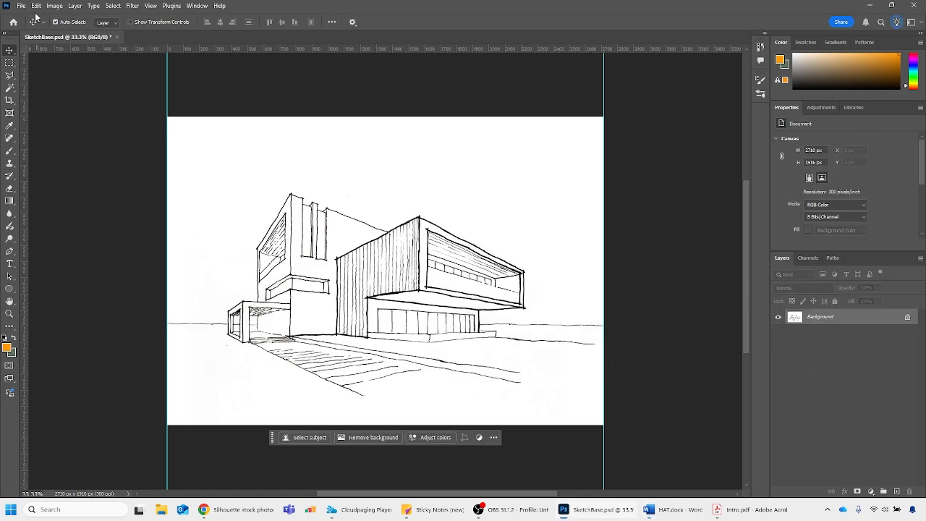
Reopen the recent file Silhouette1.psd, select its entire canvas and copy the contents
click(21, 5)
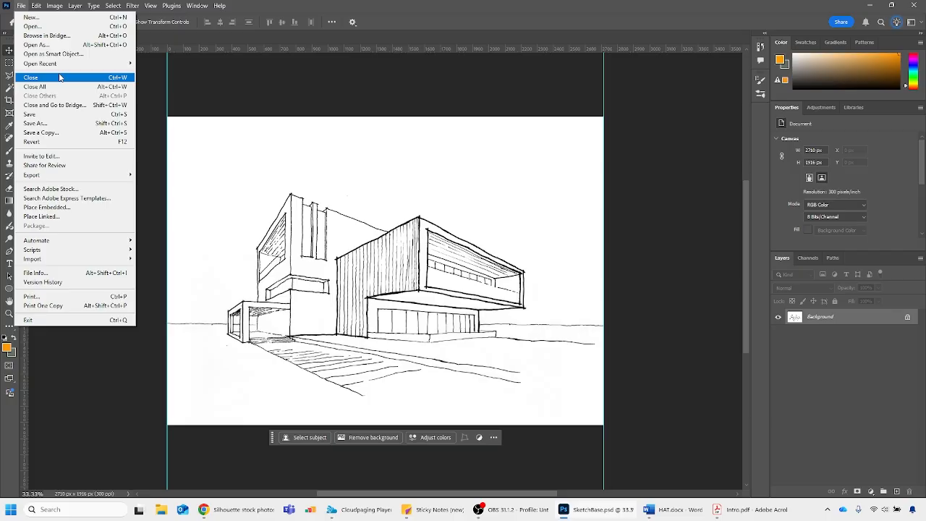
mouse_move(73, 64)
click(173, 67)
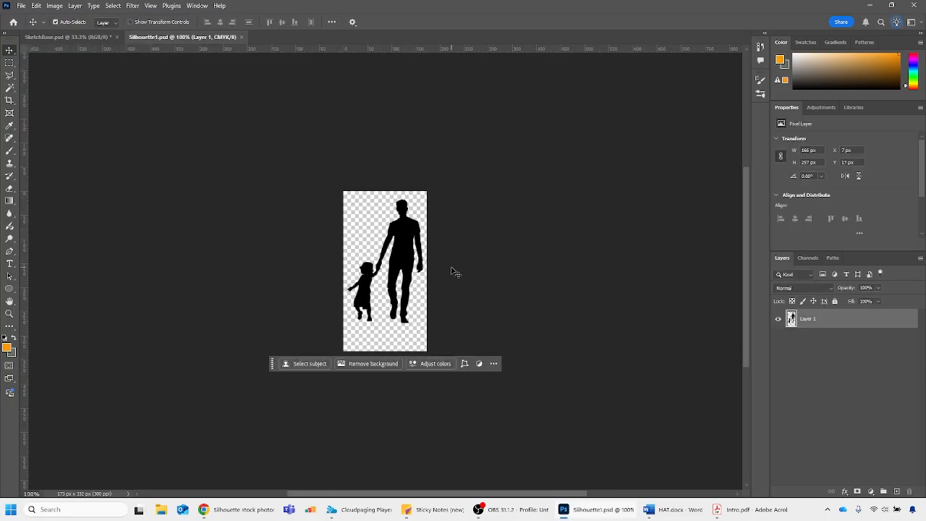
key(ctrl+a)
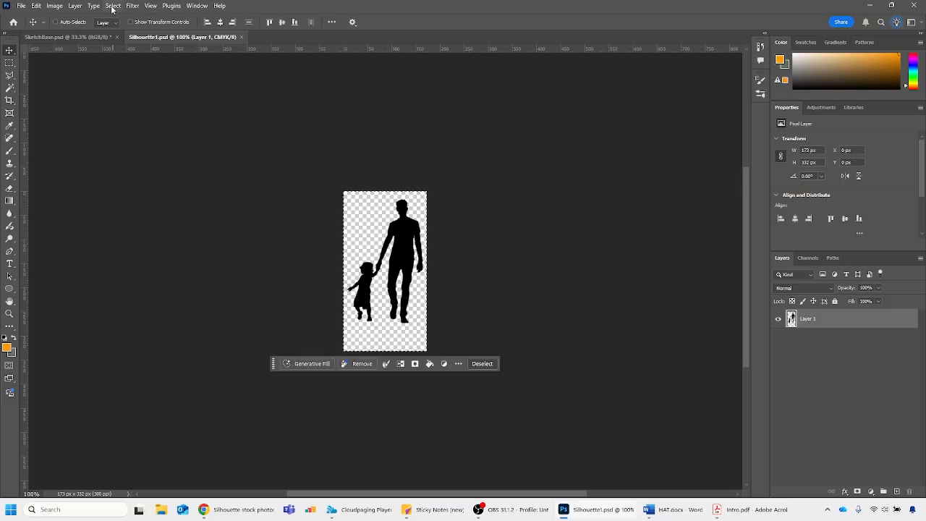
click(33, 6)
click(64, 74)
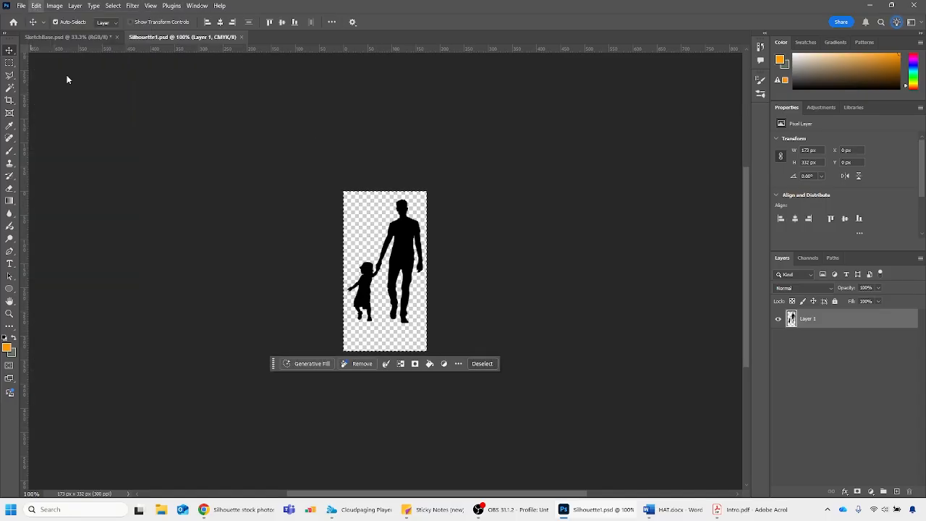
Paste the copied silhouette into SketchBase.psd as a new layer
click(78, 38)
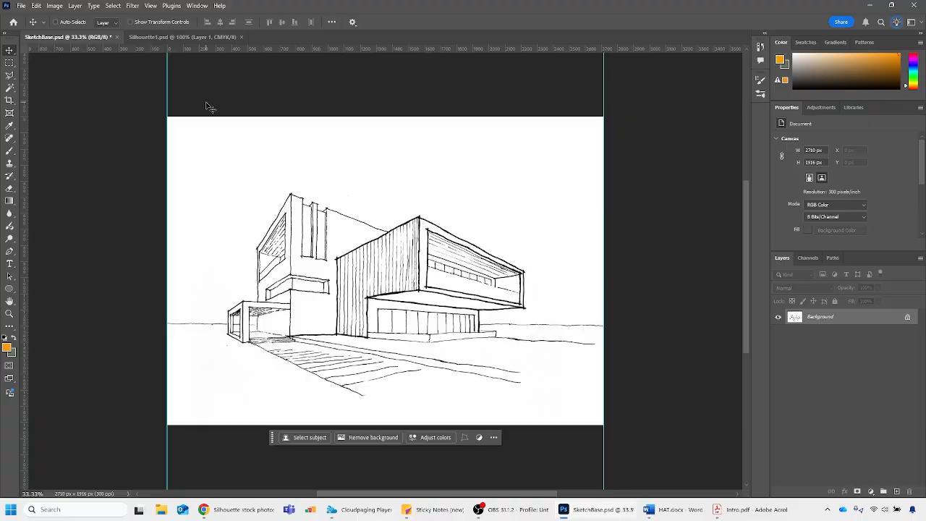
key(ctrl+v)
key(Delete)
click(35, 6)
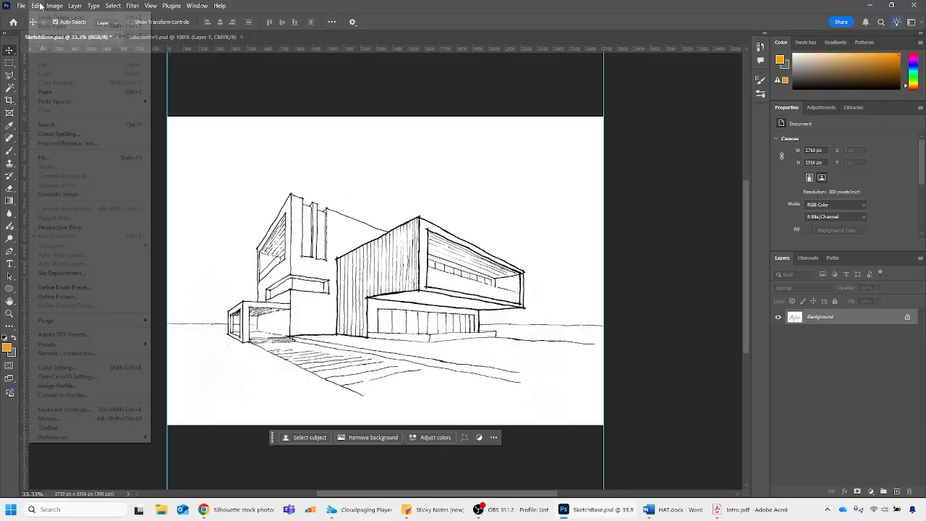
click(57, 90)
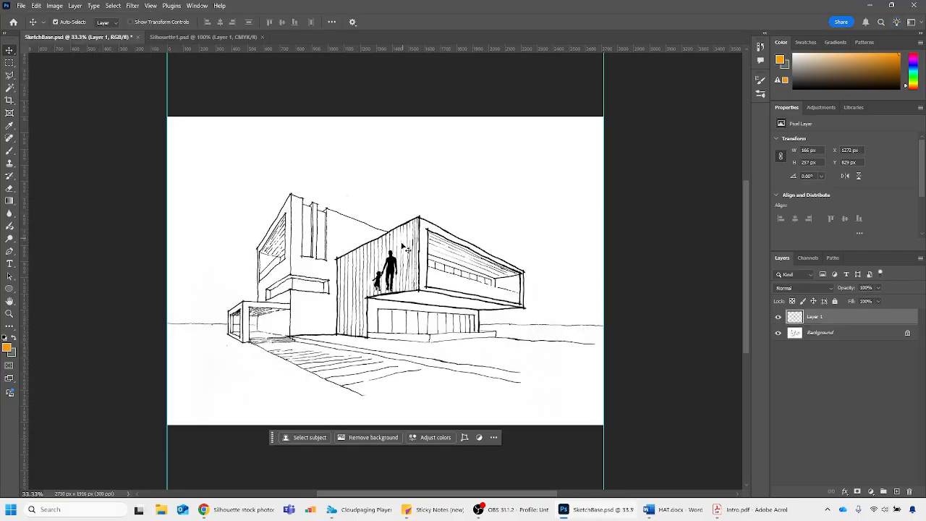
Move the pasted silhouette beside the building's right end, at about X 2204 px, Y 1234 px, and then delete its layer
key(ctrl+t)
drag(391, 268, 557, 329)
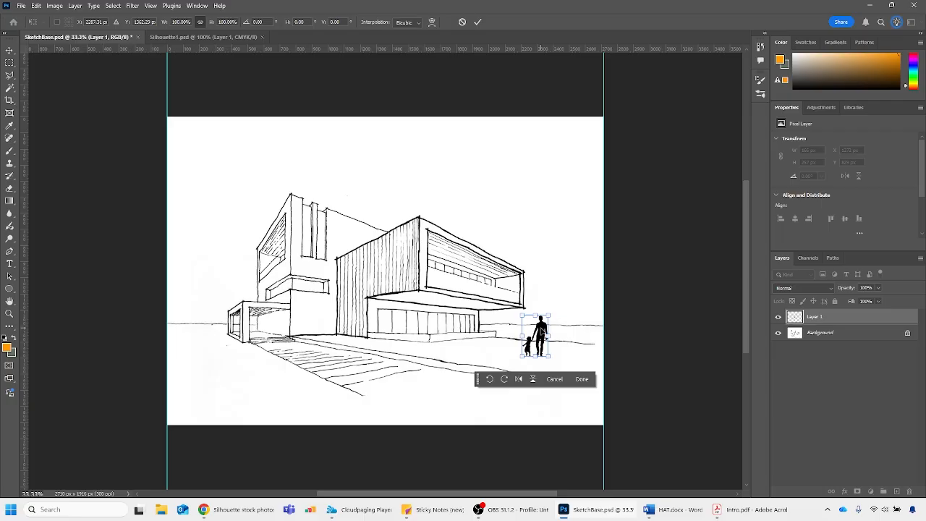
key(Return)
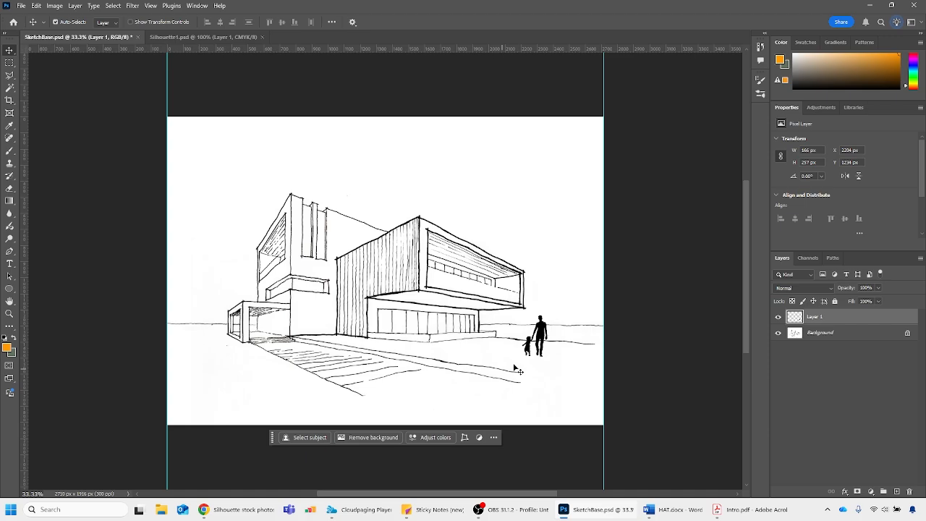
key(Delete)
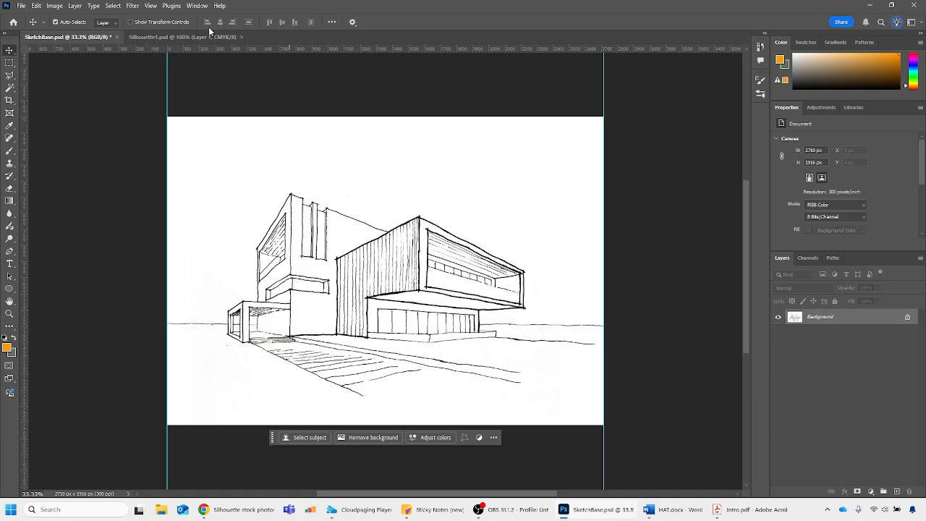
Duplicate Layer 1 of Silhouette1.psd into the SketchBase.psd document
click(202, 34)
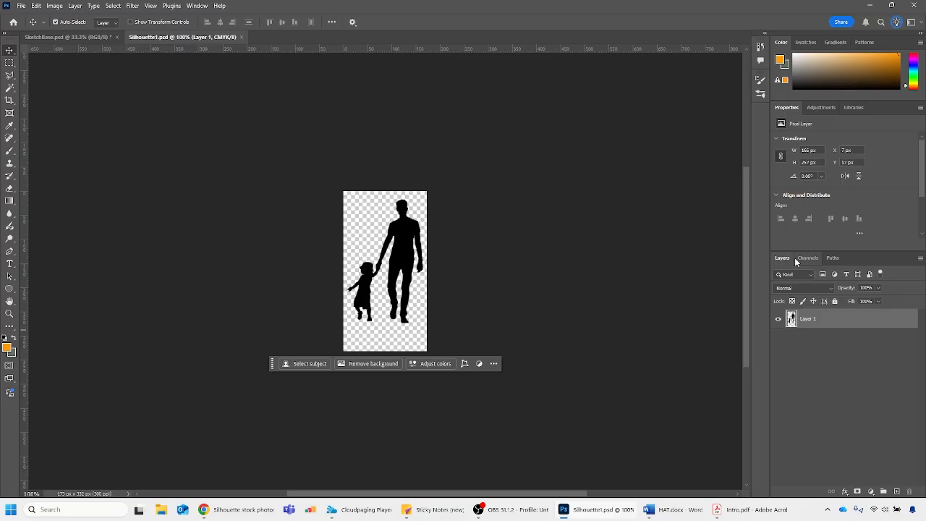
right_click(827, 318)
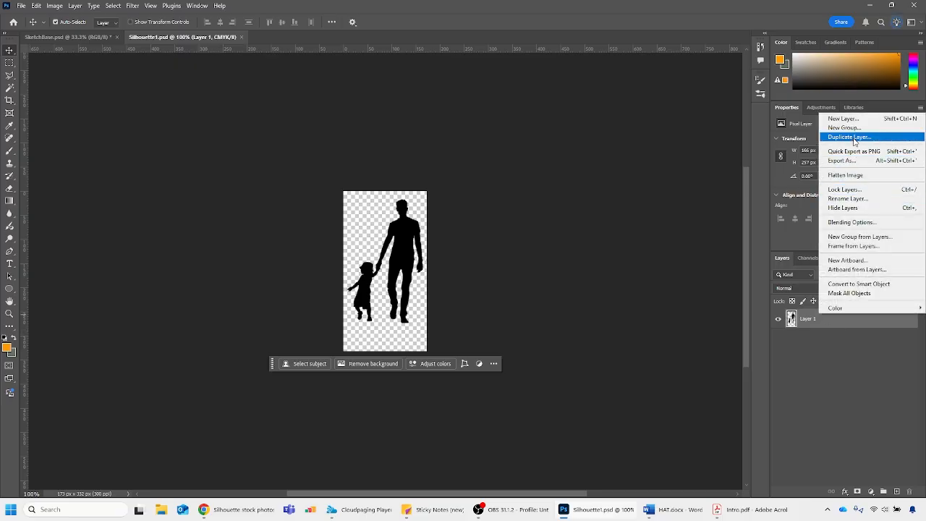
click(854, 137)
click(478, 175)
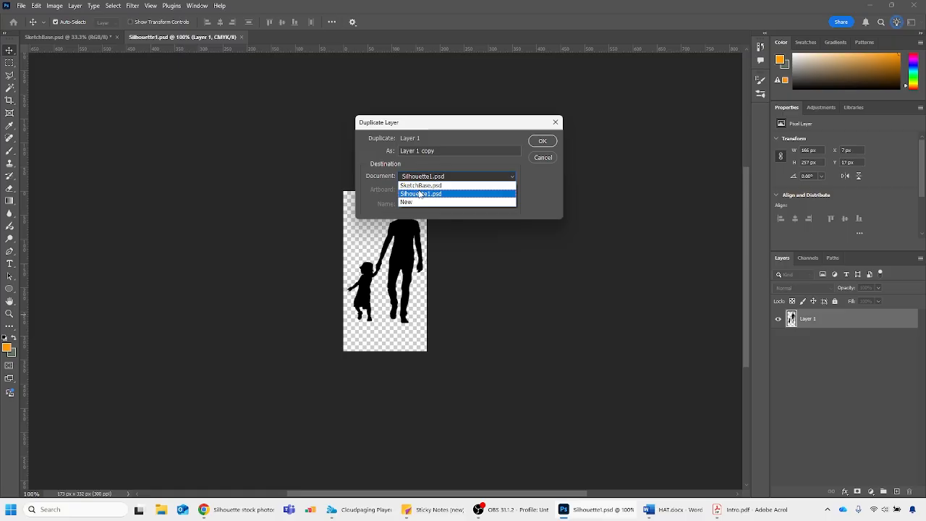
click(420, 185)
click(542, 140)
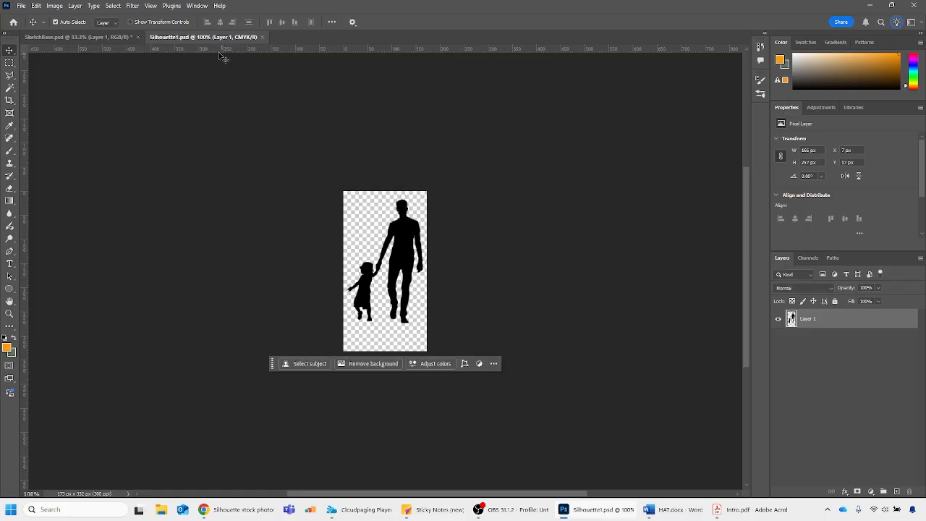
Move the duplicated silhouette in SketchBase.psd beside the building's right end, at about X 2123 px, Y 1243 px, and delete its layer
click(88, 37)
key(ctrl+t)
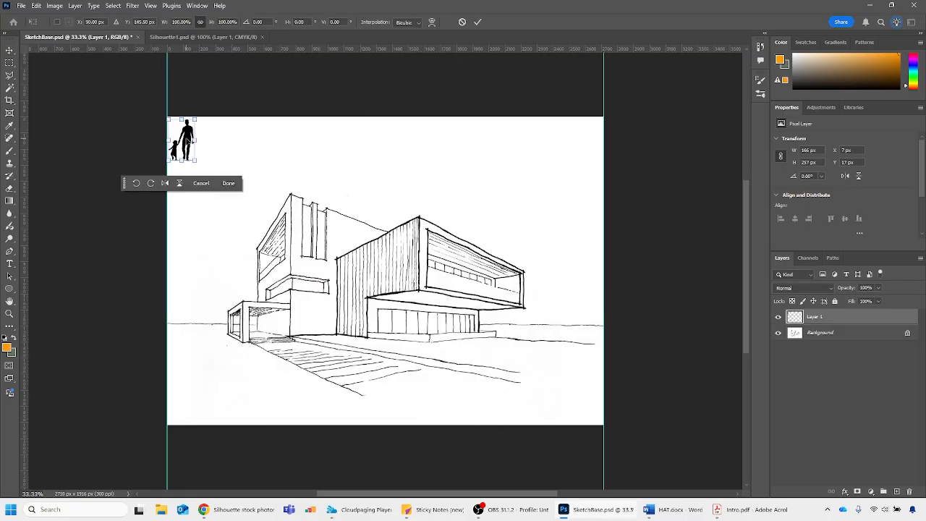
drag(187, 141, 527, 339)
key(Return)
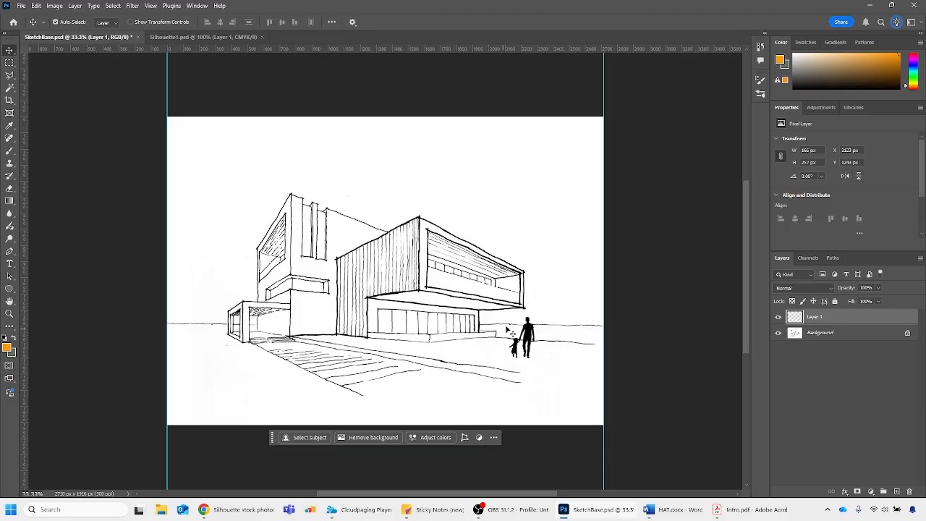
key(Delete)
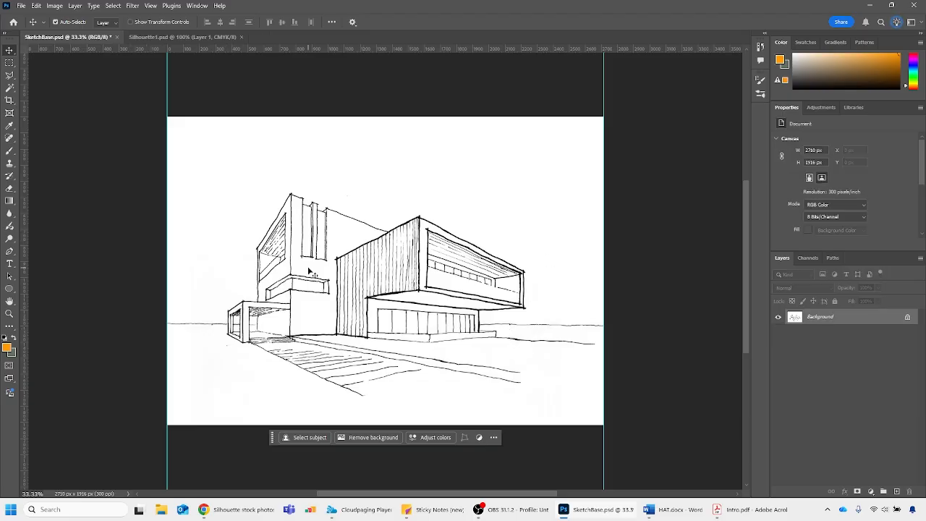
Duplicate Silhouette1.psd's Layer 1 into SketchBase.psd again and move it beside the building's right end, at about X 2180 px, Y 1190 px
click(177, 36)
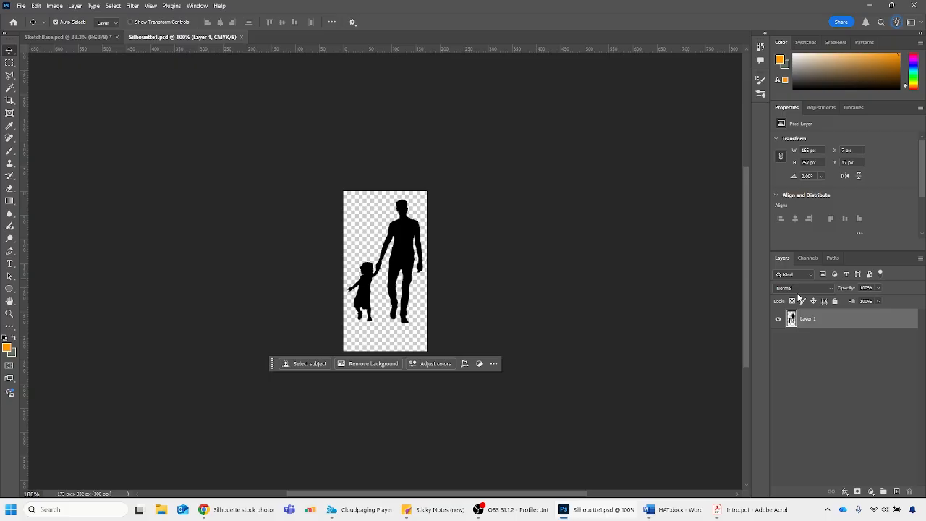
right_click(828, 320)
click(849, 139)
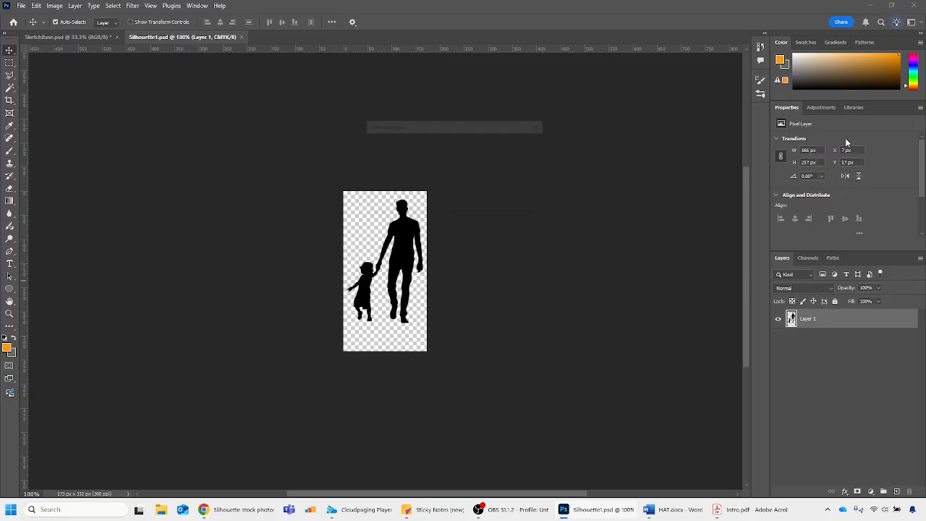
click(424, 176)
click(416, 190)
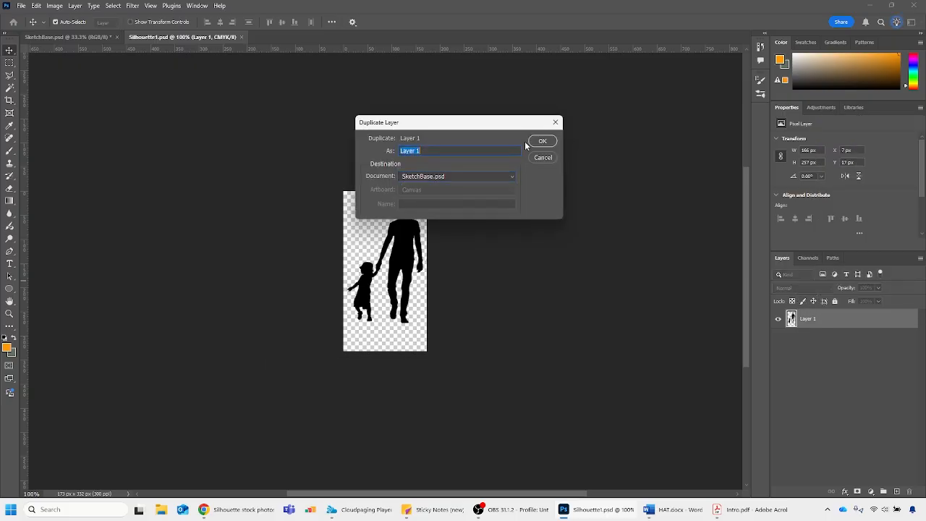
click(532, 141)
click(65, 36)
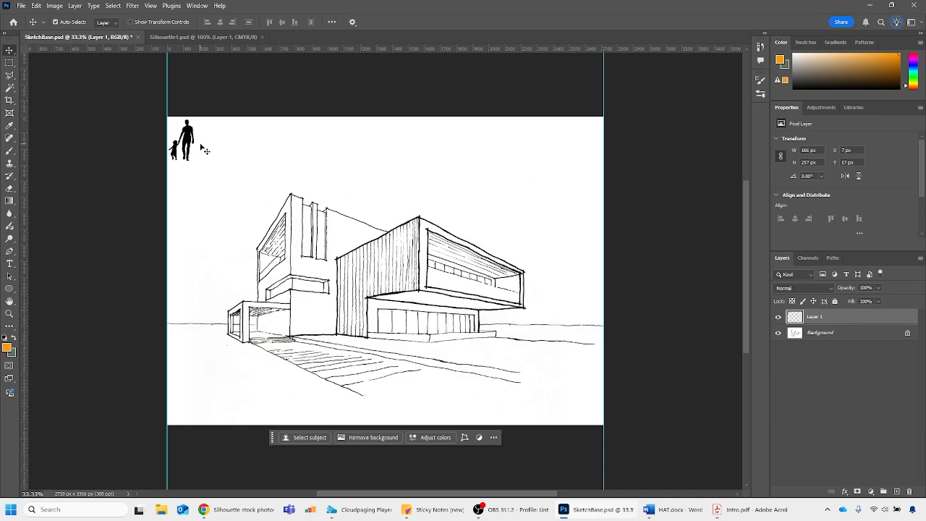
drag(194, 143, 544, 331)
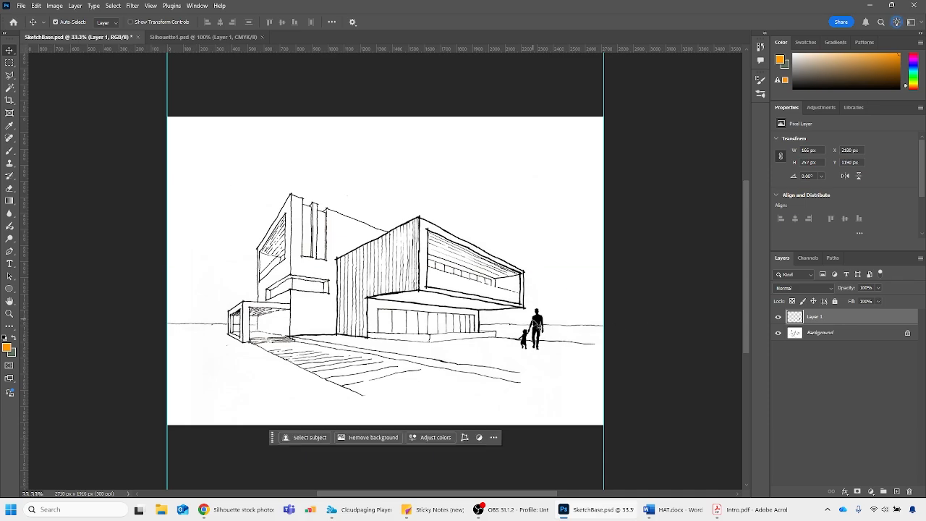
Try a large brush dab and eraser strokes on the duplicated silhouette layer, undoing each attempt
key(b)
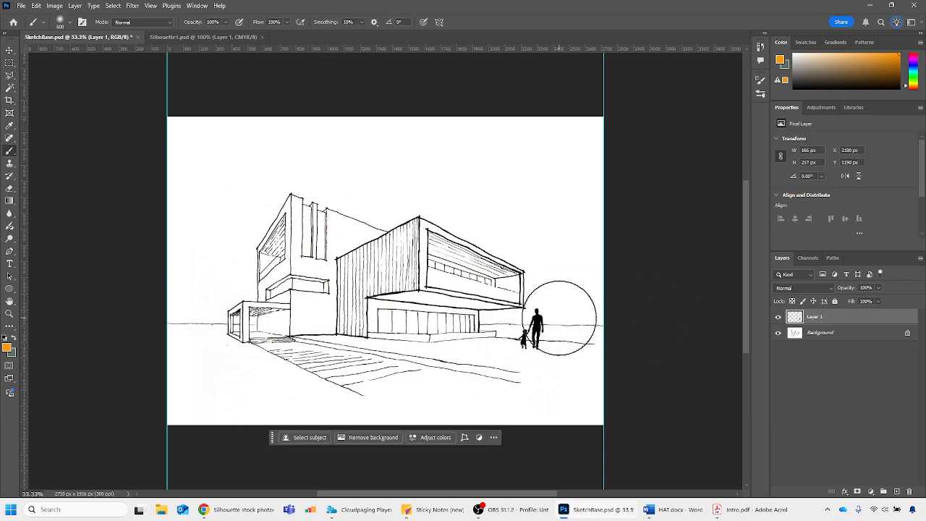
click(572, 315)
key(ctrl+z)
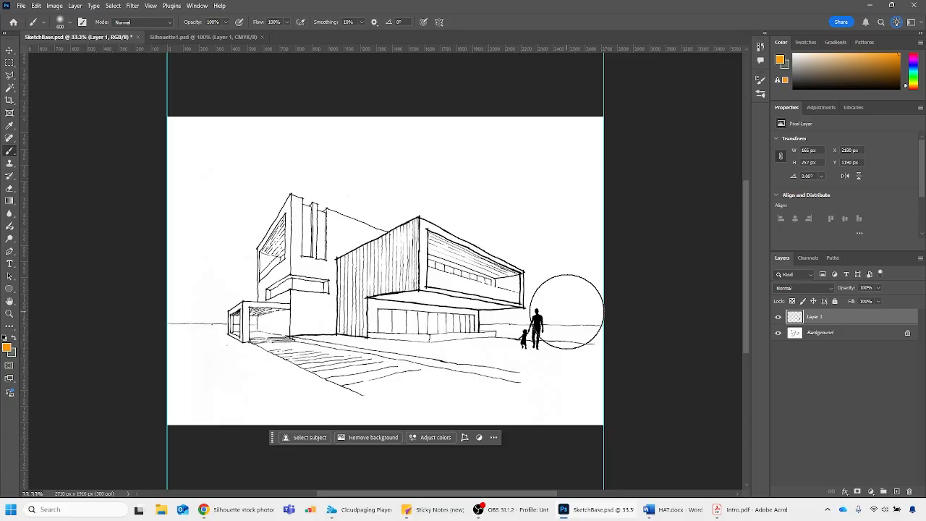
key(e)
mouse_move(544, 316)
mouse_down()
mouse_move(528, 326)
mouse_move(545, 340)
mouse_up()
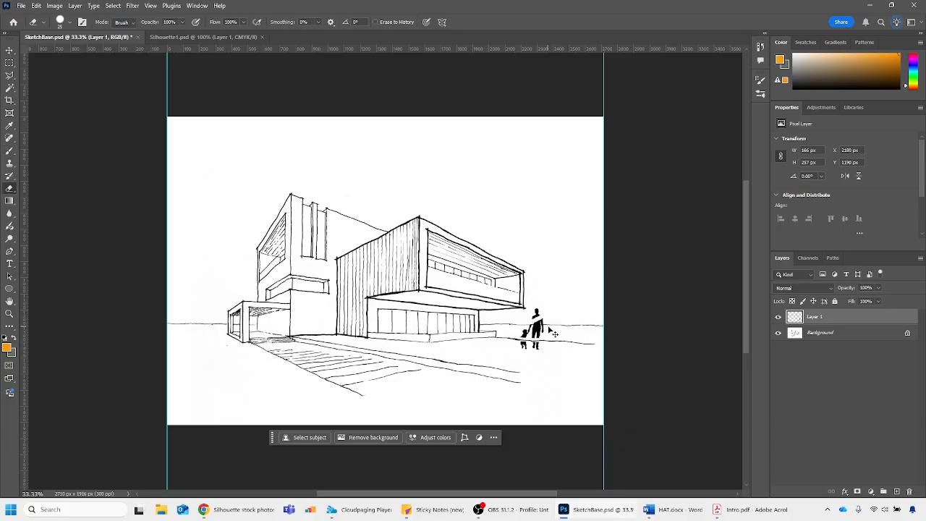
key(ctrl+z)
key(ctrl+z)
Compare the SketchBase.psd and Silhouette1.psd documents and review the commands for placing embedded and linked files
click(184, 35)
click(78, 36)
click(170, 37)
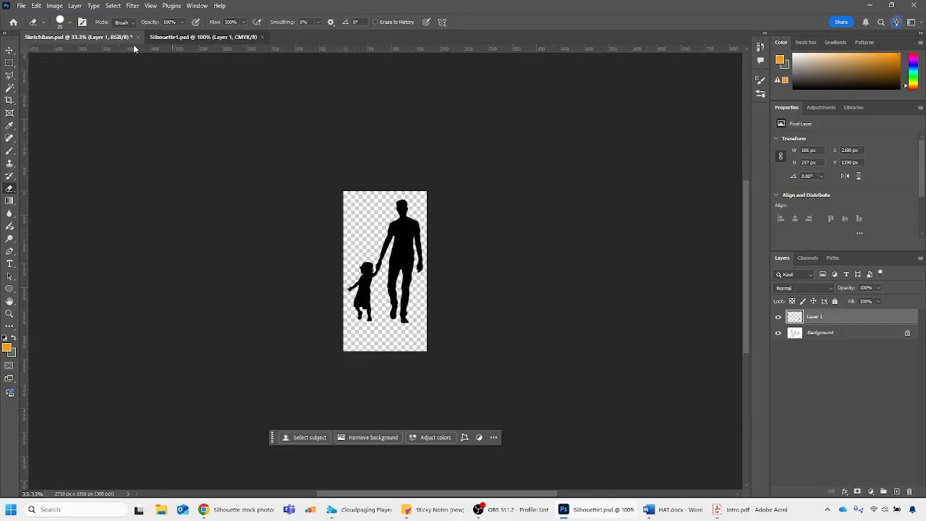
click(99, 37)
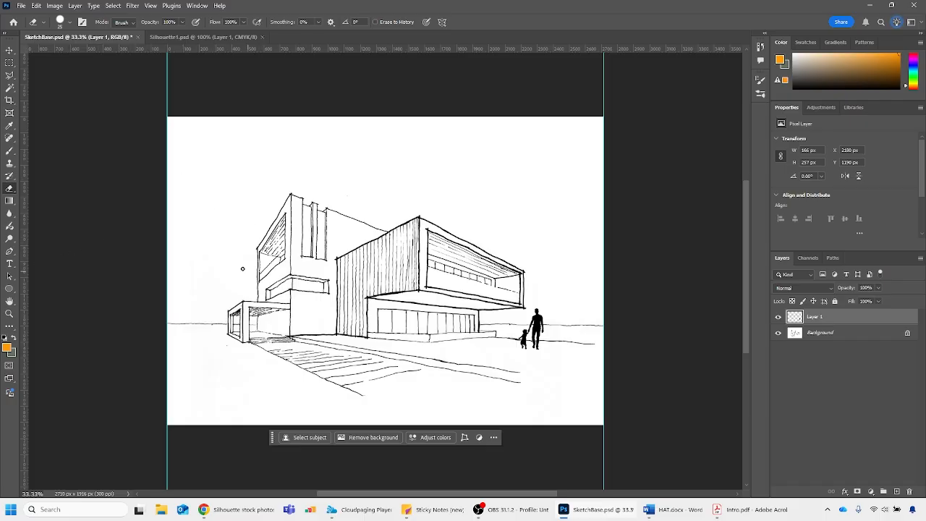
click(21, 5)
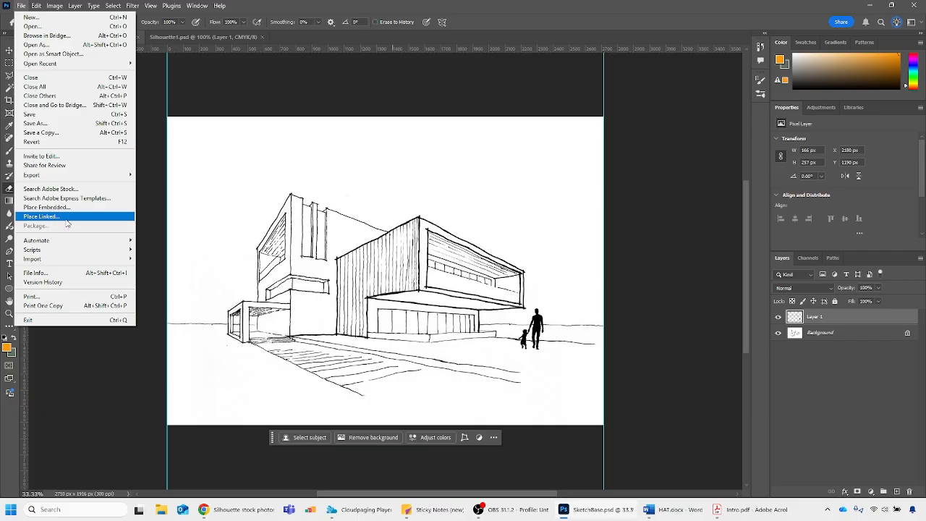
click(196, 38)
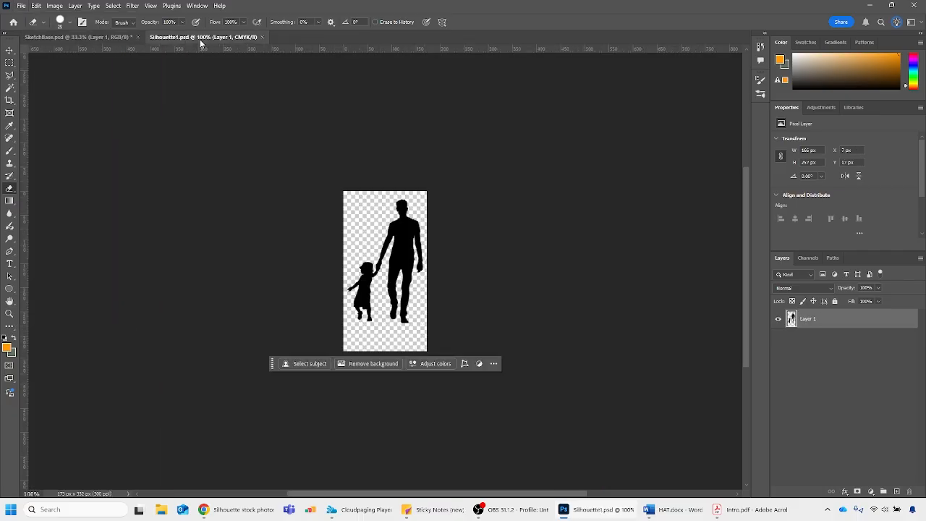
click(91, 37)
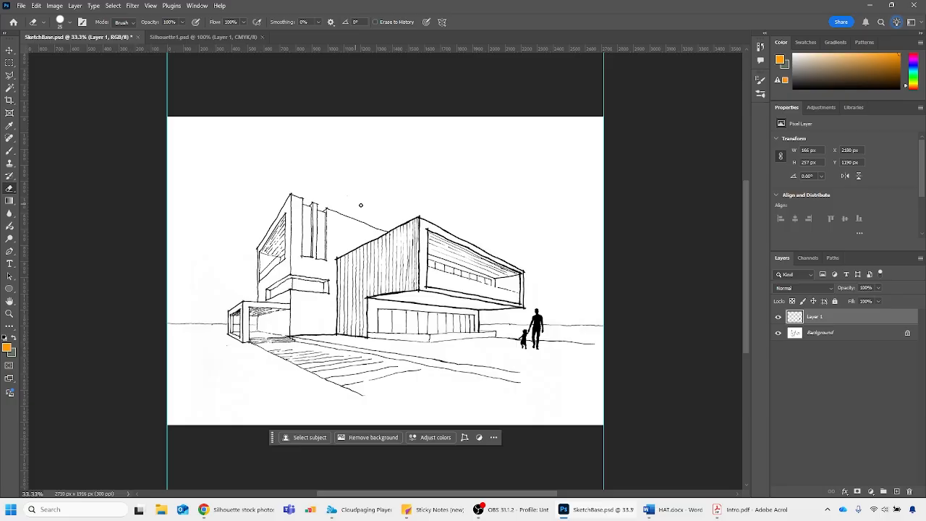
Check the Duplicate Layer options for the silhouette in Silhouette1.psd without applying them, and close that document
click(185, 36)
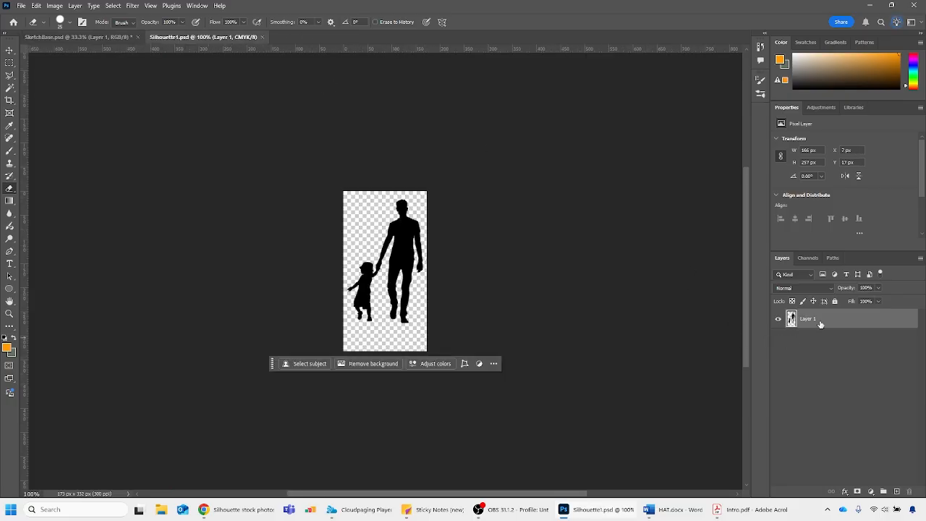
right_click(819, 322)
click(850, 143)
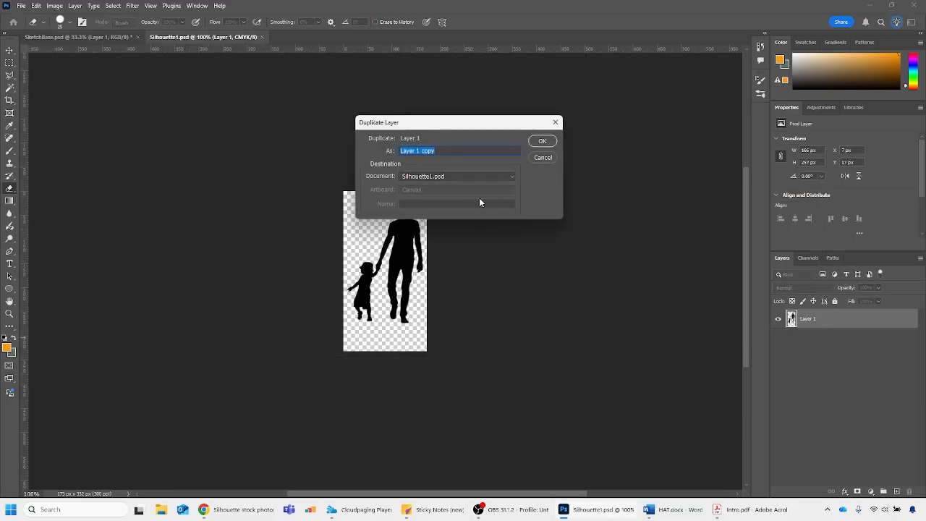
click(543, 158)
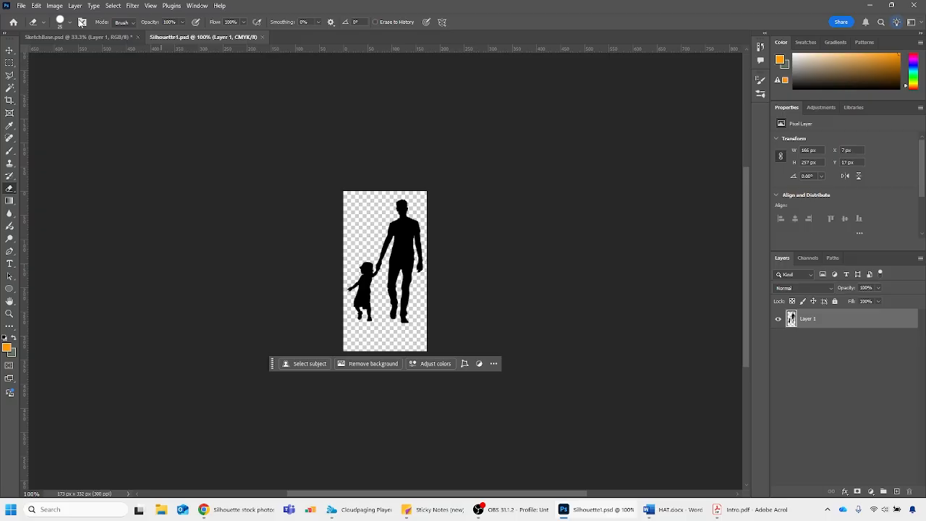
click(84, 37)
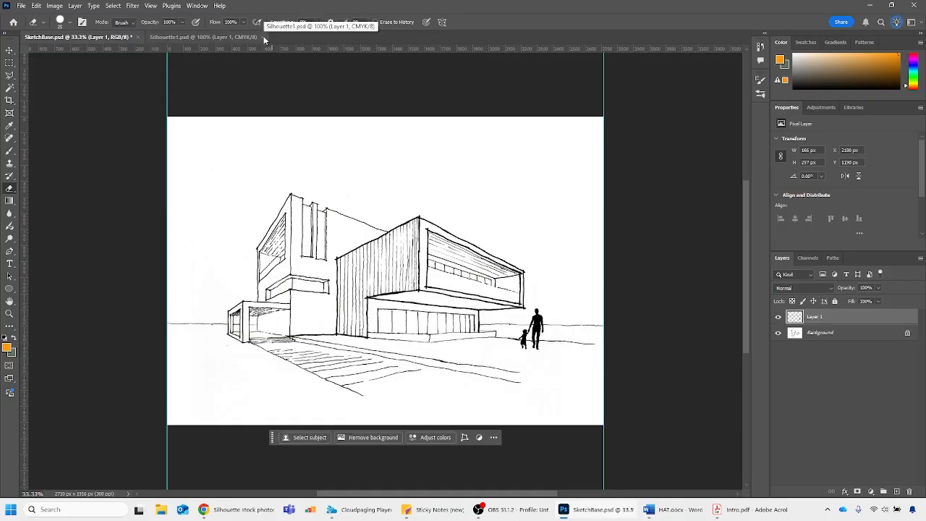
click(262, 37)
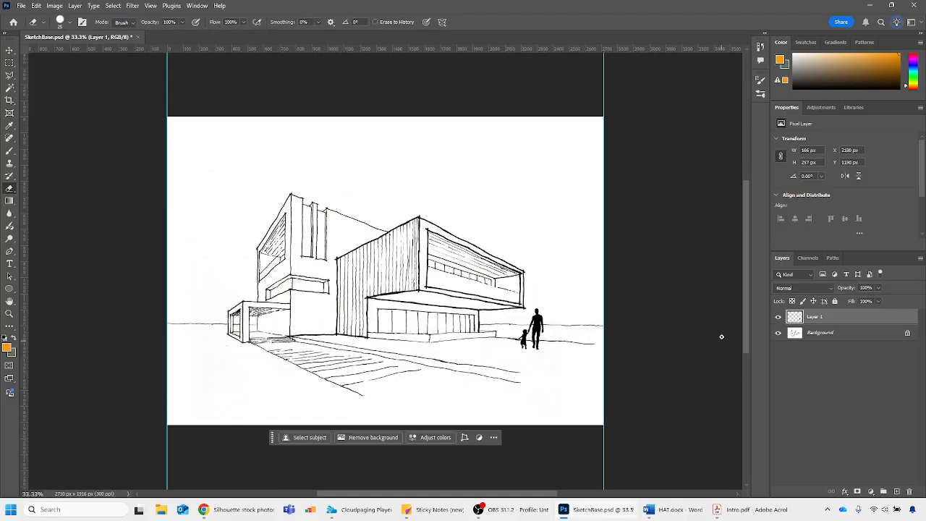
Merge the silhouette layer down into the Background layer and undo the merge
click(797, 333)
click(796, 319)
key(ctrl+e)
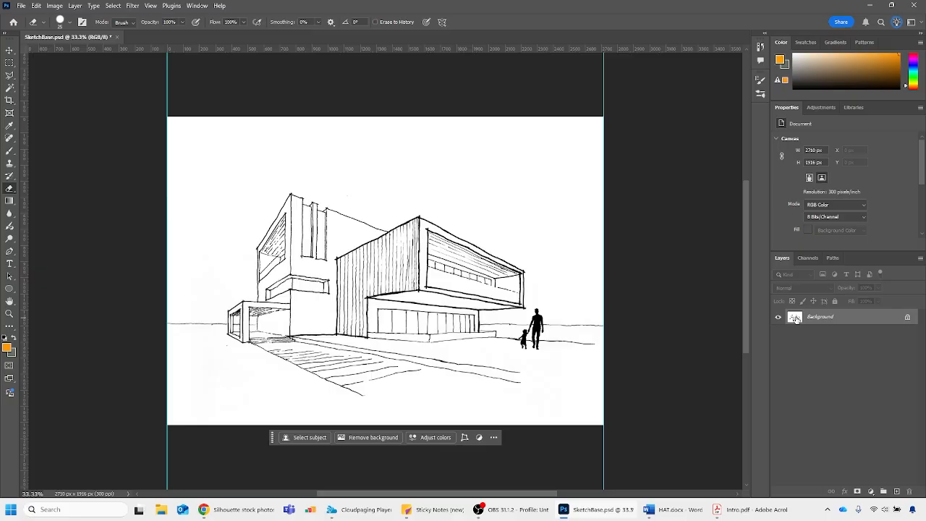
key(ctrl+z)
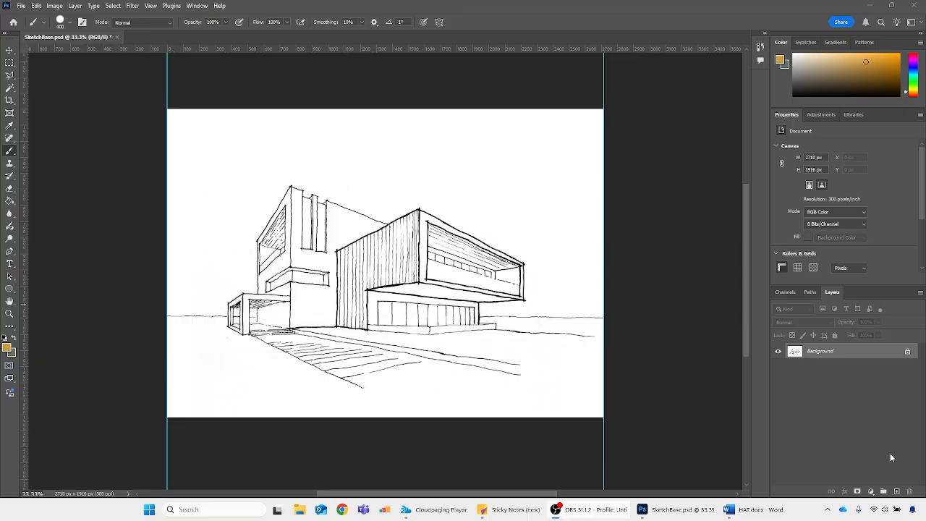
Add three new empty layers above the Background layer in SketchBase.psd
click(897, 492)
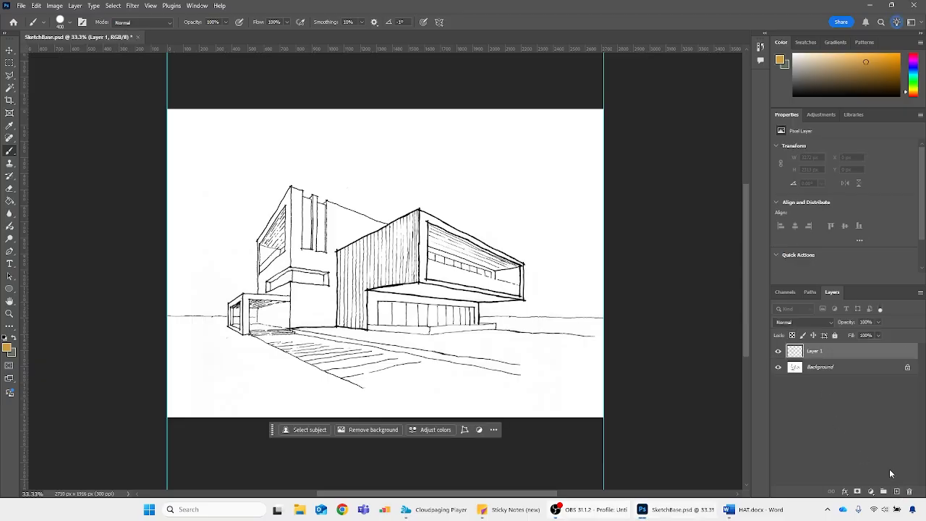
click(898, 492)
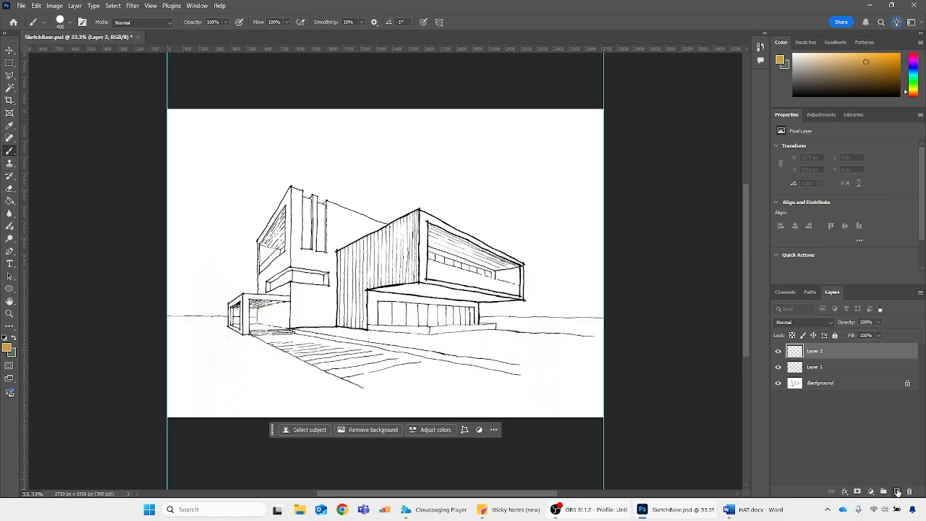
click(898, 492)
Choose a brighter orange and paint a large solid patch over the middle of the building on Layer 1
click(805, 384)
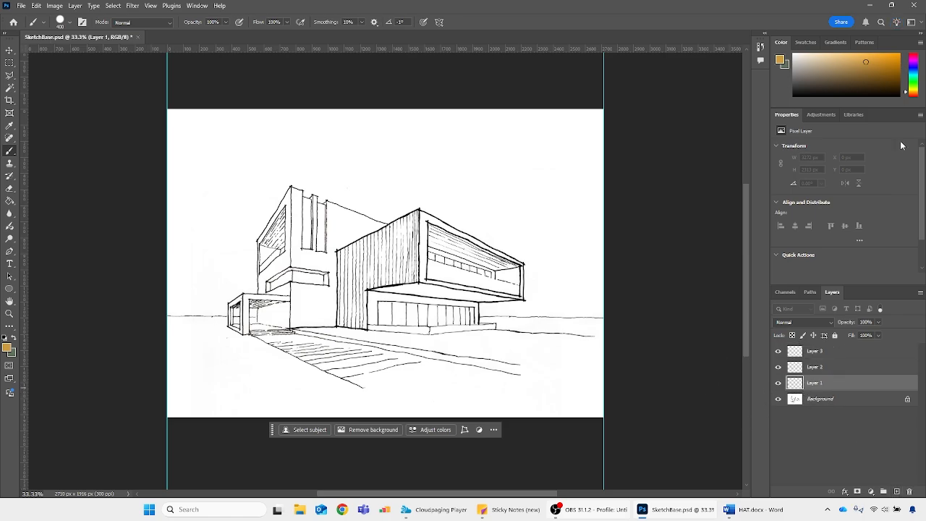
drag(871, 66, 883, 55)
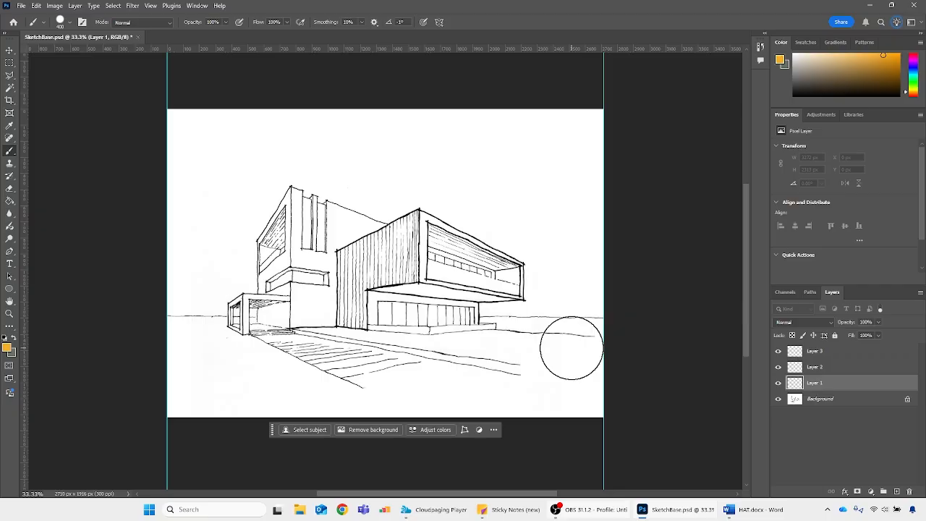
mouse_move(451, 198)
mouse_down()
mouse_move(450, 265)
mouse_move(360, 300)
mouse_move(310, 220)
mouse_move(302, 307)
mouse_move(463, 318)
mouse_up()
Paint a broad blue stroke on Layer 2, from above the building's right wing diagonally down to the paving, overlapping the orange patch
click(797, 371)
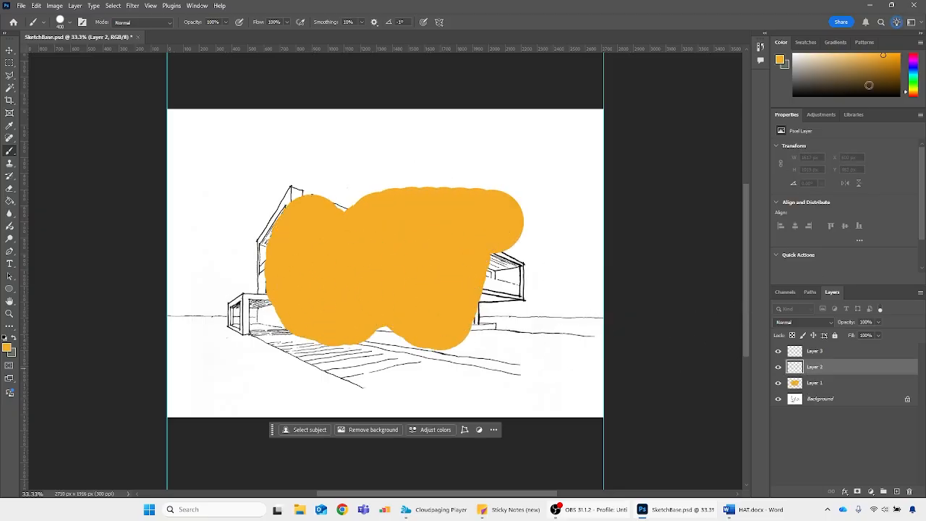
click(914, 68)
mouse_move(532, 191)
mouse_down()
mouse_move(473, 166)
mouse_move(502, 236)
mouse_move(376, 323)
mouse_move(347, 362)
mouse_up()
Choose a bright green and paint a broad stroke on Layer 3, from the building's right wing up to the sky above its left part
click(816, 352)
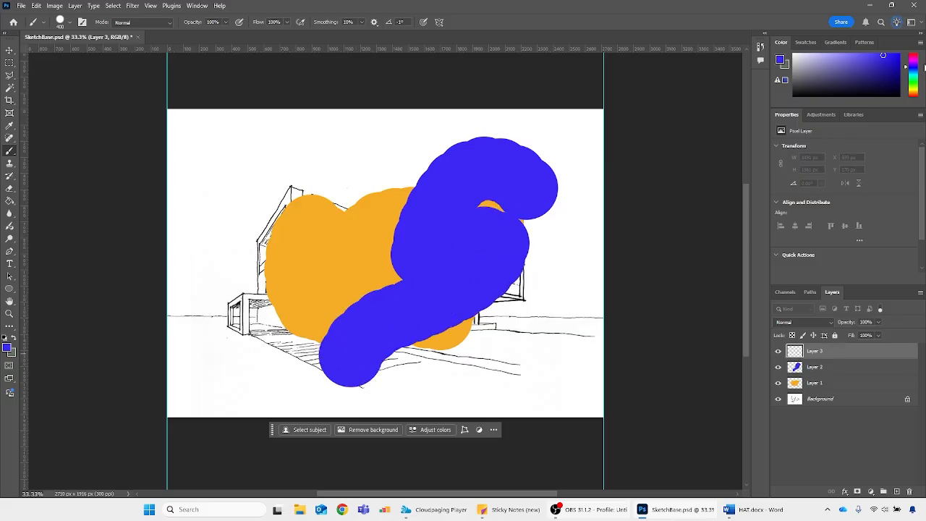
click(913, 81)
click(889, 60)
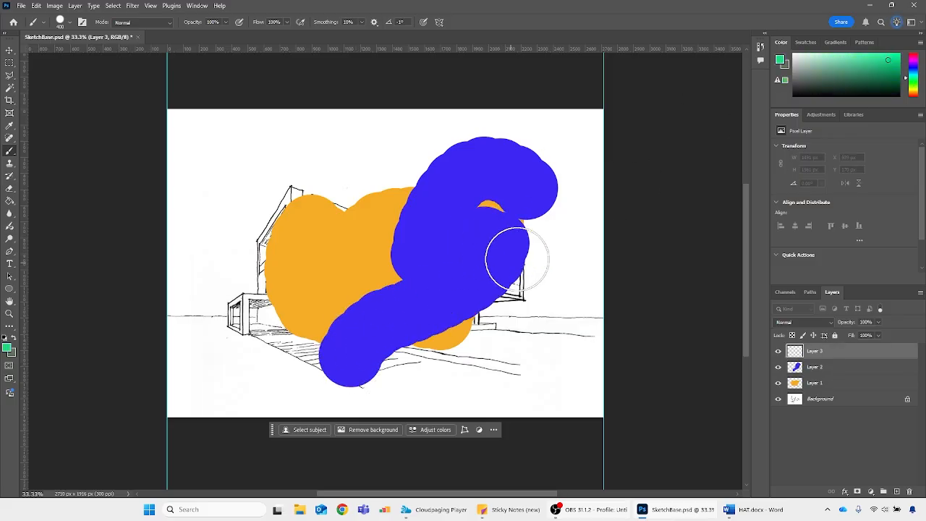
mouse_move(517, 258)
mouse_down()
mouse_move(344, 151)
mouse_move(402, 233)
mouse_up()
Reorder the painted layers so orange Layer 1 is uppermost, blue Layer 2 beneath it and green Layer 3 directly above the Background
drag(825, 353, 828, 392)
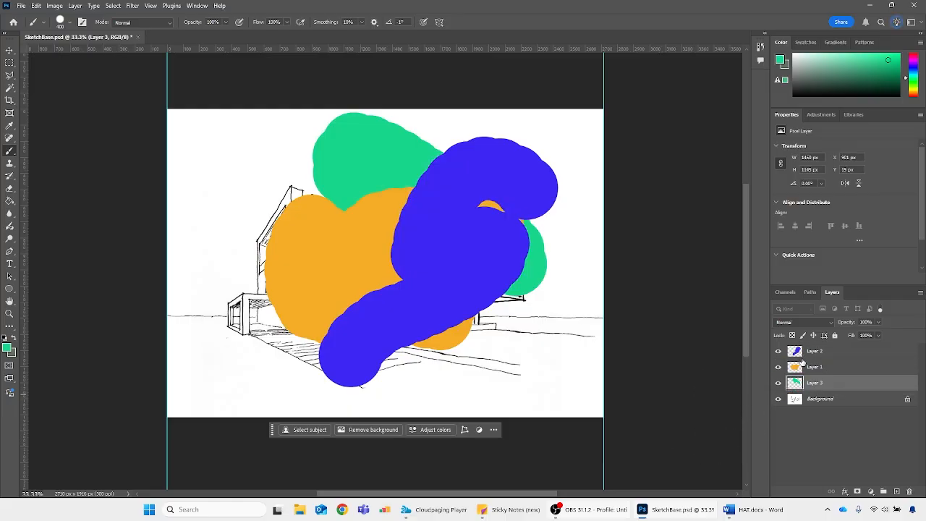
drag(809, 352, 814, 375)
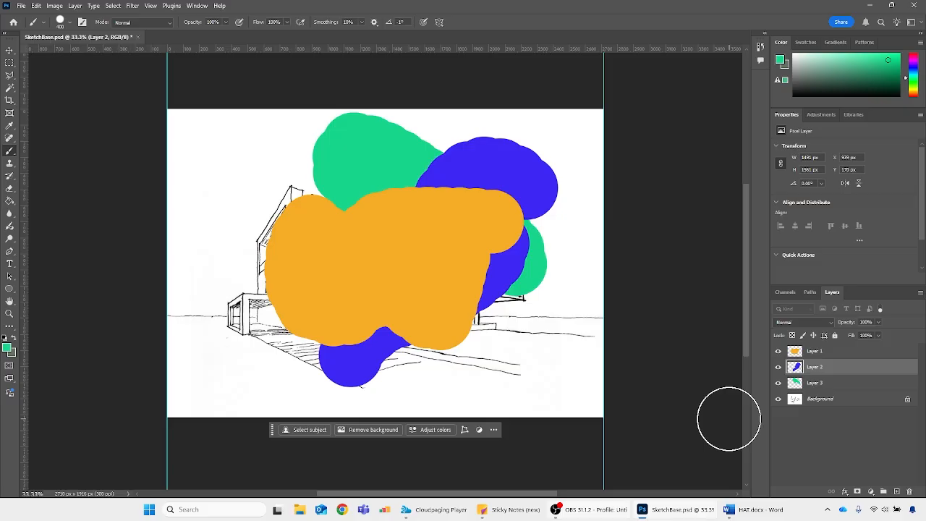
Select Layers 1, 2 and 3 together and try to move them below the locked Background layer
click(838, 355)
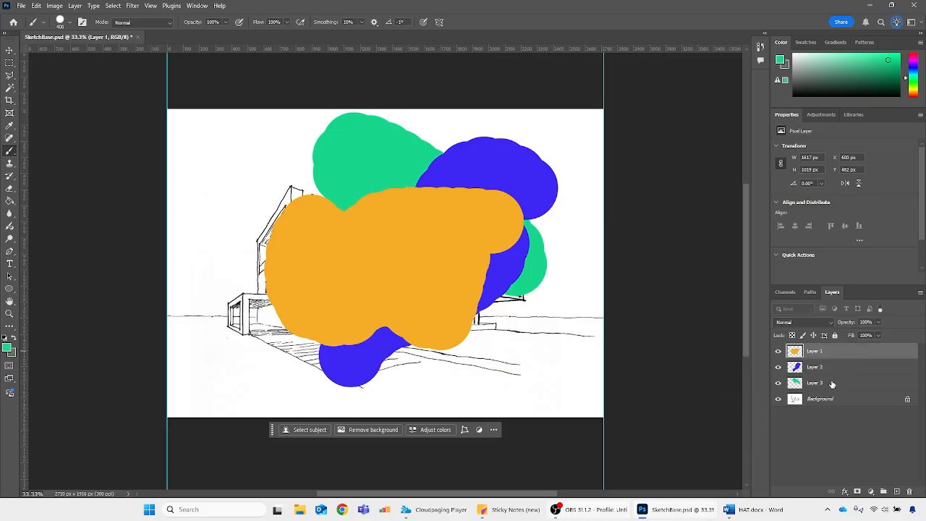
shift+click(833, 385)
drag(832, 363, 825, 405)
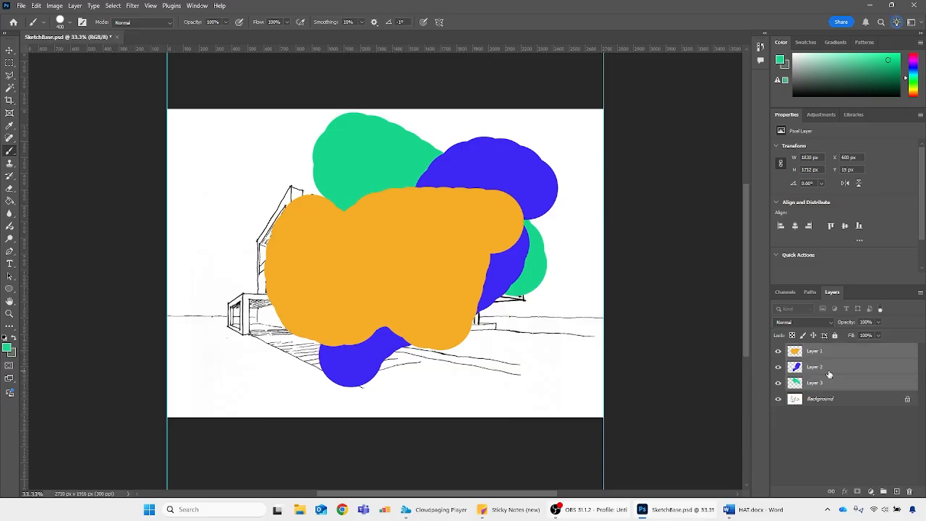
Convert the locked Background into a regular layer and rename it Original Sketch
click(795, 400)
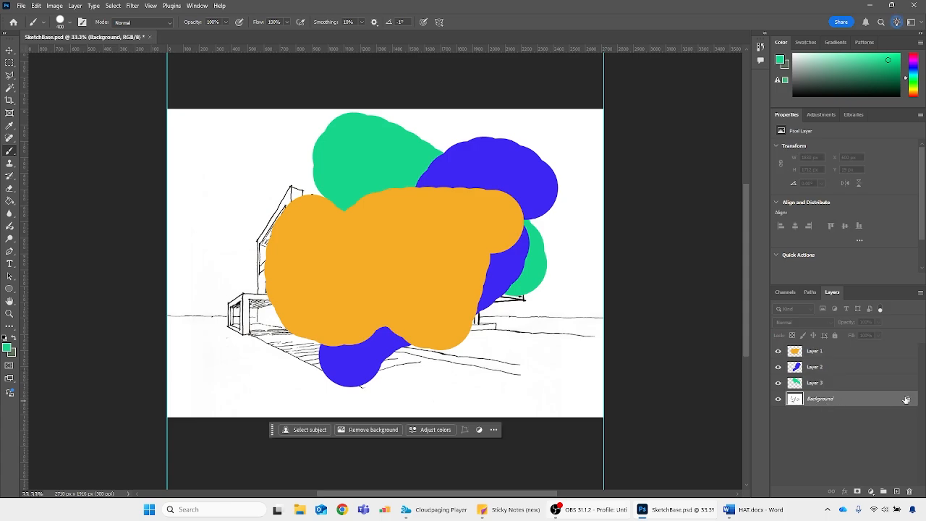
click(820, 372)
click(822, 402)
double_click(818, 402)
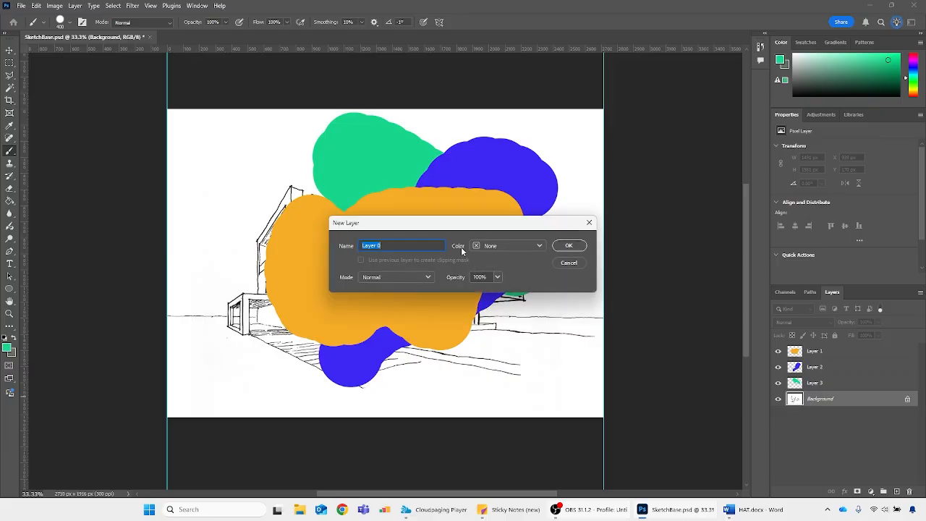
click(568, 246)
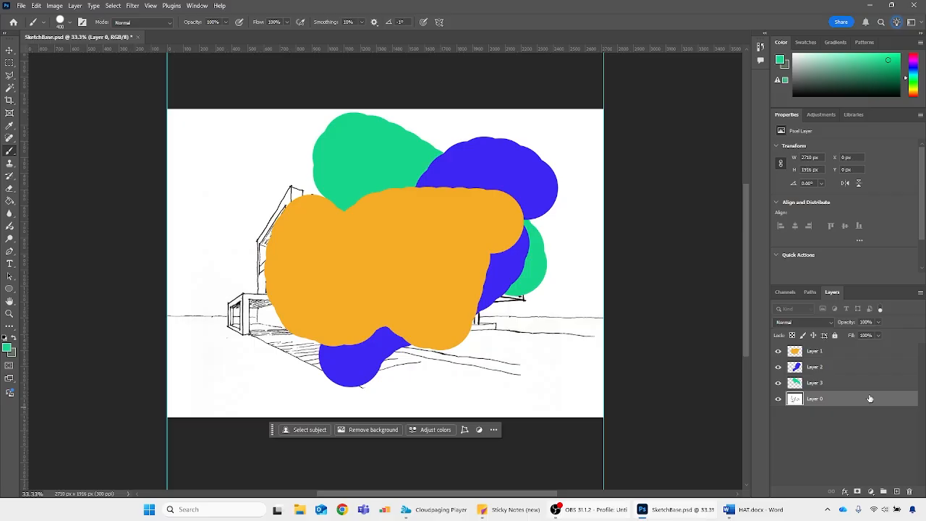
double_click(816, 399)
text(C)
Move Layers 1, 2 and 3 together beneath the Original Sketch layer, so the sketch covers the paint
click(828, 384)
shift+click(829, 353)
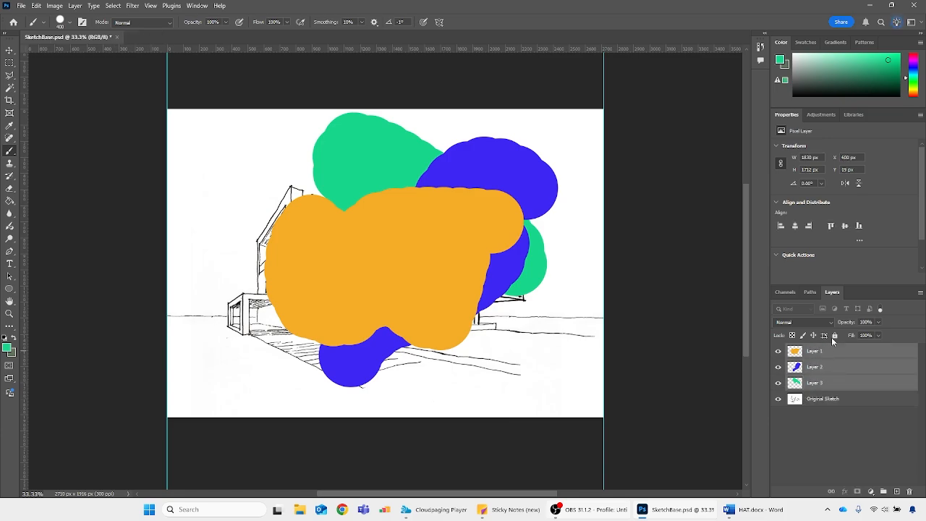
drag(813, 374, 821, 409)
click(814, 422)
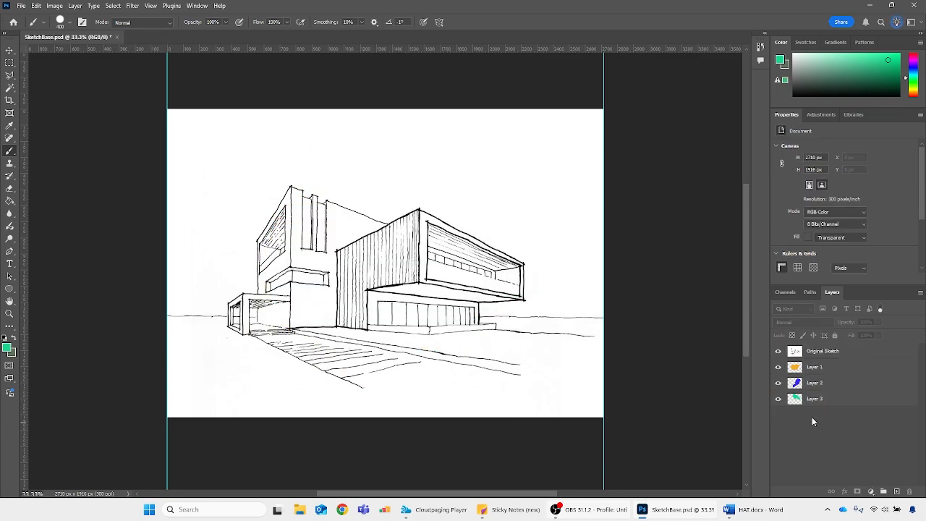
Move Layer 1, Layer 2 and Layer 3 back above the Original Sketch layer, keeping their order
click(811, 371)
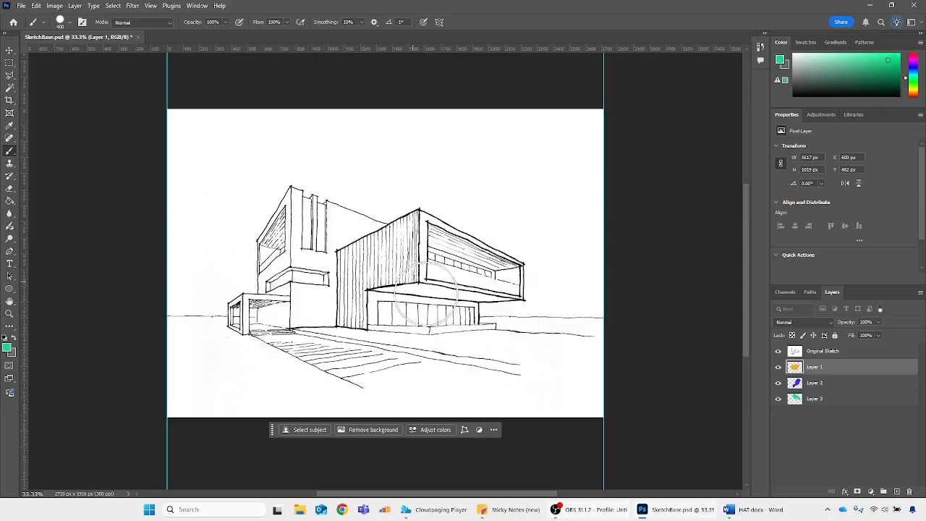
drag(815, 362, 815, 347)
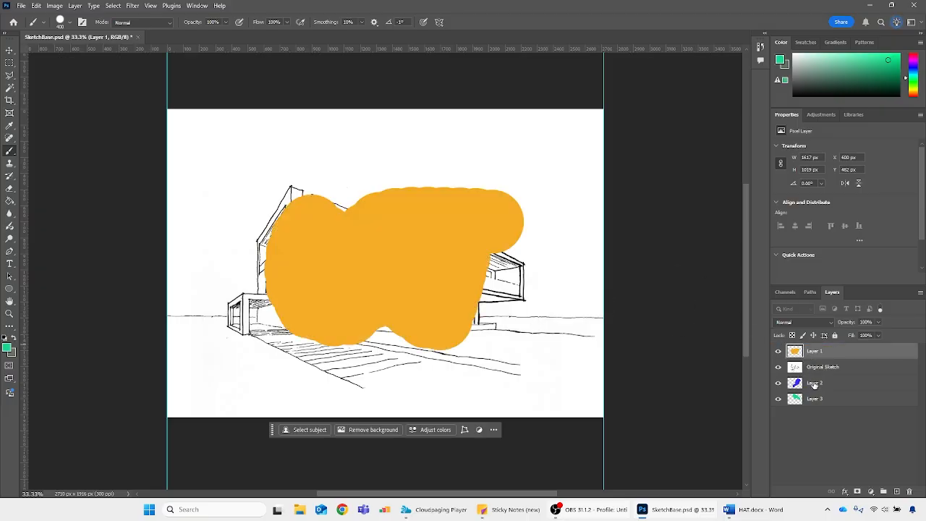
drag(814, 383, 815, 360)
drag(818, 401, 818, 375)
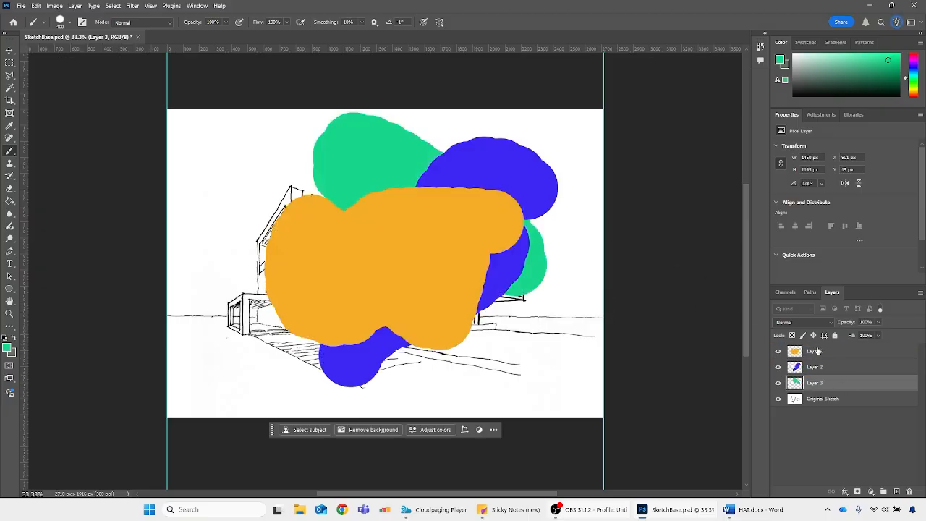
Delete the three painted layers, leaving only Original Sketch
click(817, 351)
shift+click(831, 370)
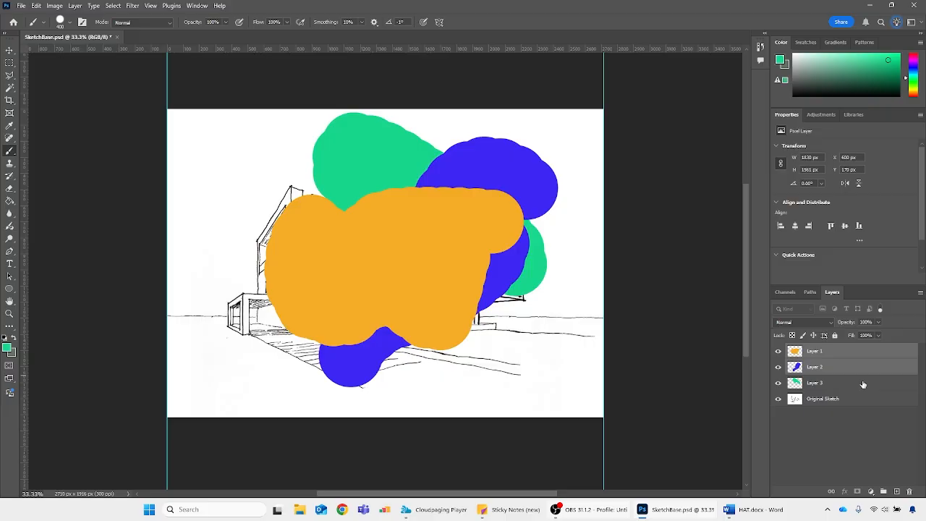
shift+click(863, 384)
click(910, 492)
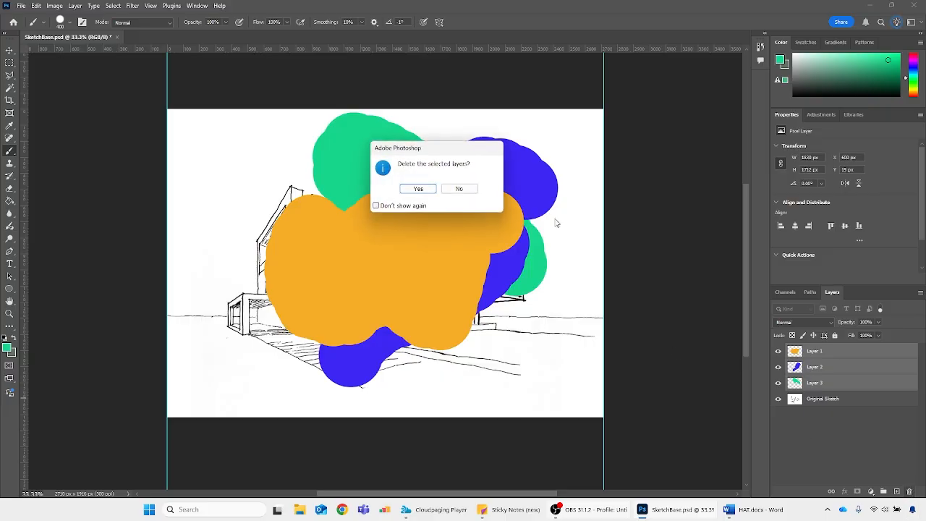
click(418, 190)
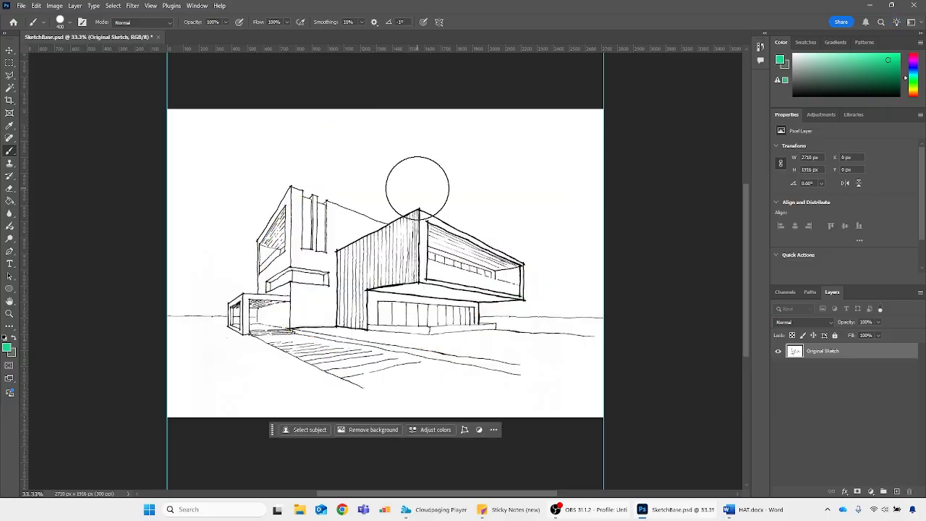
Open Annotations.psd from the 2526_Photomontage folder
click(21, 6)
click(35, 29)
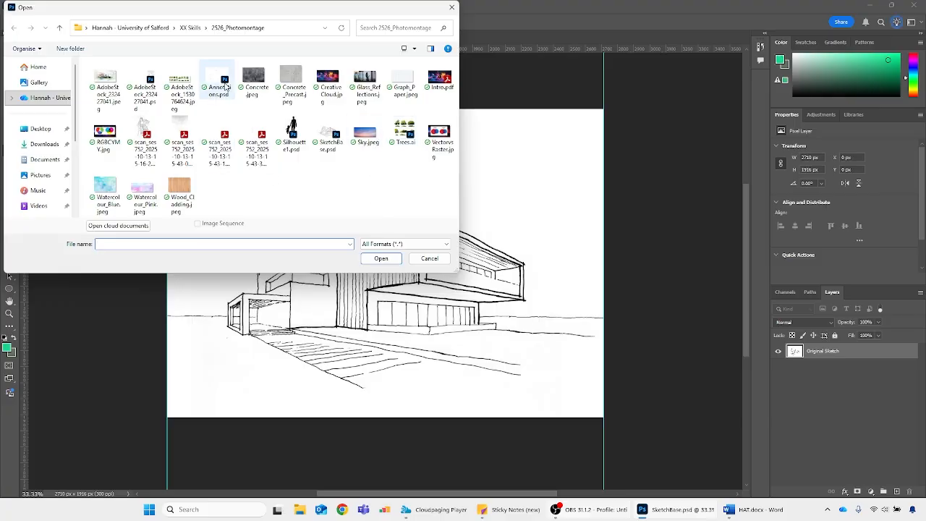
double_click(221, 81)
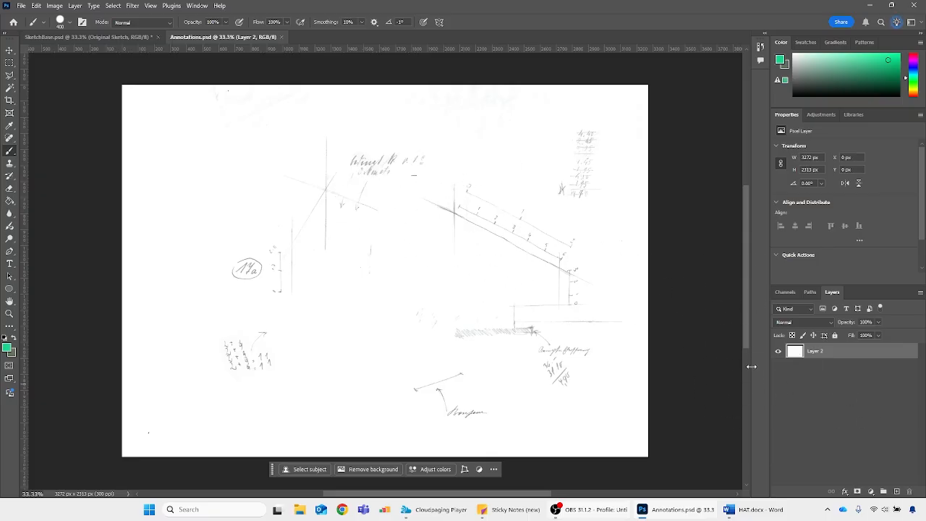
Add a Levels adjustment layer above Layer 2 and raise its black input level to 154 to darken the pencil lines
click(870, 492)
click(870, 492)
click(871, 493)
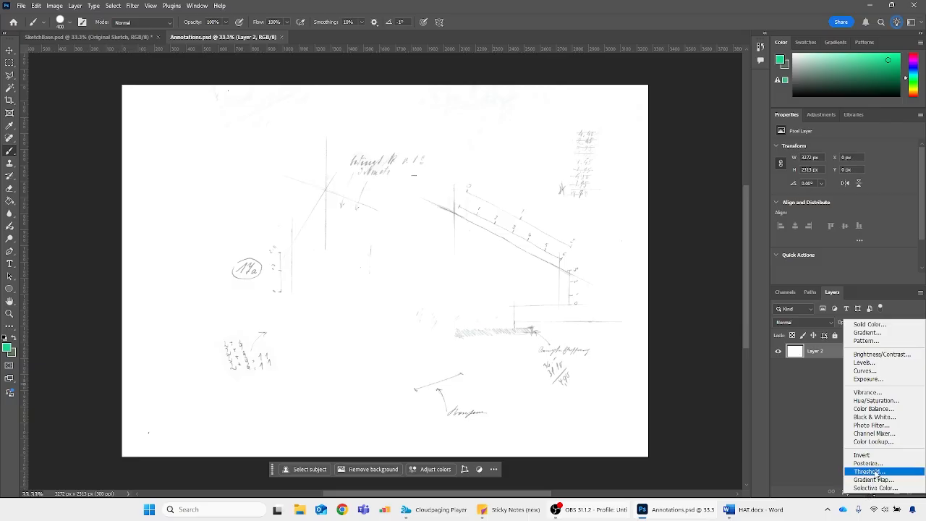
click(863, 362)
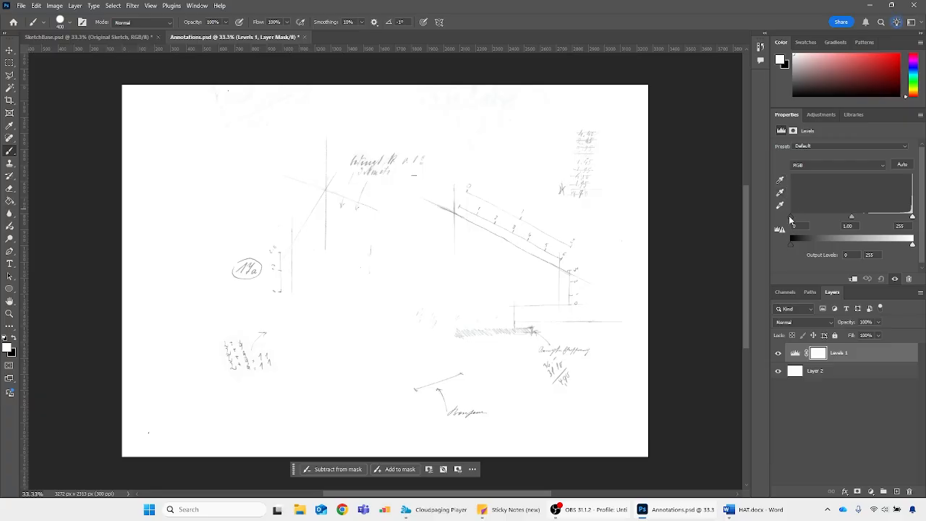
drag(792, 219, 865, 220)
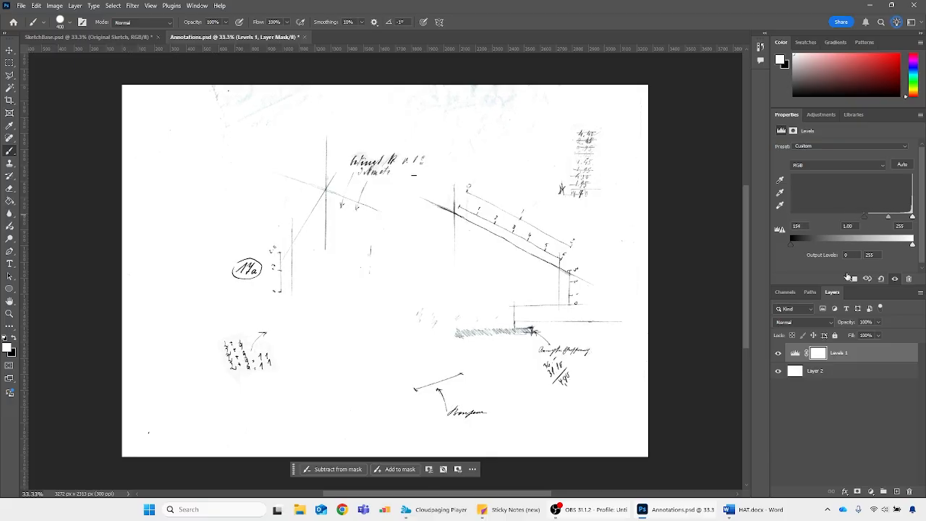
Compare the annotations with and without the Levels adjustment by repeatedly hiding and showing its layer
click(834, 371)
click(854, 351)
click(780, 354)
click(779, 354)
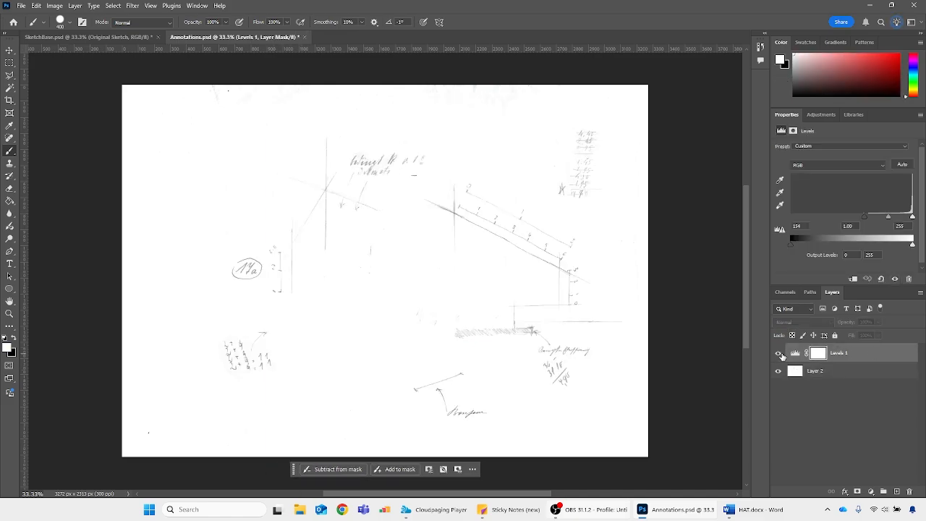
click(779, 354)
click(779, 354)
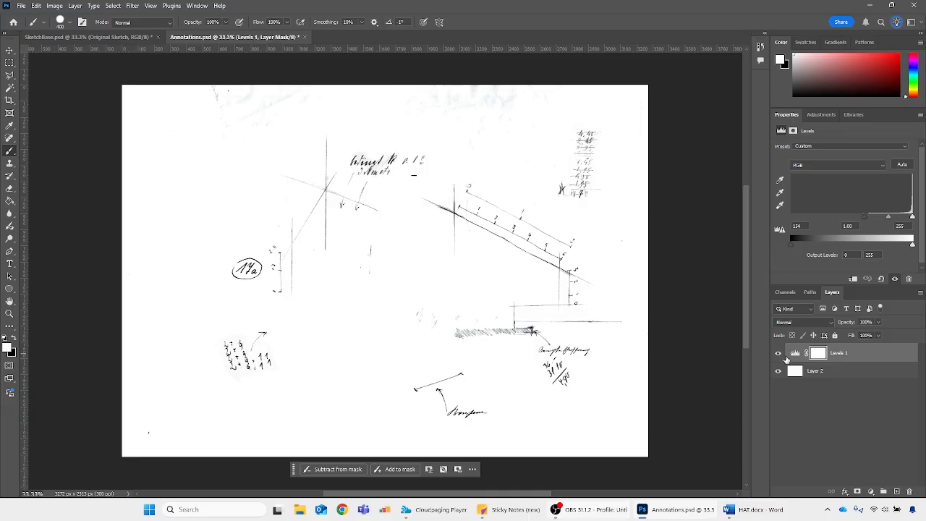
click(791, 371)
click(780, 354)
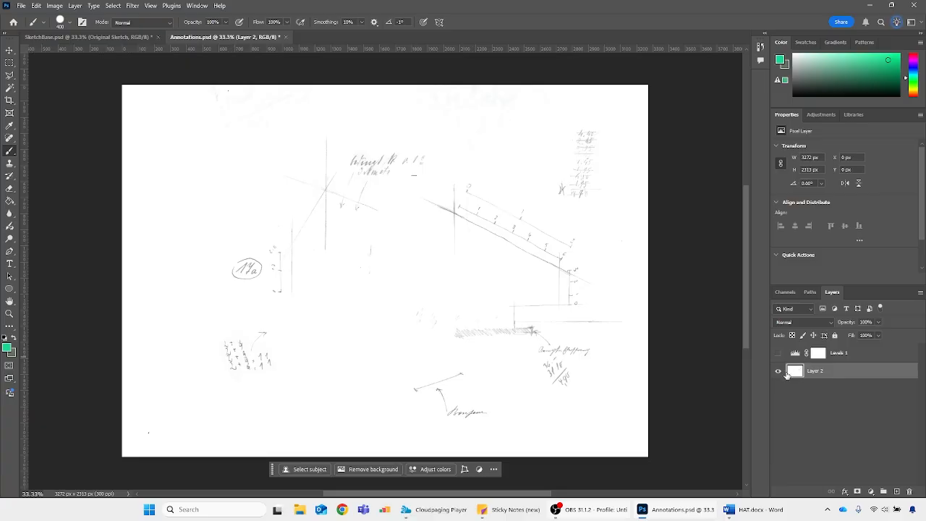
click(780, 354)
click(779, 353)
click(779, 354)
click(778, 354)
click(778, 354)
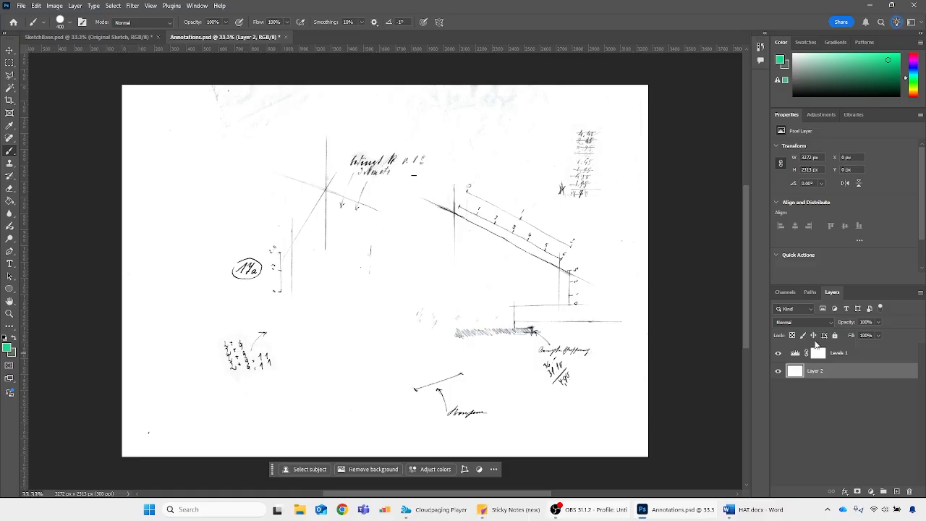
Clip the Levels adjustment to Layer 2 and compare the drawing with the adjustment hidden and shown
click(861, 352)
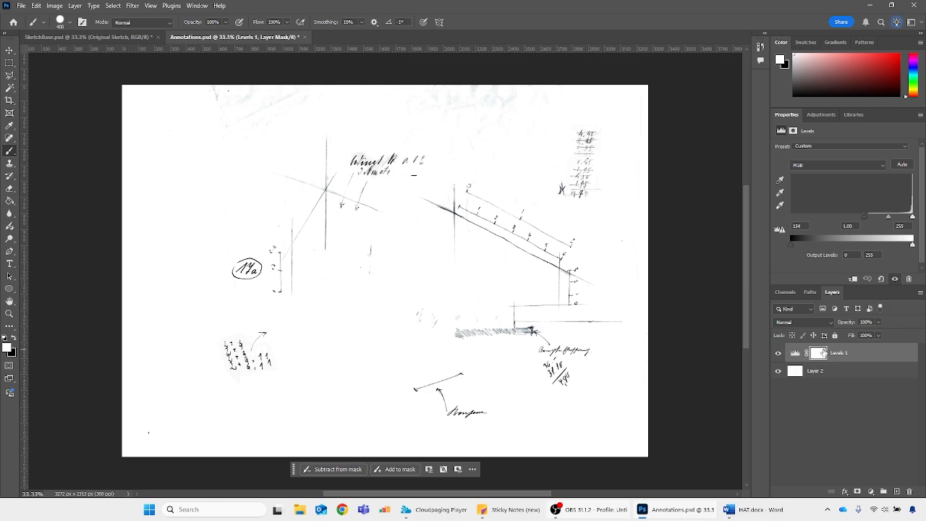
alt+click(799, 360)
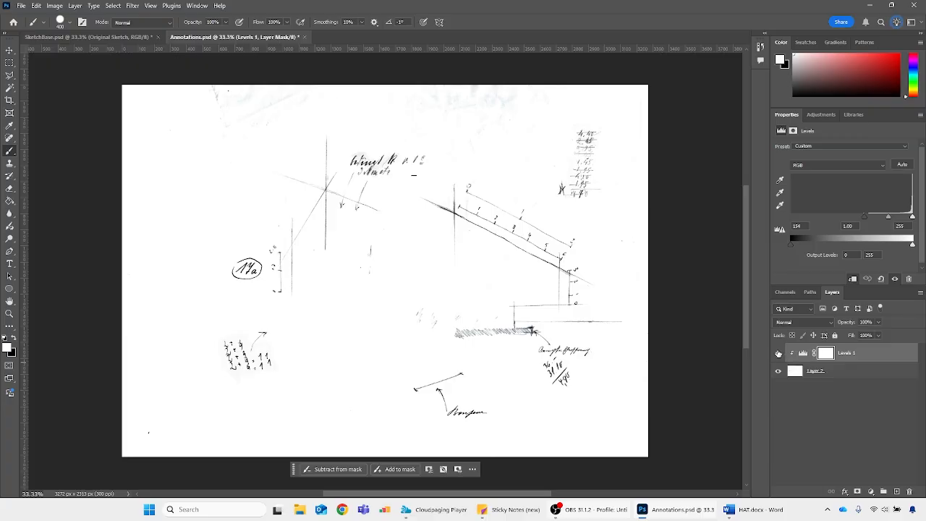
click(778, 353)
click(779, 353)
click(801, 372)
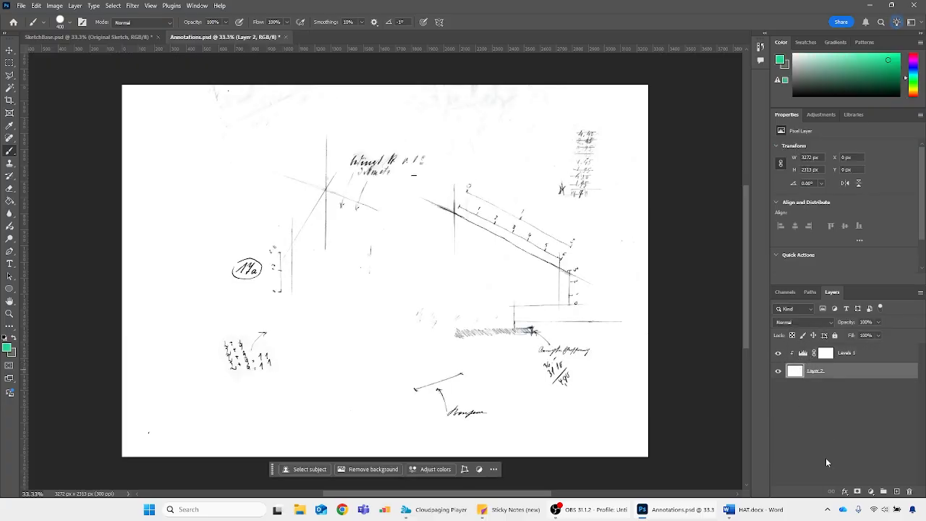
click(800, 352)
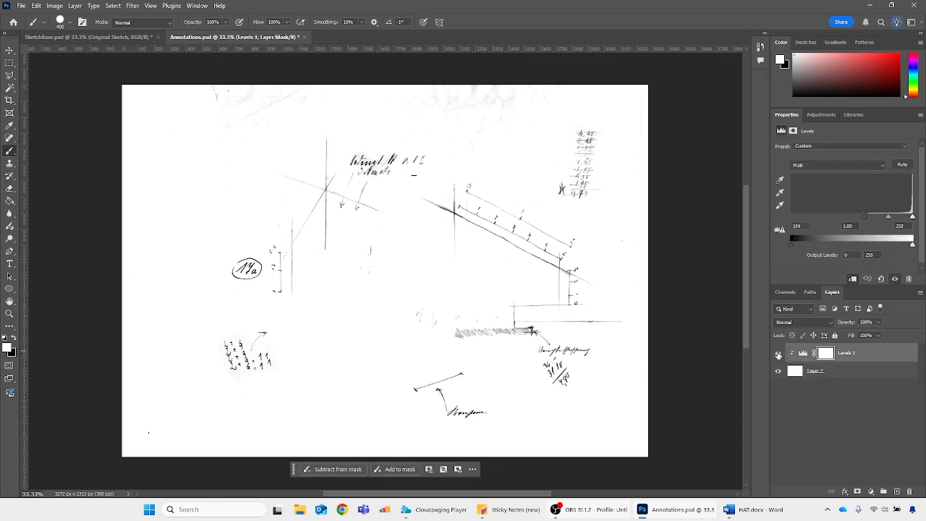
click(779, 354)
click(779, 354)
click(798, 372)
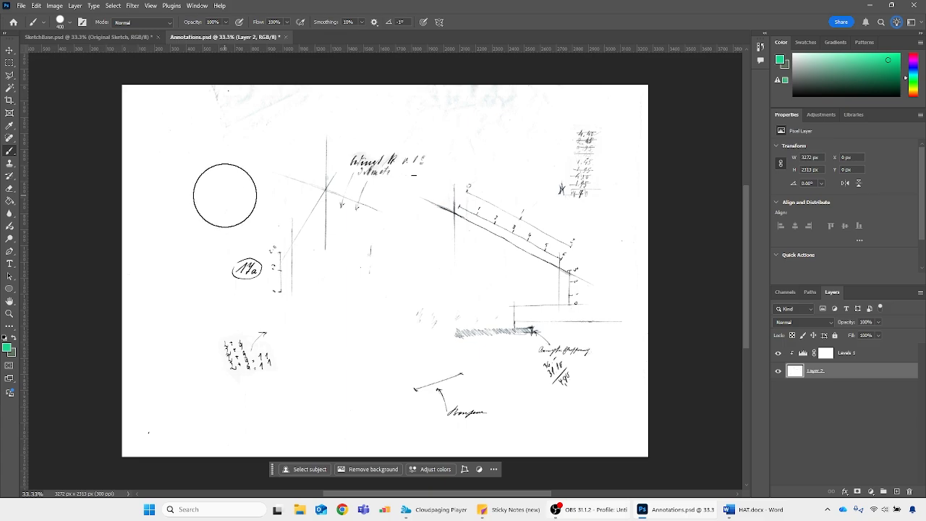
Reduce the Brush size to 175 px with hardness at 100%
key(bracketleft)
key(bracketleft)
key(bracketleft)
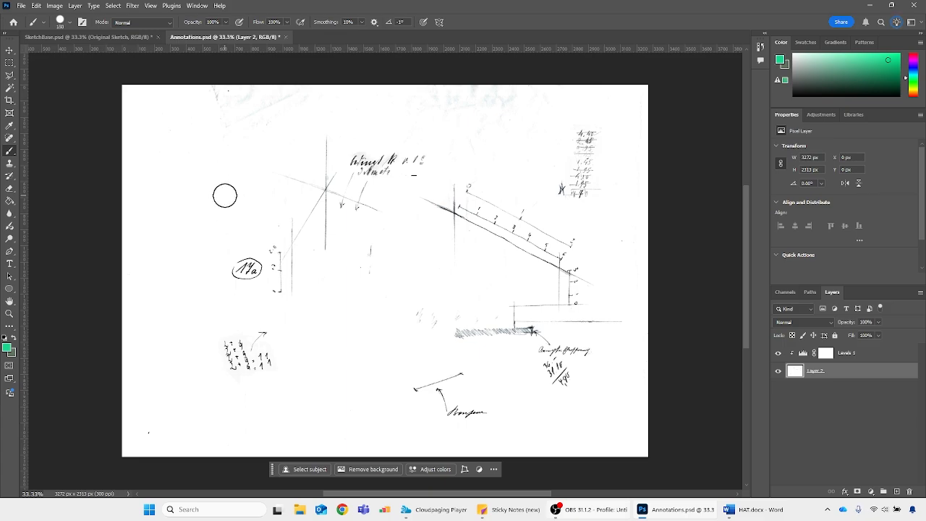
key(p)
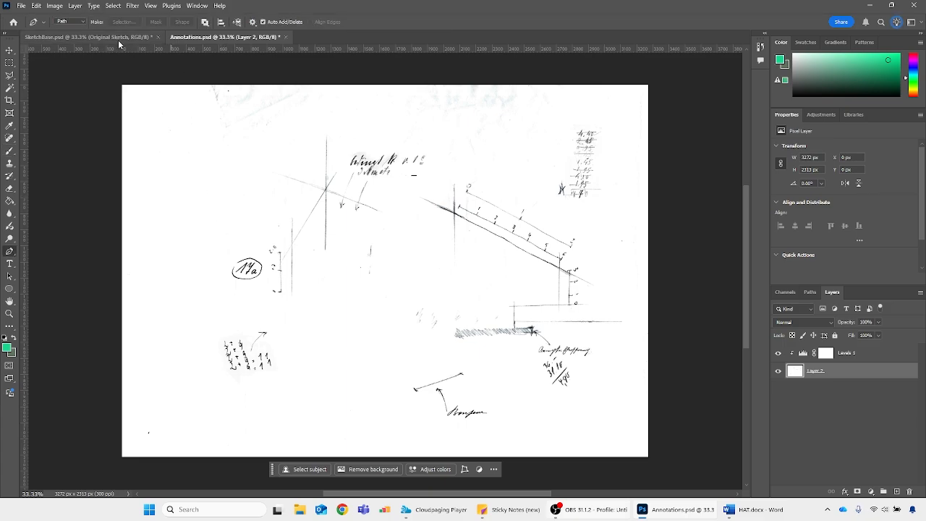
key(b)
click(70, 23)
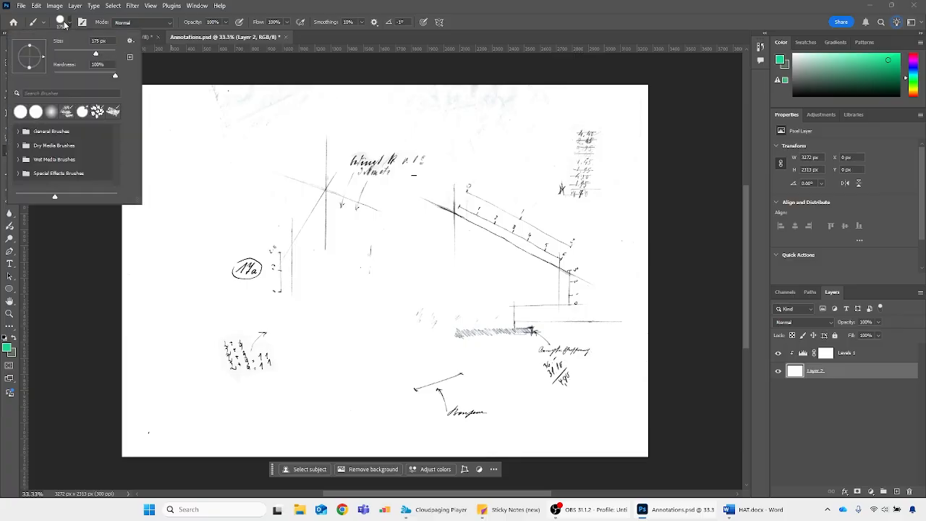
mouse_move(114, 77)
mouse_down()
mouse_move(76, 77)
mouse_move(120, 76)
mouse_up()
click(315, 7)
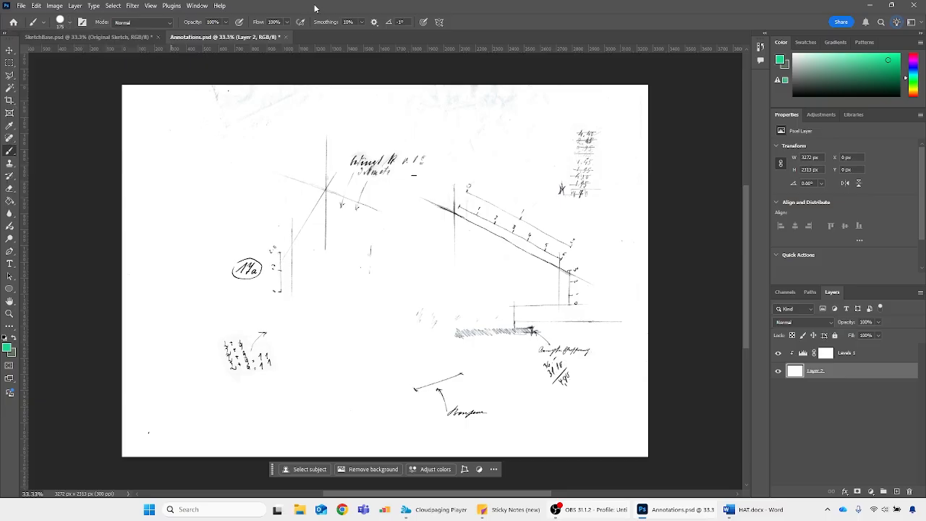
Paint a single test dab in bright green with the hard-edged brush beside the annotations and undo it
click(900, 58)
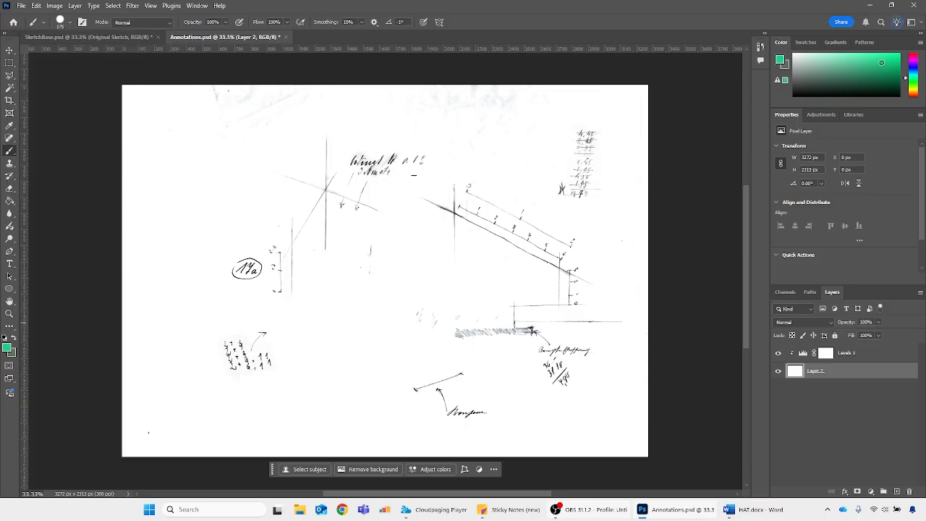
click(194, 174)
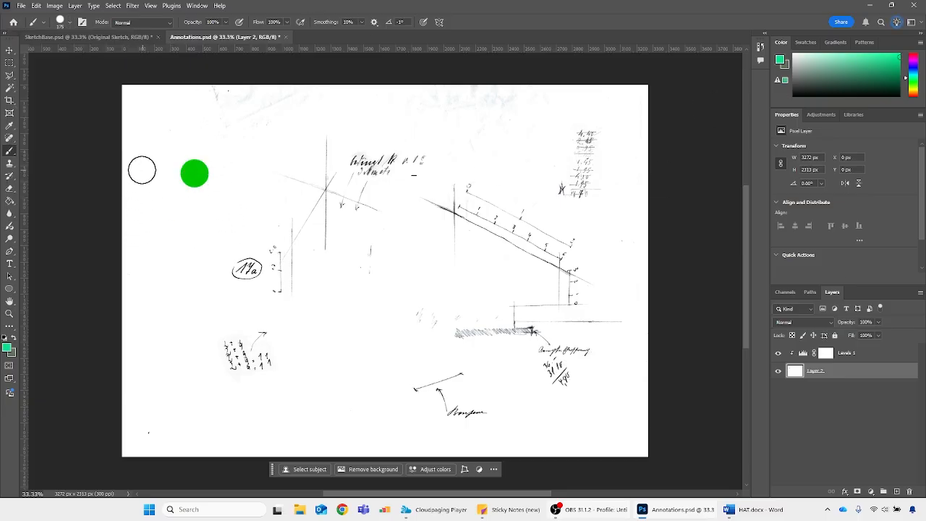
key(ctrl+z)
Set the brush hardness to 0%, try one soft green dab beside the annotations and undo the dab
click(69, 25)
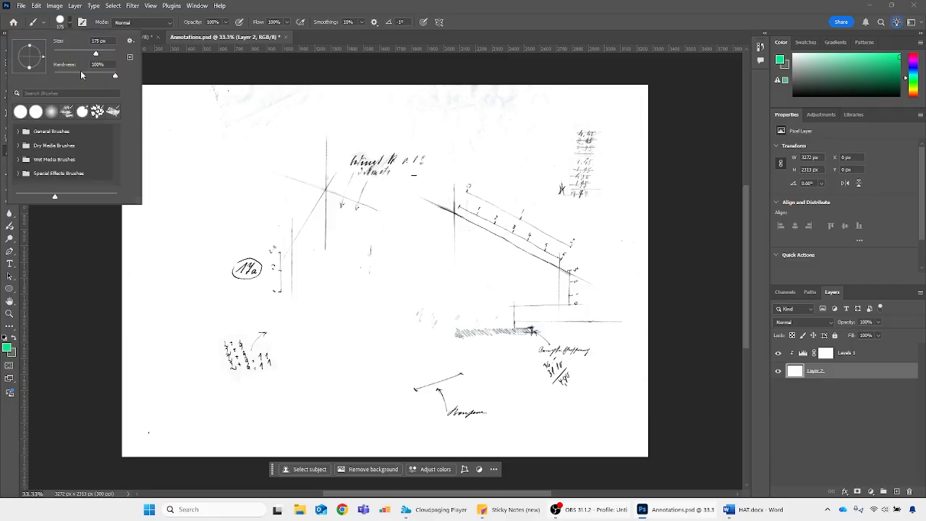
drag(114, 75, 55, 75)
click(236, 184)
click(194, 184)
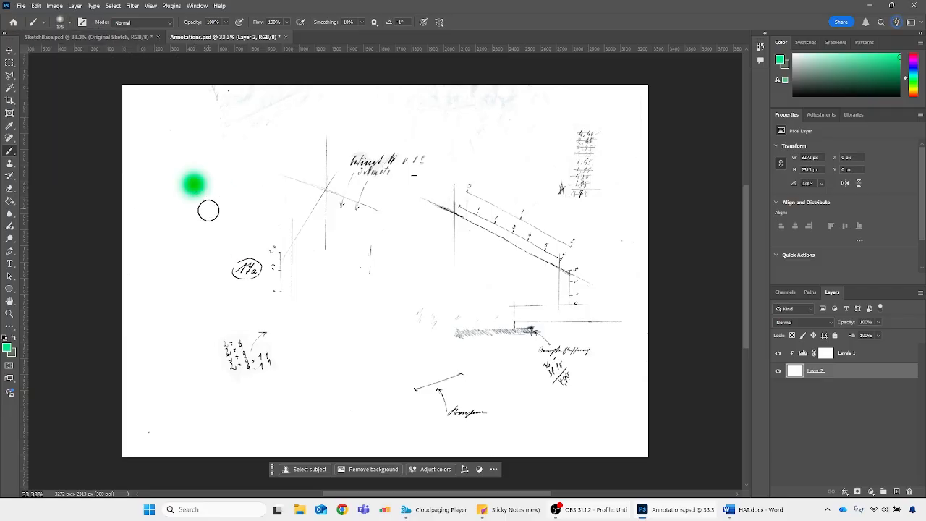
key(ctrl+z)
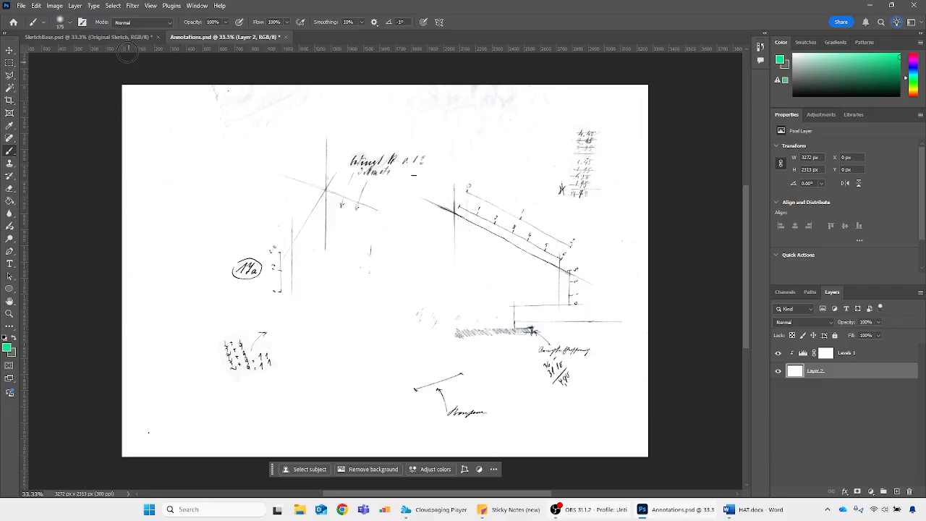
click(69, 23)
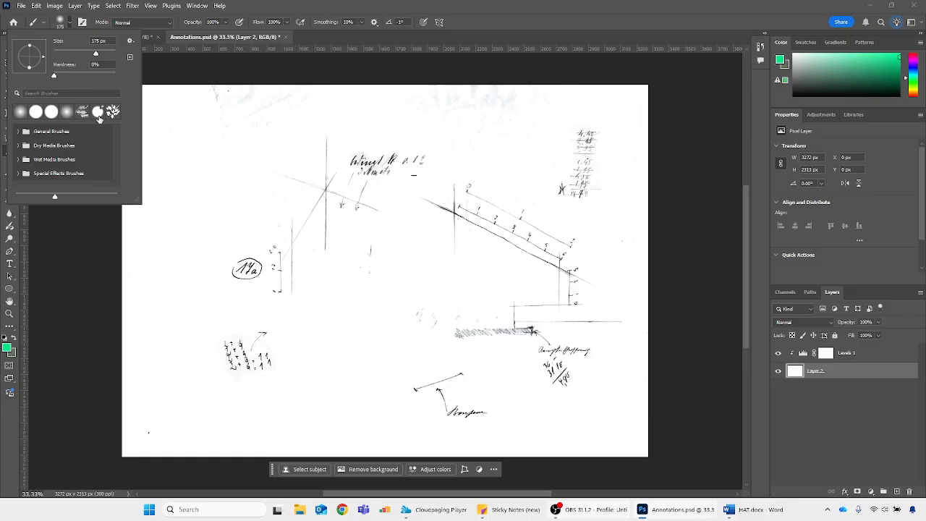
double_click(401, 5)
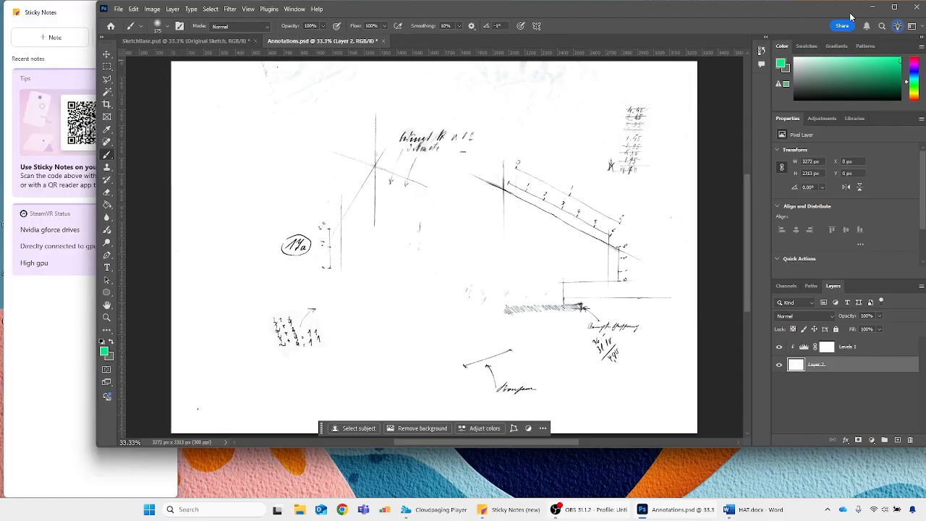
click(894, 7)
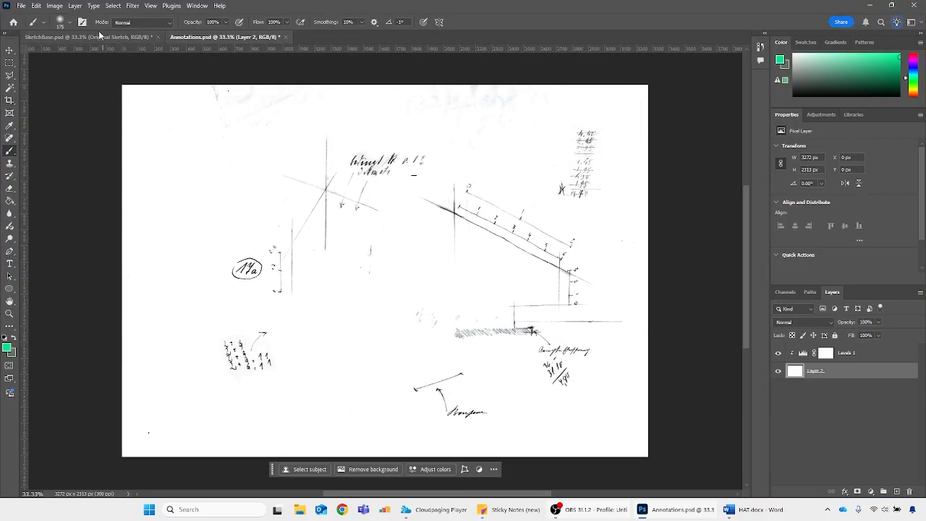
Set the foreground color to white (ffffff) and return to the Brush tool
click(8, 349)
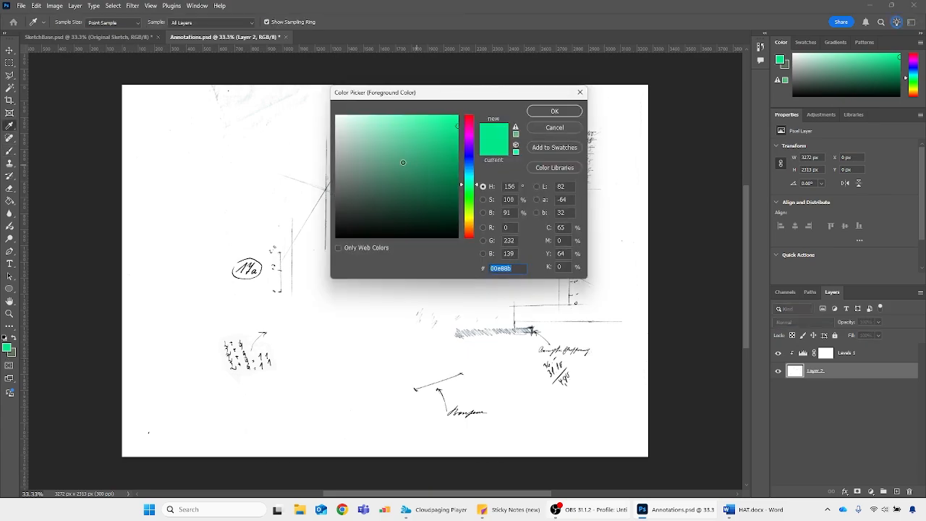
text(ffffff)
click(554, 111)
key(b)
click(71, 22)
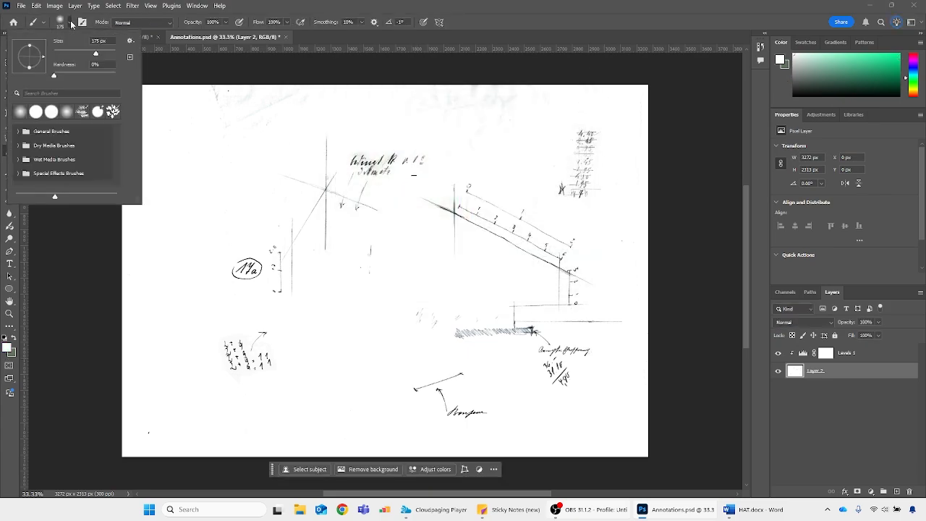
click(70, 23)
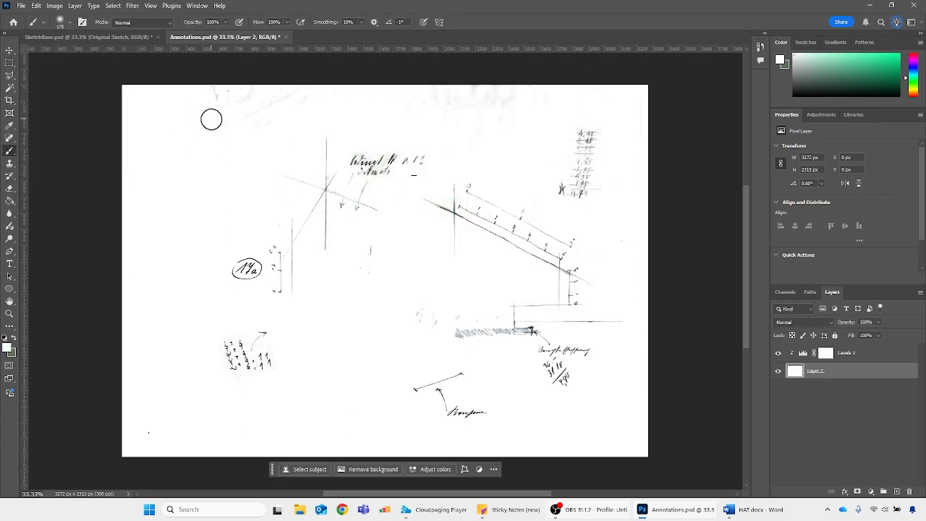
Paint white over the scan smudges and stray marks around the annotations on Layer 2, using the soft brush at 300 to 500 px
key(bracketright)
key(bracketright)
key(bracketright)
key(bracketright)
key(bracketright)
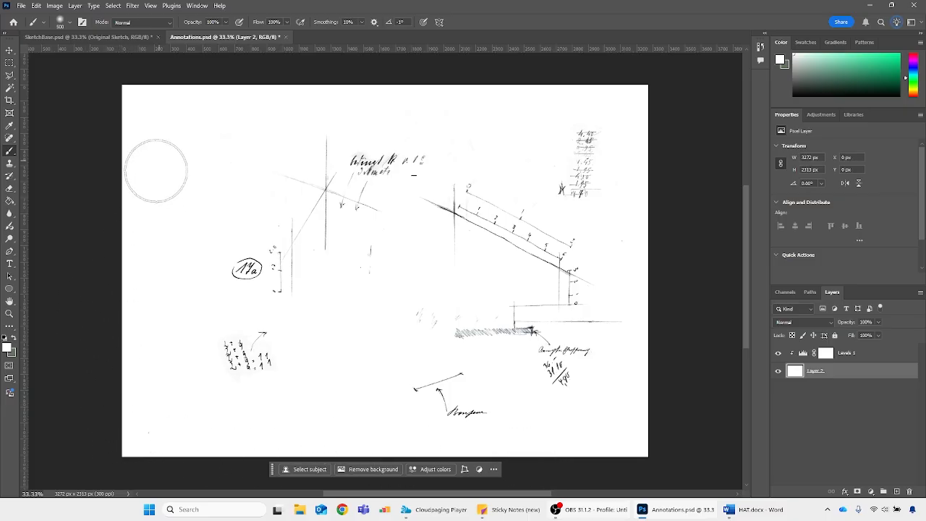
key(bracketleft)
key(bracketleft)
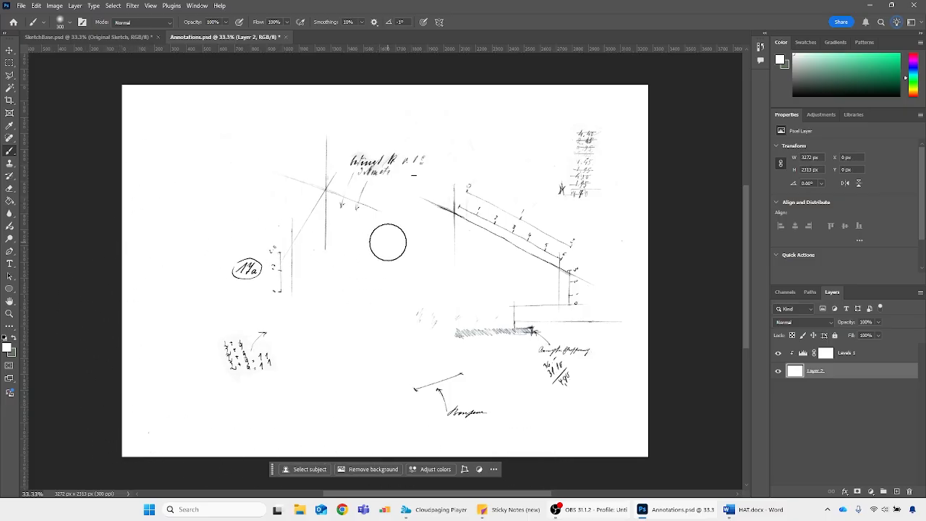
key(bracketright)
Glance at the SketchBase document, return to Annotations, and compare the cleaned drawing with the Levels adjustment hidden and shown
click(87, 36)
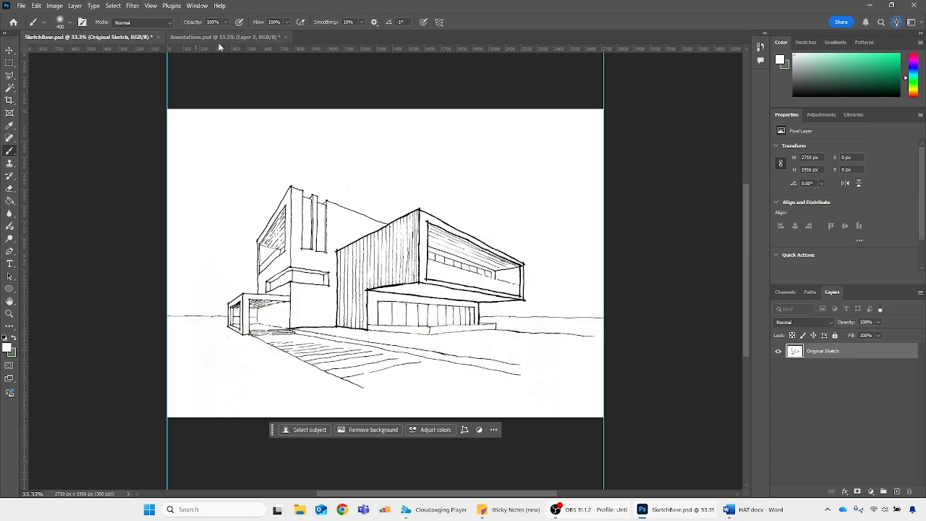
click(219, 39)
click(779, 354)
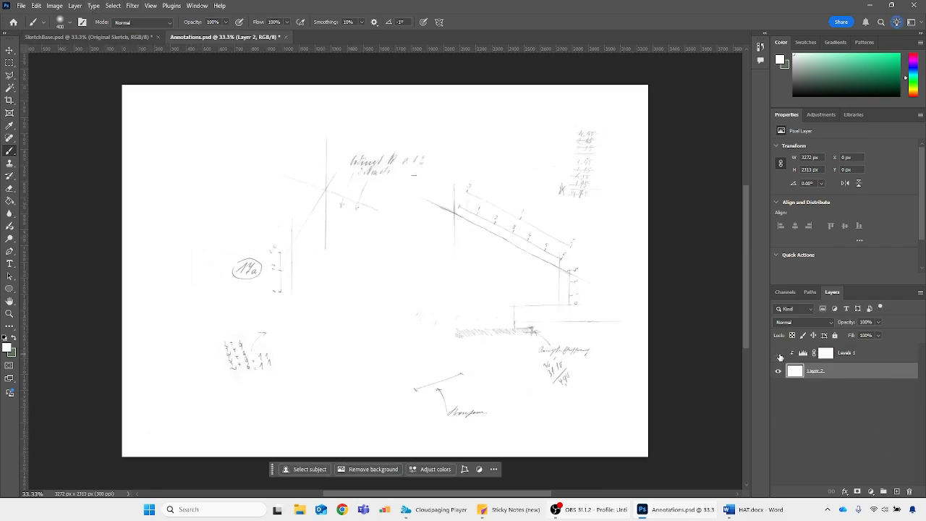
click(779, 354)
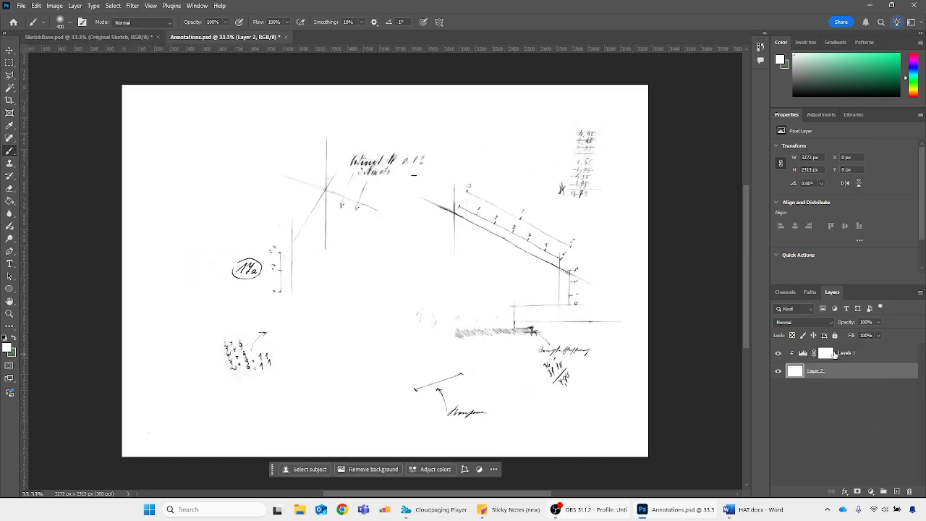
click(778, 354)
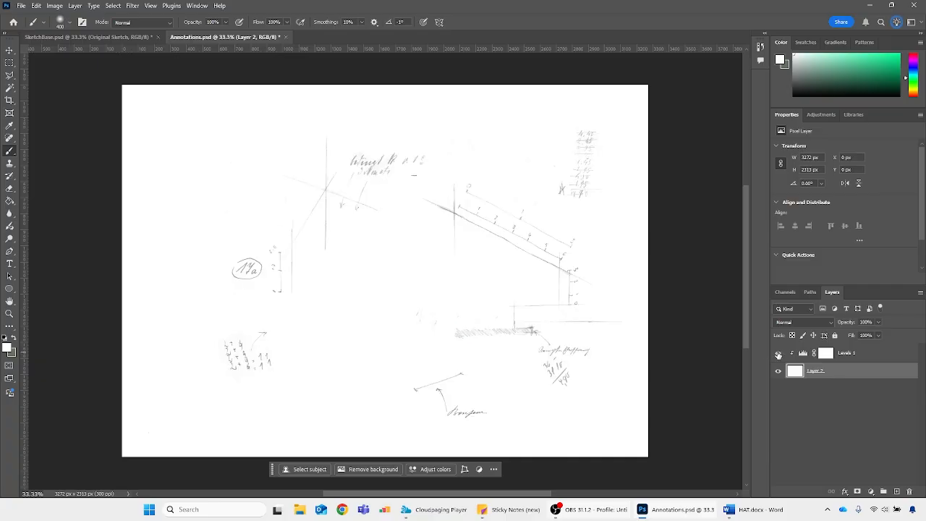
click(779, 354)
click(779, 354)
click(779, 353)
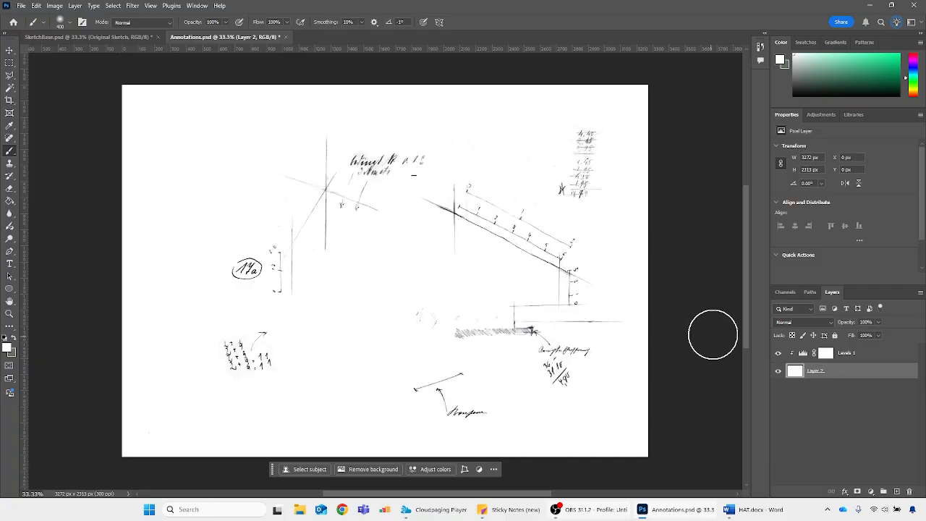
click(780, 354)
click(779, 353)
Select Layer 2 together with the Levels adjustment and combine them with Merge Layers
click(825, 405)
click(871, 372)
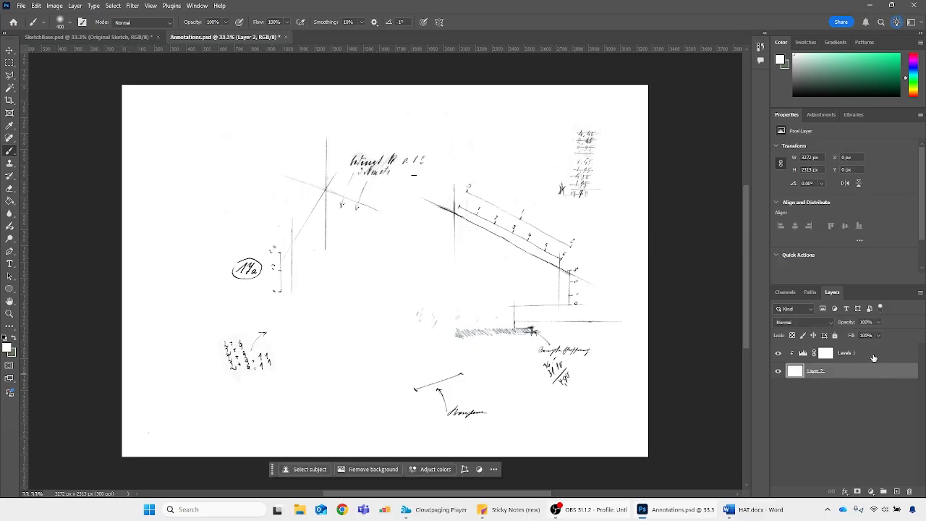
shift+click(872, 356)
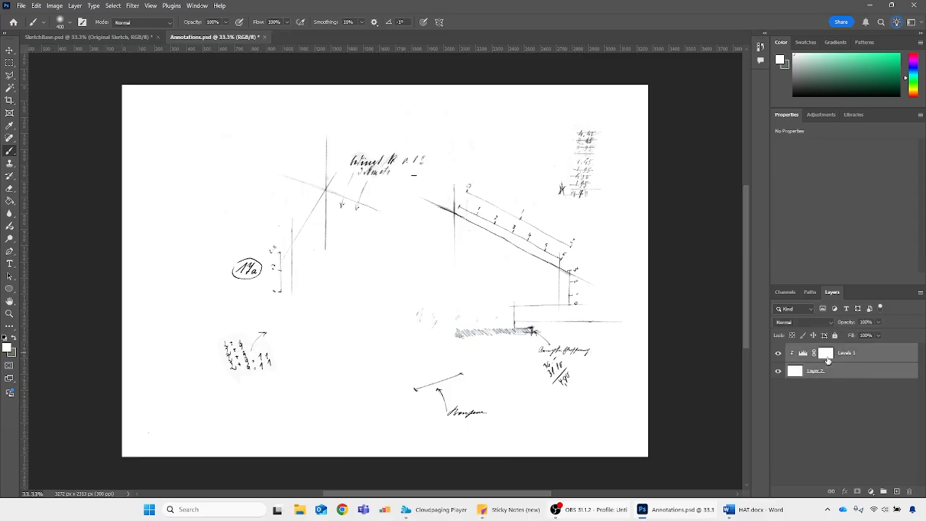
right_click(865, 353)
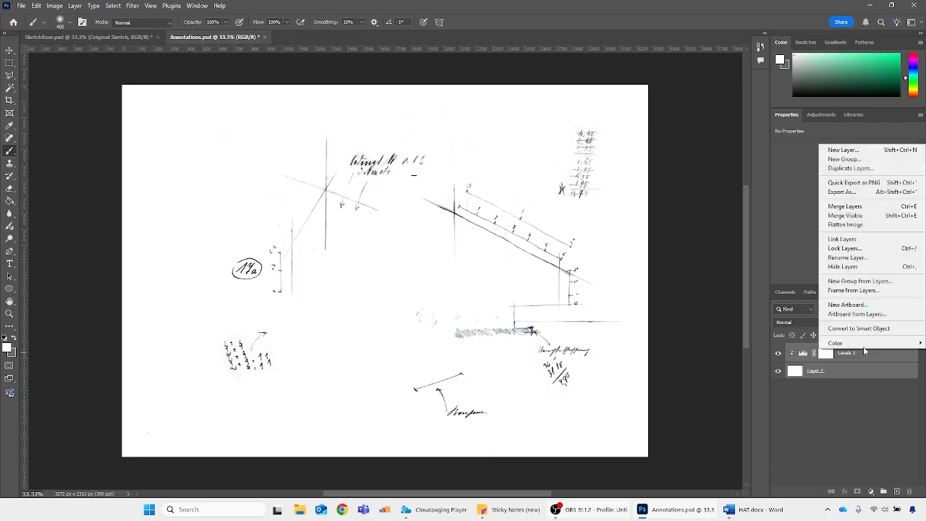
click(848, 207)
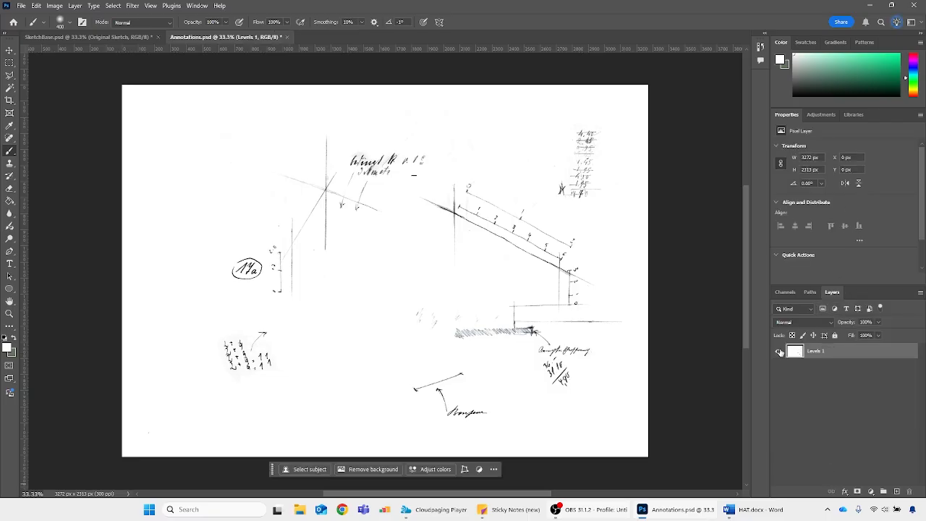
Hide and show the merged annotation layer to inspect it, and undo the merge
click(780, 353)
click(780, 353)
click(780, 352)
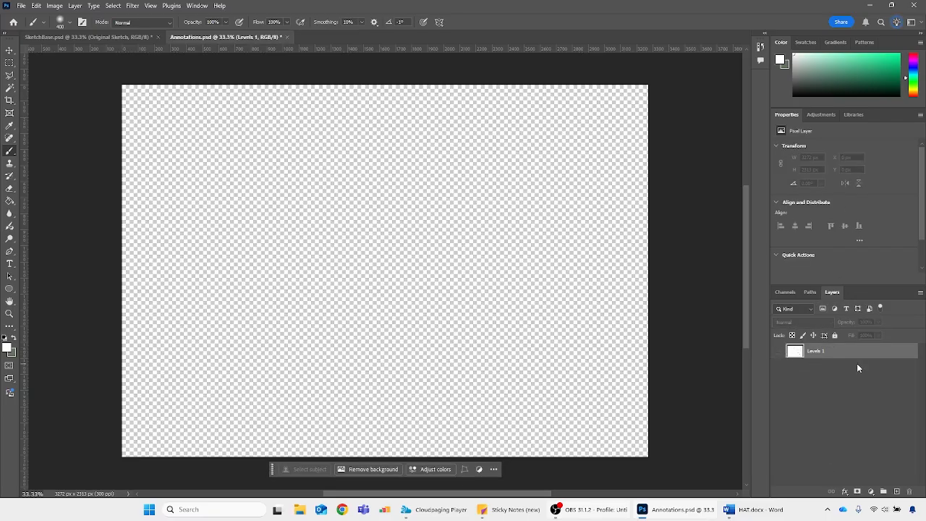
click(780, 353)
key(ctrl+z)
Try Merge Visible on Layer 2 and its clipped Levels adjustment, and undo the merge
click(881, 351)
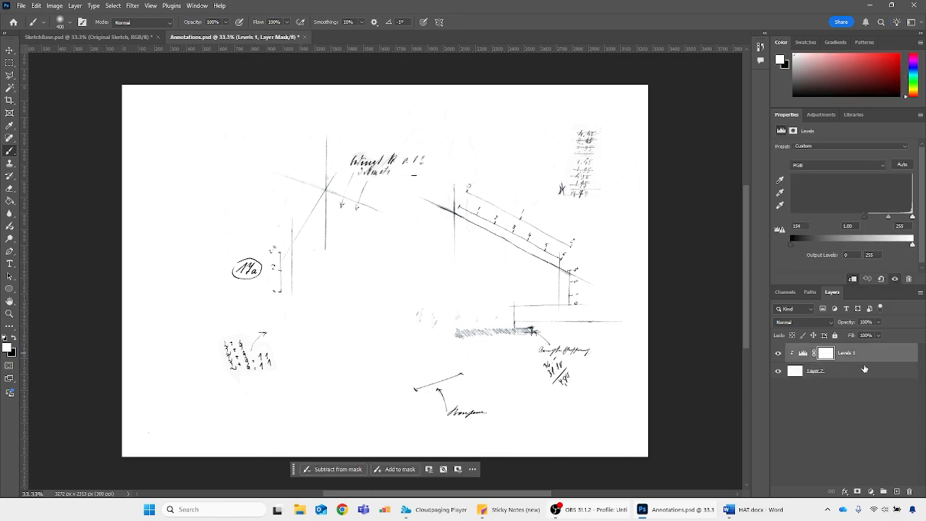
click(824, 400)
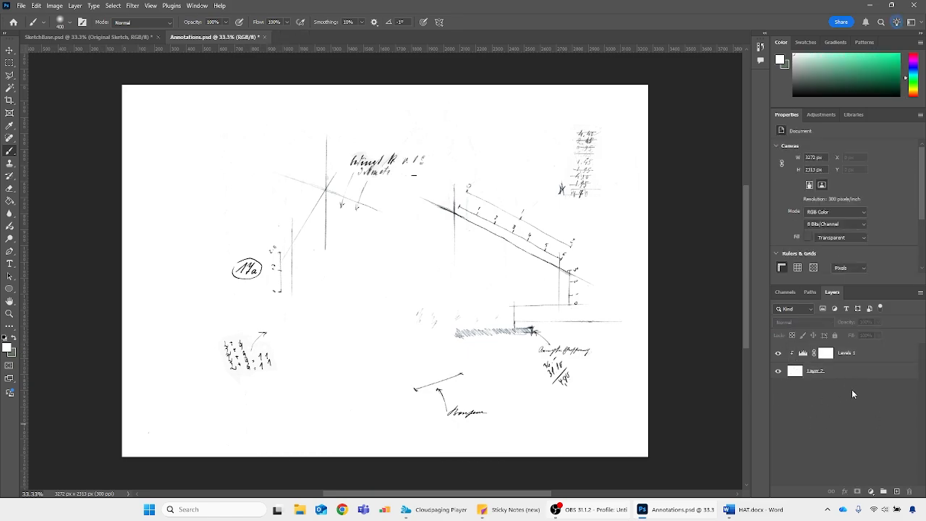
right_click(845, 390)
right_click(854, 367)
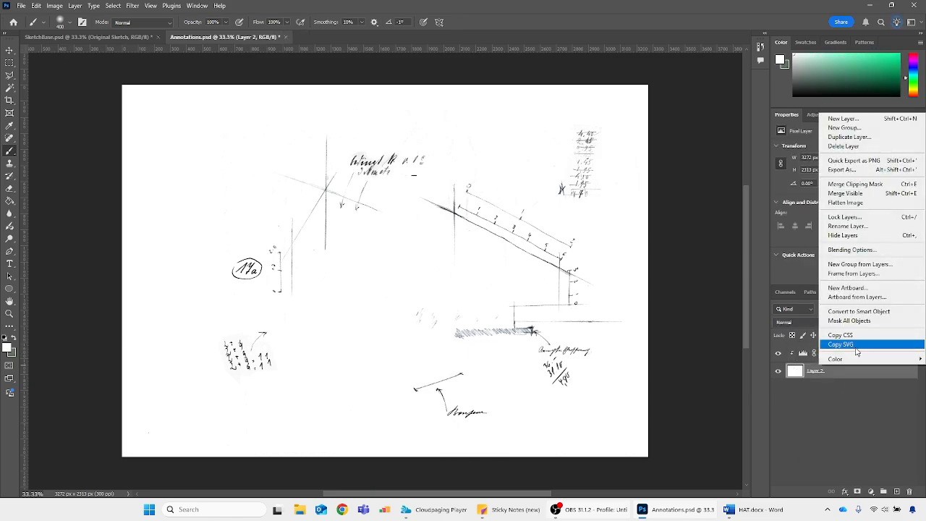
click(854, 193)
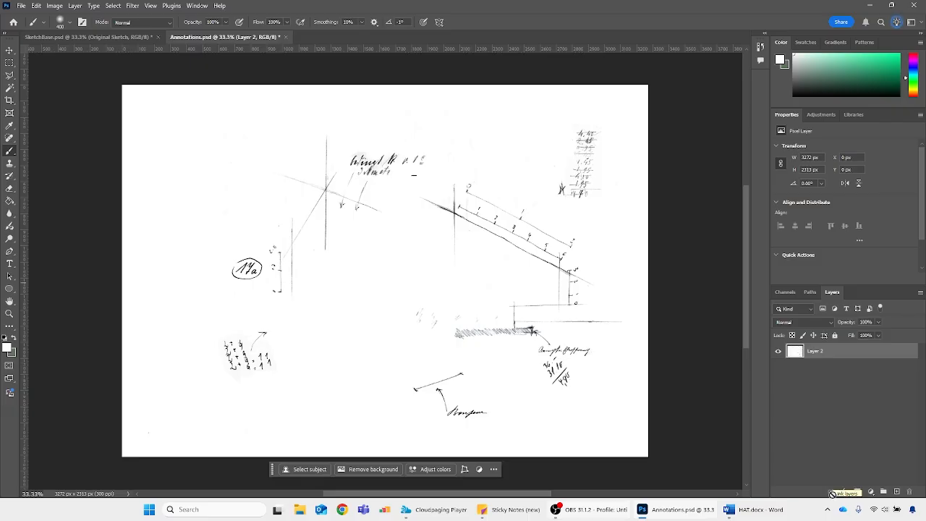
click(806, 377)
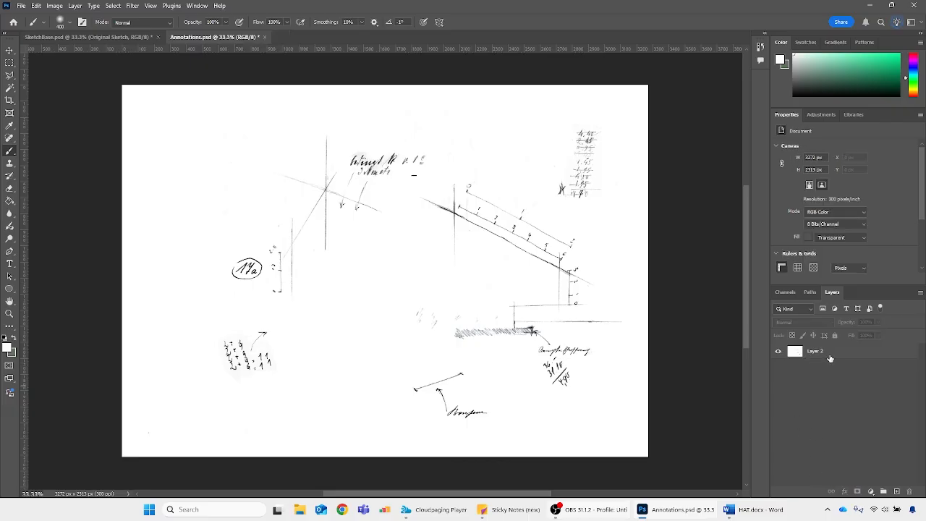
click(827, 356)
key(ctrl+z)
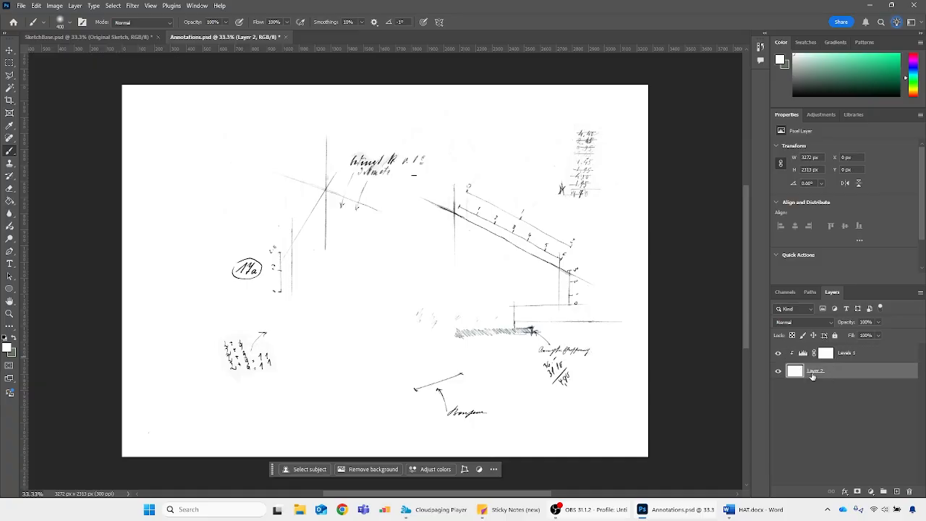
Try flattening the annotations image from Layer 2, and undo the flattening
click(856, 353)
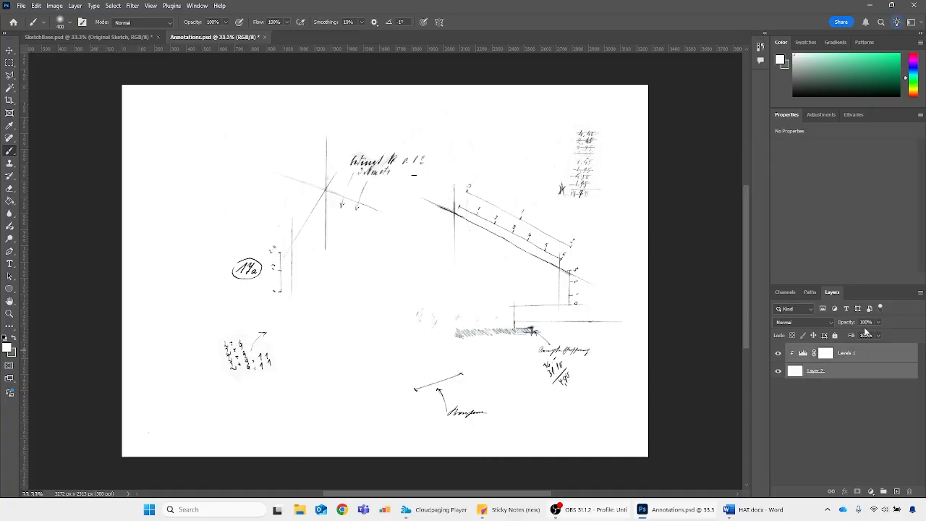
click(869, 377)
right_click(862, 370)
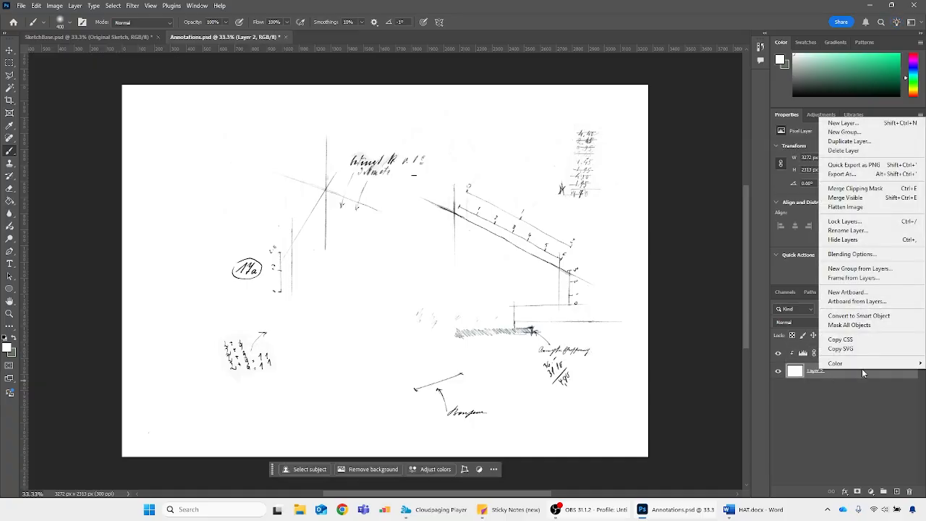
click(854, 208)
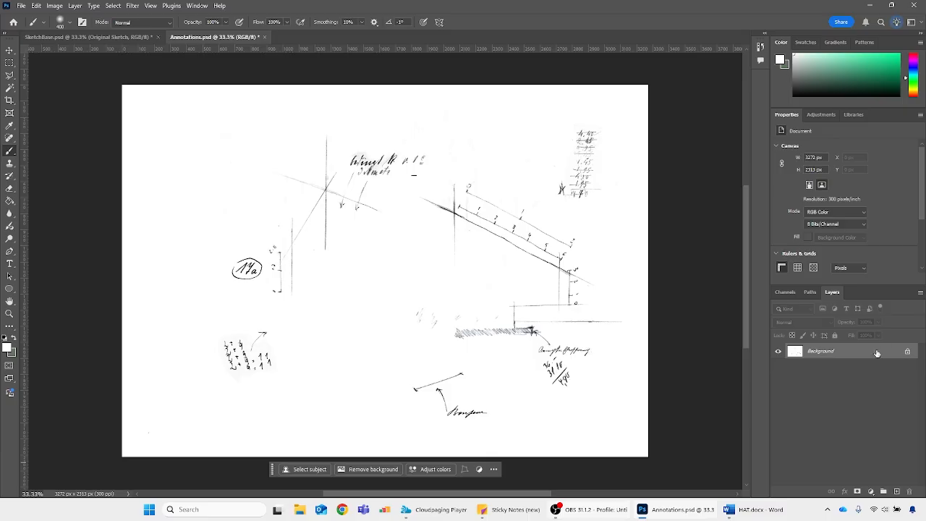
key(ctrl+z)
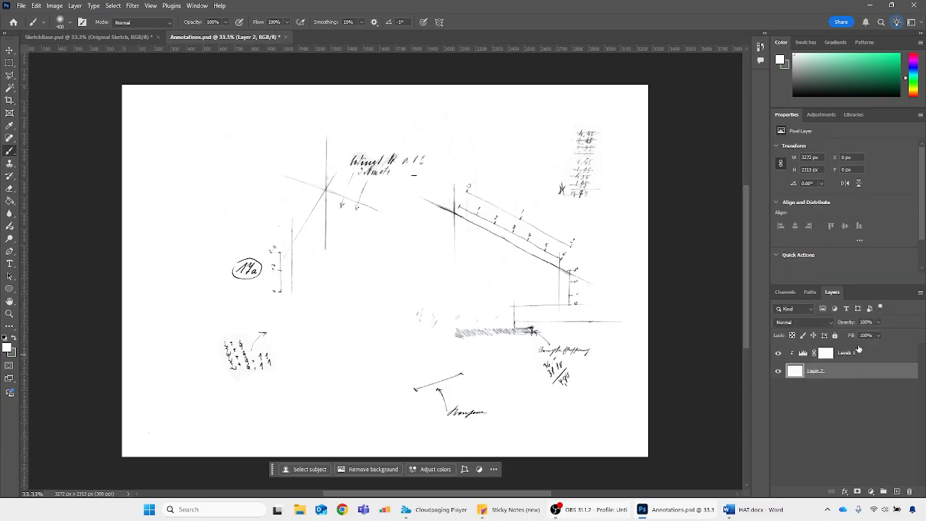
Merge the Levels adjustment with Layer 2 using Merge Layers and flatten the annotations image
shift+click(872, 351)
right_click(872, 352)
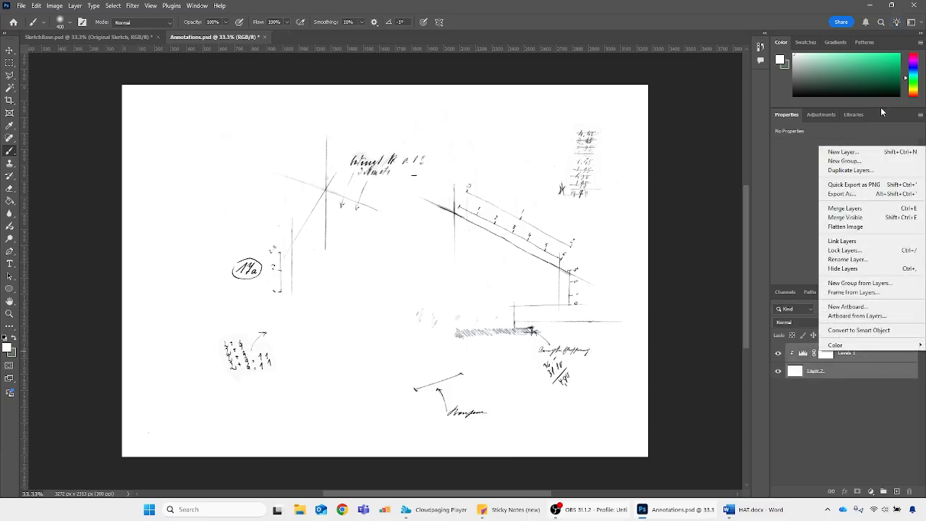
click(860, 209)
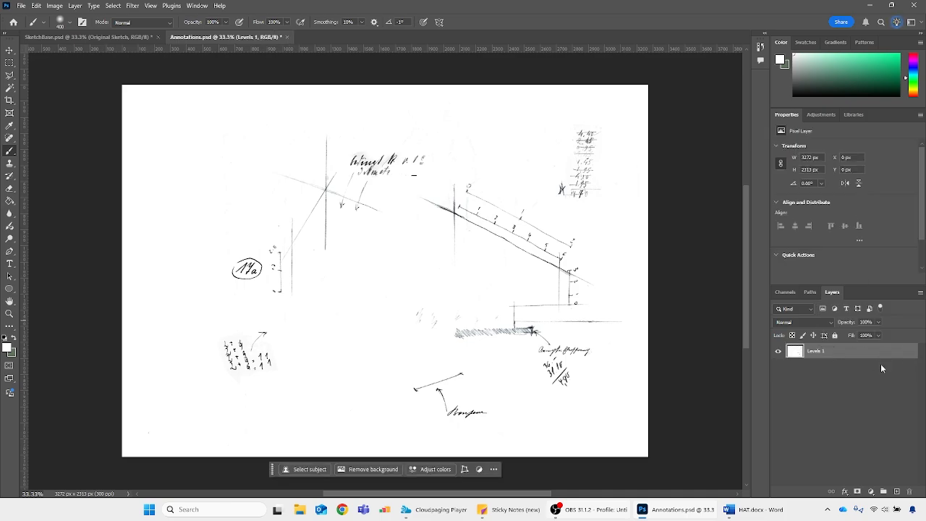
right_click(837, 352)
click(843, 179)
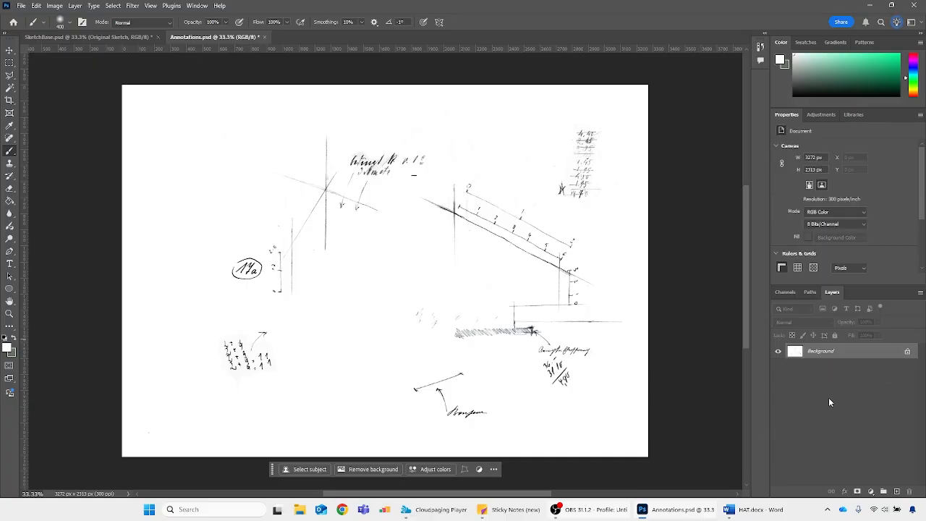
Undo the flattening of the annotations image to restore the Levels 1 pixel layer
right_click(843, 353)
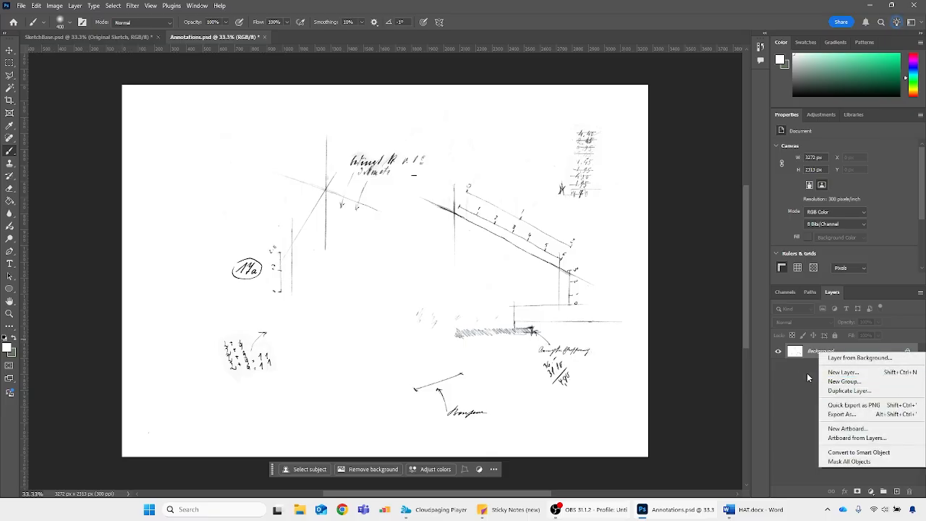
click(798, 358)
right_click(821, 352)
click(800, 372)
key(ctrl+z)
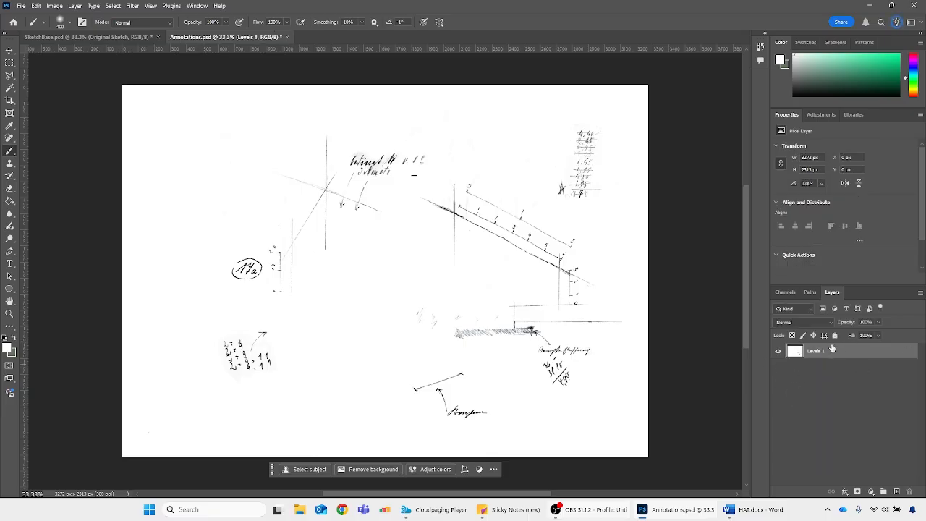
Duplicate the Levels 1 layer into SketchBase.psd and close Annotations.psd without saving changes
right_click(837, 351)
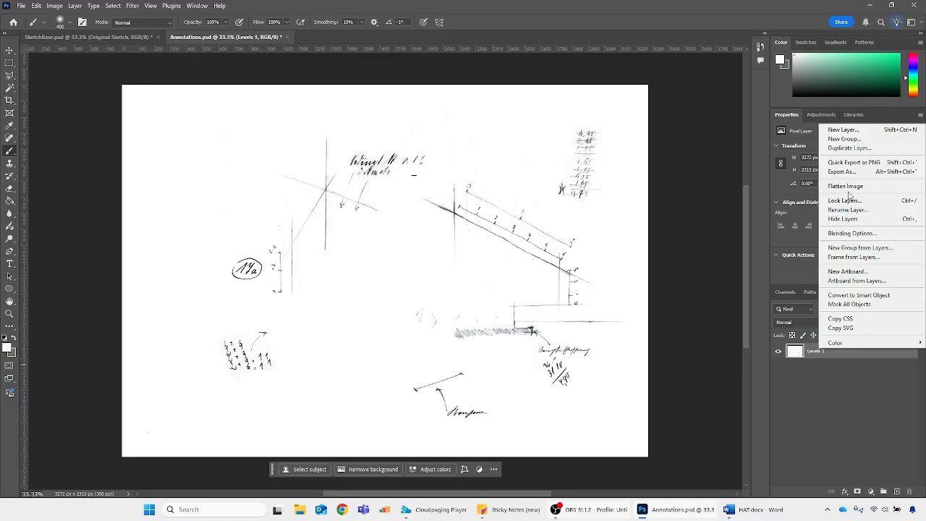
click(848, 149)
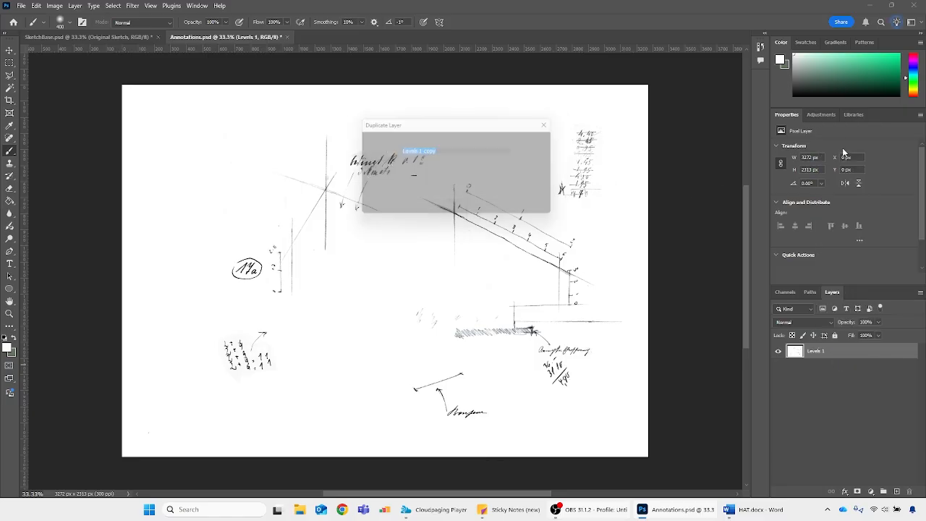
click(456, 178)
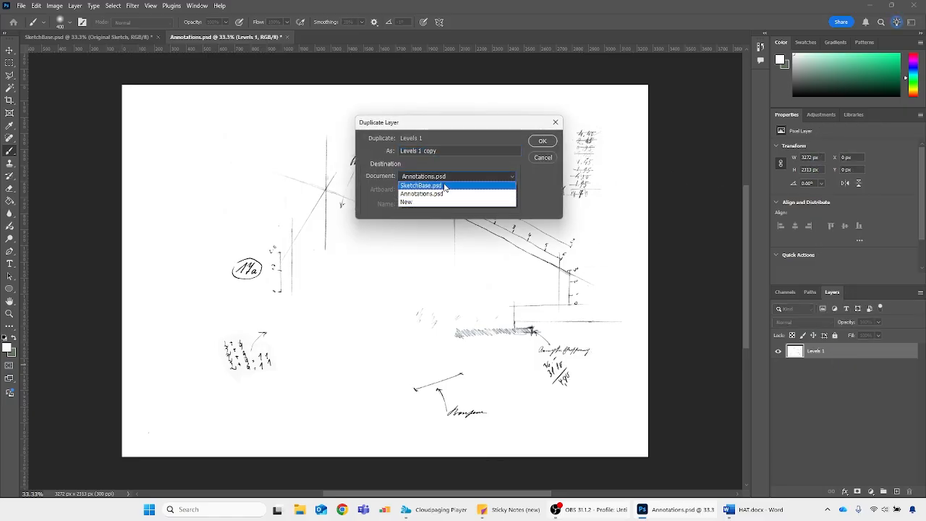
click(444, 186)
click(543, 141)
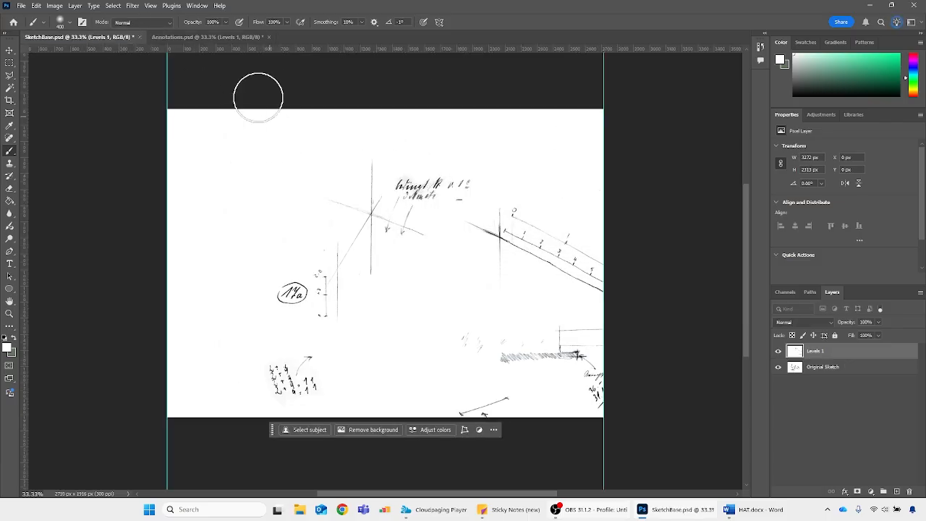
click(269, 37)
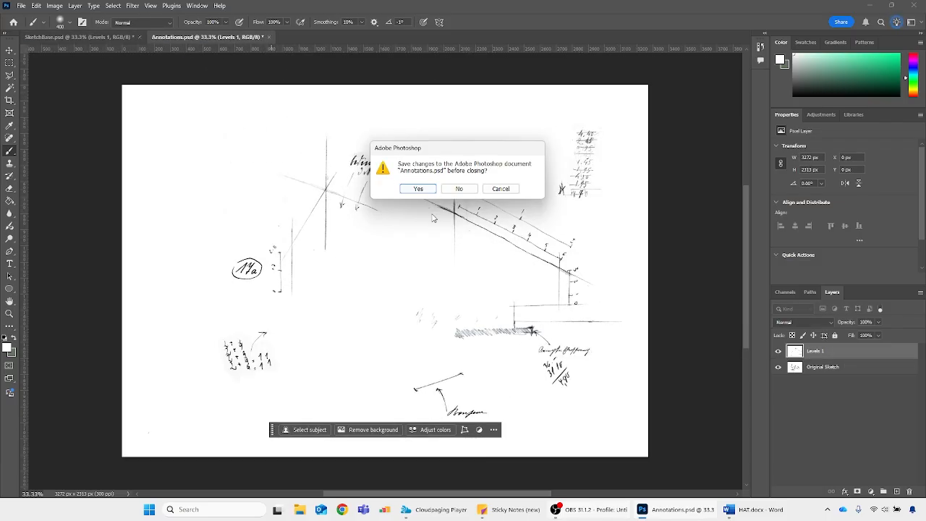
click(459, 188)
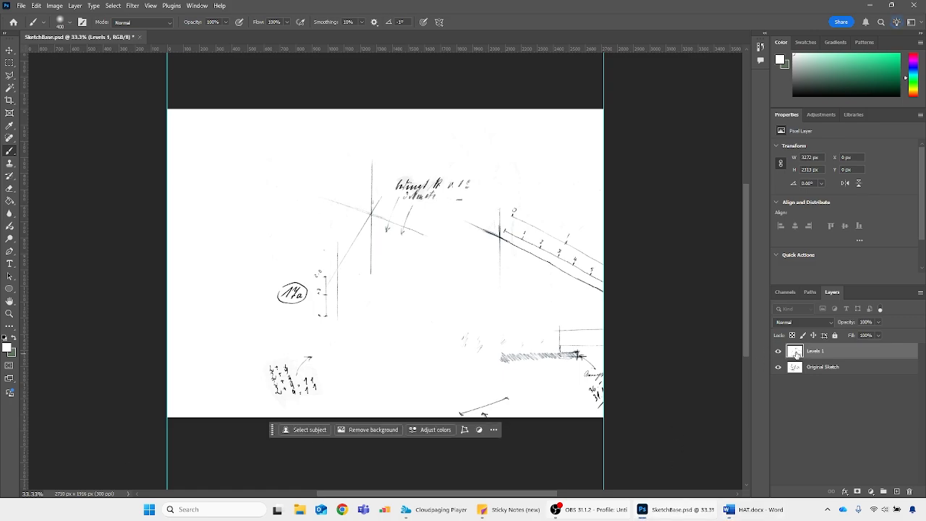
Toggle the visibility of the Levels 1 layer to compare the annotations with the Original Sketch beneath
click(779, 352)
click(778, 351)
click(779, 351)
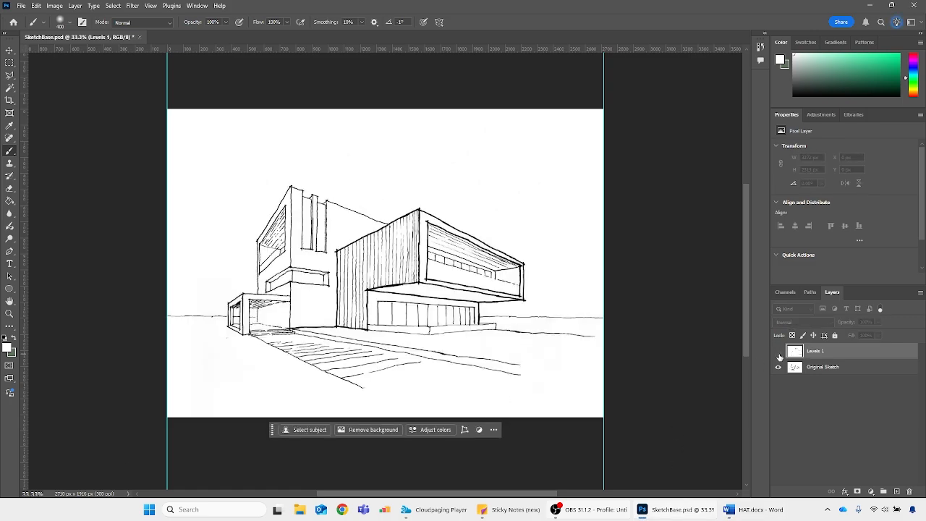
click(779, 352)
click(778, 351)
click(779, 352)
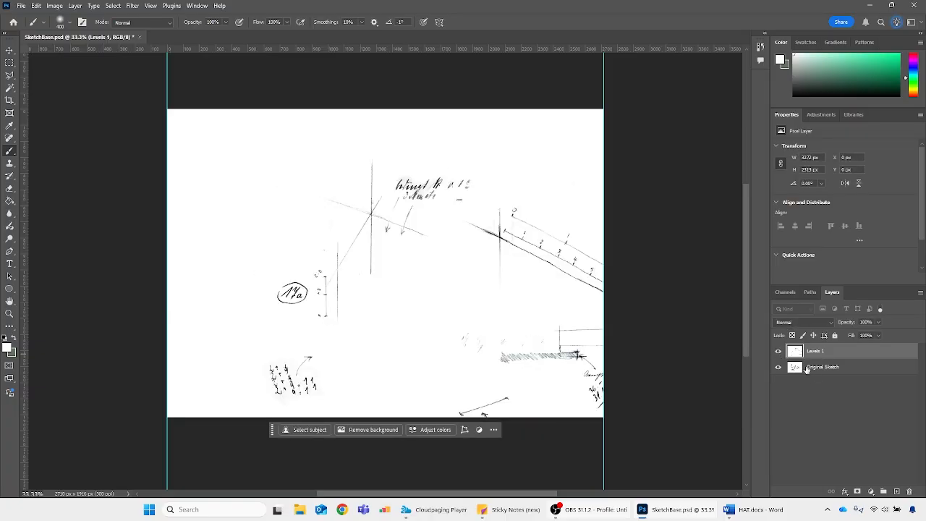
click(780, 352)
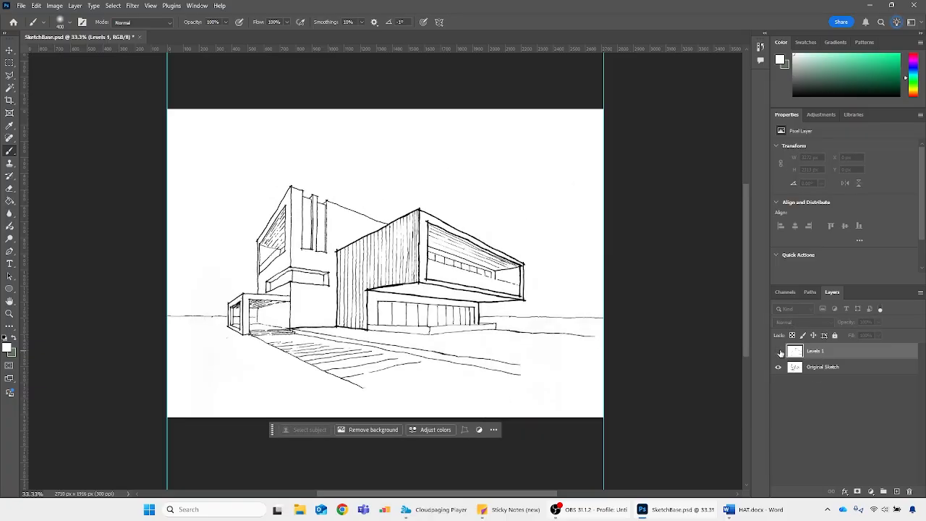
click(779, 352)
click(779, 353)
click(778, 353)
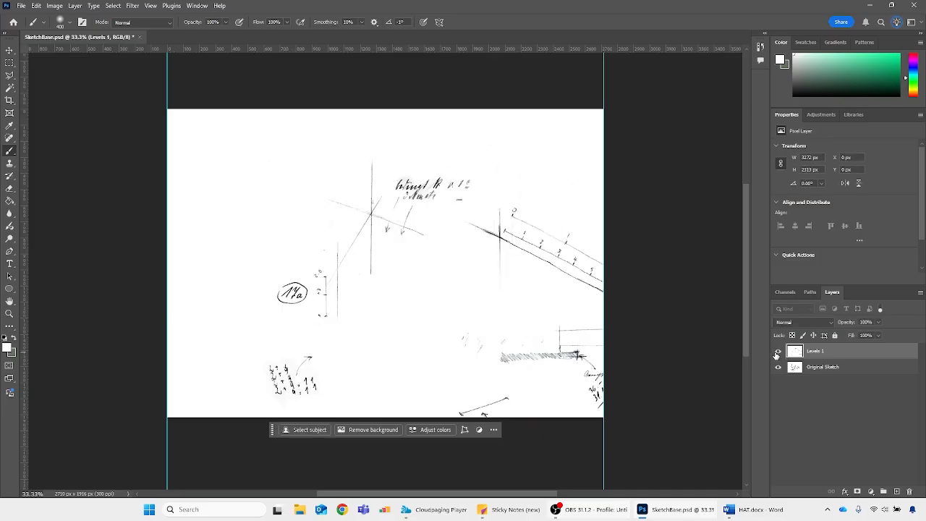
click(778, 353)
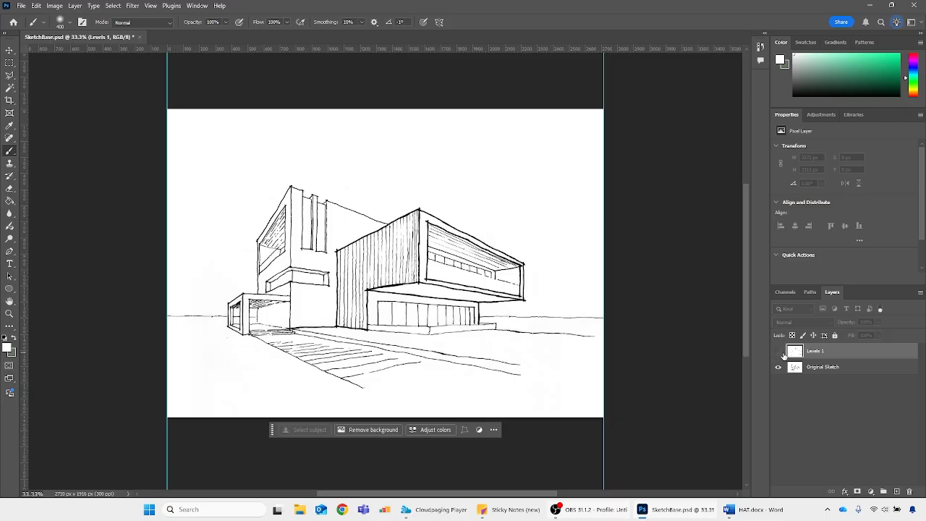
click(780, 353)
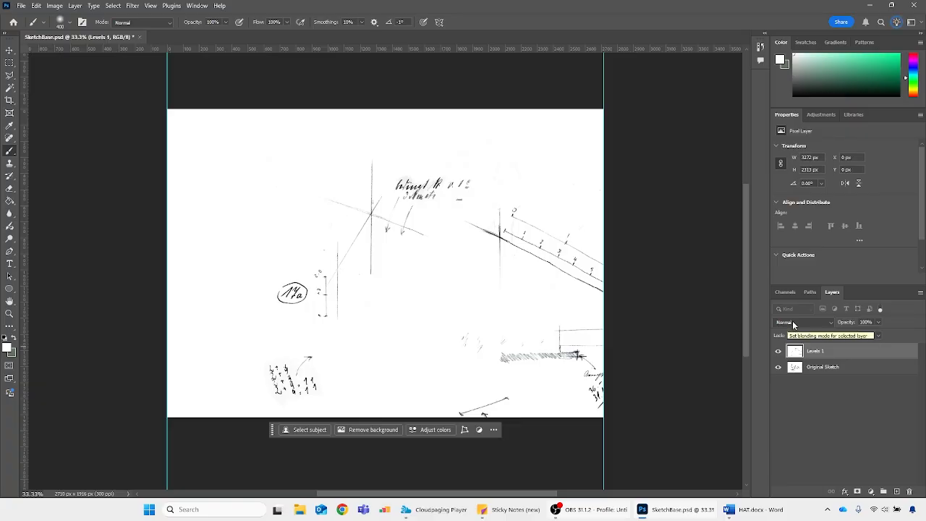
Preview the available blending modes for the Levels 1 layer without applying one
click(794, 325)
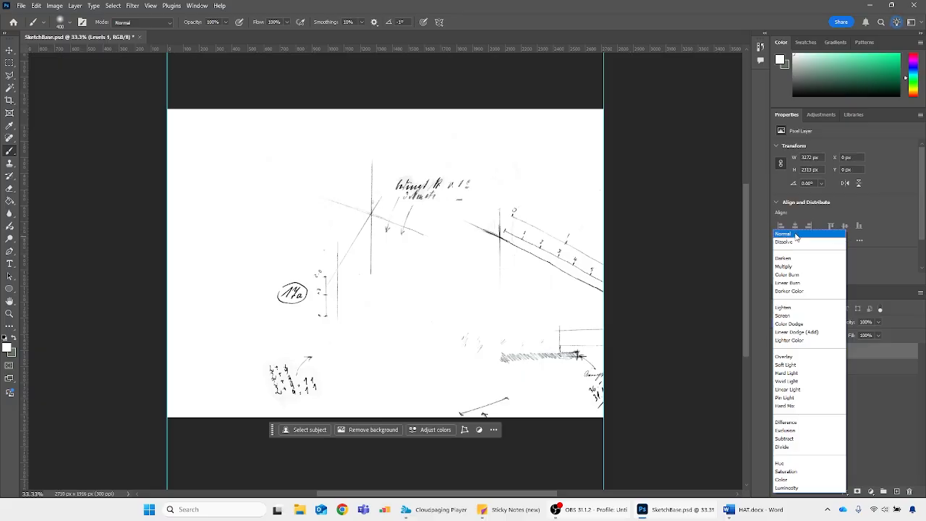
click(880, 351)
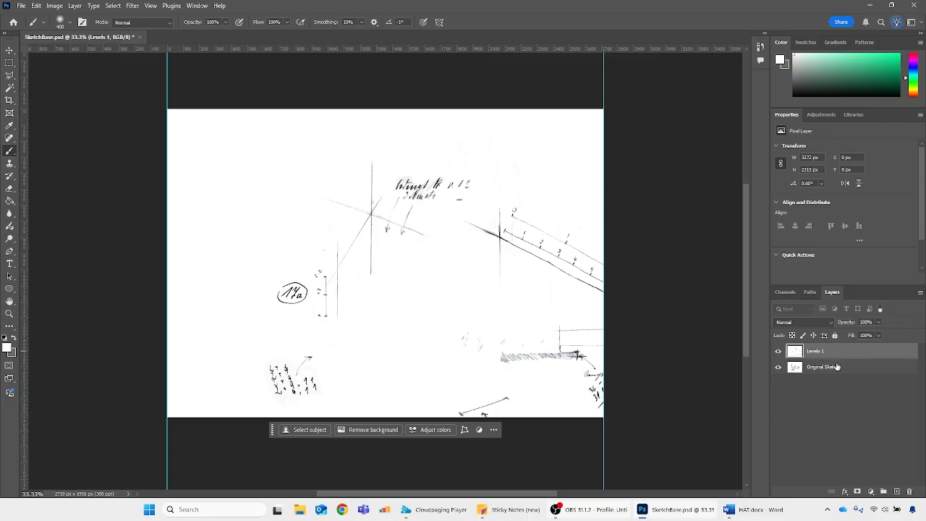
click(811, 325)
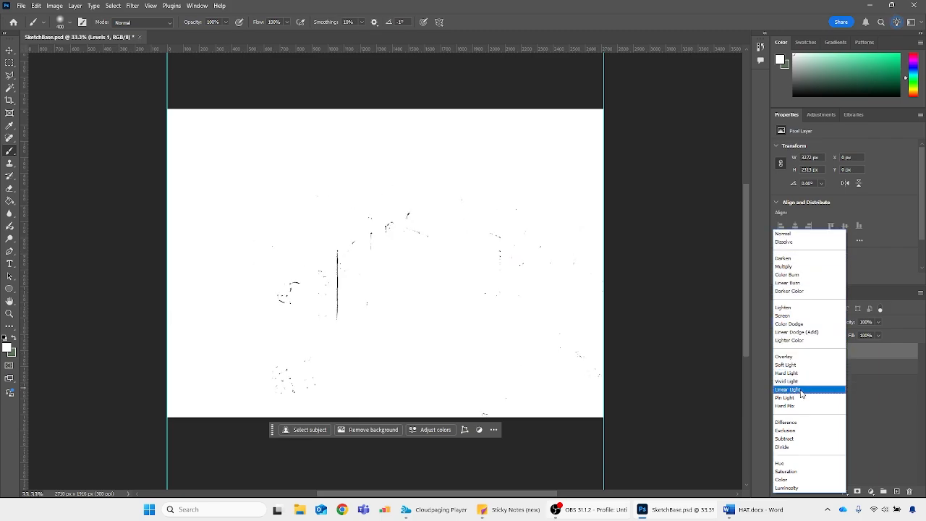
click(890, 364)
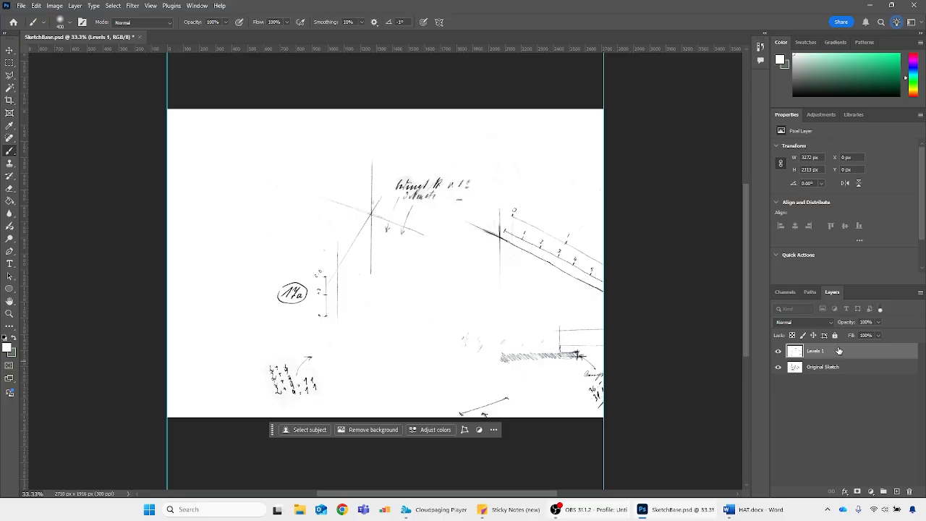
Hide the Levels 1 layer and add a new empty layer directly above Original Sketch
click(779, 351)
click(840, 368)
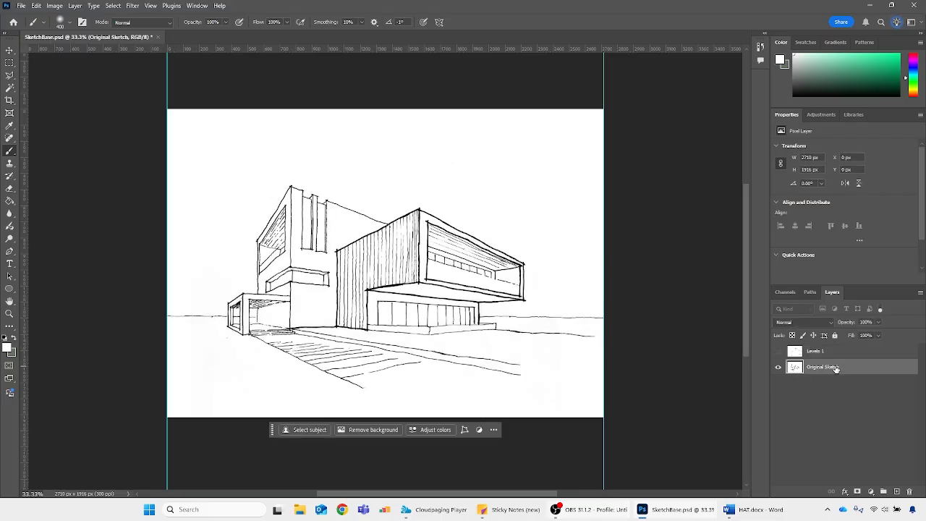
click(896, 491)
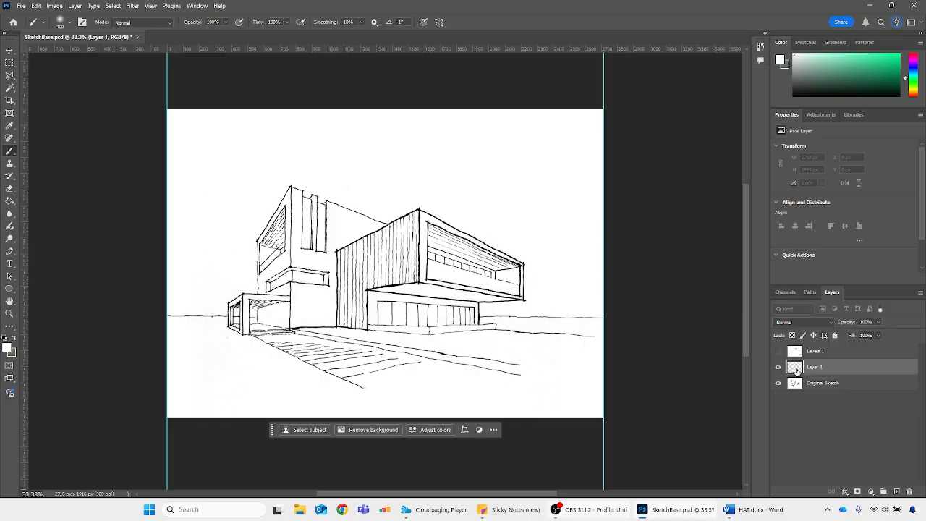
Pick a bright green foreground color and fill the whole new layer with it
click(899, 57)
click(894, 58)
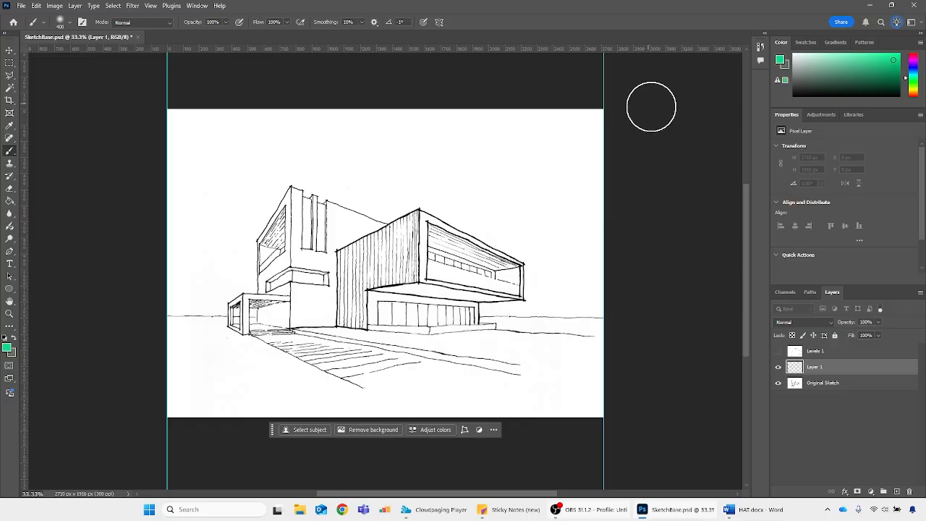
key(alt+BackSpace)
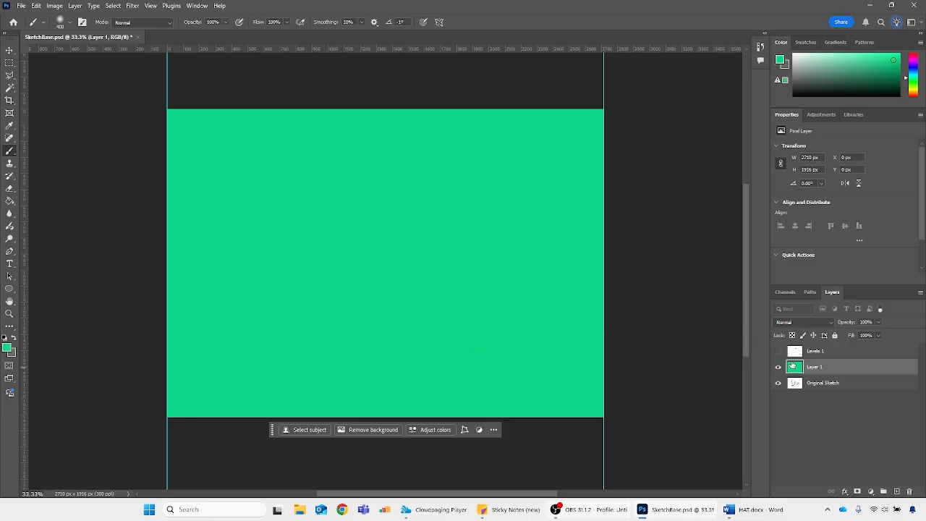
Open the blending mode choices for the green-filled layer
click(795, 324)
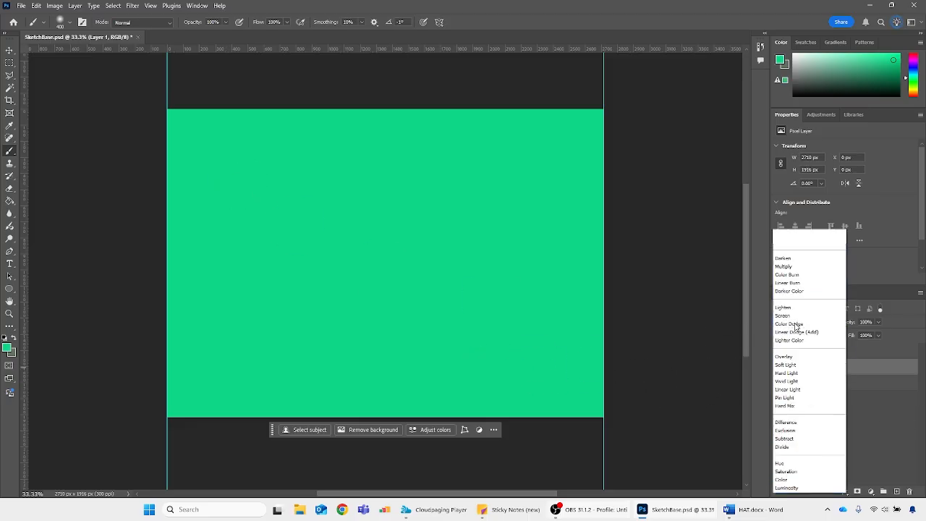
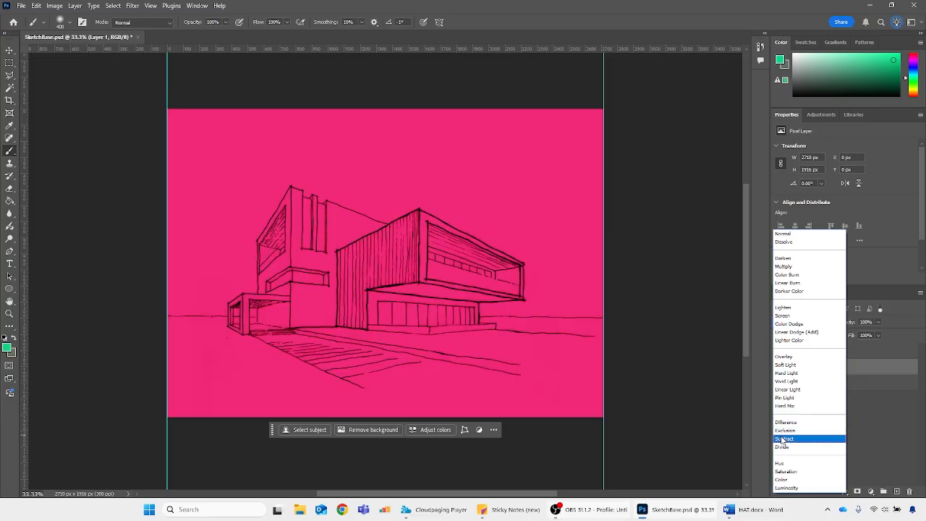
Try the Exclusion blending mode on the green-filled layer, compare with and without it, and delete that layer
click(785, 431)
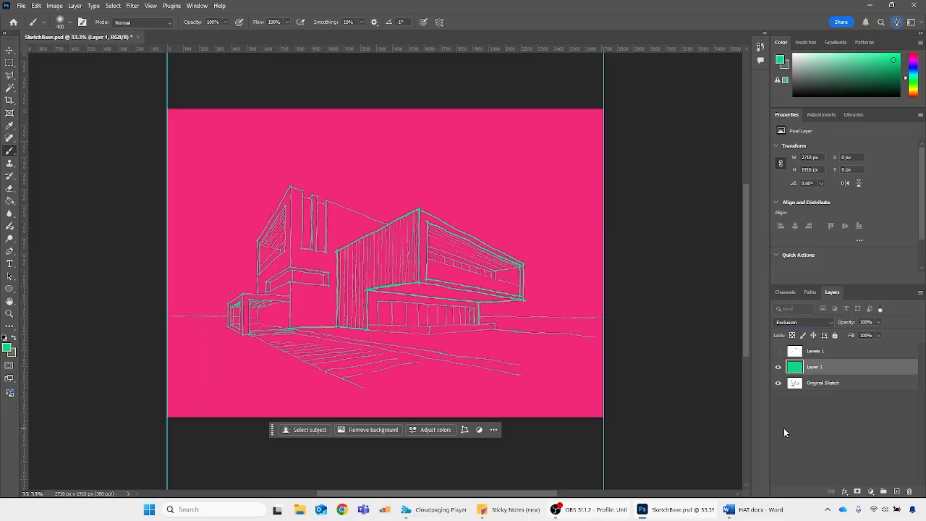
click(778, 367)
click(779, 367)
key(Delete)
click(21, 6)
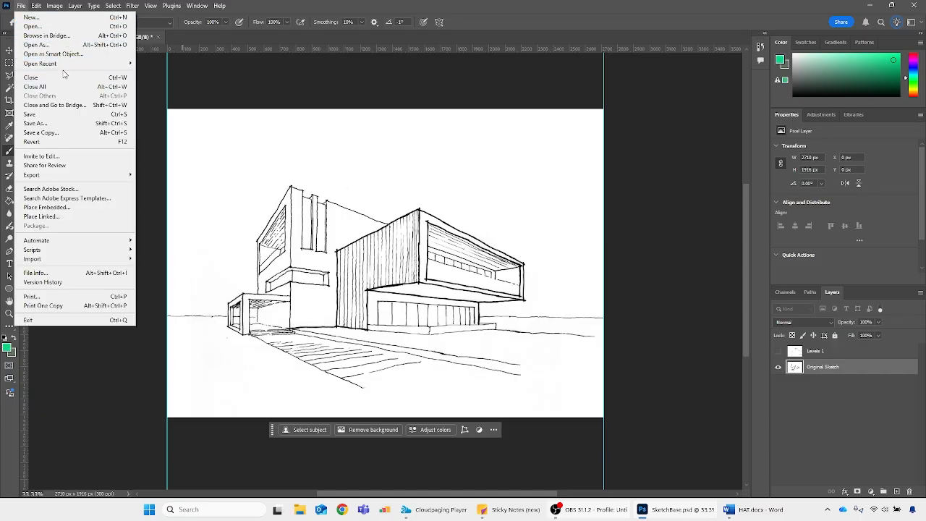
mouse_move(65, 64)
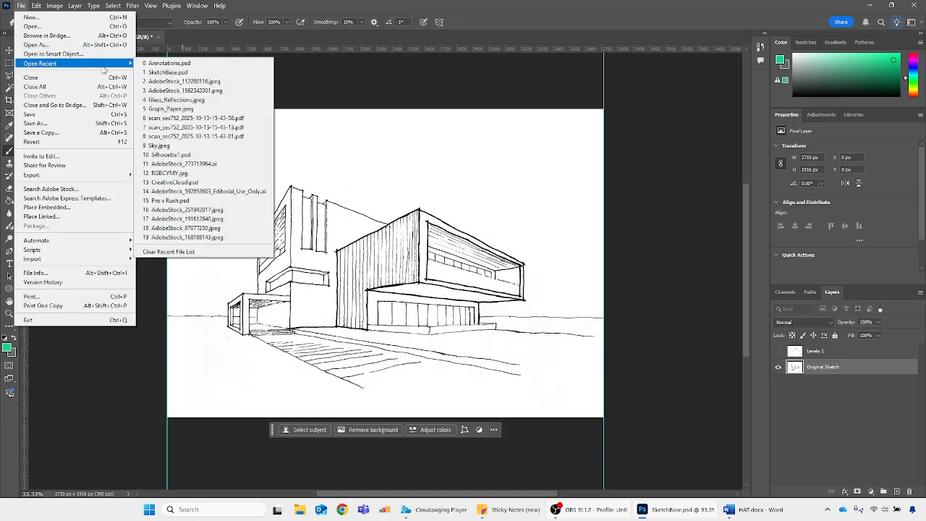
click(182, 90)
click(319, 37)
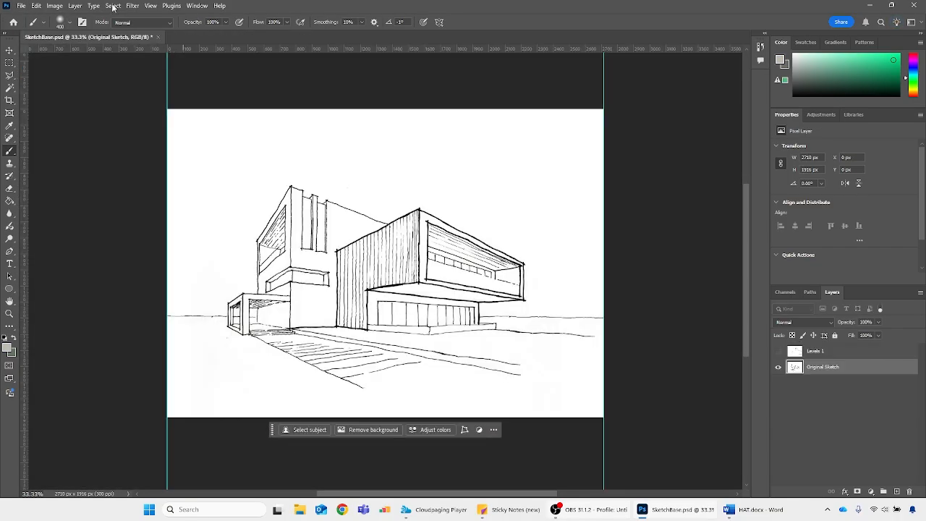
click(21, 5)
click(32, 24)
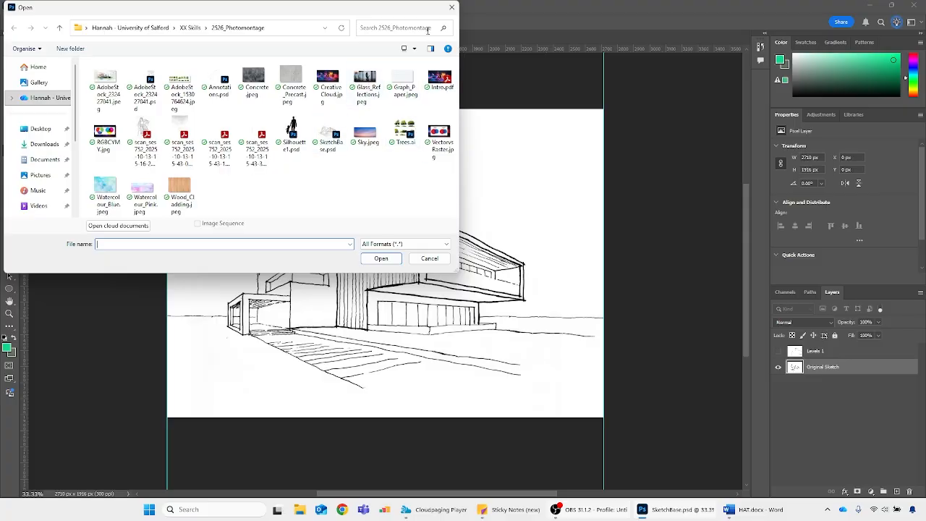
click(451, 7)
Open the recent image AdobeStock_112280116.jpeg and add an empty layer above its background
click(21, 5)
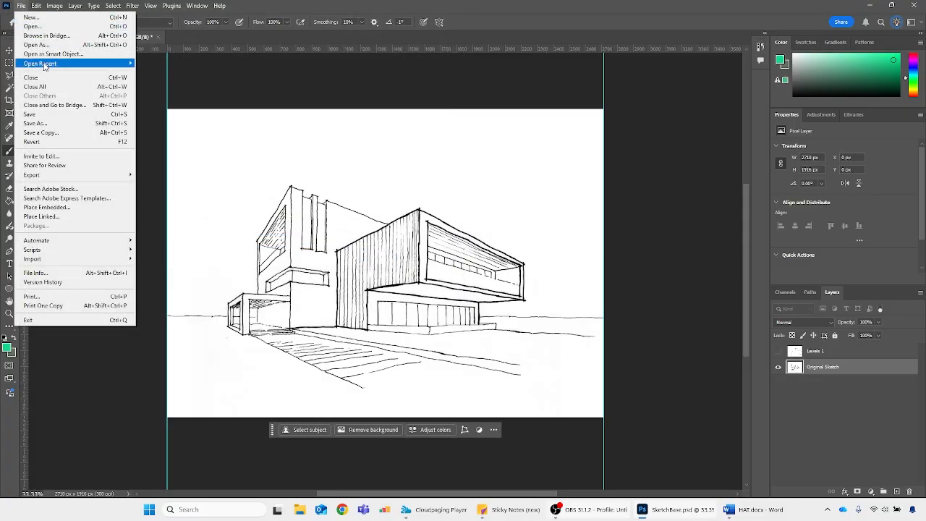
mouse_move(44, 66)
click(176, 100)
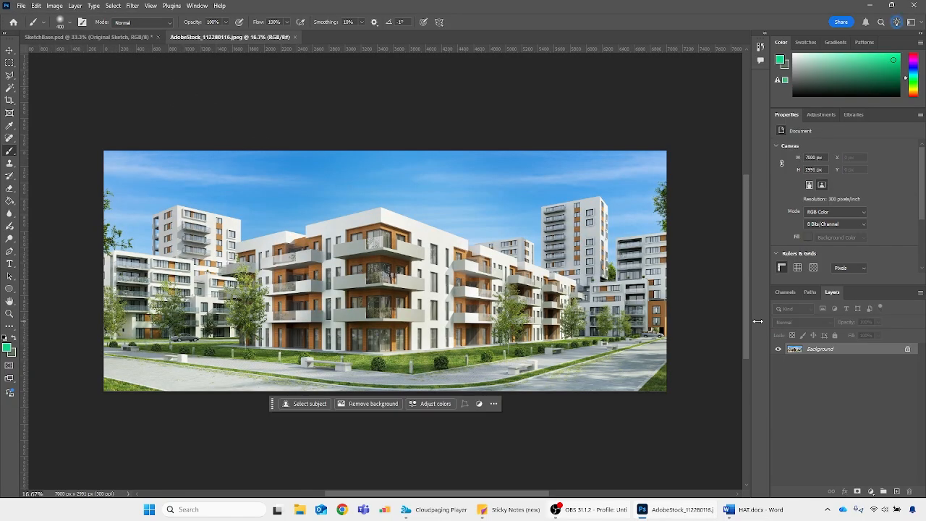
click(897, 491)
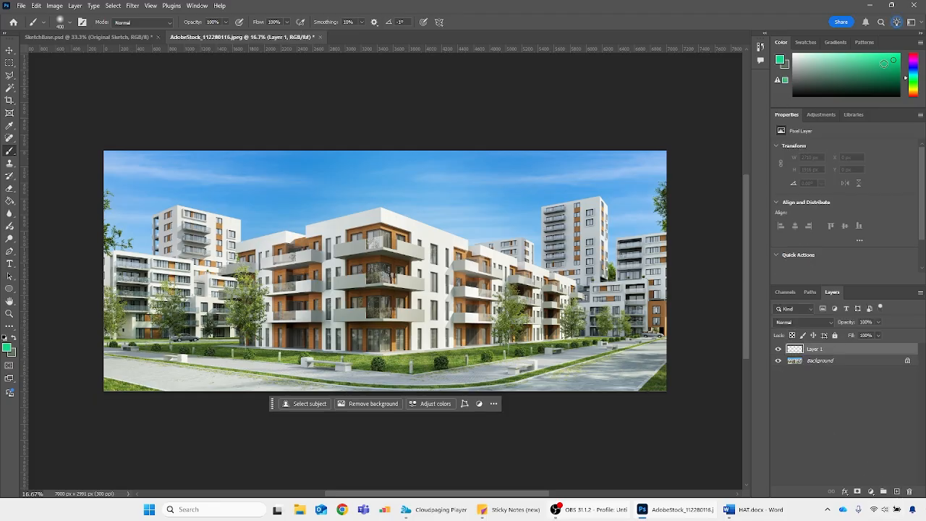
Open Glass_Reflections.jpeg from the 2526_Photomontage folder
click(21, 6)
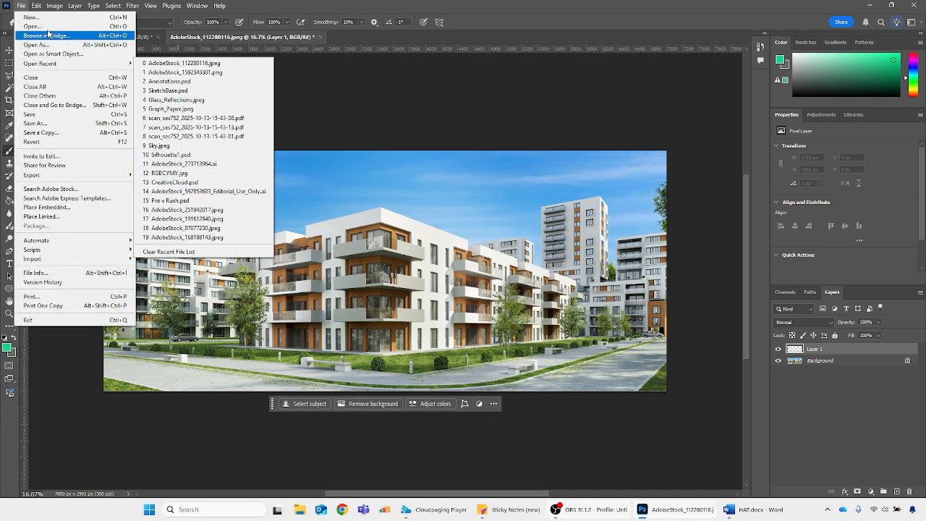
click(55, 28)
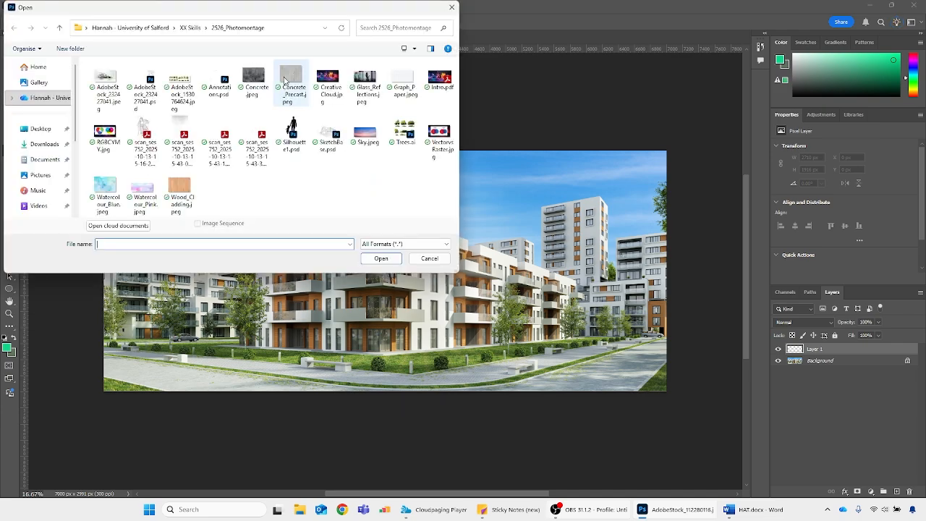
double_click(365, 78)
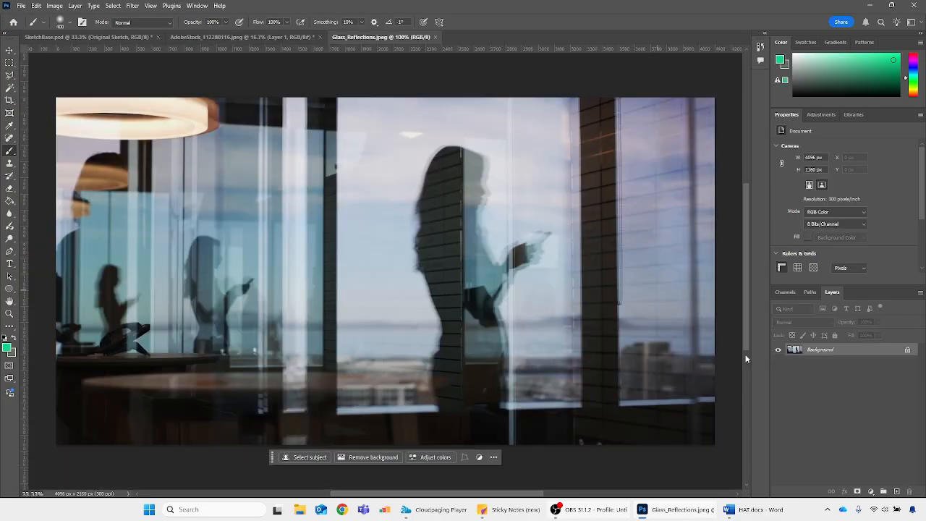
Duplicate the glass reflections background layer into AdobeStock_112280116.jpeg and close Glass_Reflections.jpeg
right_click(859, 352)
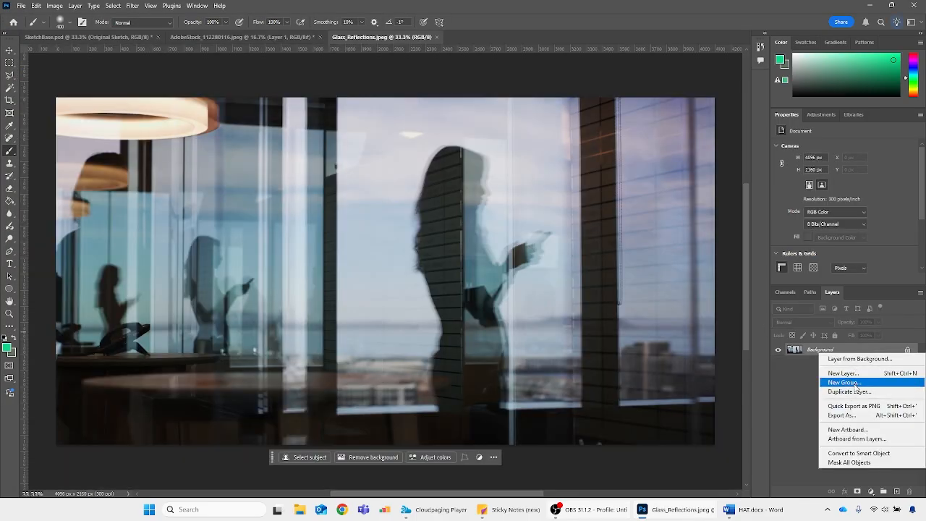
click(849, 392)
click(465, 178)
click(451, 194)
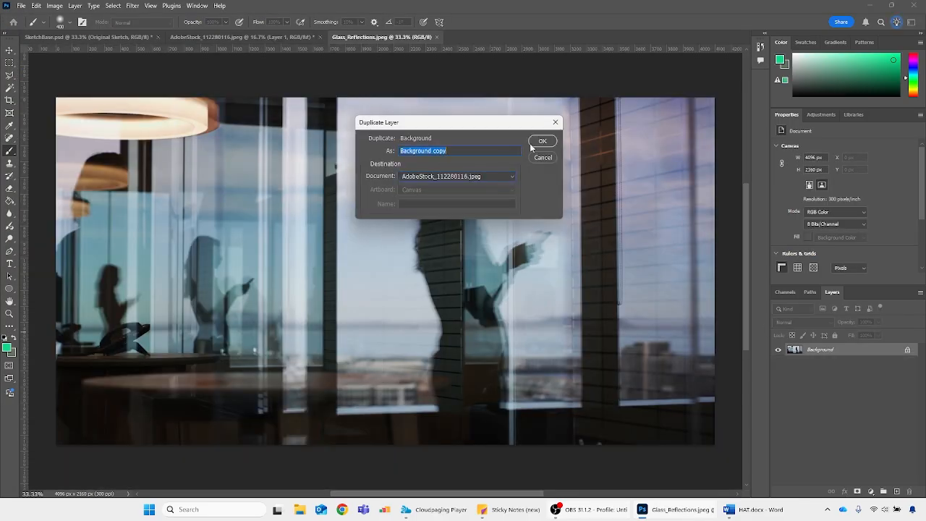
click(542, 142)
click(463, 37)
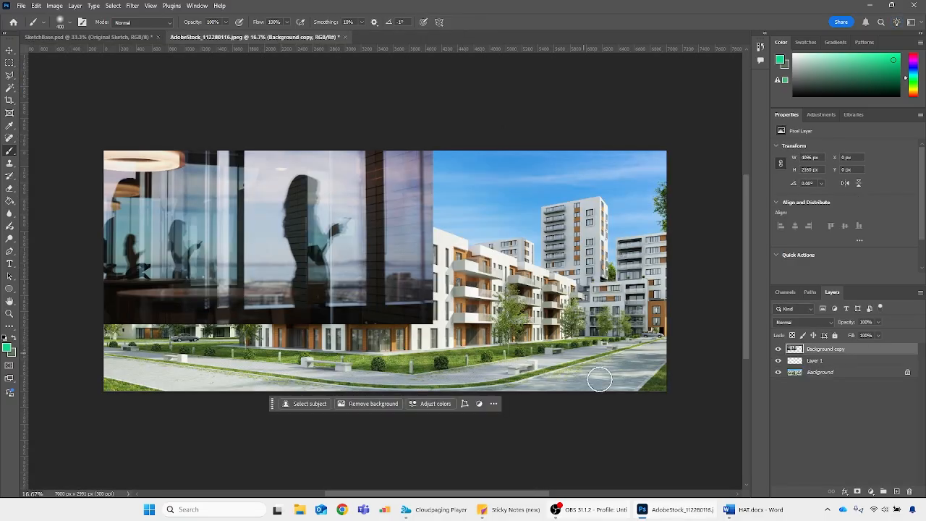
Move the glass reflections layer over the central apartment building, to about X 1344 px, Y 587 px
key(ctrl+t)
mouse_move(293, 229)
mouse_down()
mouse_move(390, 289)
mouse_move(403, 274)
mouse_up()
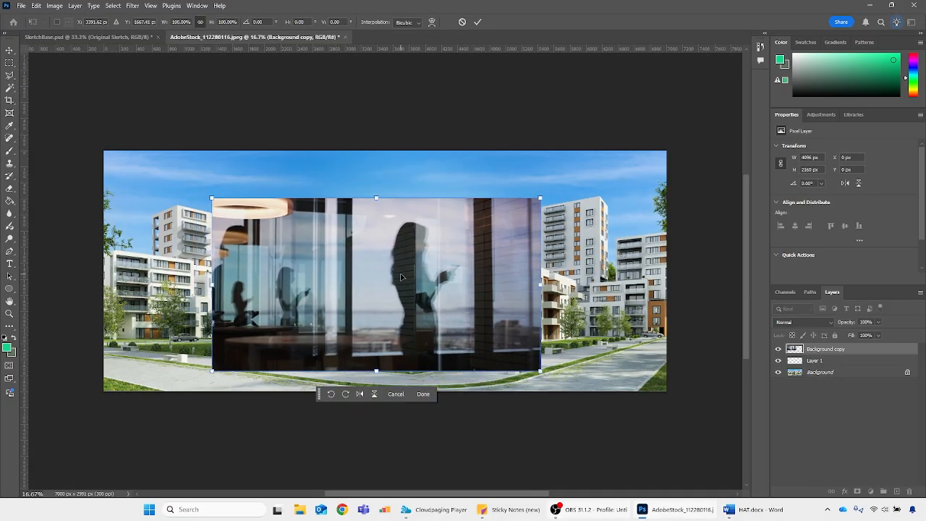
key(Return)
key(b)
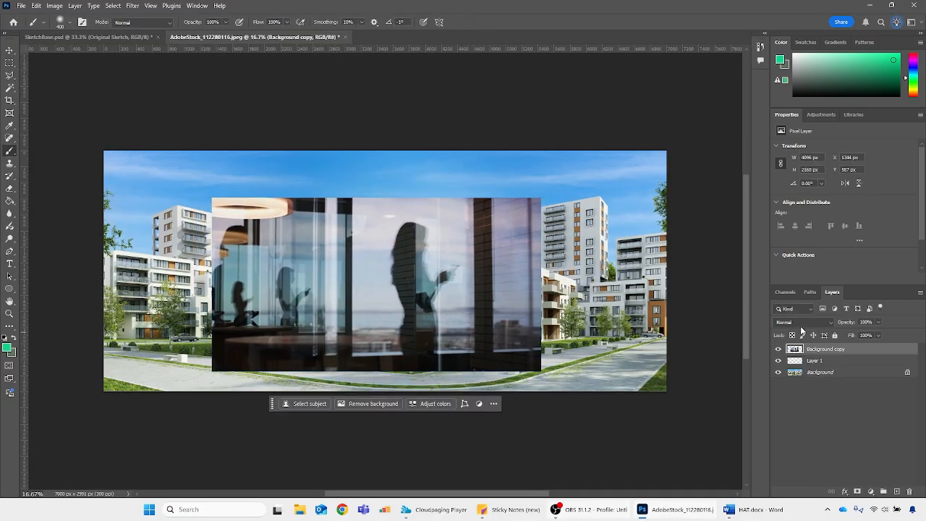
Delete the empty Layer 1 and reselect the glass reflections layer
click(812, 363)
key(Delete)
click(805, 350)
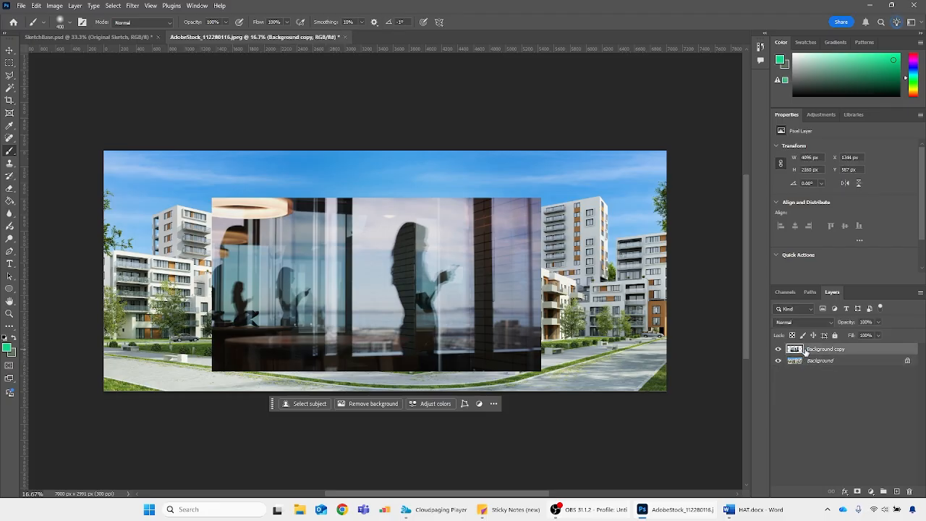
Preview the blending modes, such as Dissolve and Divide, for the glass reflections layer over the apartment photo
click(813, 322)
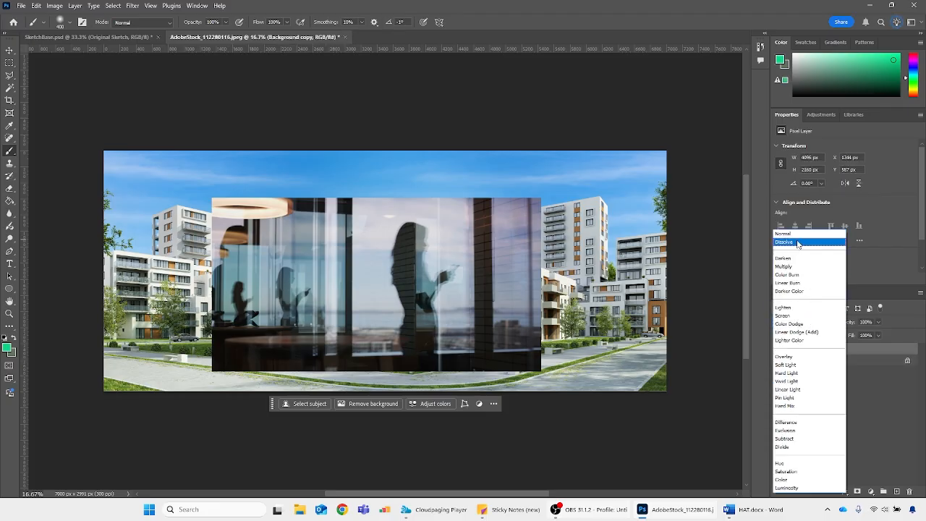
click(799, 243)
click(792, 324)
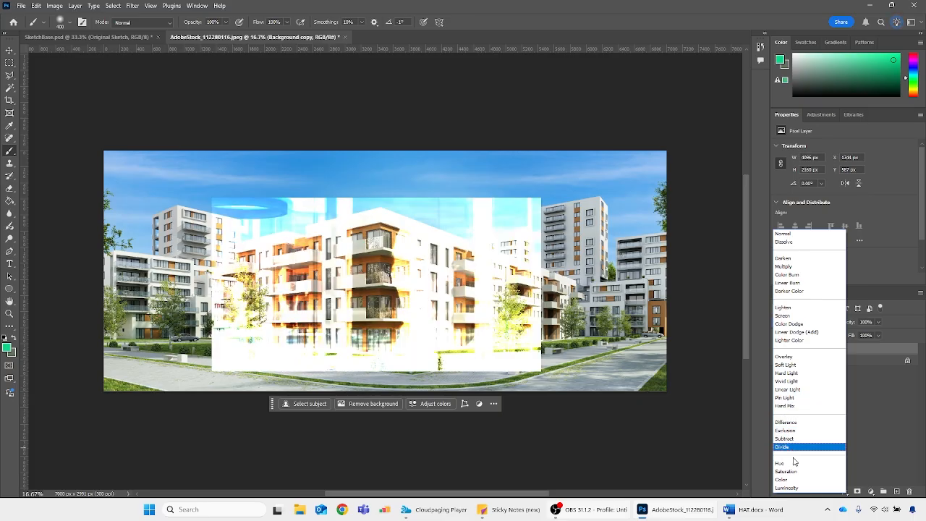
Delete the glass reflections layer from the apartment photo and return to the SketchBase.psd document
click(860, 361)
key(Delete)
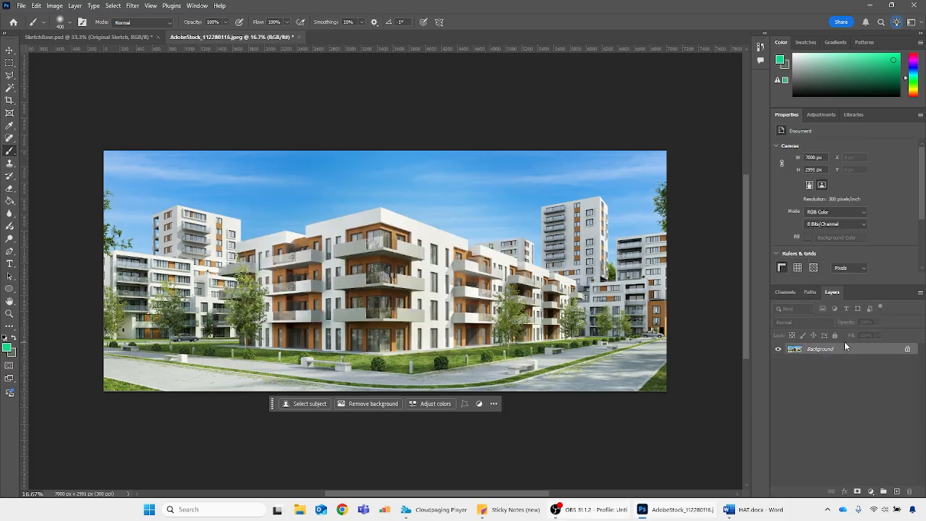
click(87, 36)
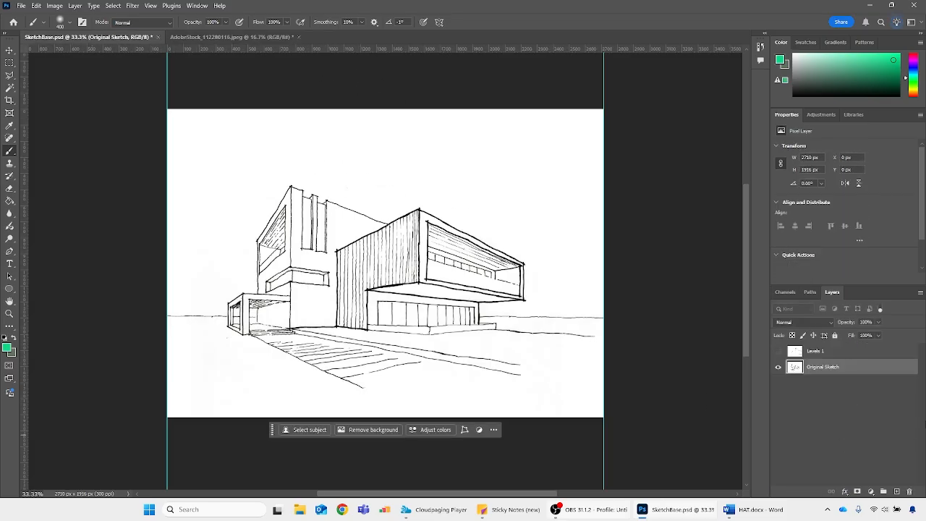
Show the Levels 1 layer again and rename it annotations
click(778, 351)
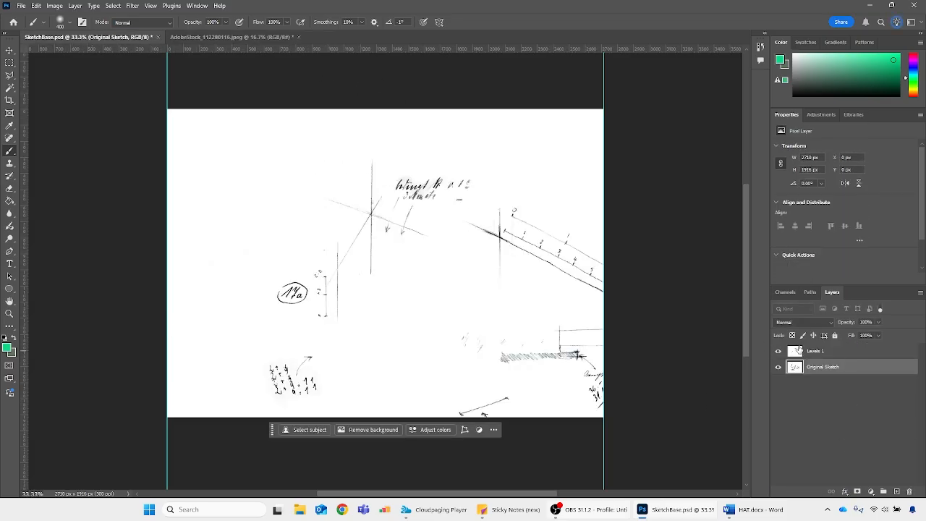
click(812, 352)
double_click(815, 351)
text(en)
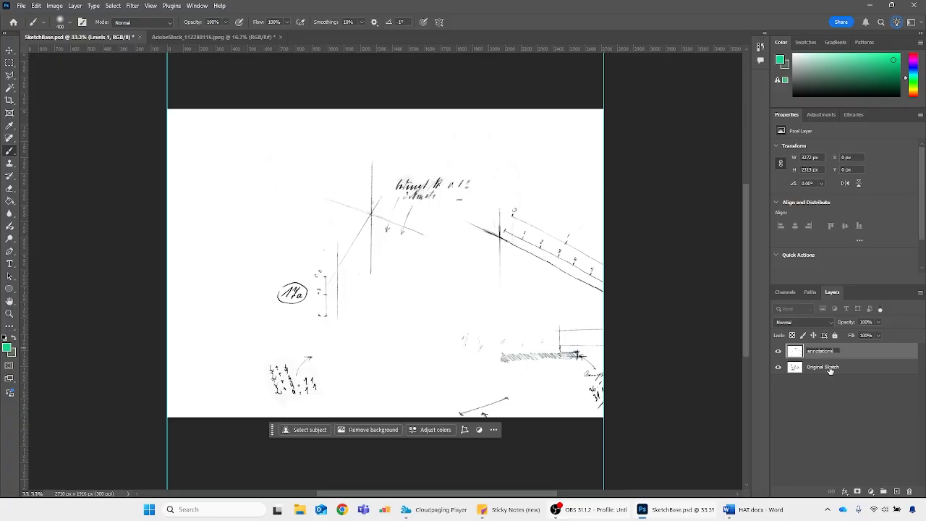
key(Return)
Set the annotations layer's blending mode to Multiply
click(796, 317)
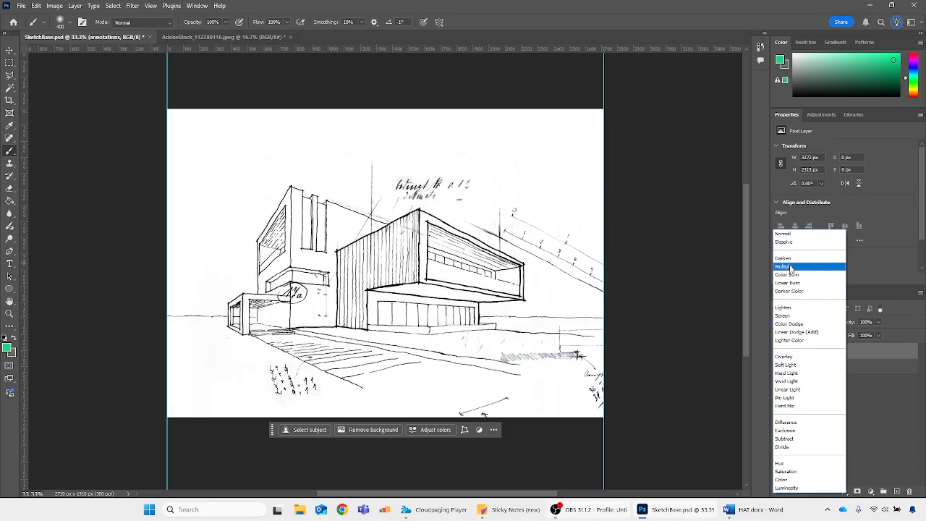
click(791, 268)
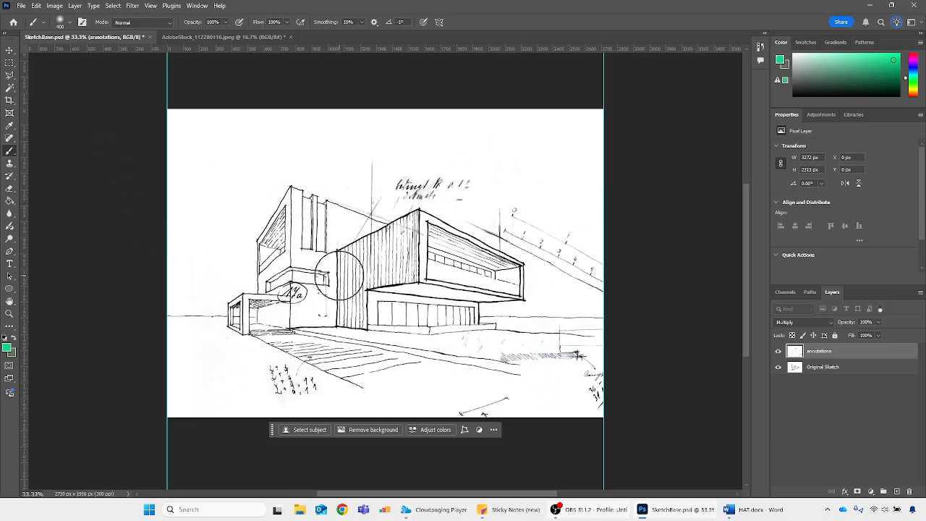
Start a free transform on the annotations layer and move it about 530 px left and 240 px up over the building
key(ctrl+t)
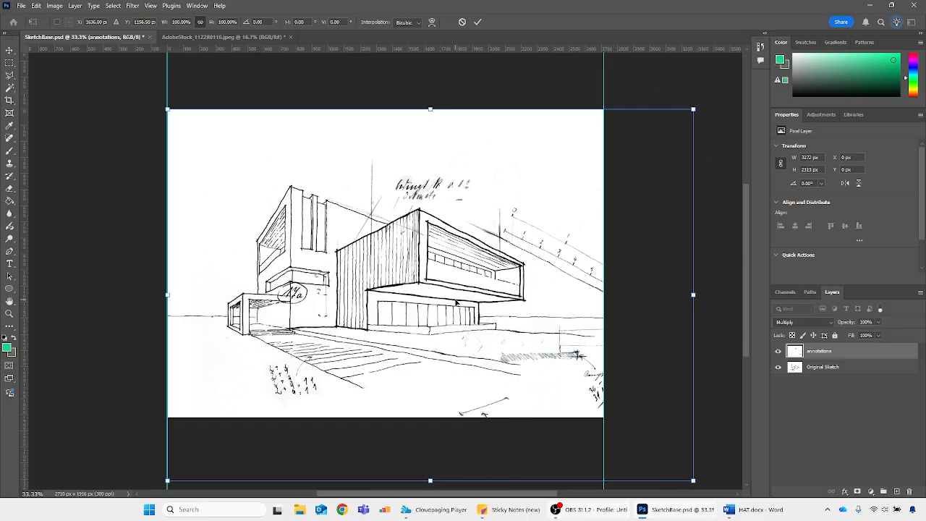
mouse_move(454, 303)
mouse_down()
mouse_move(443, 287)
mouse_move(371, 262)
mouse_up()
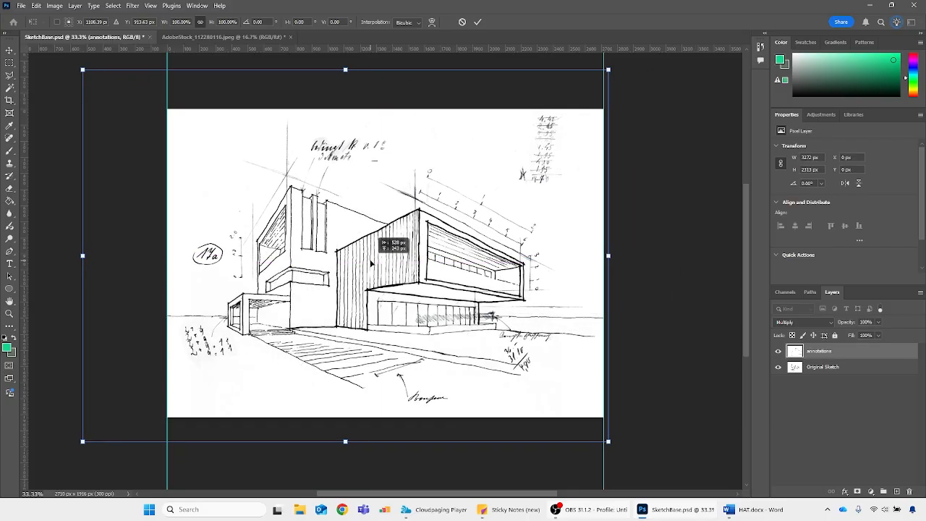
key(Right)
key(Right)
key(Down)
key(Down)
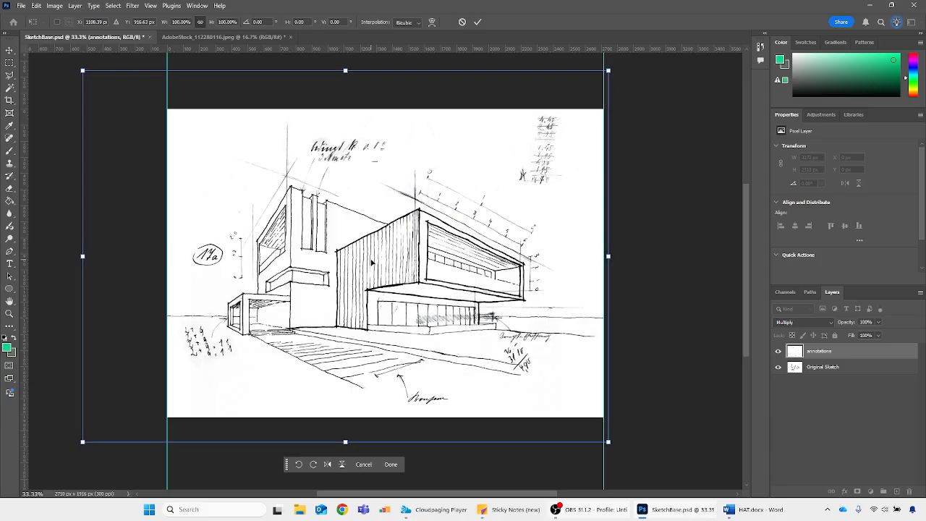
key(Right)
key(Right)
Fine-tune the annotations layer's position to match its construction lines to the building's corners, applying it at X -504 px, Y -174 px
mouse_move(436, 239)
mouse_down()
mouse_move(425, 244)
mouse_move(432, 251)
mouse_up()
key(Up)
key(Up)
key(Up)
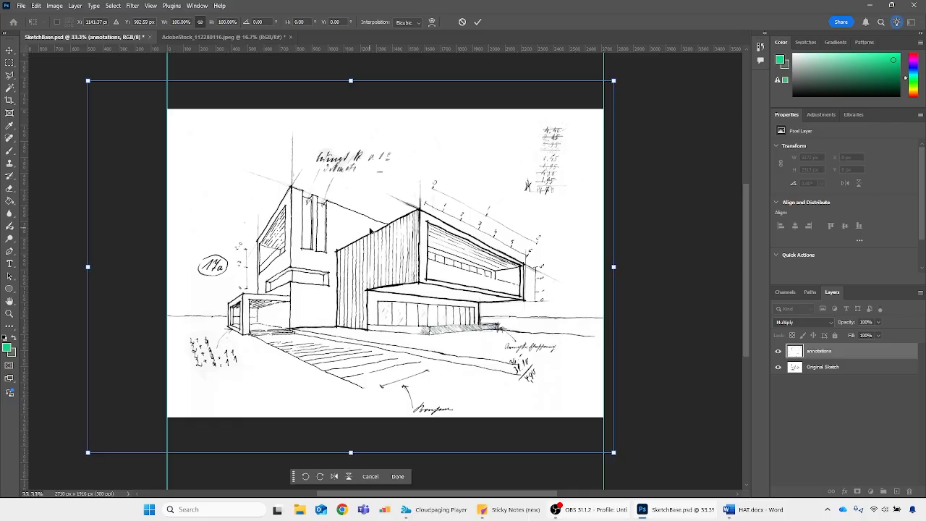
key(Left)
key(Left)
key(Left)
key(Right)
key(Right)
key(Right)
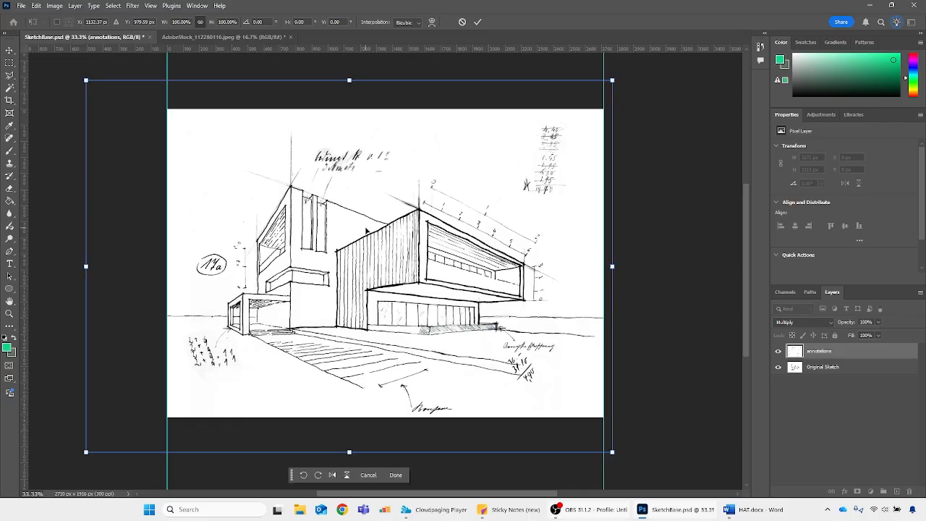
key(Down)
key(Down)
key(Down)
key(Down)
key(Down)
key(Down)
key(Right)
key(Right)
key(Right)
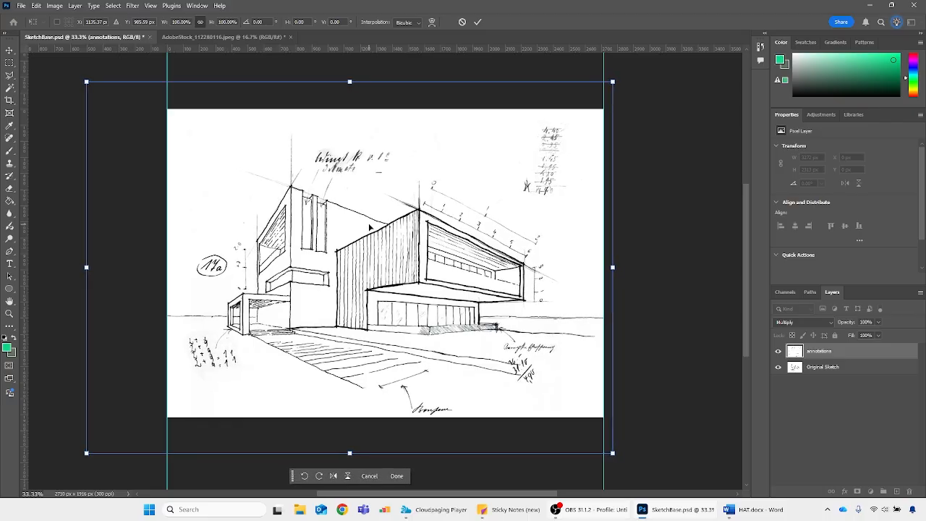
key(Up)
key(Up)
key(Up)
key(Left)
key(Left)
key(Left)
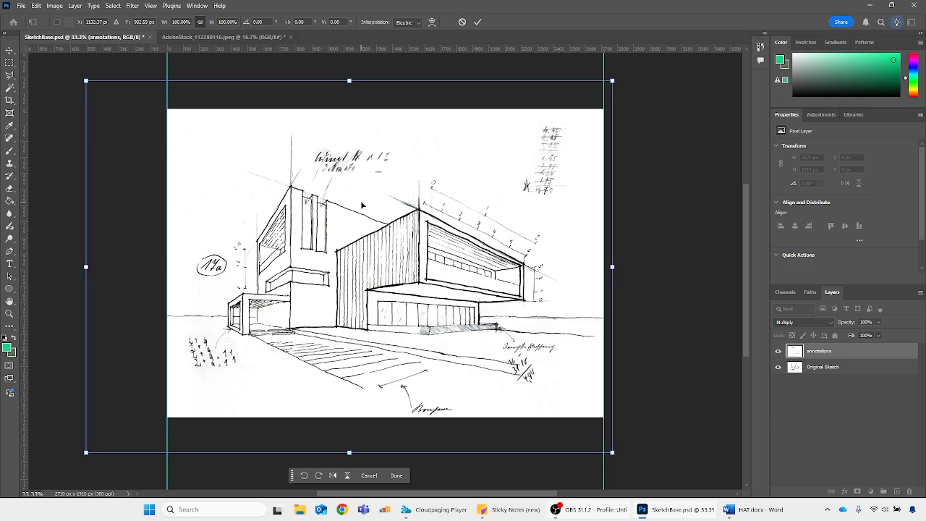
key(Return)
key(b)
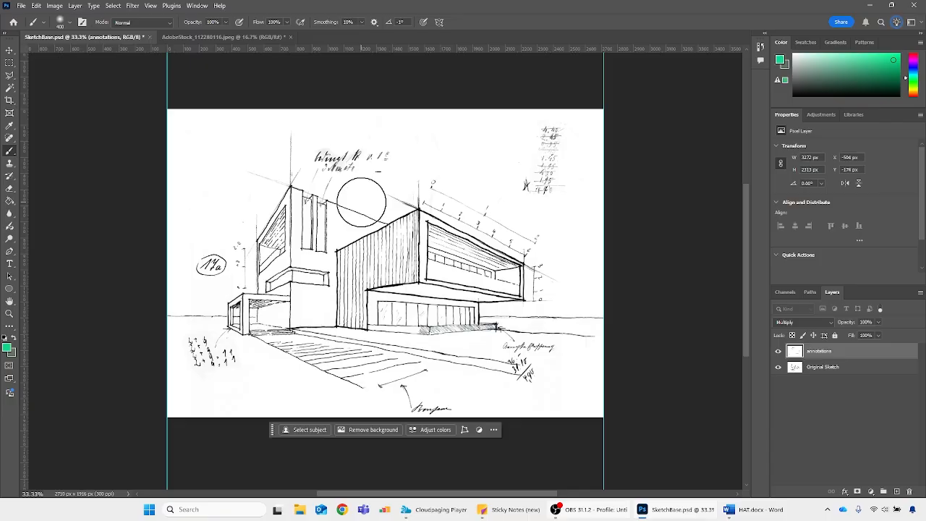
Try scaling the annotations layer from its corner and its upper edge with free transform, undoing every resize
key(ctrl+t)
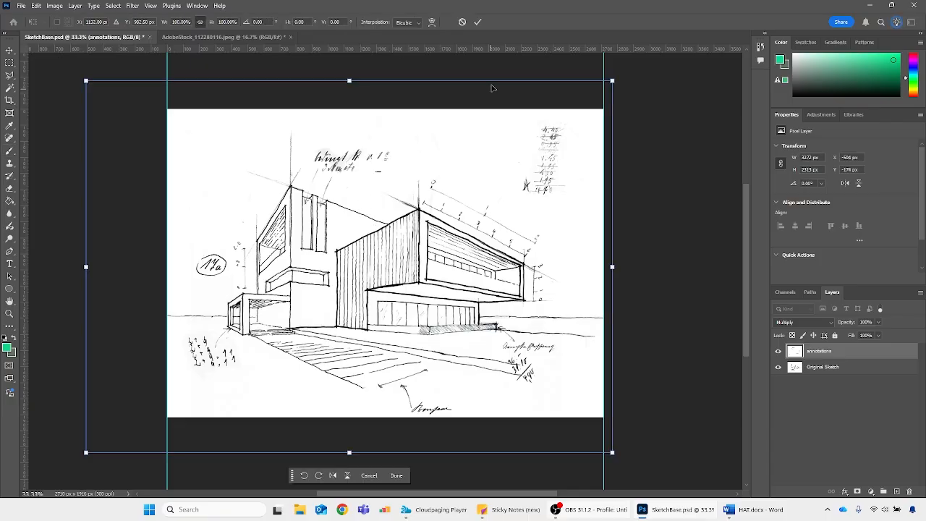
mouse_move(86, 81)
mouse_down()
mouse_move(105, 85)
mouse_move(210, 179)
mouse_move(62, 61)
mouse_move(164, 136)
mouse_up()
key(ctrl+z)
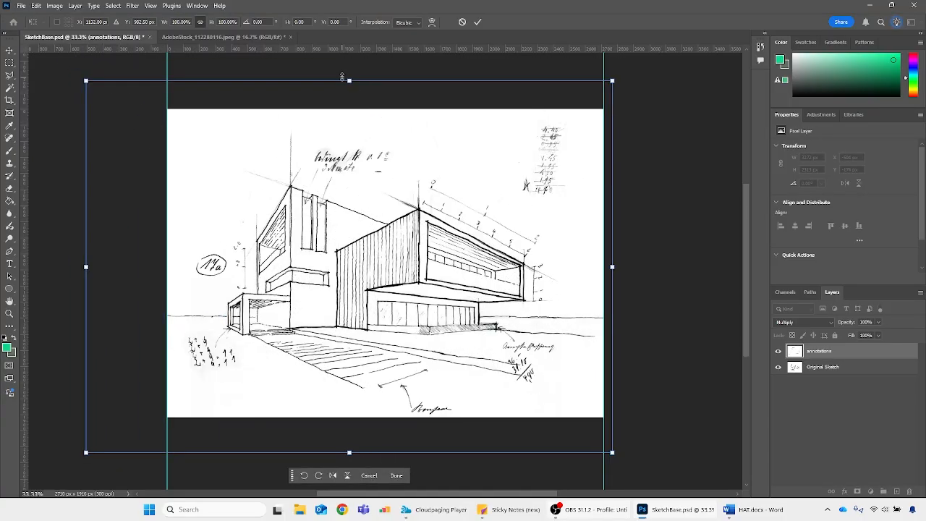
drag(346, 79, 352, 168)
key(ctrl+z)
drag(351, 76, 348, 113)
key(ctrl+z)
drag(87, 81, 117, 94)
key(ctrl+z)
key(ctrl+z)
drag(85, 82, 113, 95)
key(ctrl+z)
key(Return)
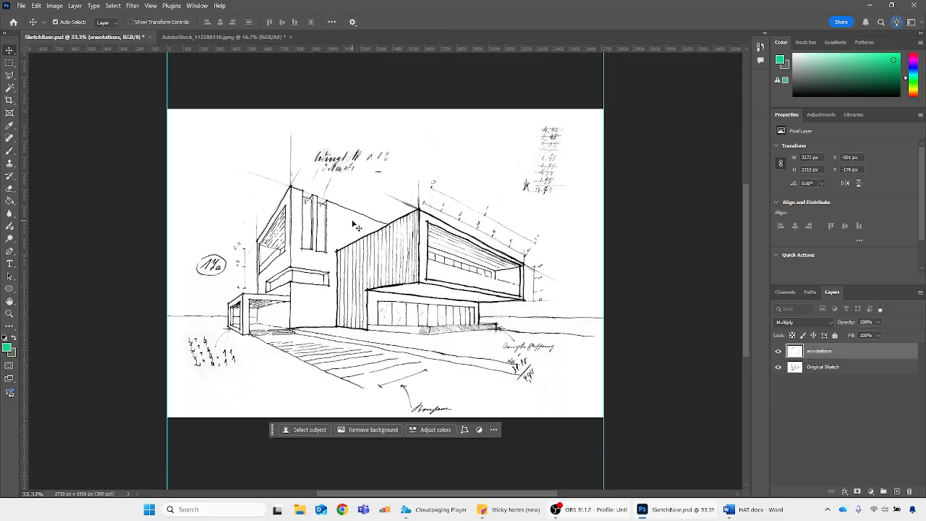
Nudge the annotations layer horizontally to X -501 px to line it up with the building sketch
key(Right)
key(Right)
key(Right)
key(Right)
key(Right)
key(Left)
key(Left)
key(Left)
key(Left)
key(Left)
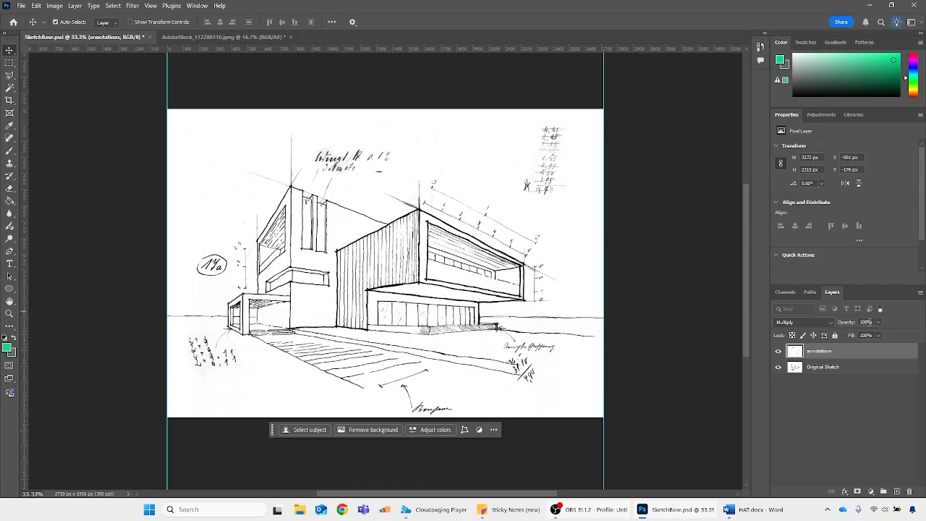
Try different opacities on the annotations layer and set it to 70%
click(880, 323)
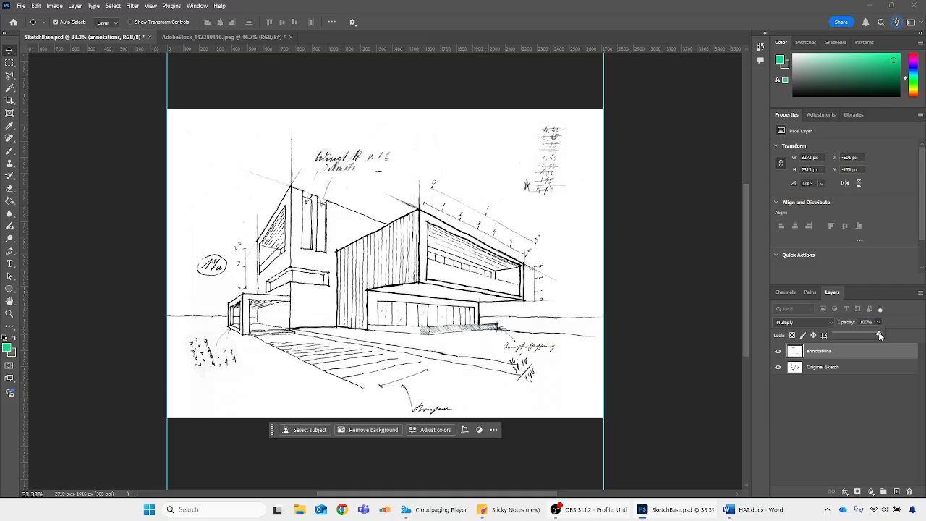
drag(880, 336, 851, 335)
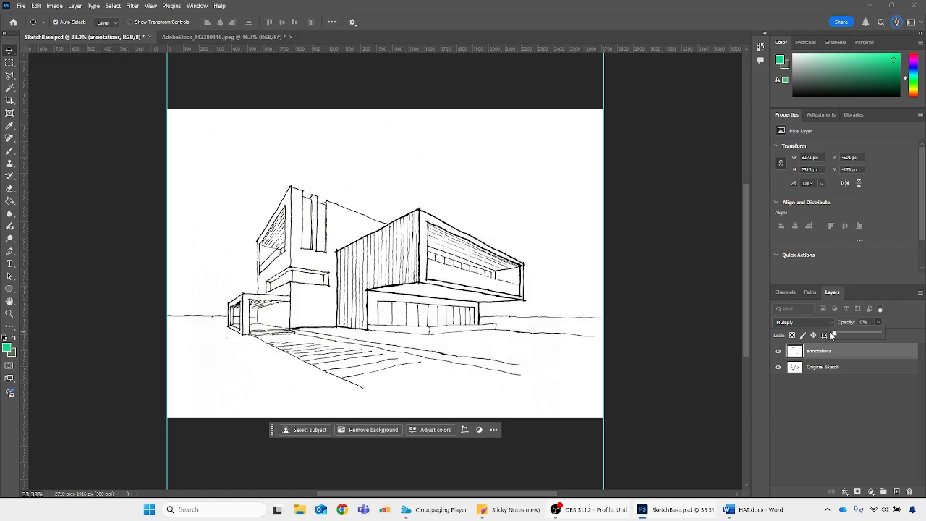
drag(842, 334, 857, 334)
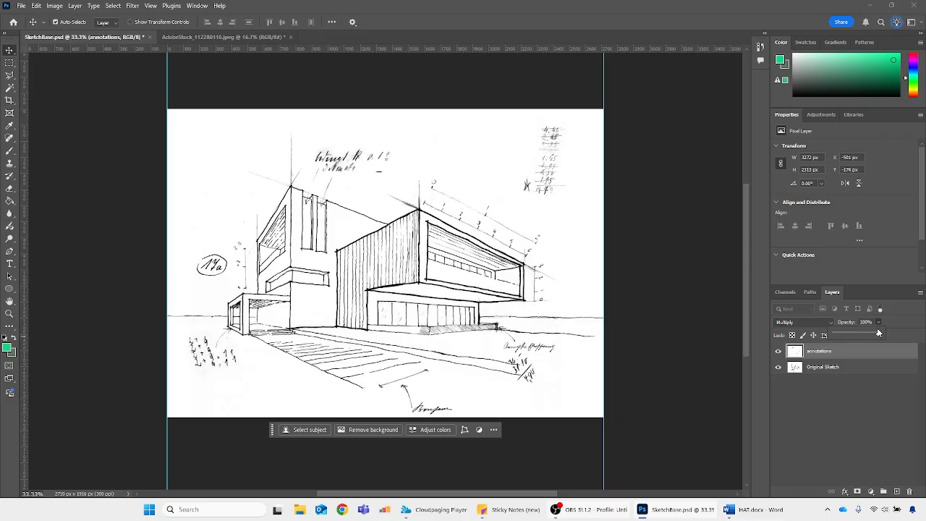
drag(844, 335, 832, 334)
text(70)
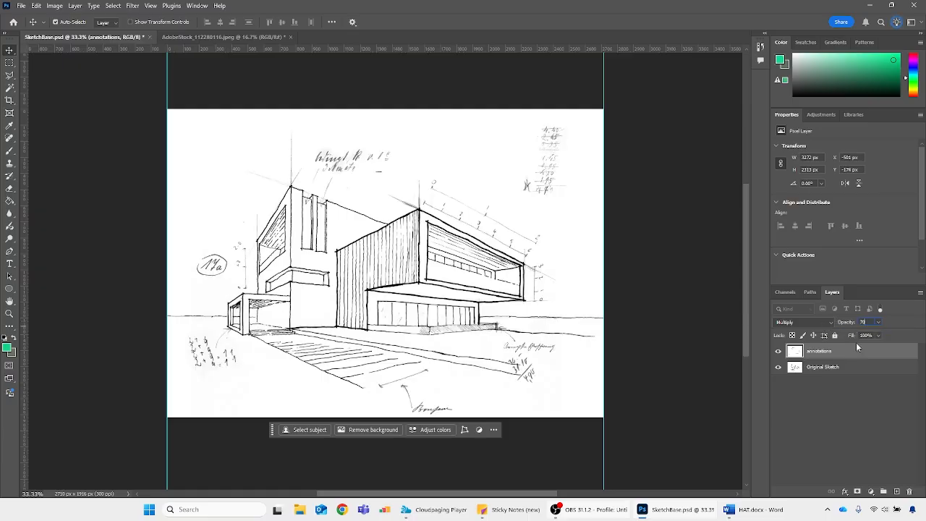
click(839, 367)
click(844, 354)
Open Graph_Paper.jpeg from the 2526_Photomontage folder
click(21, 5)
click(36, 27)
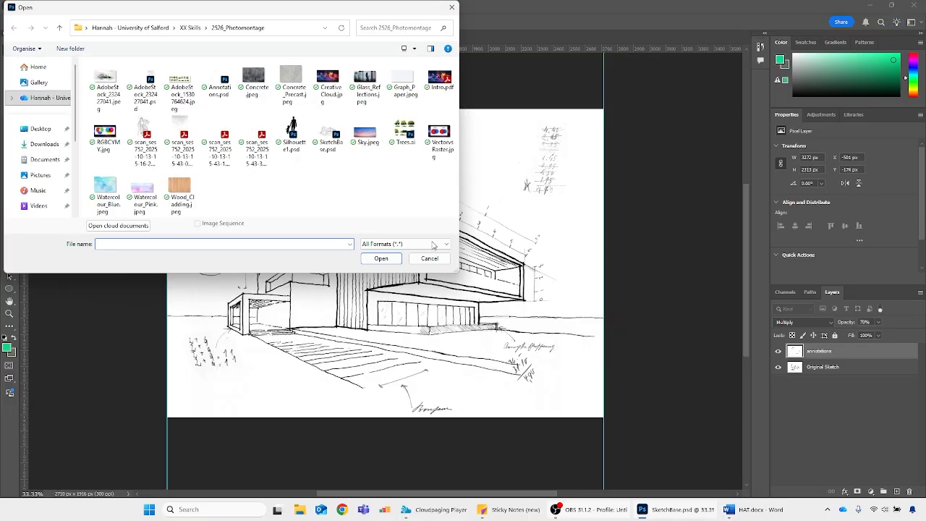
double_click(398, 79)
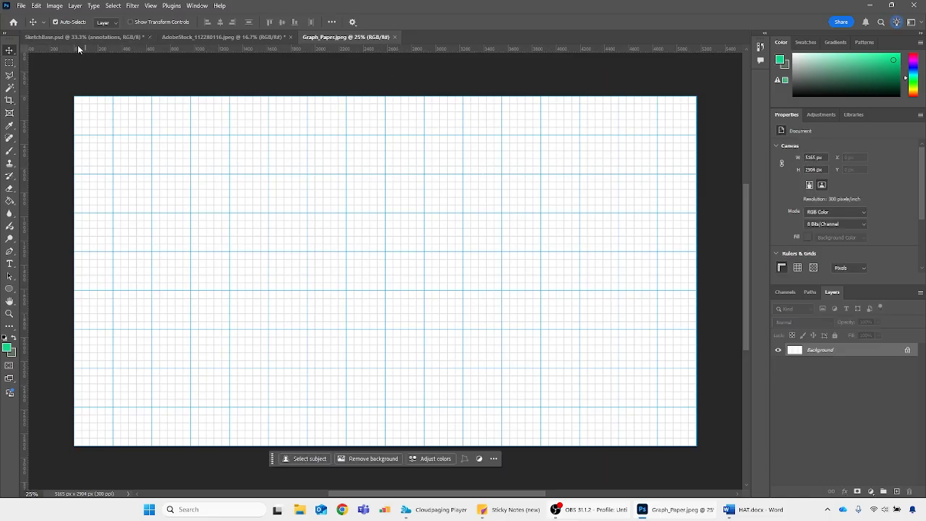
Duplicate the graph paper's Background layer into SketchBase.psd and switch to that document
right_click(862, 348)
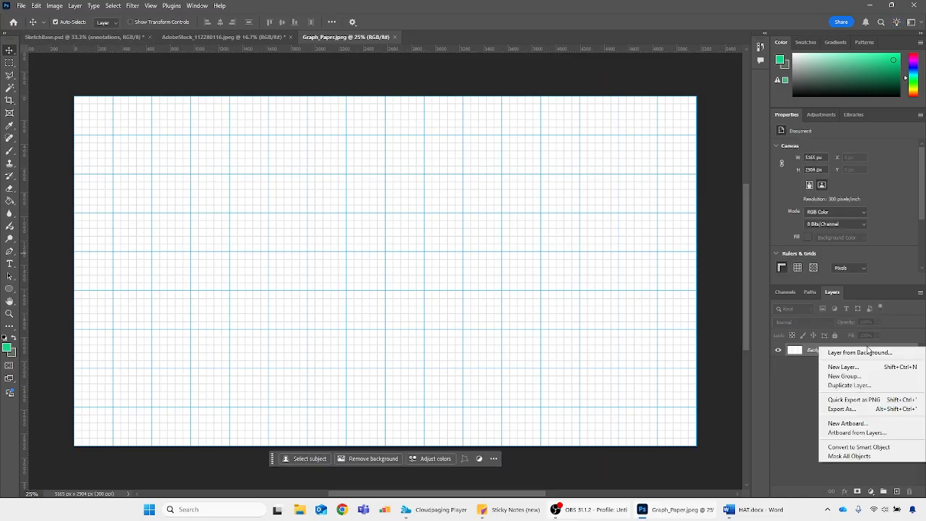
click(878, 383)
click(457, 178)
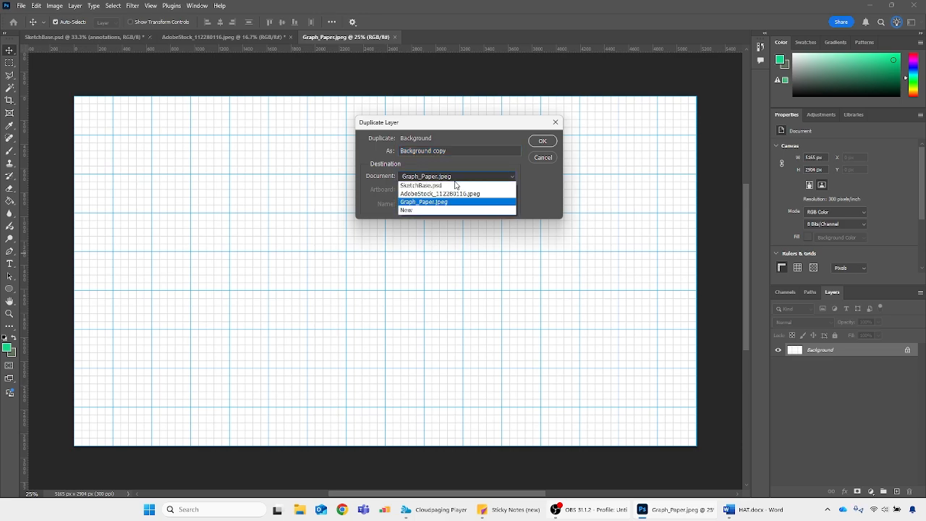
click(436, 185)
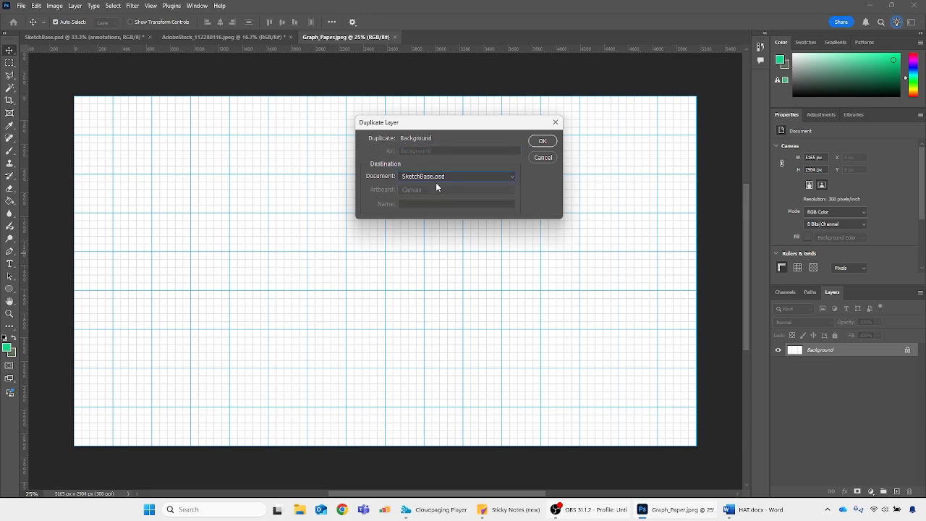
click(544, 142)
click(102, 38)
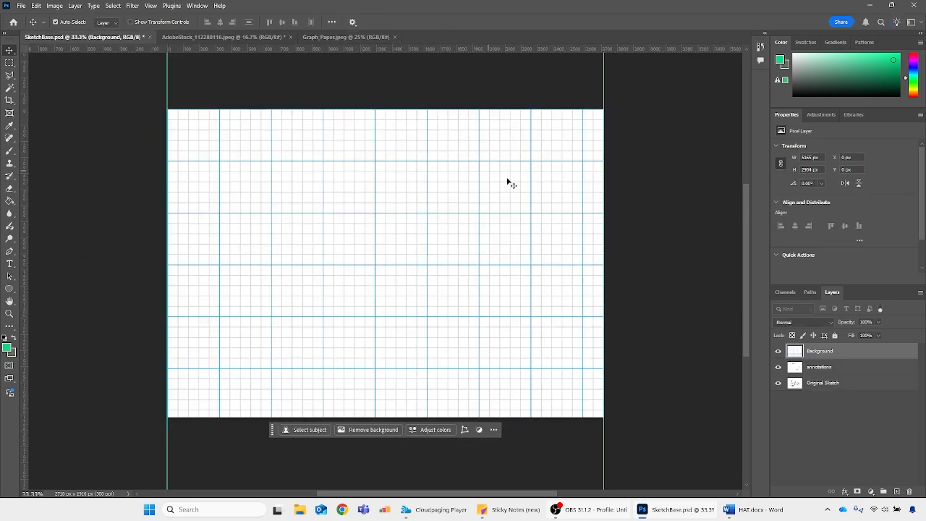
Scale the graph paper layer down proportionally to 1916 px high so it matches the canvas height, and apply the transform
key(ctrl+t)
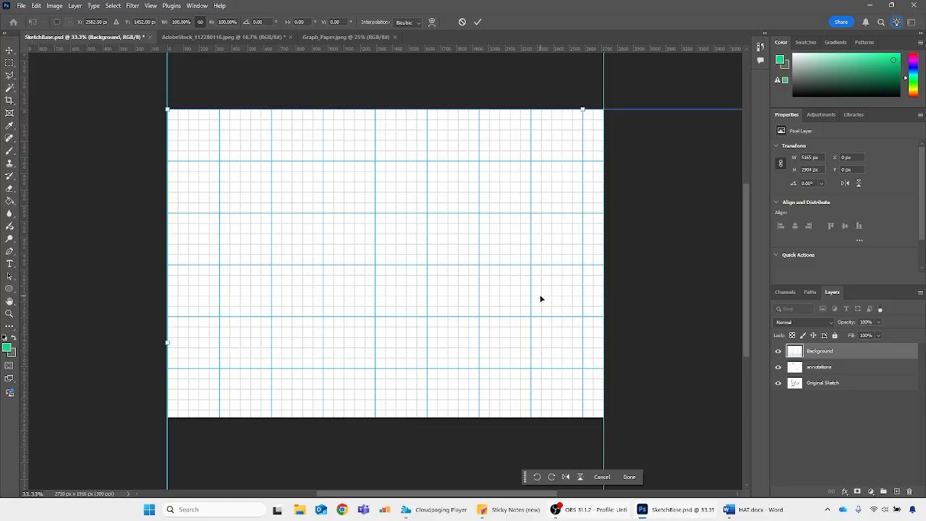
key(ctrl+minus)
key(ctrl+minus)
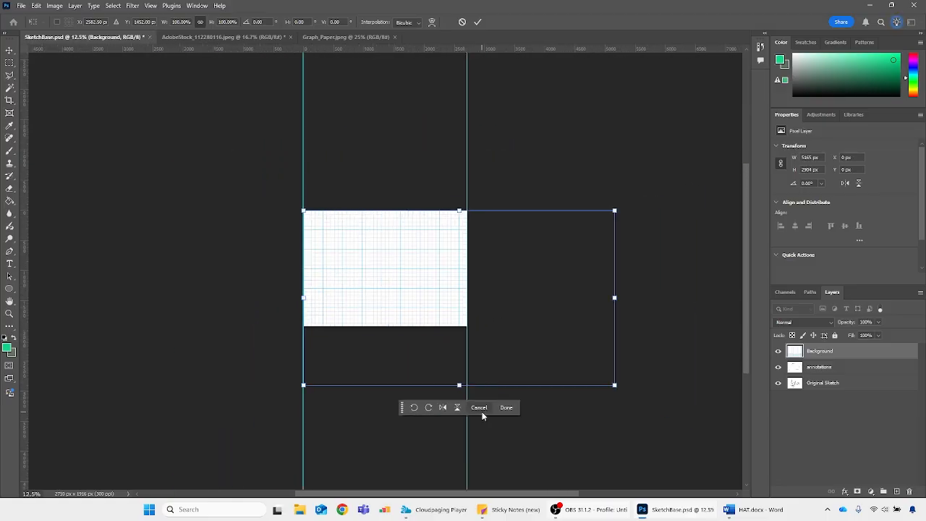
key(ctrl+plus)
key(ctrl+plus)
key(ctrl+minus)
key(ctrl+minus)
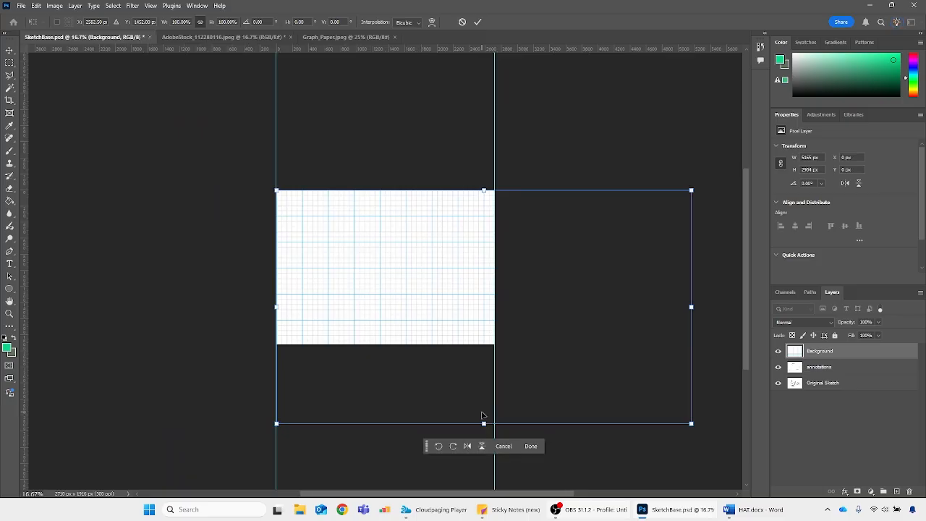
key(ctrl+plus)
key(ctrl+plus)
key(ctrl+minus)
key(ctrl+minus)
drag(483, 423, 355, 293)
mouse_move(300, 273)
mouse_down()
mouse_move(366, 282)
mouse_move(341, 271)
mouse_move(357, 273)
mouse_move(299, 273)
mouse_move(307, 269)
mouse_up()
key(Return)
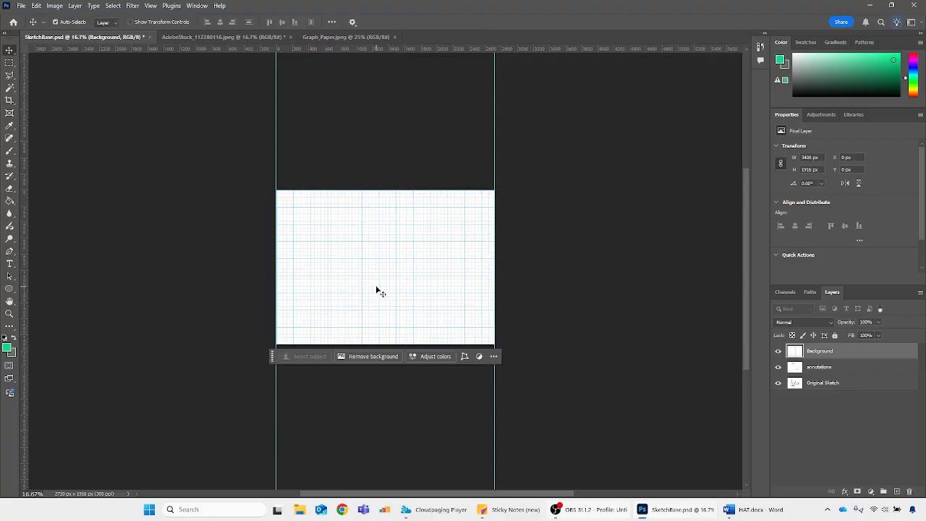
Set the graph paper layer's blending mode to Multiply and close Graph_Paper.jpeg
key(ctrl+plus)
key(ctrl+plus)
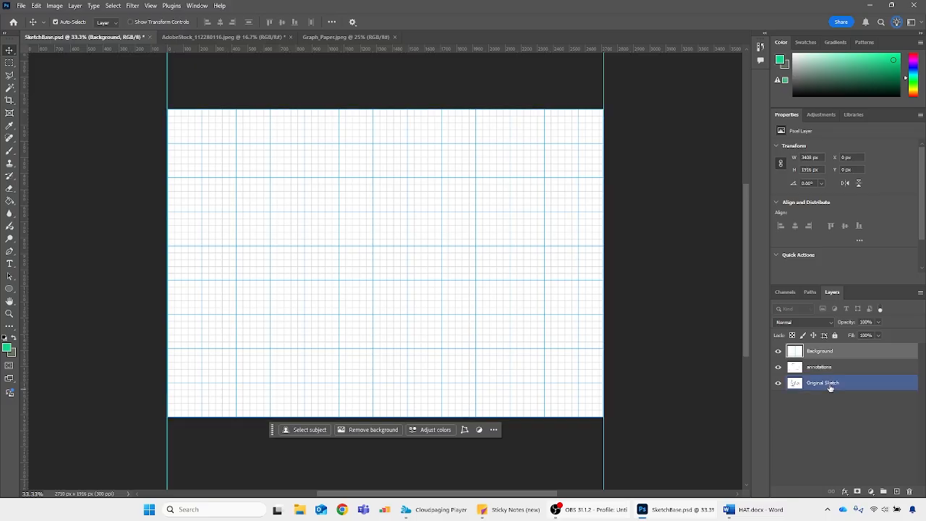
click(807, 323)
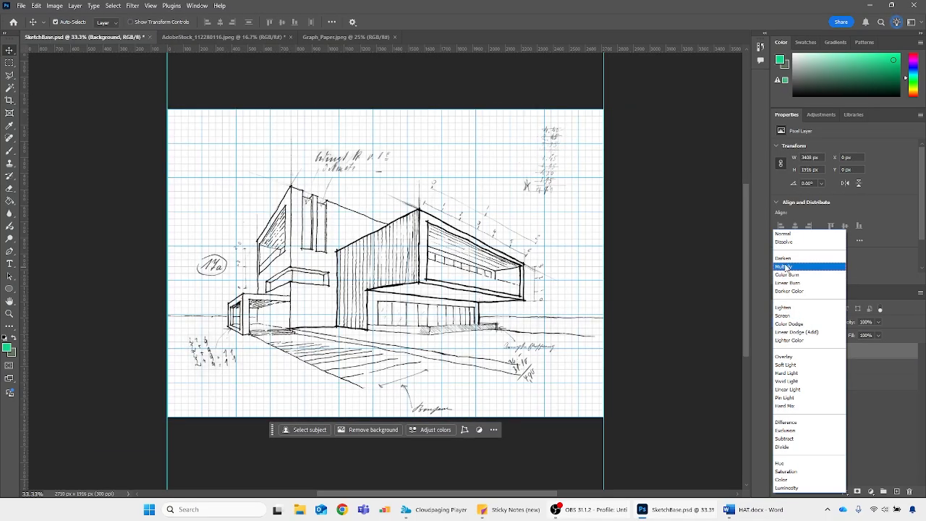
click(786, 267)
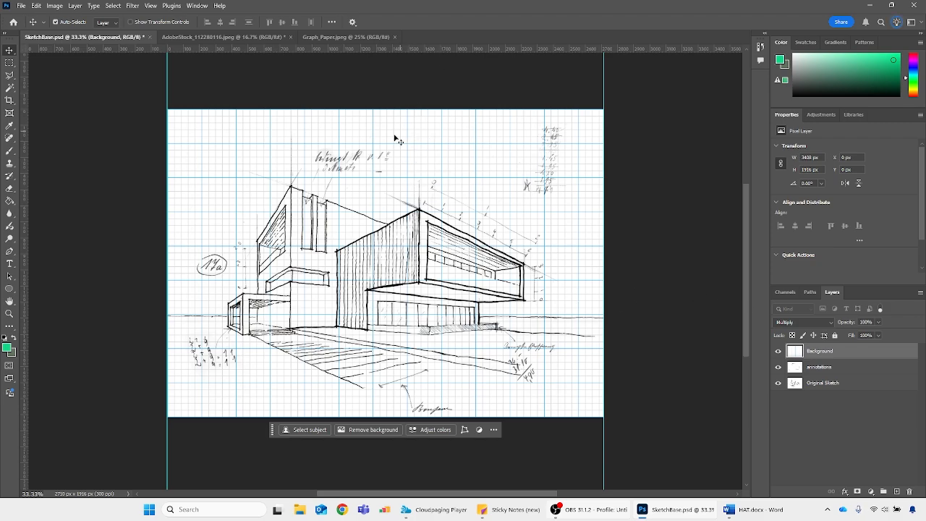
click(395, 36)
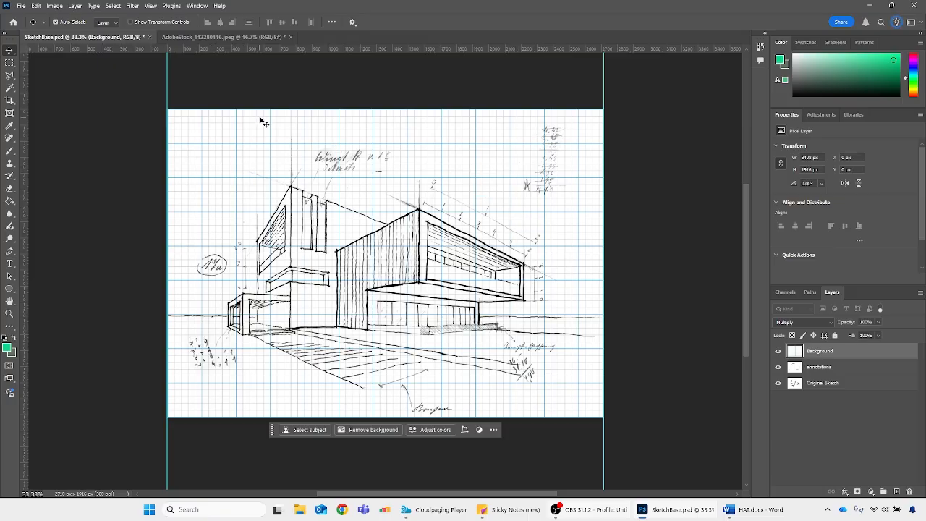
Switch to the AdobeStock_112280116.jpeg photo and add a Black & White adjustment layer above its Background
click(209, 38)
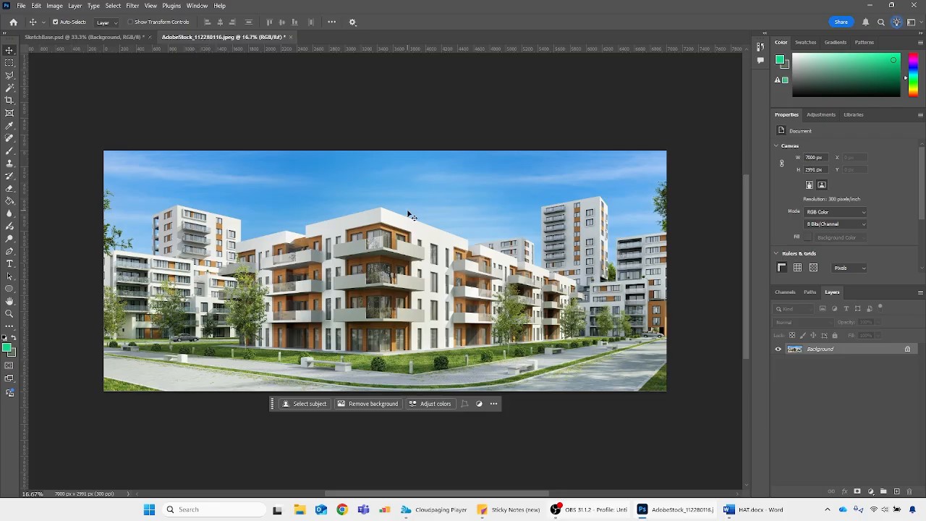
click(87, 37)
click(218, 35)
click(872, 492)
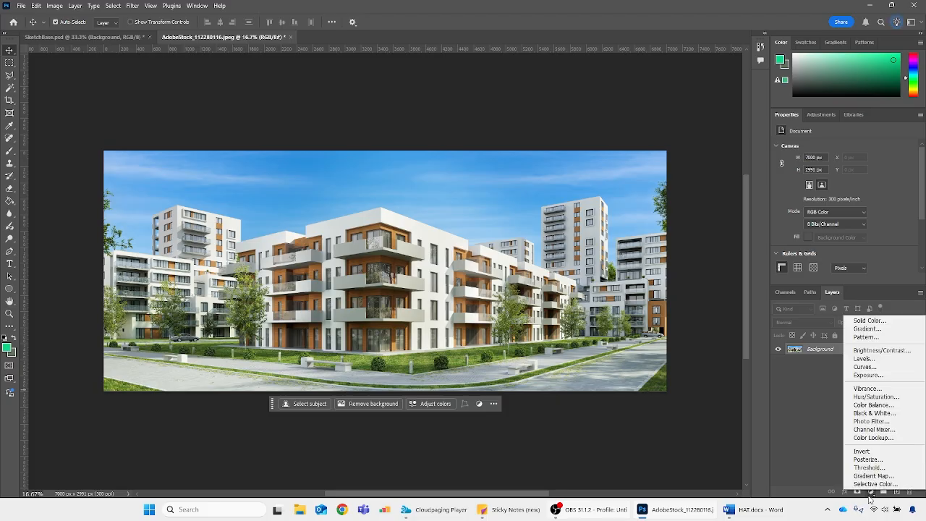
click(870, 413)
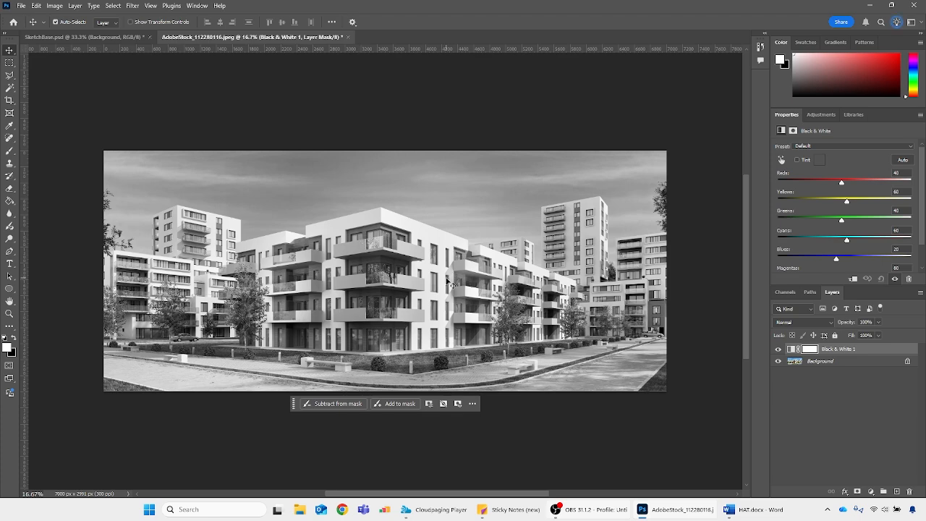
Hide and show the Black & White adjustment layer to compare the greyscale photo with the colour original
click(779, 349)
click(778, 350)
click(778, 349)
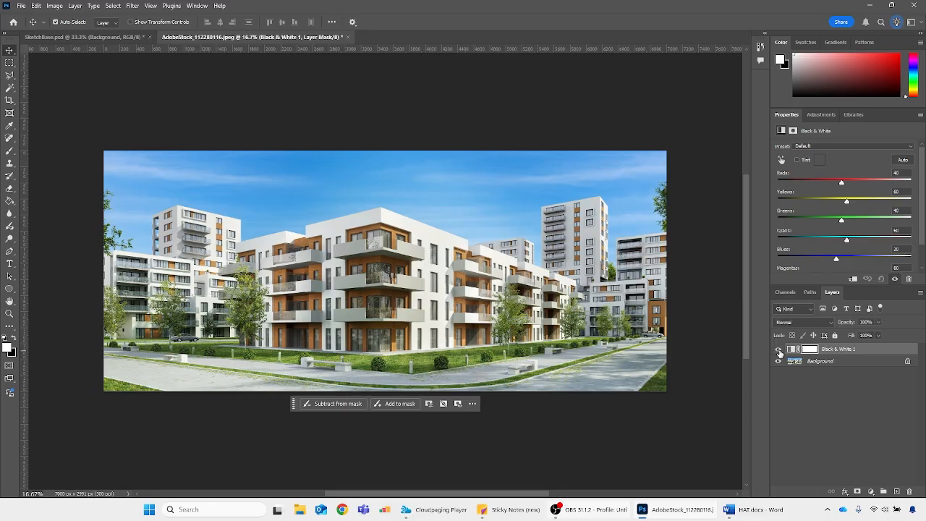
click(779, 349)
click(778, 350)
click(778, 350)
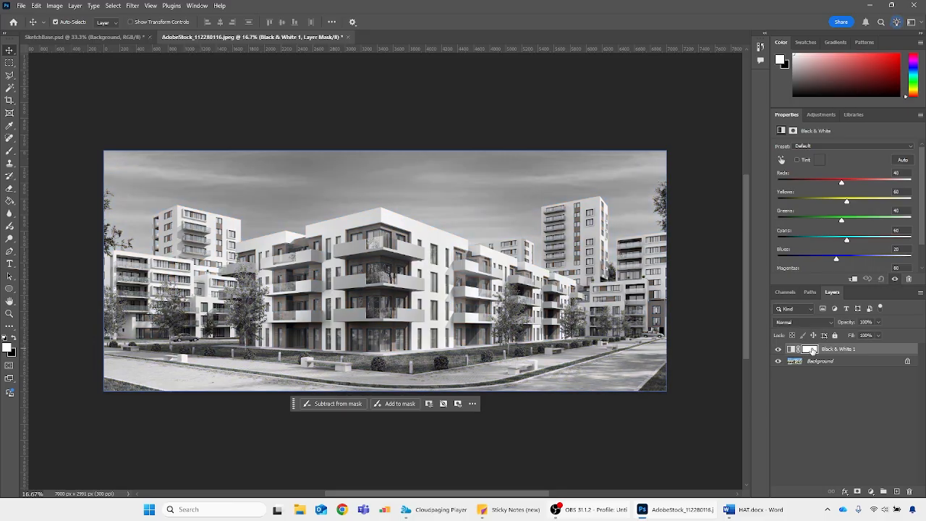
Paint black on the Black & White layer's mask over the central apartment building with an enlarged brush to restore its colour
click(810, 349)
key(b)
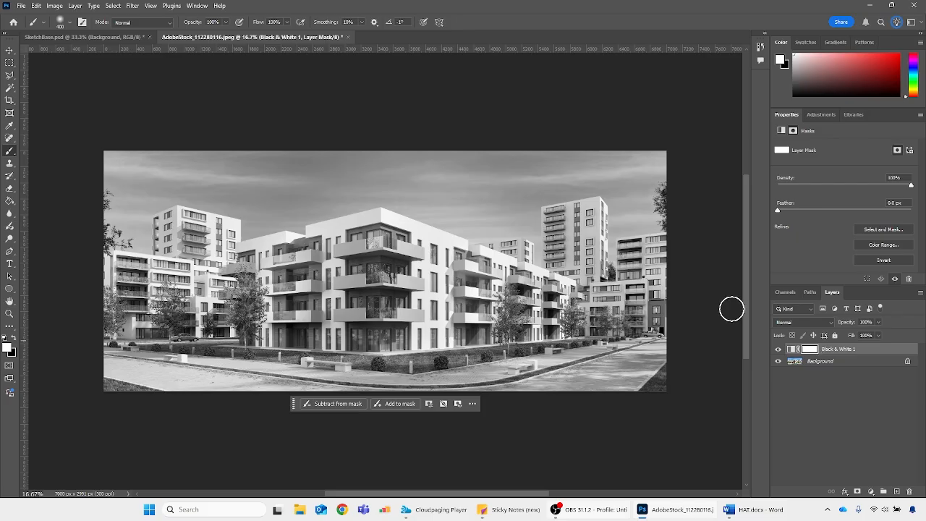
key(x)
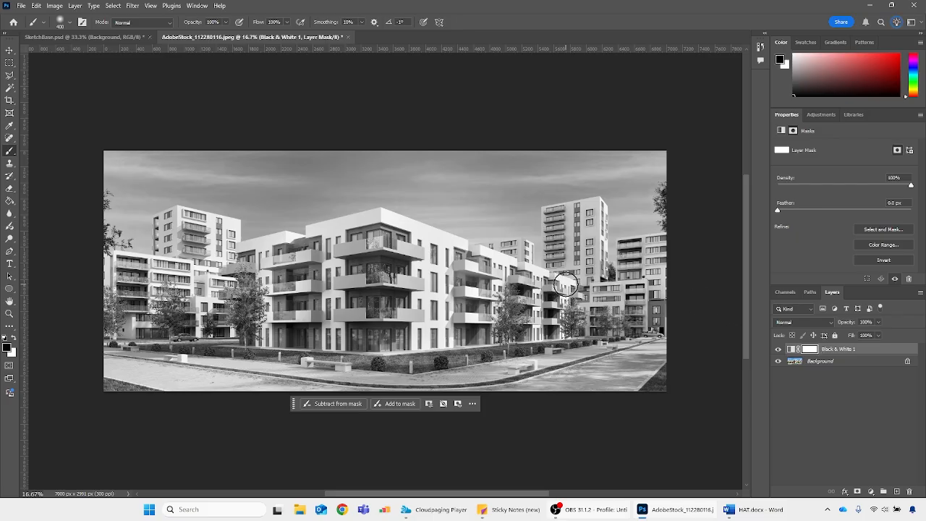
mouse_move(593, 292)
mouse_down()
mouse_move(447, 259)
mouse_move(379, 220)
mouse_move(243, 259)
mouse_move(226, 316)
mouse_move(291, 272)
mouse_move(319, 279)
mouse_up()
key(bracketright)
key(bracketright)
key(bracketright)
key(bracketright)
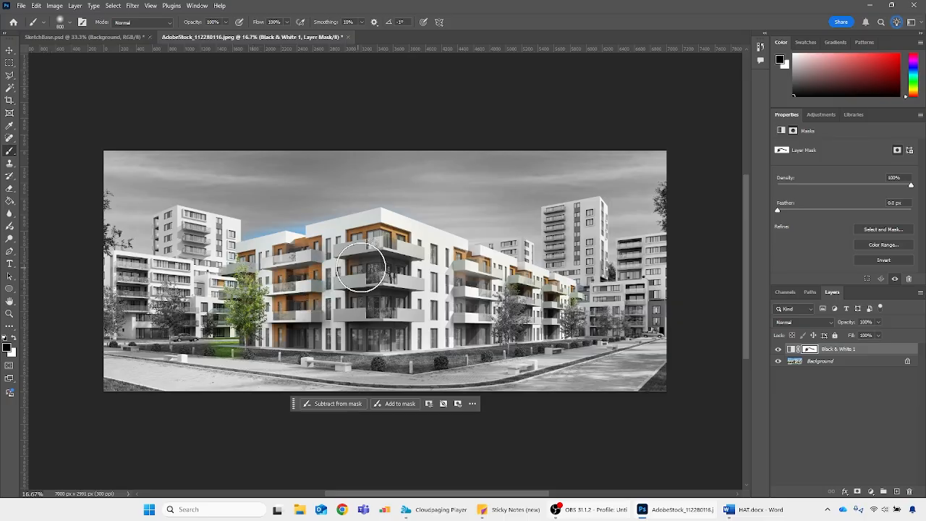
mouse_move(292, 324)
mouse_down()
mouse_move(432, 333)
mouse_move(406, 275)
mouse_move(470, 269)
mouse_move(554, 304)
mouse_move(545, 316)
mouse_move(413, 315)
mouse_move(546, 316)
mouse_move(397, 340)
mouse_move(443, 341)
mouse_move(377, 340)
mouse_up()
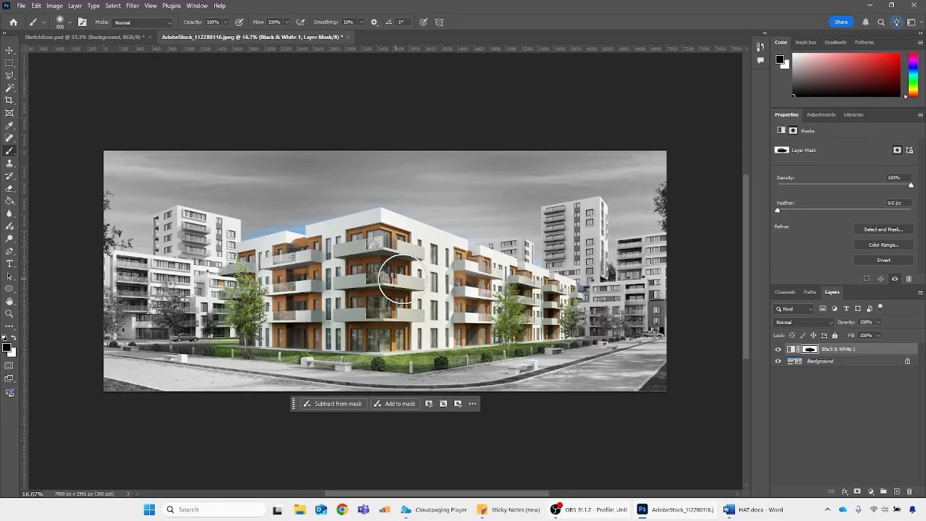
Toggle the Black & White layer's visibility to check the masked colour area against the original photo
click(779, 350)
click(779, 349)
click(779, 349)
click(779, 349)
Try deleting the Black & White adjustment layer and undo the deletion
click(791, 350)
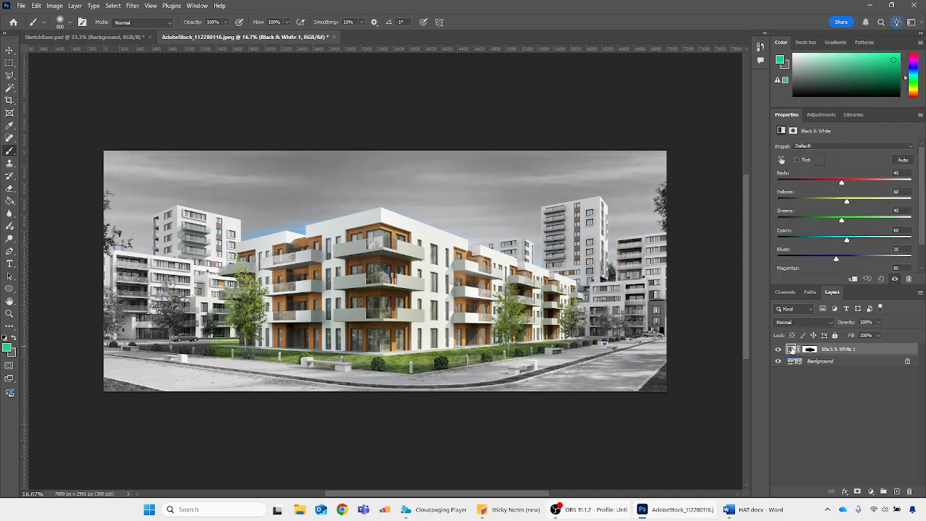
click(910, 491)
click(425, 189)
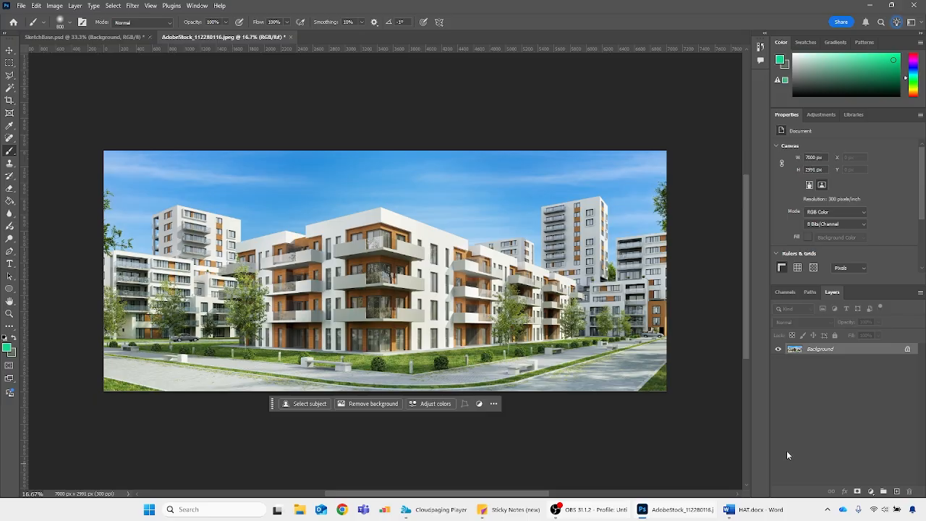
key(ctrl+z)
Compare the photo with and without the Black & White layer again, selecting the layer's mask
click(779, 350)
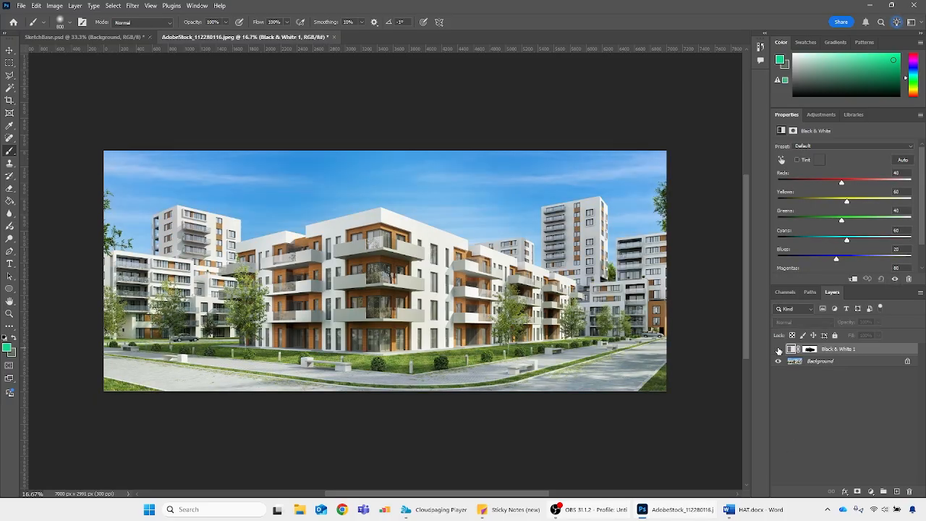
click(779, 351)
click(779, 350)
click(778, 350)
click(810, 350)
click(779, 350)
click(778, 350)
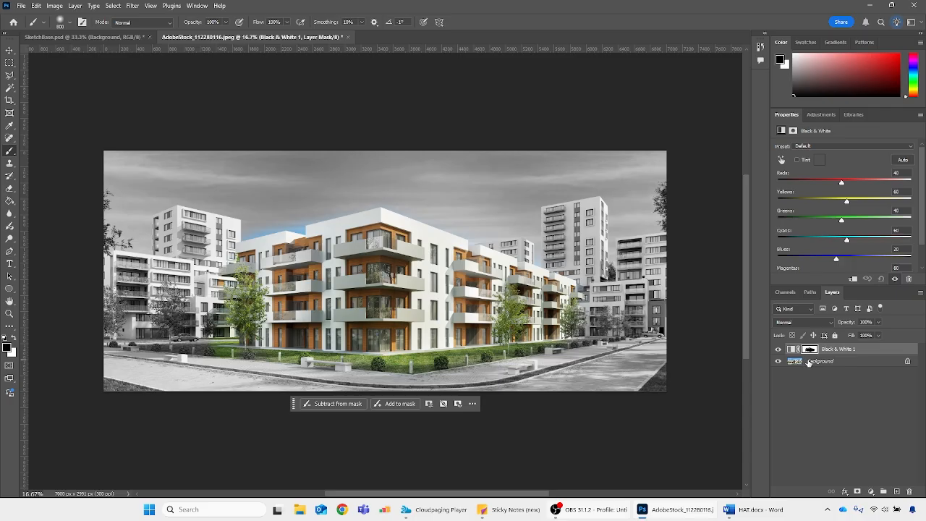
Reset the Black & White layer's mask to white and delete the adjustment layer from the photo
click(810, 349)
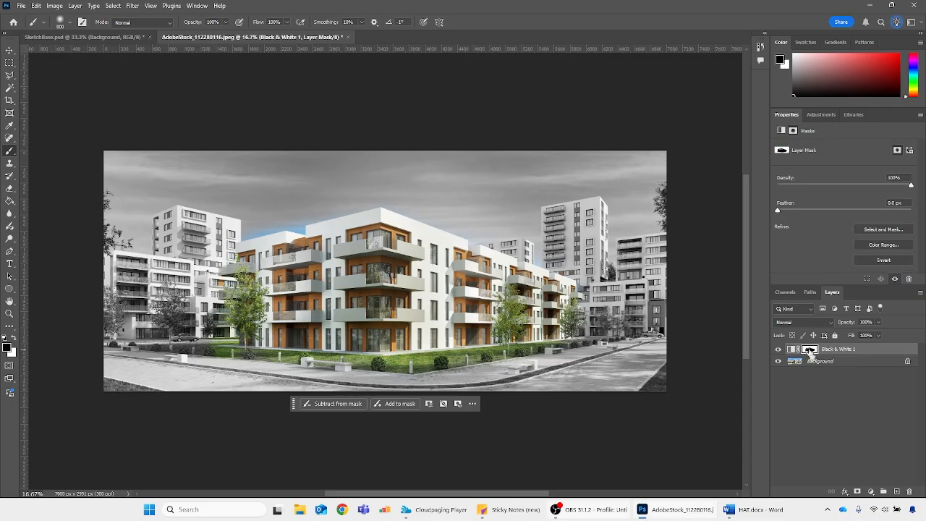
key(ctrl+i)
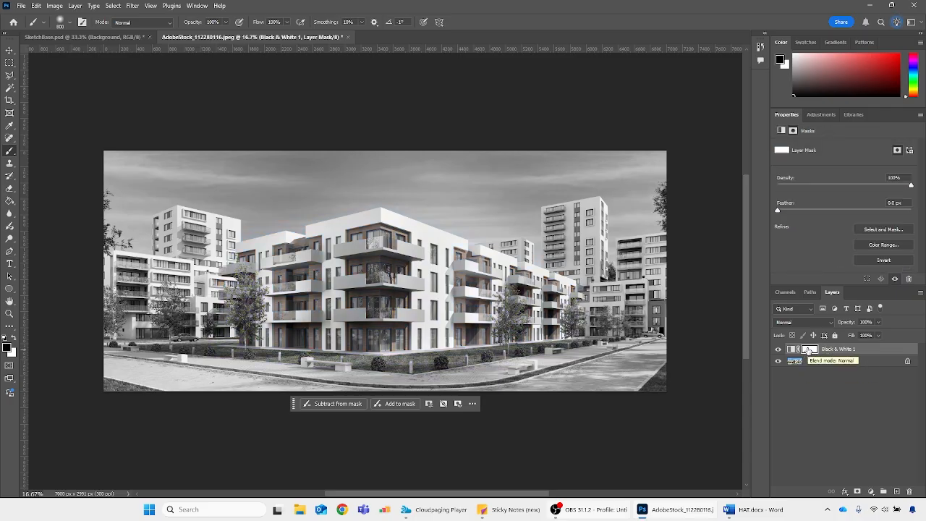
click(792, 349)
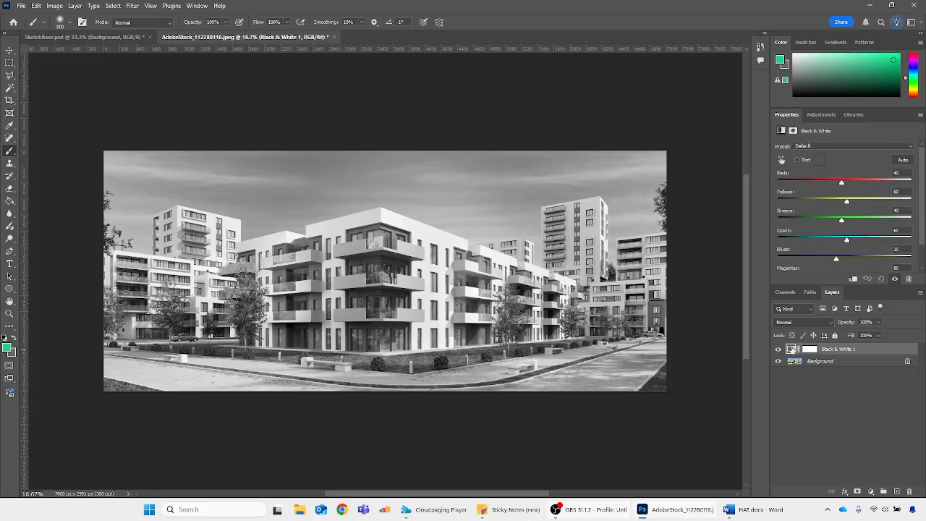
click(914, 492)
click(408, 190)
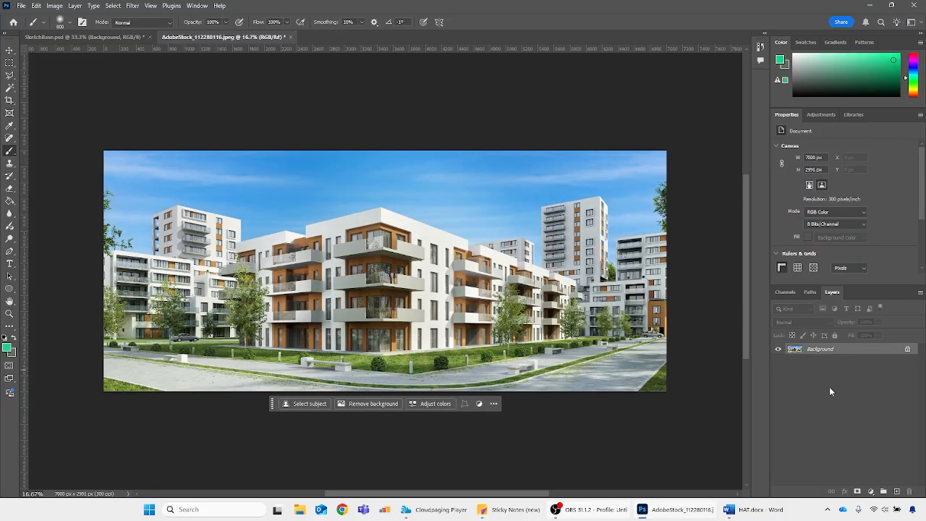
Add a Hue/Saturation adjustment layer above the photo and try a saturation of -35 with a lightness of +38
click(883, 494)
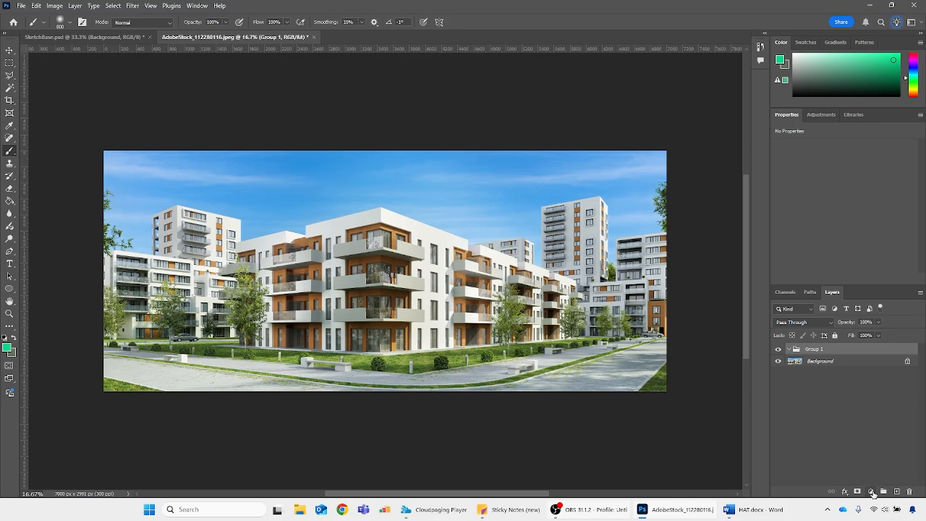
key(ctrl+z)
click(872, 493)
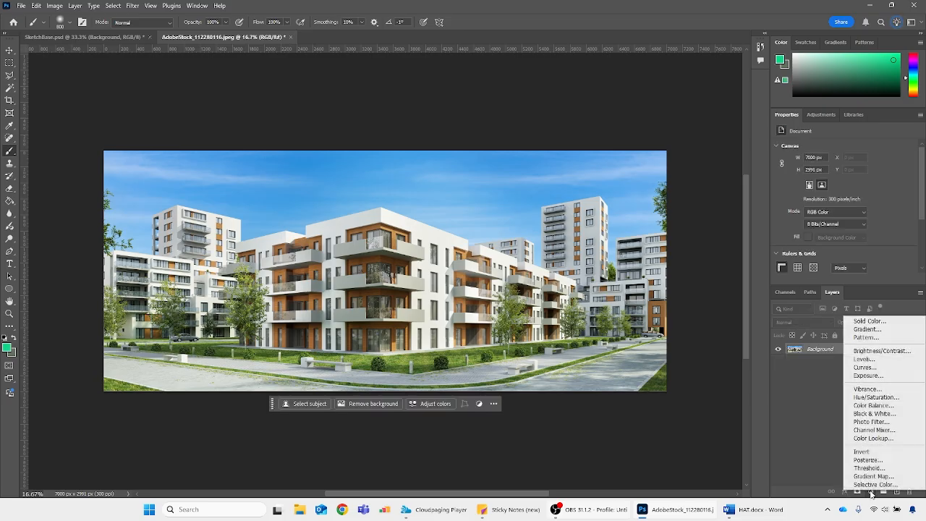
click(872, 399)
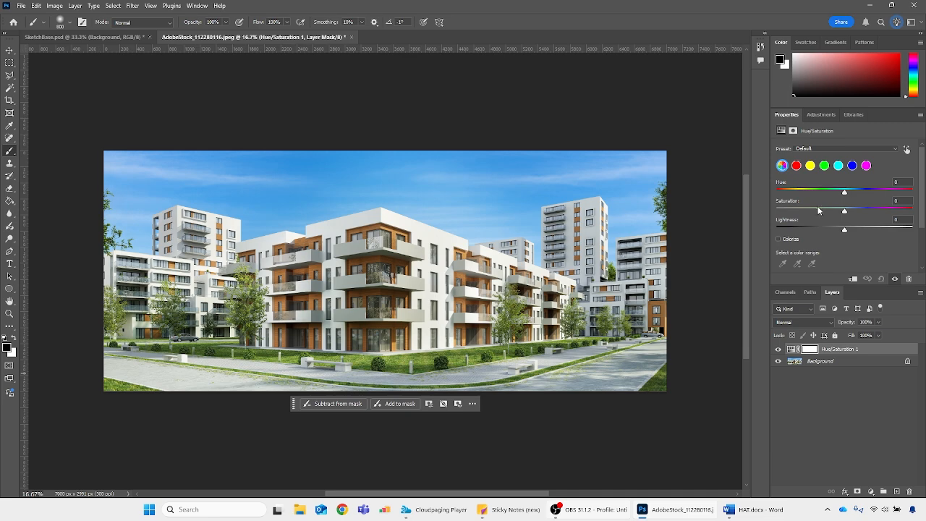
drag(844, 210, 800, 214)
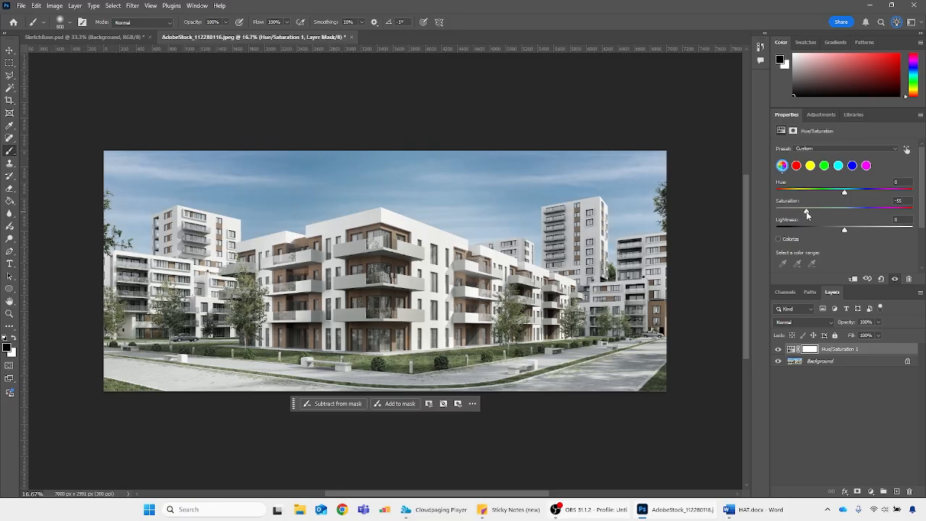
drag(808, 212, 776, 213)
drag(813, 214, 870, 231)
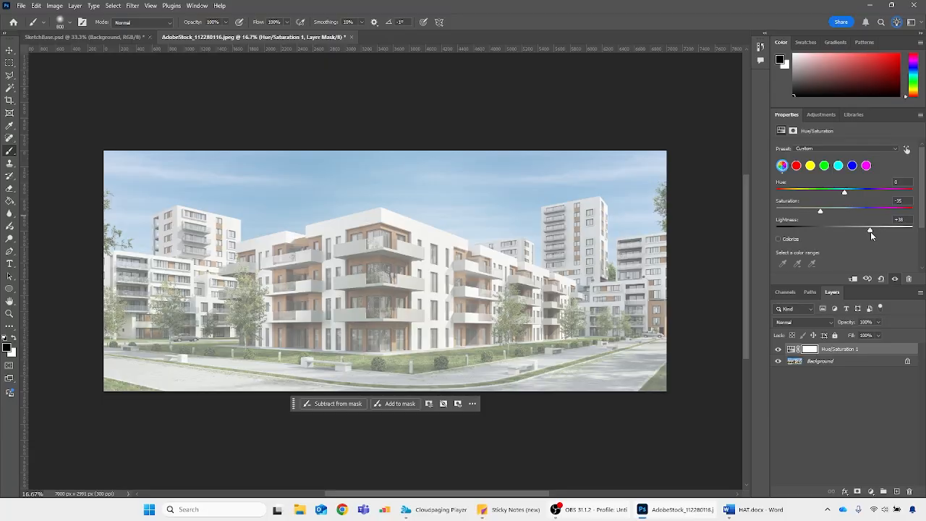
Reset the saturation and lightness to 0, try a hue shift of -147, and return the hue to 0
key(ctrl+z)
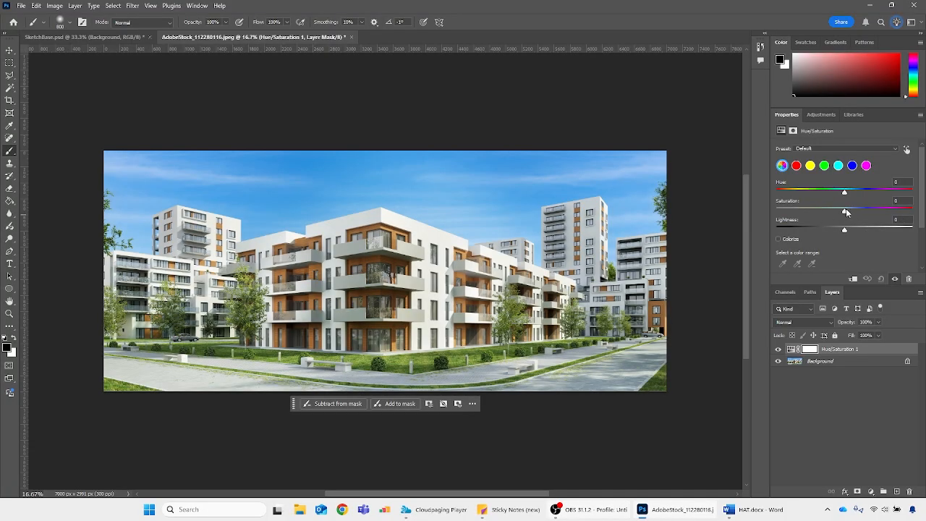
mouse_move(846, 213)
mouse_down()
mouse_move(785, 214)
mouse_move(845, 211)
mouse_up()
click(901, 200)
text(0)
click(844, 194)
drag(844, 194, 788, 193)
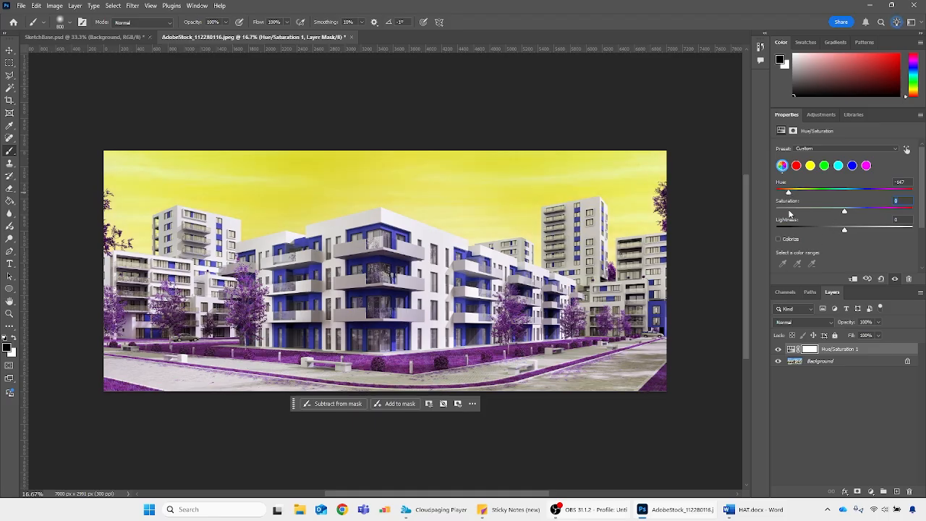
click(904, 181)
text(0)
Desaturate the photo fully with a saturation of -100, and delete the Hue/Saturation layer
drag(844, 211, 769, 210)
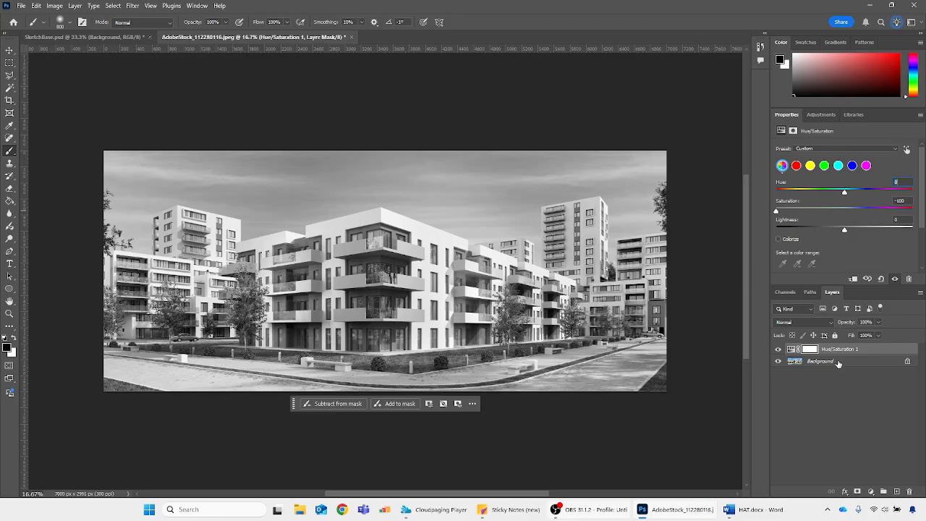
click(791, 350)
key(Delete)
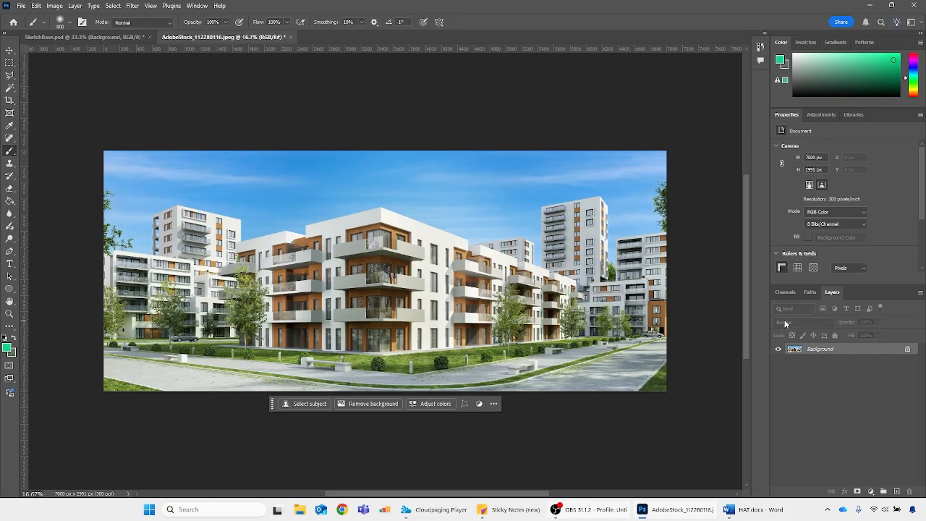
Switch to SketchBase.psd, add a new layer above Original Sketch, and fill it with a bright green
click(139, 34)
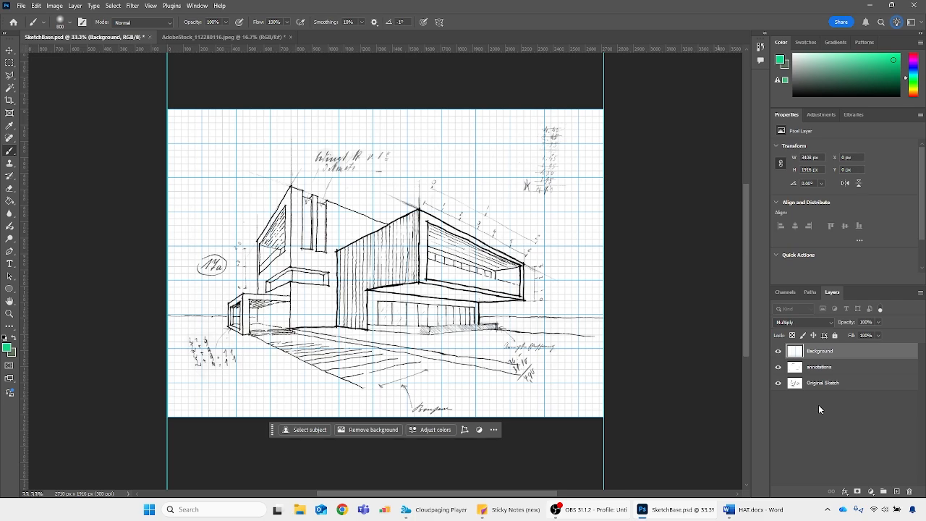
click(826, 383)
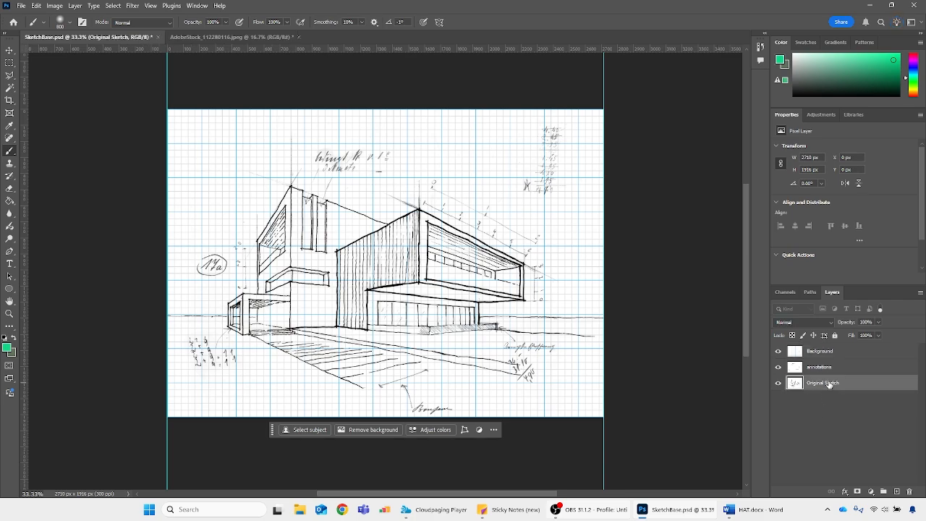
click(898, 493)
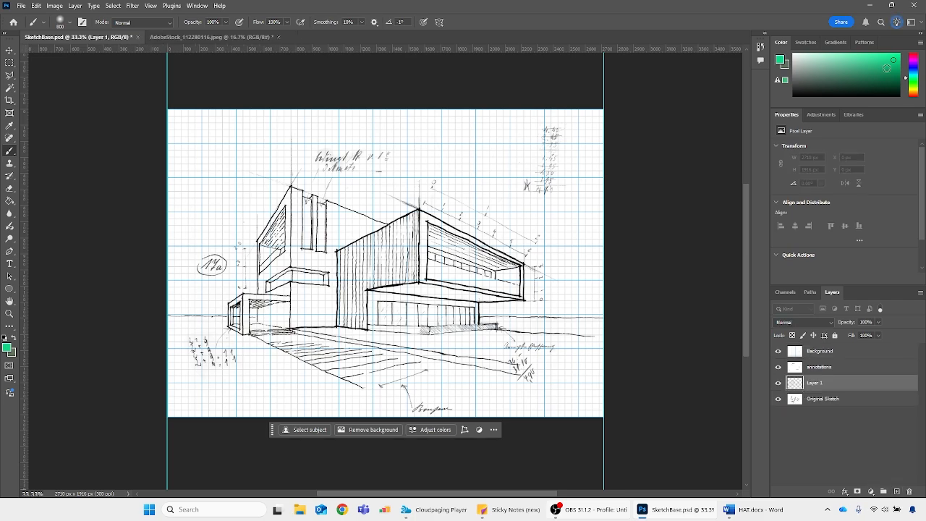
click(896, 56)
key(alt+BackSpace)
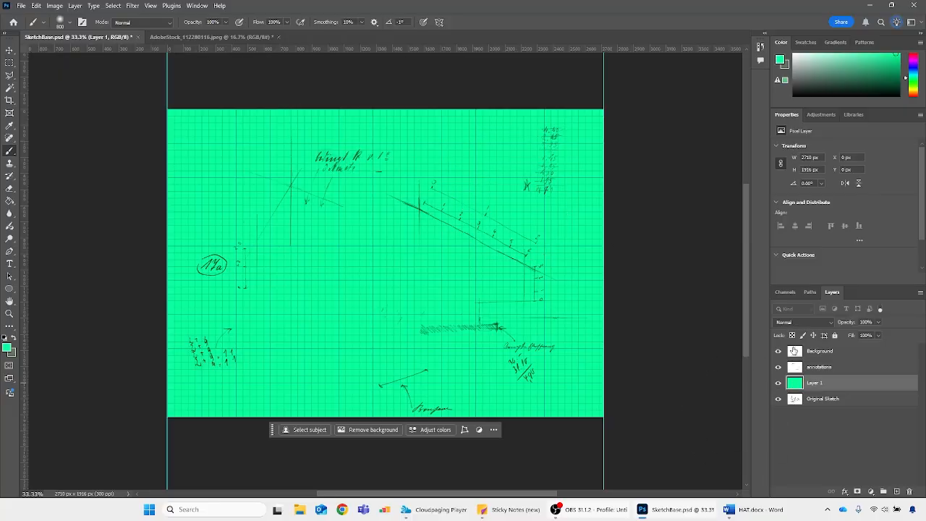
Add a Black & White adjustment layer above the graph paper layer named Background
click(794, 351)
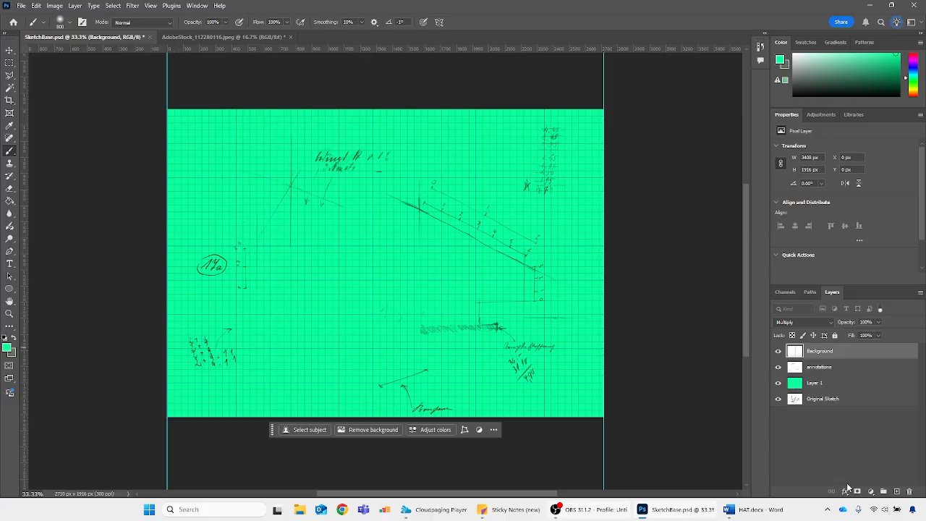
click(870, 494)
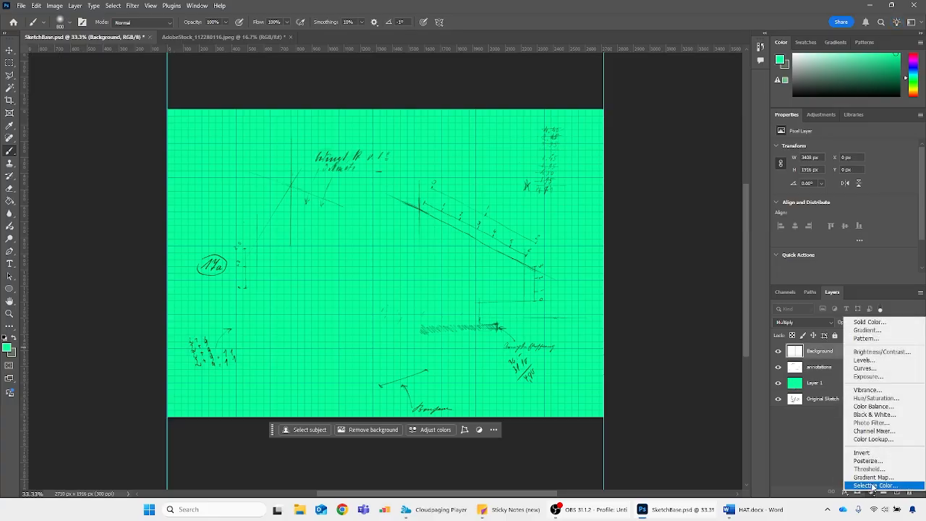
click(876, 416)
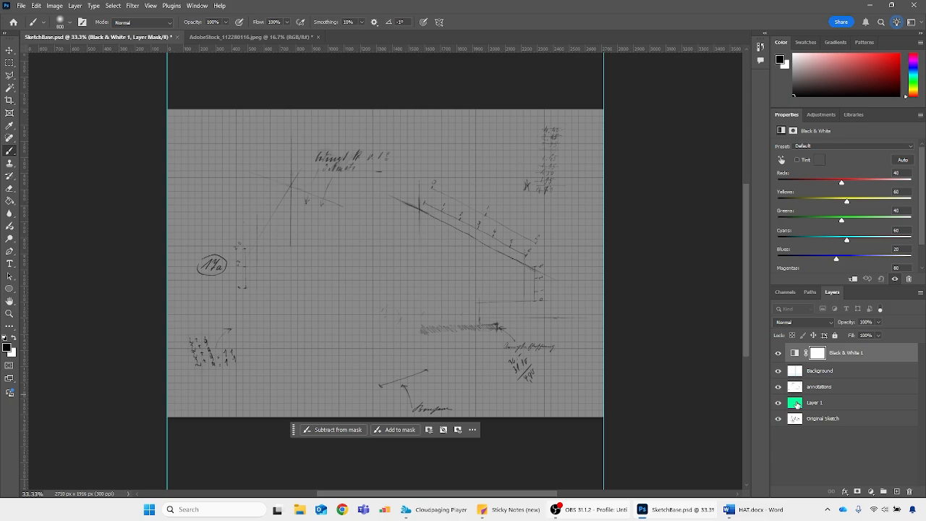
Clip the Black & White adjustment to the graph paper Background layer and delete the green-filled layer
click(796, 404)
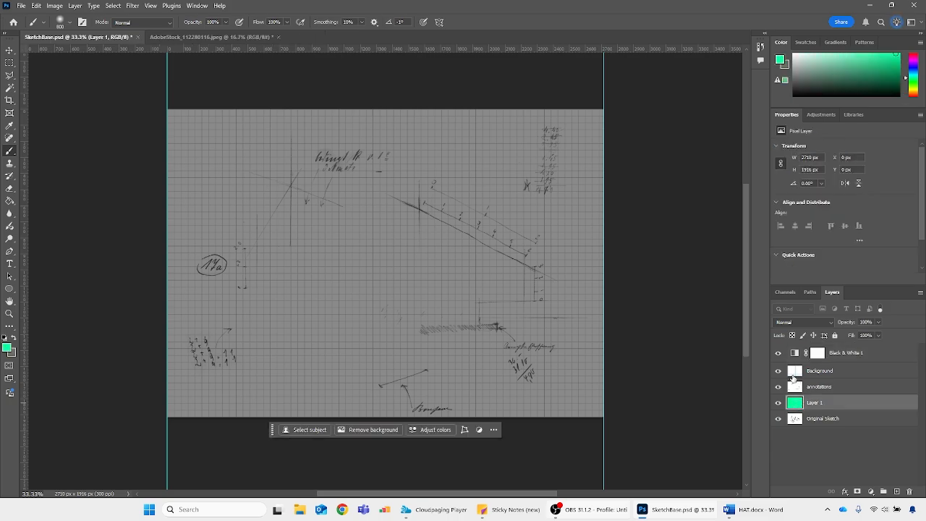
key(bracketleft)
key(bracketleft)
key(bracketleft)
key(bracketleft)
key(bracketleft)
click(779, 354)
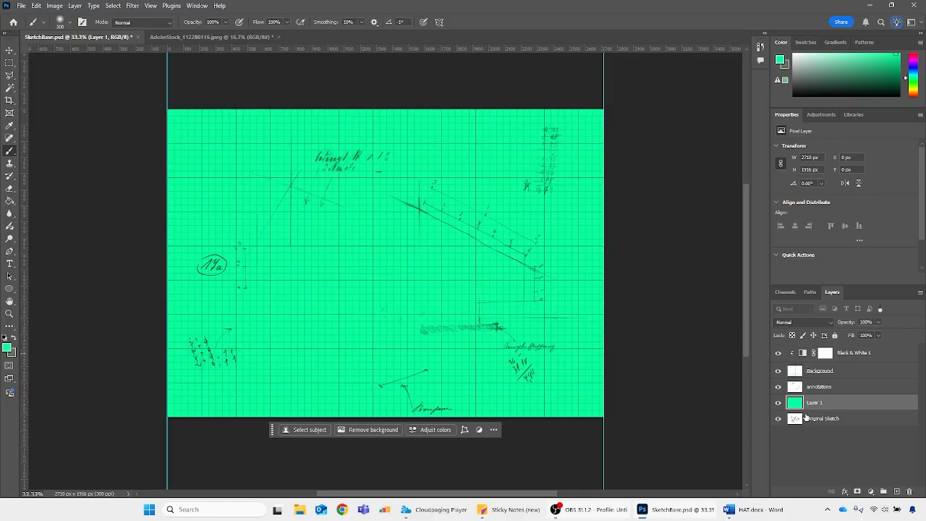
key(Delete)
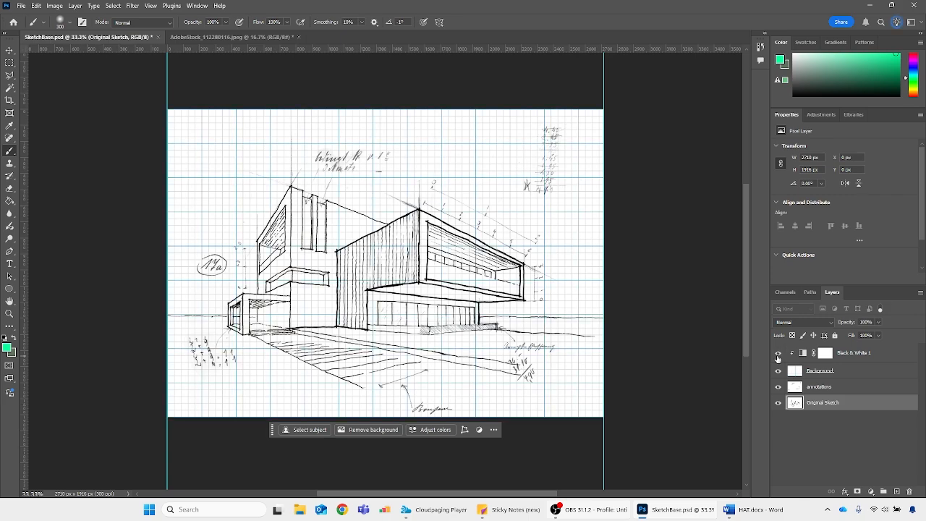
Try lowering the graph paper Background layer's opacity to 50% and 40%
click(870, 372)
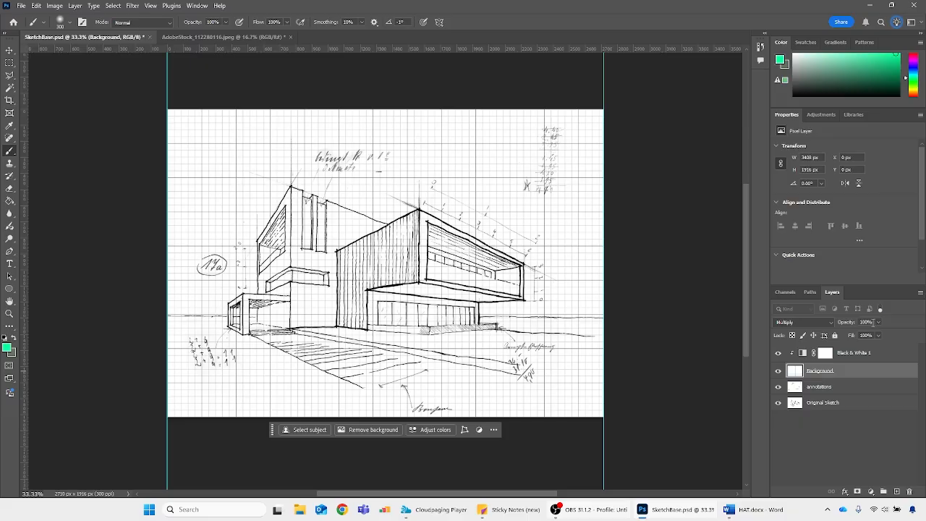
click(872, 322)
text(50)
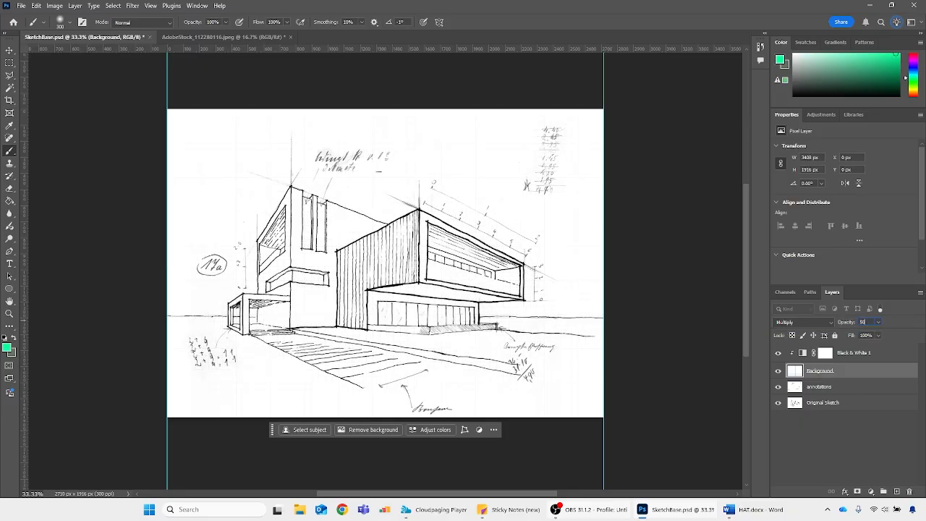
text(40)
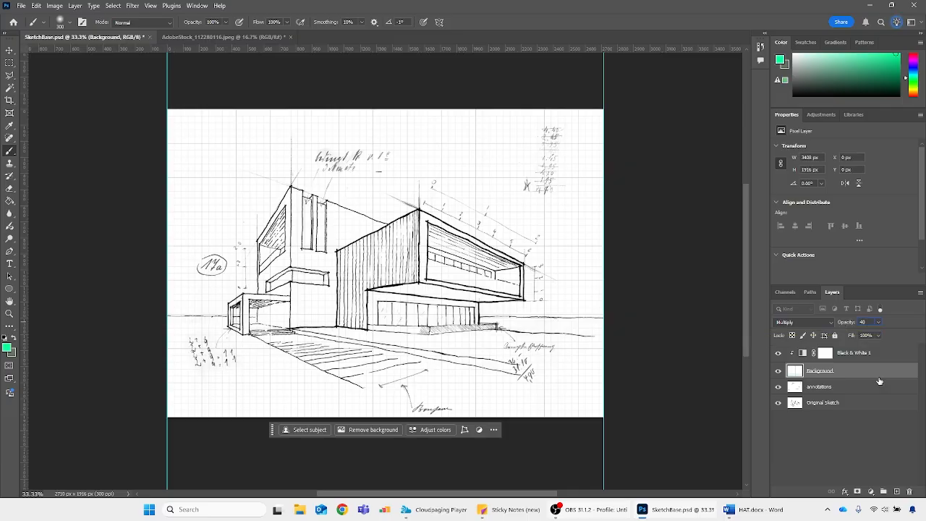
click(884, 357)
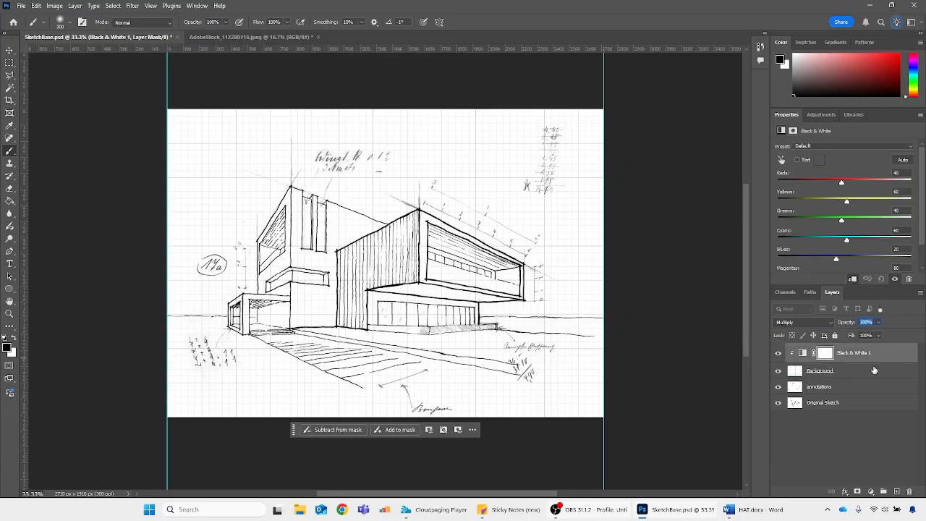
click(877, 370)
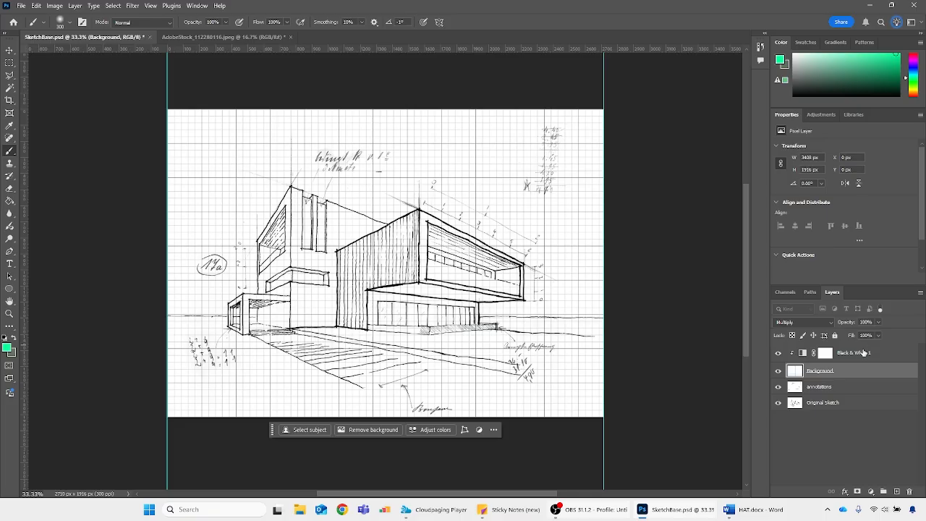
Set the graph paper Background layer's opacity to 40% and deselect all layers
click(842, 354)
click(821, 371)
click(867, 322)
text(40)
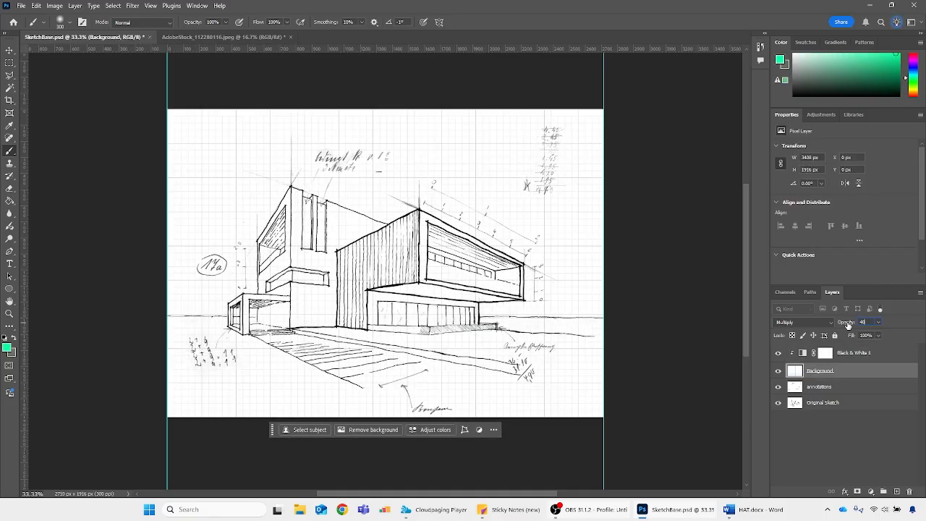
key(Return)
click(839, 438)
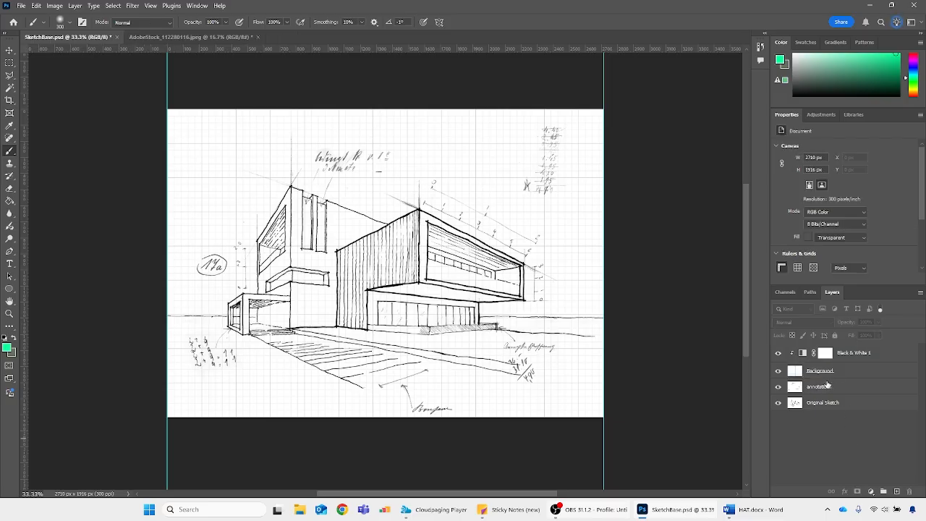
Select the Background layer together with its clipped Black & White adjustment and merge them into one layer
click(839, 371)
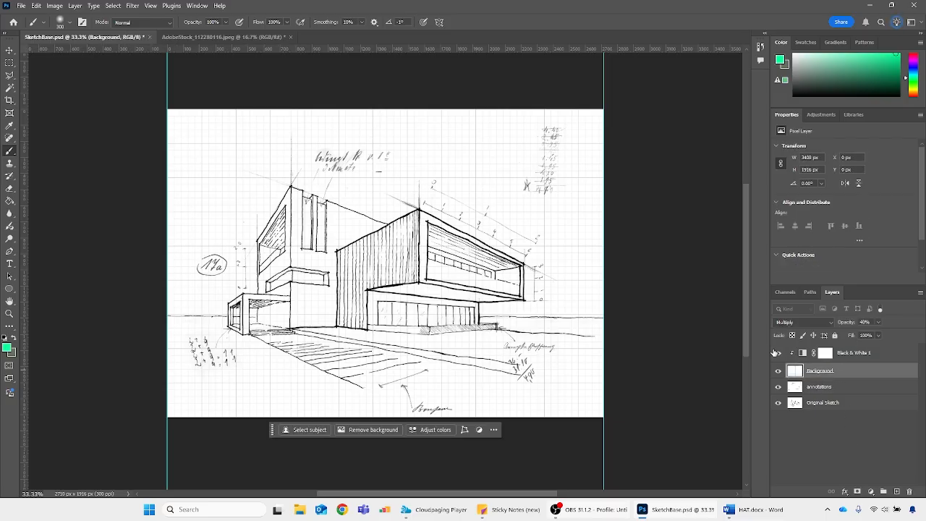
click(777, 352)
shift+click(889, 355)
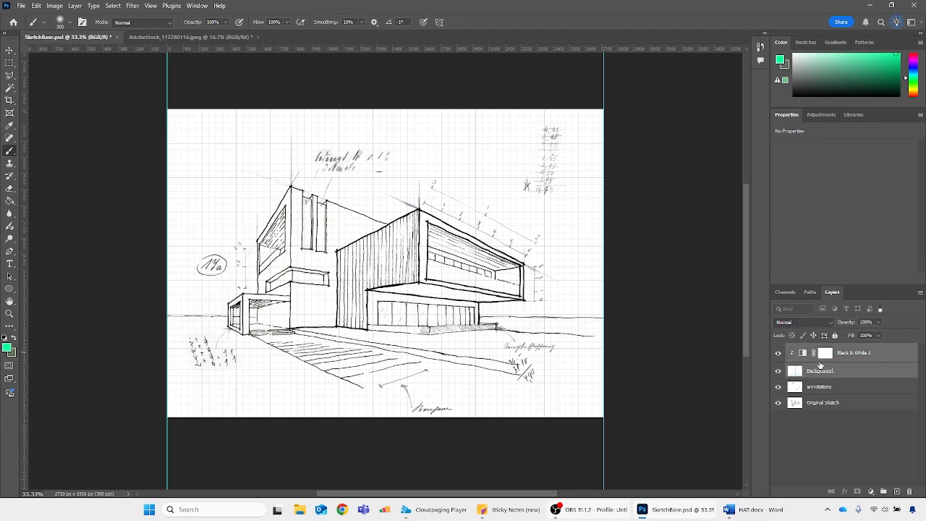
right_click(869, 370)
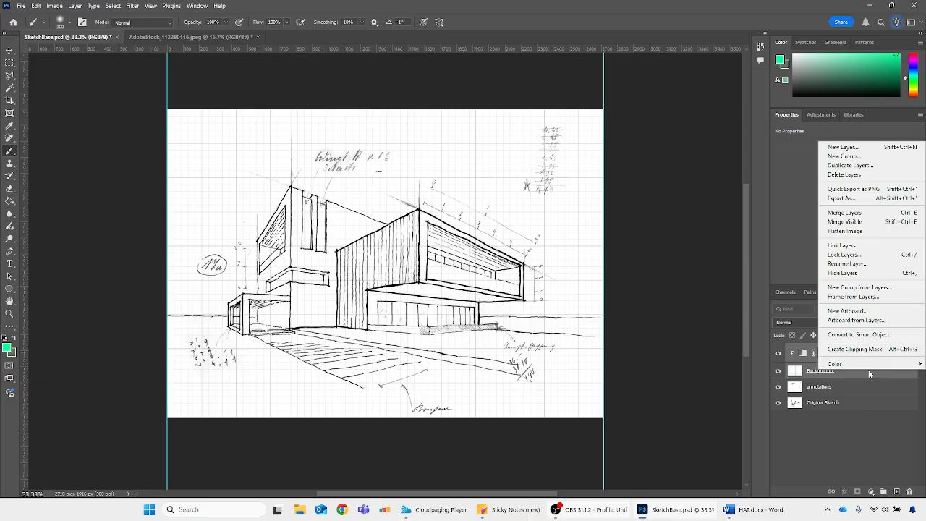
click(868, 213)
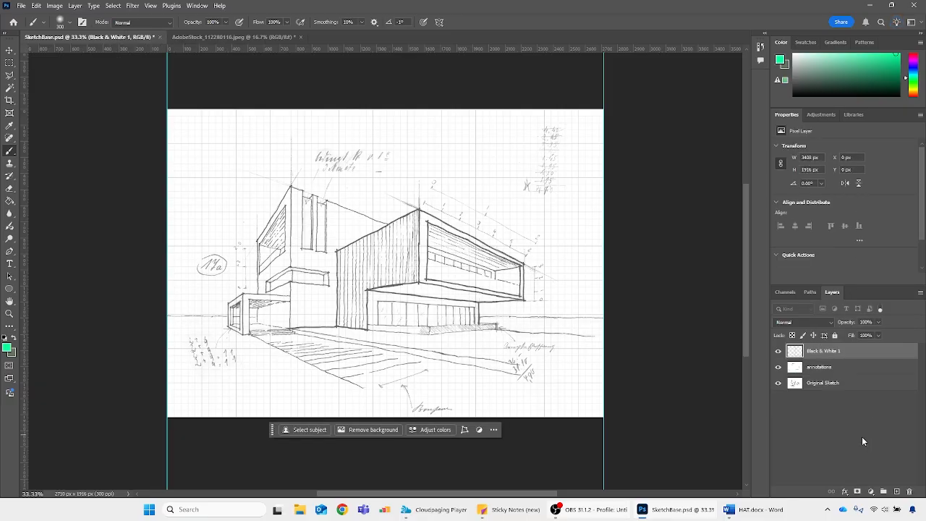
Rename the merged Black & White 1 layer as Graph Paper and toggle its visibility off and on
double_click(815, 353)
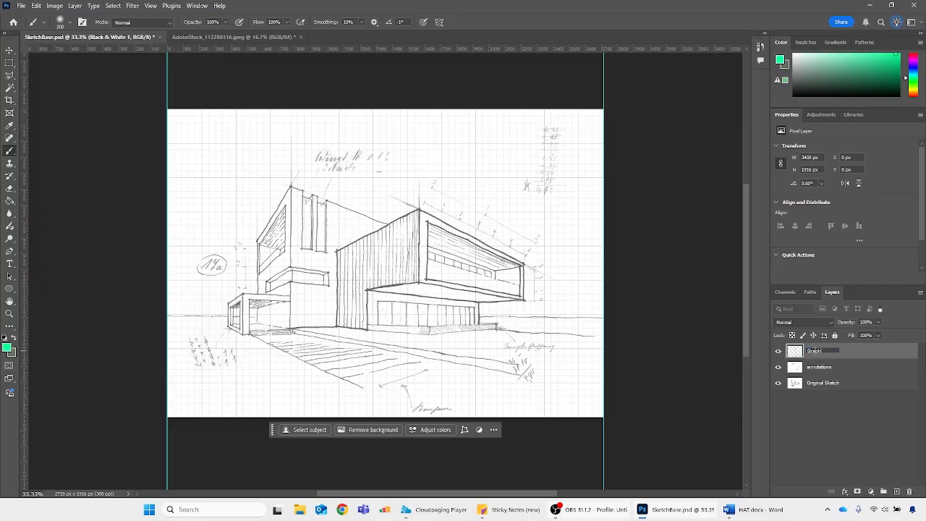
text(Graph Paper)
key(Return)
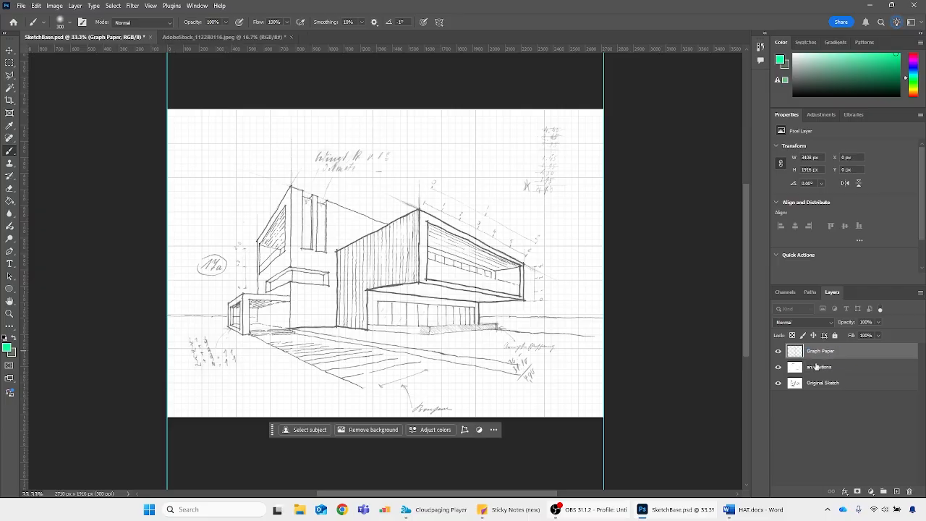
click(778, 351)
click(778, 351)
click(854, 367)
click(846, 382)
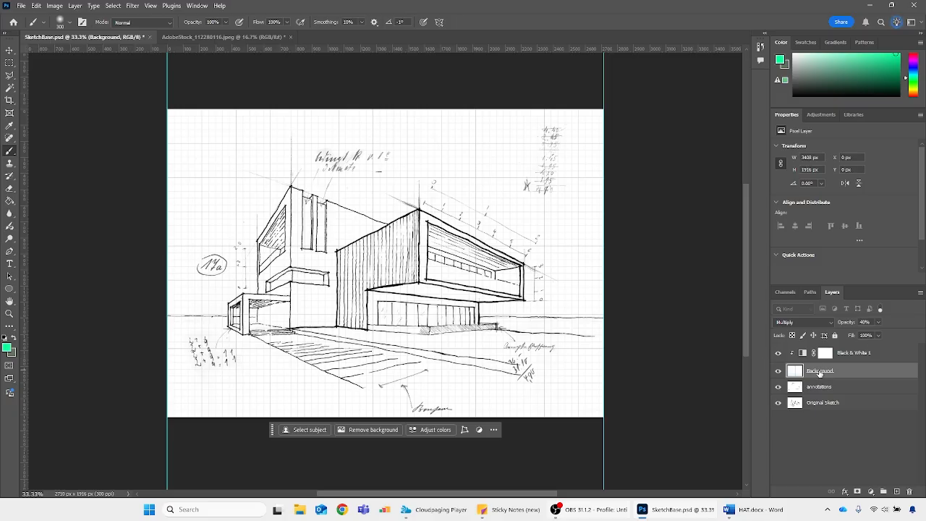
Rename the Background layer beneath the clipped Black & White adjustment as Graph Paper
double_click(820, 371)
text(Graph Paper)
key(Return)
Outline the first tall narrow window of the rear building on the Original Sketch layer with the Polygonal Lasso
click(813, 405)
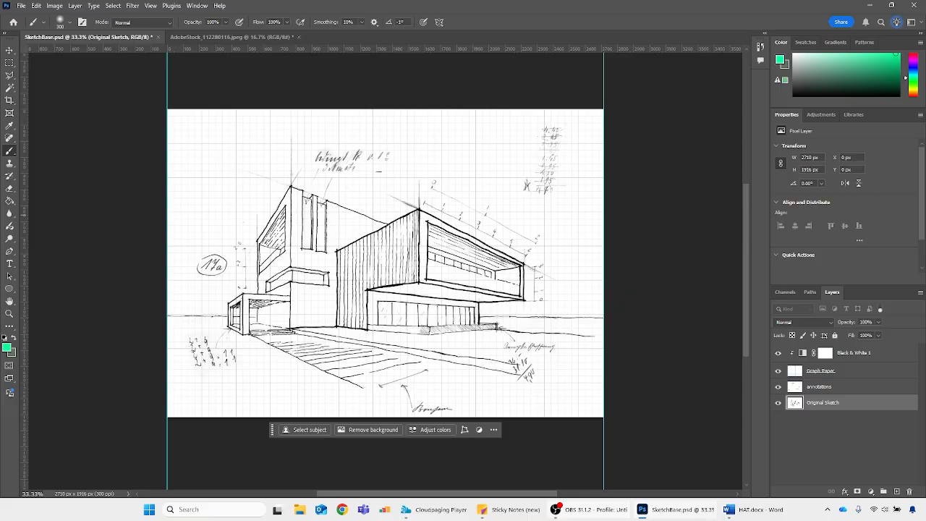
key(v)
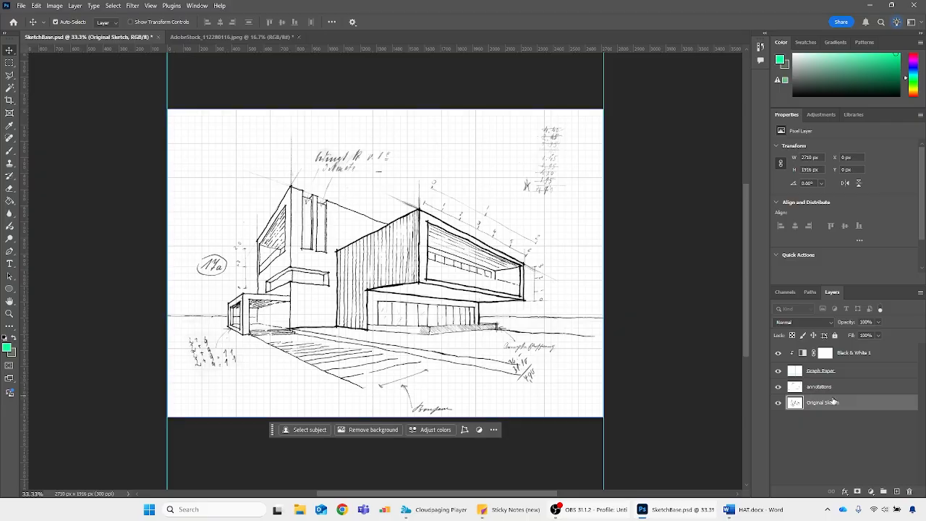
click(807, 387)
click(812, 402)
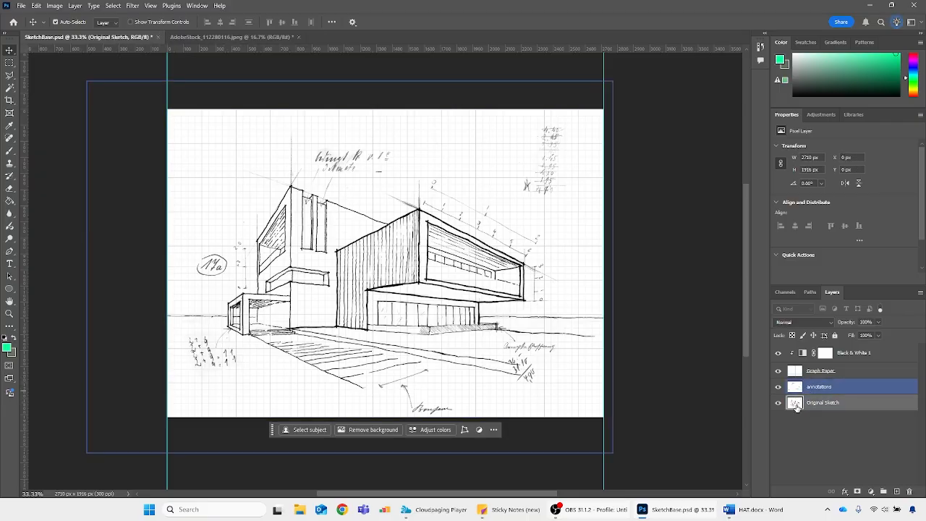
key(ctrl+equal)
key(ctrl+equal)
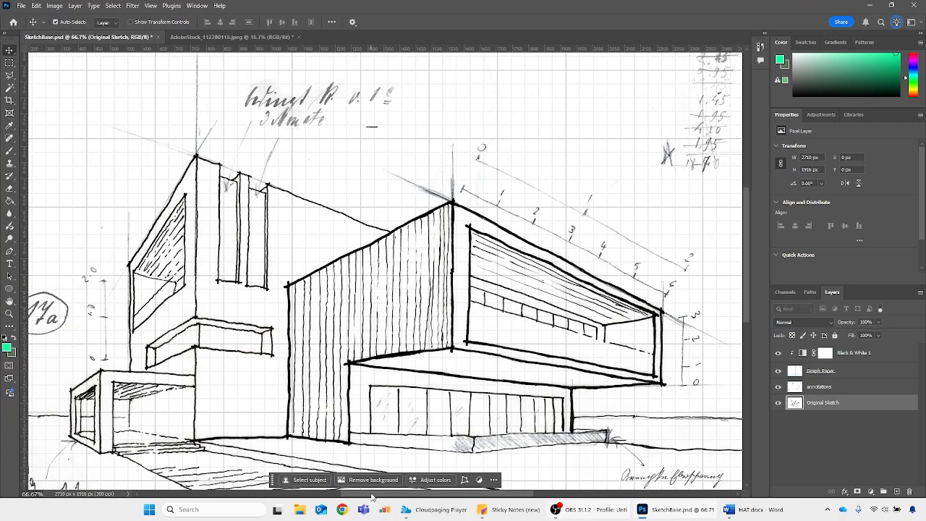
drag(372, 495, 337, 495)
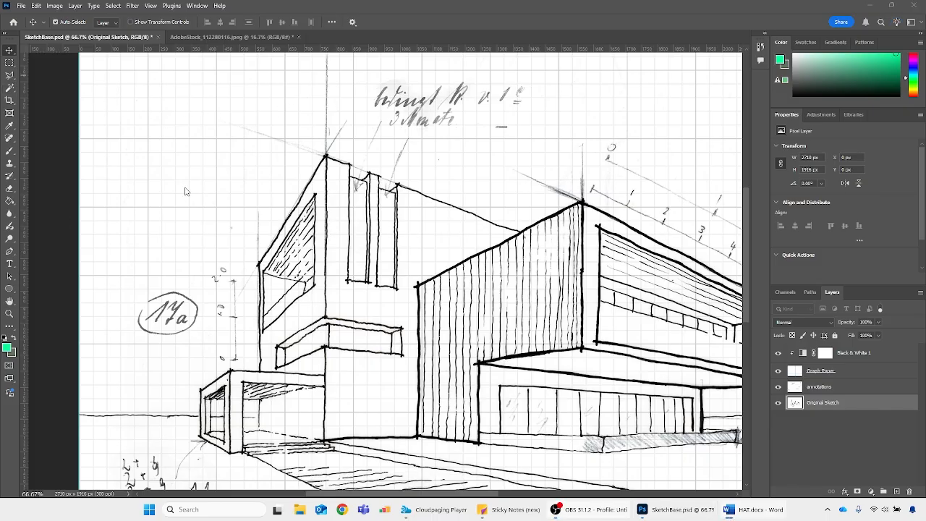
key(alt+Tab)
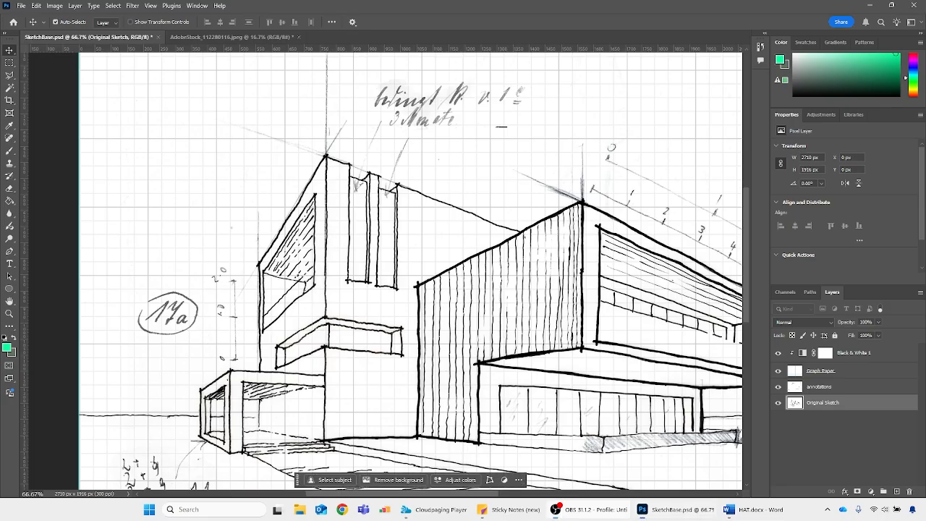
key(alt+Tab)
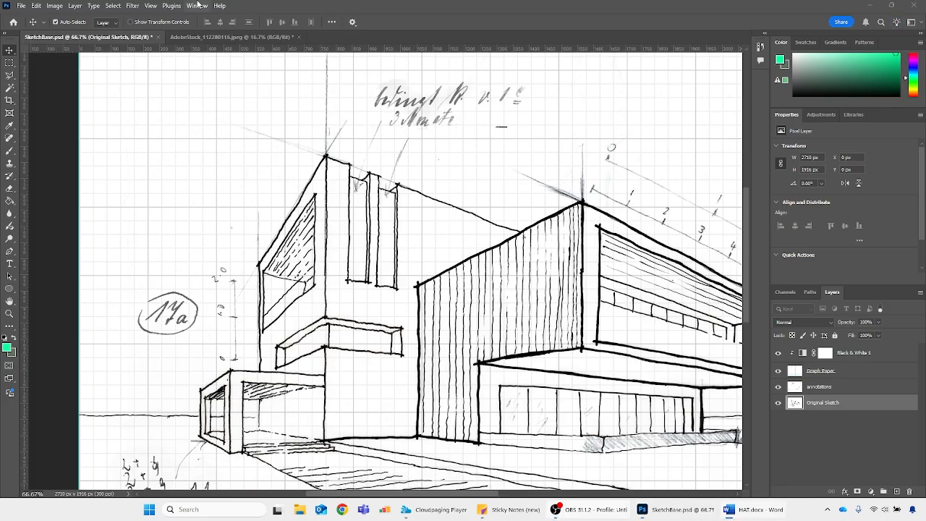
click(10, 77)
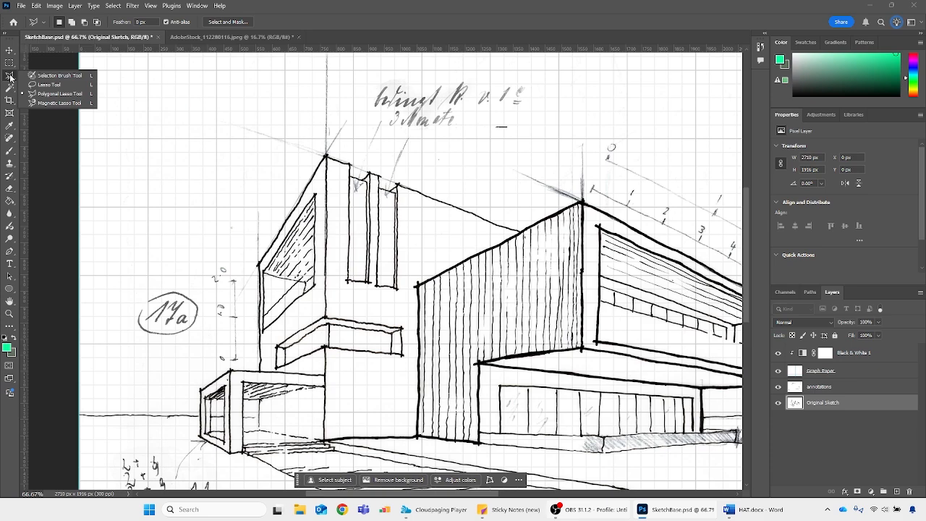
click(48, 95)
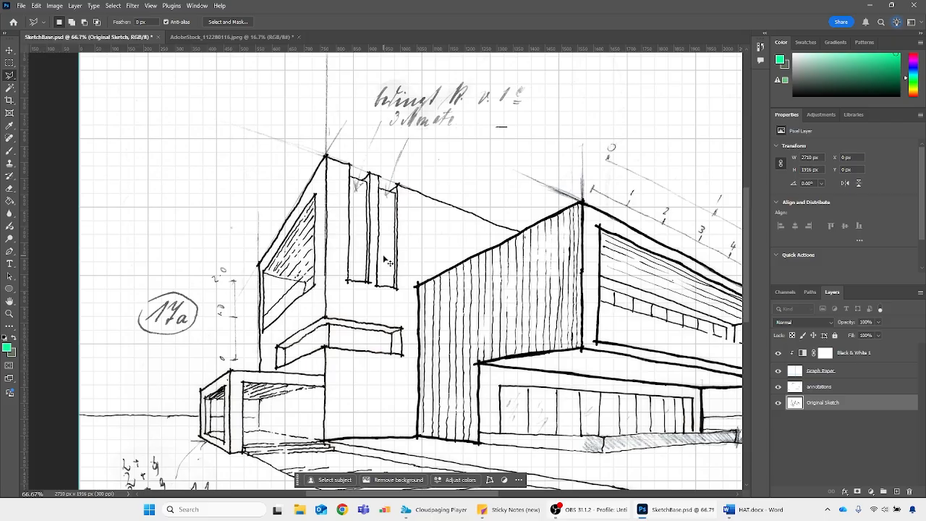
scroll(389, 262, up, 1)
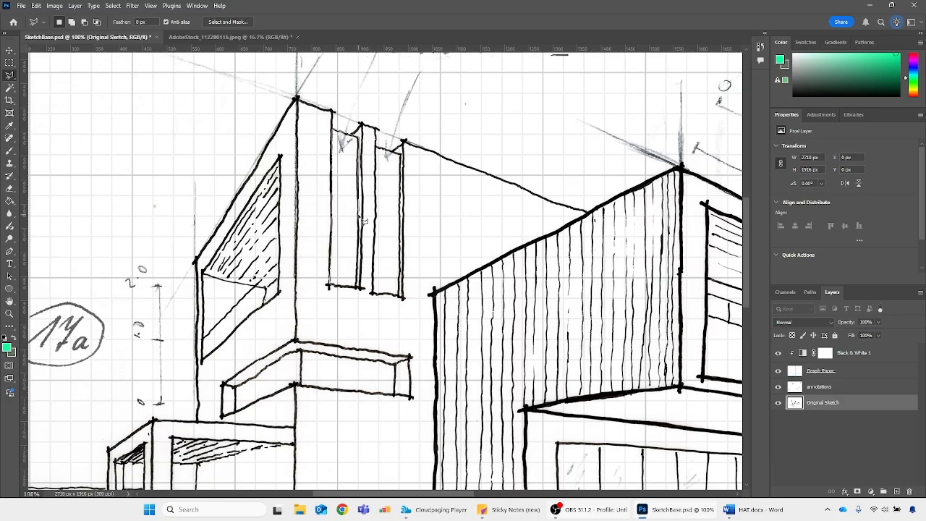
click(360, 291)
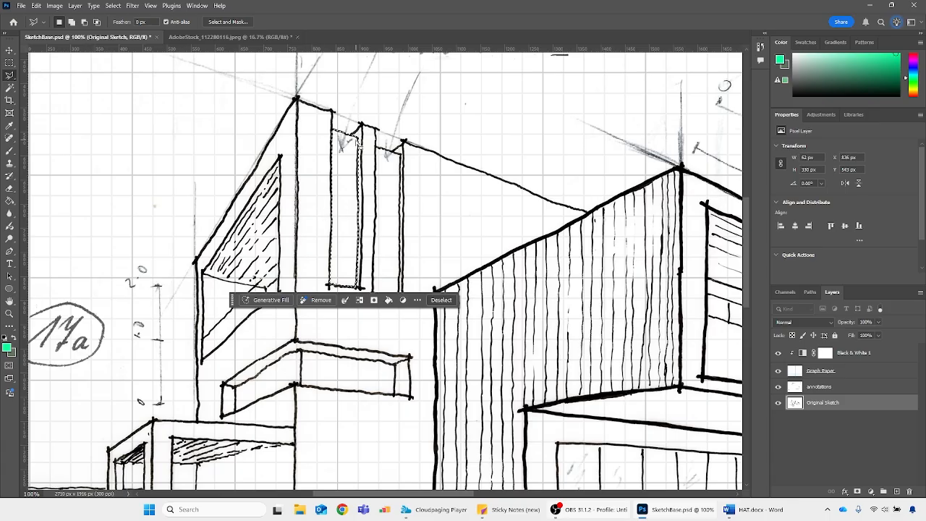
Add a new layer above Original Sketch, fill the selected window with the green foreground colour using the Paint Bucket, and deselect
click(897, 492)
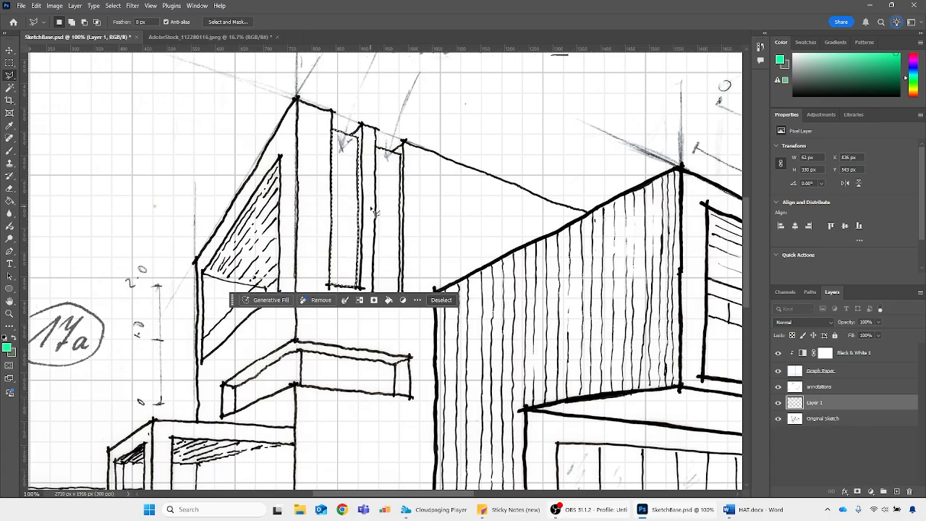
click(9, 203)
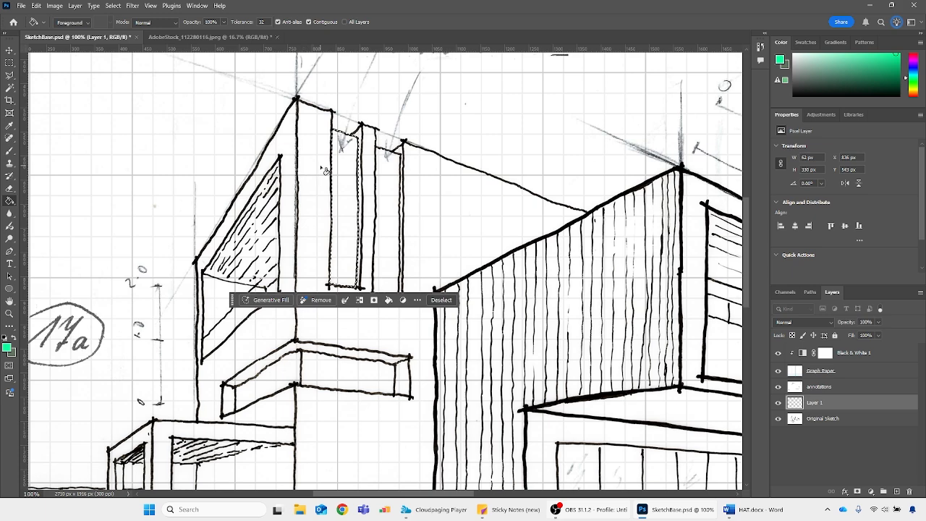
click(341, 174)
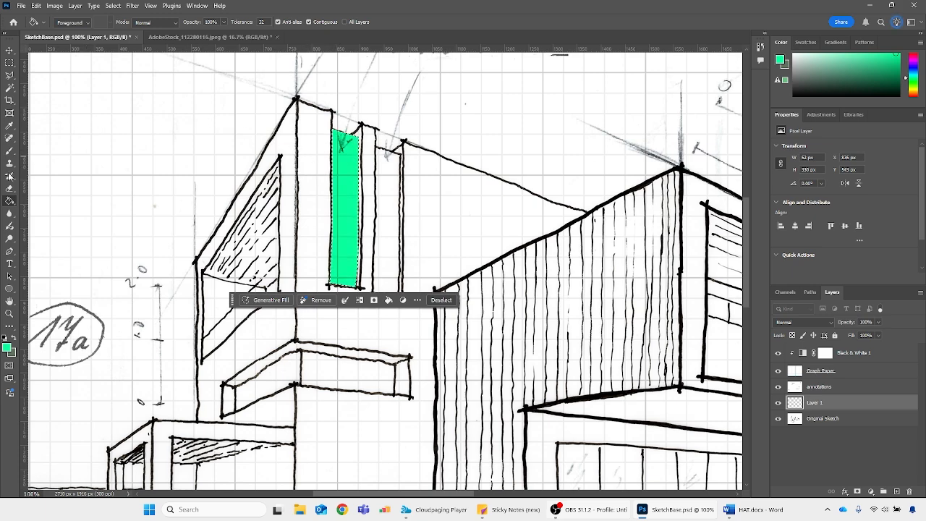
key(ctrl+z)
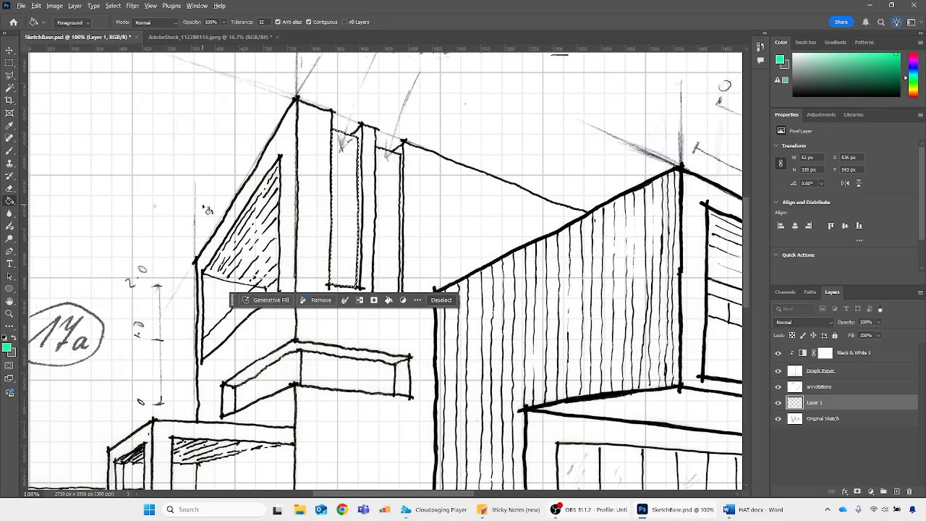
key(ctrl+shift+z)
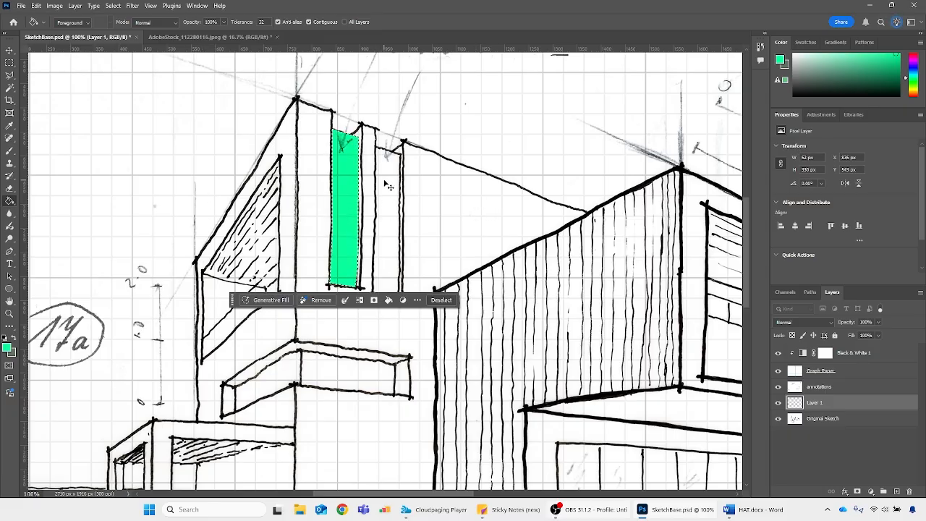
key(ctrl+d)
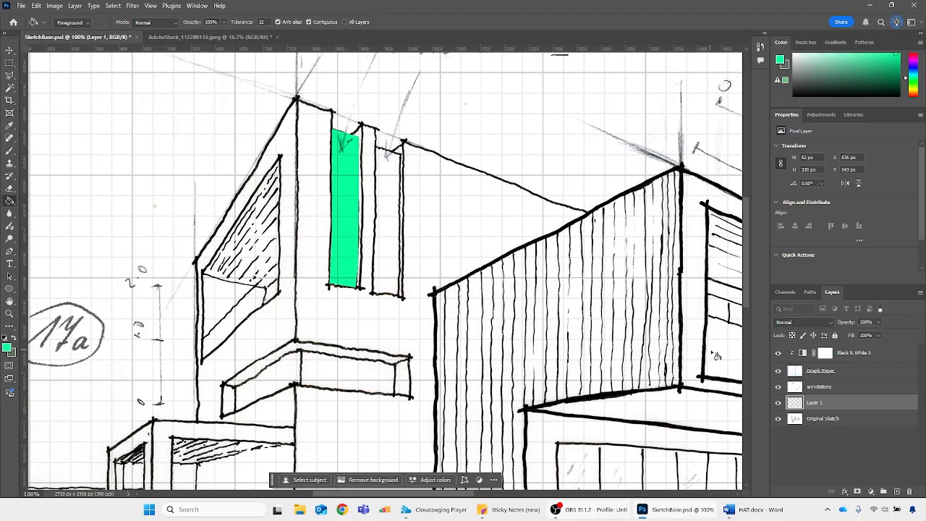
Trace the second tall narrow window with the Magnetic Lasso, fill it with the green foreground colour on Layer 1, and deselect
click(10, 76)
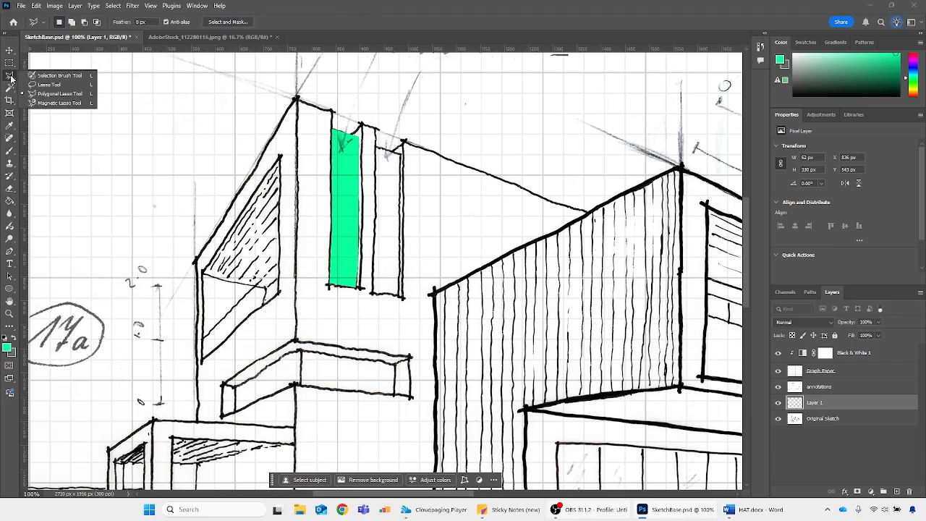
click(48, 102)
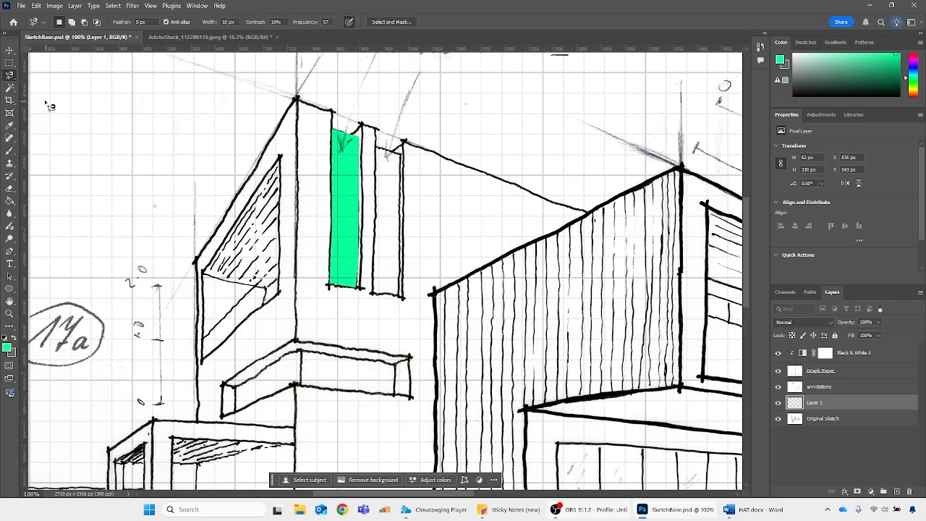
key(ctrl+plus)
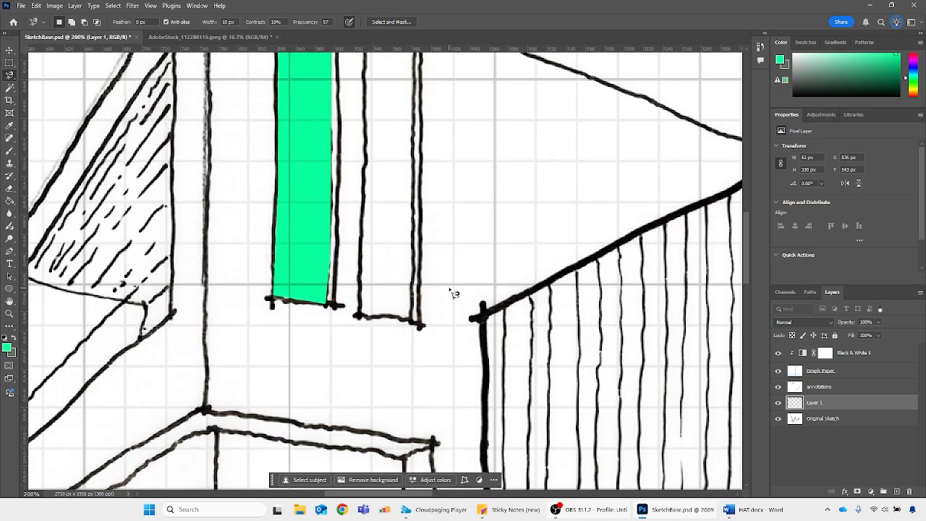
click(366, 317)
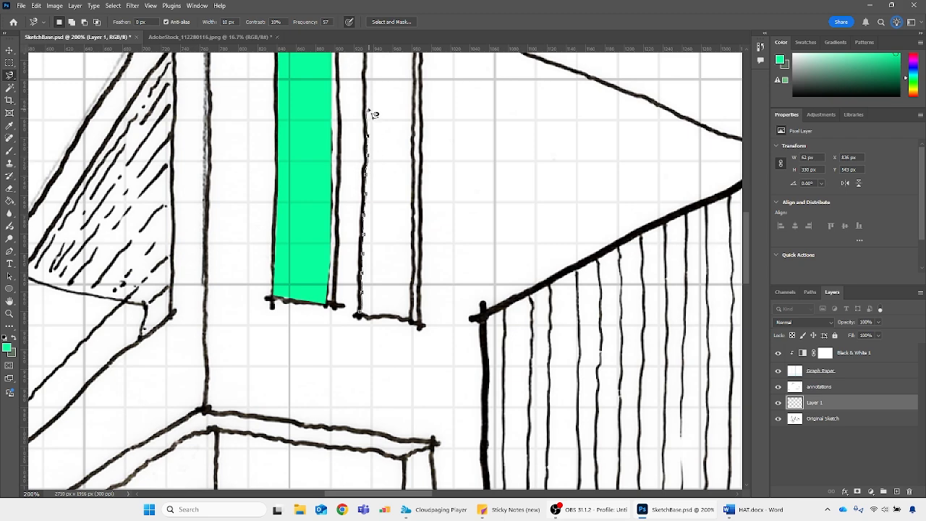
scroll(373, 101, up, 3)
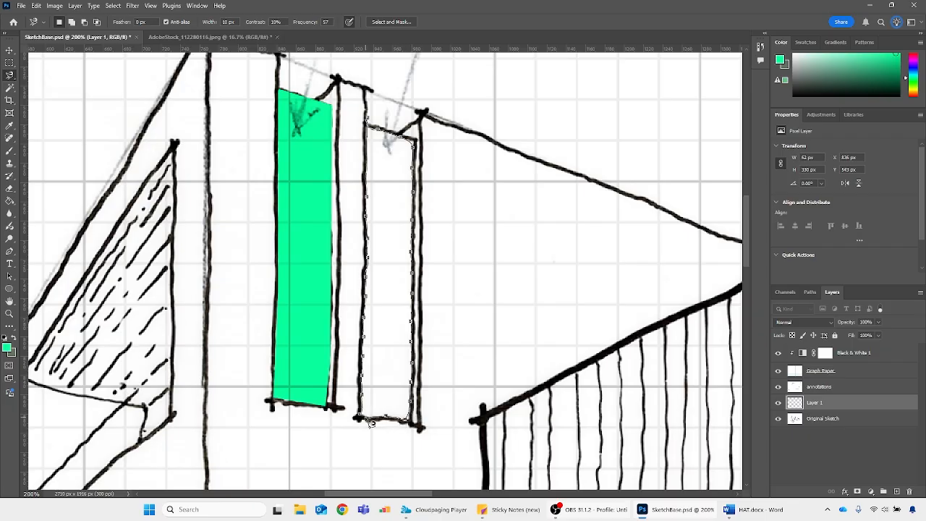
click(365, 419)
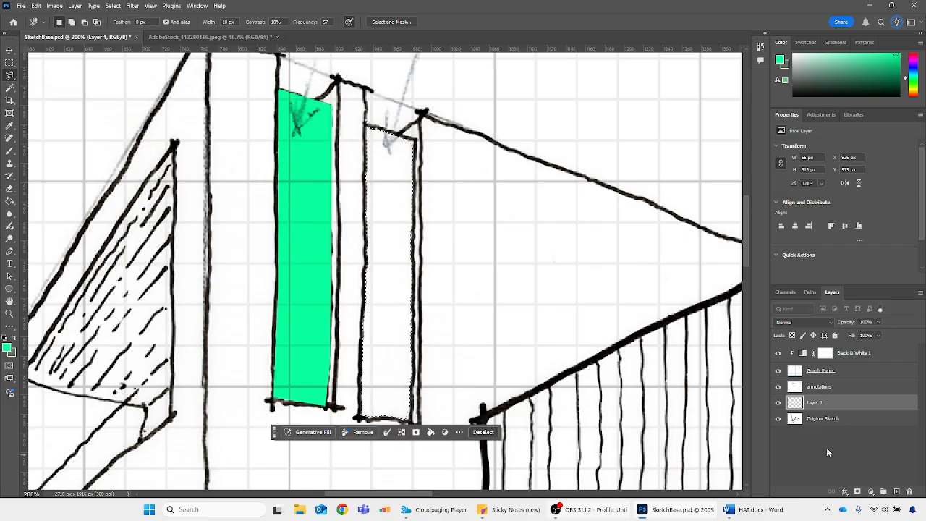
key(alt+BackSpace)
key(ctrl+d)
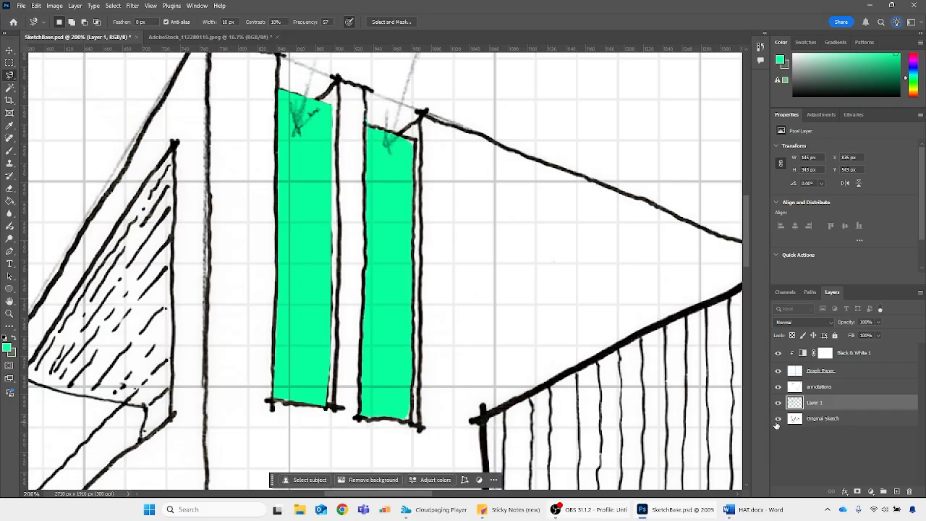
Select the horizontal window's front pane from Original Sketch with the Magic Wand, fill it green on Layer 1, and deselect
key(ctrl+minus)
key(ctrl+minus)
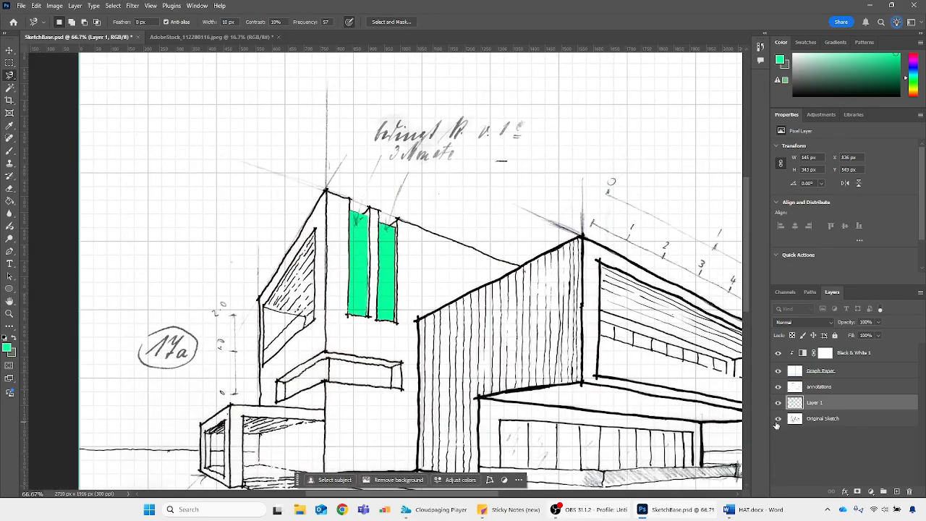
key(ctrl+minus)
key(ctrl+plus)
key(ctrl+plus)
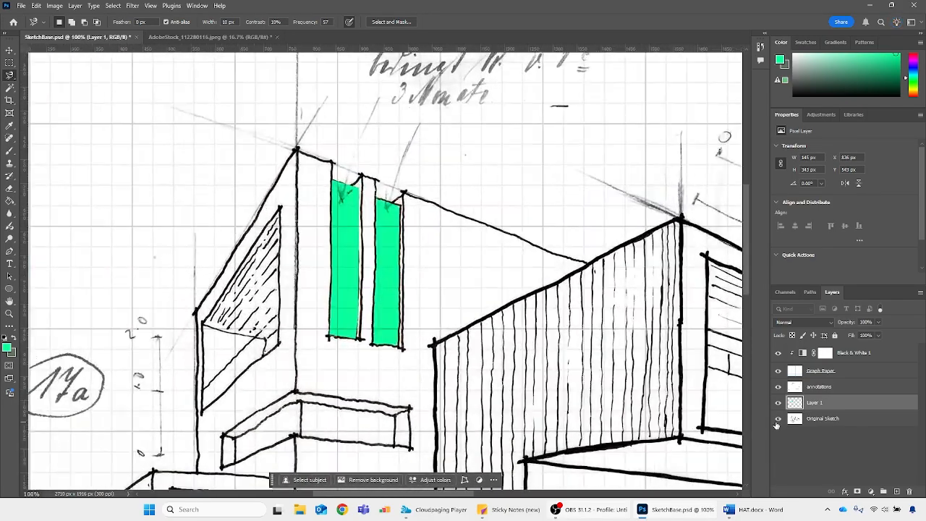
scroll(328, 326, down, 3)
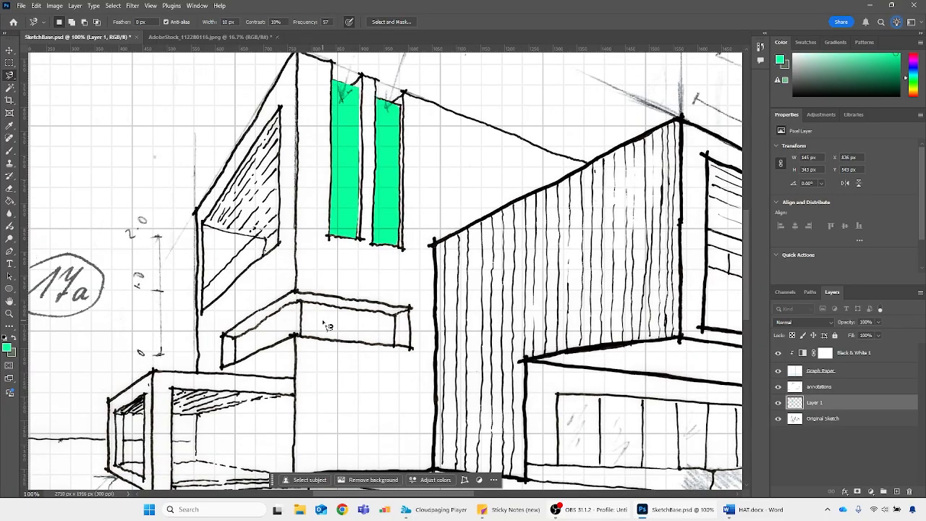
key(w)
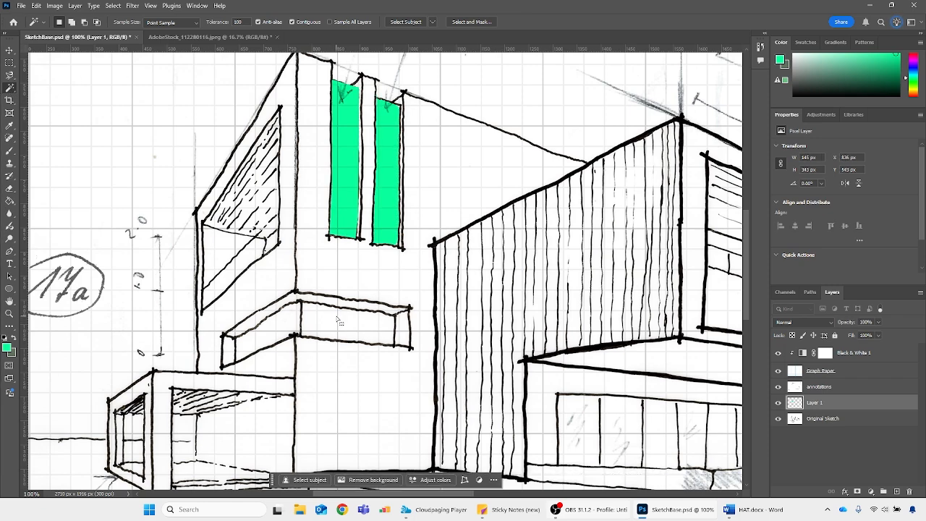
click(794, 420)
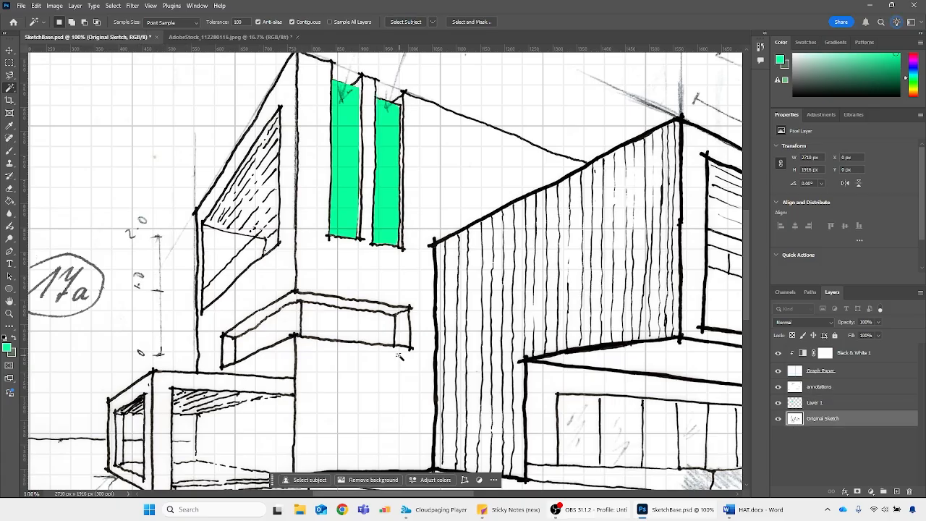
click(347, 327)
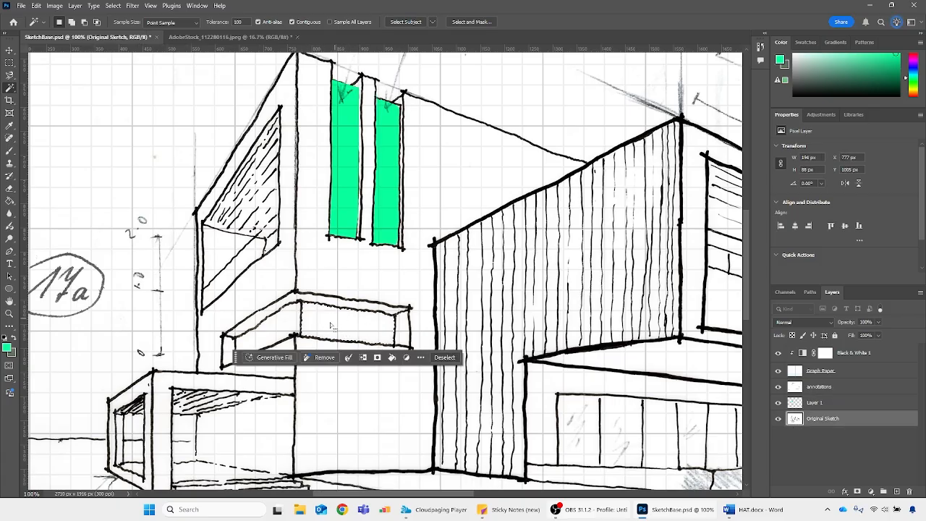
click(792, 407)
key(alt+BackSpace)
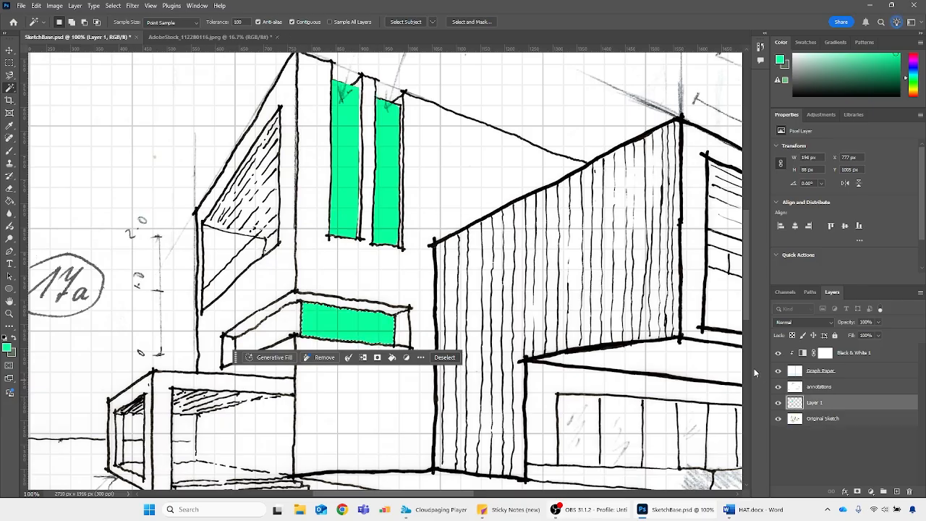
key(ctrl+d)
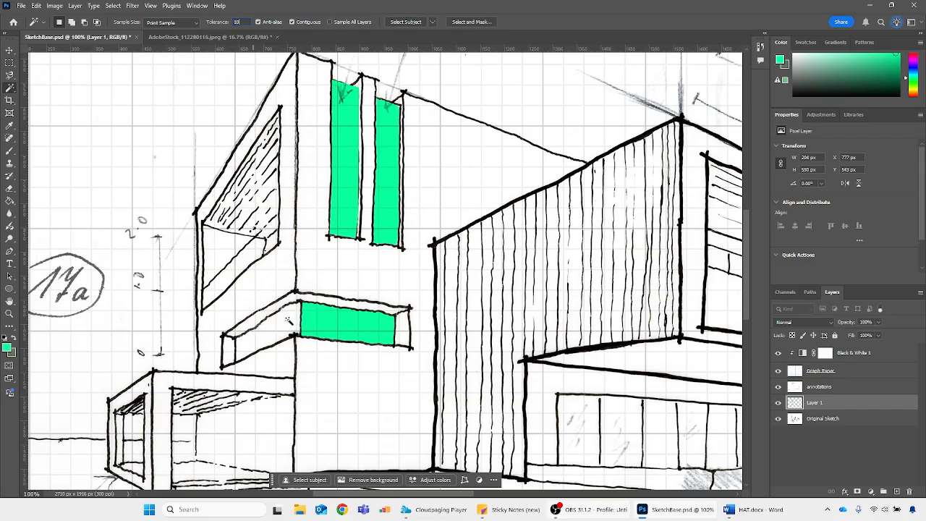
Select the horizontal window's side pane from Original Sketch with the Magic Wand at tolerance 100, fill it green on Layer 1, and deselect
click(796, 420)
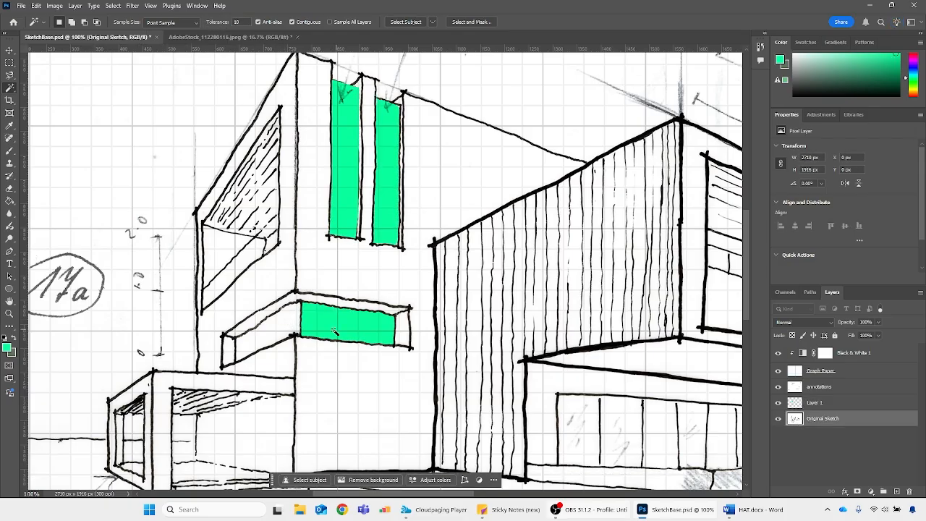
click(276, 327)
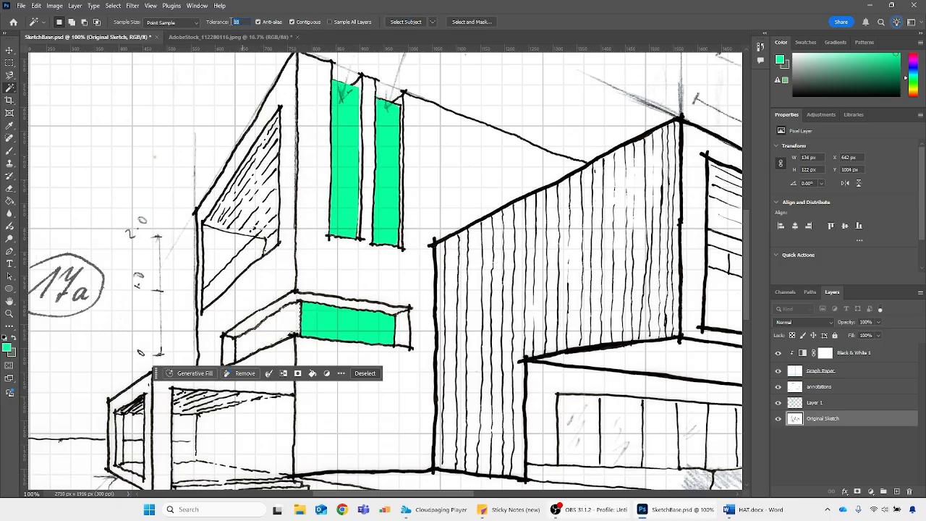
text(100)
click(257, 344)
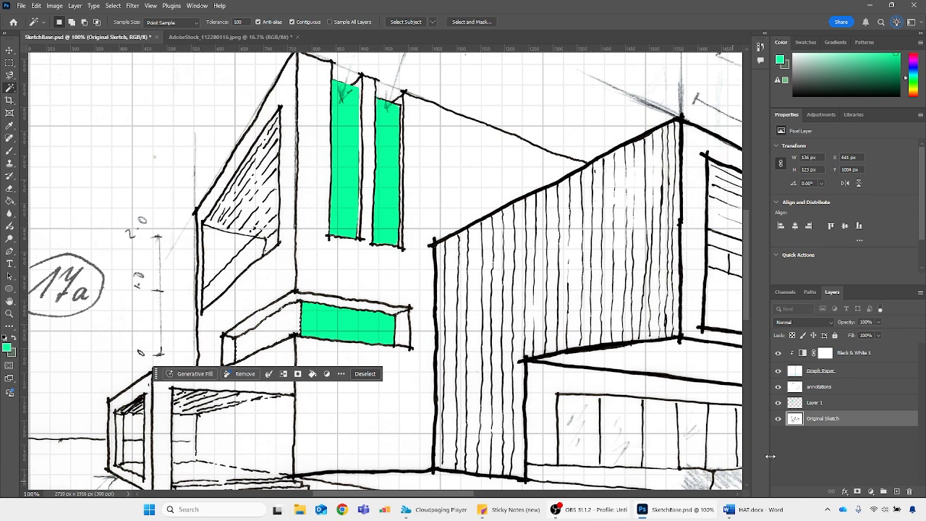
click(805, 403)
key(alt+BackSpace)
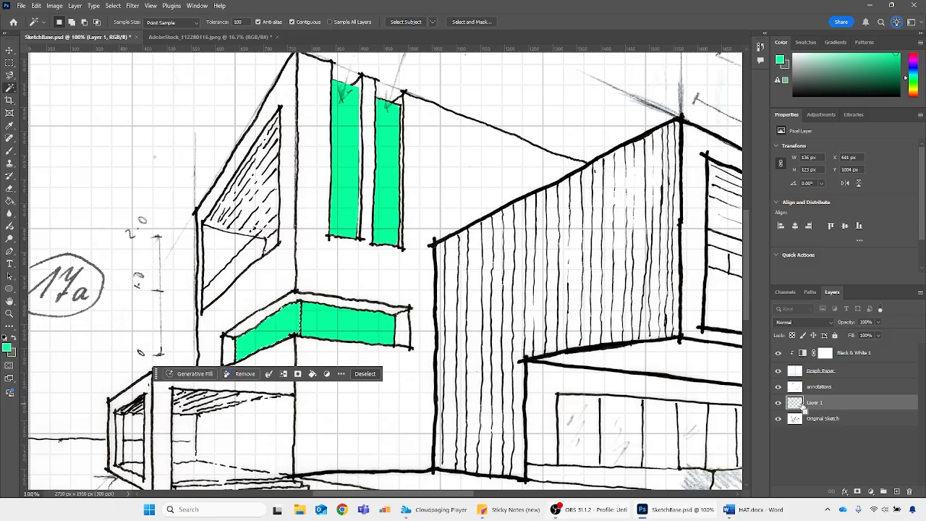
key(ctrl+d)
Try selecting the white paper areas of Original Sketch with Color Range at fuzziness 95, check the selection across the drawing, and deselect
drag(336, 496, 478, 495)
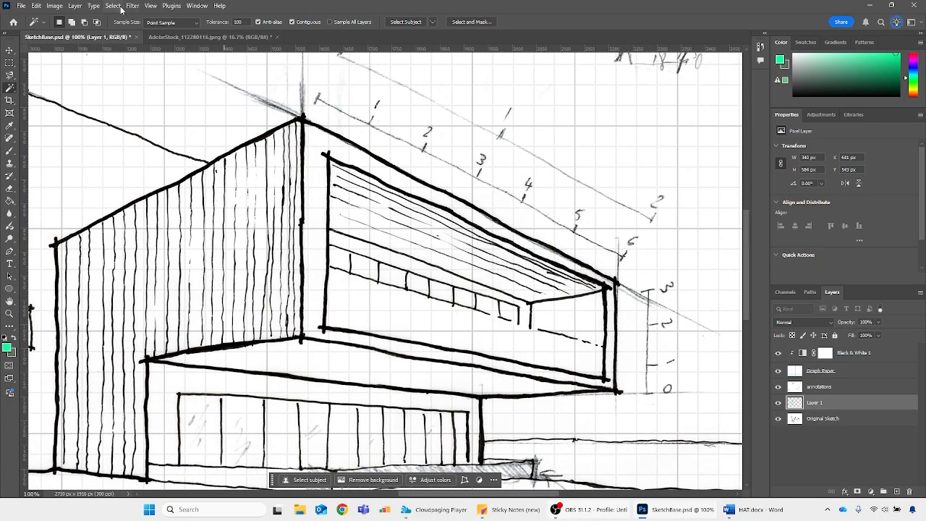
click(797, 425)
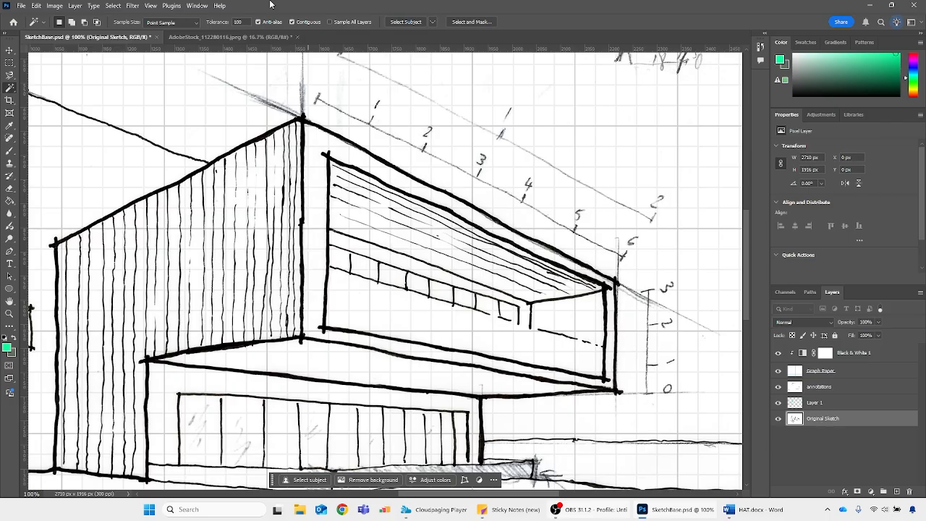
click(131, 6)
mouse_move(113, 6)
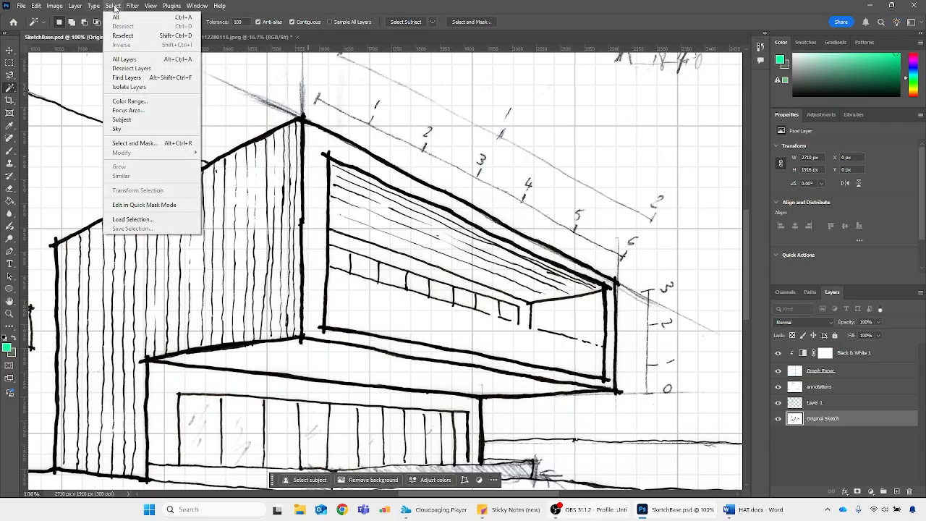
click(138, 101)
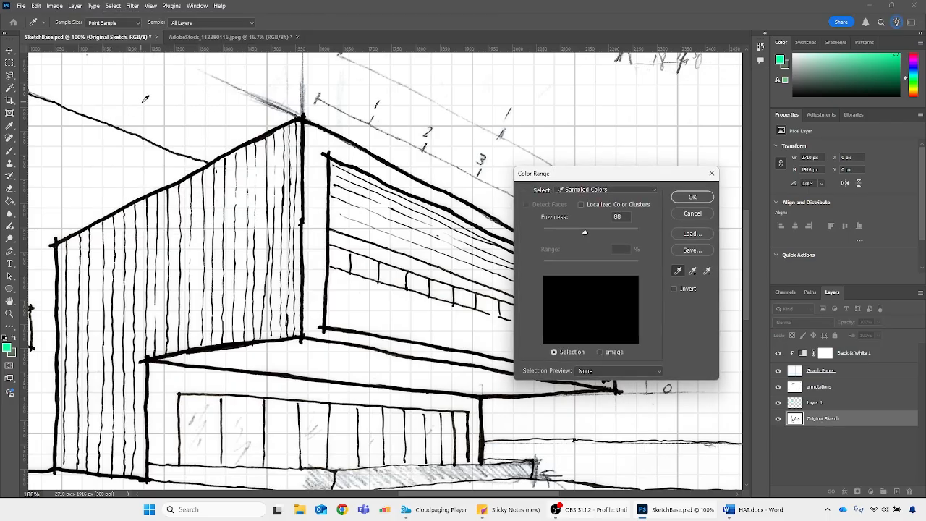
click(346, 257)
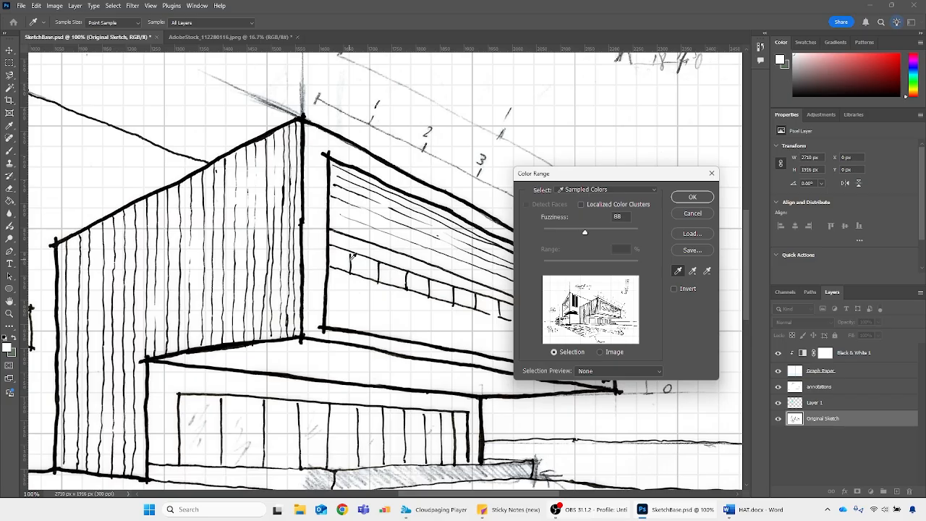
mouse_move(596, 231)
mouse_down()
mouse_move(613, 233)
mouse_move(565, 232)
mouse_move(612, 233)
mouse_move(588, 232)
mouse_up()
click(681, 201)
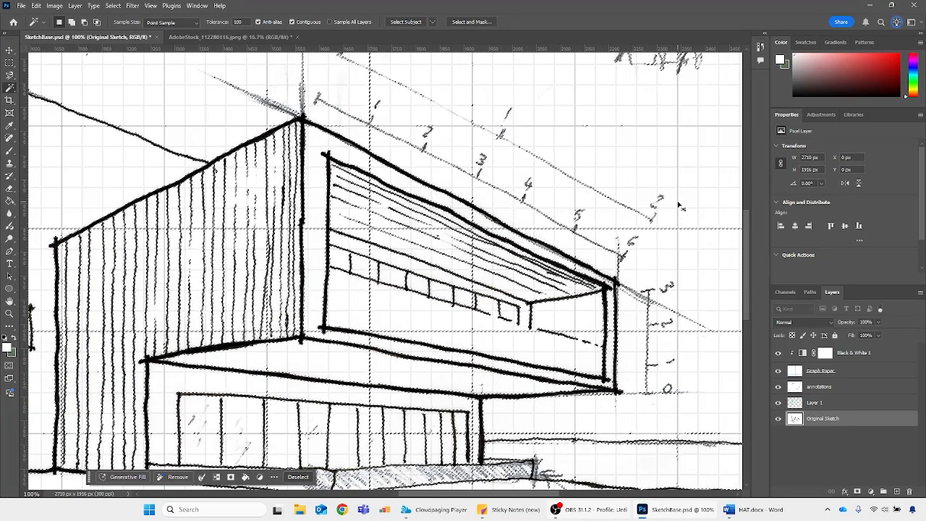
key(ctrl+minus)
key(ctrl+minus)
key(ctrl+minus)
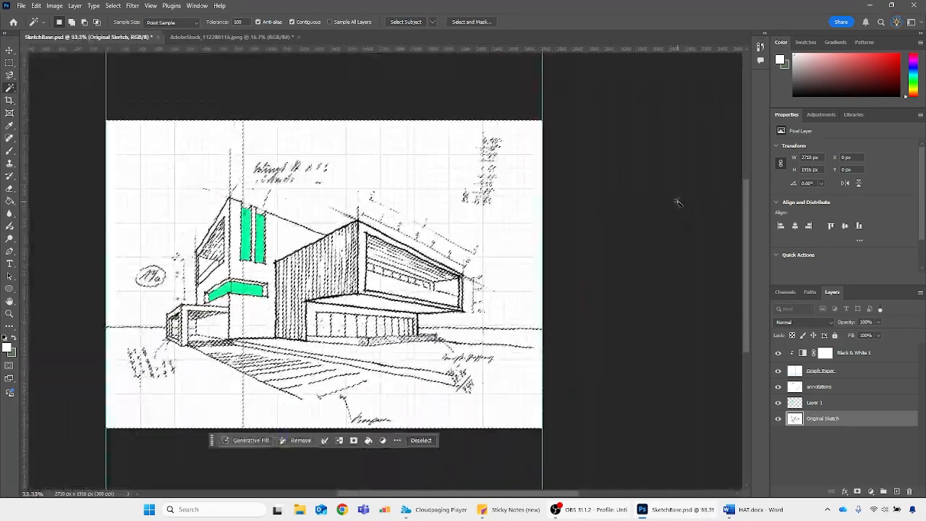
key(ctrl+plus)
key(ctrl+plus)
key(ctrl+d)
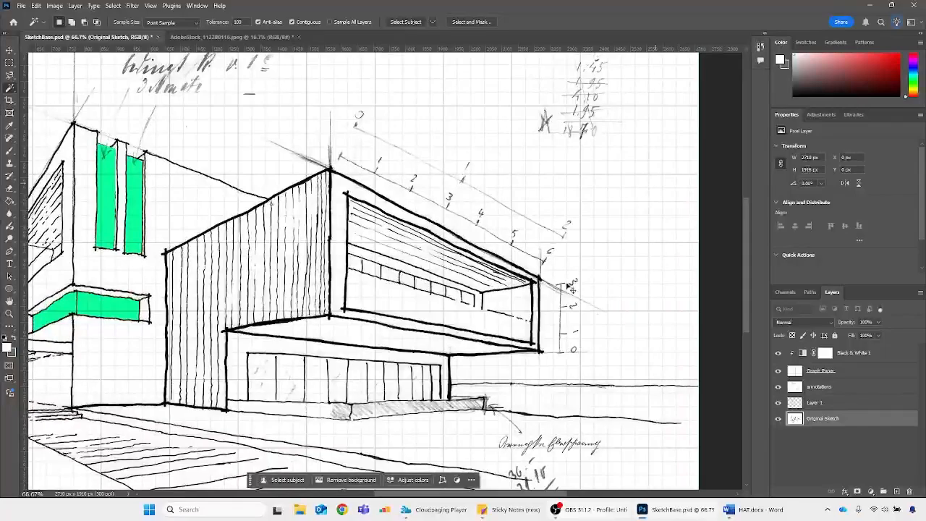
Switch to the AdobeStock_112280116.jpeg photo and view its buildings at 25%
drag(498, 495, 416, 495)
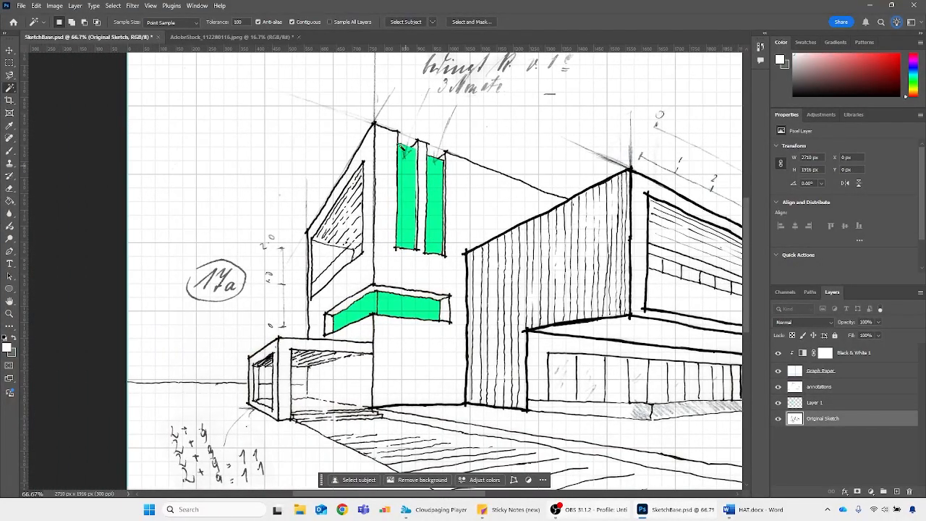
click(243, 36)
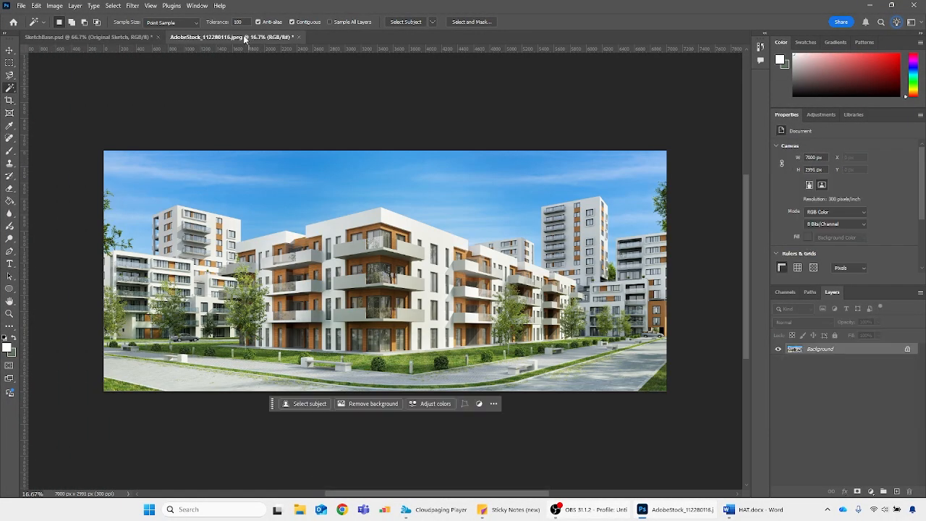
key(ctrl+plus)
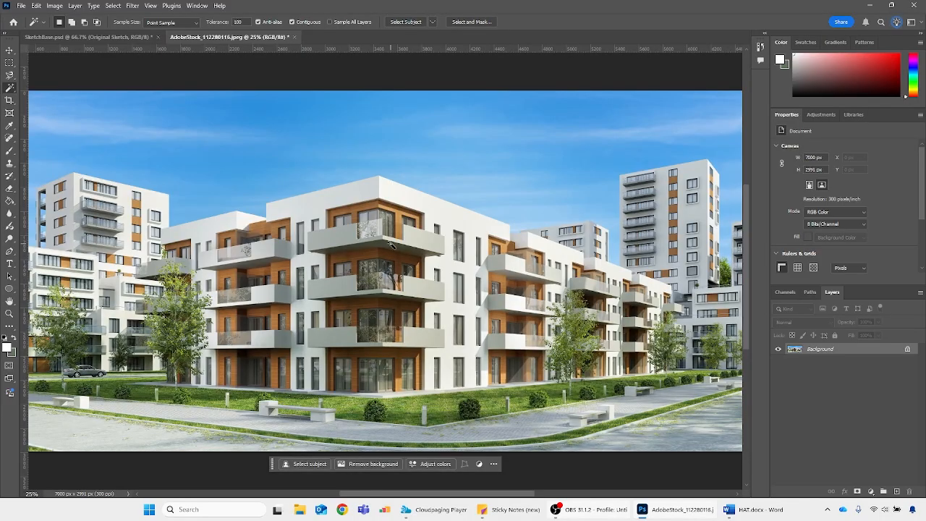
Try selecting the photo's blue sky with Color Range, sampling the sky colour with fuzziness 100, and deselect
click(112, 6)
click(128, 104)
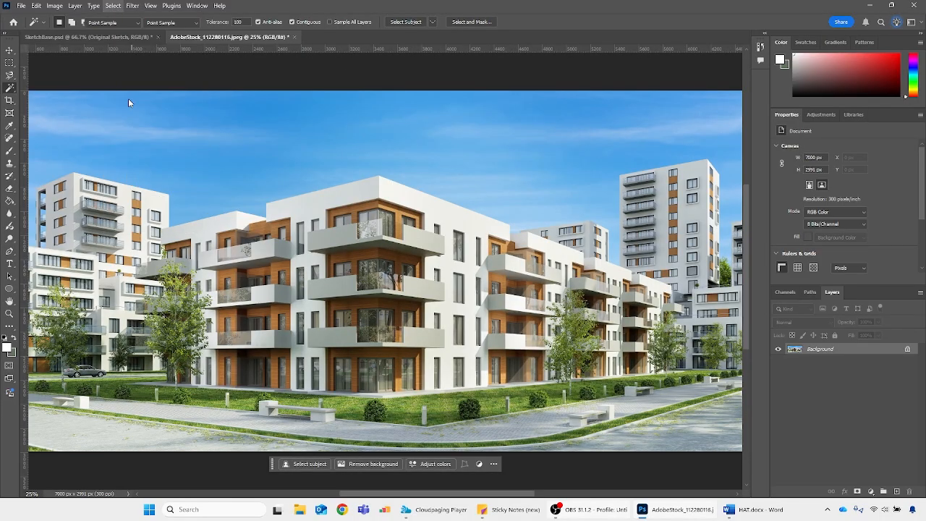
click(260, 185)
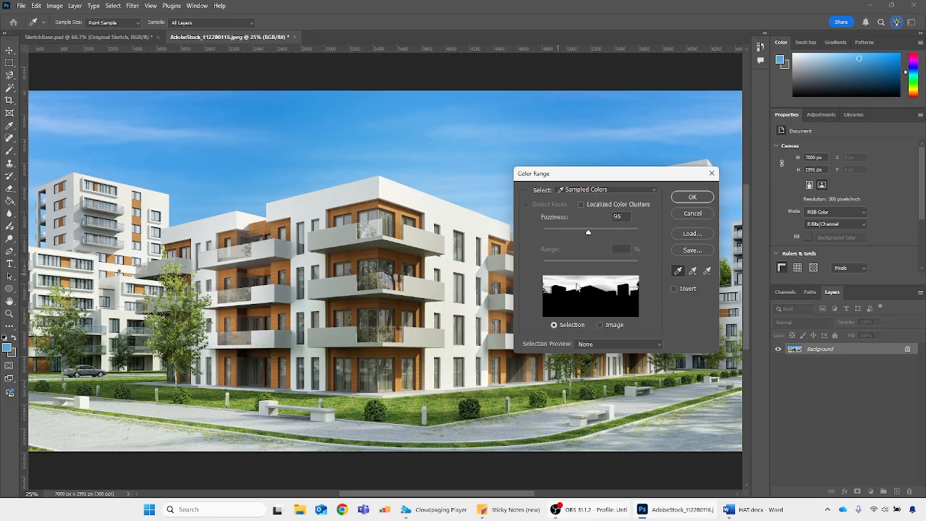
drag(590, 235, 625, 233)
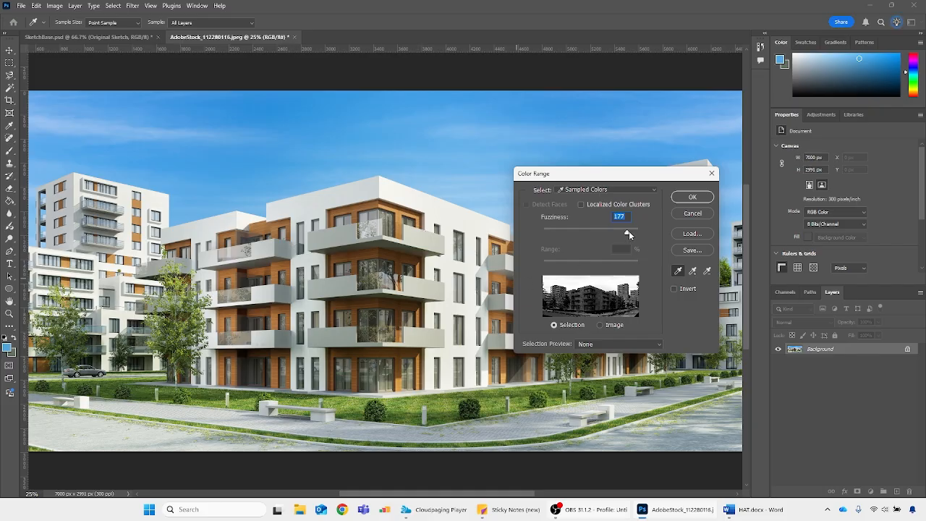
drag(594, 235, 591, 235)
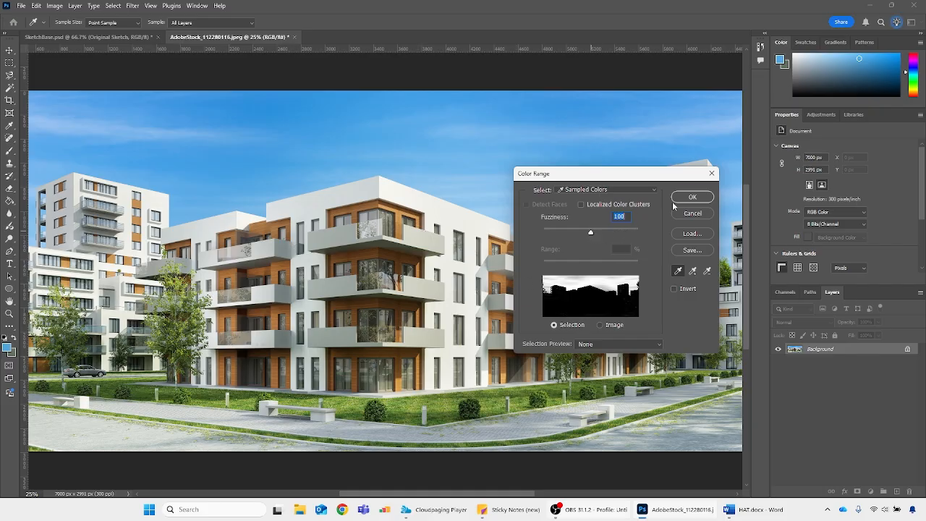
click(680, 198)
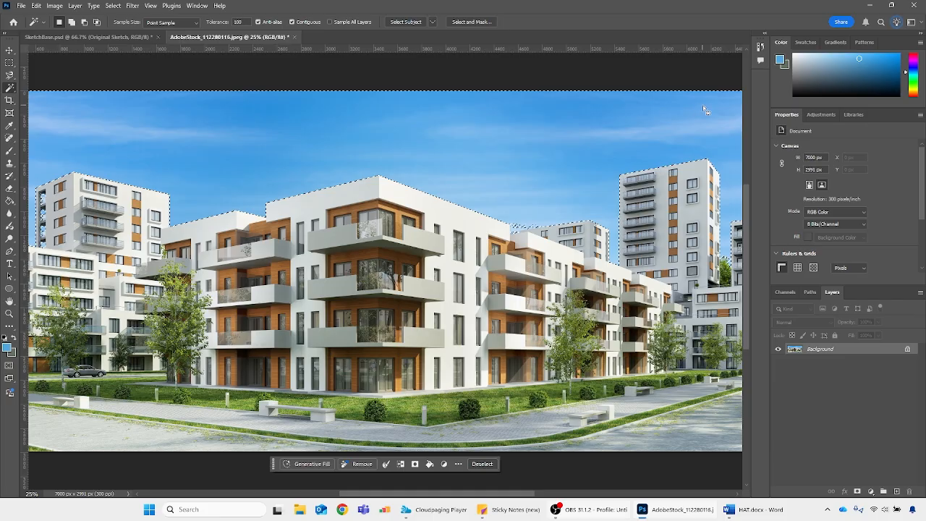
key(ctrl+d)
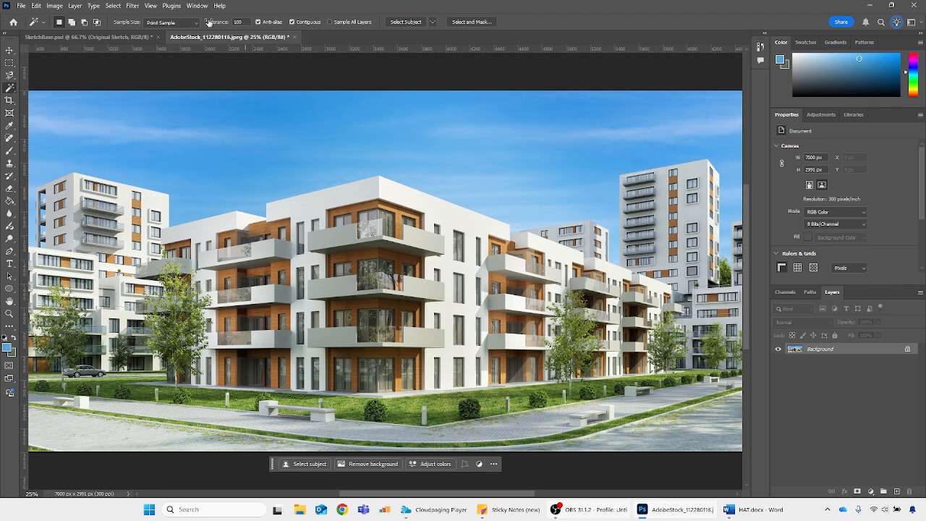
Set the Magic Wand tolerance to 10 and try selecting different areas of the sky one after another
click(249, 22)
text(10)
click(354, 128)
click(491, 196)
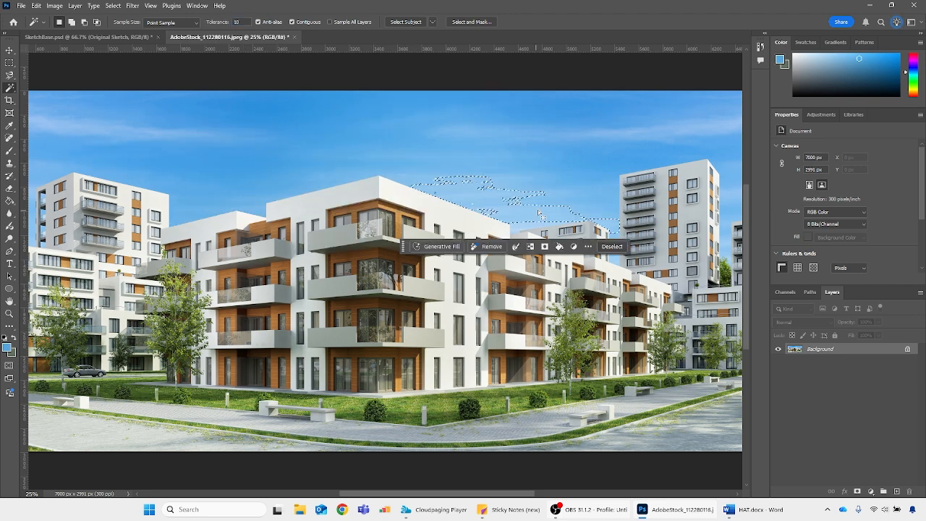
click(539, 210)
click(583, 174)
click(490, 157)
click(328, 145)
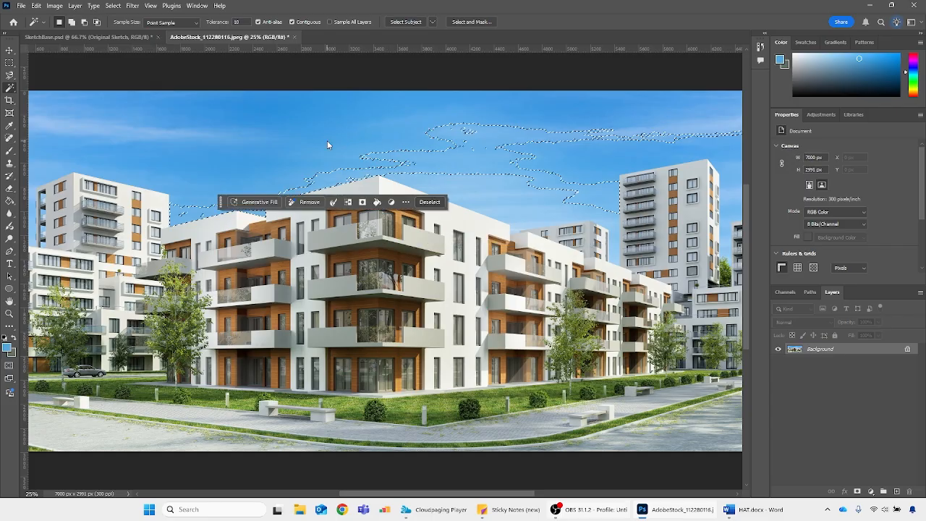
click(190, 131)
click(245, 95)
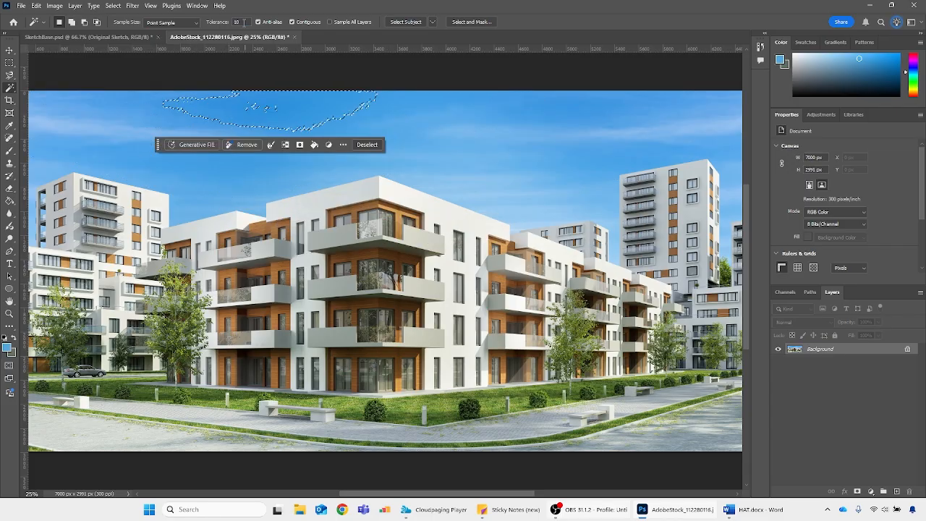
Set the Magic Wand tolerance to 100 and select the sky above the buildings
drag(245, 23, 218, 22)
text(100)
click(487, 196)
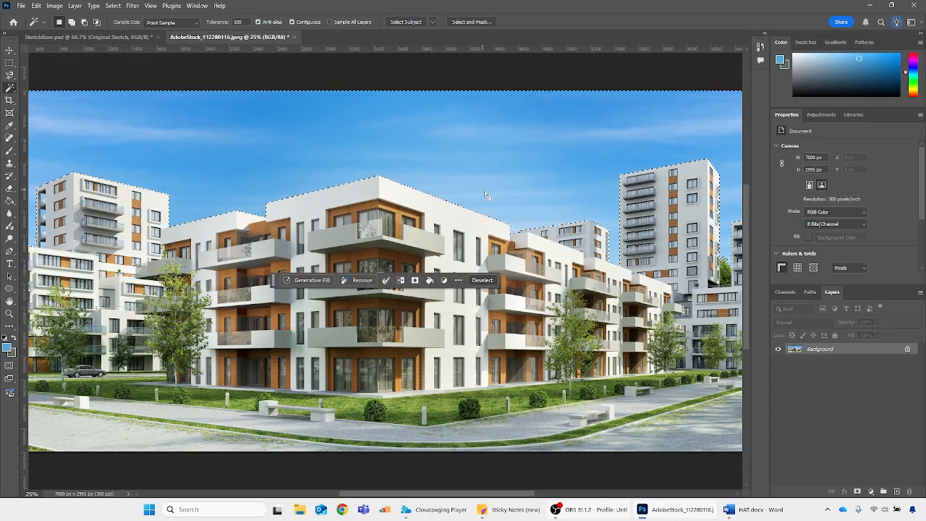
Try selecting the lawn in front of the central apartment building with the Magic Wand, and deselect
drag(400, 494, 355, 494)
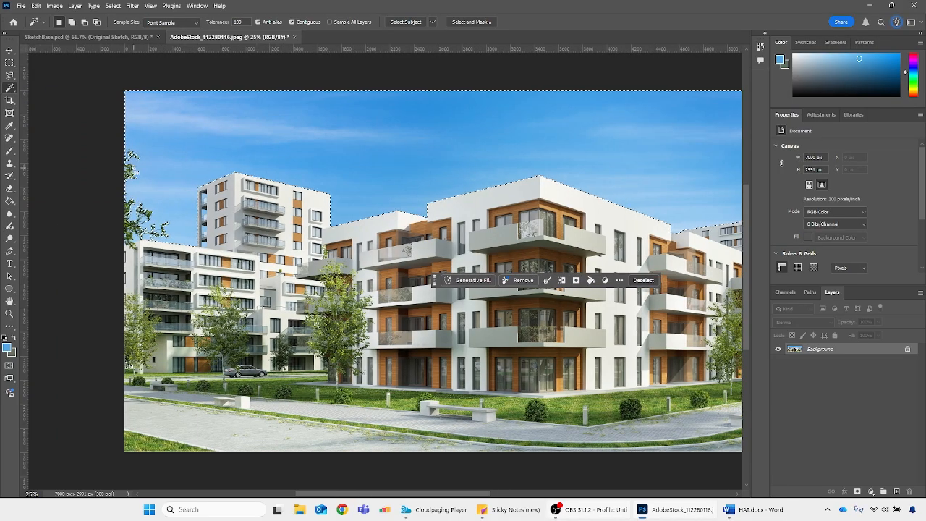
scroll(321, 326, up, 1)
click(519, 447)
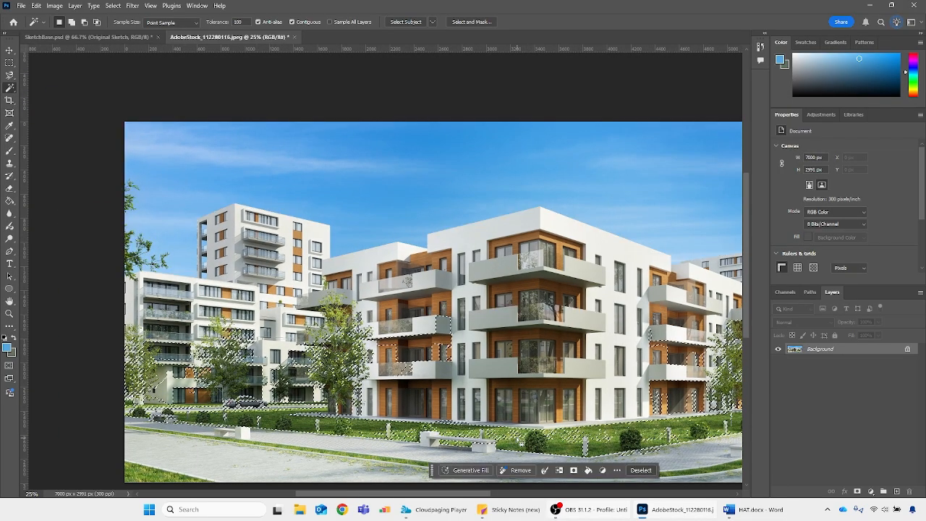
drag(415, 495, 447, 497)
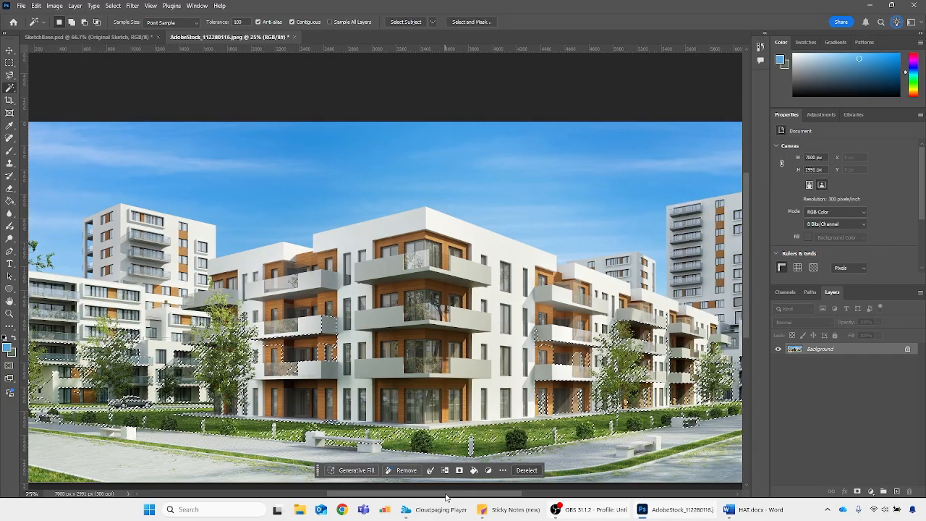
key(ctrl+d)
Convert the photo's locked Background into a regular layer named Layer 0 in Normal mode at 100% opacity
key(ctrl+minus)
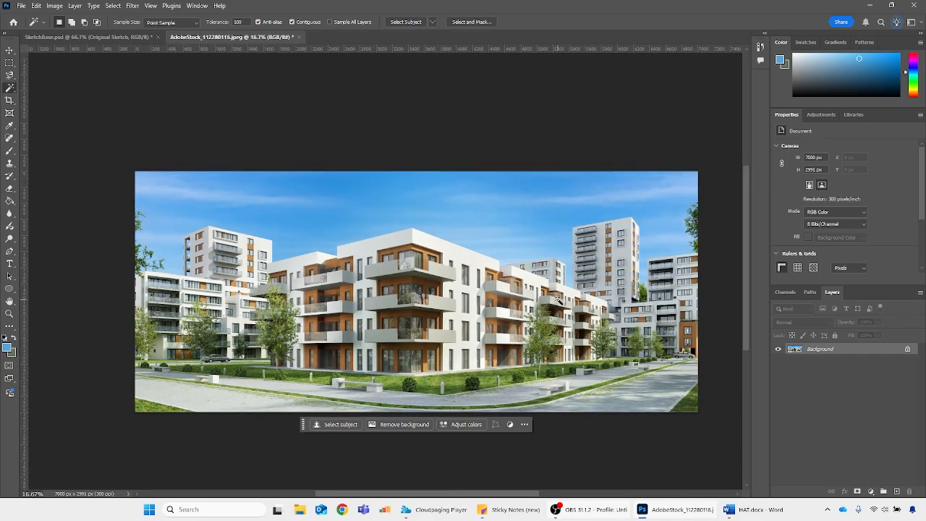
key(ctrl+plus)
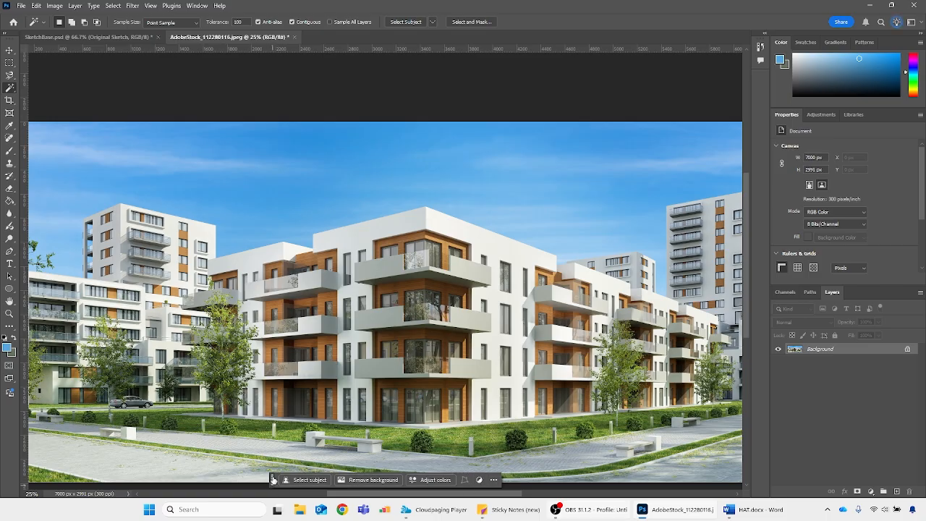
scroll(275, 481, down, 1)
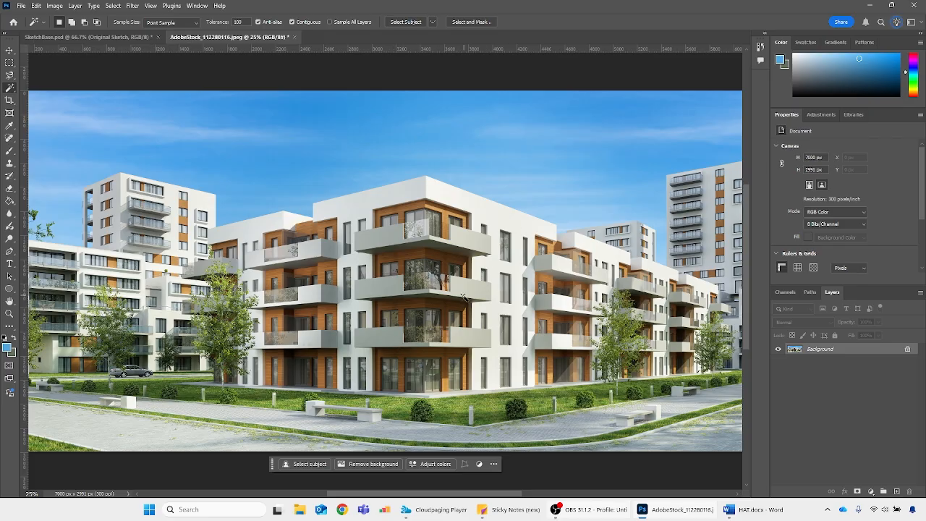
scroll(403, 444, down, 1)
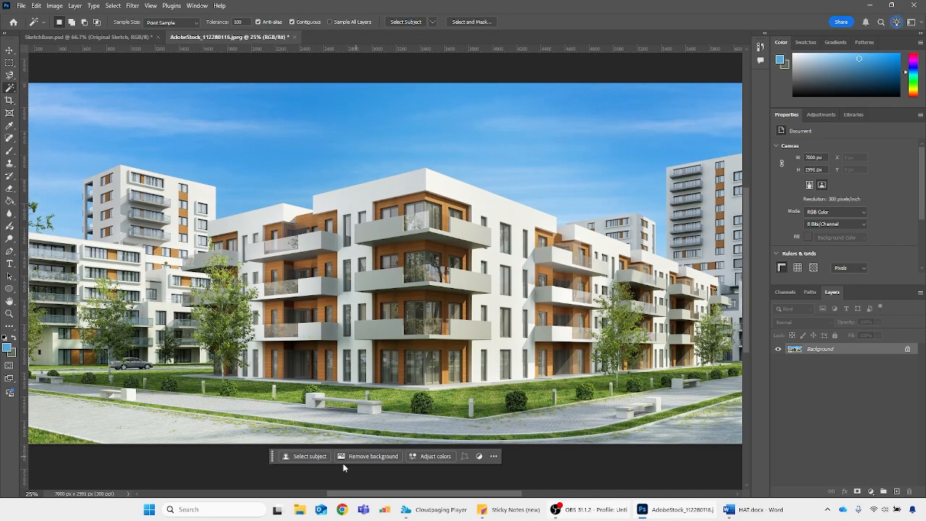
double_click(793, 349)
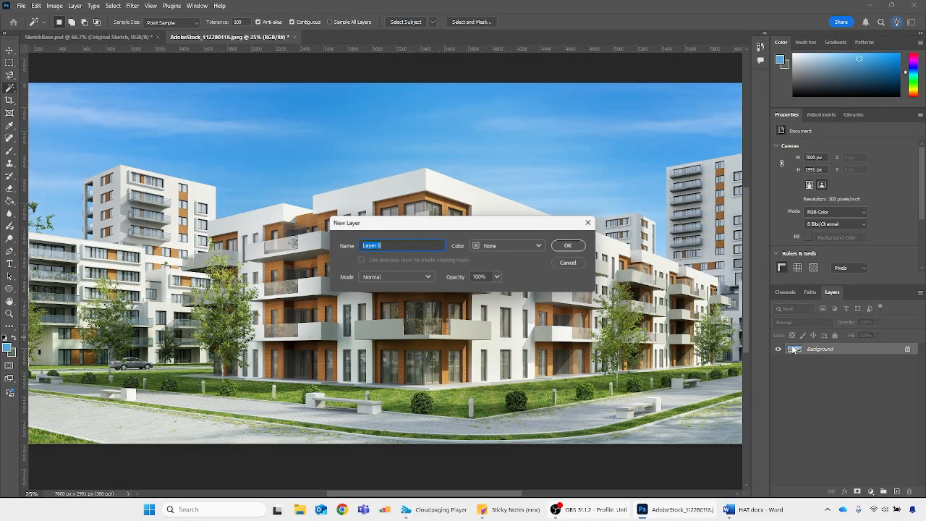
click(567, 246)
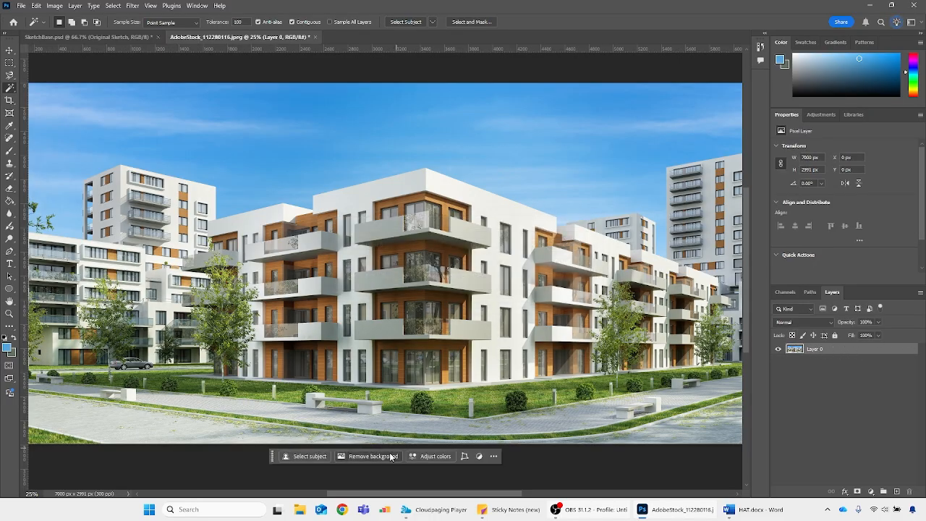
key(ctrl+minus)
key(ctrl+minus)
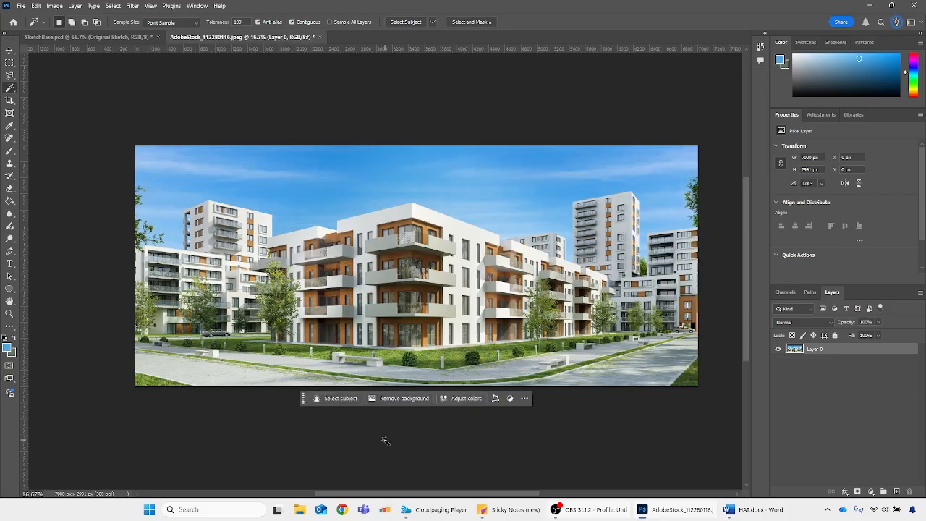
Remove the photo's background and delete the resulting layer mask without applying it
click(406, 399)
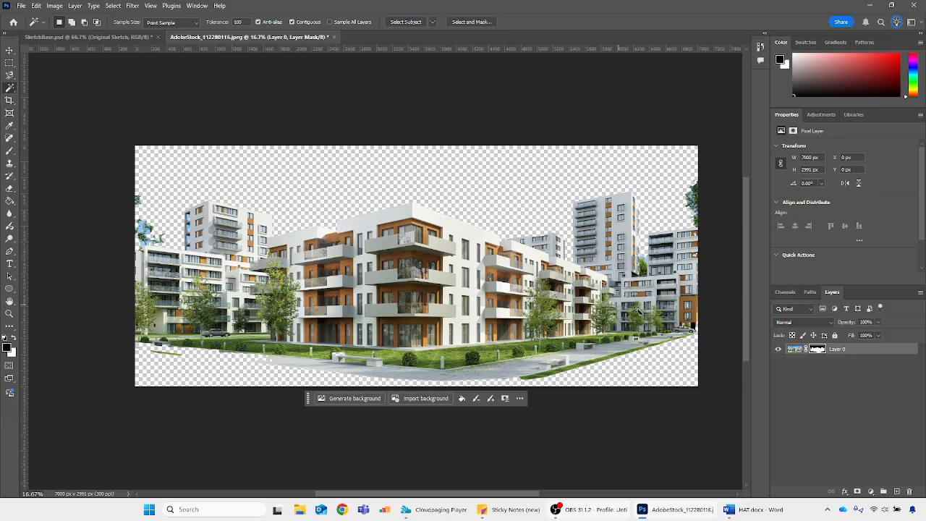
click(816, 350)
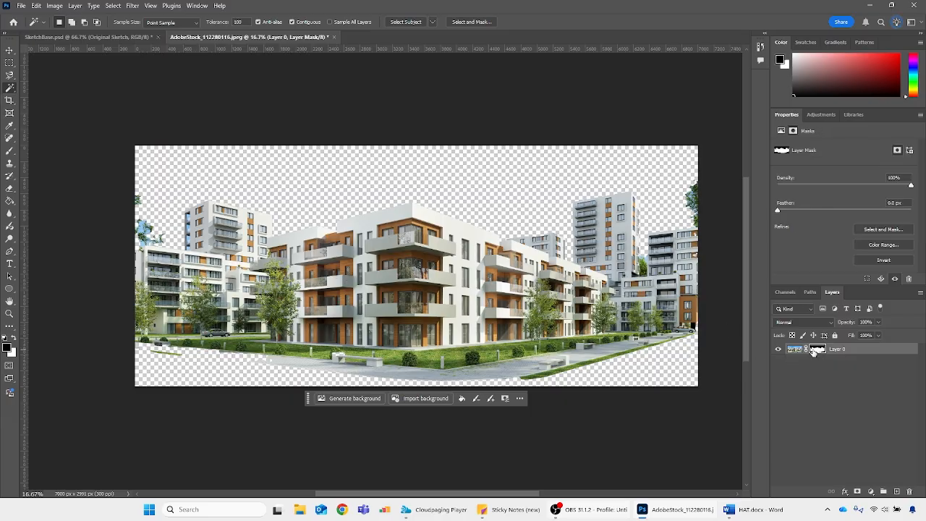
click(910, 492)
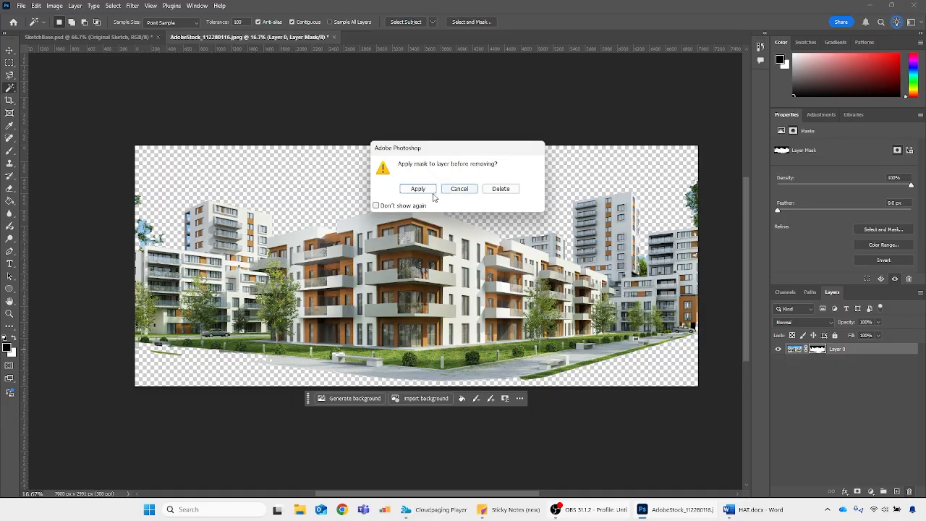
click(498, 190)
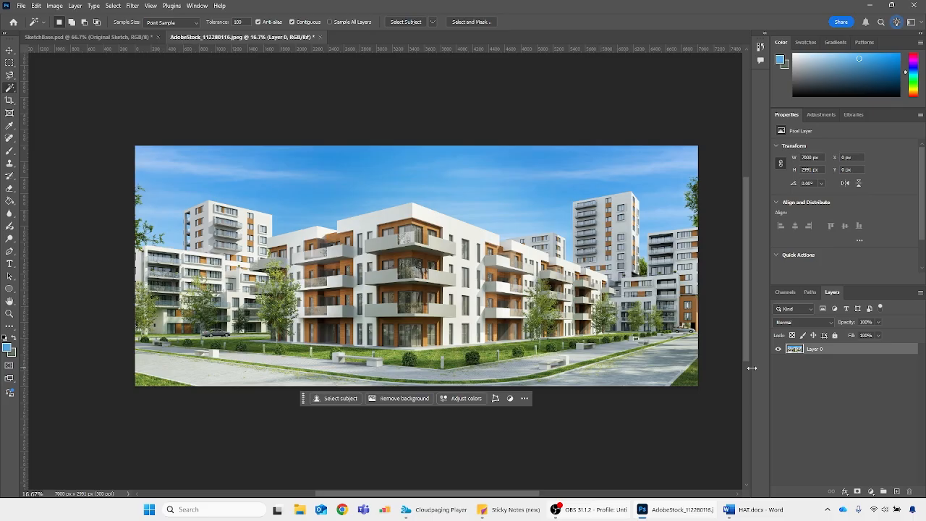
Undo the mask deletion and paint white on Layer 0's mask with the Brush to bring back the street in the foreground
key(ctrl+z)
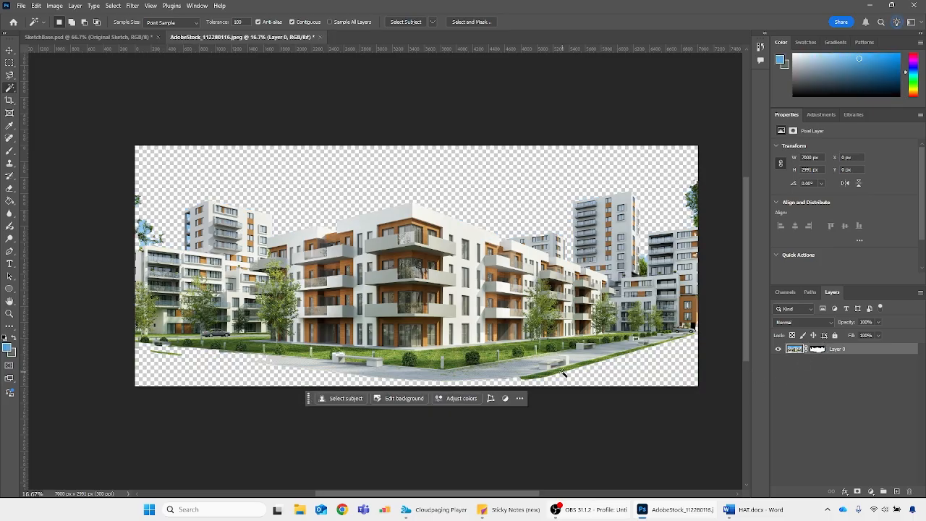
key(b)
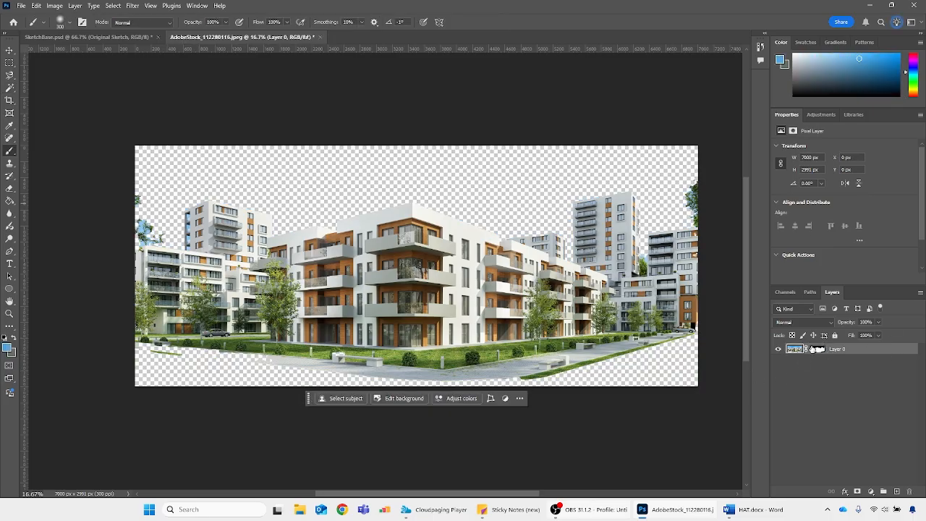
click(816, 349)
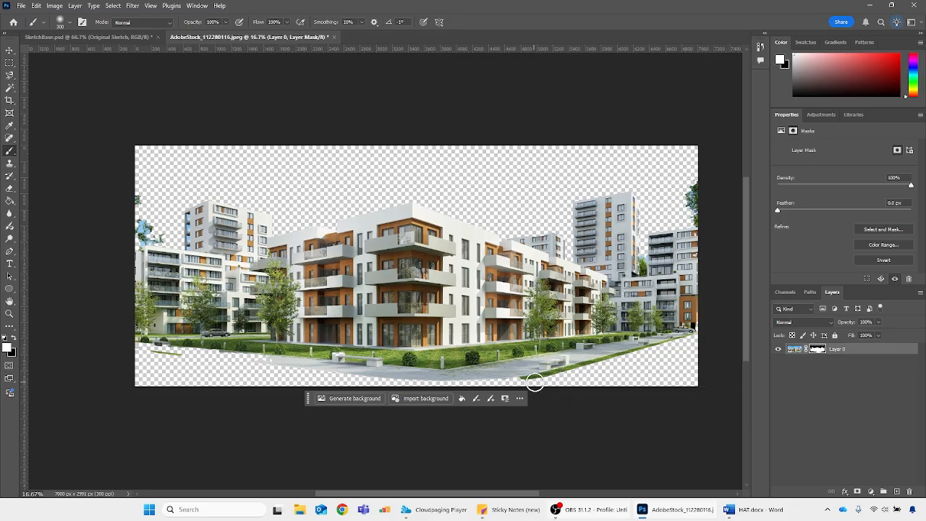
mouse_move(535, 383)
mouse_down()
mouse_move(655, 350)
mouse_move(641, 370)
mouse_move(608, 364)
mouse_move(709, 312)
mouse_move(673, 365)
mouse_move(611, 386)
mouse_move(498, 375)
mouse_move(534, 382)
mouse_move(301, 377)
mouse_move(158, 362)
mouse_move(145, 349)
mouse_move(250, 357)
mouse_up()
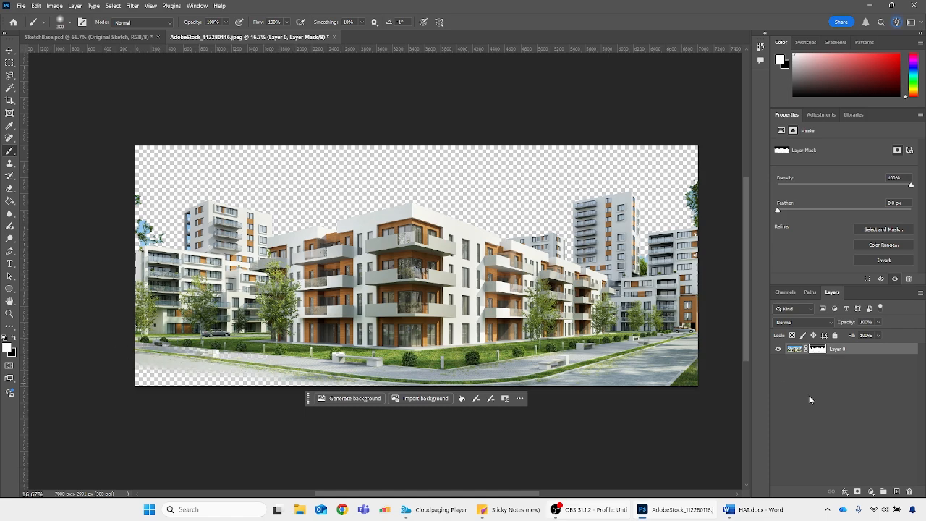
Apply the layer mask to Layer 0, and undo everything back to the original locked Background
click(910, 491)
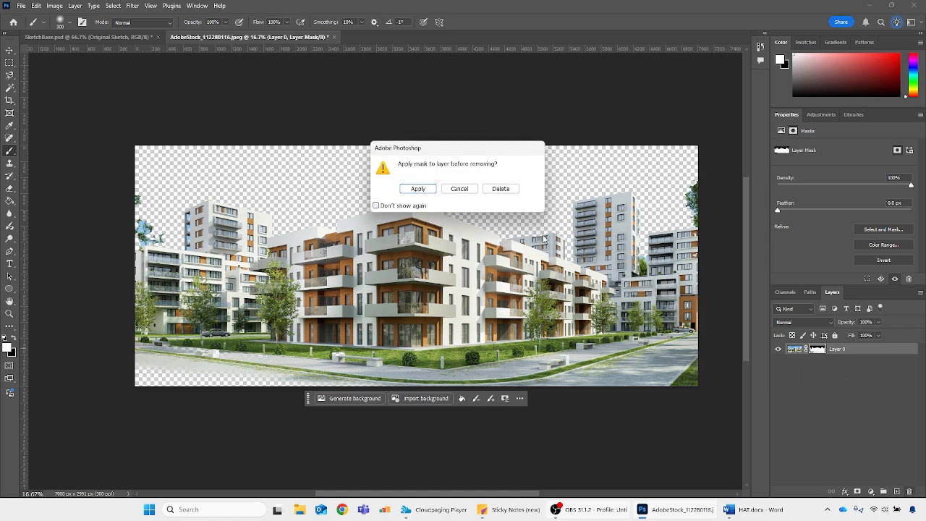
click(425, 188)
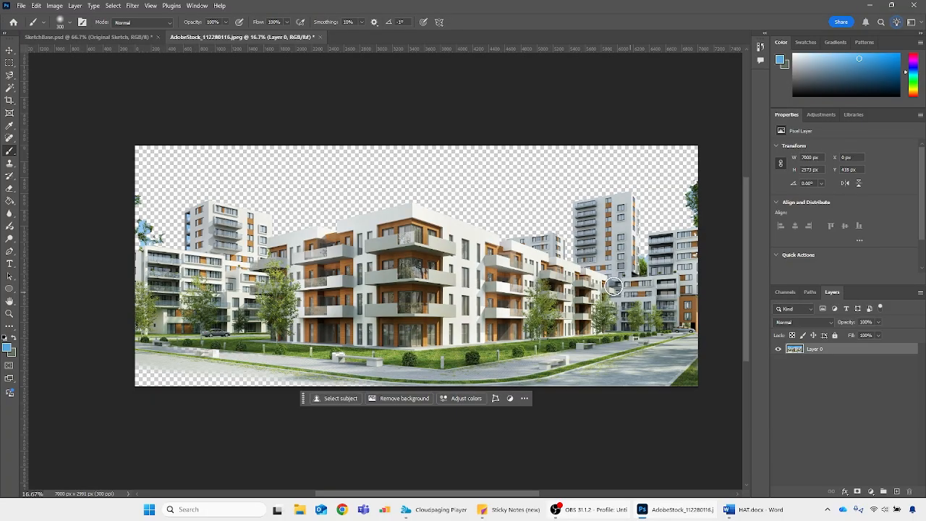
key(ctrl+z)
key(ctrl+z)
key(ctrl+z)
key(ctrl+z)
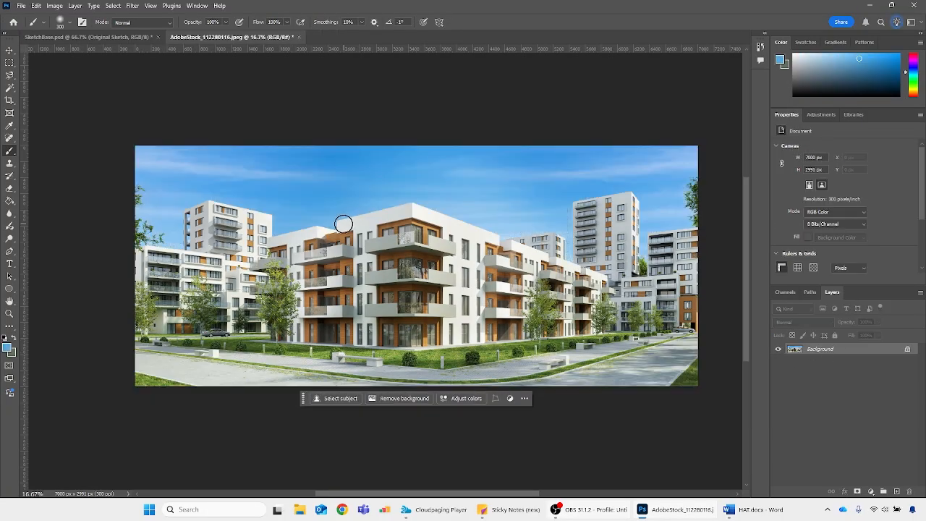
Try tracing the central building's roofline and the sky above it with the Magnetic Lasso tool, and deselect
key(l)
key(ctrl+plus)
key(ctrl+plus)
key(ctrl+plus)
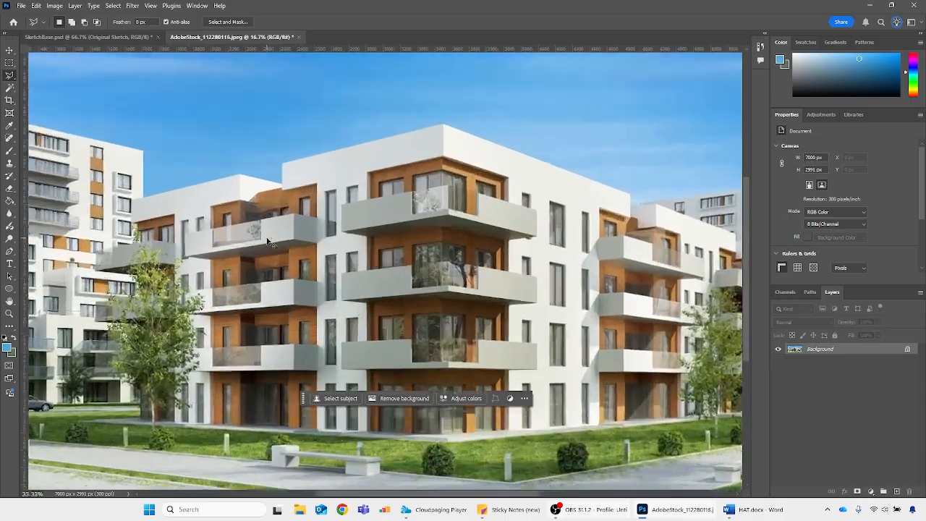
click(13, 77)
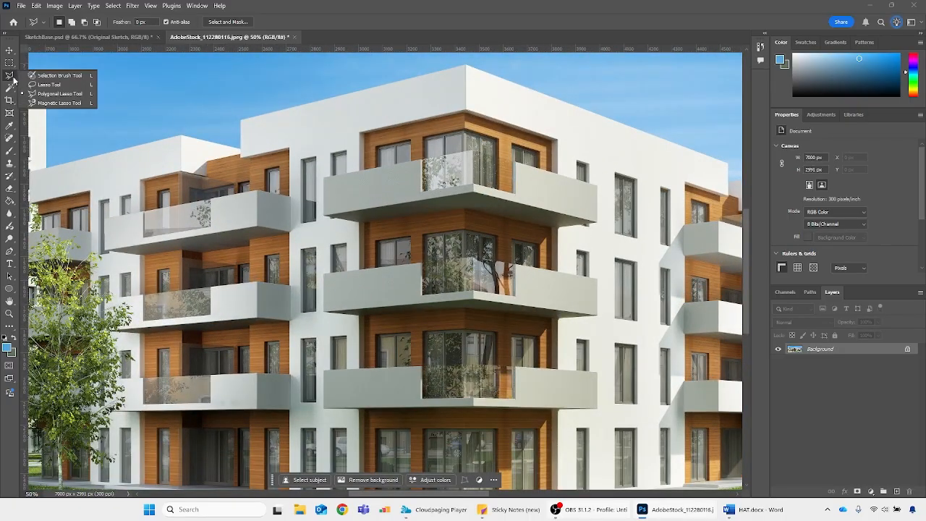
click(58, 103)
click(241, 120)
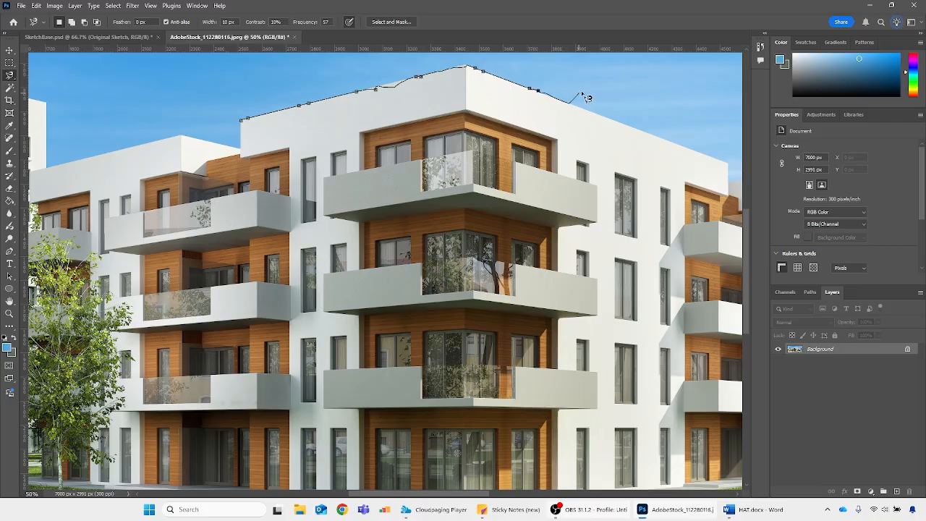
scroll(588, 70, up, 3)
double_click(227, 173)
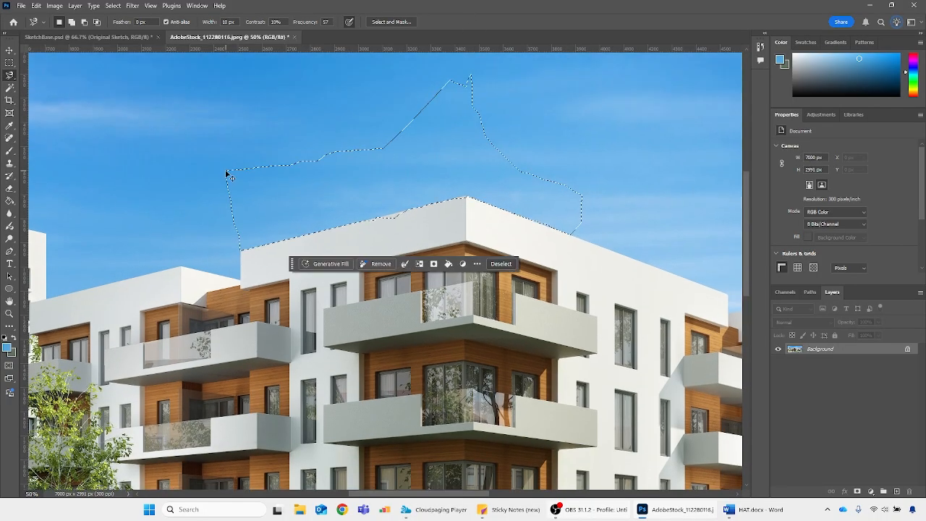
key(ctrl+minus)
key(ctrl+minus)
key(ctrl+minus)
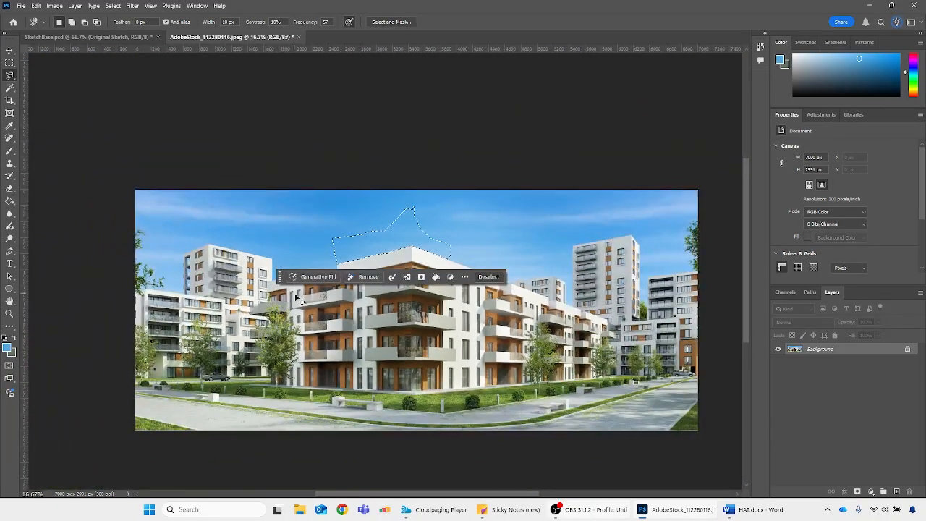
key(ctrl+d)
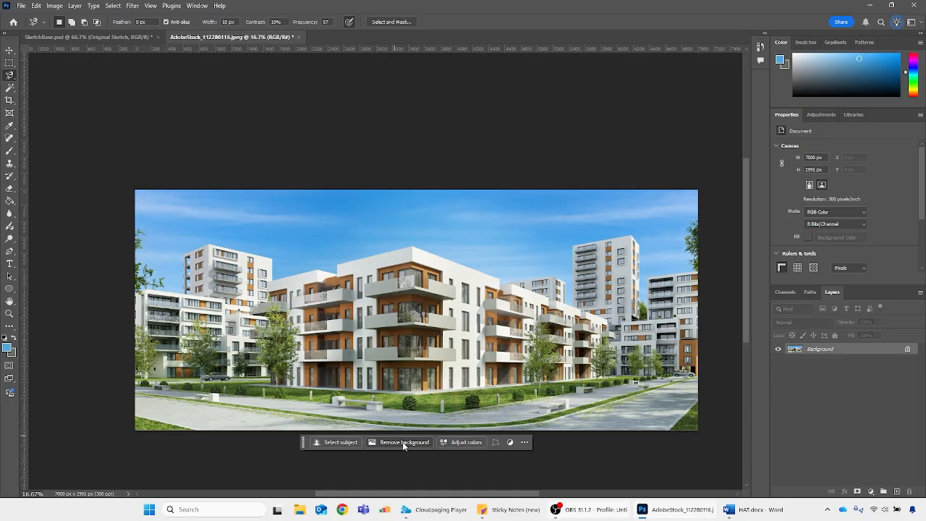
Select the round bush beside the pavement, in front of the central building's right facade, with the Rectangular Marquee
scroll(403, 446, down, 3)
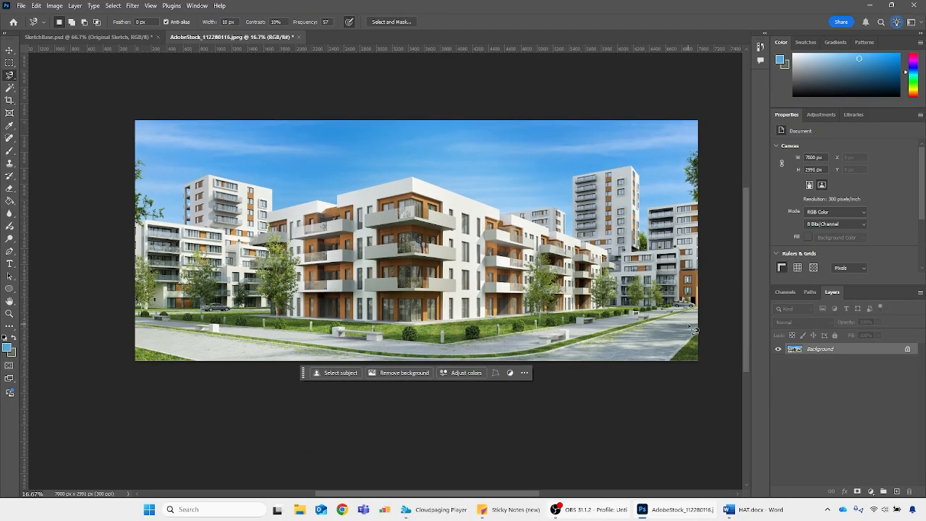
key(ctrl+plus)
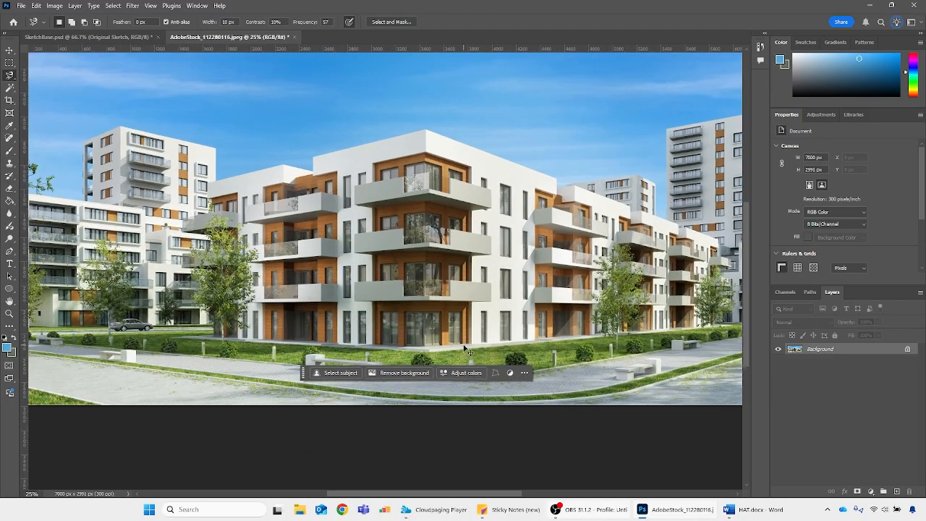
drag(511, 499, 538, 498)
mouse_move(524, 502)
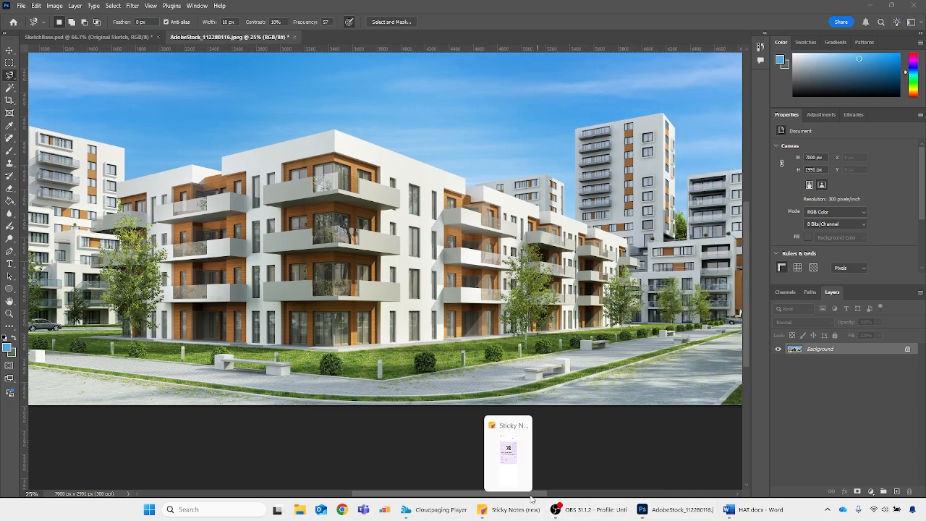
drag(412, 495, 432, 495)
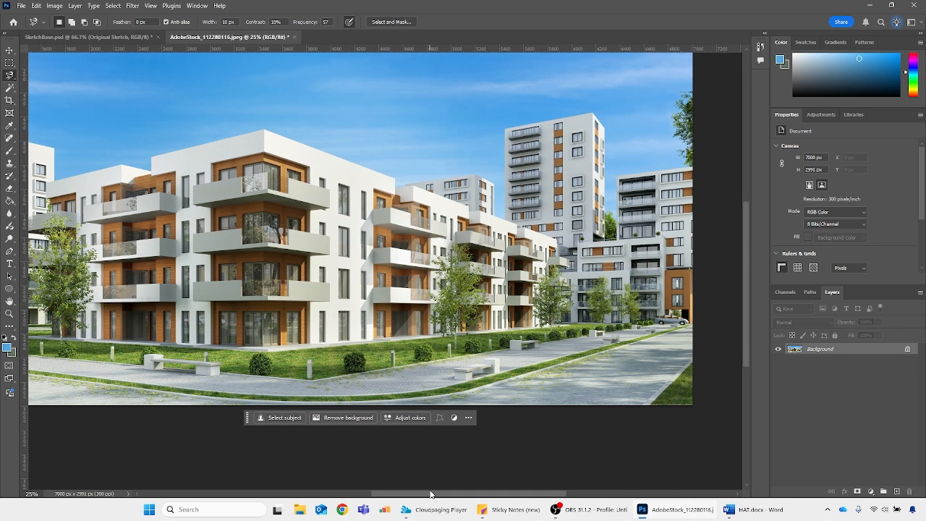
key(m)
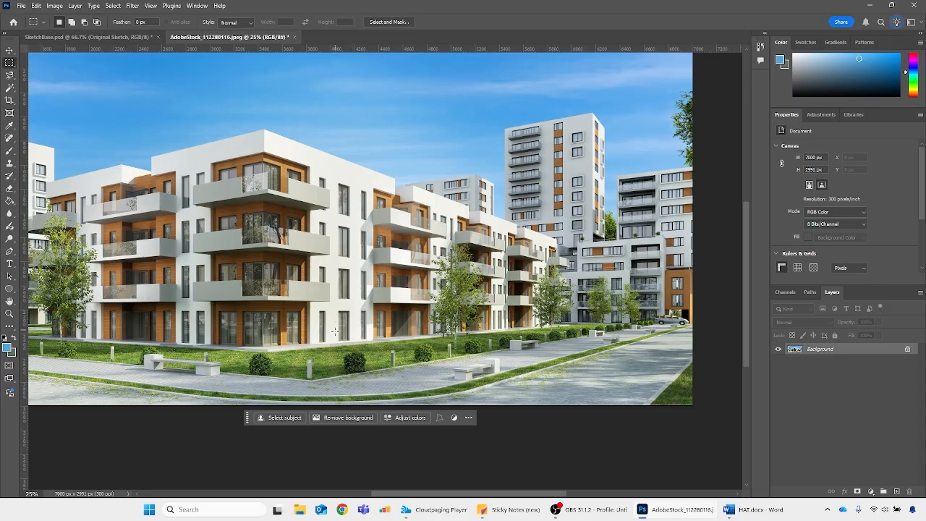
drag(331, 337, 381, 384)
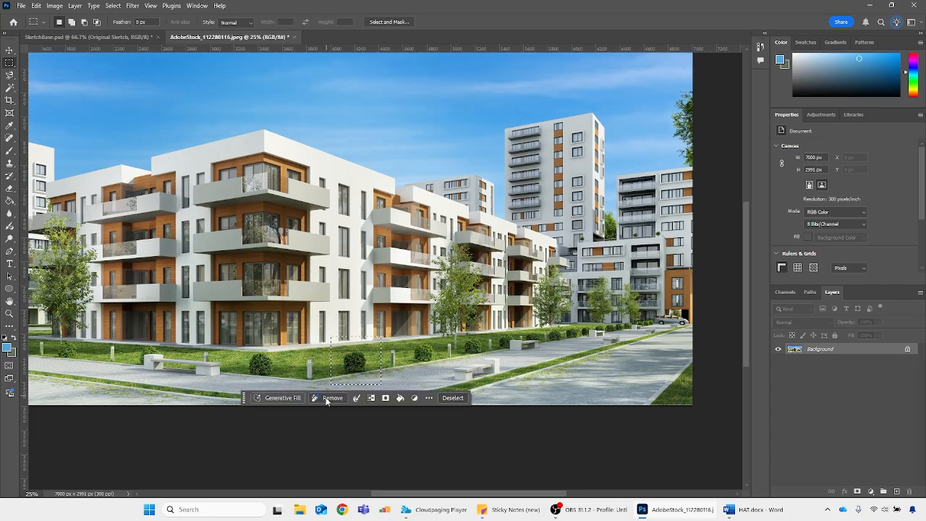
Run Generative Fill on the selected area with the prompt "remove bush"
click(280, 398)
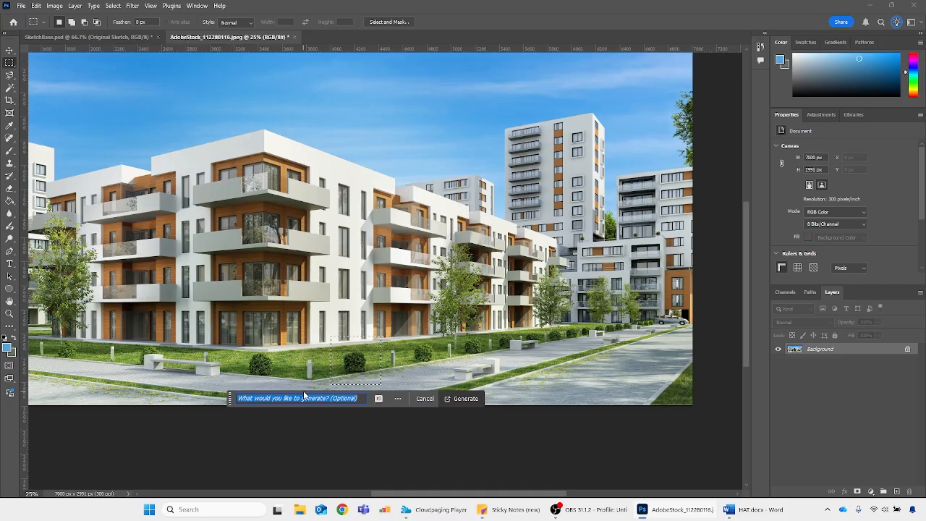
click(304, 397)
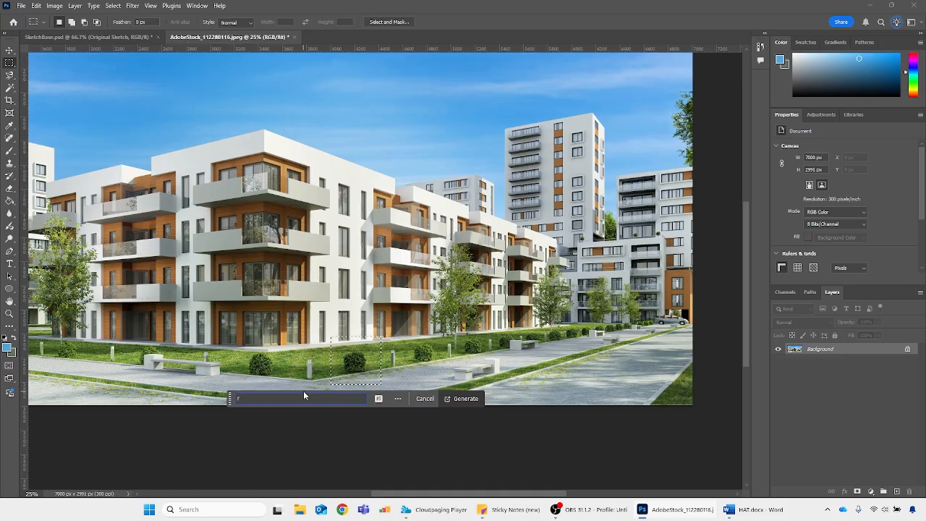
text(remove bush)
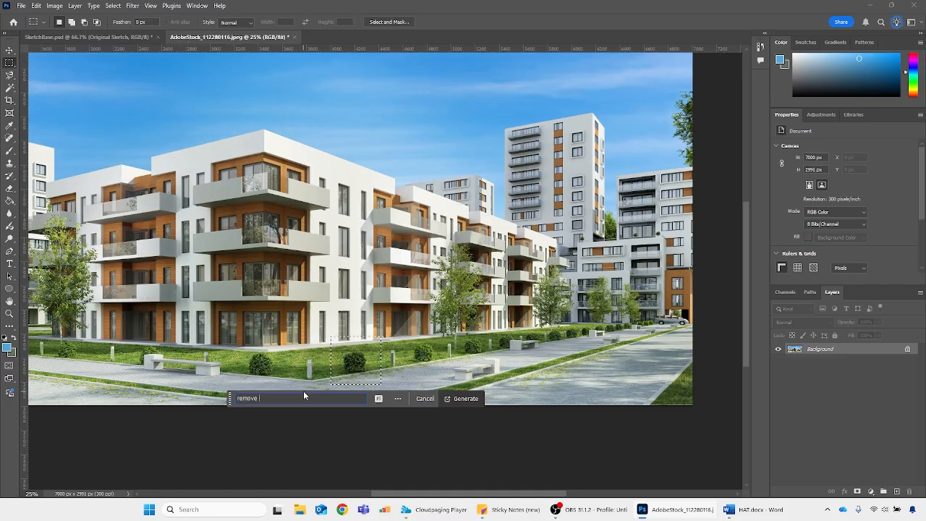
click(449, 399)
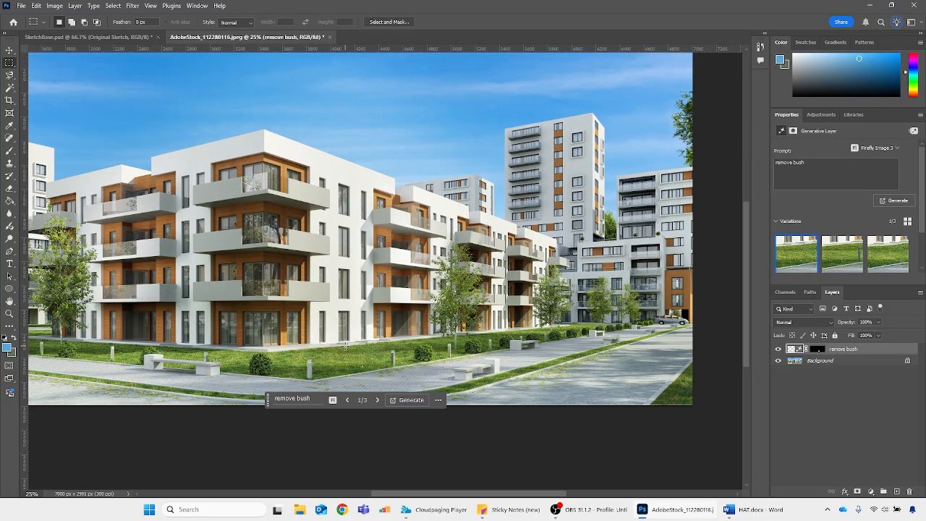
Browse the three generated variations of the bush removal and return to the first one
click(377, 400)
click(376, 400)
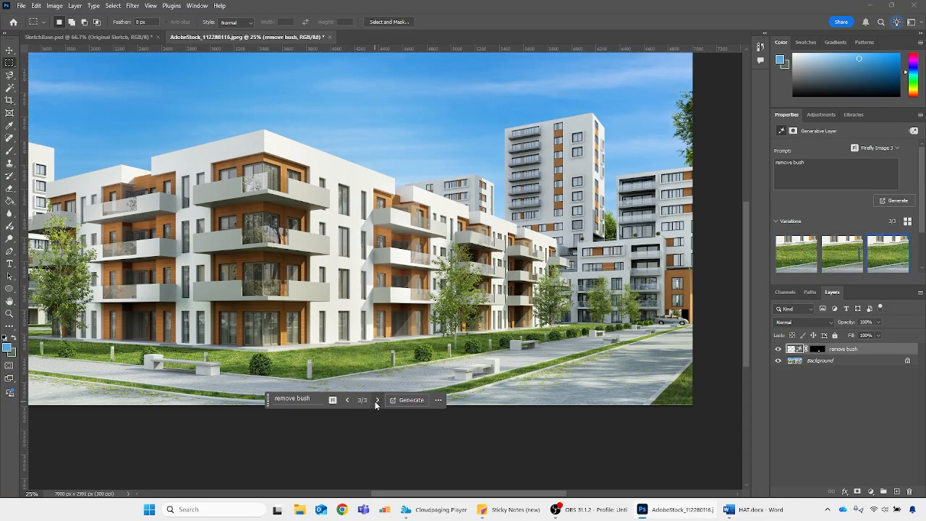
click(347, 400)
click(346, 400)
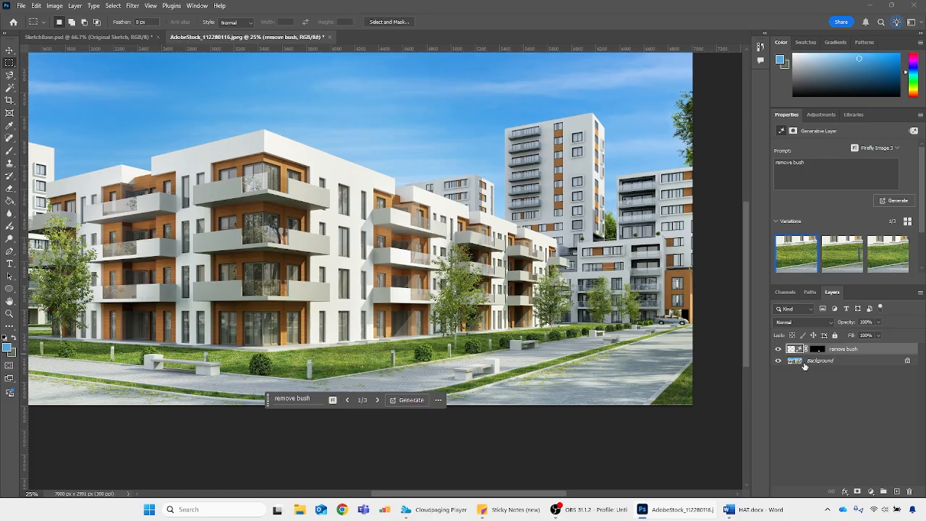
Compare the photo with and without the bush by toggling the remove bush layer's visibility, leaving it shown and selected
click(804, 362)
click(810, 351)
click(797, 362)
click(778, 350)
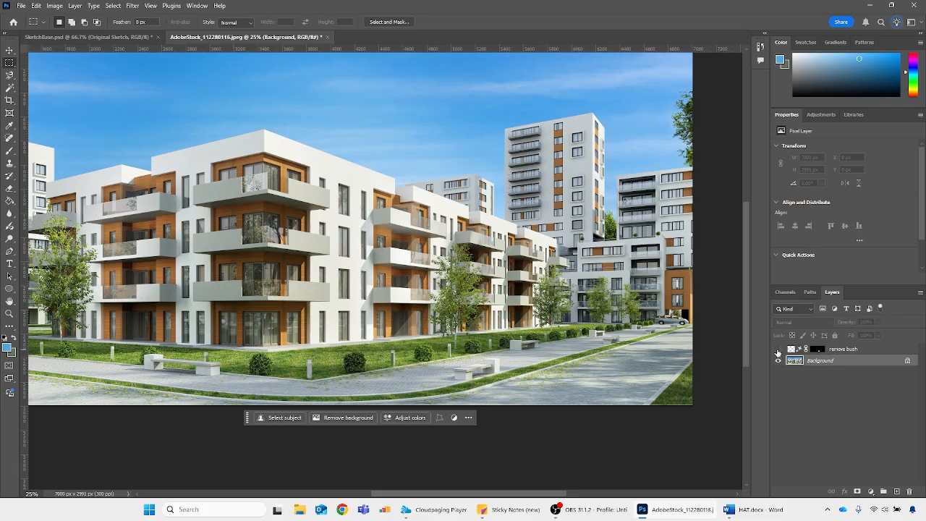
click(778, 350)
click(778, 349)
click(778, 350)
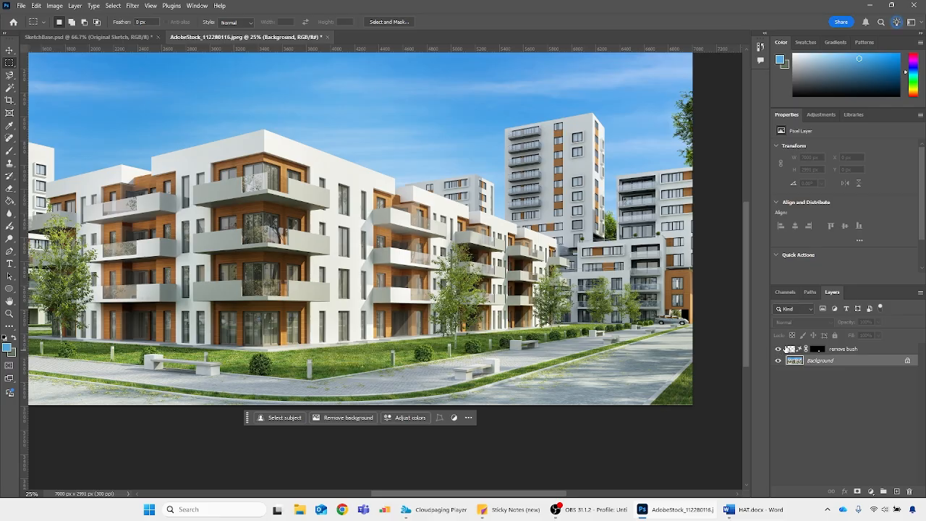
click(797, 350)
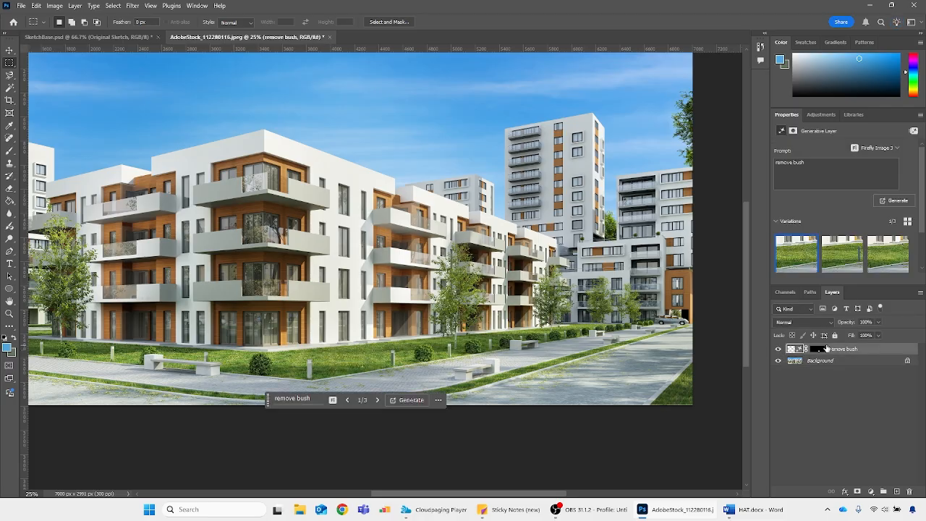
Target the remove bush layer's mask and compare the lawn with and without the bush by toggling the layer's visibility
scroll(370, 349, down, 3)
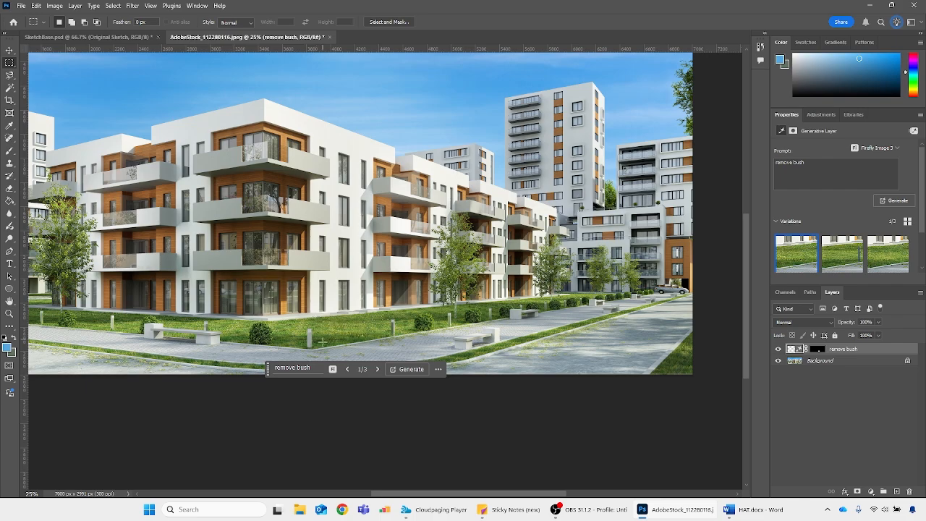
key(ctrl+plus)
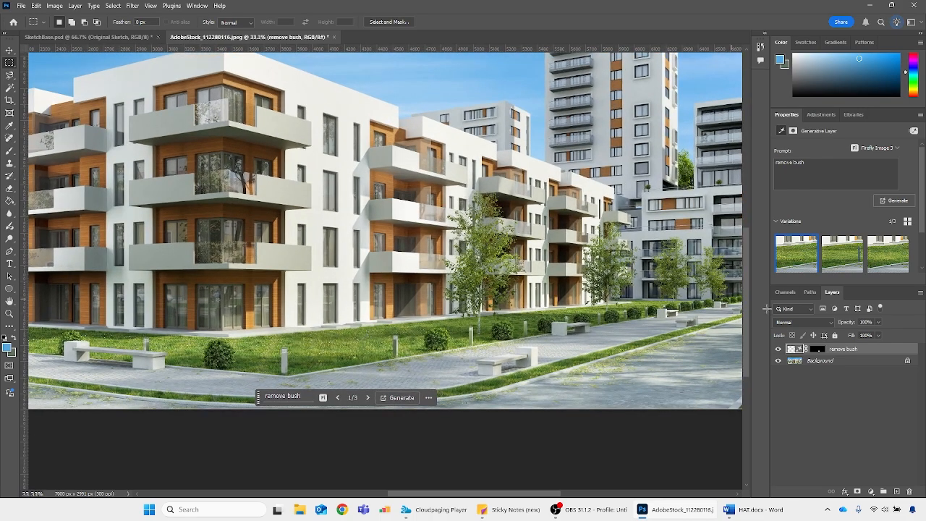
click(820, 350)
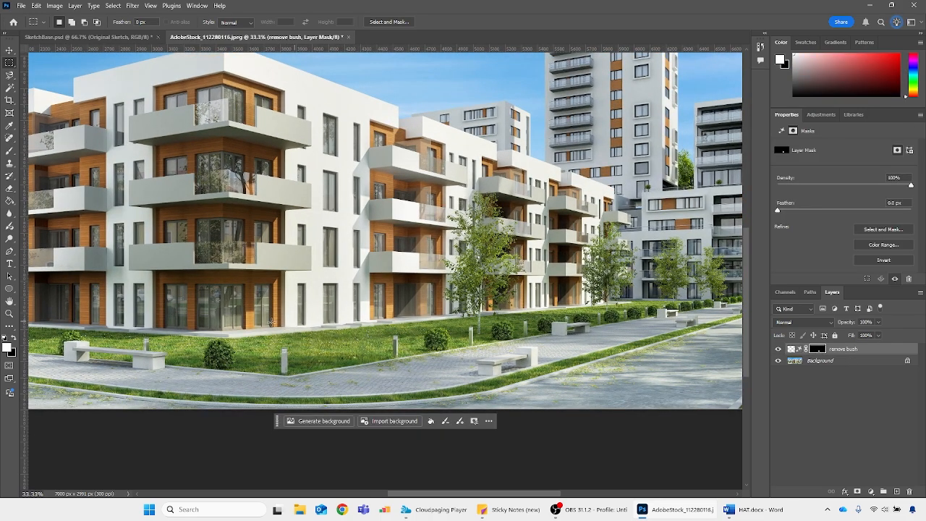
key(ctrl+plus)
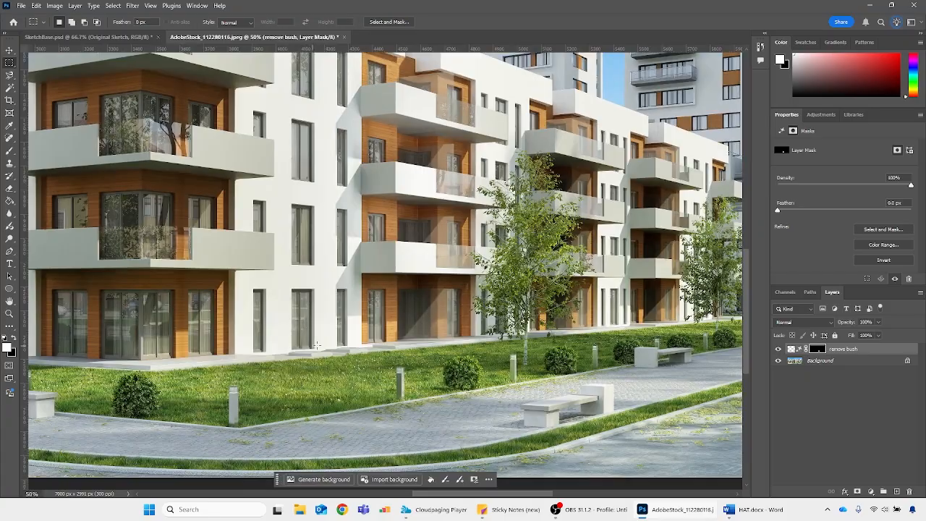
click(778, 349)
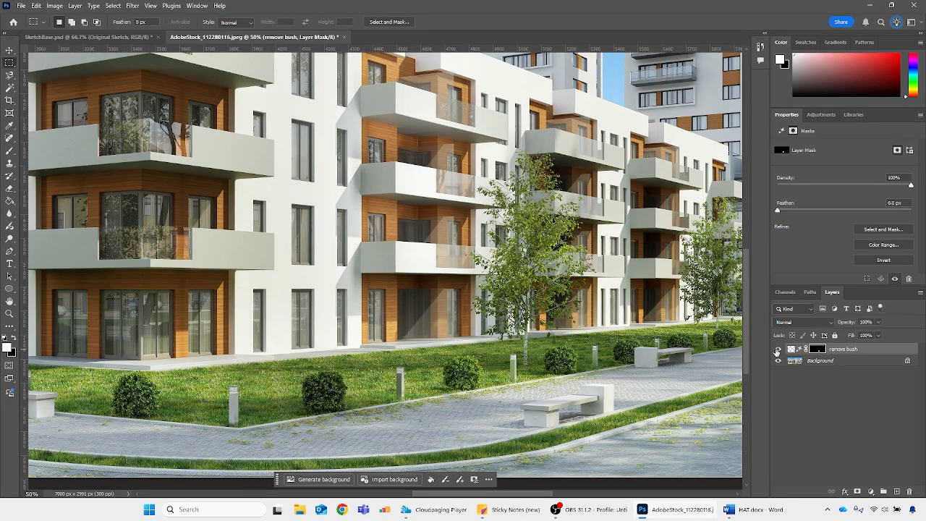
click(779, 349)
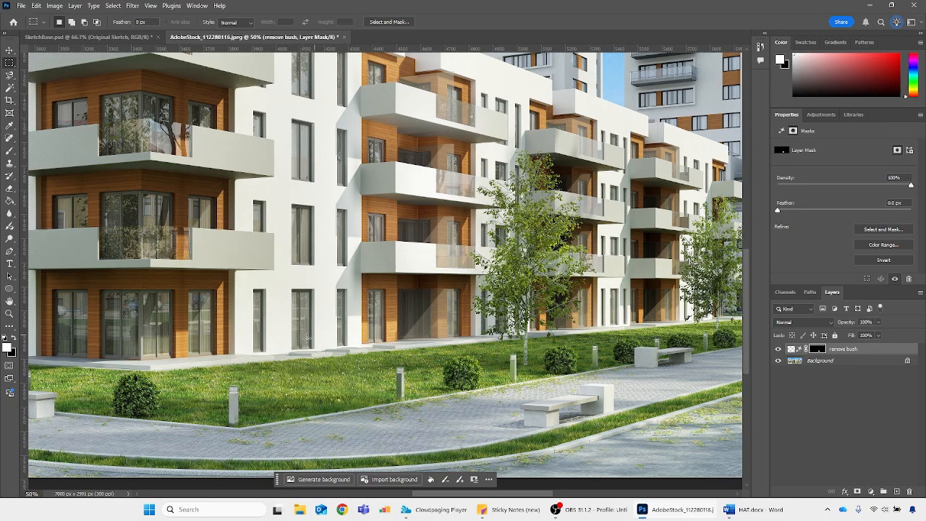
key(b)
key(x)
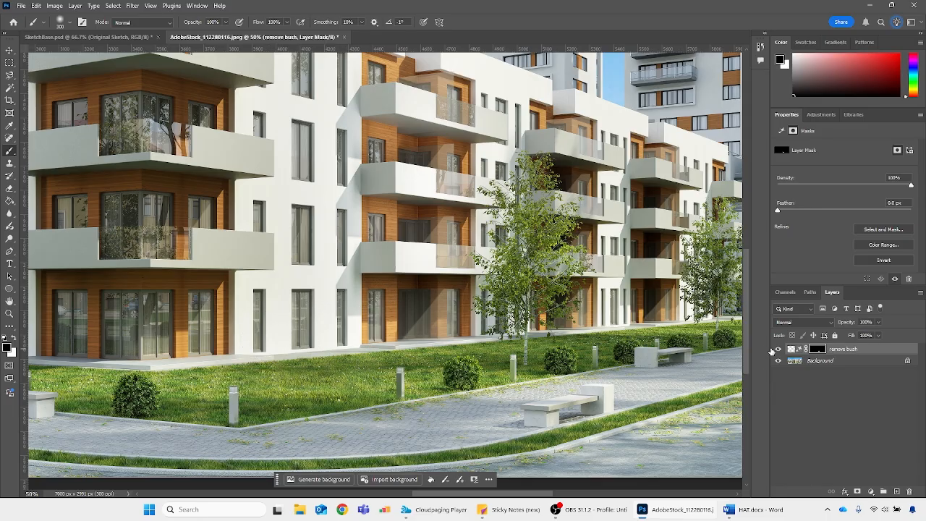
scroll(634, 366, down, 3)
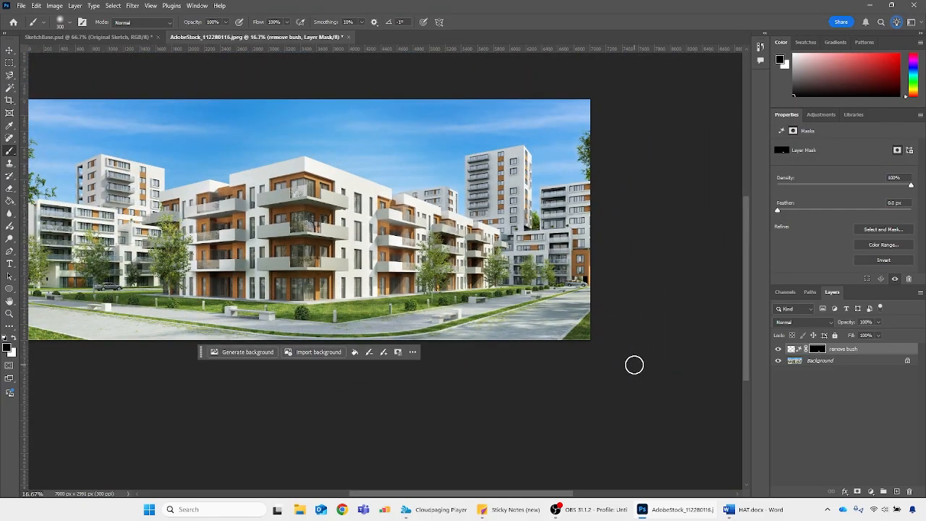
key(ctrl+plus)
key(ctrl+plus)
key(ctrl+plus)
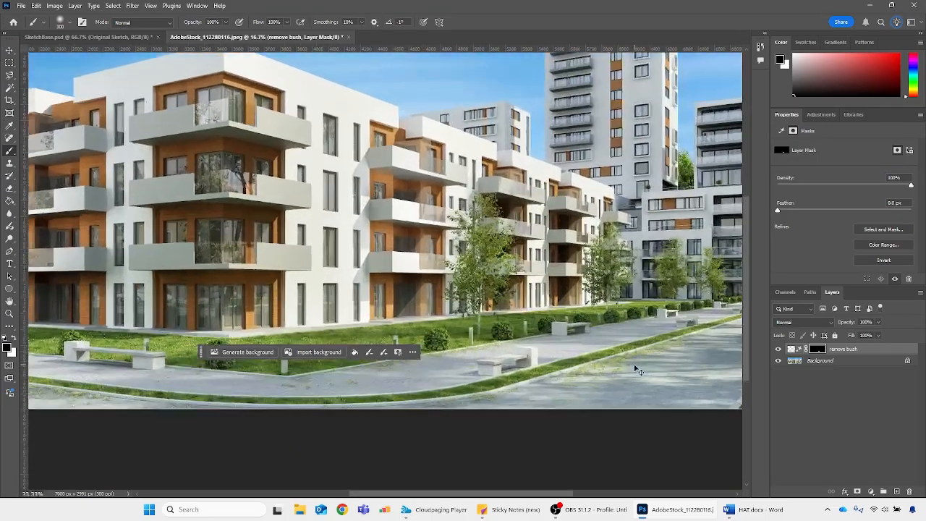
scroll(383, 343, down, 3)
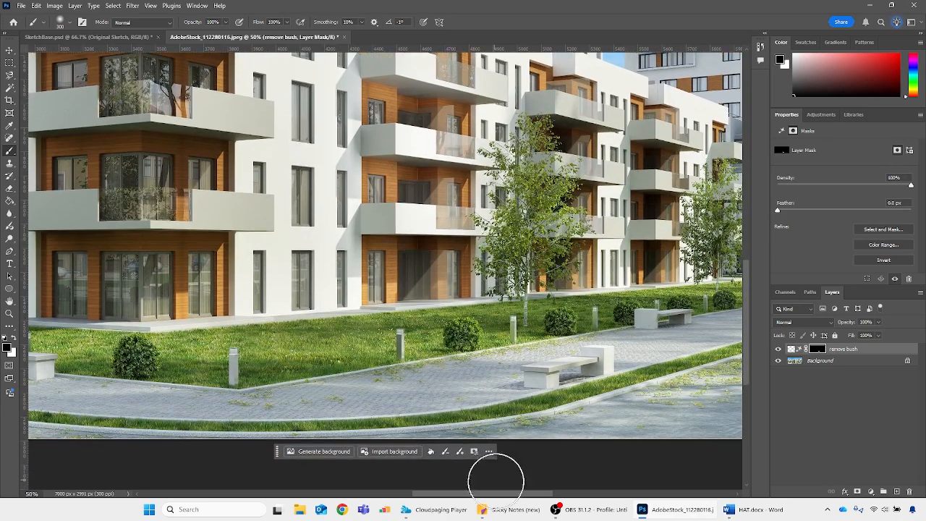
On the Background layer, select most of the white bench and the facade area above it with the Rectangular Marquee
drag(490, 495, 449, 495)
click(821, 361)
key(m)
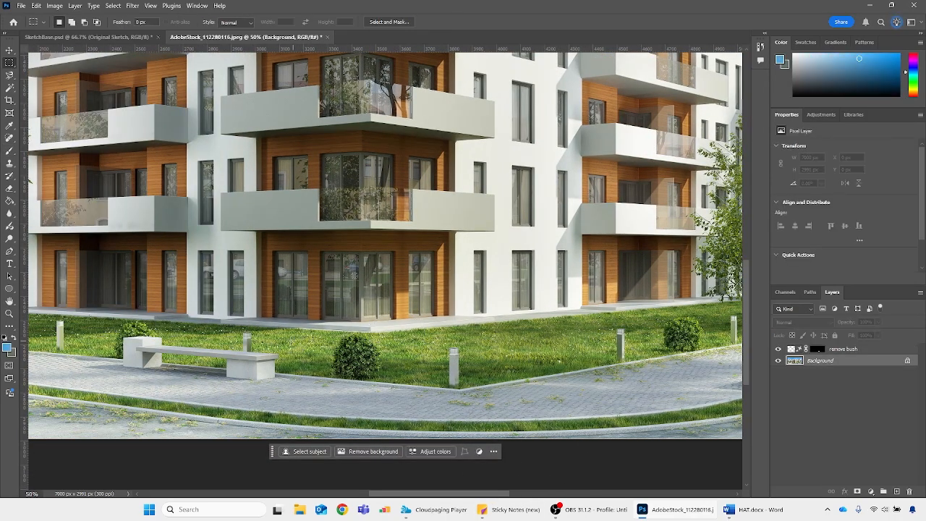
drag(139, 251, 256, 388)
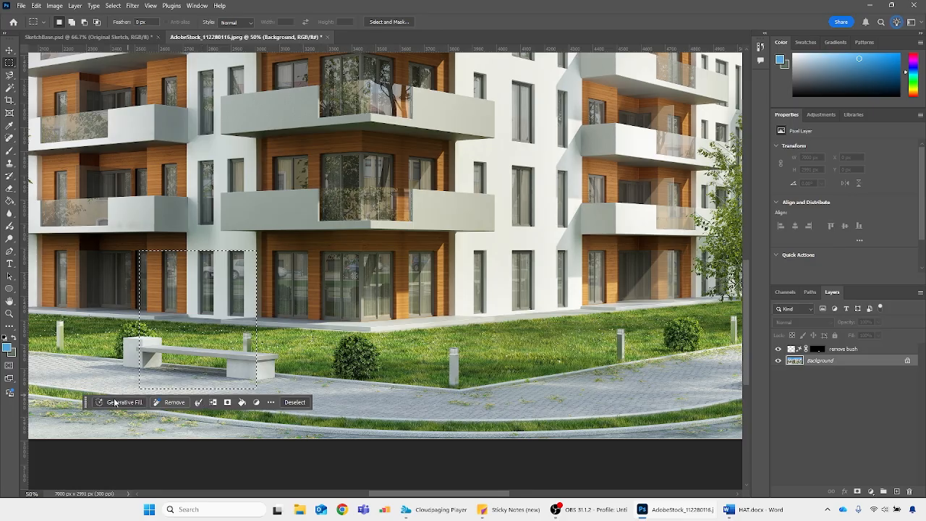
Run Generative Fill on the bench selection with the prompt "add person sitting on the bench"
click(105, 402)
text(add person sitting on th)
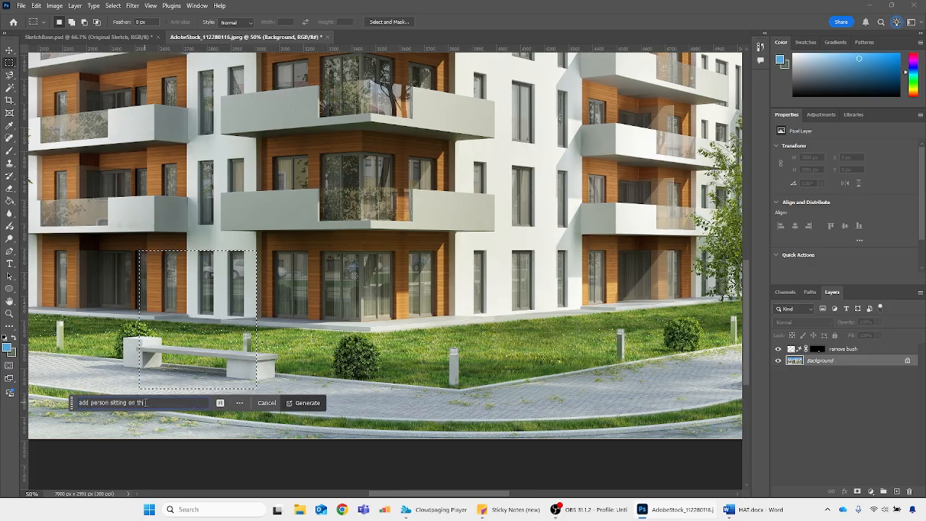
text(e bench)
click(308, 403)
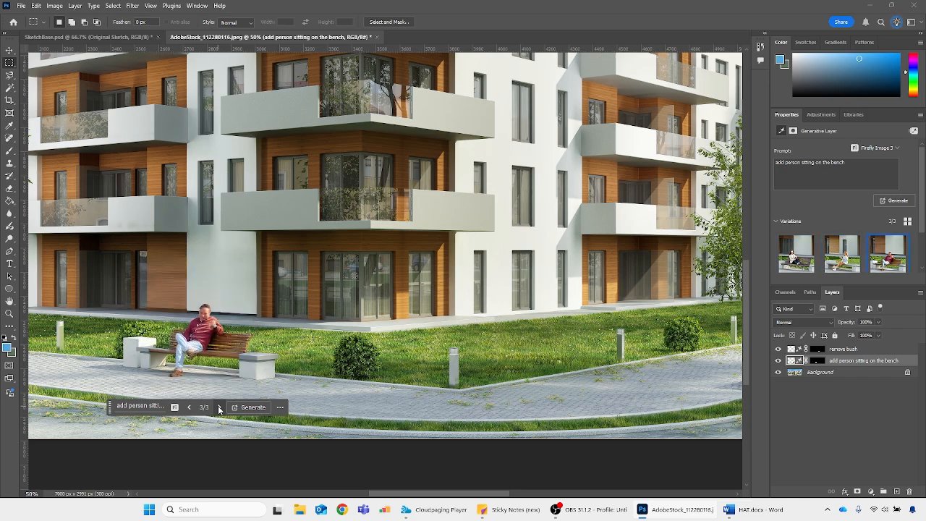
Browse the three generated variations of the seated person and settle on the first one
click(187, 407)
click(187, 407)
key(ctrl+minus)
key(ctrl+minus)
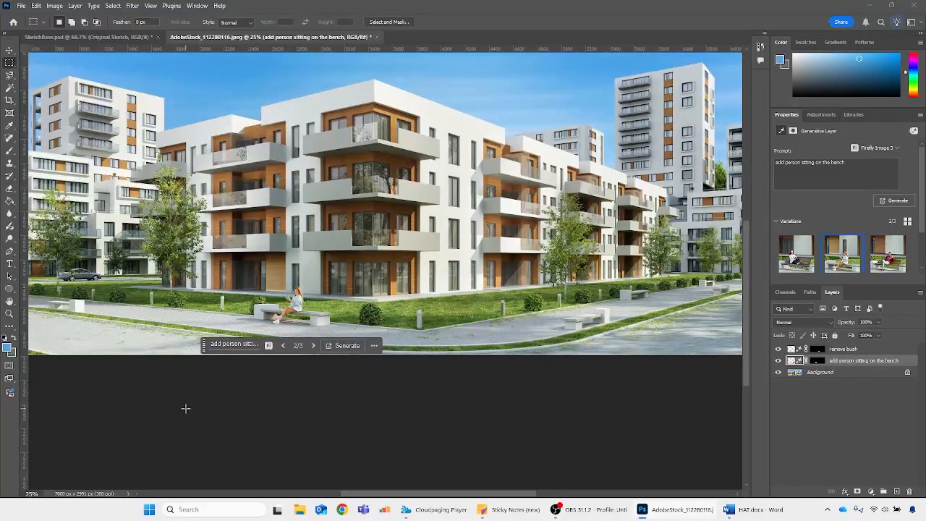
click(314, 345)
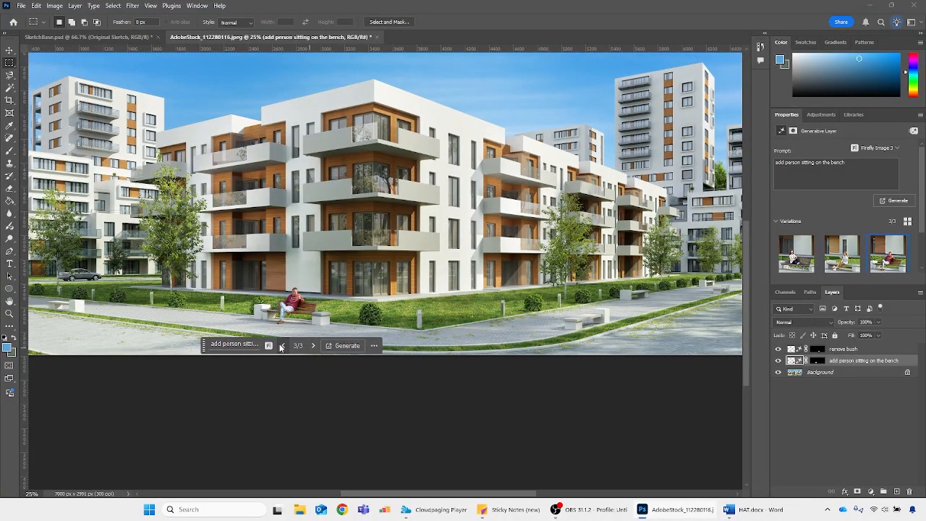
click(283, 345)
click(313, 345)
click(313, 345)
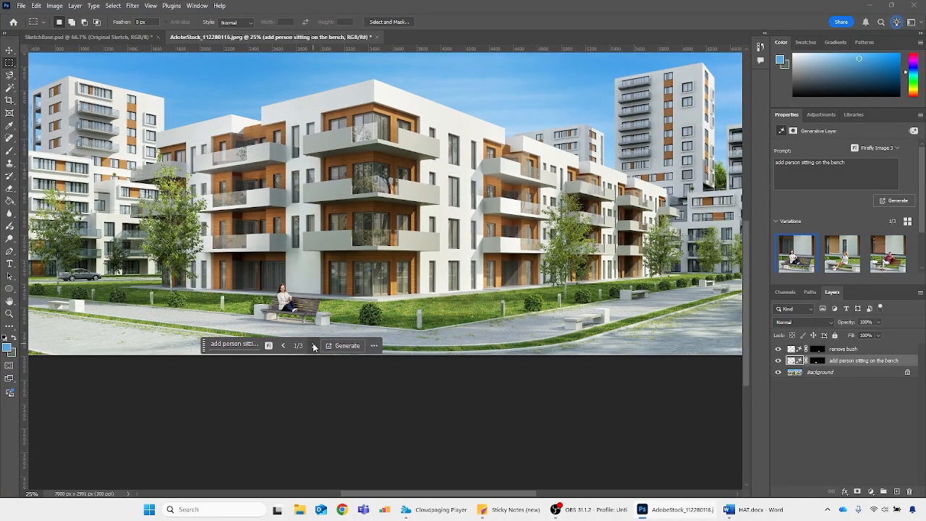
Delete both generative layers, remove bush and add person sitting on the bench, keeping only the Background layer
click(860, 350)
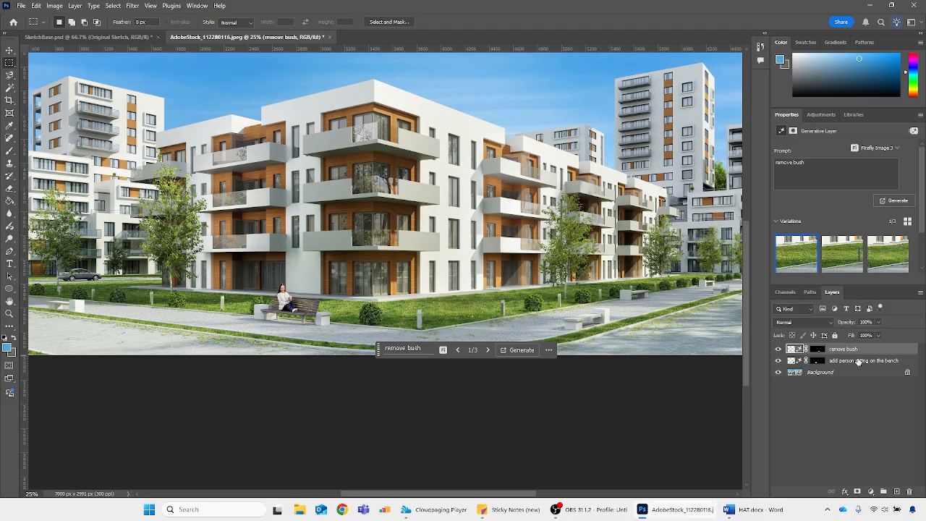
shift+click(860, 362)
key(Delete)
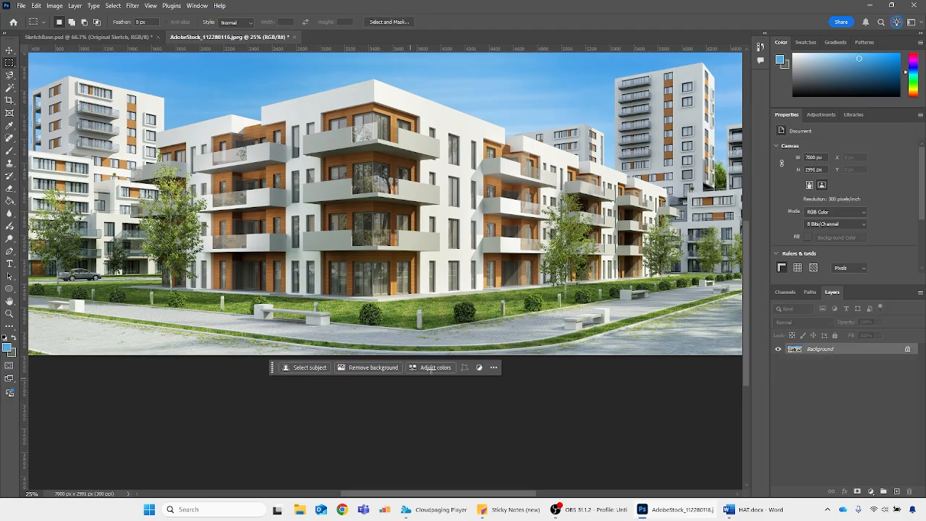
scroll(348, 377, up, 1)
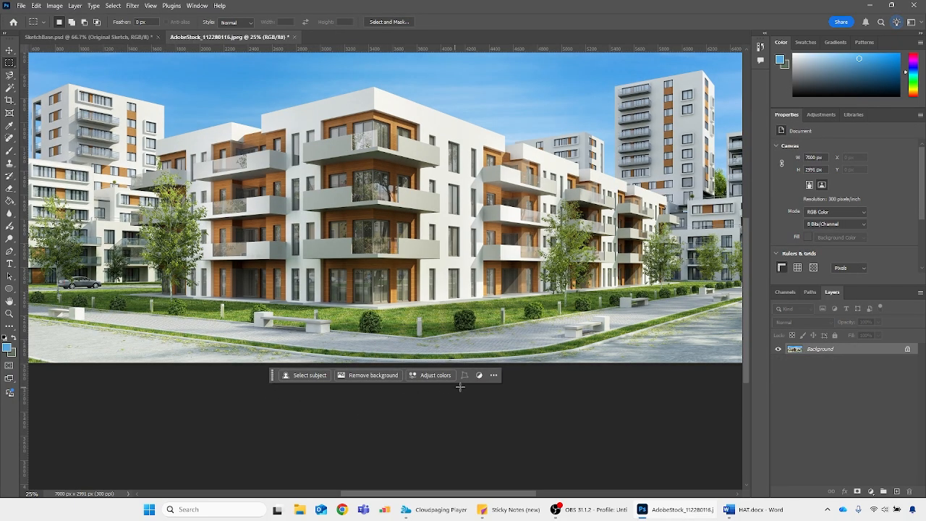
Switch to the SketchBase.psd document and show the whole architectural sketch with the Move tool active
click(50, 37)
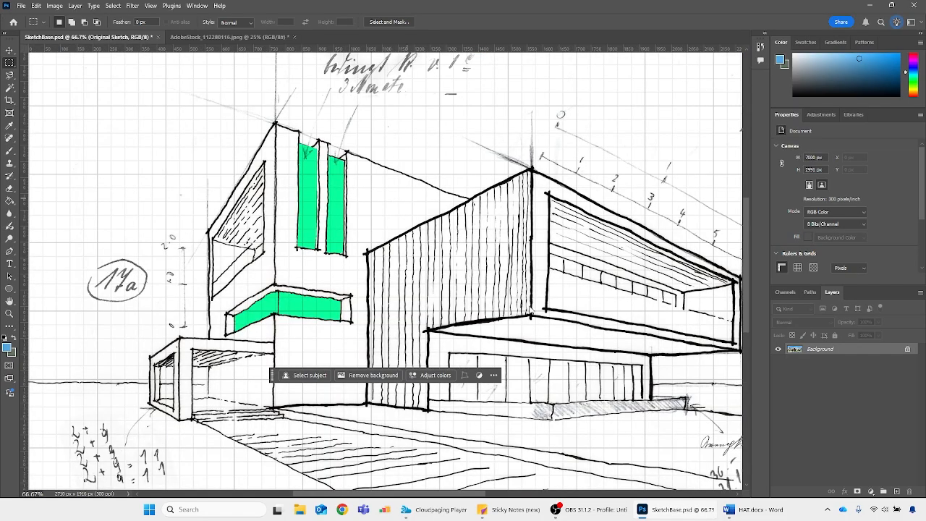
scroll(384, 281, down, 2)
key(v)
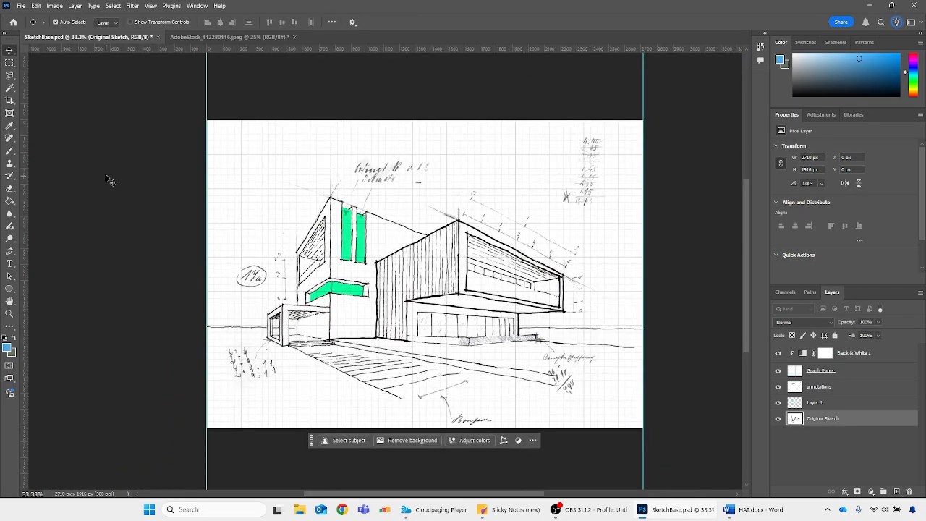
click(10, 75)
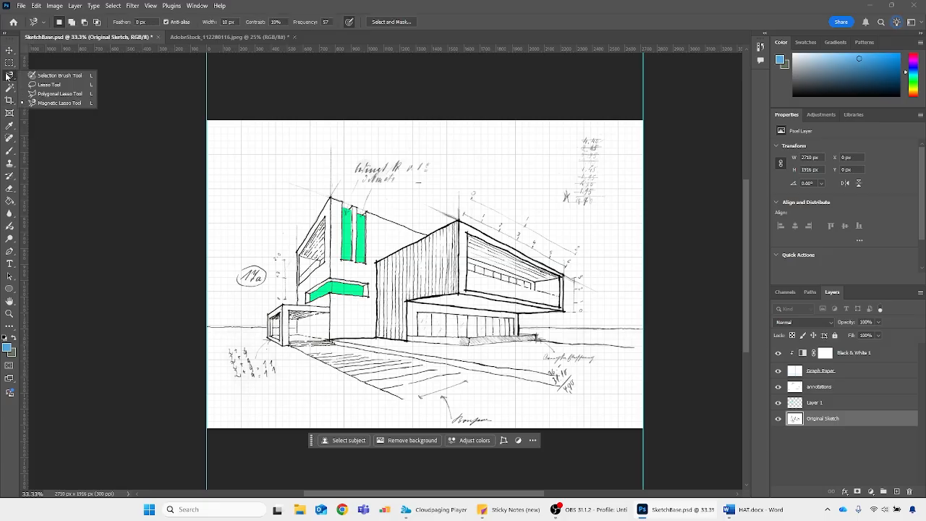
click(47, 103)
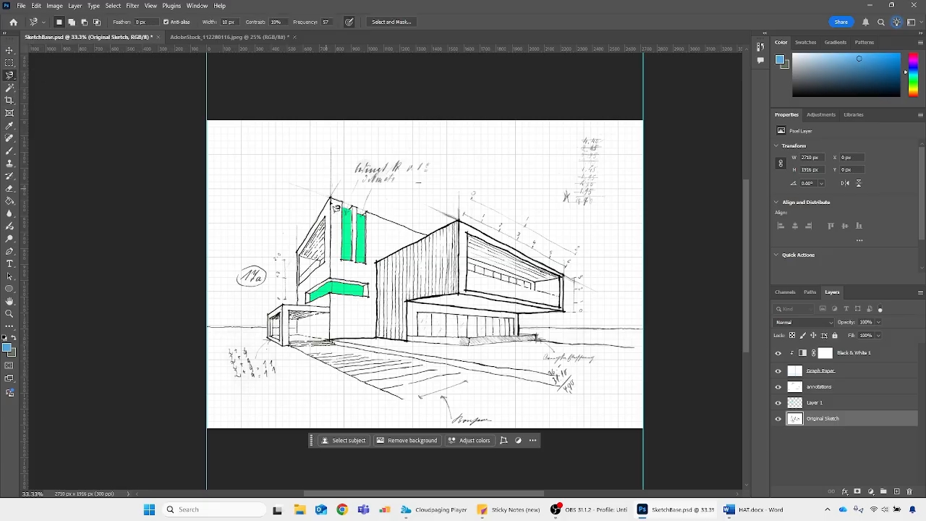
key(w)
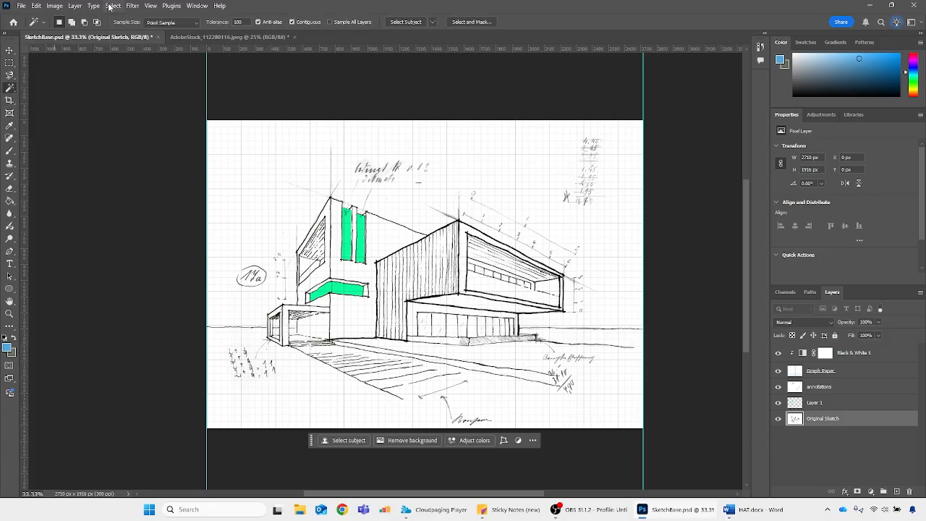
click(113, 5)
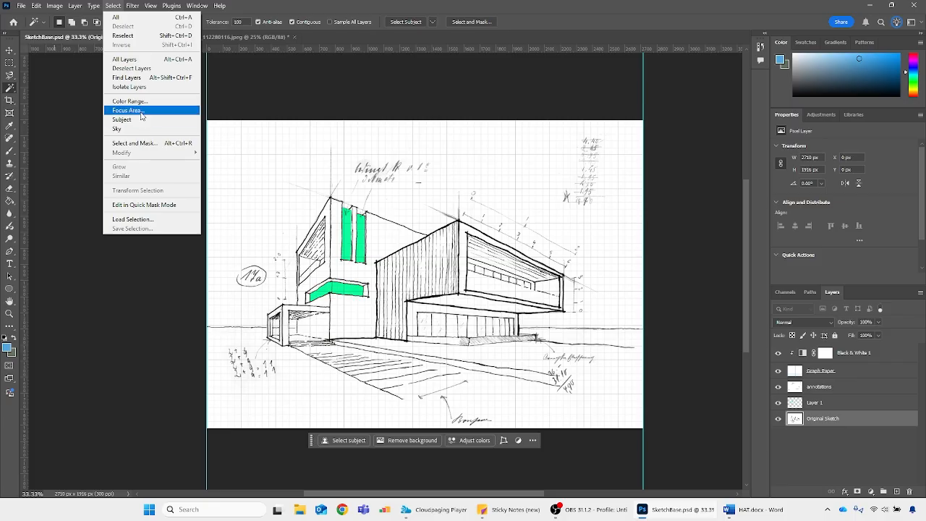
click(112, 6)
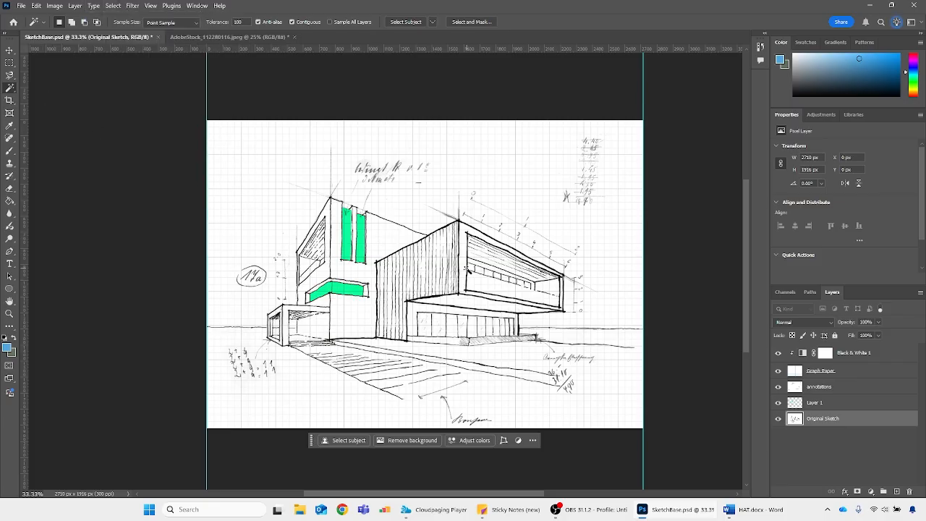
Switch to the Polygonal Lasso tool for outlining the upper-floor window of the sketch's right-hand block
key(ctrl+plus)
key(ctrl+plus)
key(ctrl+plus)
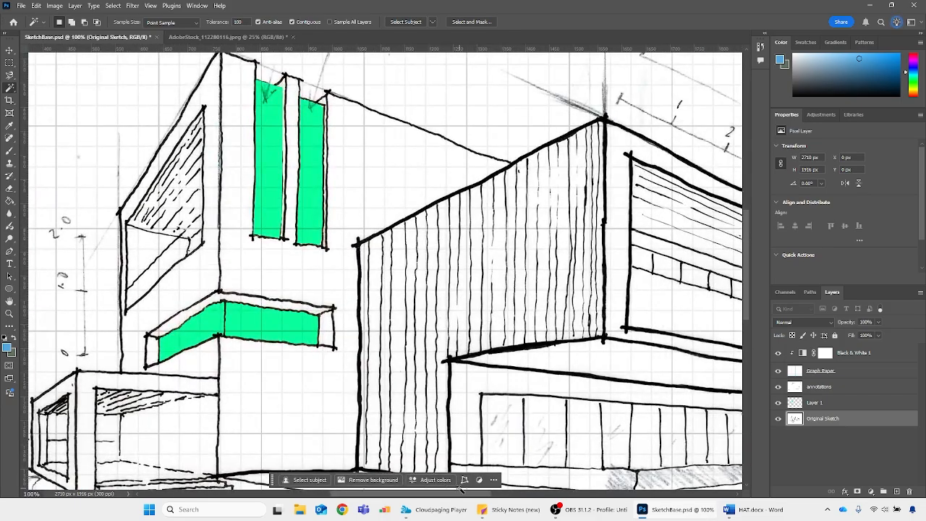
drag(460, 494, 532, 494)
key(l)
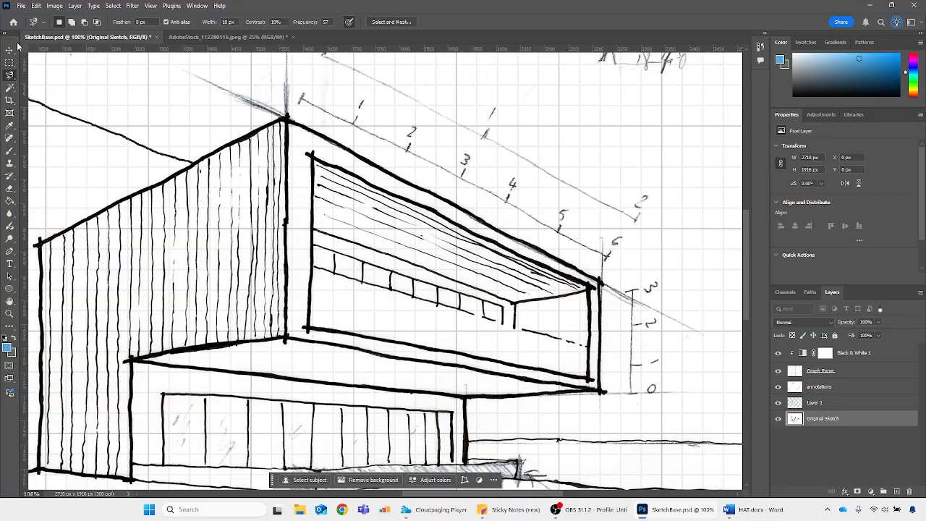
right_click(9, 87)
right_click(9, 76)
click(41, 103)
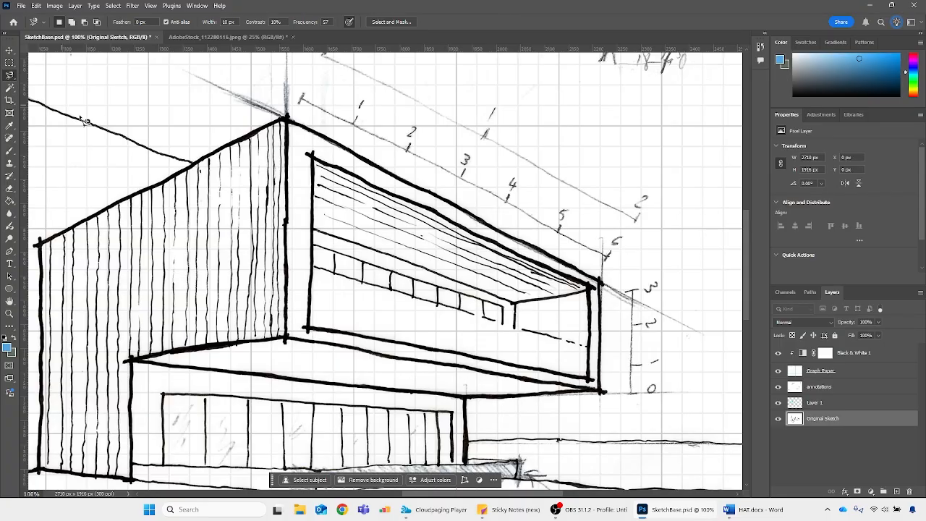
right_click(11, 76)
click(44, 91)
key(ctrl+plus)
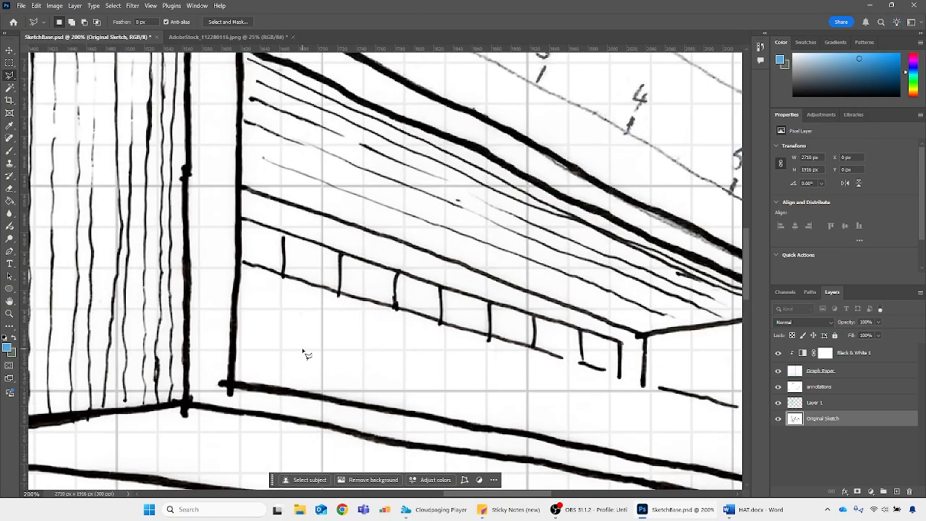
Outline the upper-floor glazing of the right-hand block with the Polygonal Lasso, following the stepped top edge and closing along the sill
click(230, 387)
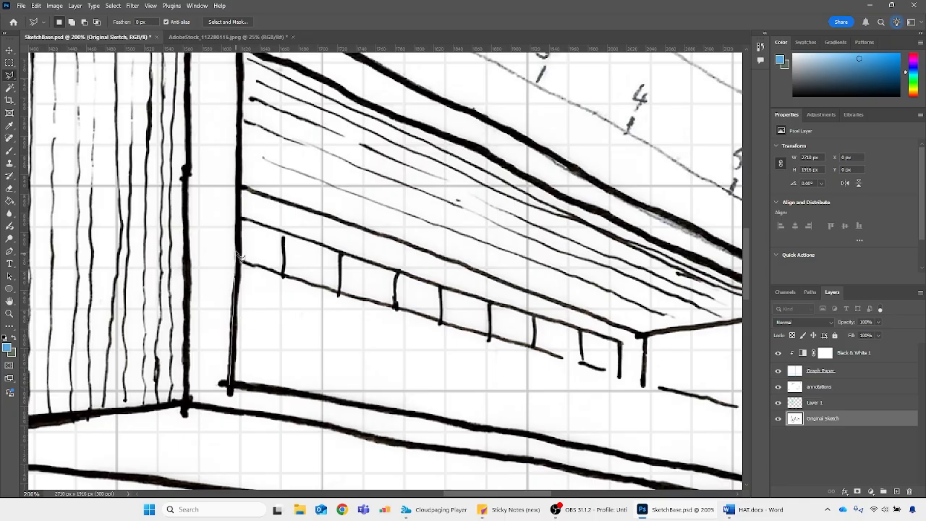
click(239, 217)
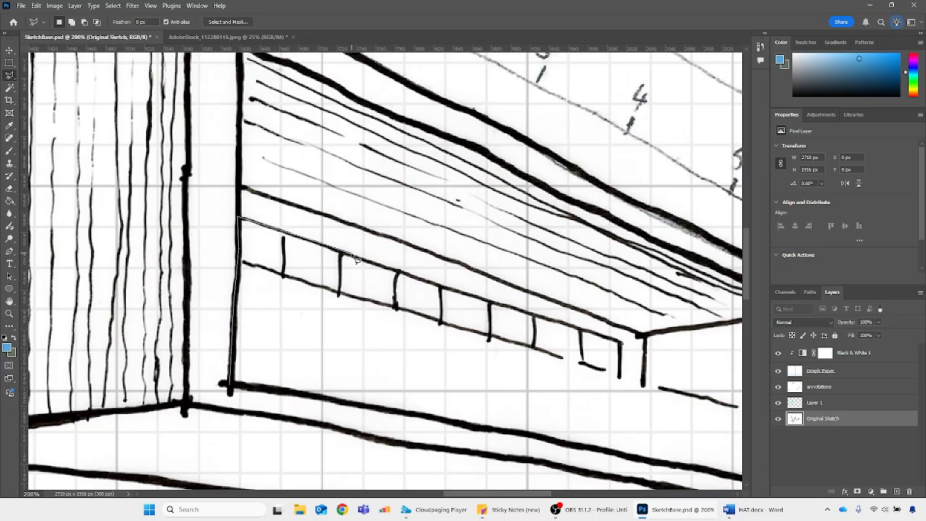
click(620, 343)
click(619, 377)
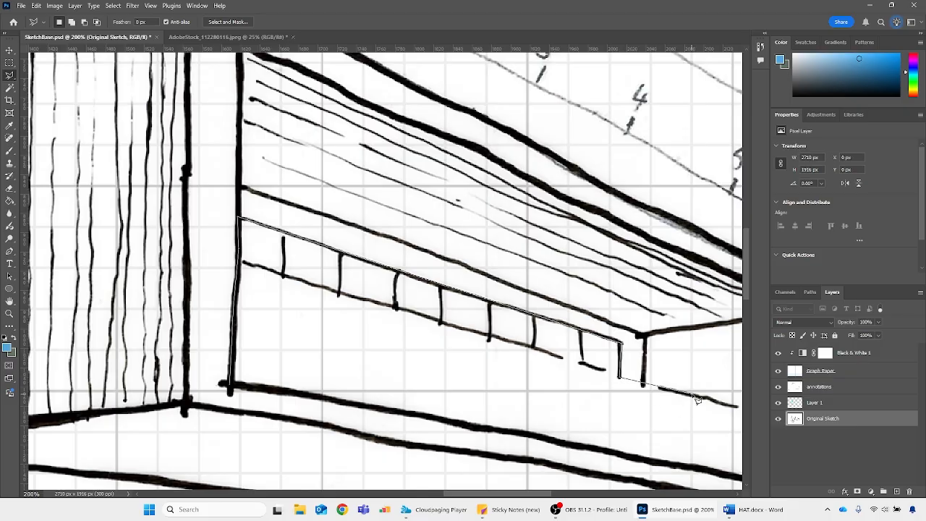
drag(693, 397, 422, 395)
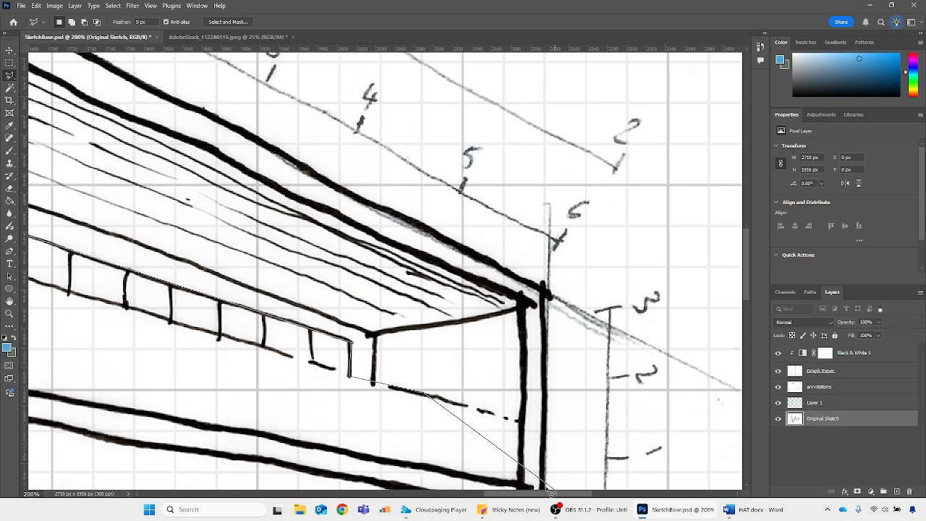
click(522, 422)
scroll(525, 427, down, 3)
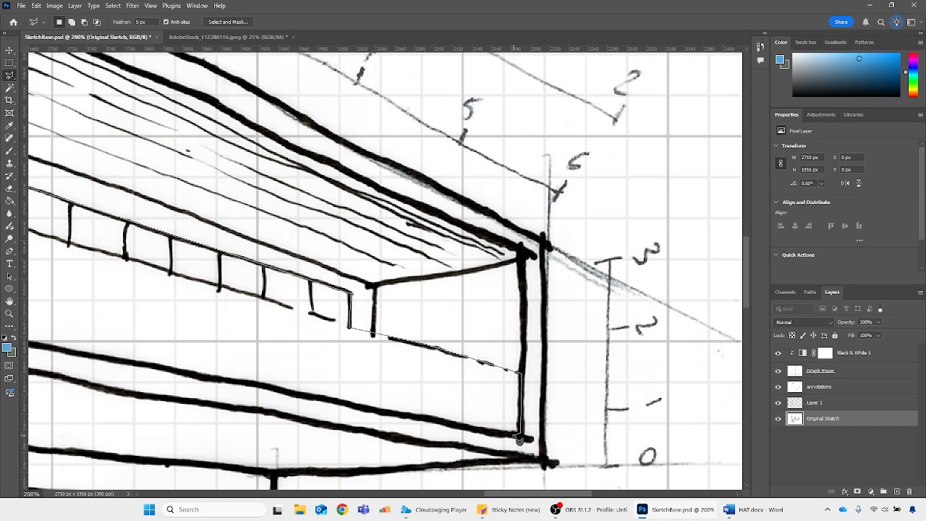
click(519, 437)
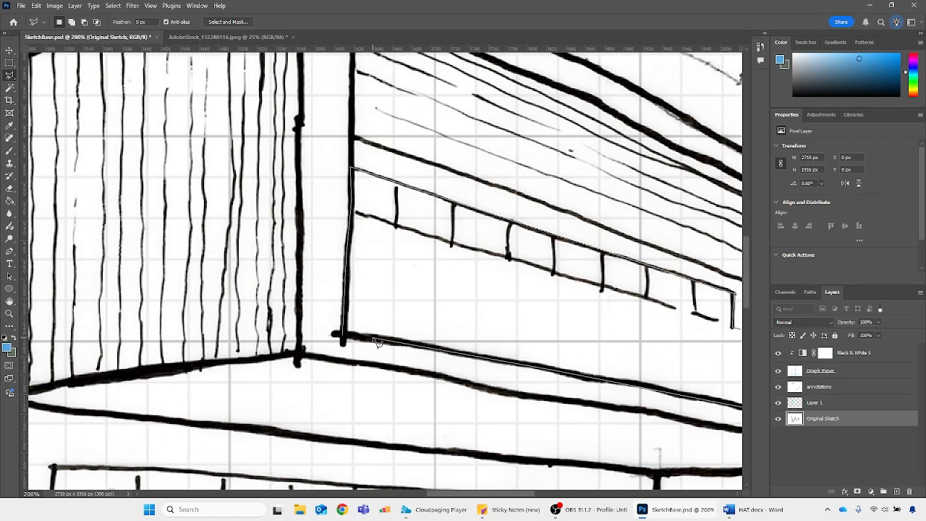
double_click(378, 342)
Fill the upper-floor glazing selection with the blue foreground colour on Layer 1 and deselect it
click(797, 405)
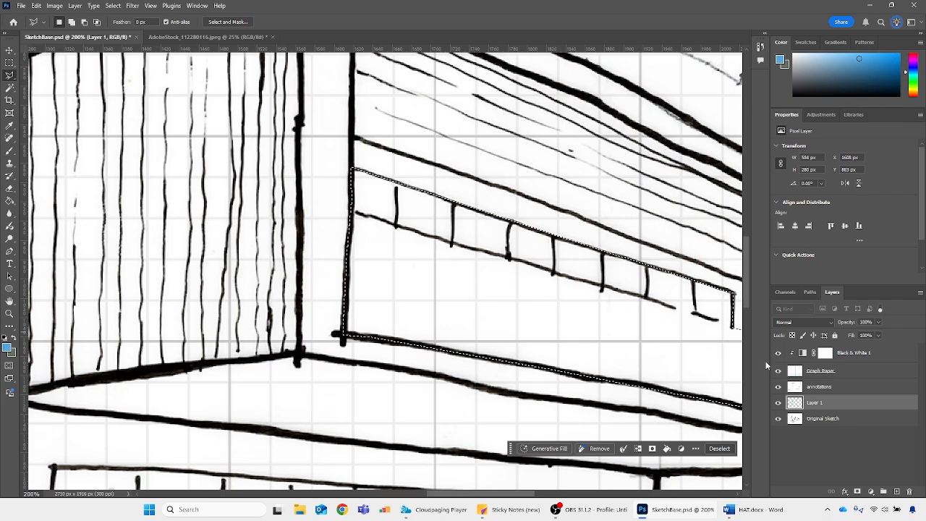
key(alt+BackSpace)
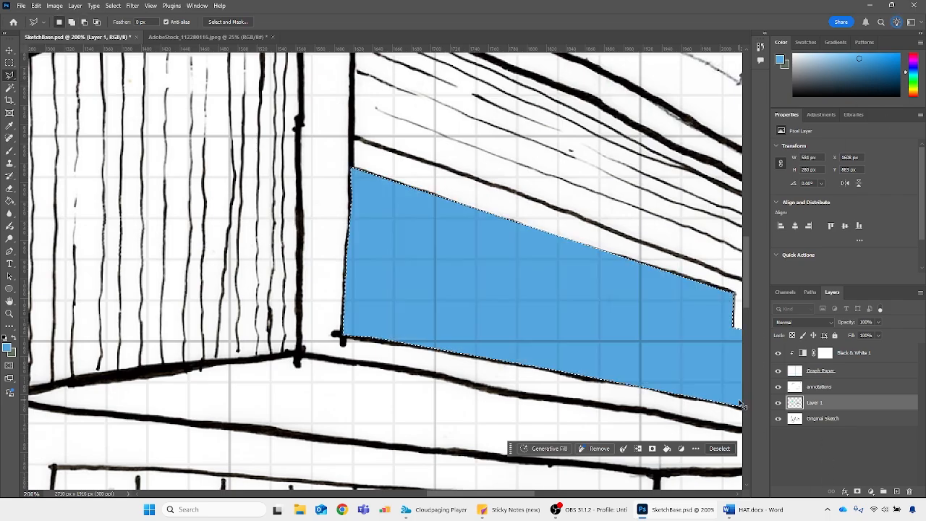
key(ctrl+d)
key(ctrl+minus)
key(ctrl+minus)
key(ctrl+minus)
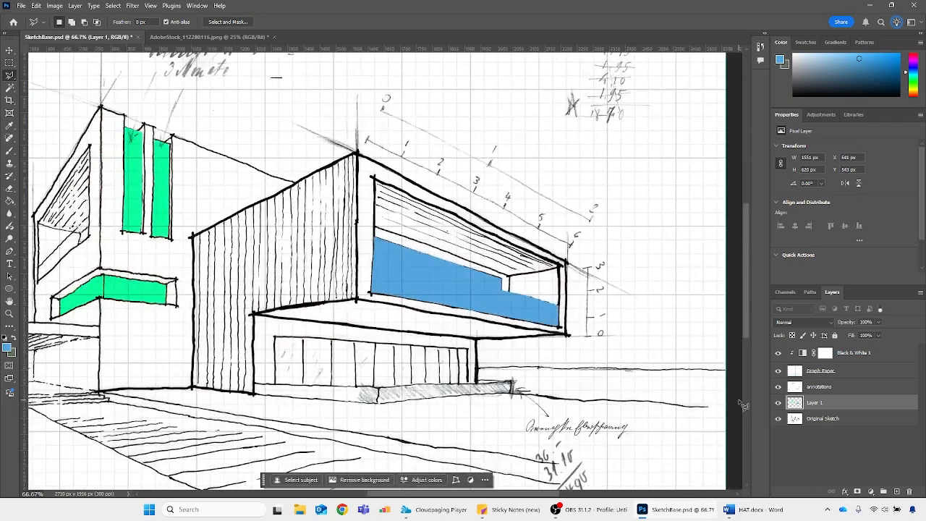
Outline the long ground-floor window of the right-hand block with the Polygonal Lasso, from the lower-left corner around the whole frame
scroll(307, 353, up, 2)
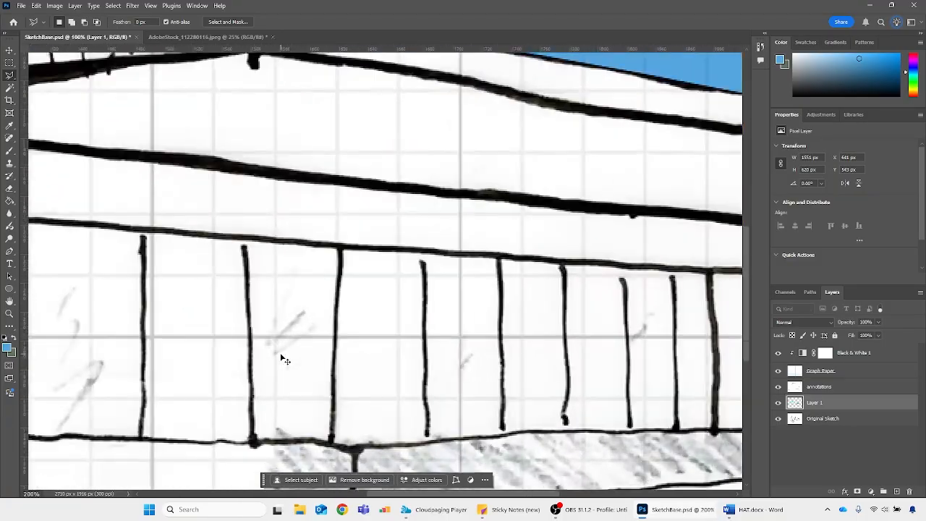
drag(485, 494, 417, 494)
click(494, 433)
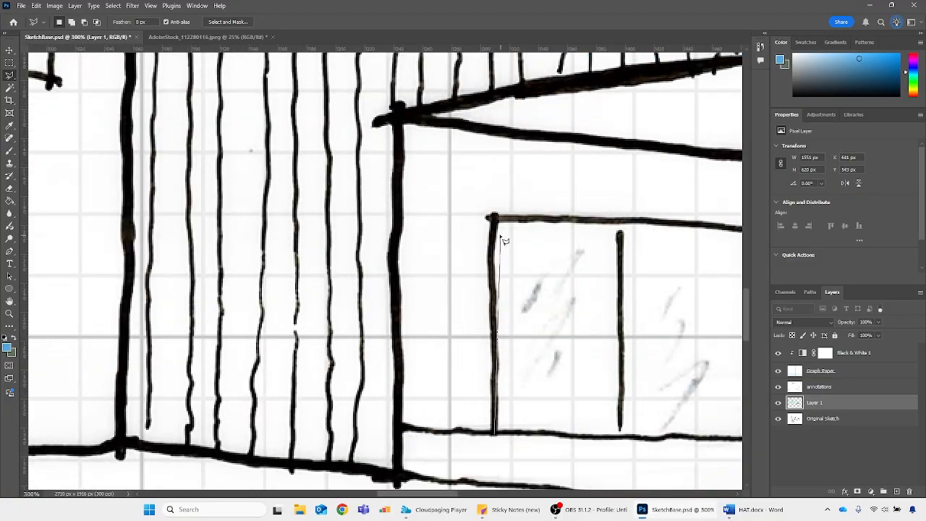
click(497, 216)
click(243, 221)
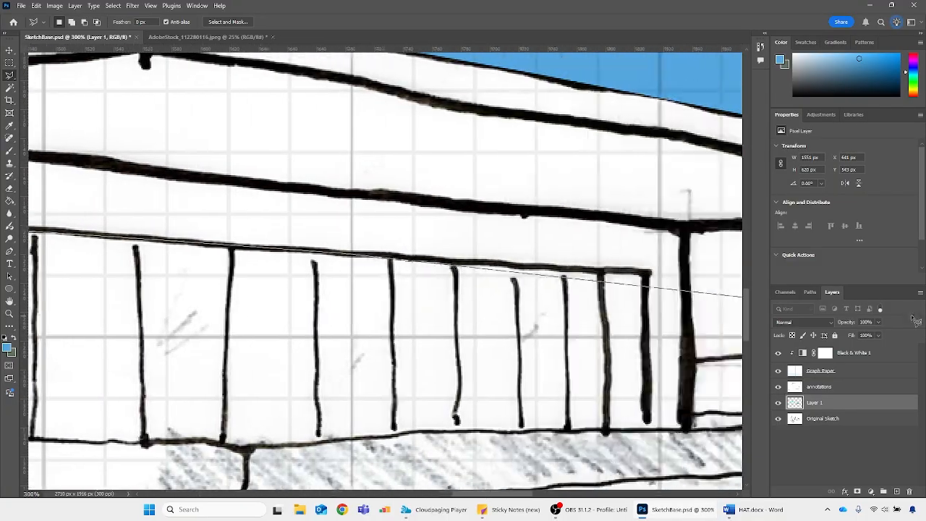
click(565, 273)
click(565, 430)
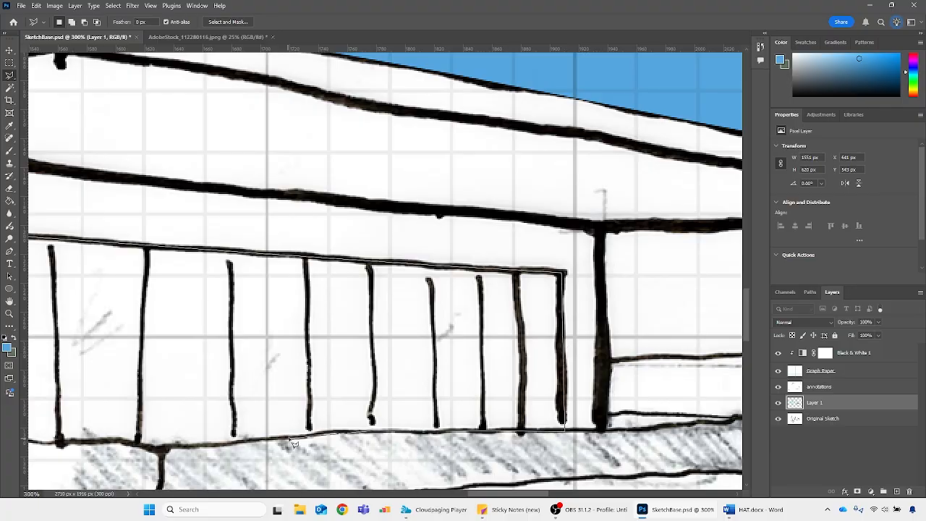
click(160, 449)
click(244, 442)
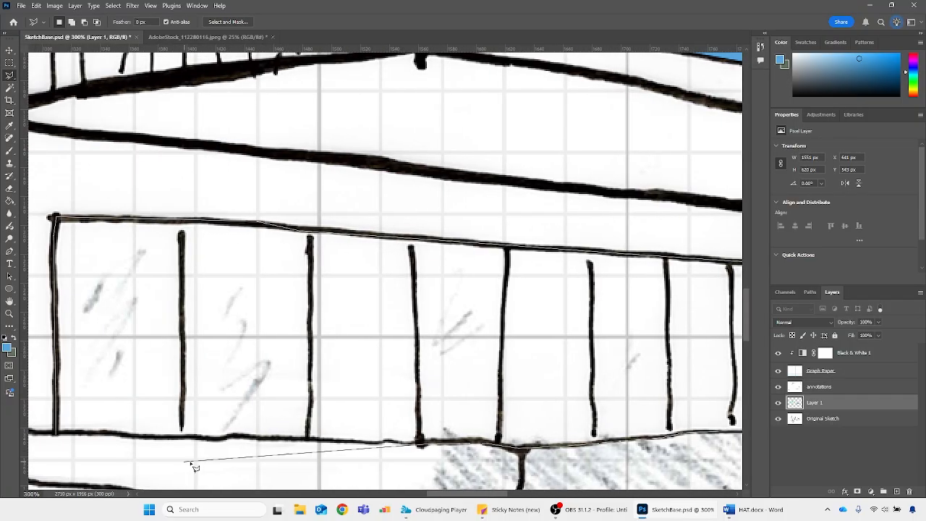
click(353, 441)
click(225, 437)
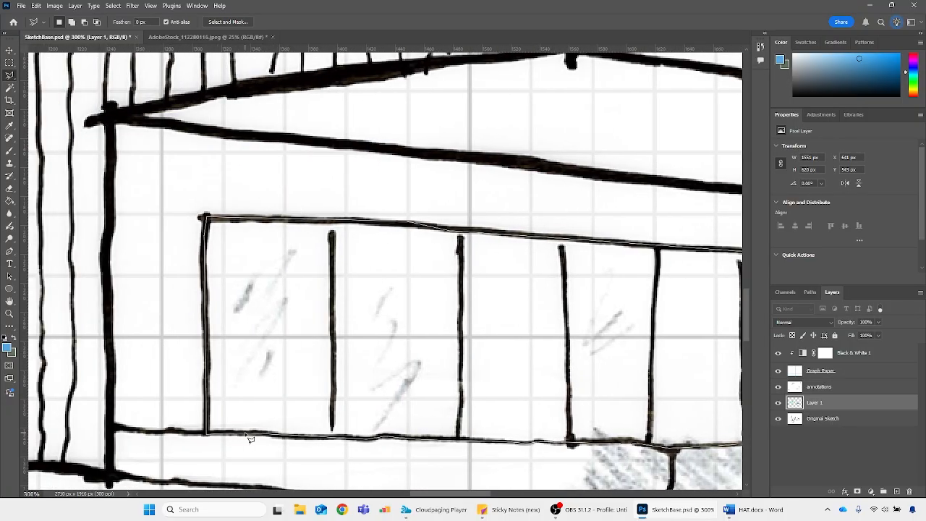
click(206, 434)
Fill the ground-floor window selection with the blue foreground colour and deselect it
key(alt+BackSpace)
key(ctrl+minus)
key(ctrl+minus)
key(ctrl+minus)
key(ctrl+minus)
key(ctrl+minus)
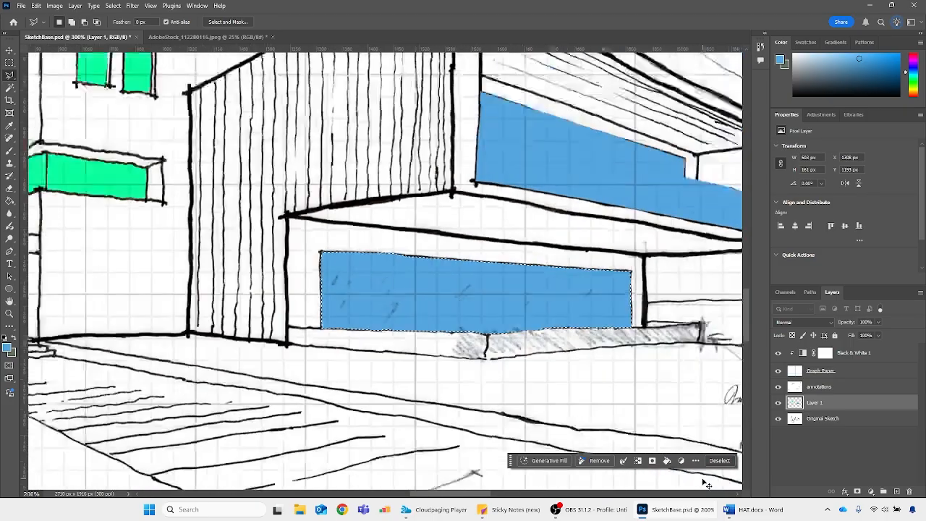
key(ctrl+d)
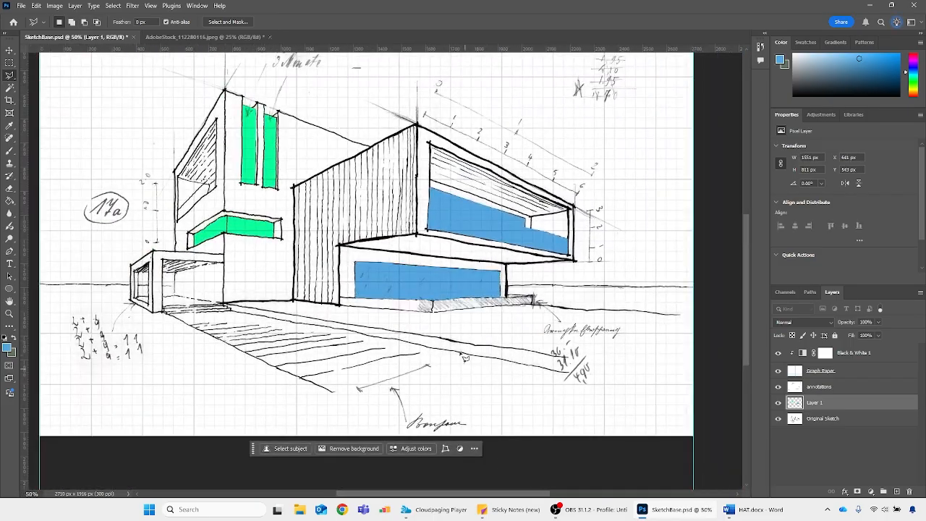
Outline the slanted lower band of the left tower's side window, fill it with the blue foreground colour and deselect it
scroll(465, 357, up, 3)
key(ctrl+plus)
key(ctrl+plus)
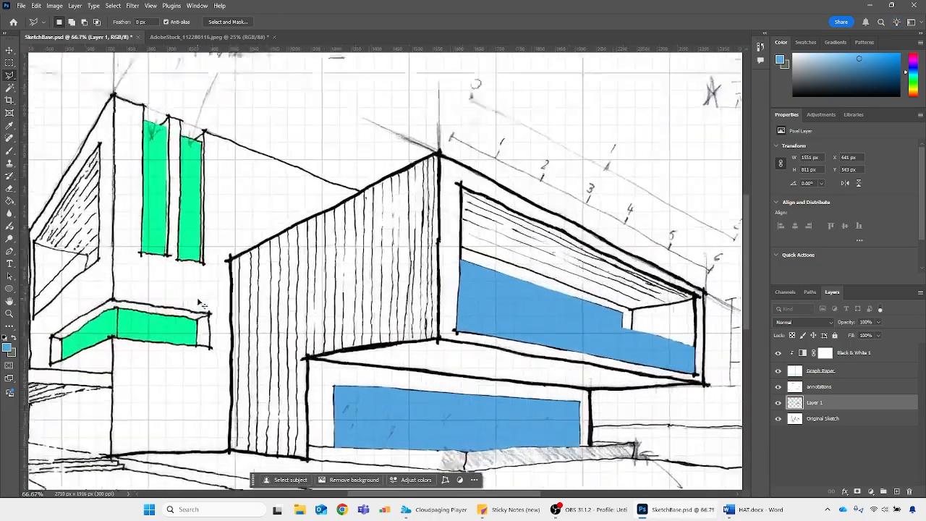
drag(449, 494, 332, 498)
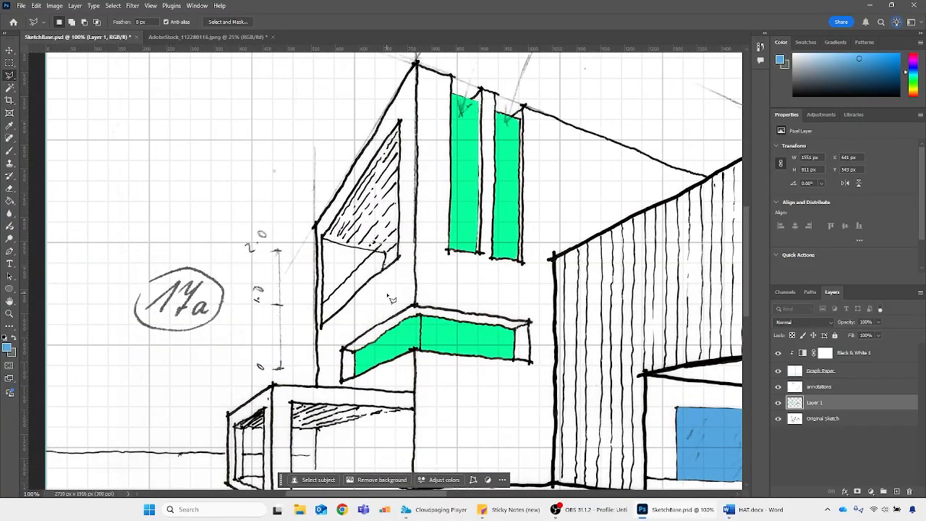
click(322, 303)
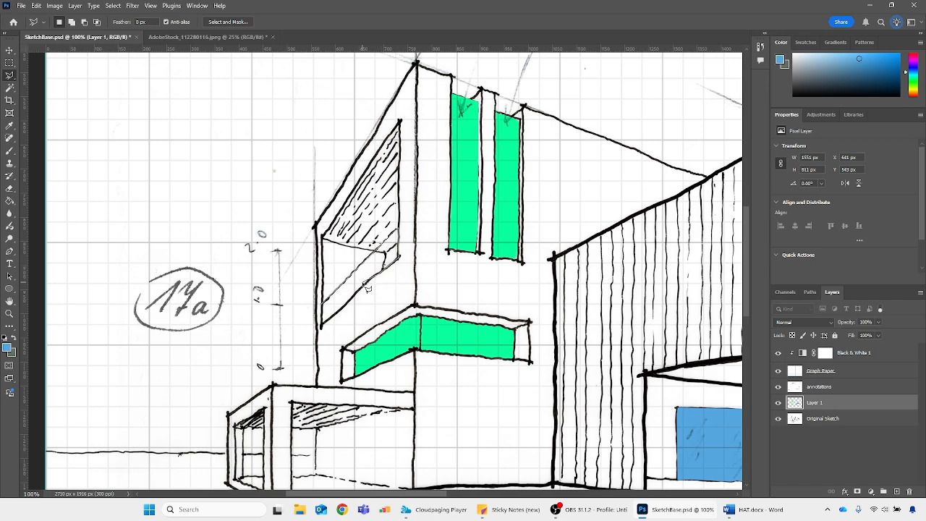
double_click(325, 330)
key(alt+BackSpace)
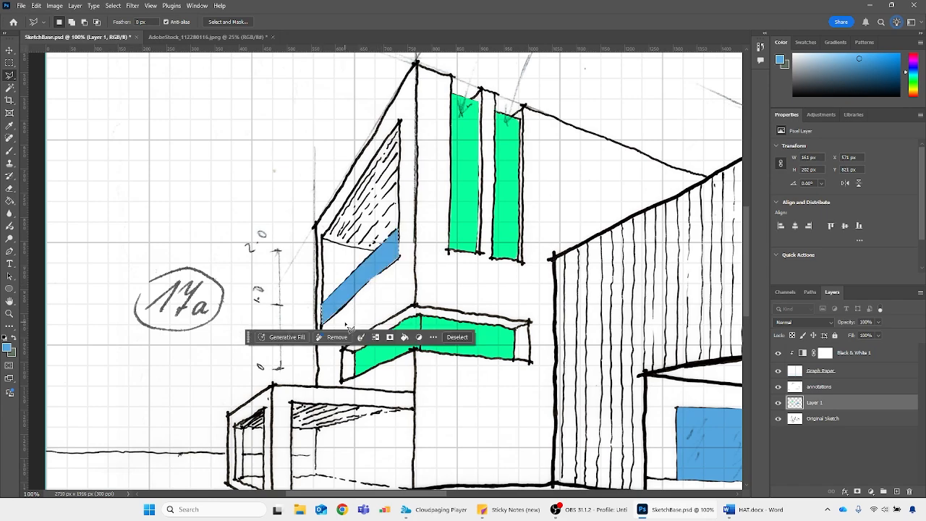
key(ctrl+d)
Set the blending mode of Layer 1 to Multiply
scroll(349, 327, down, 2)
scroll(348, 327, down, 1)
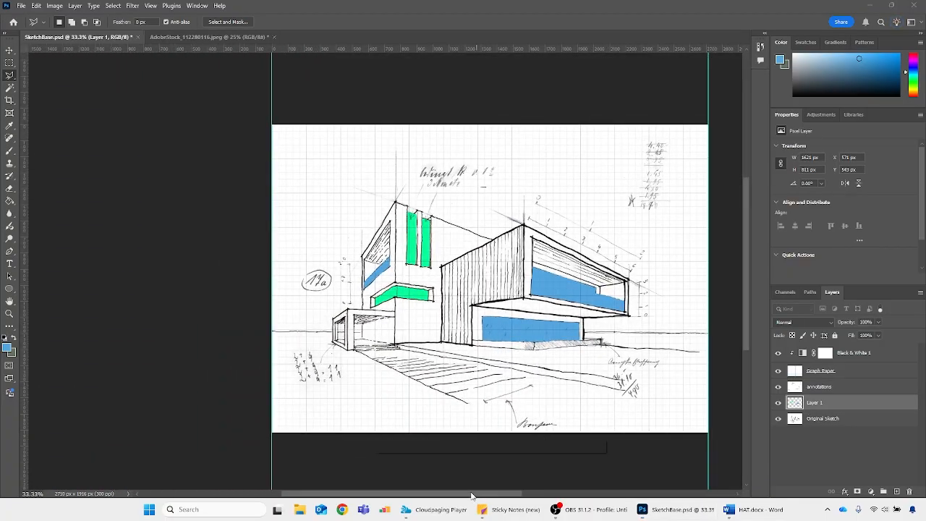
drag(496, 495, 523, 493)
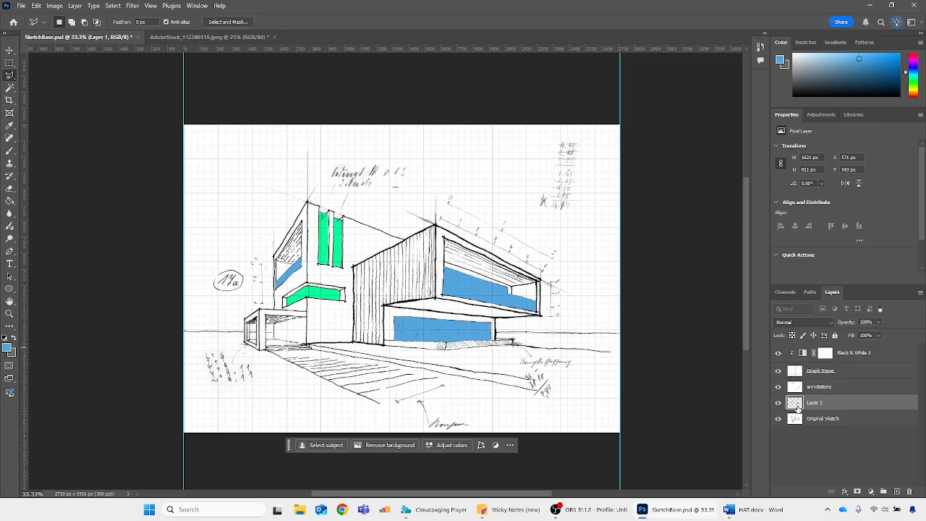
click(798, 324)
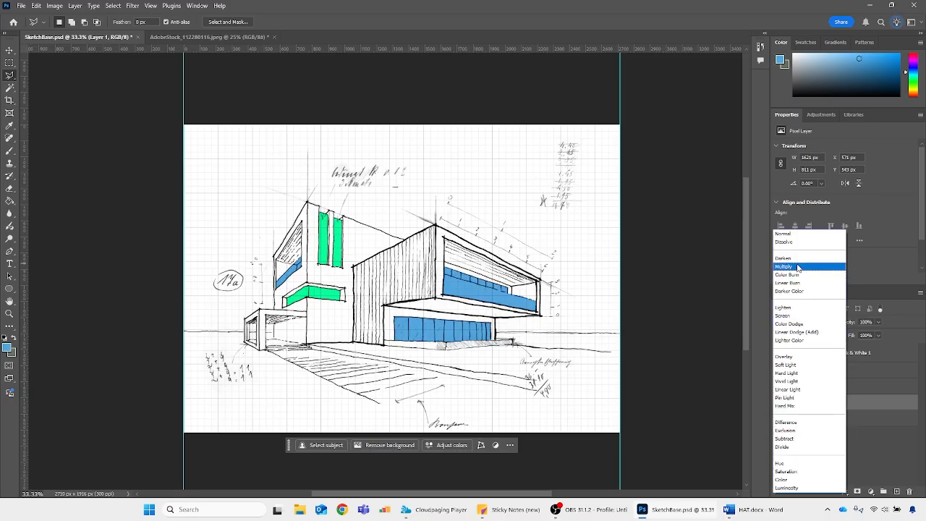
click(792, 263)
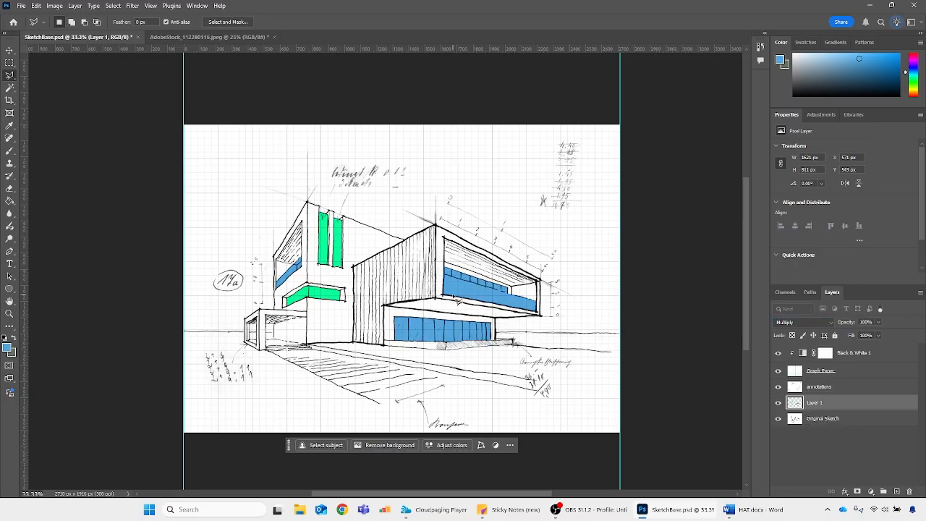
Hide every layer except Layer 1 to inspect the colour fills alone, and show all the hidden layers again
click(780, 388)
click(779, 371)
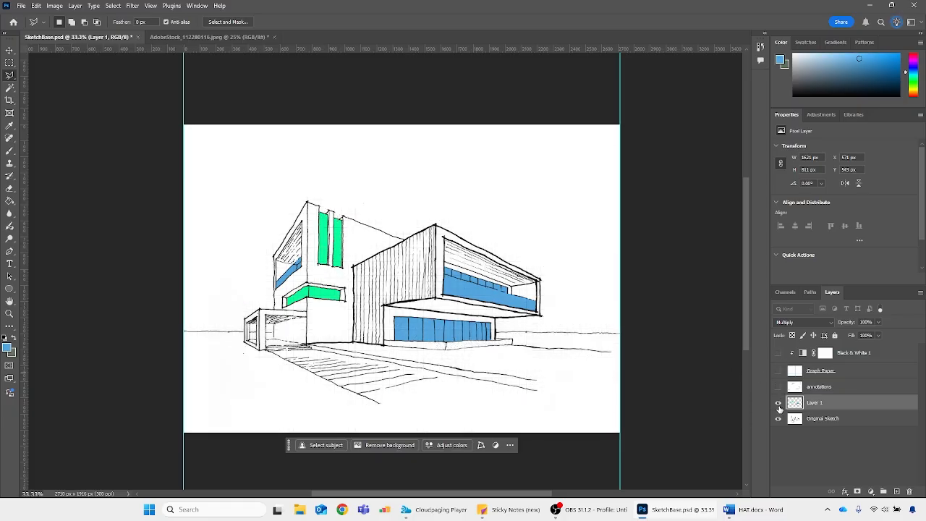
click(779, 419)
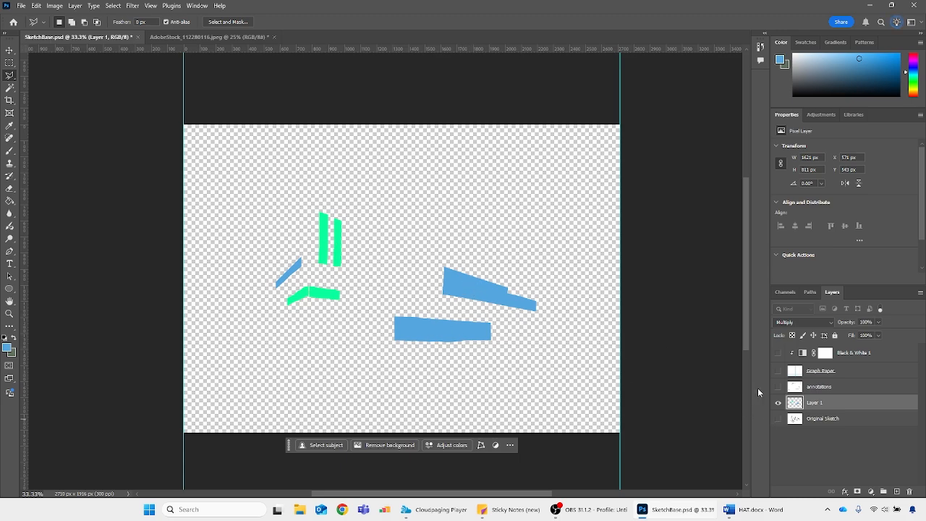
click(779, 418)
click(778, 386)
click(778, 371)
click(779, 353)
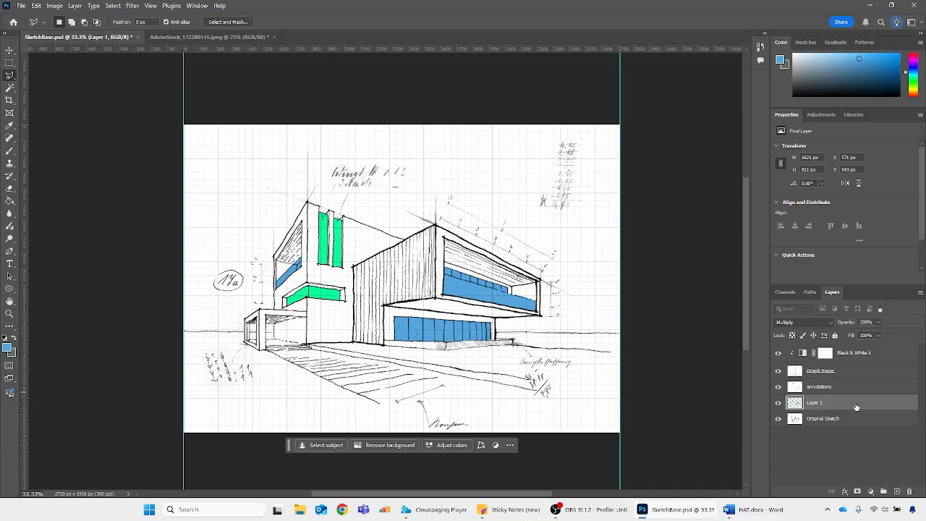
Load the colour fills of Layer 1 as a selection, clear the selection and delete Layer 1
ctrl+click(794, 404)
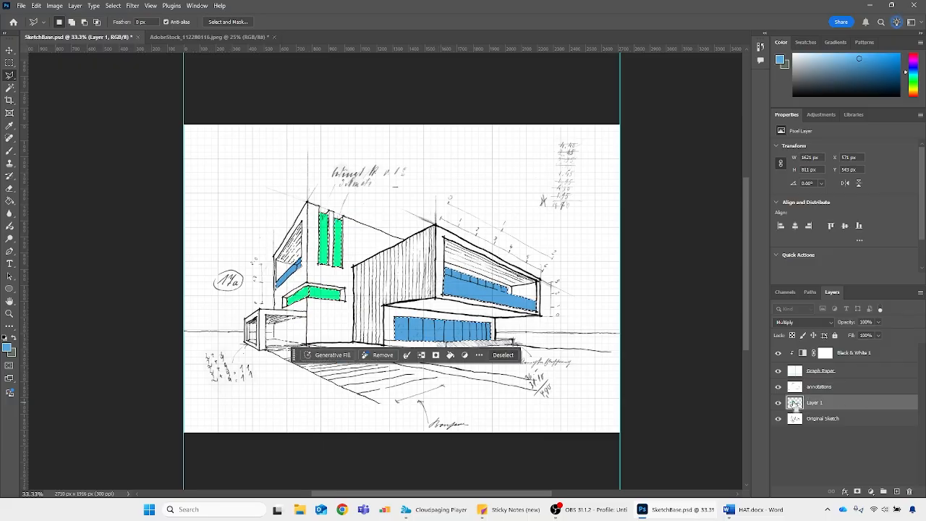
key(ctrl+d)
key(Delete)
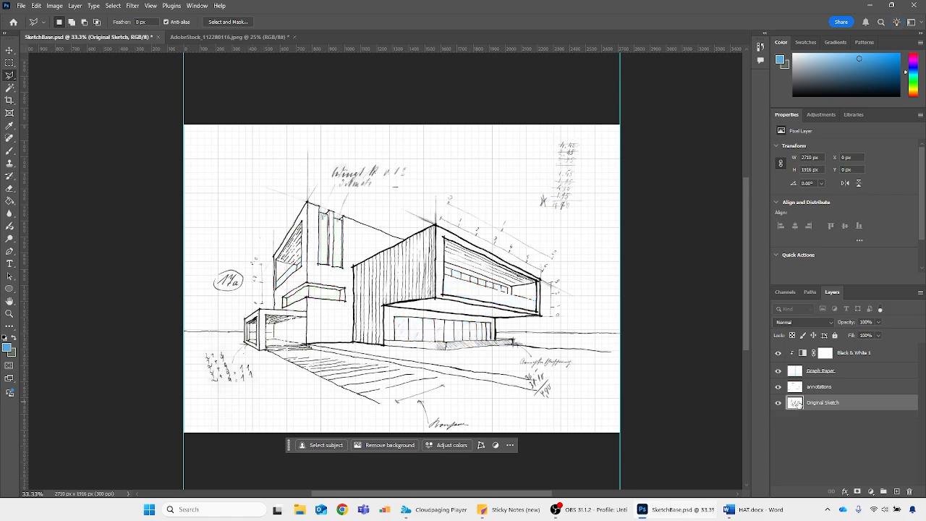
Add a new layer directly above Original Sketch, pick a lighter blue as the foreground colour and fill the whole layer with it
click(897, 492)
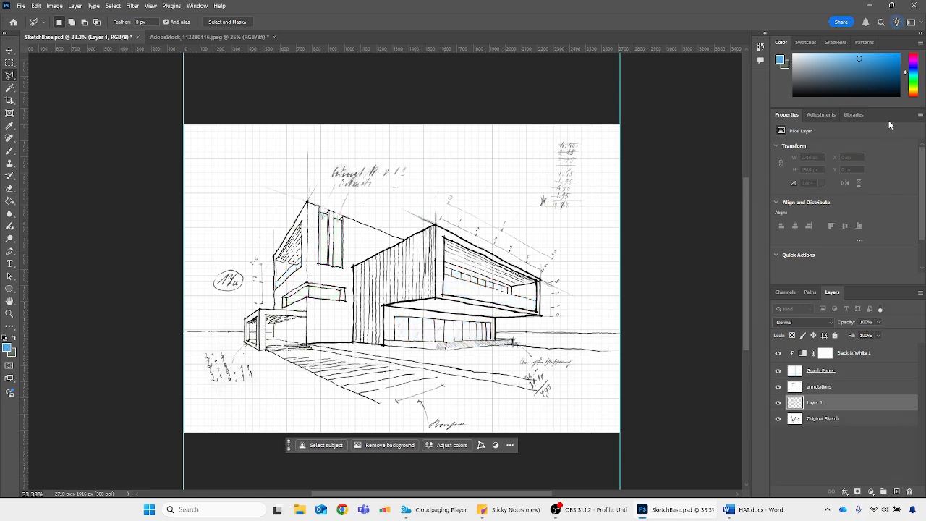
click(833, 57)
key(alt+BackSpace)
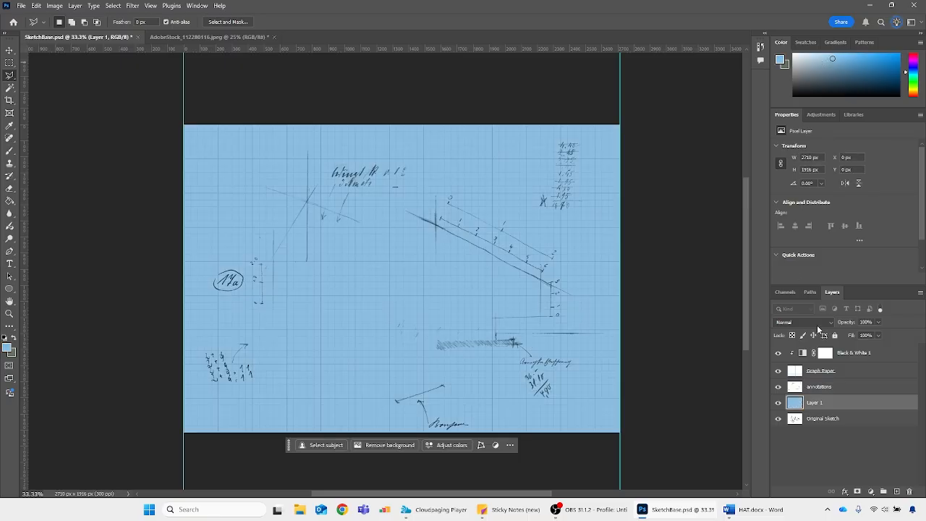
Set the blue layer's blending mode to Multiply and rename the layer "glass"
click(817, 324)
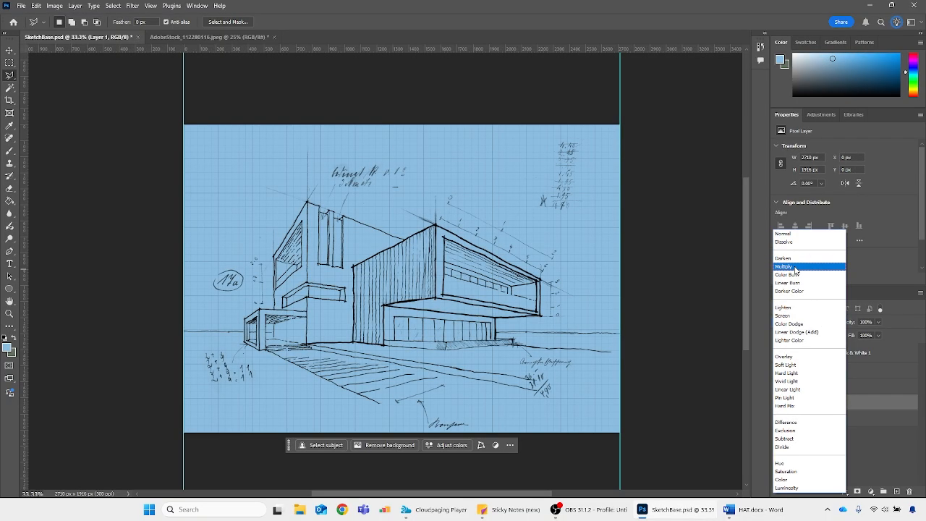
click(795, 267)
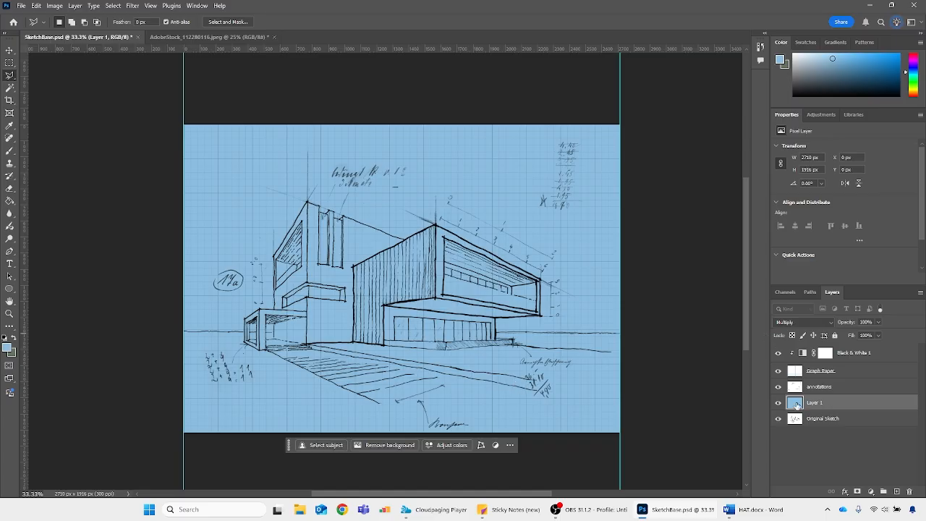
double_click(814, 403)
text(c)
text(lass)
key(Return)
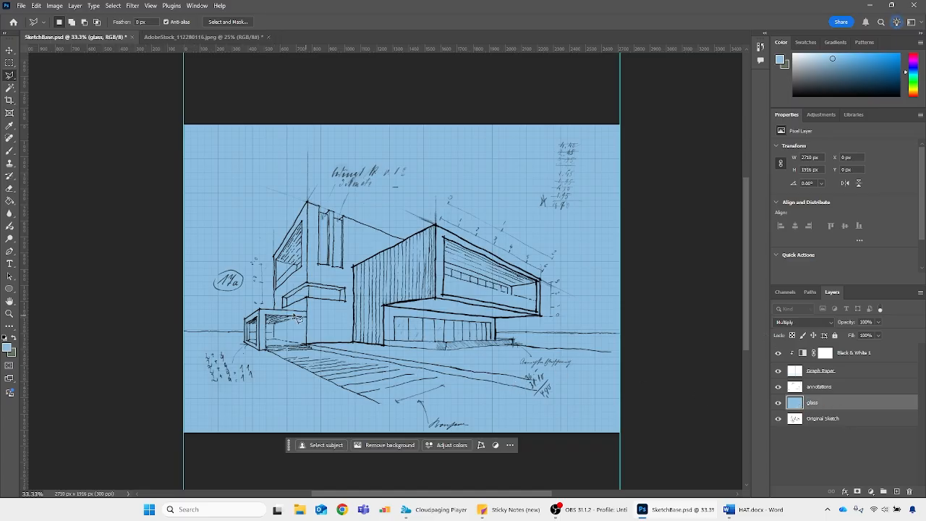
On the Original Sketch layer, use the Magic Wand to select the left tower's two tall windows and both faces of the corner window below
key(ctrl+1)
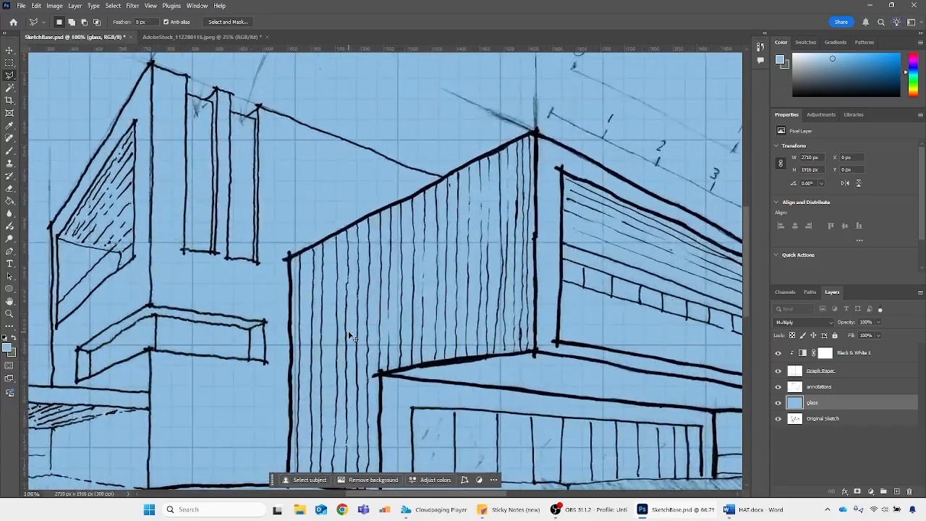
drag(495, 495, 465, 494)
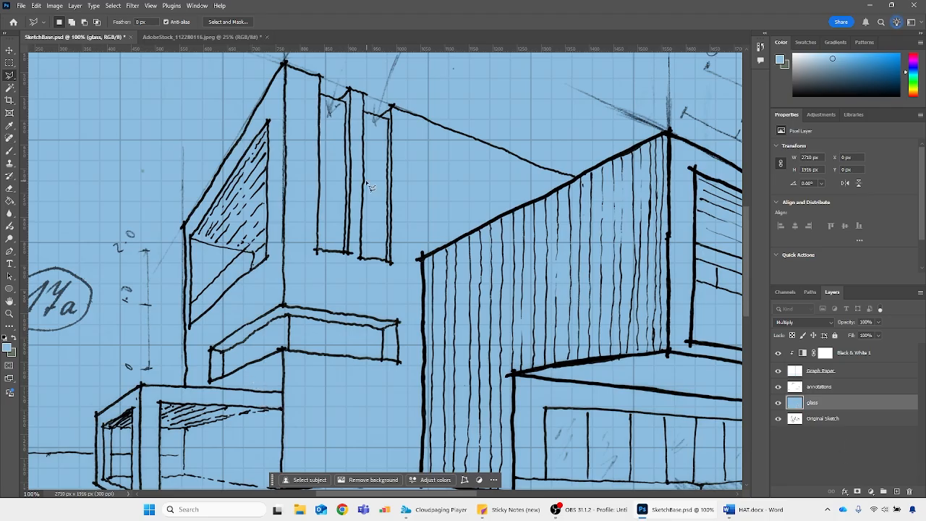
scroll(370, 189, up, 3)
key(w)
click(334, 205)
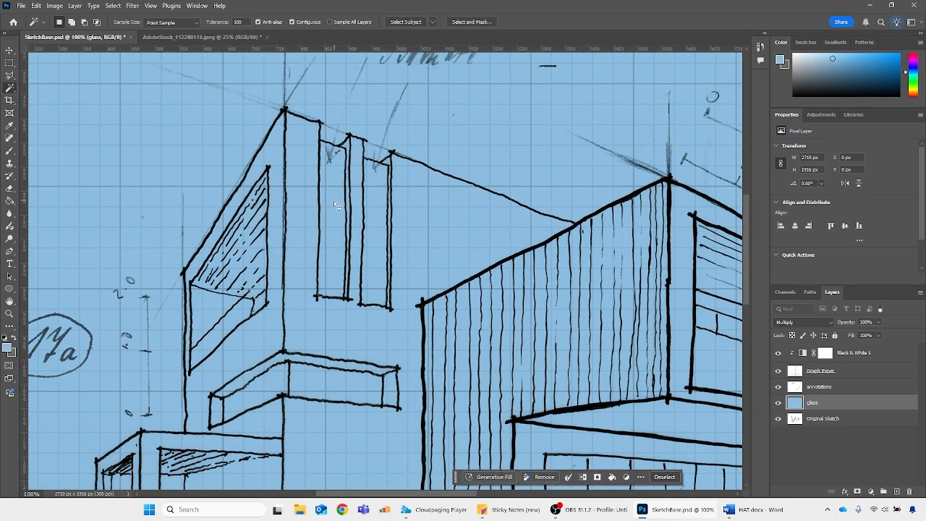
key(ctrl+d)
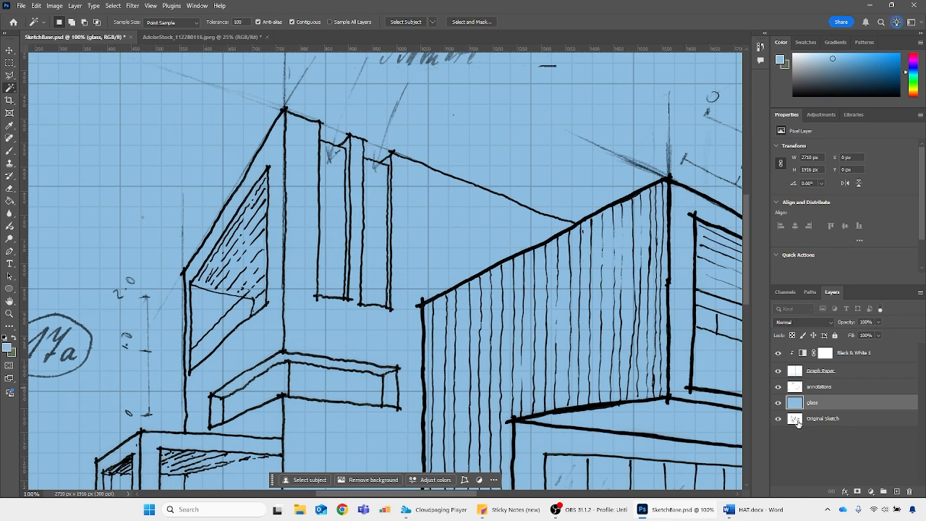
click(797, 422)
click(333, 170)
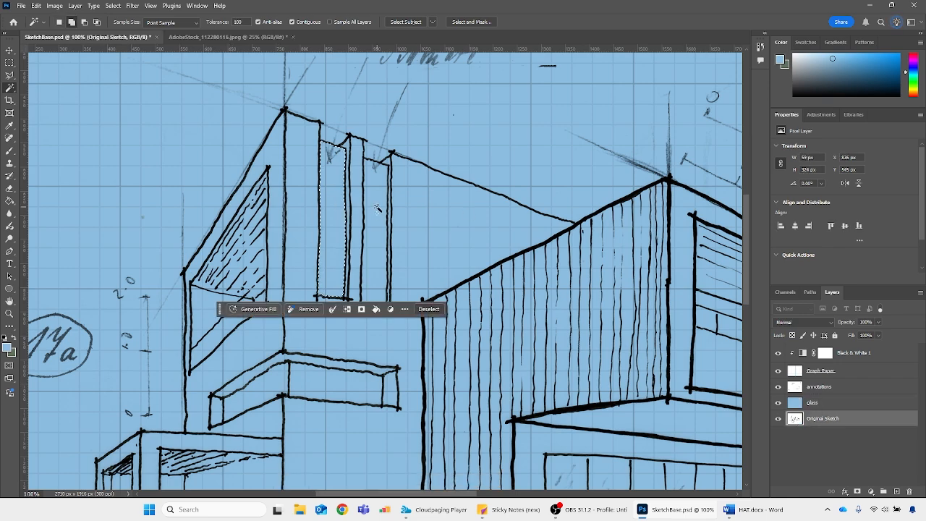
shift+click(376, 209)
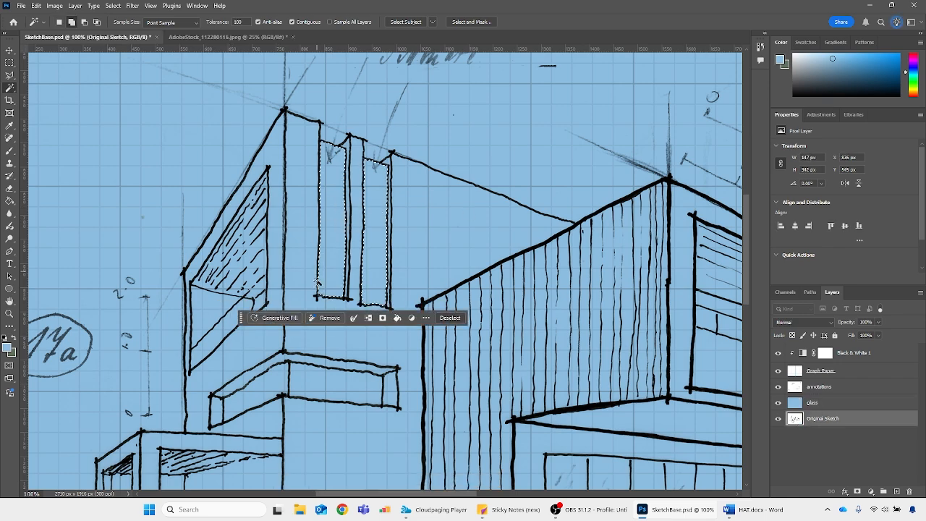
shift+click(310, 389)
shift+click(263, 384)
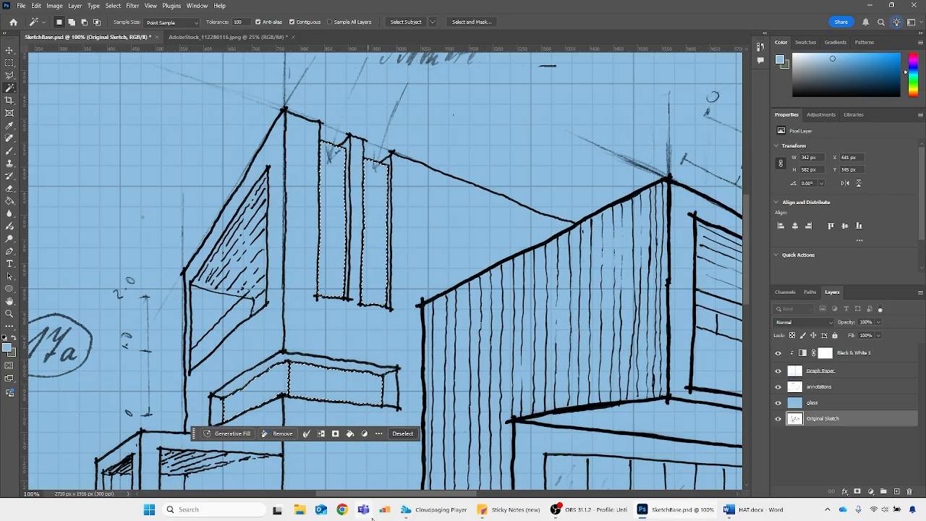
Add a layer mask to the glass layer from the window selection and keep the mask active for editing
drag(394, 497, 394, 497)
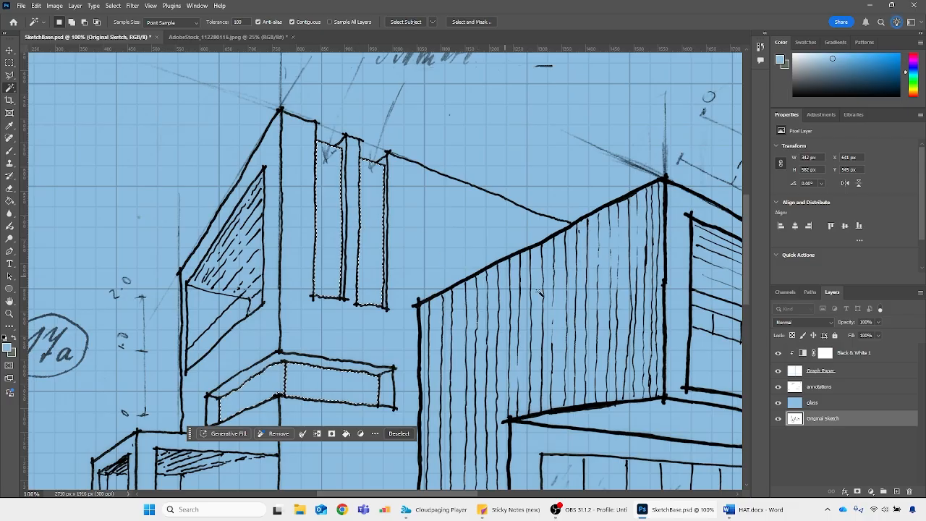
click(795, 404)
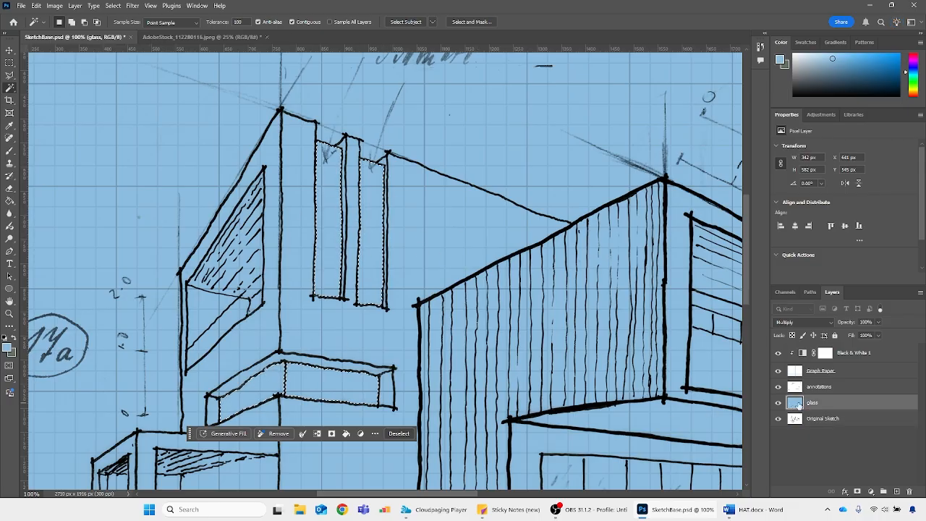
click(858, 492)
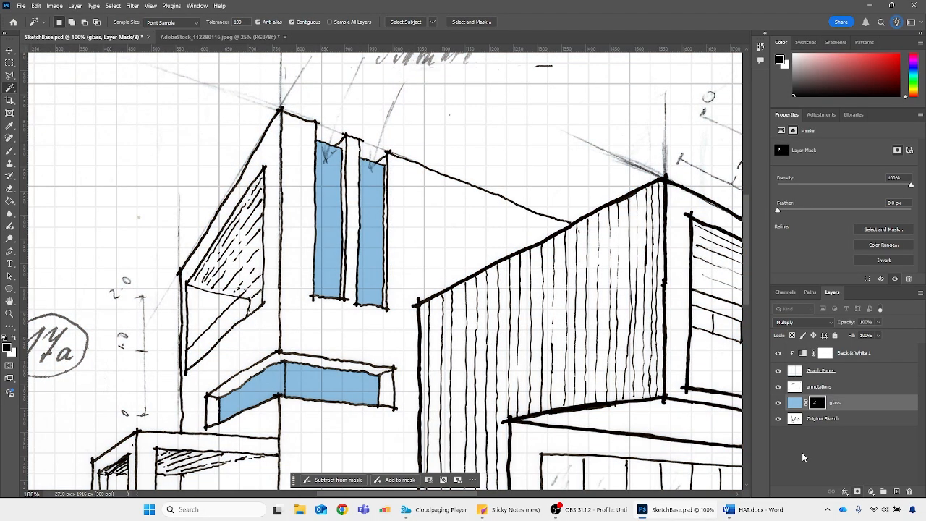
click(796, 403)
click(818, 403)
Activate the Polygonal Lasso and get a close view of the left tower's slanted side window
drag(463, 498, 405, 425)
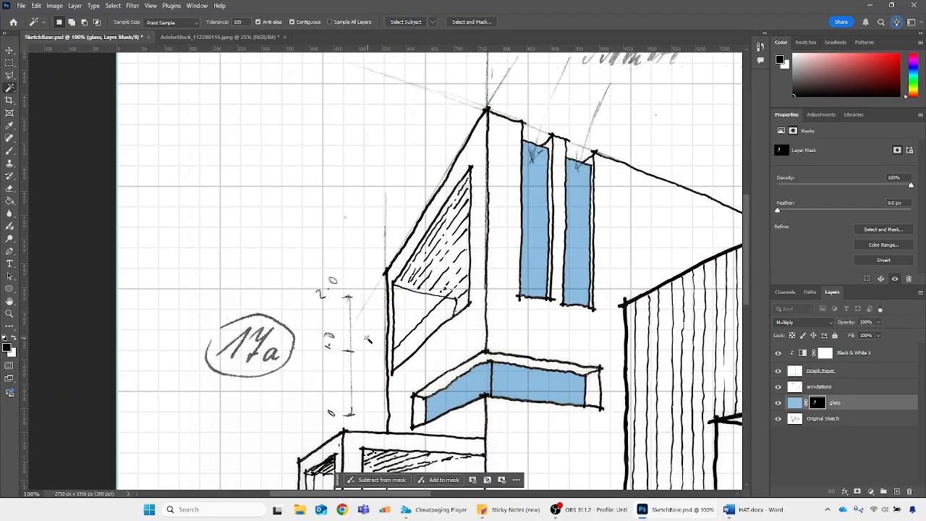
key(l)
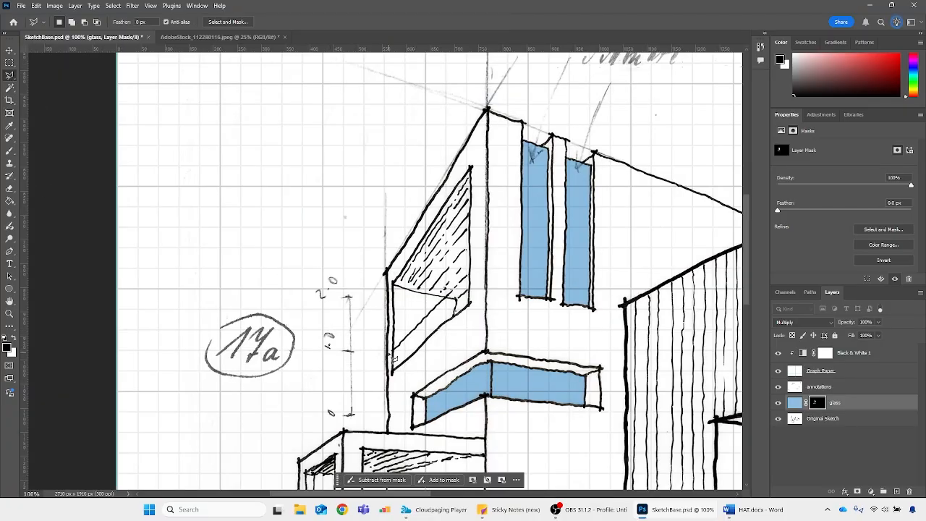
key(ctrl+plus)
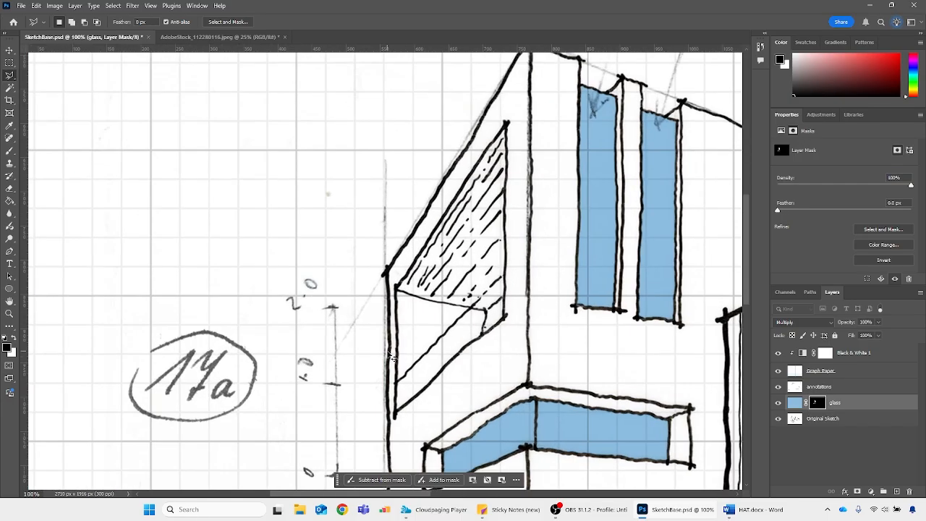
key(super+plus)
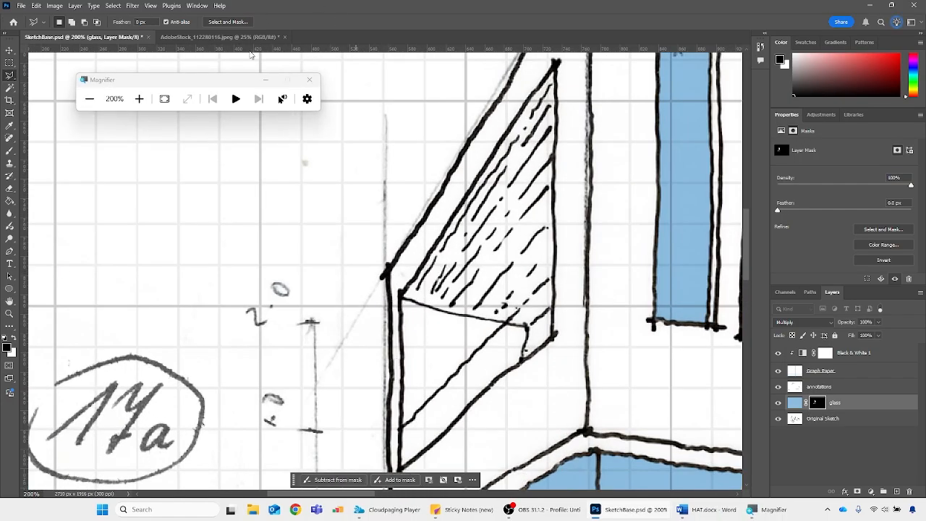
drag(237, 81, 535, 102)
click(388, 120)
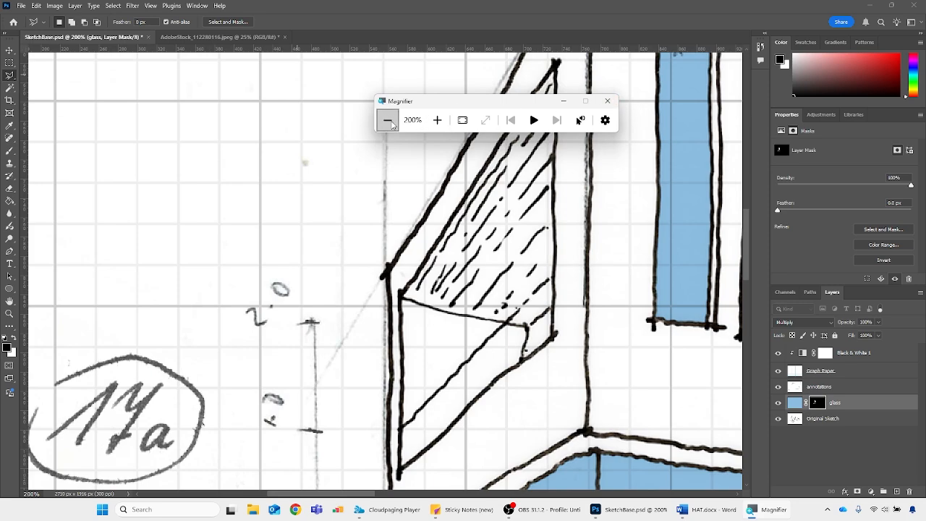
click(608, 101)
Outline the slanted lower band of the left tower's side window with the Polygonal Lasso
scroll(413, 390, down, 2)
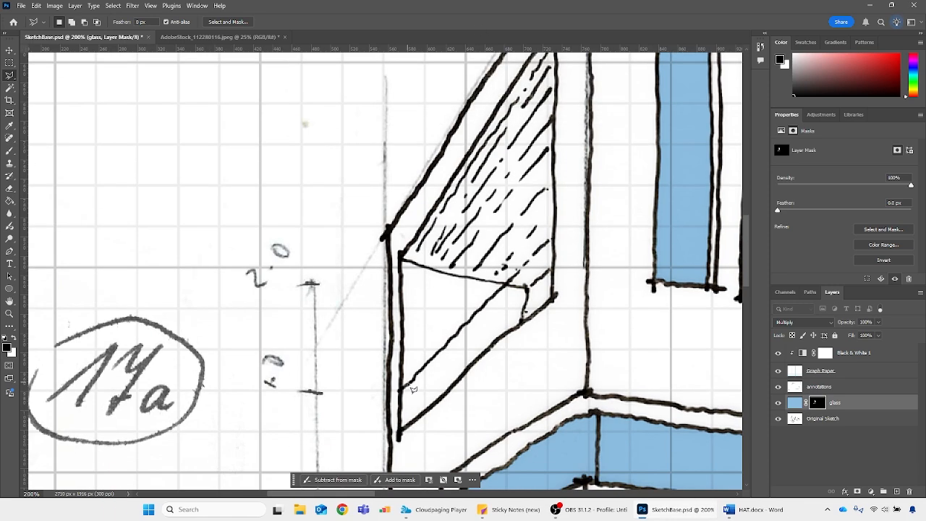
click(399, 391)
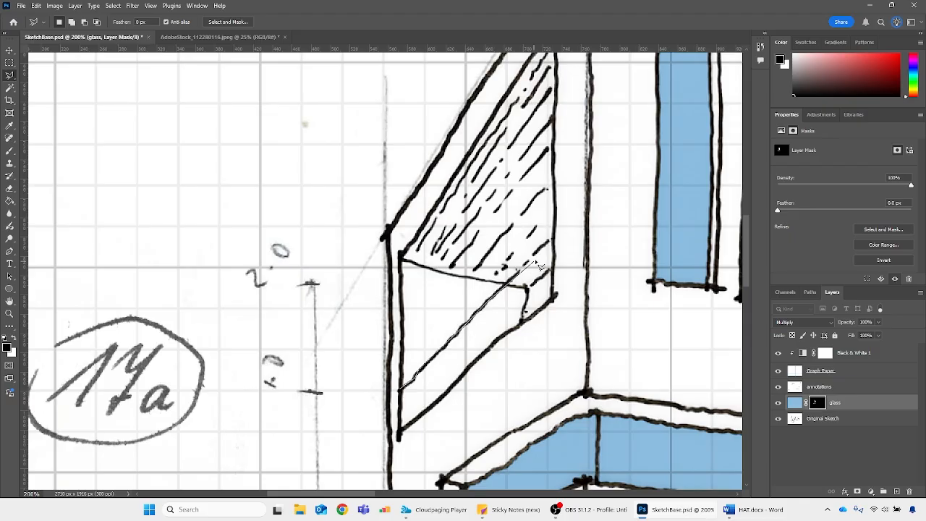
click(552, 241)
click(553, 270)
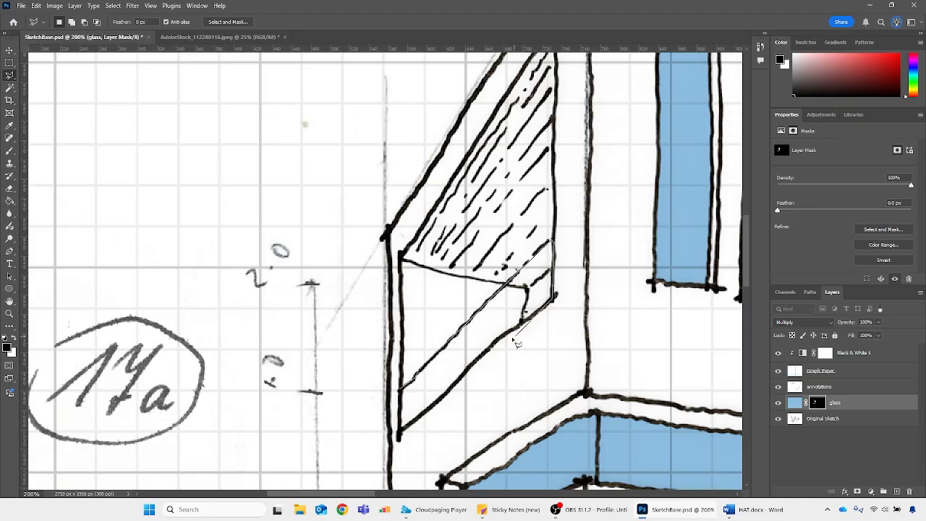
click(403, 435)
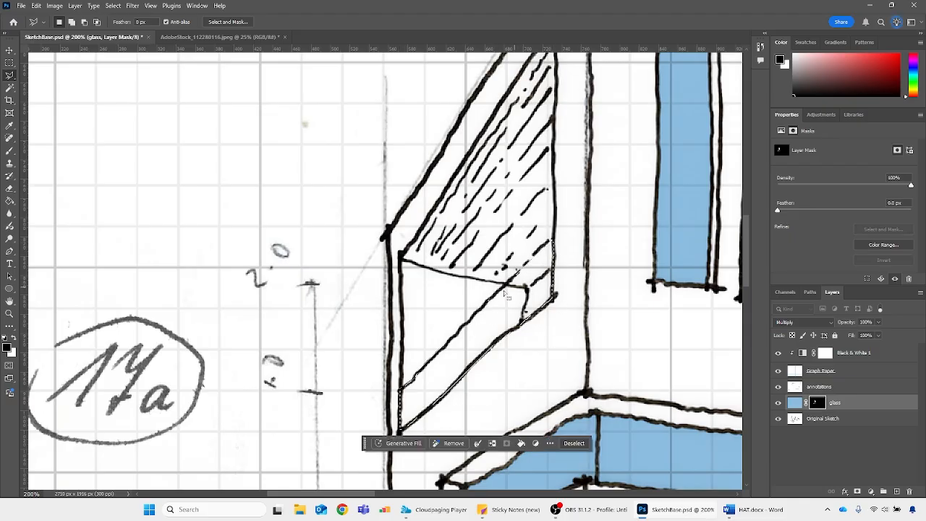
Fill the selected window band with white on the glass layer mask using the Paint Bucket, undo and repeat the fill, and deselect
scroll(431, 382, down, 1)
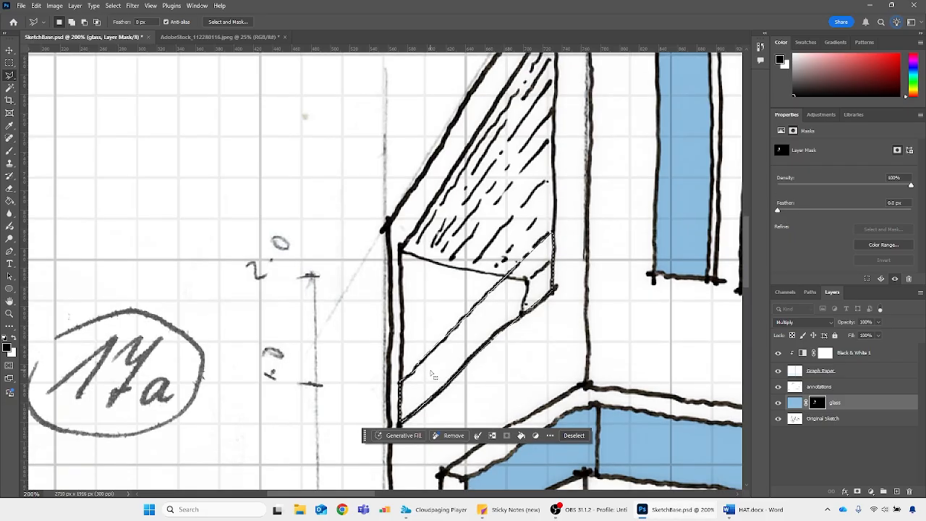
click(10, 201)
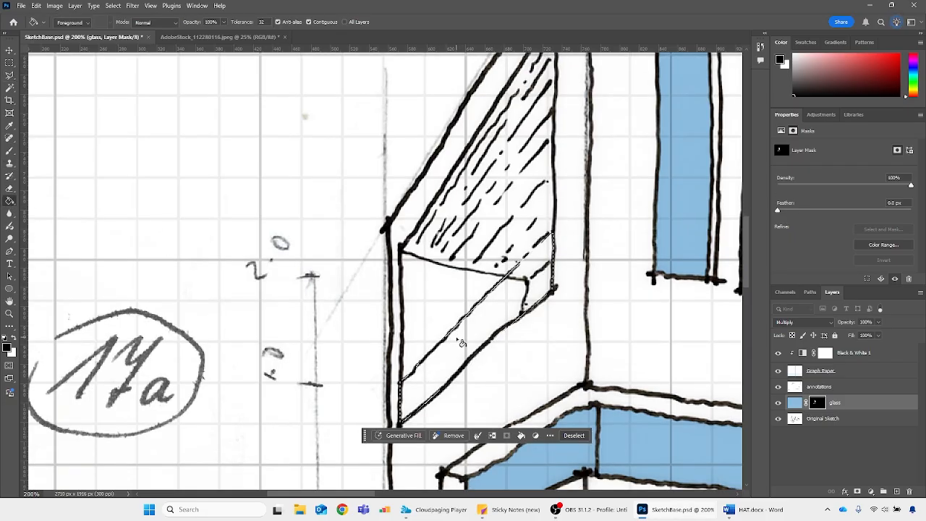
key(x)
click(453, 338)
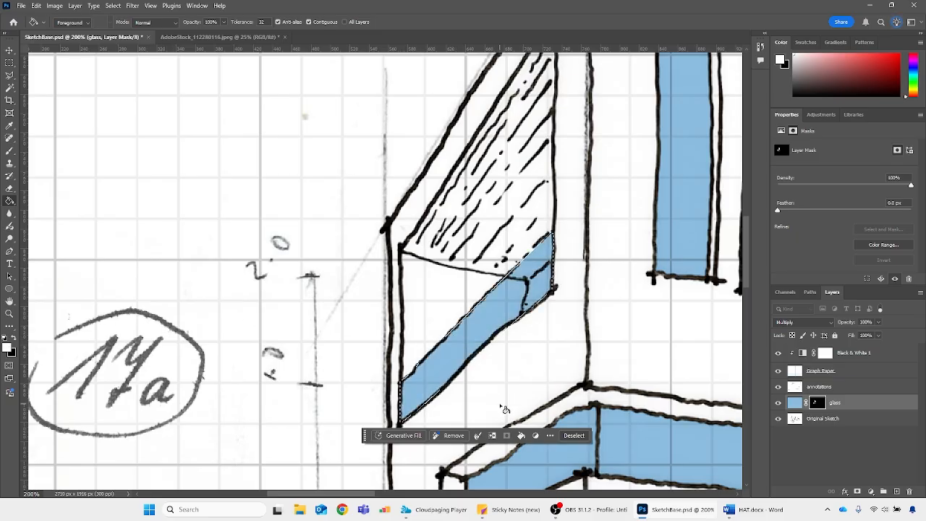
key(ctrl+z)
click(485, 361)
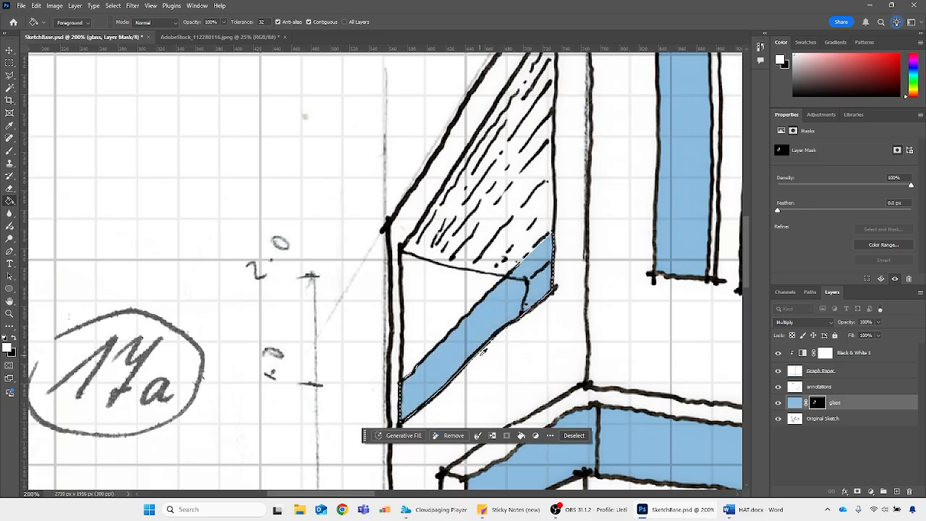
key(ctrl+z)
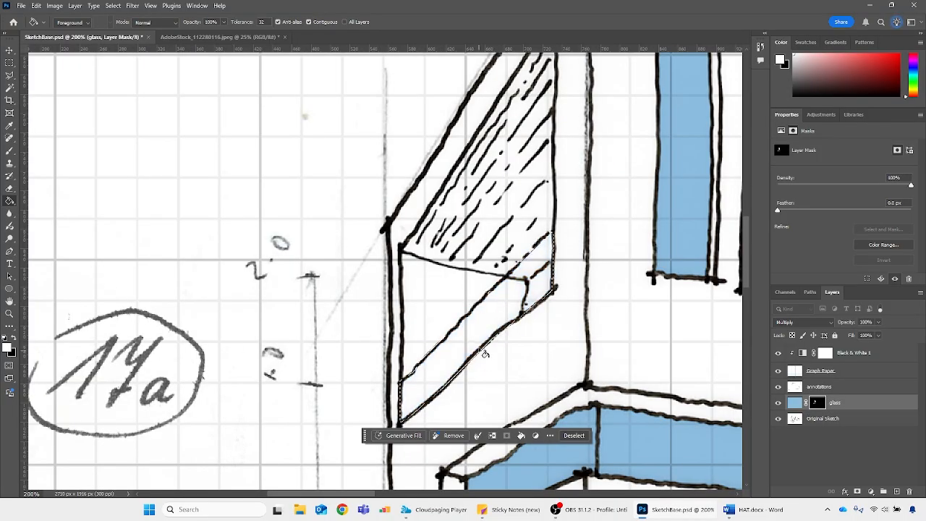
click(478, 320)
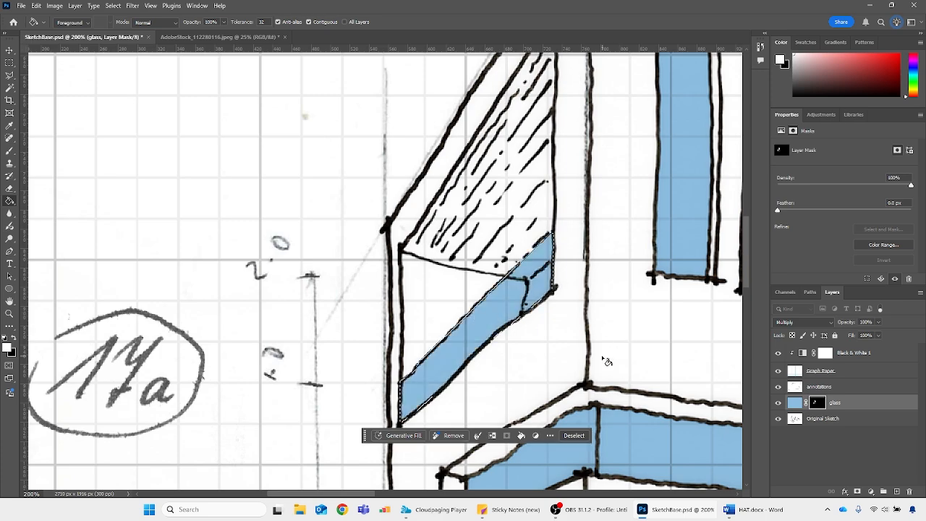
key(ctrl+d)
Paint a soft white stroke on the glass mask inside the right block's recessed window with a 30 px brush
scroll(556, 338, down, 2)
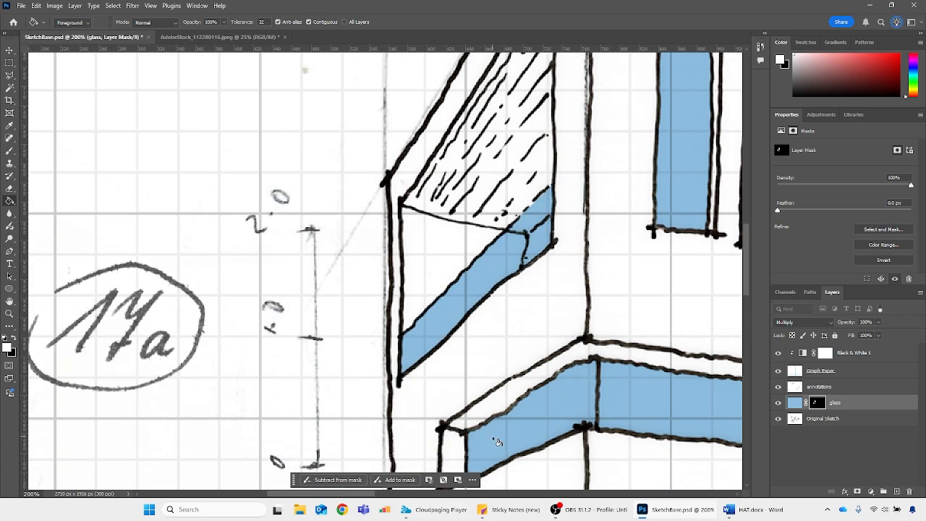
scroll(500, 320, up, 1)
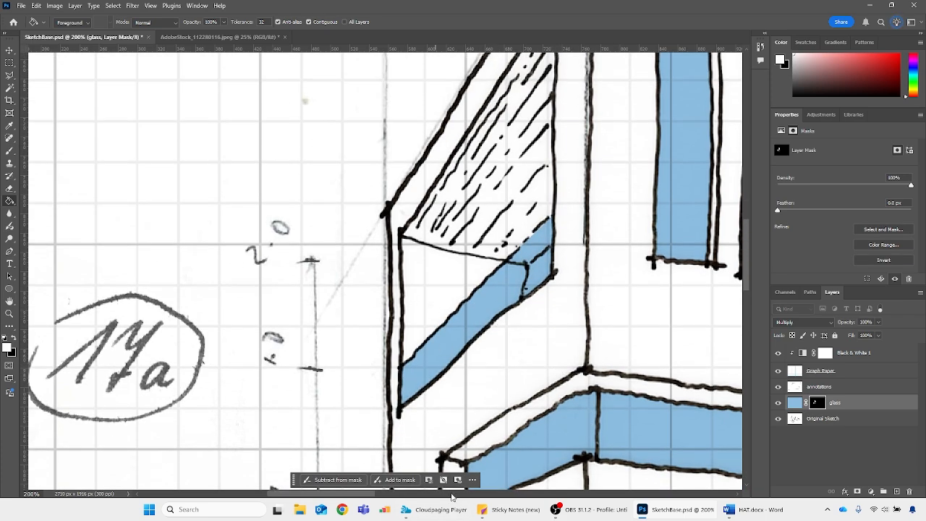
scroll(442, 485, right, 10)
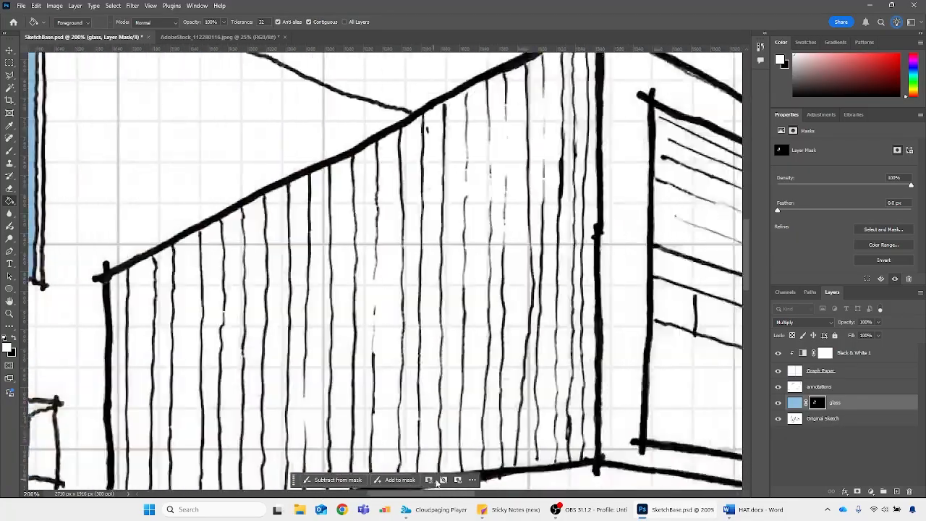
scroll(436, 483, right, 8)
scroll(437, 483, down, 2)
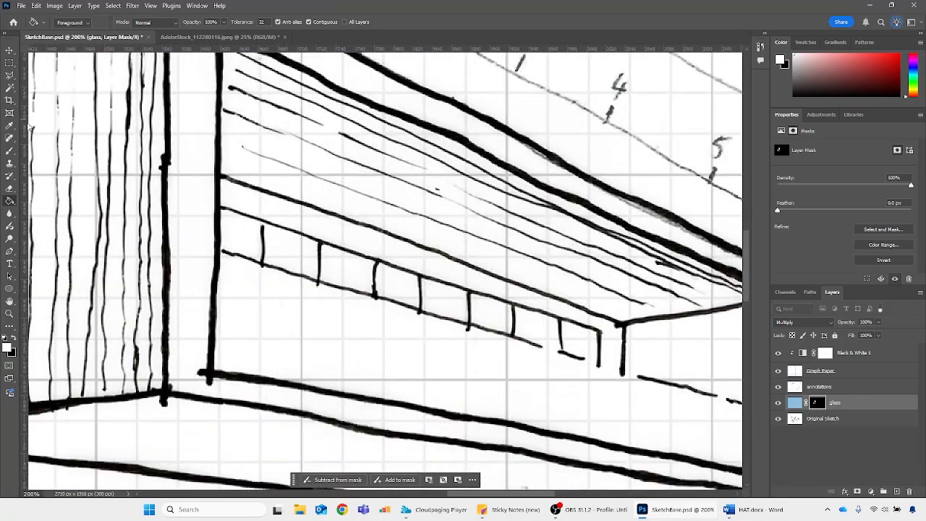
key(b)
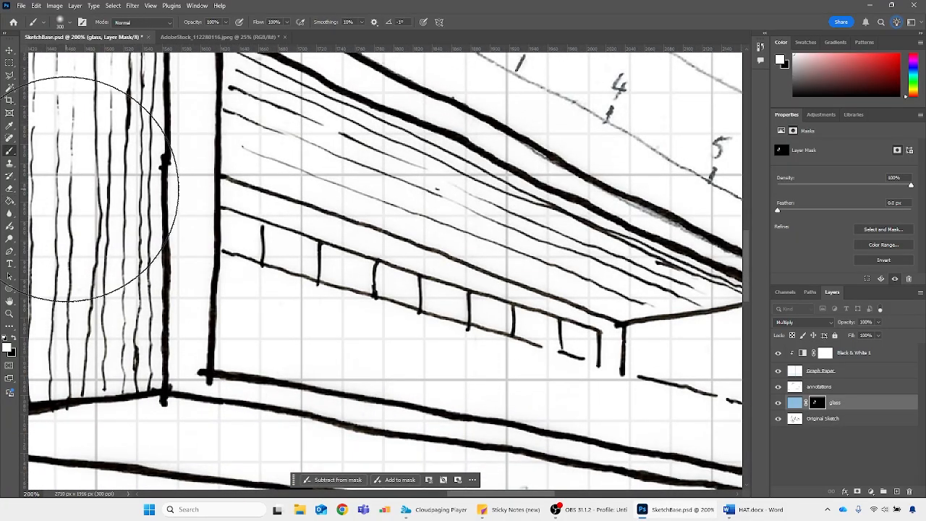
key(bracketleft)
key(bracketleft)
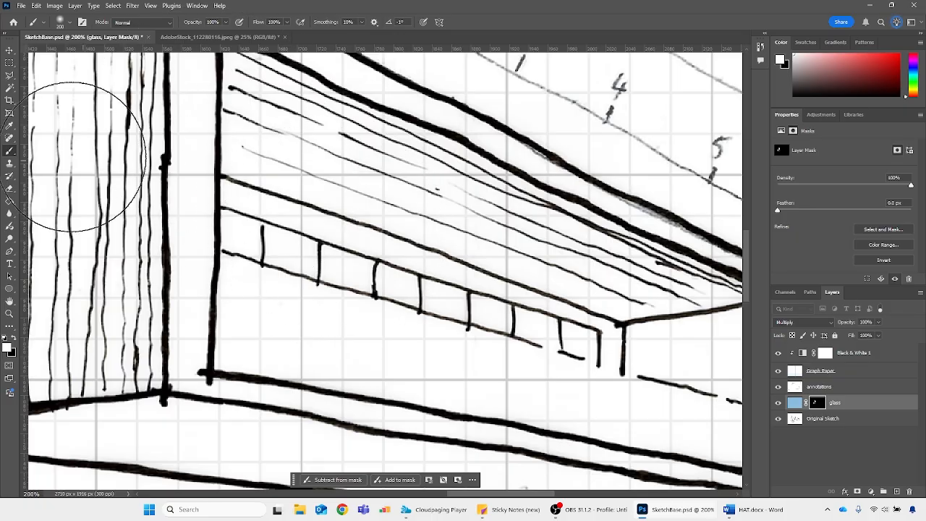
key(bracketleft)
key(bracketleft)
key(bracketleft)
key(bracketleft)
key(bracketleft)
key(bracketleft)
key(bracketleft)
key(bracketleft)
key(bracketleft)
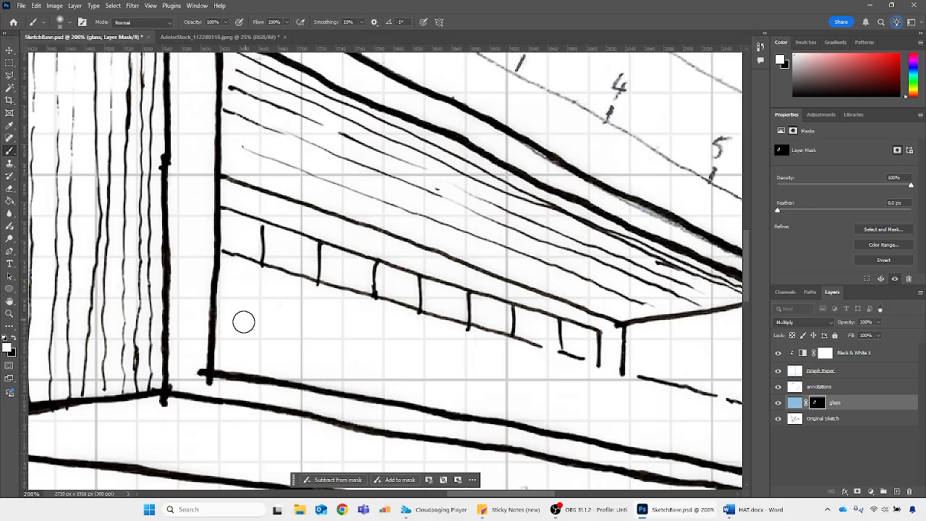
mouse_move(242, 320)
mouse_down()
mouse_move(259, 303)
mouse_move(266, 273)
mouse_up()
Raise the brush hardness to maximum and paint white on the glass mask along the window's near edge and lower area, spilling onto the adjacent wall
click(73, 26)
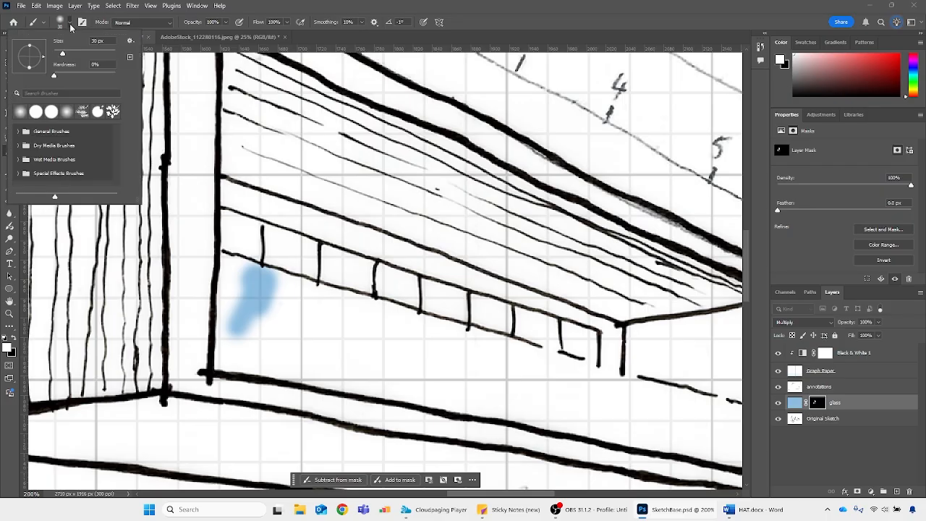
drag(109, 75, 118, 75)
click(392, 3)
mouse_move(288, 301)
mouse_down()
mouse_move(274, 254)
mouse_move(233, 285)
mouse_move(239, 244)
mouse_move(229, 224)
mouse_move(234, 217)
mouse_move(304, 244)
mouse_up()
key(ctrl+z)
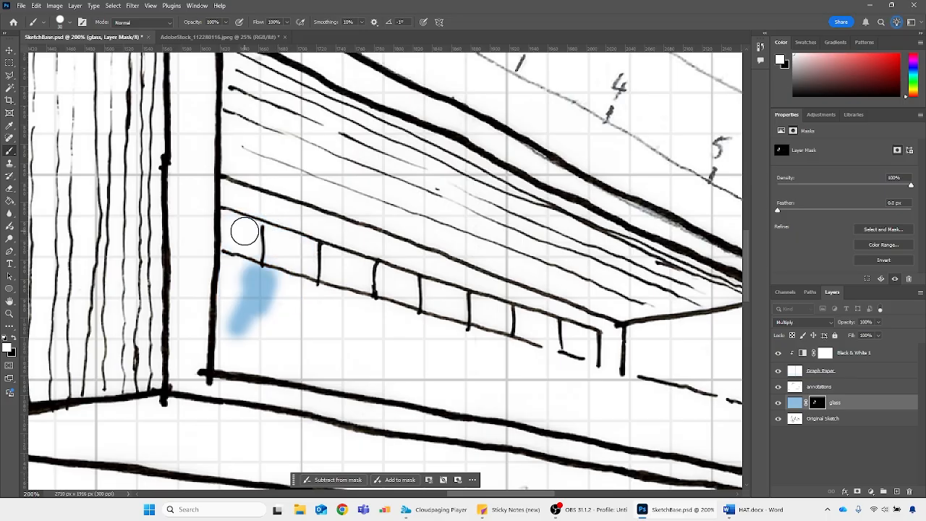
mouse_move(228, 224)
mouse_down()
mouse_move(232, 344)
mouse_move(218, 375)
mouse_move(219, 359)
mouse_move(464, 391)
mouse_move(363, 345)
mouse_move(370, 329)
mouse_move(350, 349)
mouse_move(475, 368)
mouse_up()
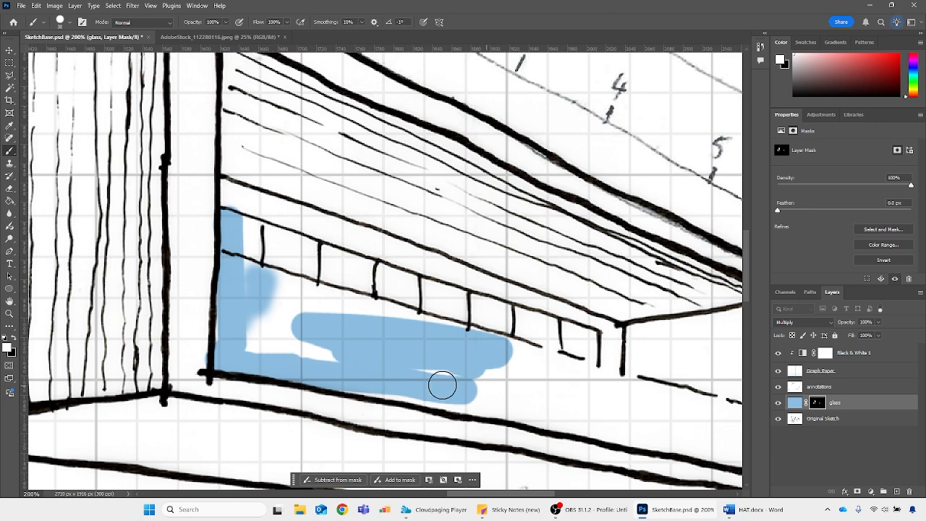
mouse_move(312, 335)
mouse_down()
mouse_move(245, 334)
mouse_move(218, 319)
mouse_move(215, 333)
mouse_move(176, 296)
mouse_move(238, 332)
mouse_move(191, 274)
mouse_move(259, 319)
mouse_move(248, 360)
mouse_move(284, 358)
mouse_up()
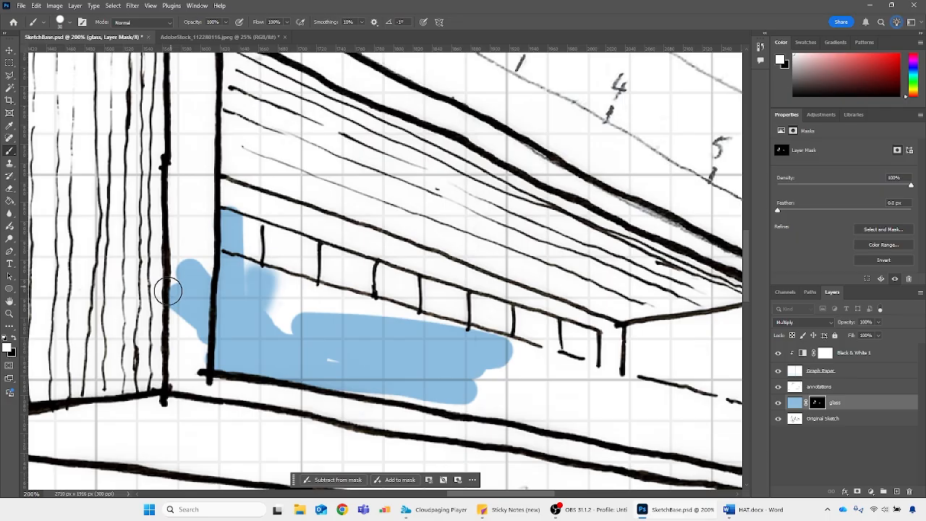
Switch the foreground colour to black and paint out the blue spilled onto the wall strip beside the window frame
click(13, 339)
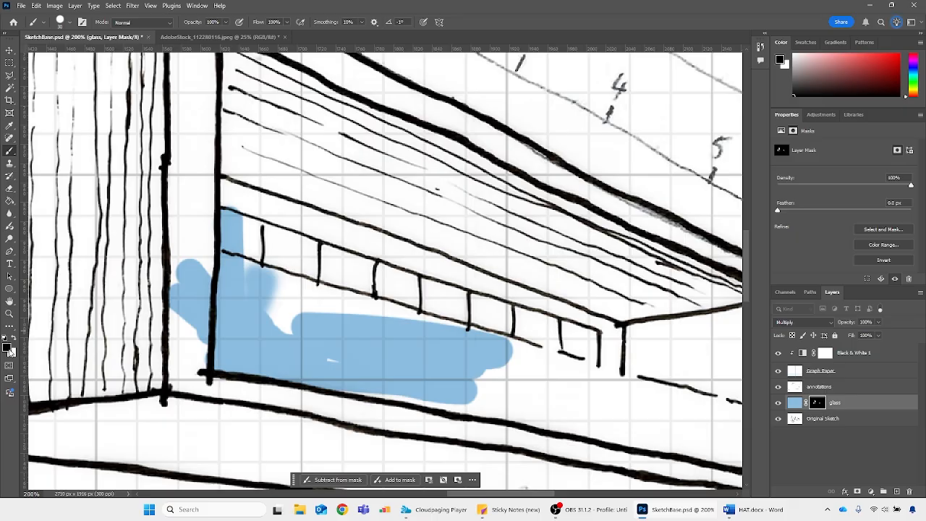
key(x)
key(x)
key(x)
key(x)
drag(160, 267, 166, 326)
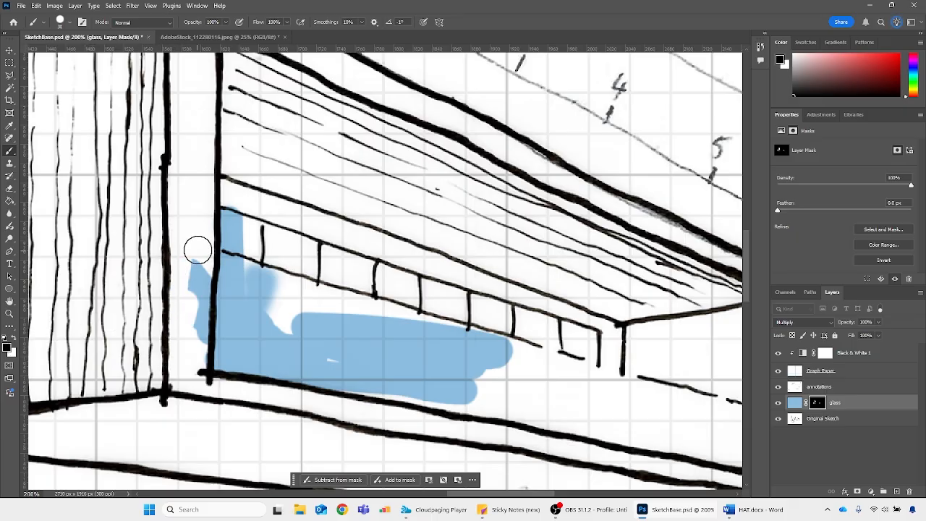
drag(189, 366, 197, 279)
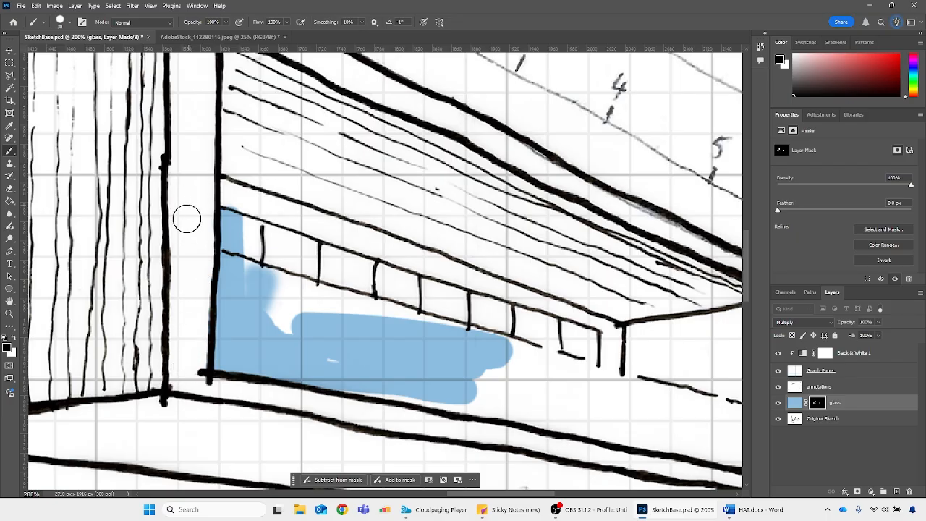
Try a straight white stroke along the wall strip, undo it, and brush more white into the window's unpainted gap
key(x)
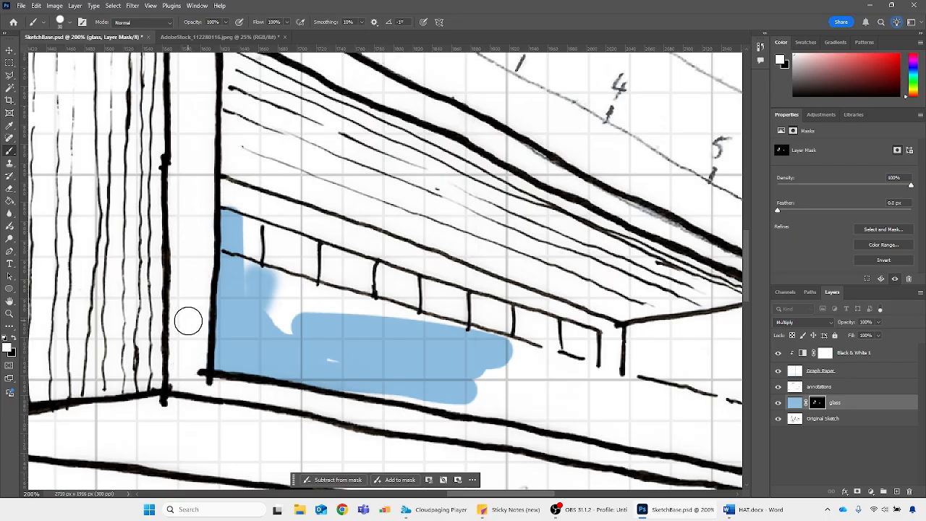
click(188, 322)
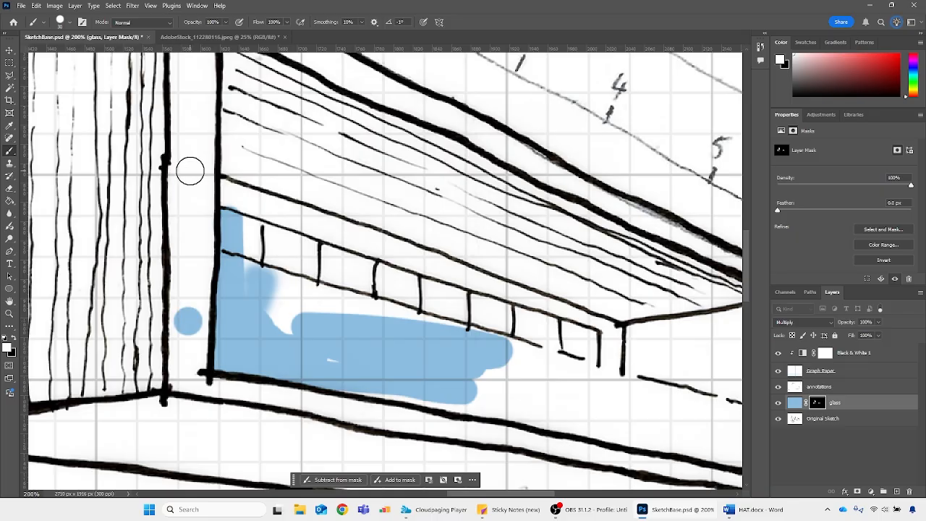
shift+click(189, 175)
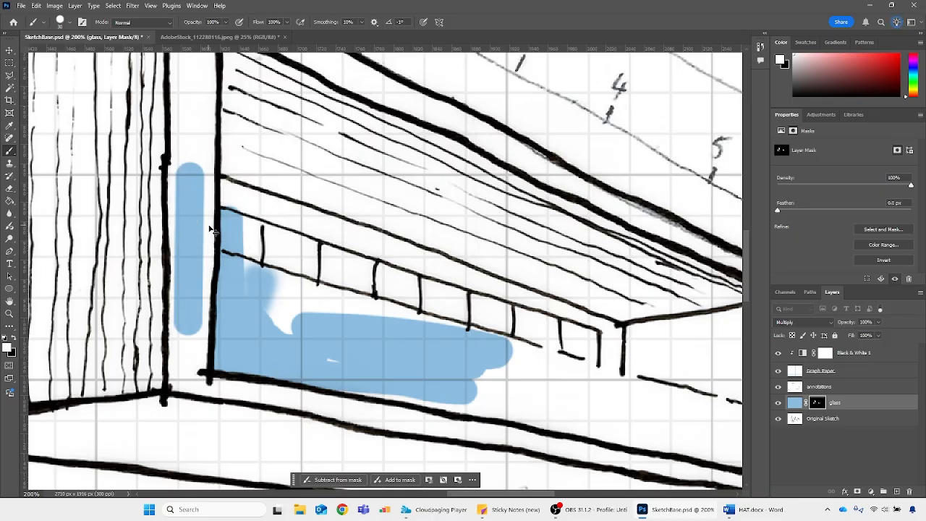
key(ctrl+z)
key(ctrl+z)
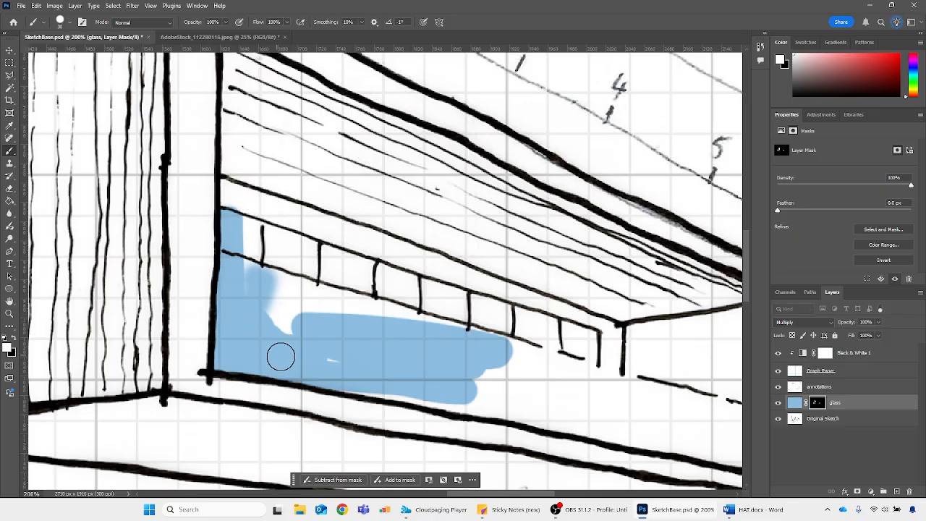
mouse_move(303, 301)
mouse_down()
mouse_move(291, 322)
mouse_move(306, 328)
mouse_move(279, 296)
mouse_move(289, 316)
mouse_up()
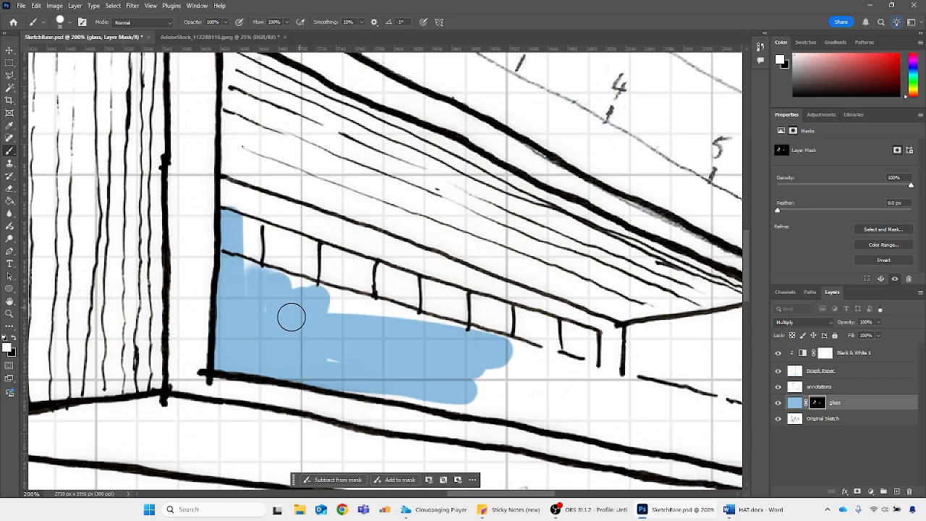
Activate the Polygonal Lasso, make a trial outline at the window's upper corner, and clear that selection
click(9, 74)
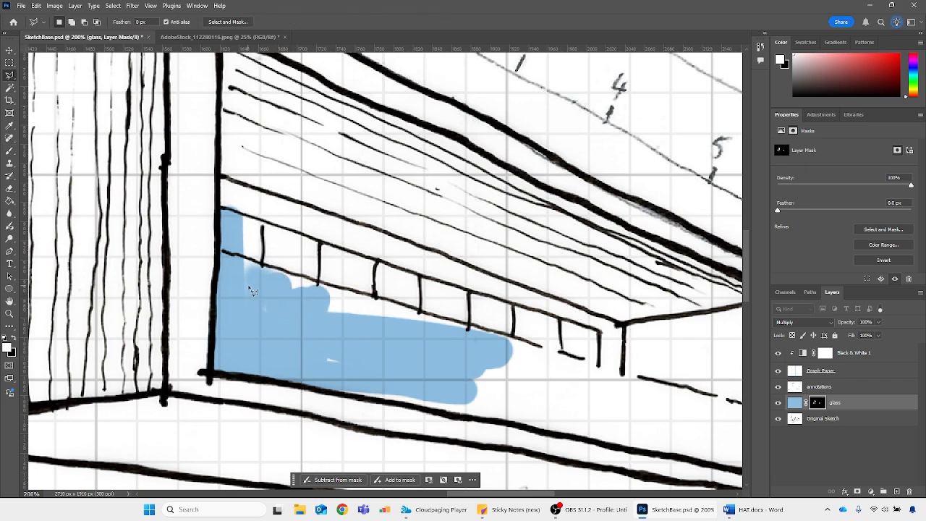
click(222, 208)
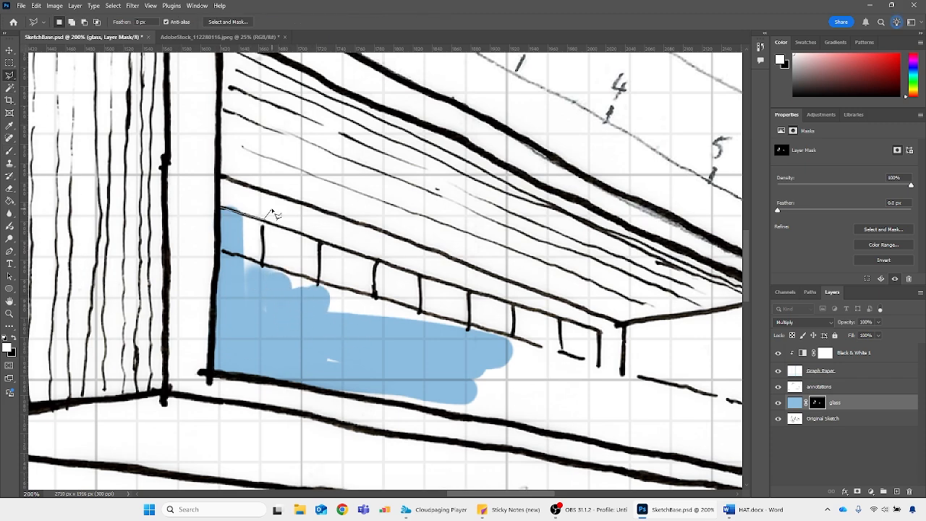
double_click(231, 182)
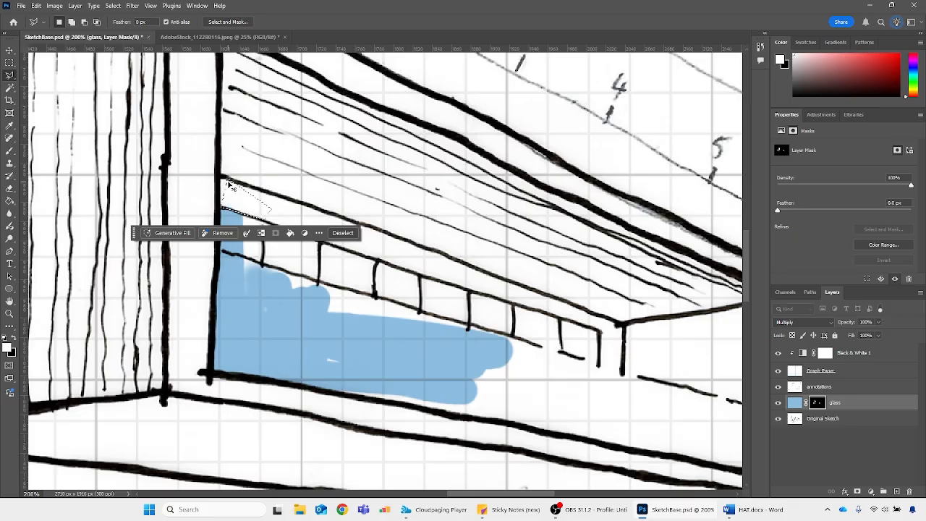
key(ctrl+d)
Outline the right block's glazing with the Polygonal Lasso along its railing and lower frame, fill it with white on the glass mask, and deselect
click(222, 210)
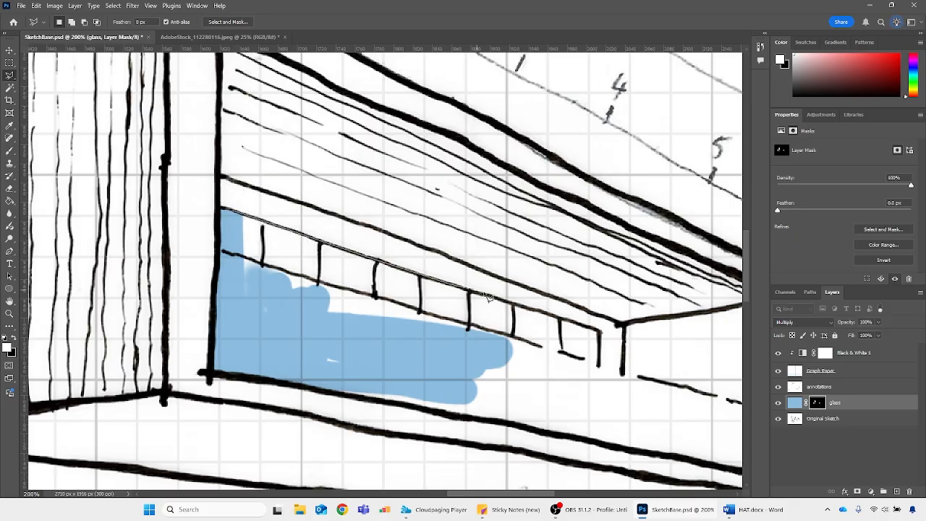
click(600, 366)
drag(645, 382, 445, 372)
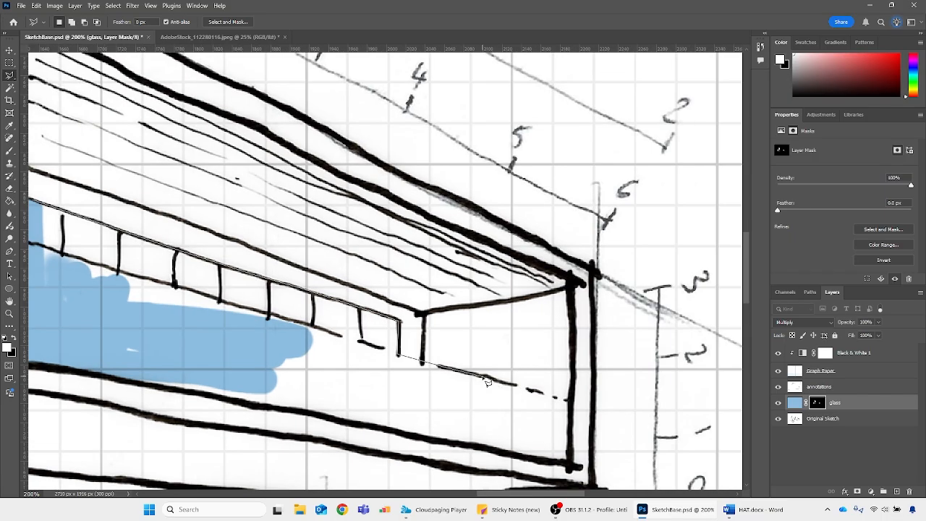
click(570, 399)
click(569, 463)
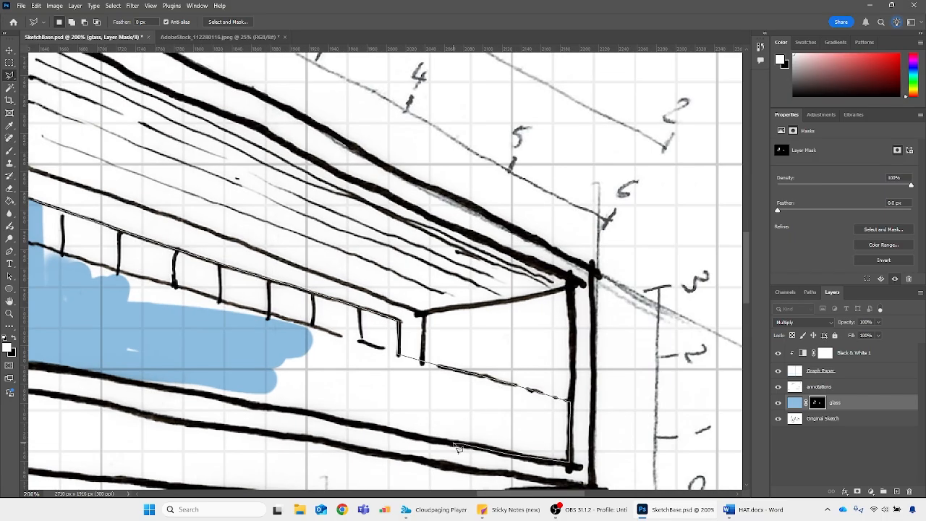
click(305, 410)
click(247, 406)
click(211, 395)
click(118, 378)
click(140, 363)
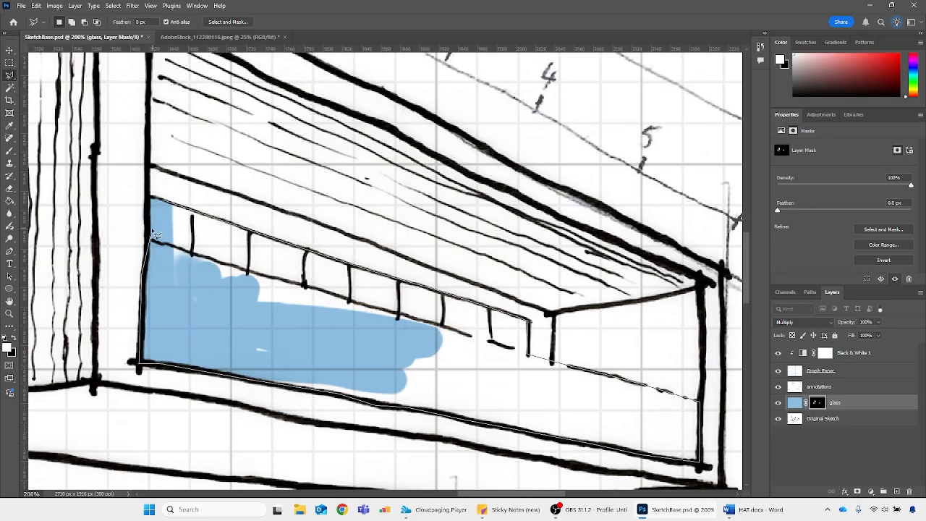
click(152, 199)
key(alt+BackSpace)
key(ctrl+d)
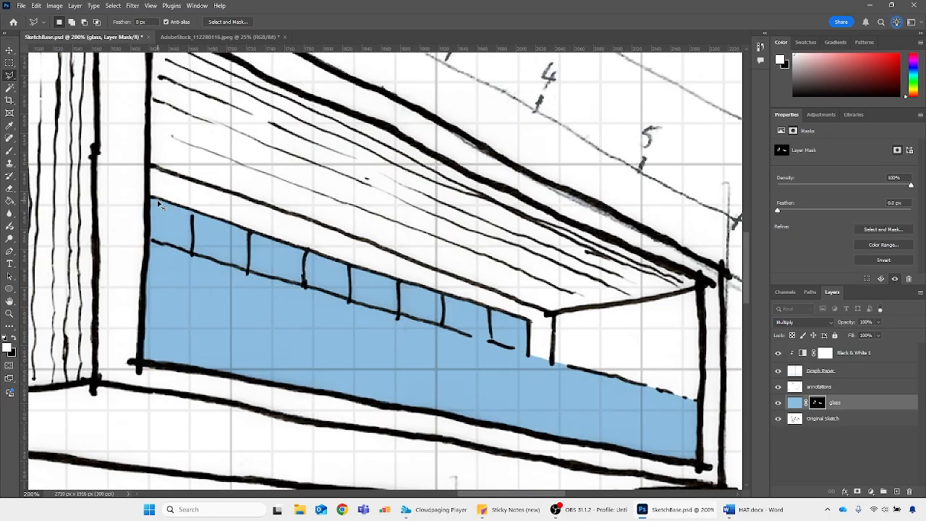
Outline the ground-floor window row beneath the cantilevered block with the Polygonal Lasso and fill it with white on the glass mask
key(ctrl+minus)
key(ctrl+minus)
key(ctrl+minus)
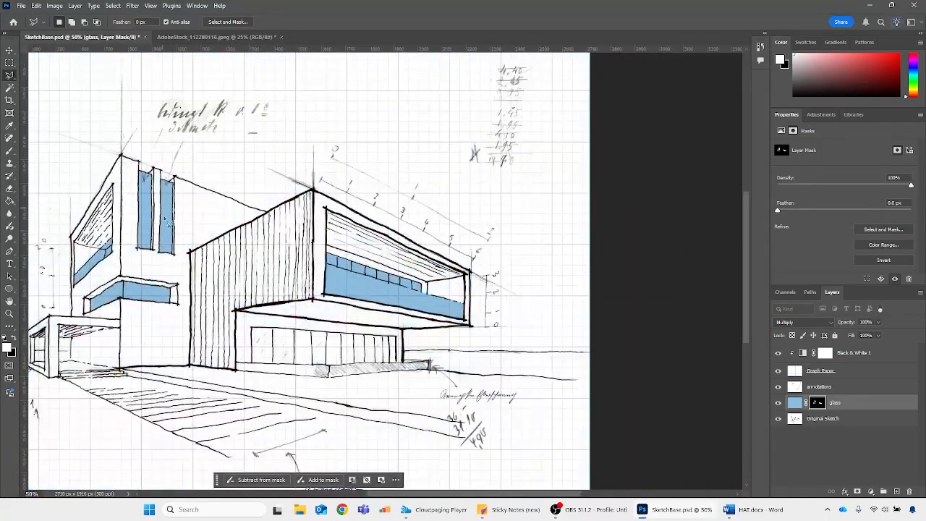
scroll(246, 333, down, 4)
scroll(255, 348, right, 5)
key(ctrl+plus)
key(ctrl+plus)
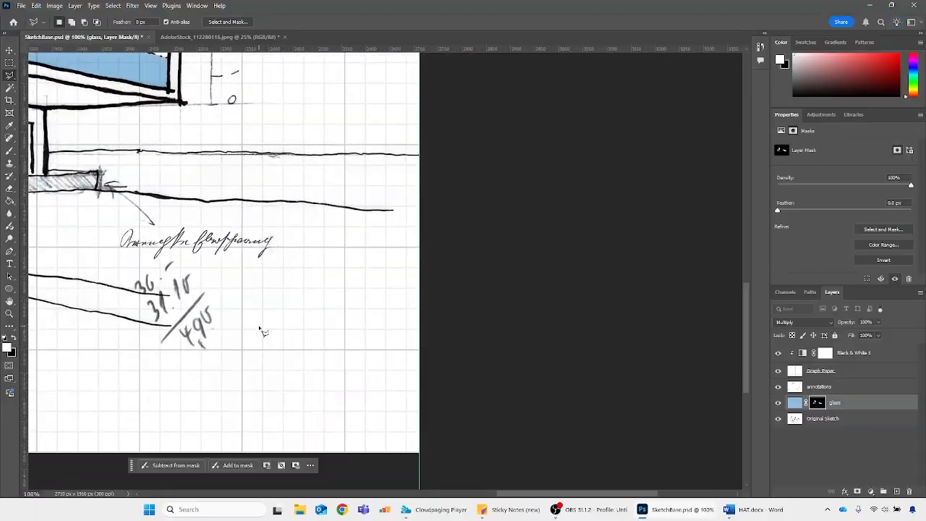
mouse_move(506, 495)
mouse_down()
mouse_move(393, 467)
mouse_move(378, 435)
mouse_up()
scroll(332, 194, up, 1)
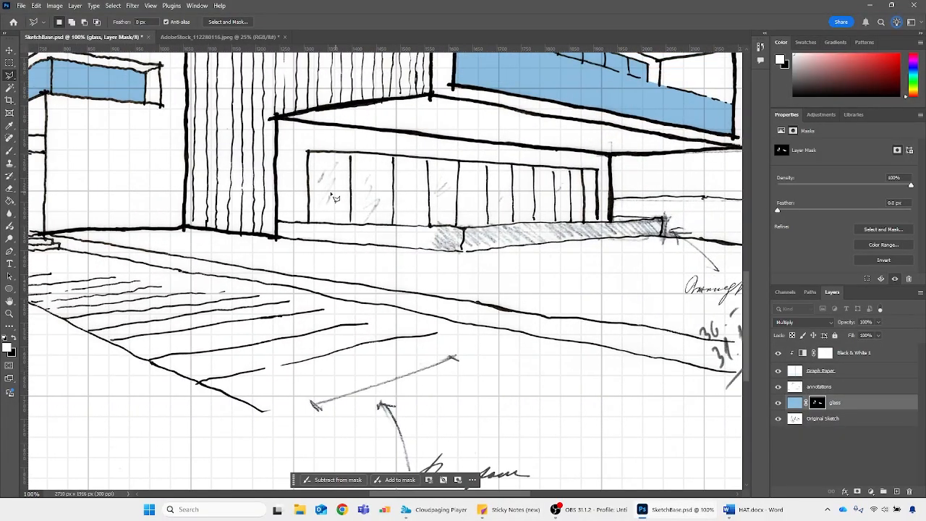
scroll(335, 198, up, 1)
key(ctrl+plus)
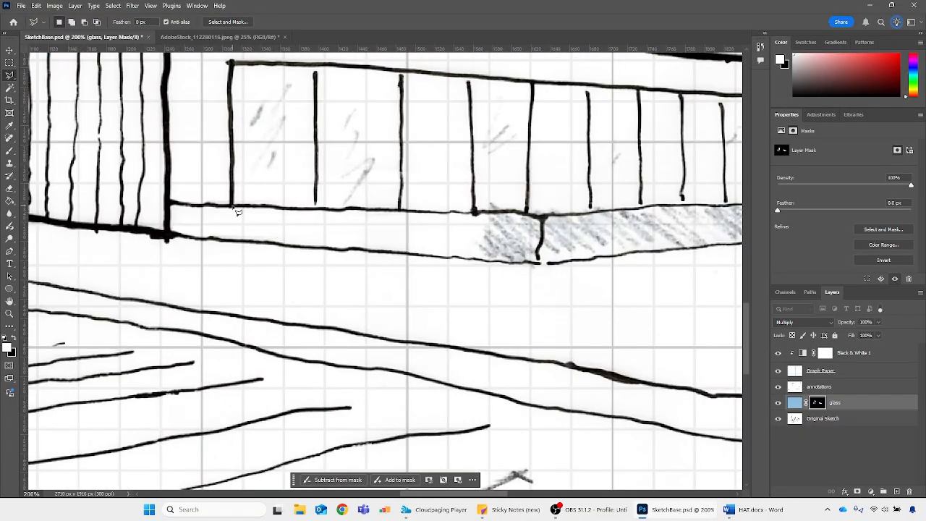
click(233, 207)
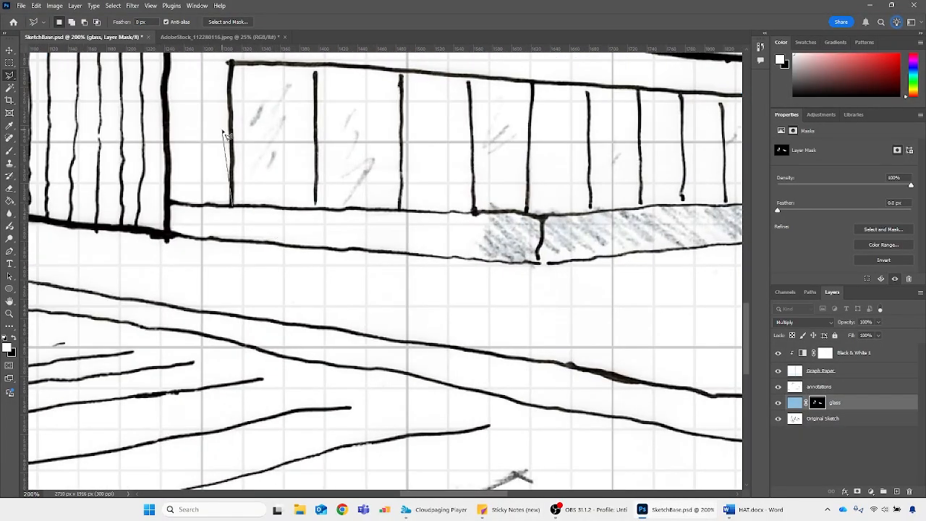
click(231, 64)
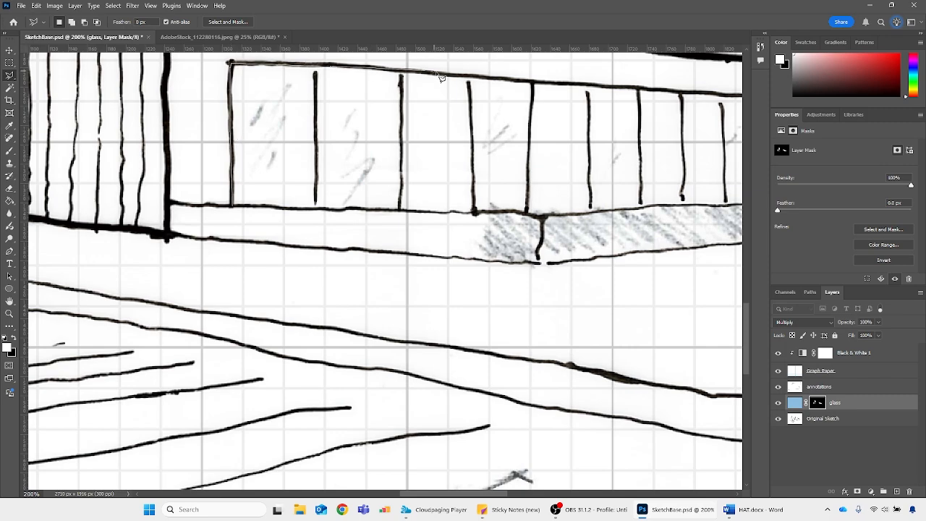
scroll(441, 80, right, 3)
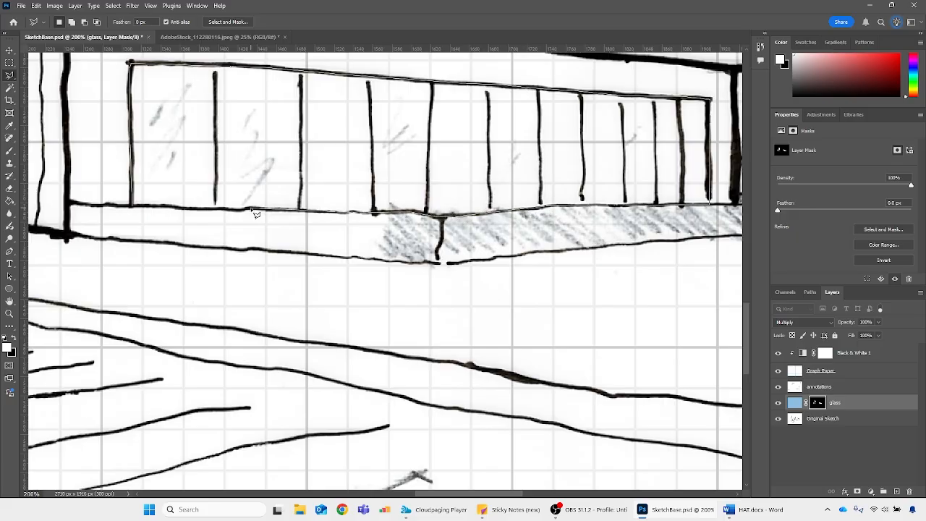
double_click(150, 208)
key(alt+BackSpace)
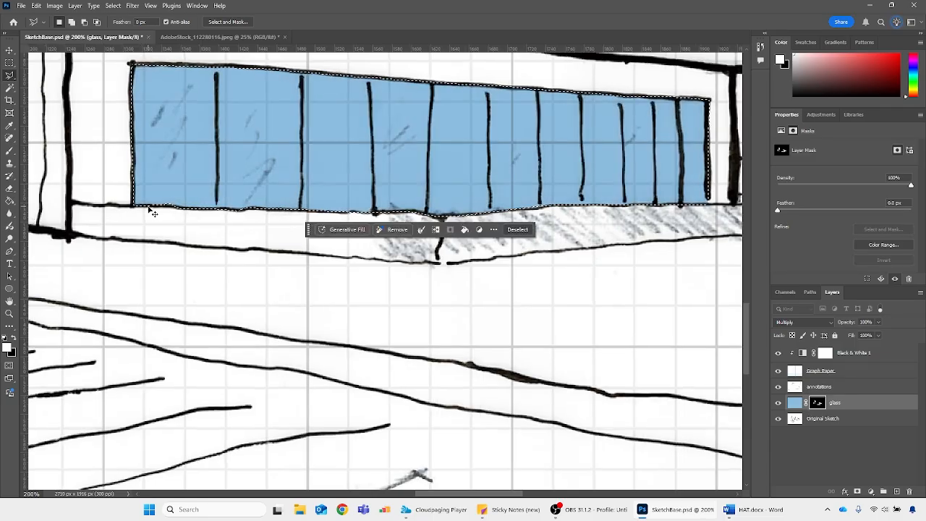
Clear the selection around the ground-floor windows and save the sketch document with Maximize Compatibility enabled
key(ctrl+minus)
key(ctrl+minus)
key(ctrl+minus)
key(ctrl+minus)
key(ctrl+s)
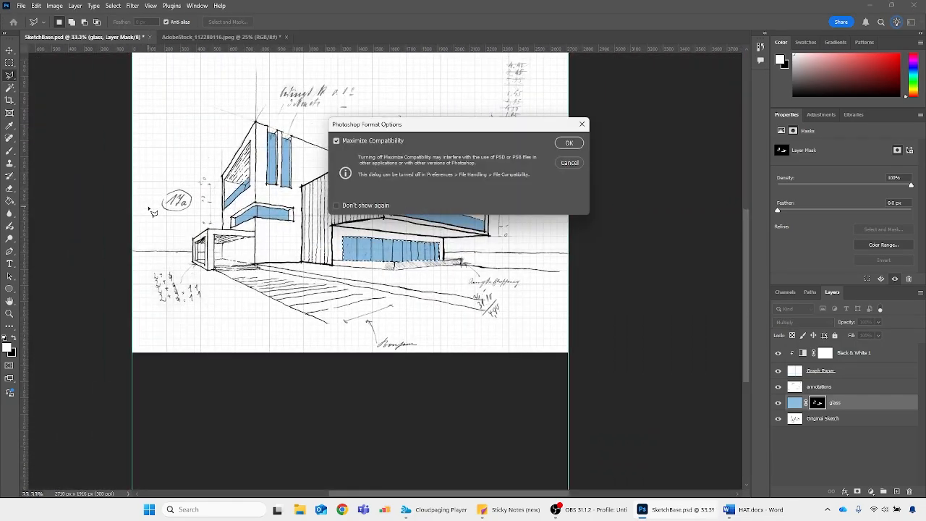
click(570, 162)
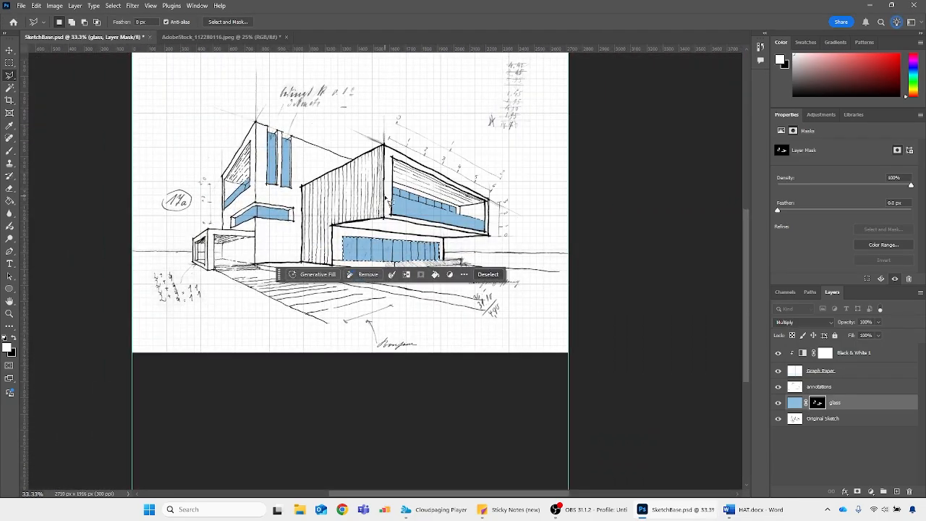
scroll(249, 158, up, 2)
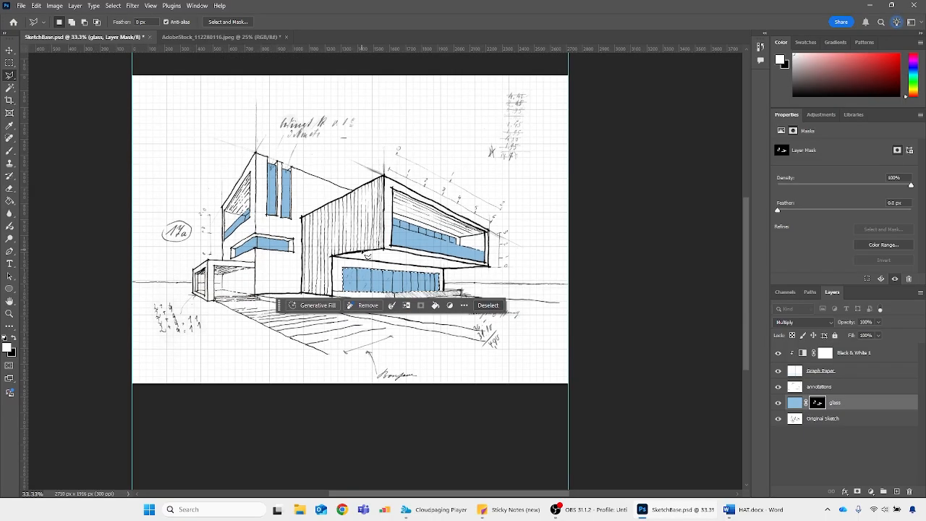
key(ctrl+d)
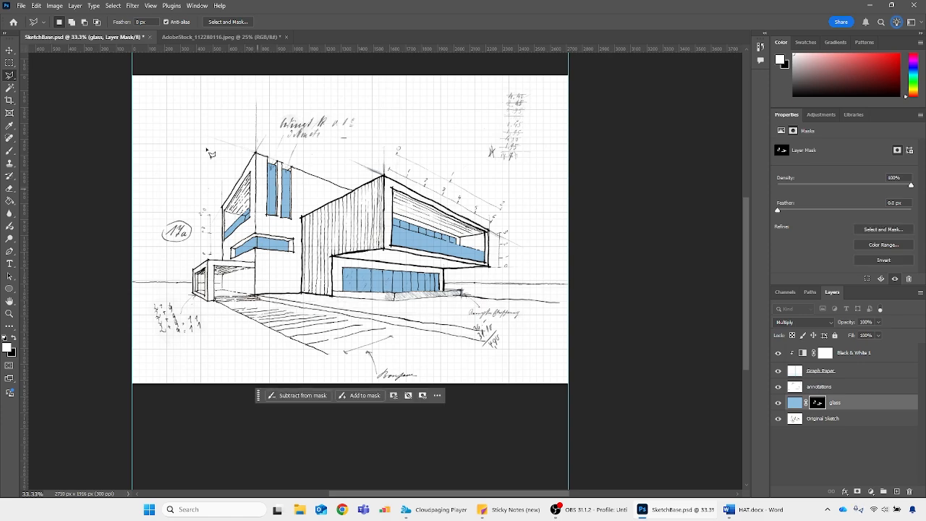
click(21, 6)
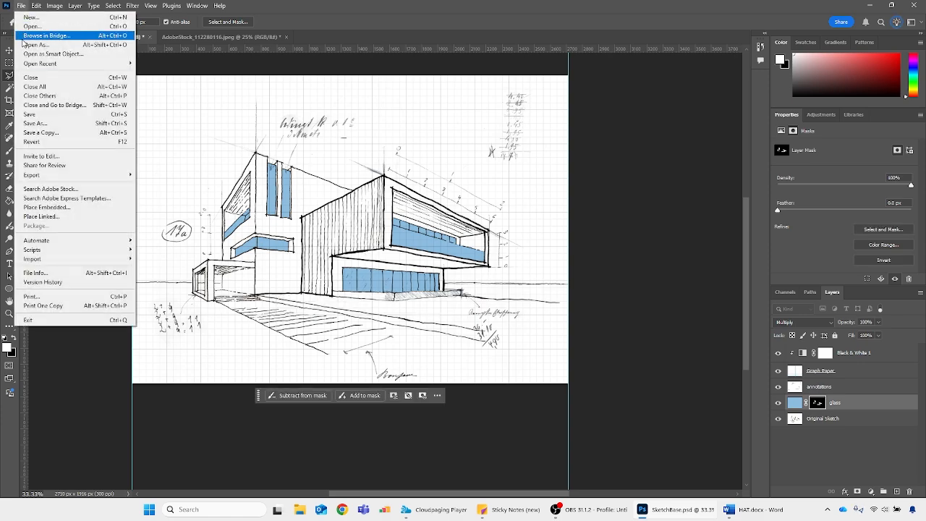
click(42, 123)
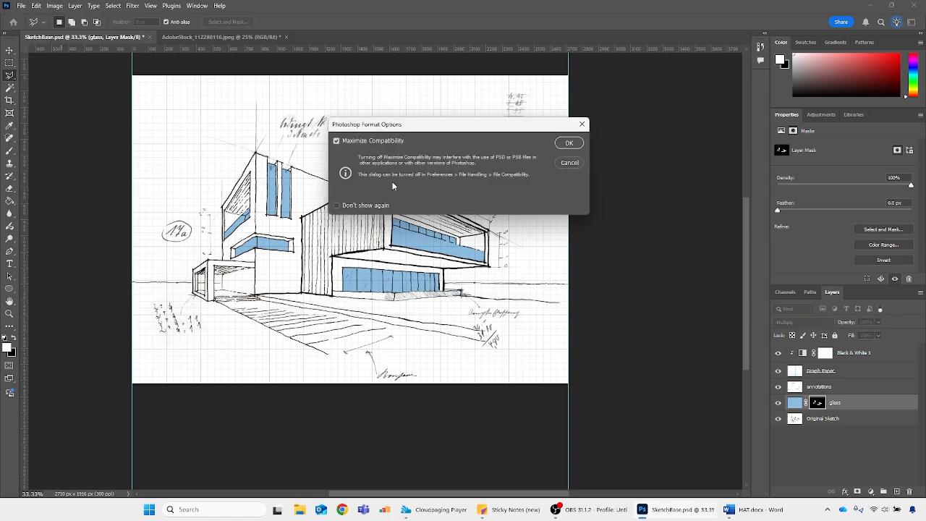
click(569, 144)
click(19, 7)
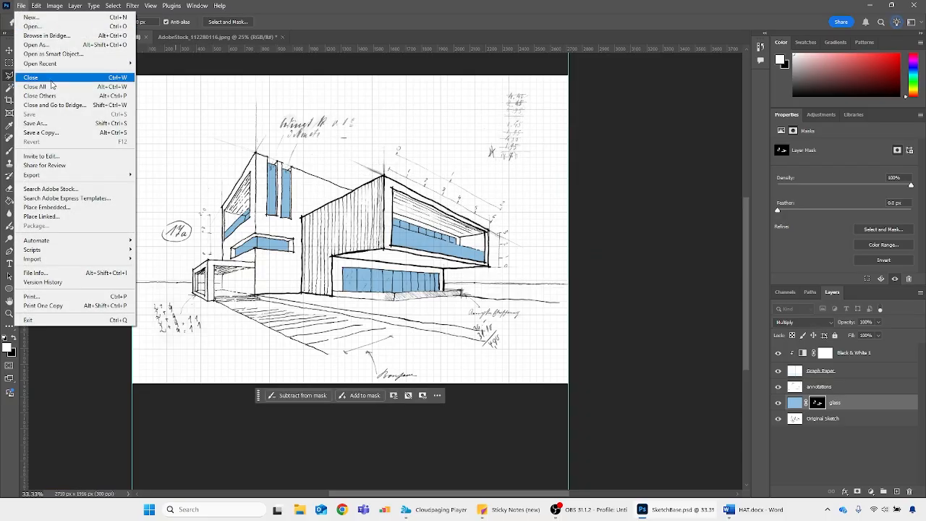
click(45, 124)
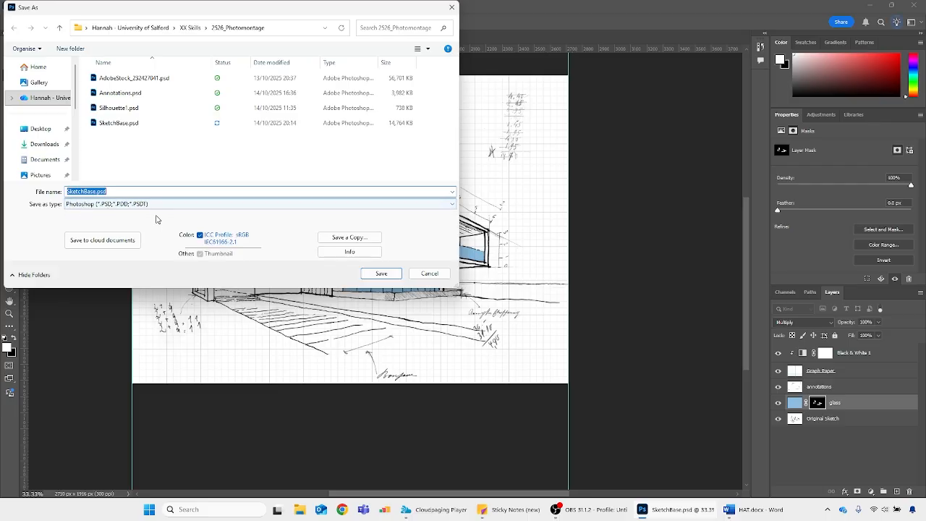
click(451, 7)
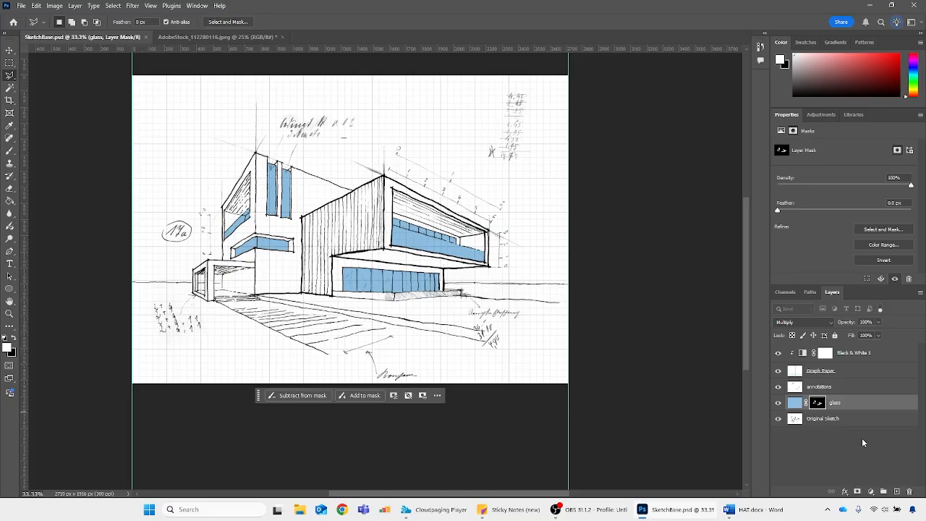
Try flattening all layers of the sketch into a single image and undo the flattening
right_click(869, 422)
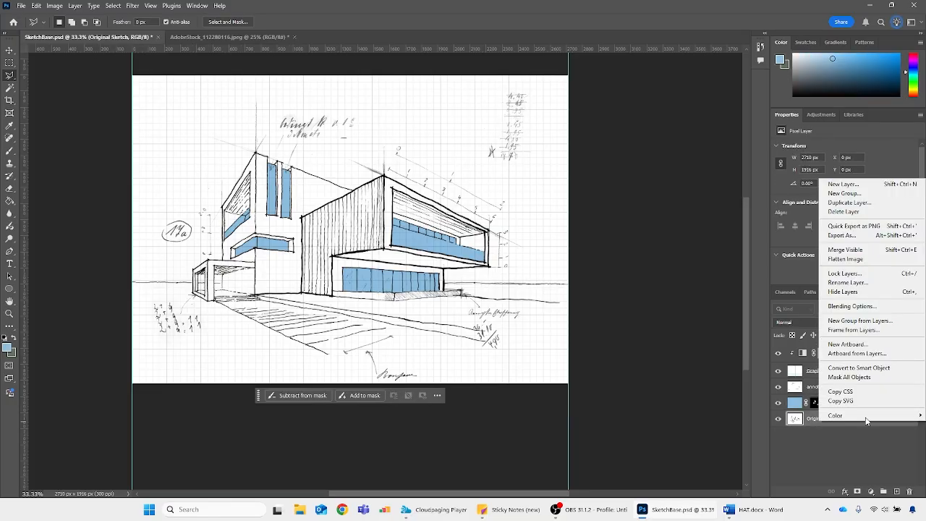
click(862, 259)
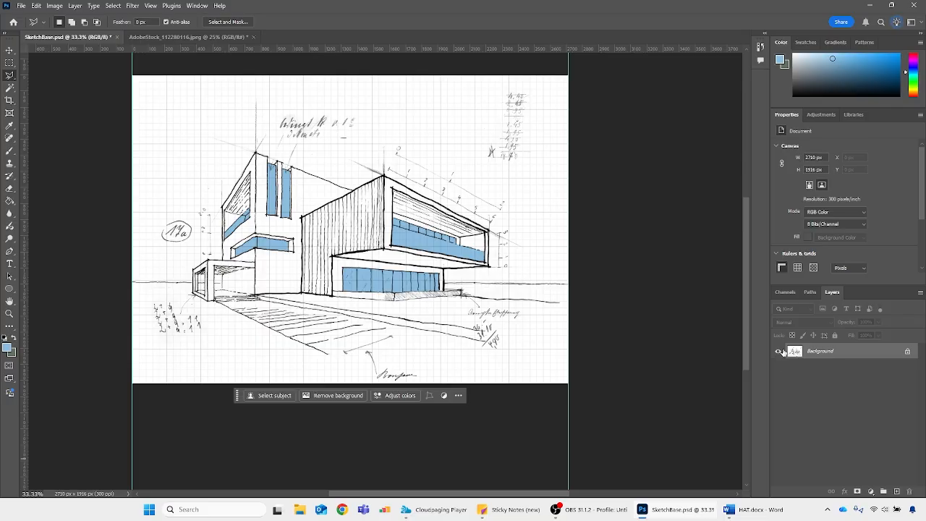
key(ctrl+z)
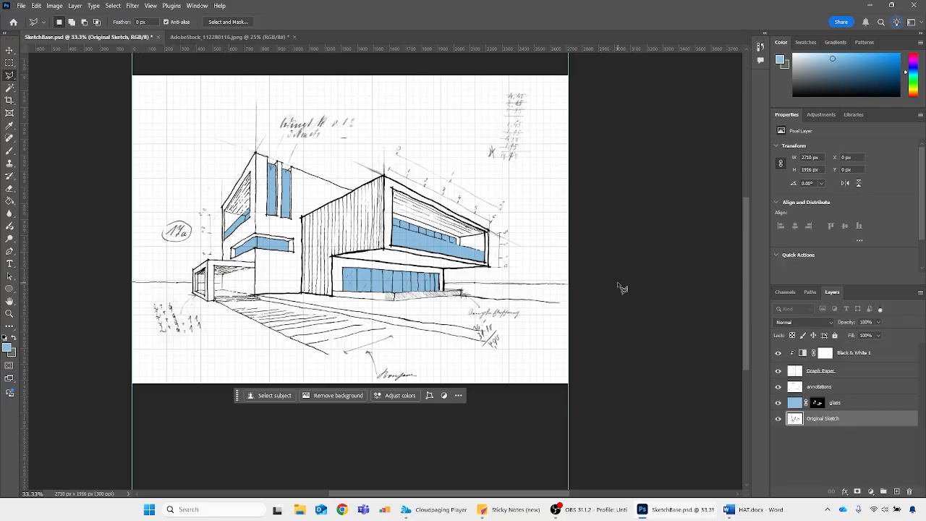
Try recolouring the windows by filling the glass layer's pixels, rather than its mask, with light green, and undo the fill
click(830, 410)
click(817, 404)
click(796, 405)
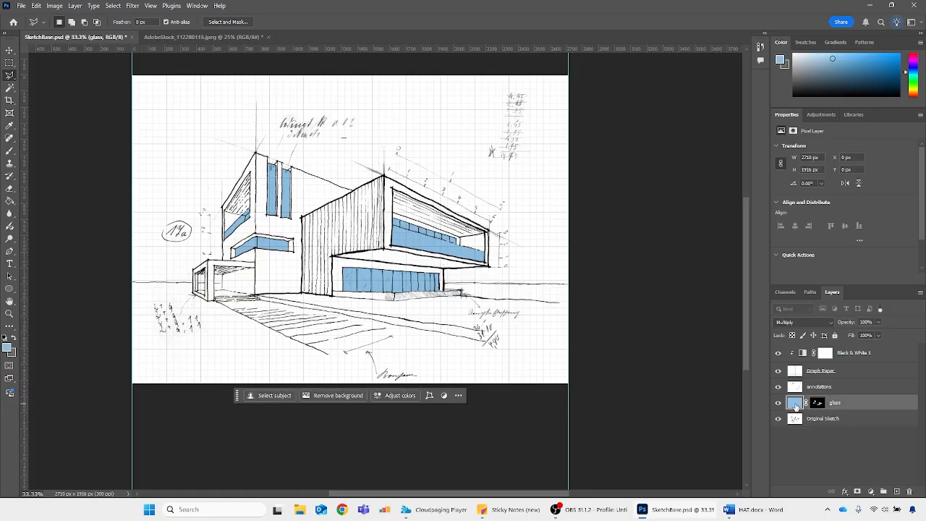
click(815, 405)
click(796, 406)
click(911, 77)
click(913, 81)
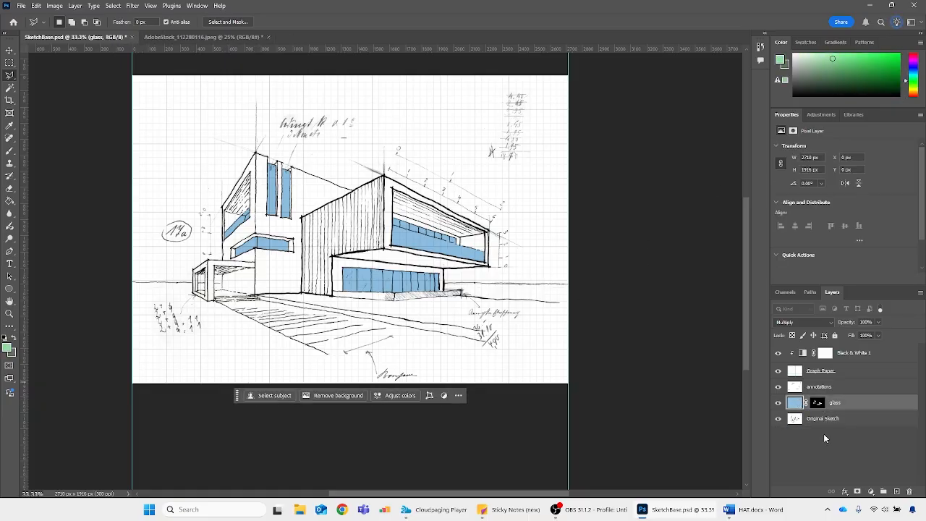
key(shift+alt+BackSpace)
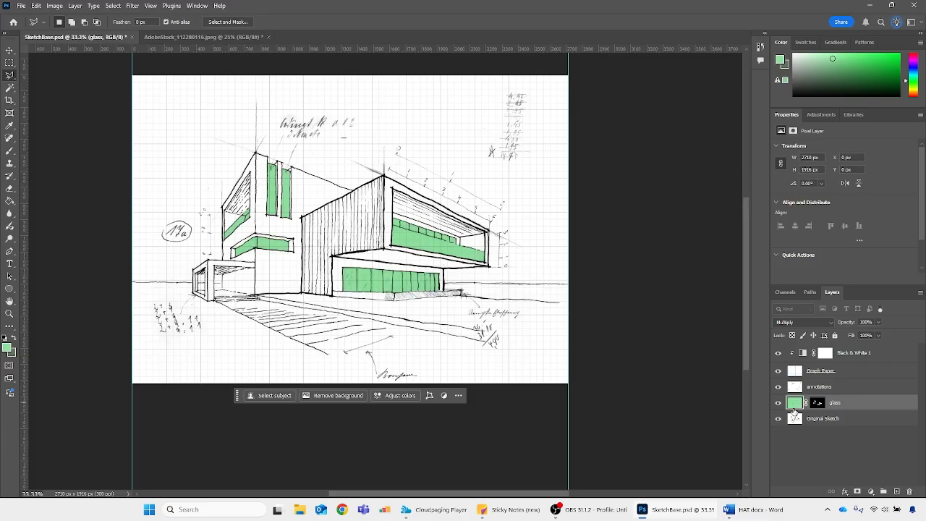
key(ctrl+z)
Try filling the glass layer's pixels with light purple and undo the fill
click(913, 65)
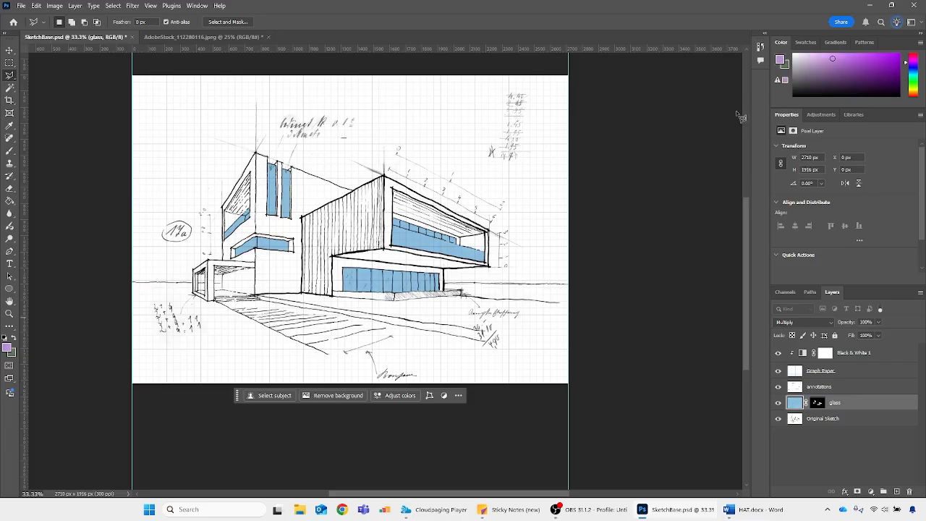
key(shift+alt+BackSpace)
key(ctrl+z)
Try brushing purple strokes onto the glass layer's pixels across the windows, and undo back to the layer mask
click(792, 395)
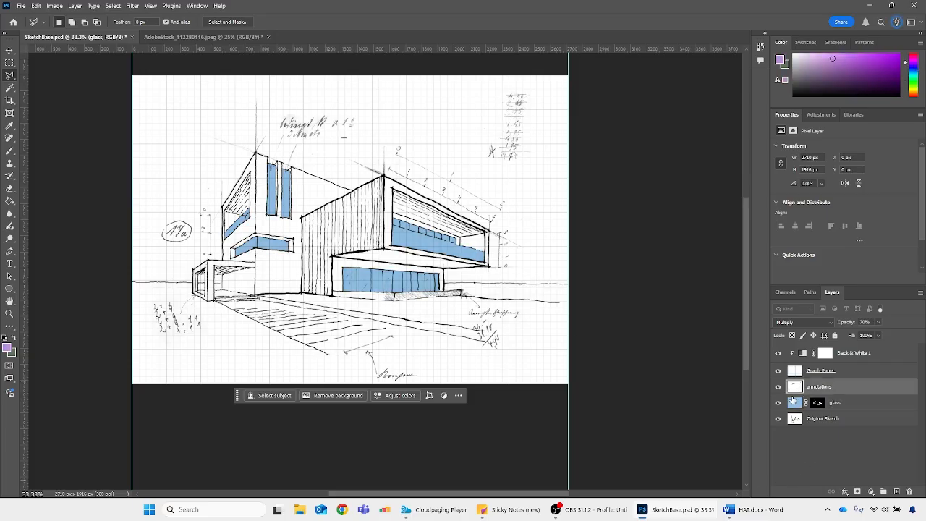
click(794, 402)
key(b)
drag(435, 230, 394, 293)
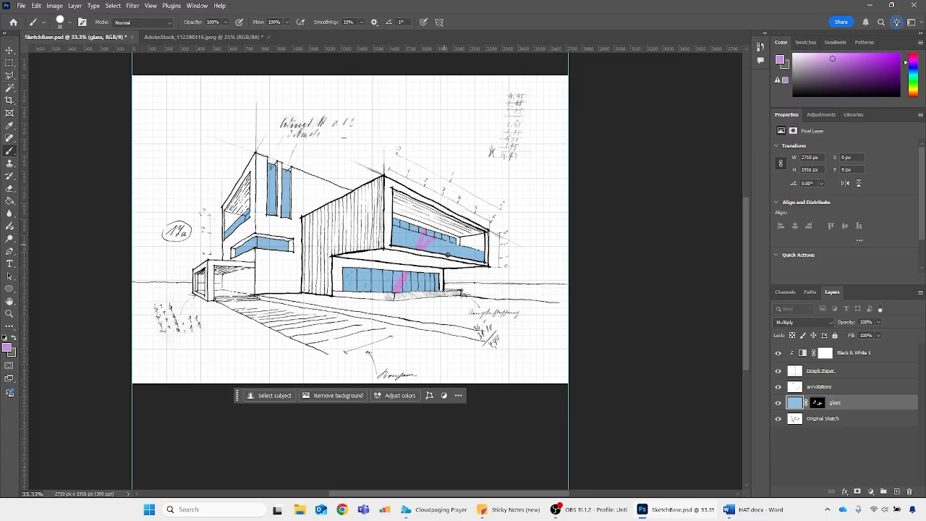
mouse_move(447, 255)
mouse_down()
mouse_move(385, 274)
mouse_move(400, 241)
mouse_move(326, 269)
mouse_move(272, 183)
mouse_move(284, 263)
mouse_move(252, 263)
mouse_move(238, 222)
mouse_move(255, 189)
mouse_move(400, 251)
mouse_move(460, 291)
mouse_move(353, 273)
mouse_up()
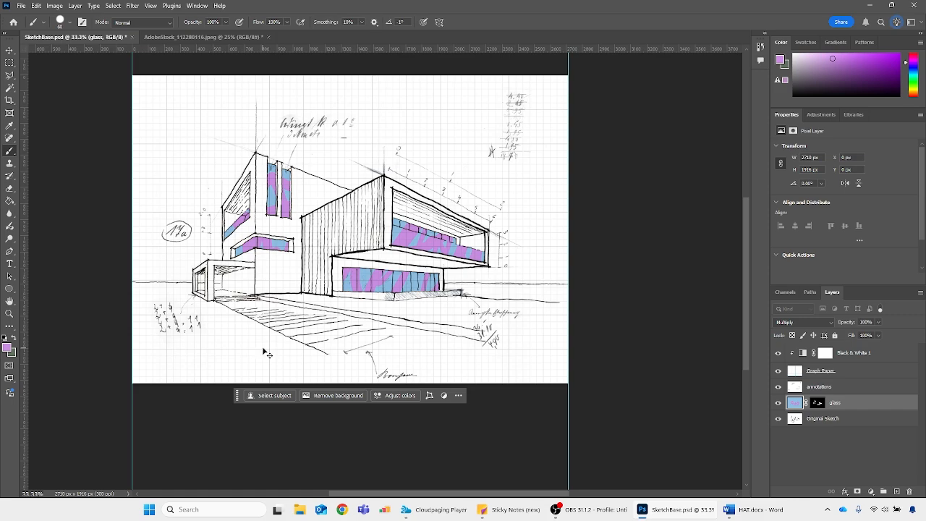
key(ctrl+z)
key(ctrl+z)
key(ctrl+z)
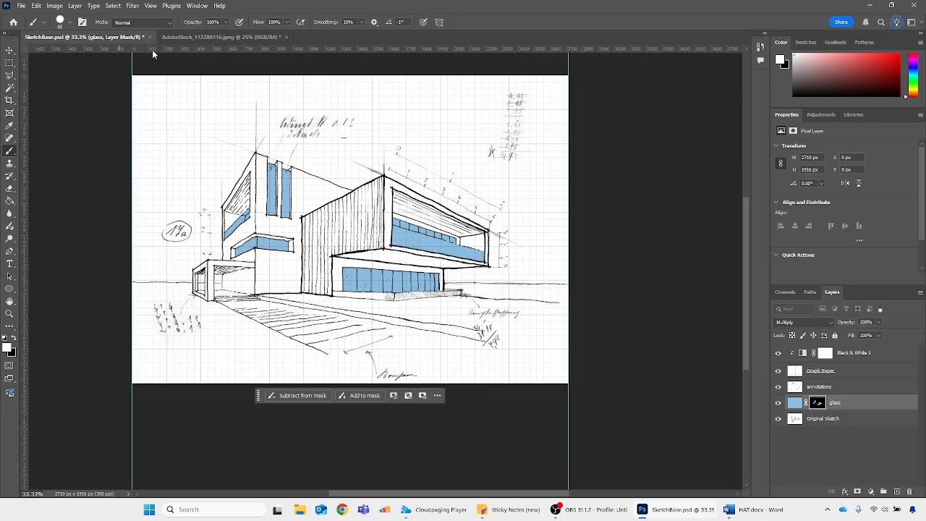
Open Glass_Reflections.jpeg from the 2526_Photomontage folder
click(181, 37)
click(133, 38)
click(22, 5)
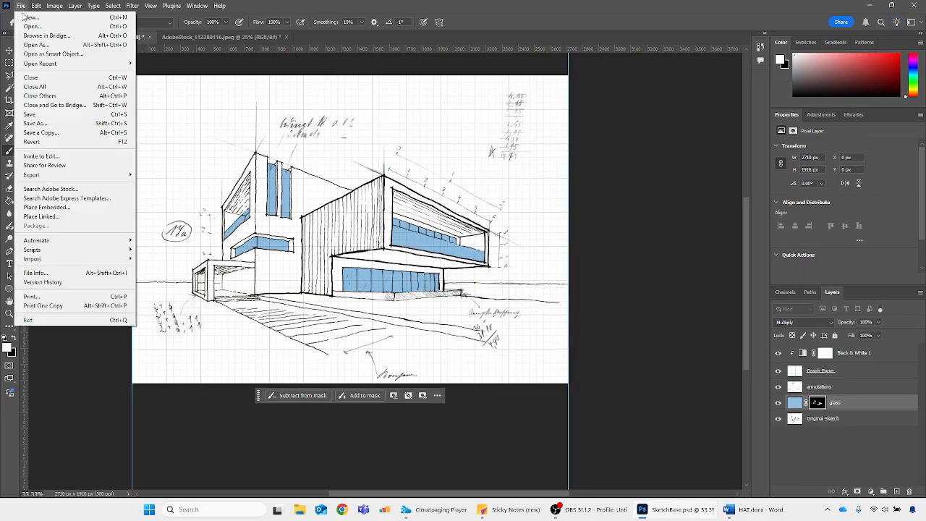
click(30, 26)
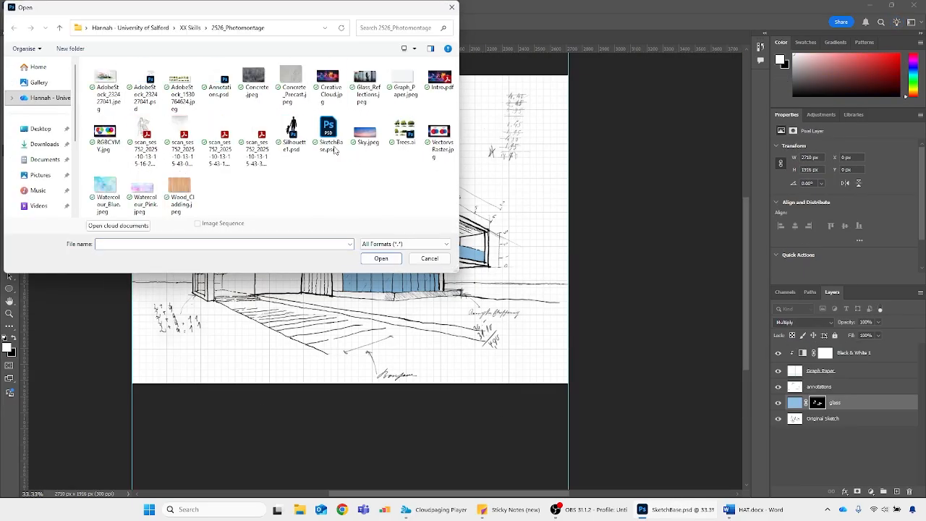
double_click(370, 89)
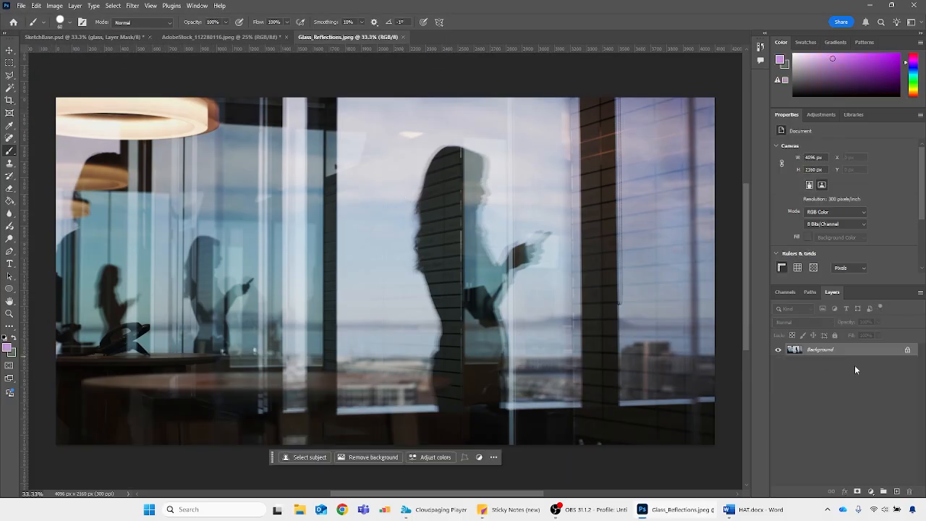
Duplicate the reflections photo's Background layer into SketchBase.psd and close Glass_Reflections.jpeg
right_click(857, 350)
click(849, 385)
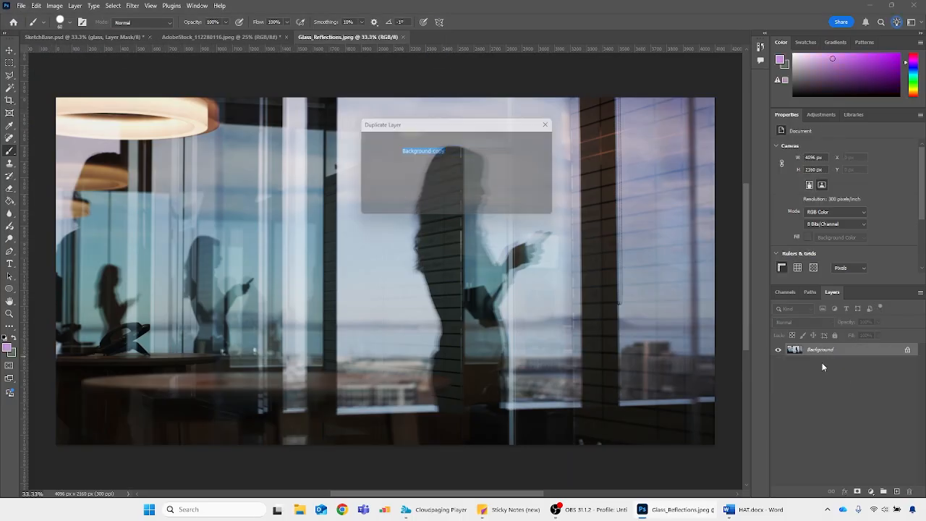
click(457, 178)
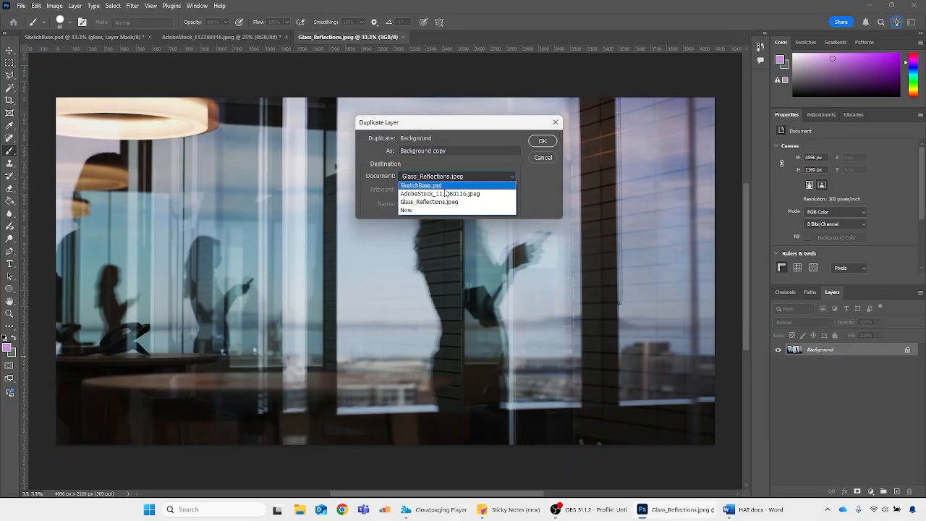
click(427, 185)
click(542, 142)
click(403, 37)
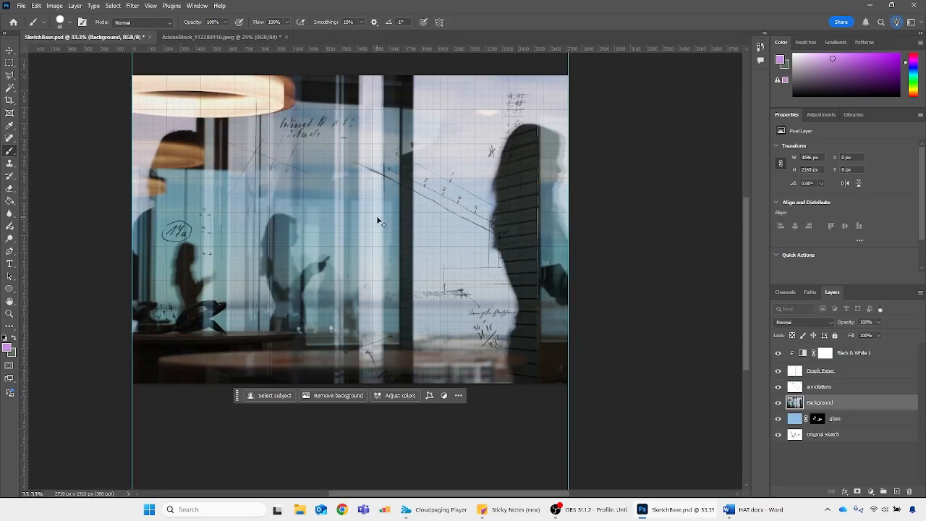
Scale the reflections photo down to about 361 × 190 px, place it over the ground-floor windows' left half, and activate the Brush
key(ctrl+t)
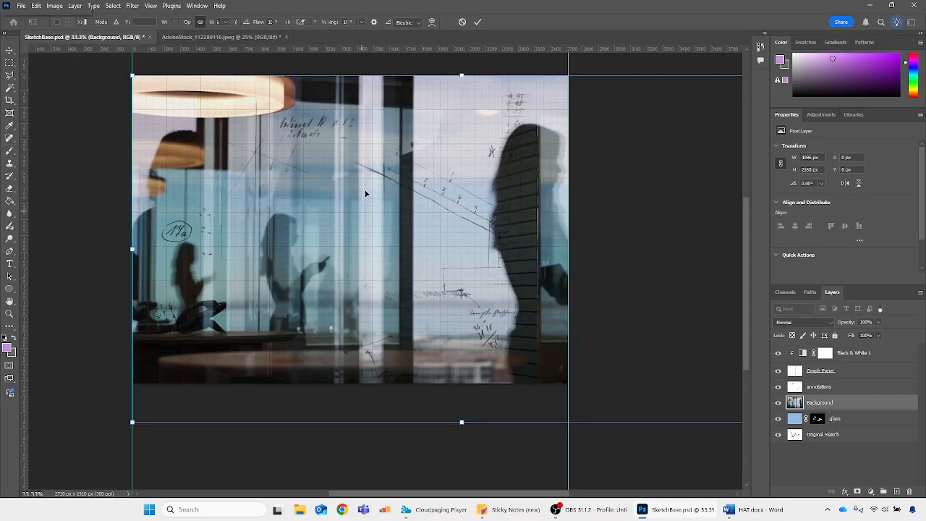
mouse_move(461, 74)
mouse_down()
mouse_move(421, 383)
mouse_move(383, 356)
mouse_move(367, 307)
mouse_move(388, 300)
mouse_move(395, 283)
mouse_move(376, 300)
mouse_move(384, 288)
mouse_up()
key(Return)
key(b)
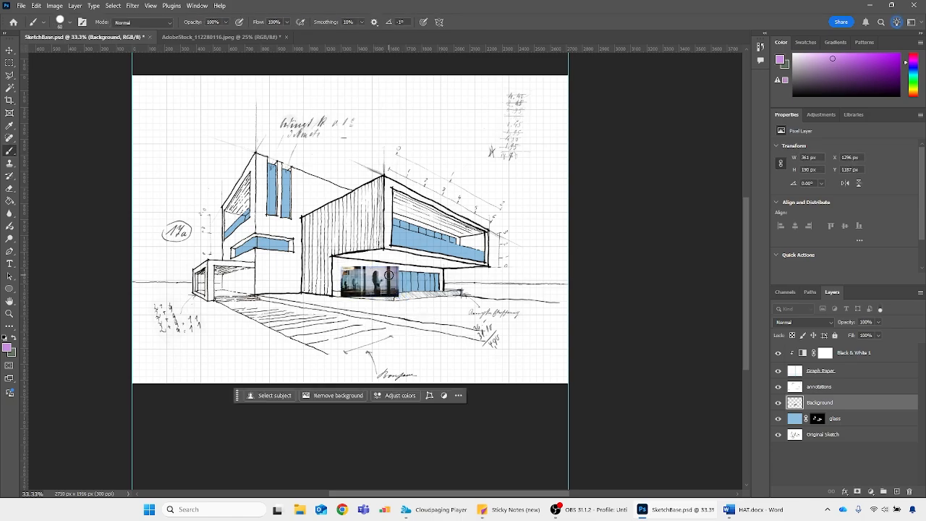
Load the glass layer's mask as a selection of all the windows and clear that selection
scroll(388, 275, up, 2)
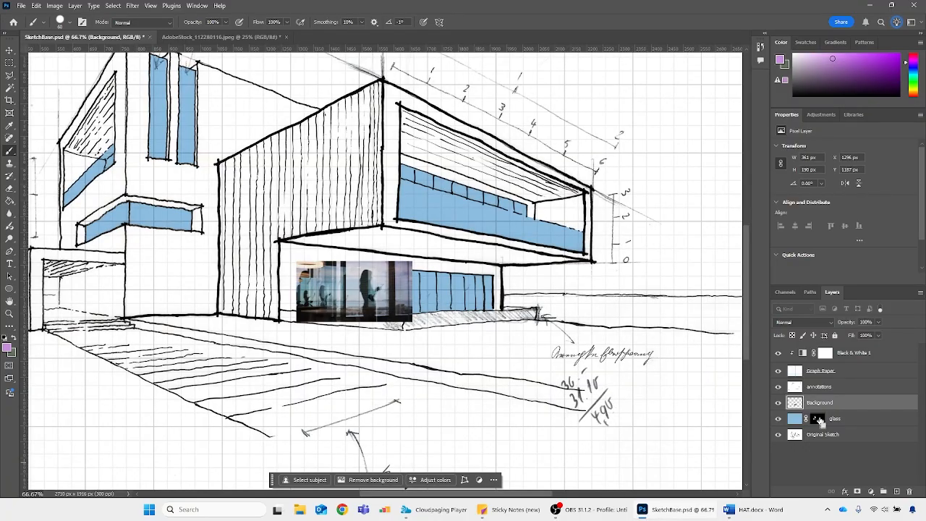
ctrl+click(817, 420)
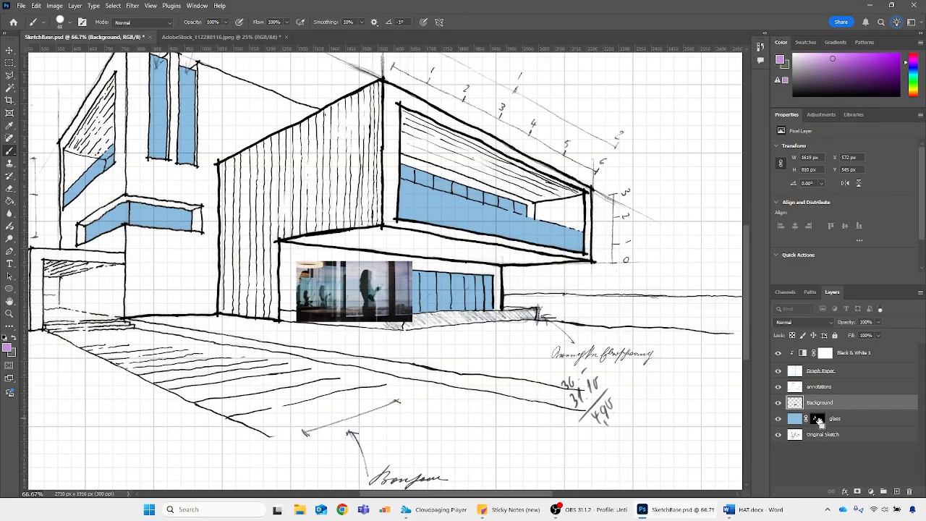
click(817, 419)
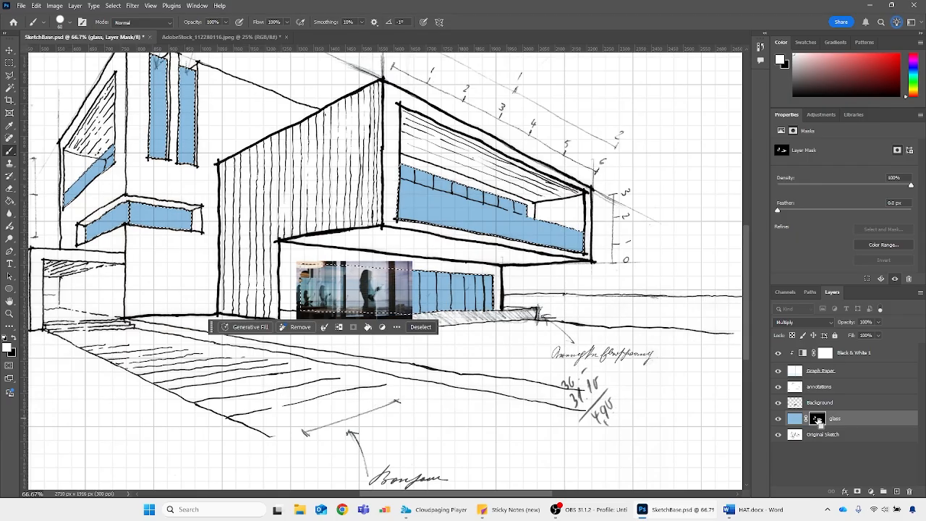
scroll(172, 181, up, 3)
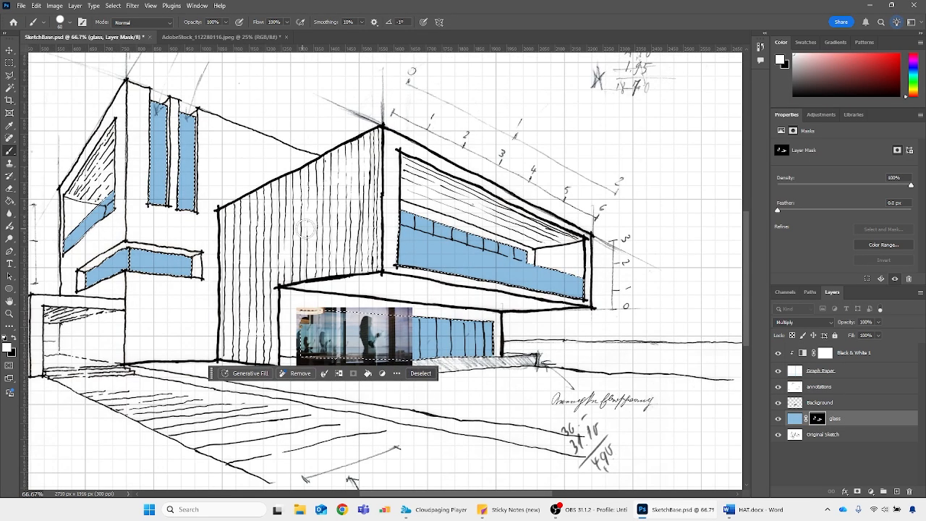
key(ctrl+d)
Hide the reflections photo layer, undo a trial white brush stroke on the glass mask, and target the glass layer's pixels
click(778, 402)
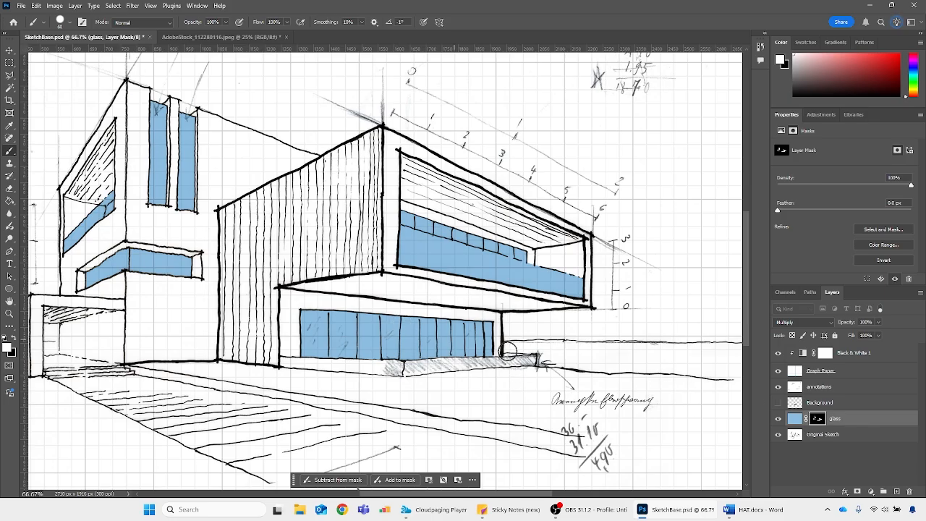
mouse_move(443, 282)
mouse_down()
mouse_move(346, 280)
mouse_move(334, 369)
mouse_move(340, 423)
mouse_move(389, 403)
mouse_move(463, 358)
mouse_up()
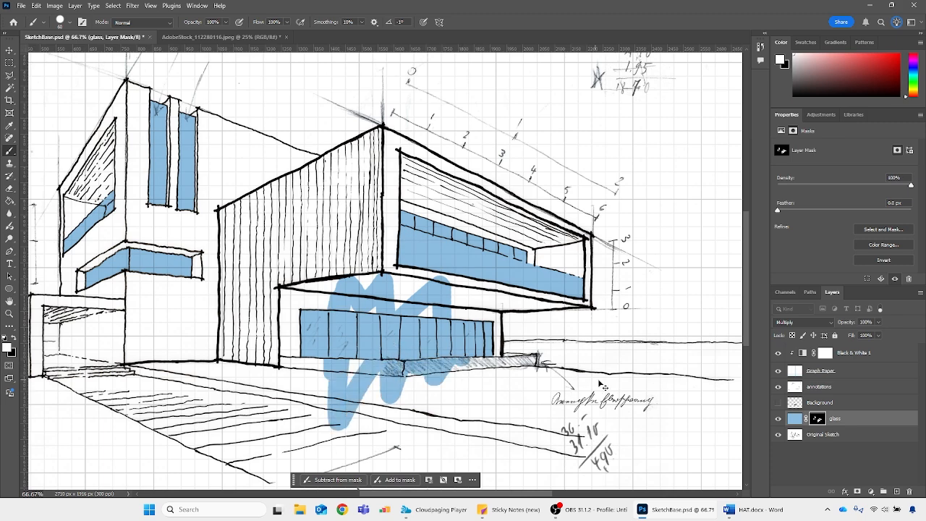
key(ctrl+z)
click(795, 420)
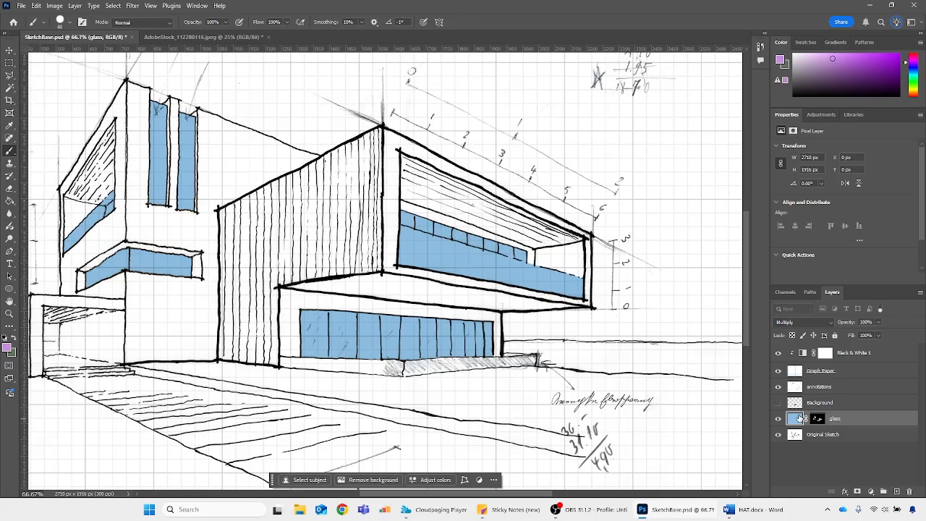
Undo a trial brush stroke on the blue glass layer and show the reflections photo layer again
mouse_move(433, 318)
mouse_down()
mouse_move(409, 358)
mouse_move(311, 331)
mouse_move(459, 310)
mouse_move(477, 359)
mouse_up()
key(ctrl+z)
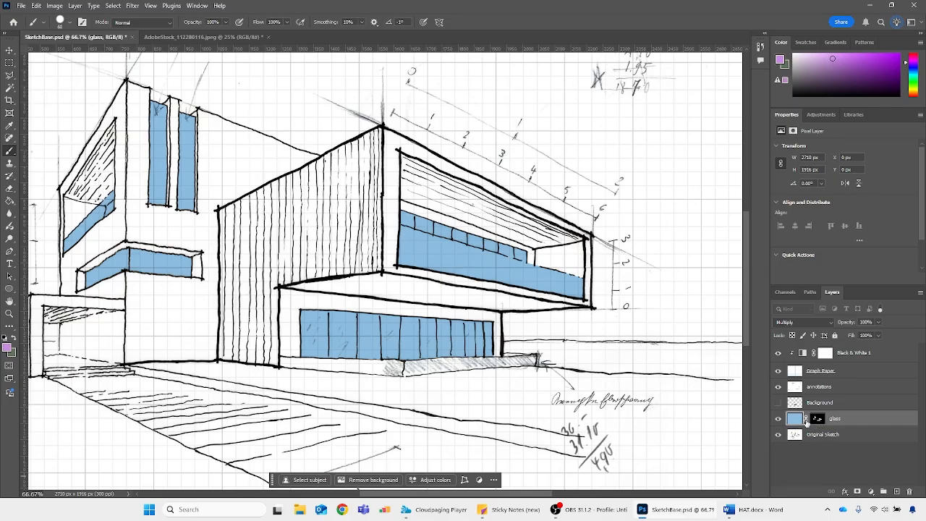
click(779, 403)
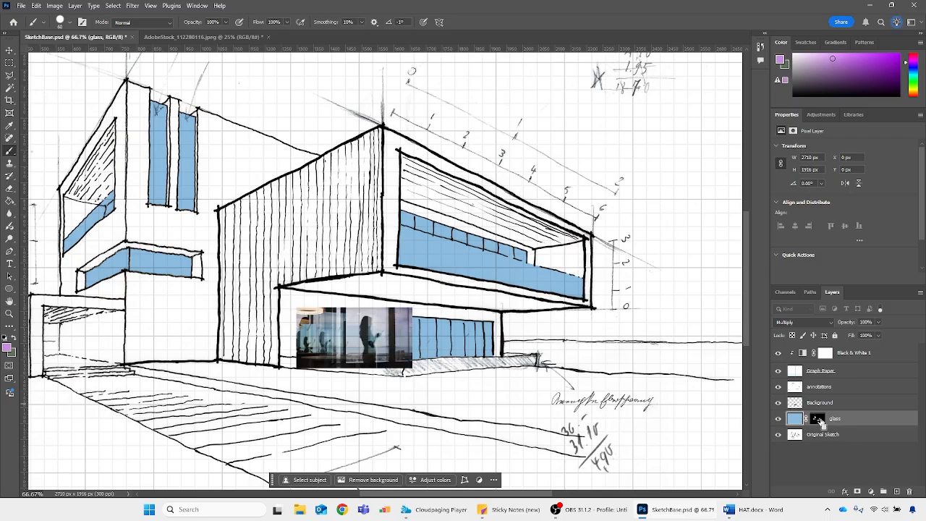
Load the glass layer's mask as a selection and try it as a layer mask on the reflections photo layer
ctrl+click(816, 419)
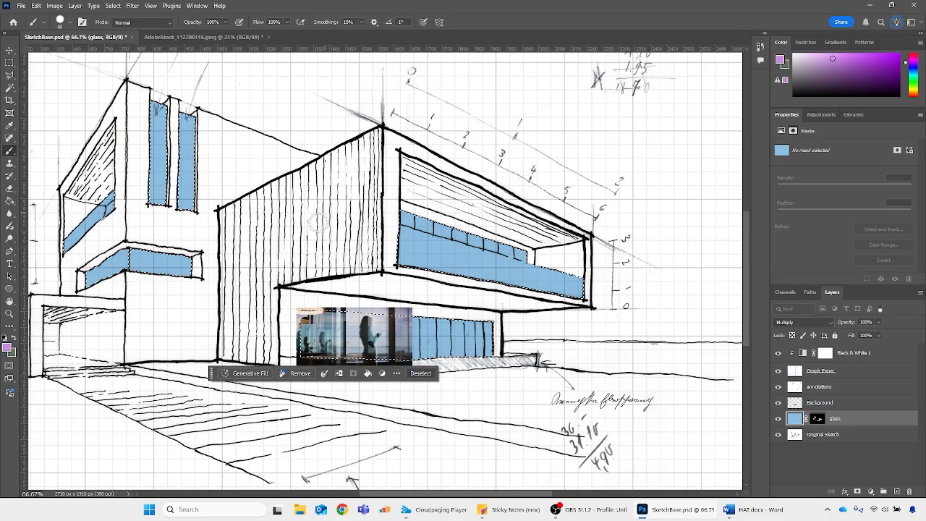
click(840, 402)
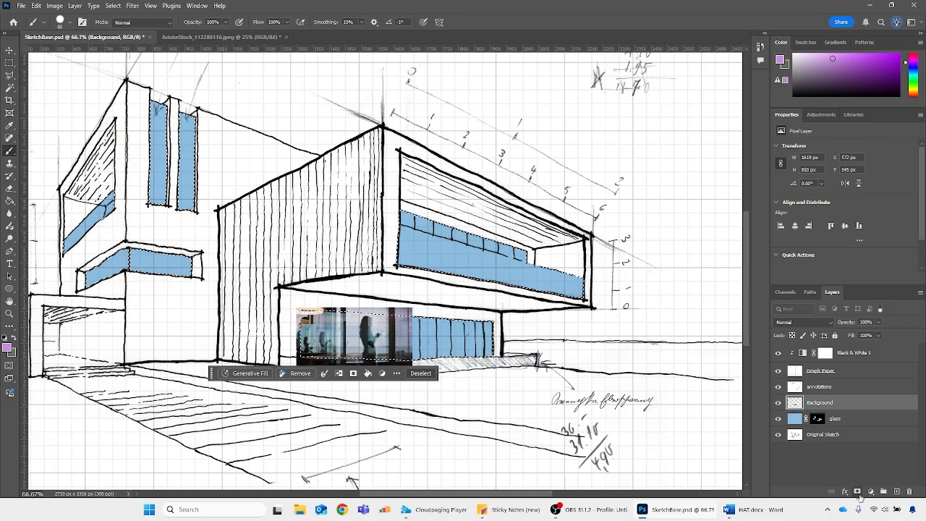
click(871, 491)
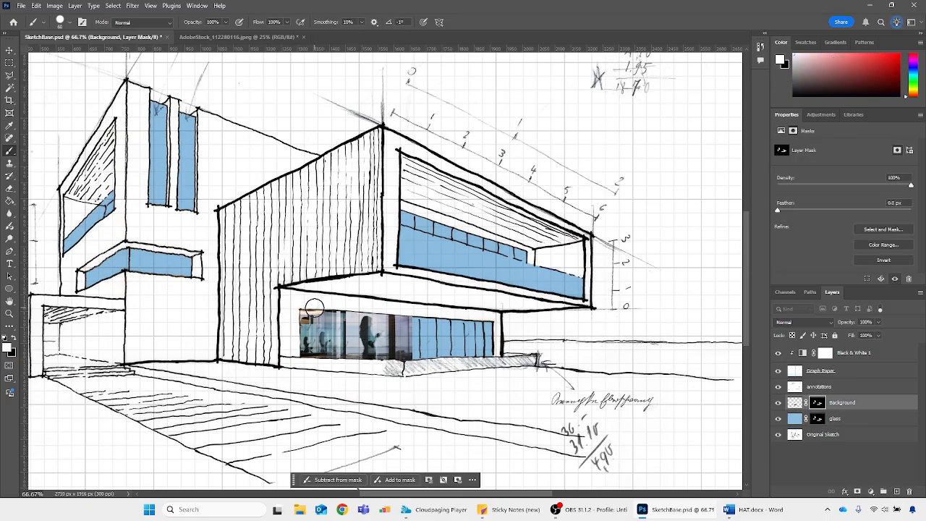
key(ctrl+z)
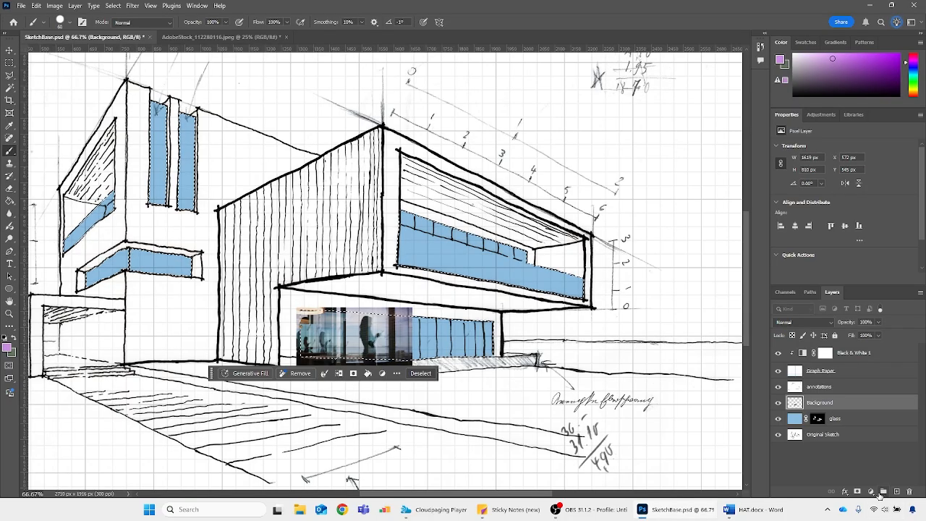
Create a layer group named "glass" and move the reflections photo and blue glass layers into it
click(880, 492)
double_click(814, 401)
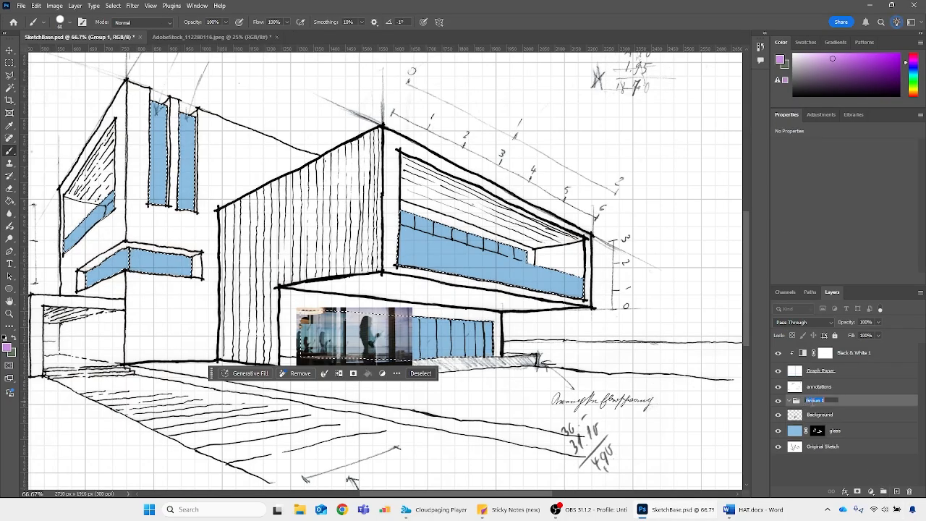
text(gl)
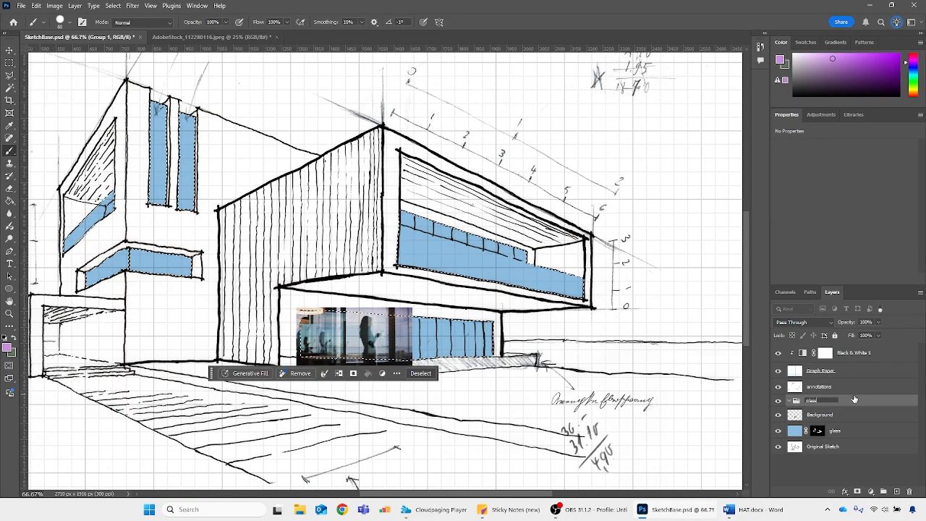
text(ass)
key(Return)
click(825, 415)
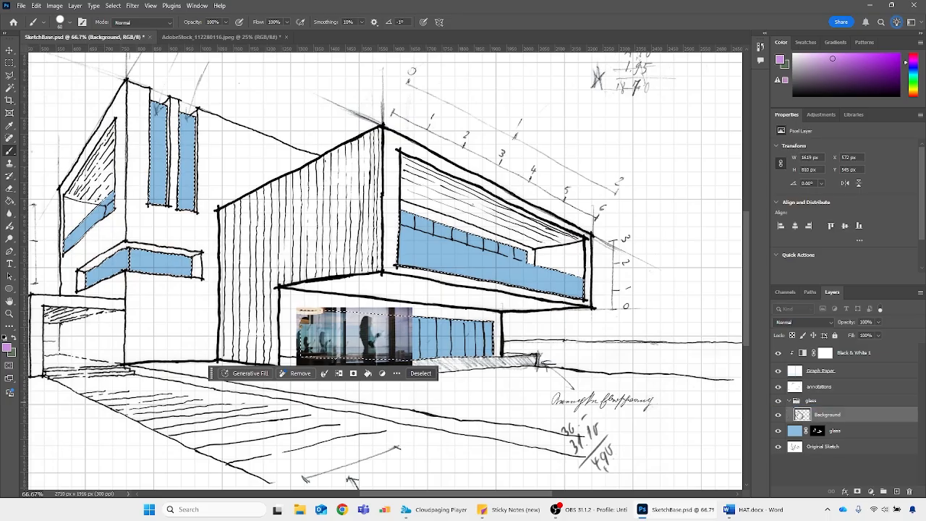
click(805, 431)
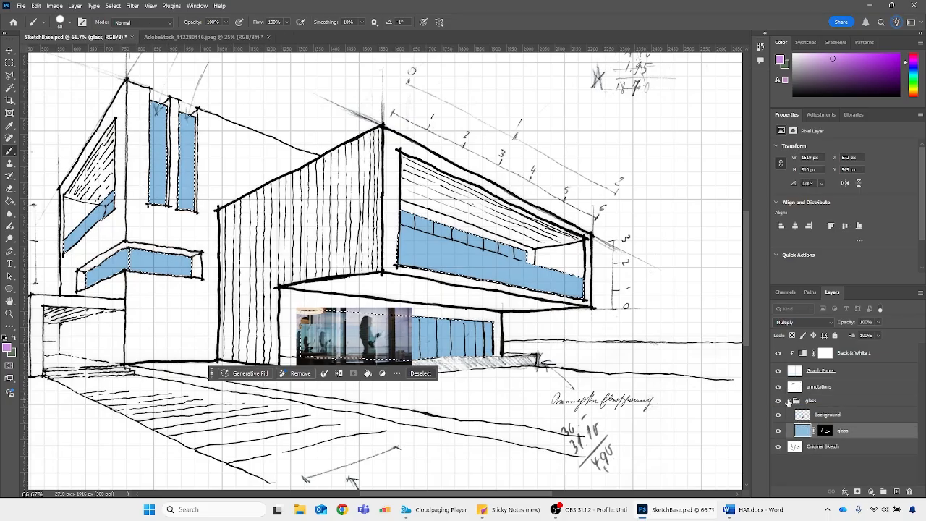
Toggle the collapsed glass group's visibility to compare the drawing with and without it, and clear the window selection
click(789, 402)
click(778, 401)
click(778, 401)
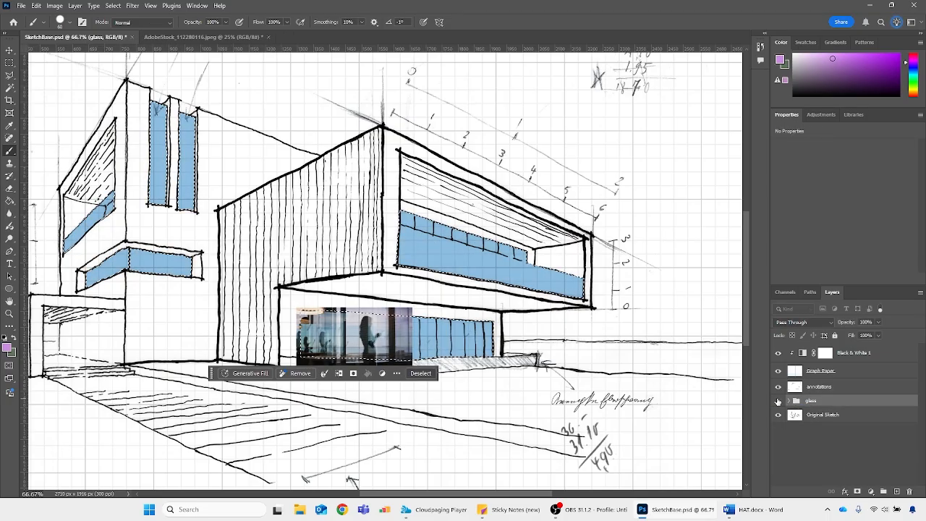
click(778, 401)
click(777, 402)
click(777, 401)
click(777, 402)
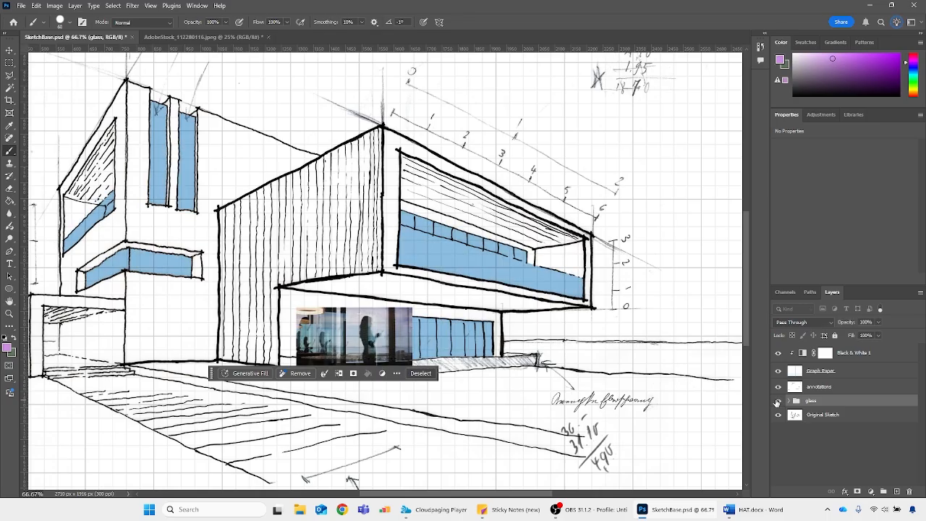
key(ctrl+d)
click(777, 402)
click(778, 401)
Move the window mask from the blue glass layer onto the glass group so it masks both layers inside
click(788, 401)
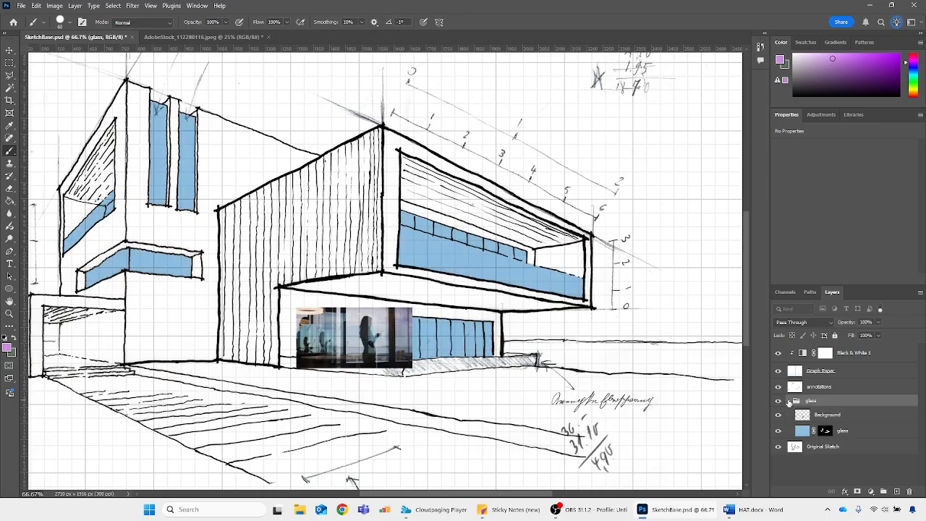
click(808, 434)
drag(826, 432, 817, 402)
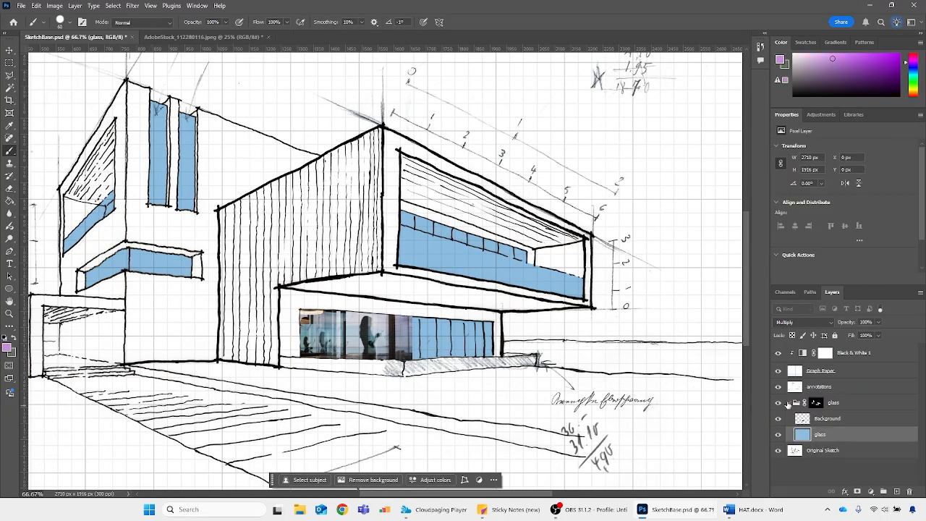
click(791, 402)
click(791, 403)
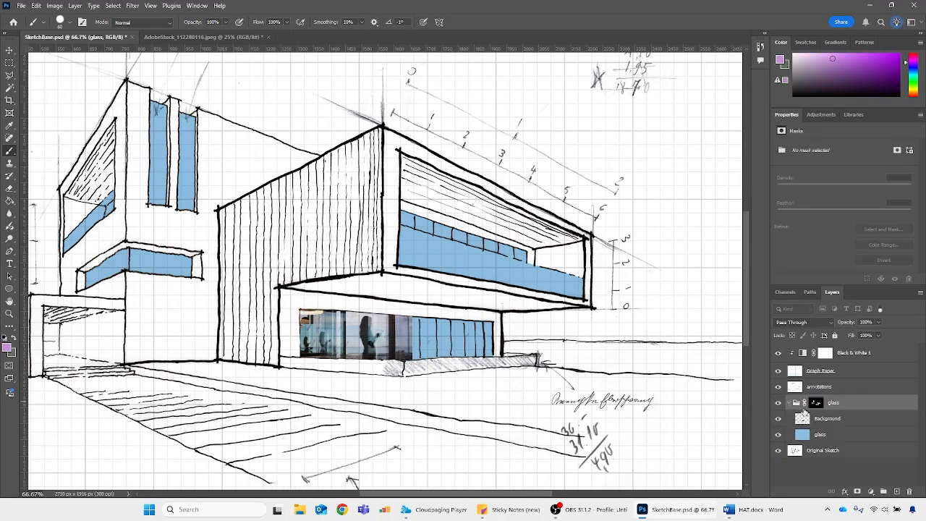
Fill a new layer inside the glass group with bright purple to test the group mask, and delete that layer
click(884, 492)
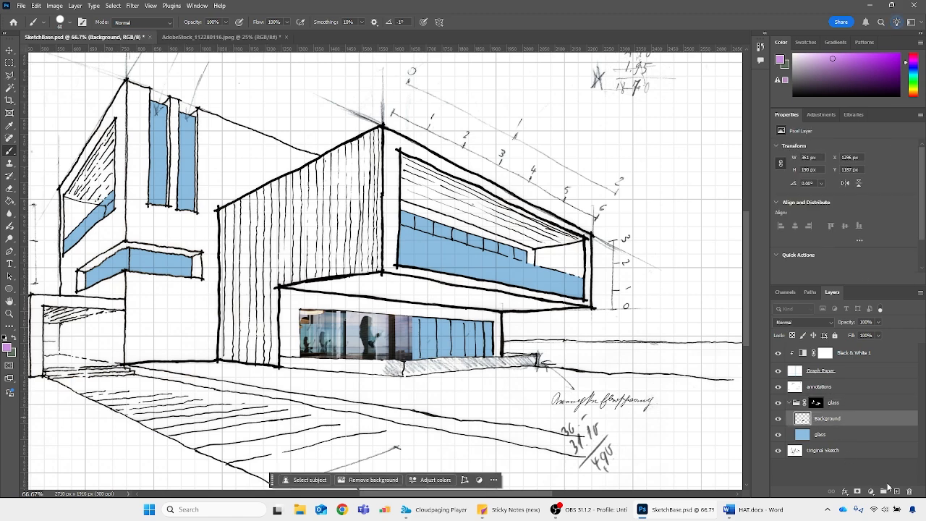
click(901, 58)
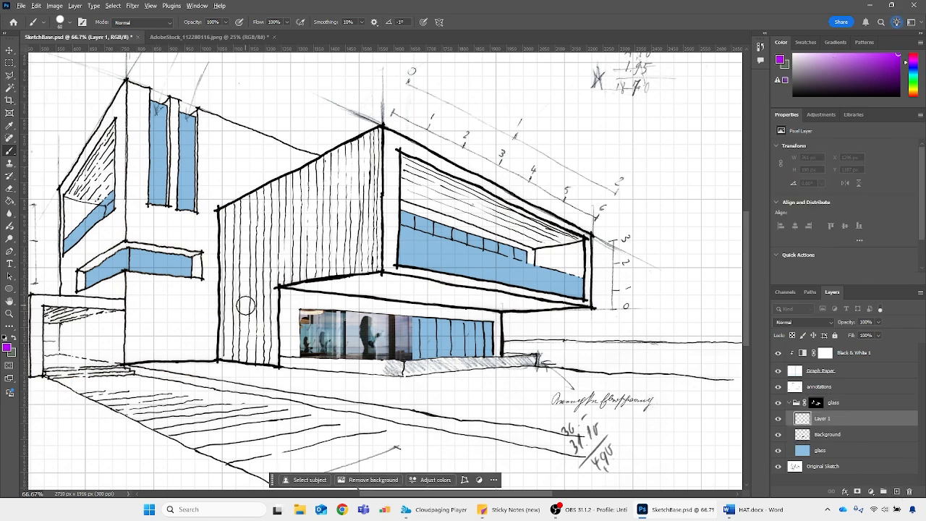
key(alt+BackSpace)
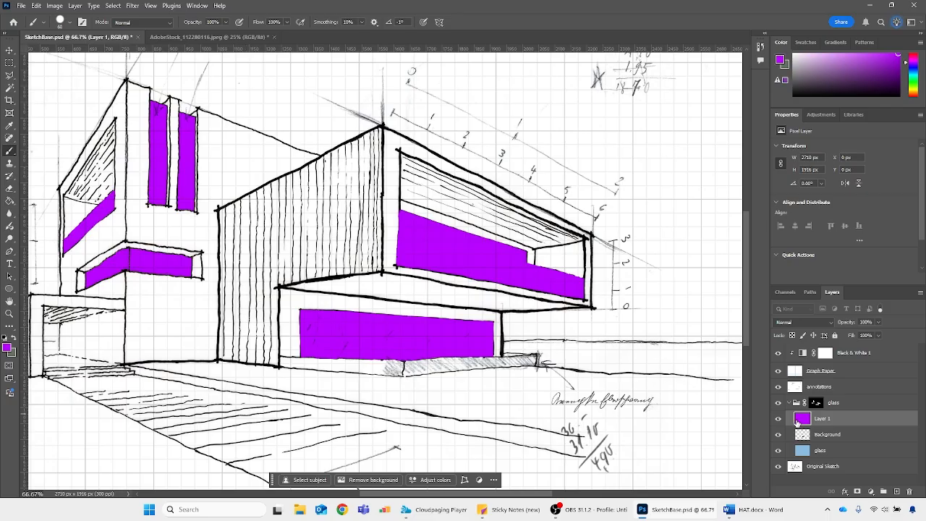
key(Delete)
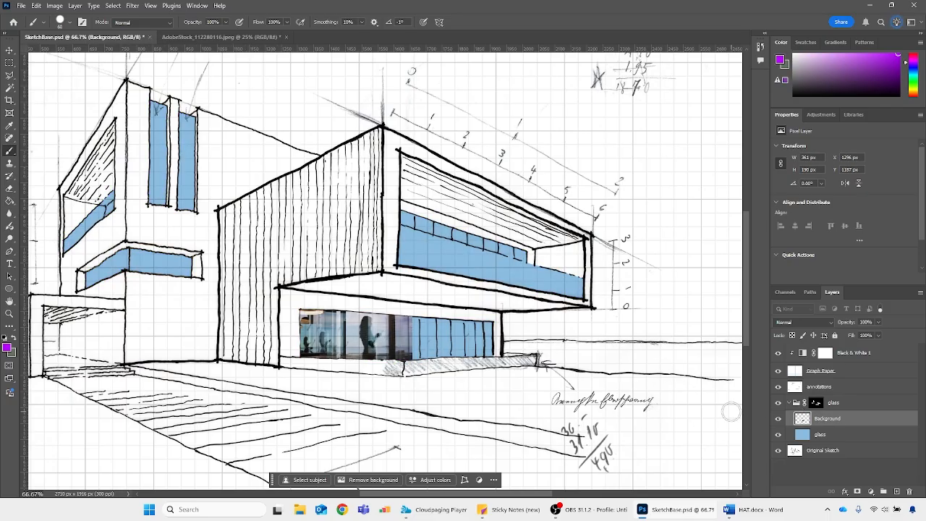
click(816, 402)
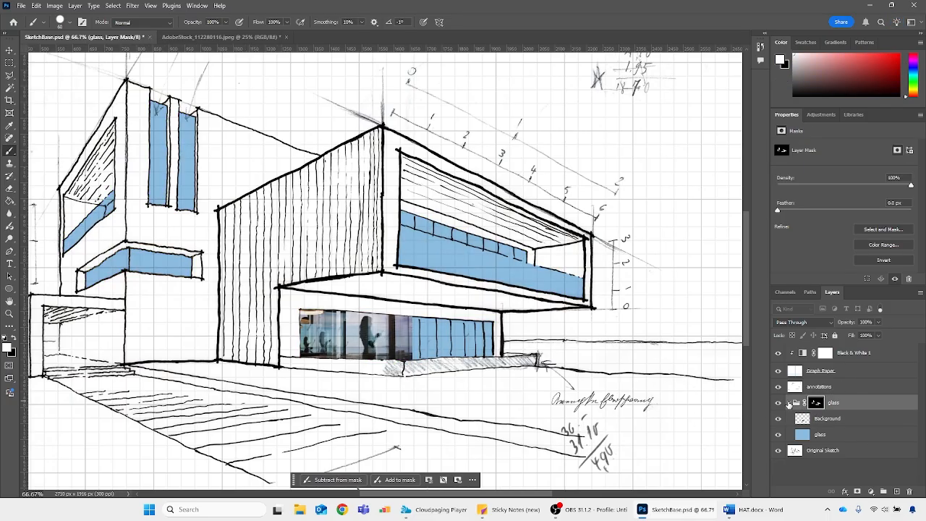
click(788, 402)
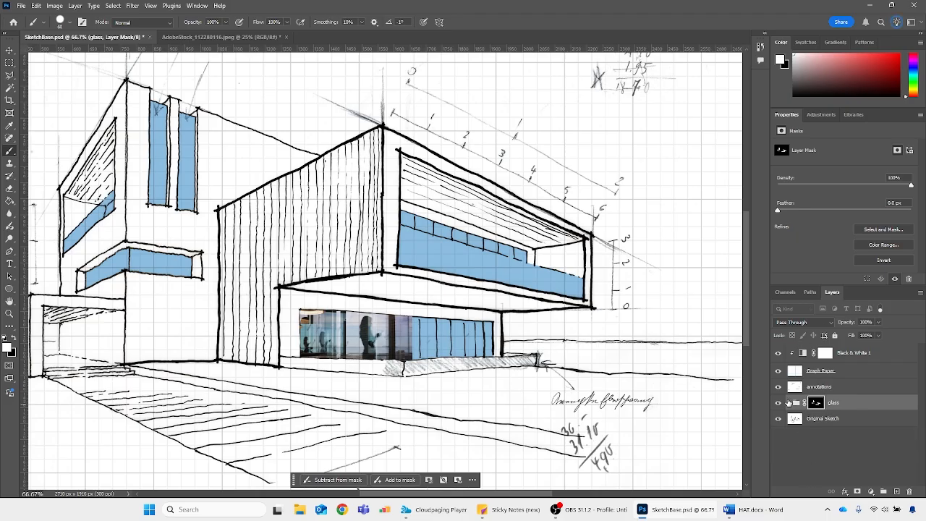
click(789, 402)
click(805, 420)
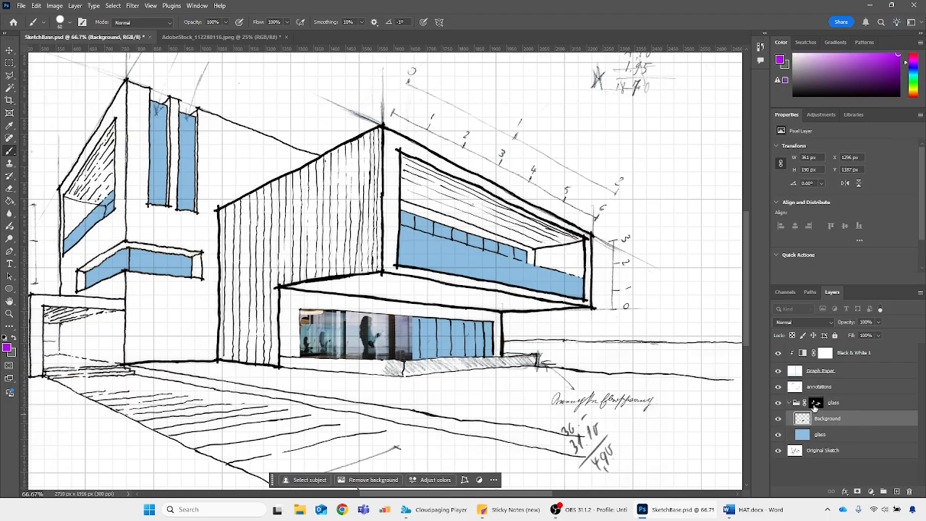
click(816, 403)
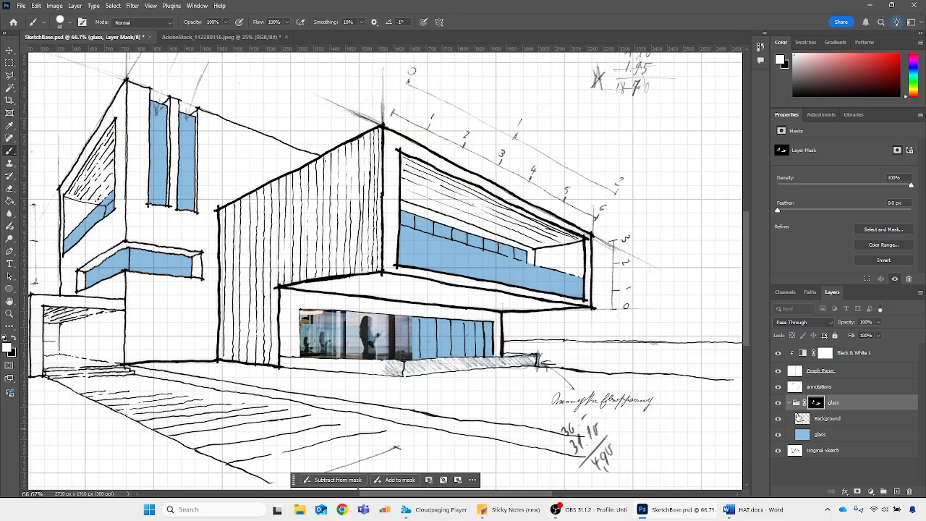
Set the reflections photo layer's blend mode to Screen and its opacity to 60%
click(803, 419)
click(801, 321)
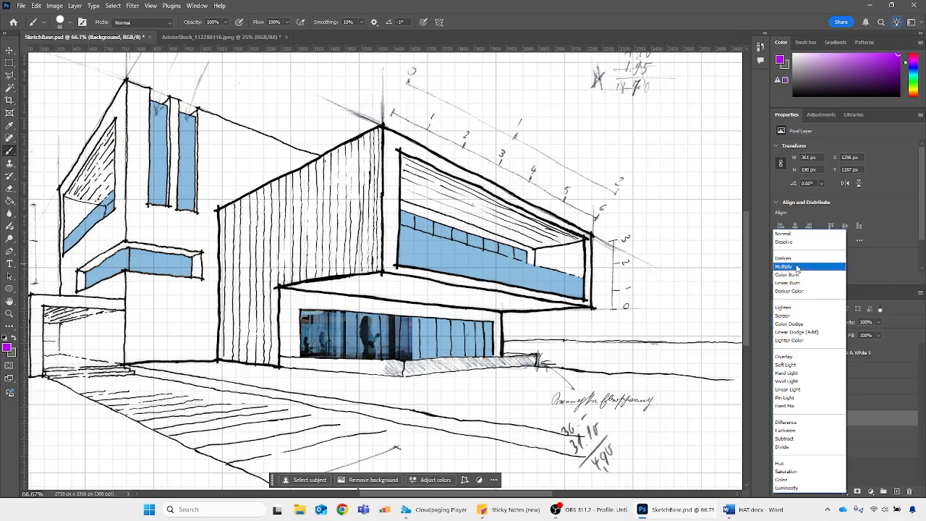
click(793, 316)
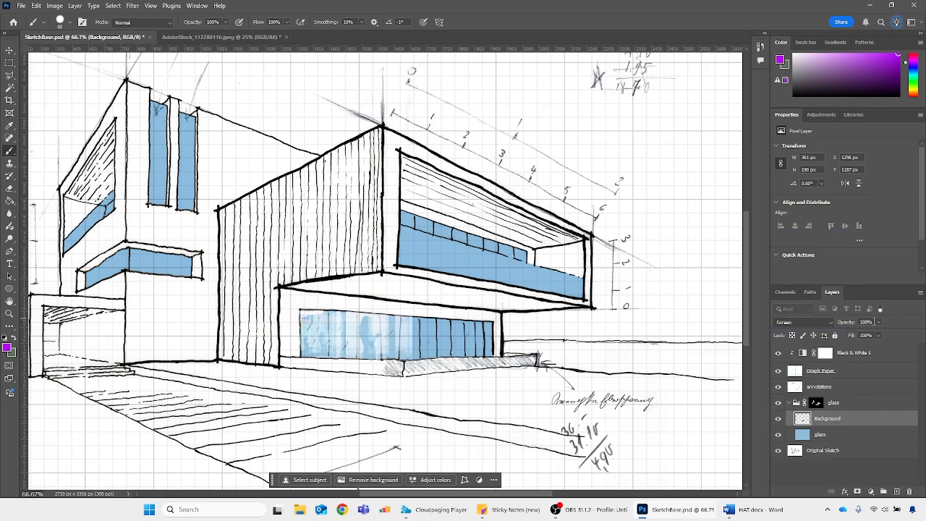
text(50)
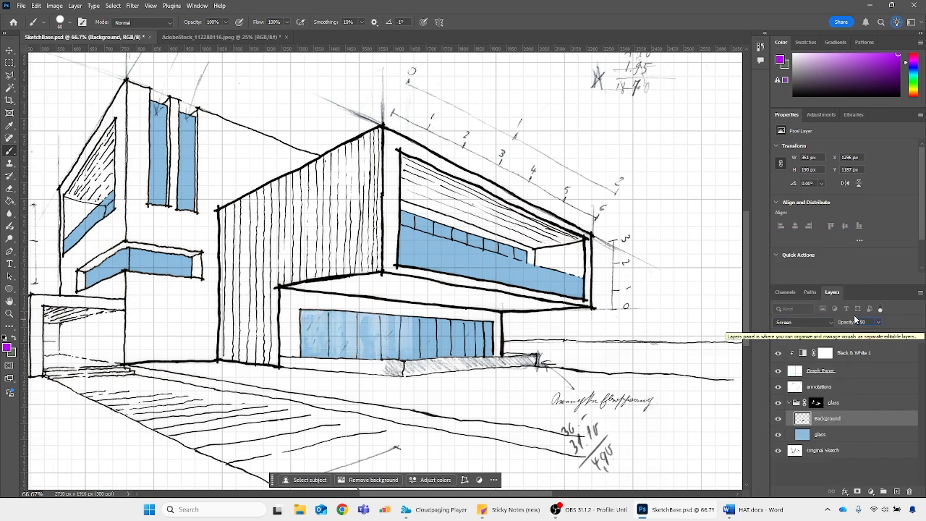
drag(868, 322, 840, 321)
text(60)
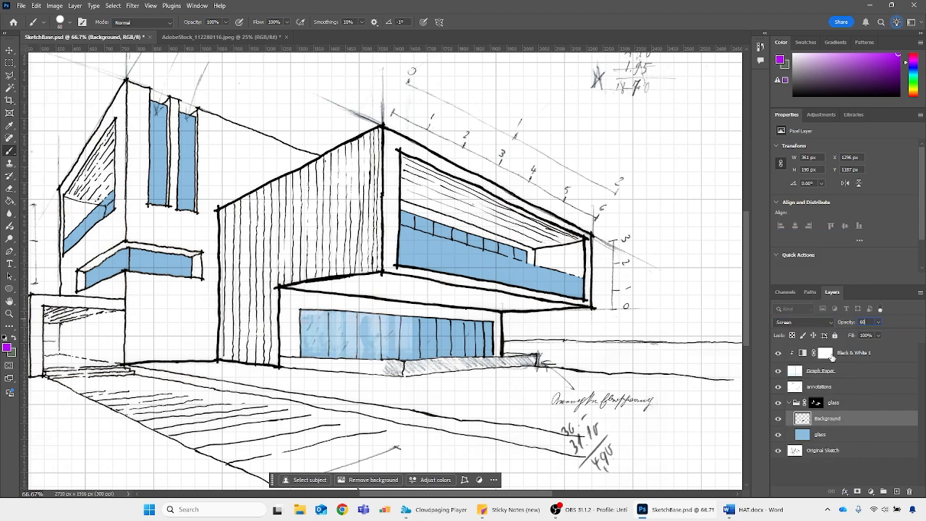
Duplicate the reflections photo layer inside the glass group
mouse_move(801, 415)
mouse_down()
mouse_move(871, 475)
mouse_move(807, 414)
mouse_up()
mouse_move(810, 422)
mouse_down()
mouse_move(885, 484)
mouse_move(808, 420)
mouse_up()
right_click(805, 419)
click(818, 425)
right_click(821, 421)
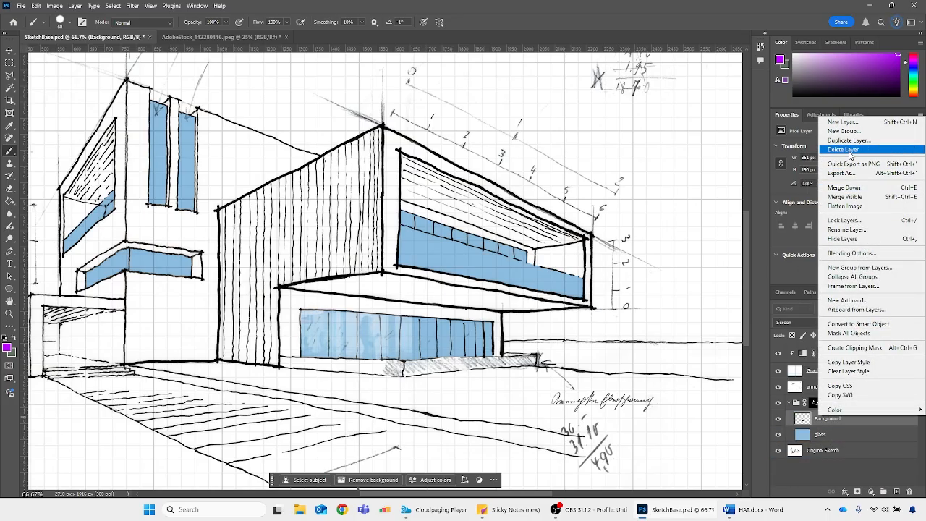
click(802, 423)
drag(801, 420, 897, 495)
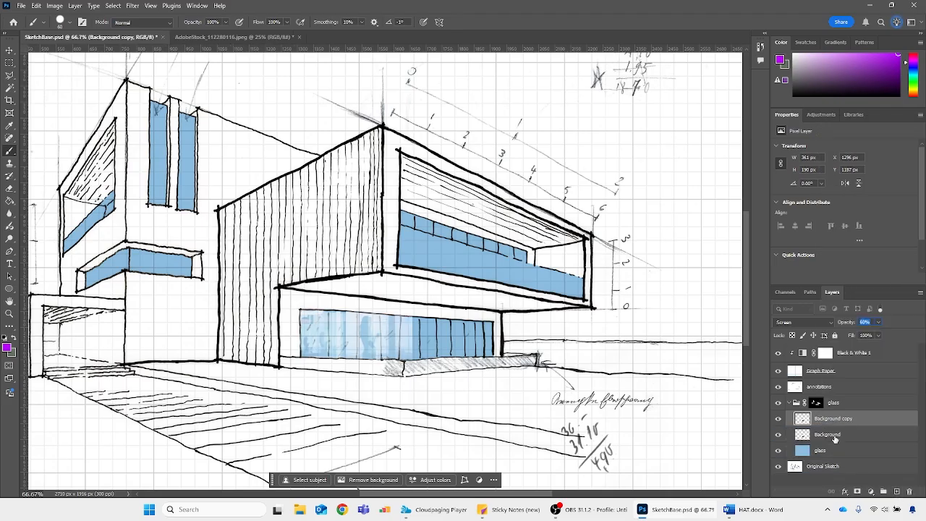
Move the reflections copy beside the original, over the ground-floor windows' right half, at about X 1657 px, Y 1205 px
key(ctrl+t)
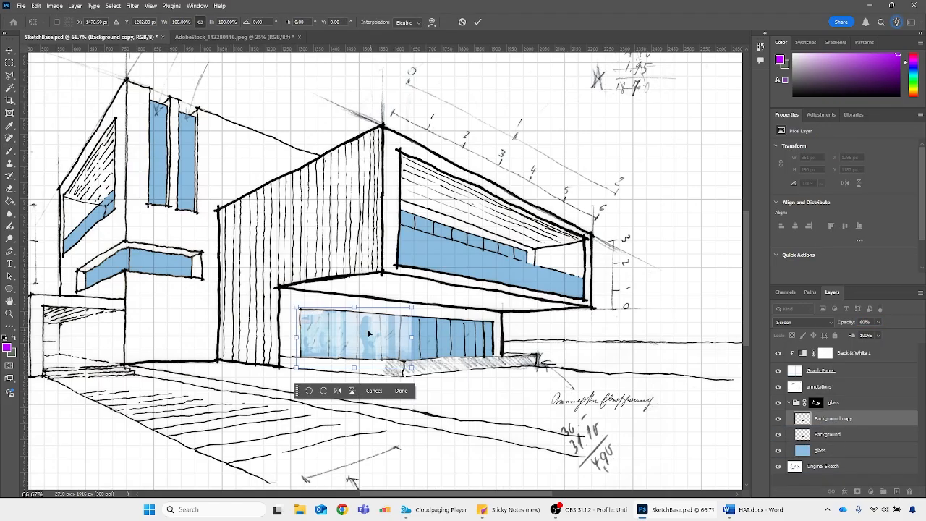
drag(368, 333, 479, 346)
key(Return)
key(b)
key(ctrl+minus)
key(ctrl+minus)
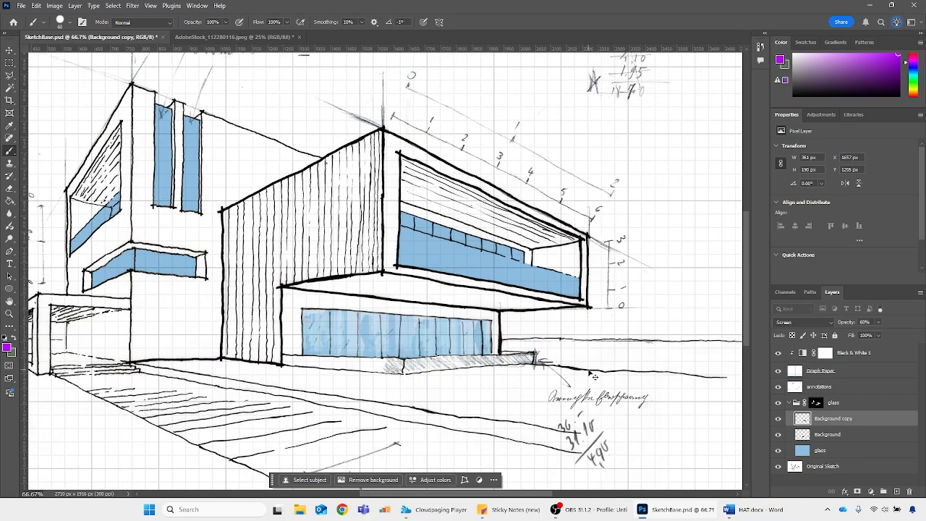
scroll(351, 204, up, 3)
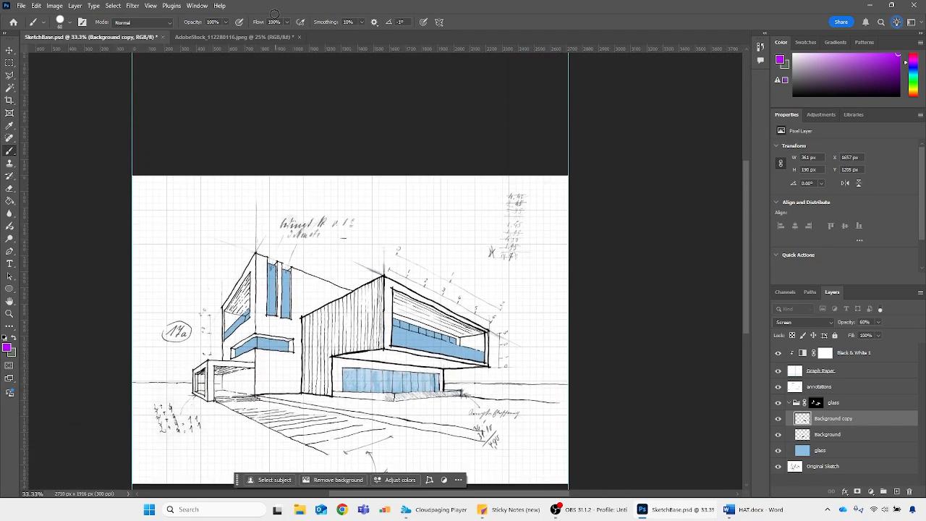
Switch to AdobeStock_112280116.jpeg and make a rectangular selection around the tree and facade at the building's left end
click(215, 37)
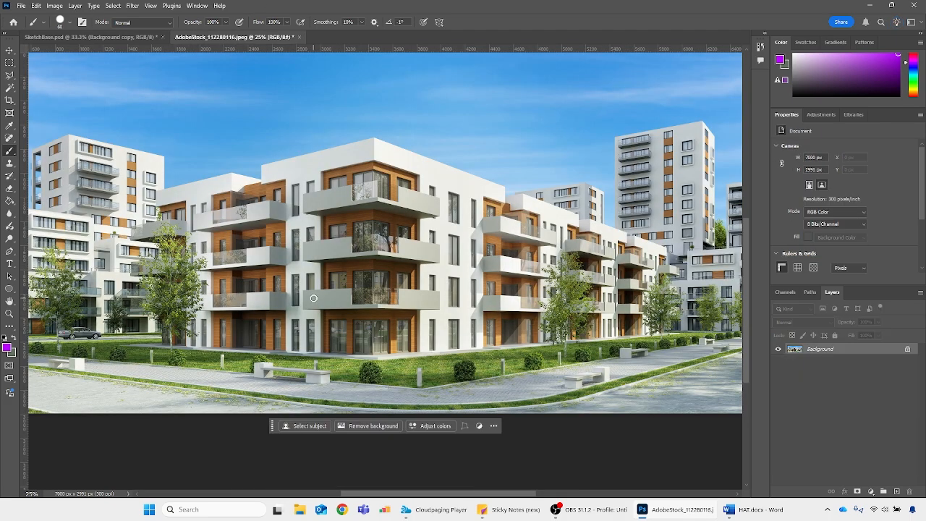
key(m)
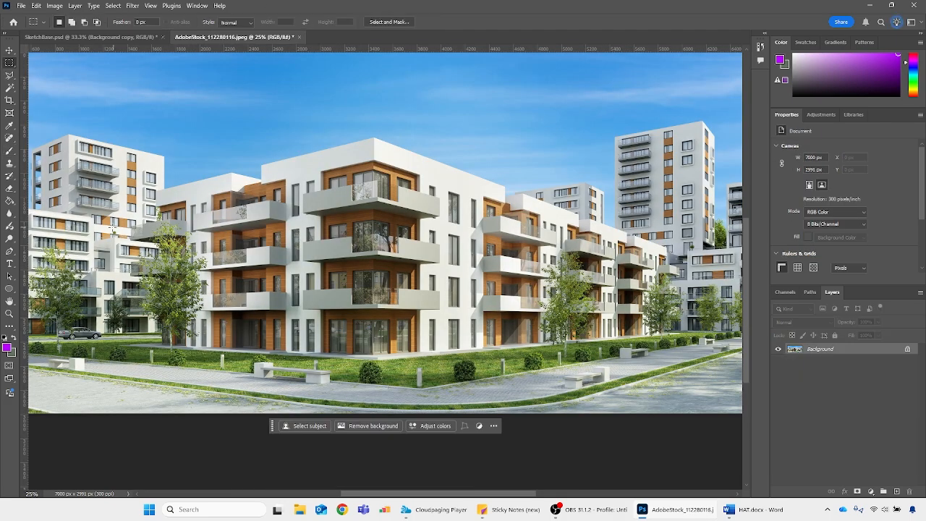
drag(101, 228, 288, 381)
scroll(408, 480, left, 5)
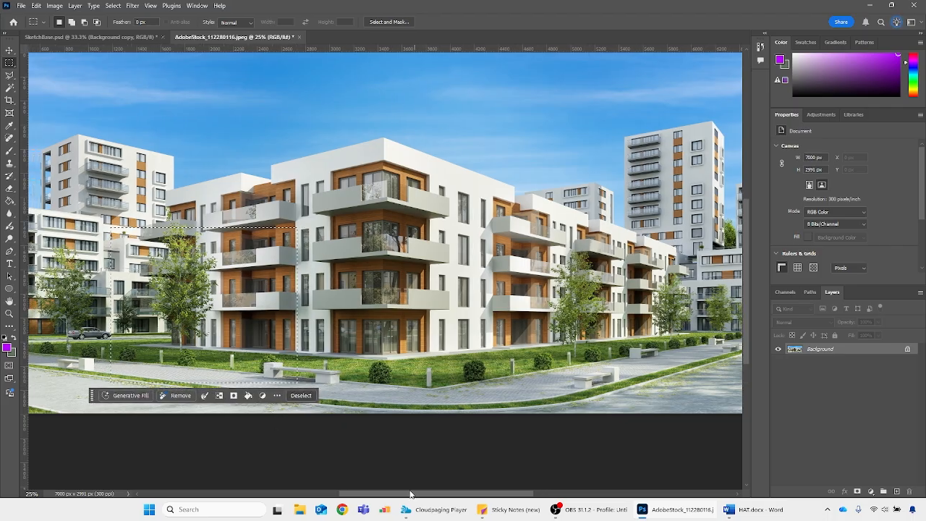
Reselect the trees and facades around the building's left end and crop the photo to about 1848 × 1669 px
click(185, 233)
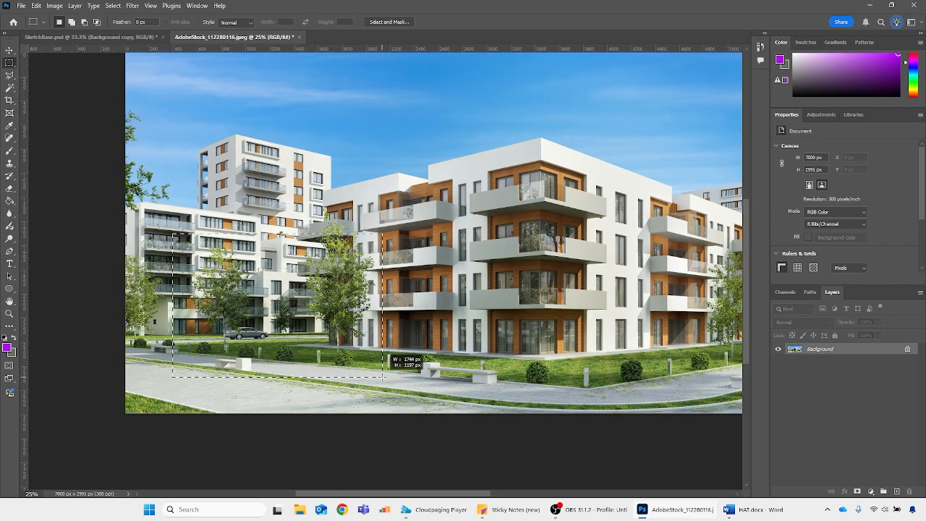
drag(181, 193, 403, 394)
click(55, 6)
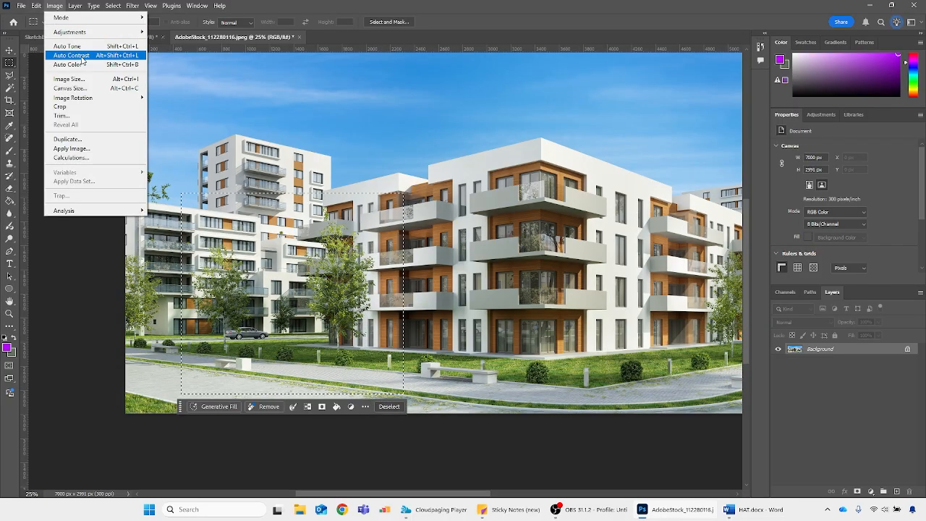
click(86, 106)
Duplicate the cropped photo layer into the SketchBase.psd document
right_click(845, 355)
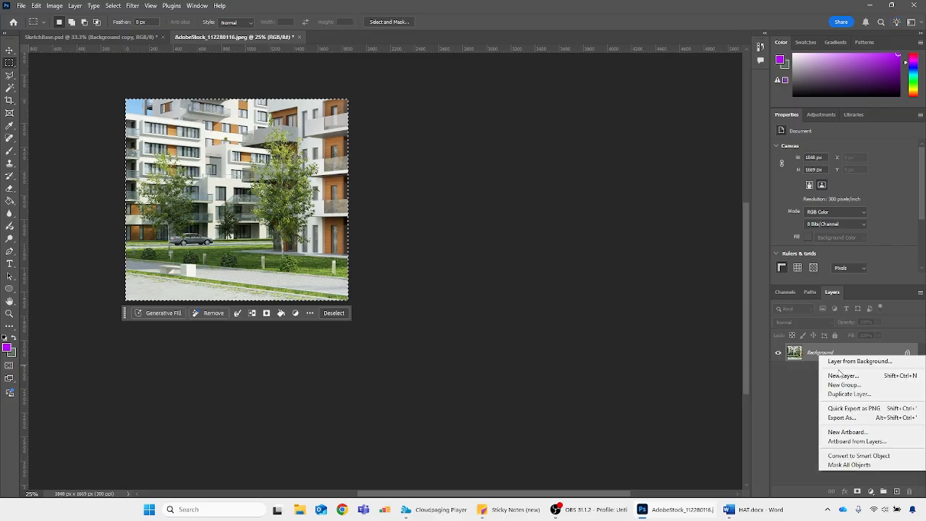
click(848, 394)
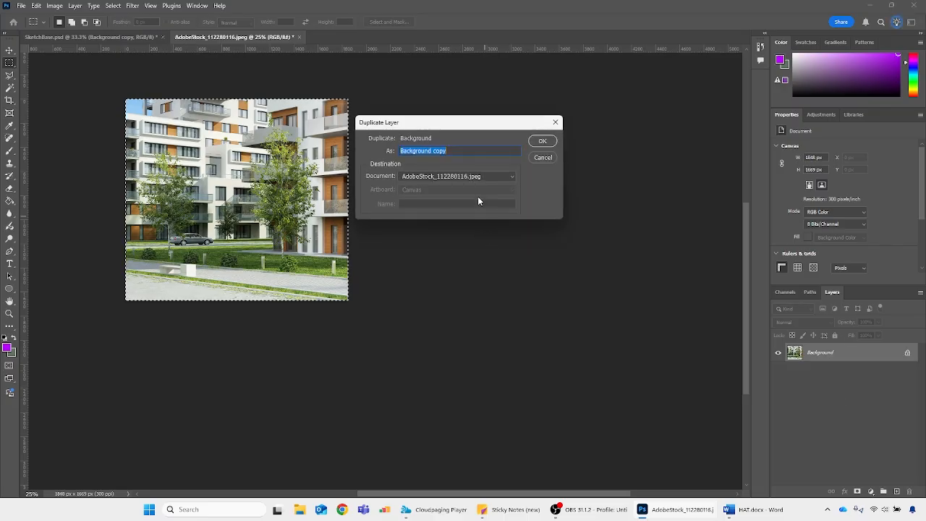
click(463, 177)
click(462, 181)
click(536, 141)
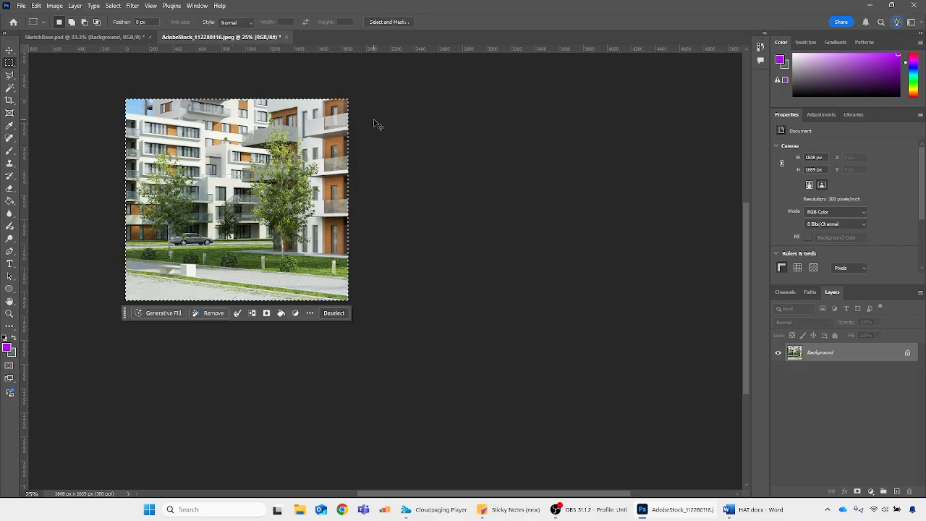
In SketchBase.psd, scale the new photo layer to about 745 × 673 px and place it over the left wing's windows
click(124, 37)
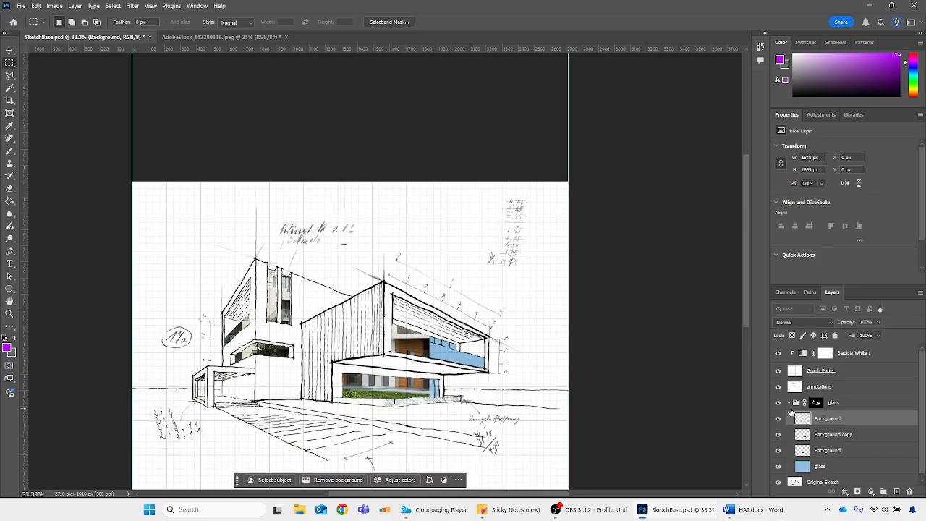
key(ctrl+t)
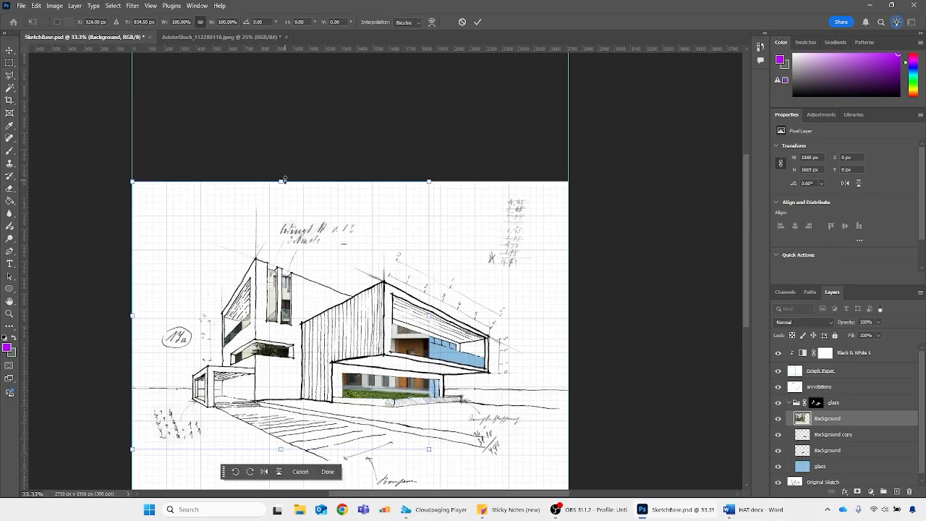
drag(285, 179, 268, 397)
drag(296, 426, 488, 342)
drag(449, 337, 262, 313)
drag(253, 347, 255, 361)
drag(300, 327, 294, 336)
key(Return)
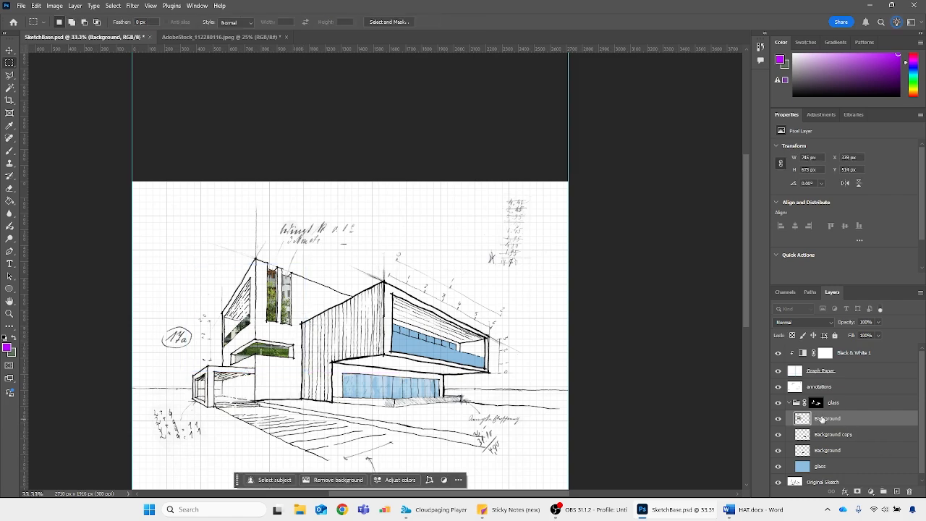
Duplicate the left-wing reflections layer and move the copy over the right block's upper-floor window, at about X 1520 px, Y 722 px
key(ctrl+j)
key(ctrl+t)
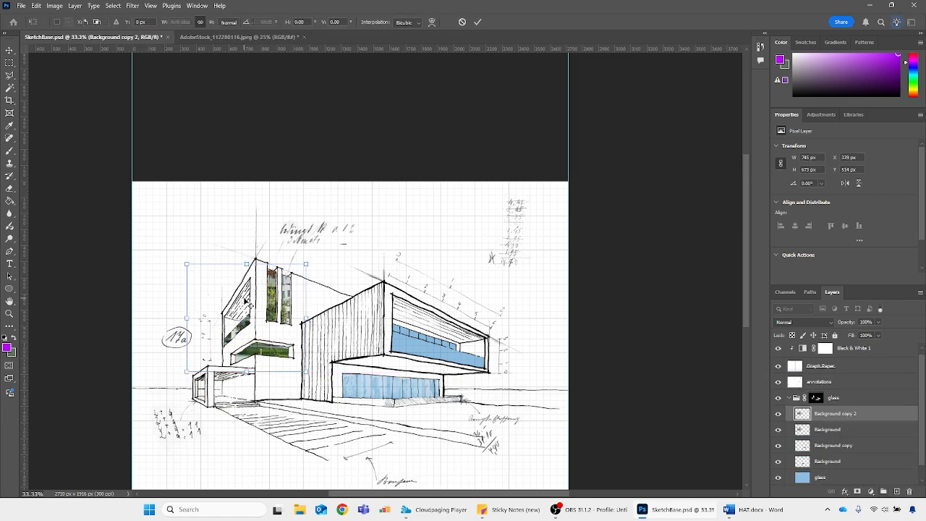
drag(246, 303, 438, 332)
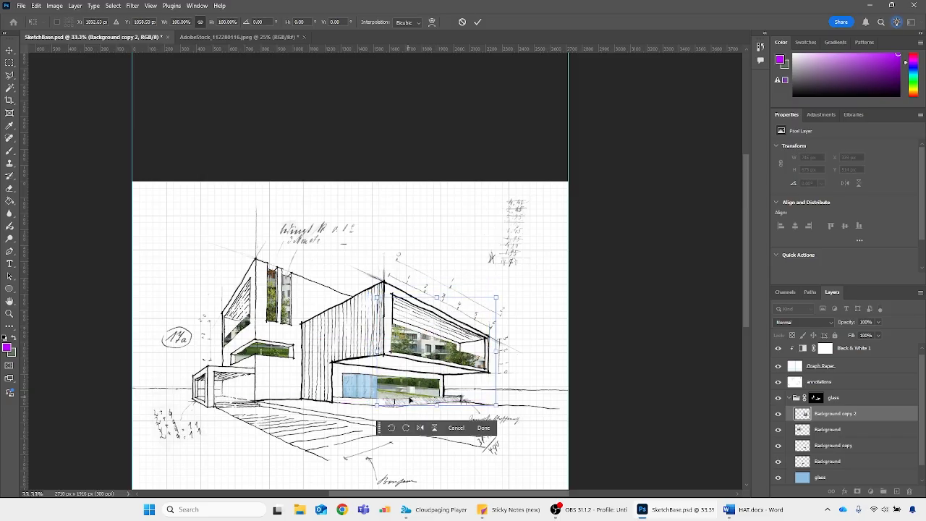
key(Return)
Lasso around the right block's upper storey and mask the reflections copy so it covers only the upper-floor window
key(ctrl+plus)
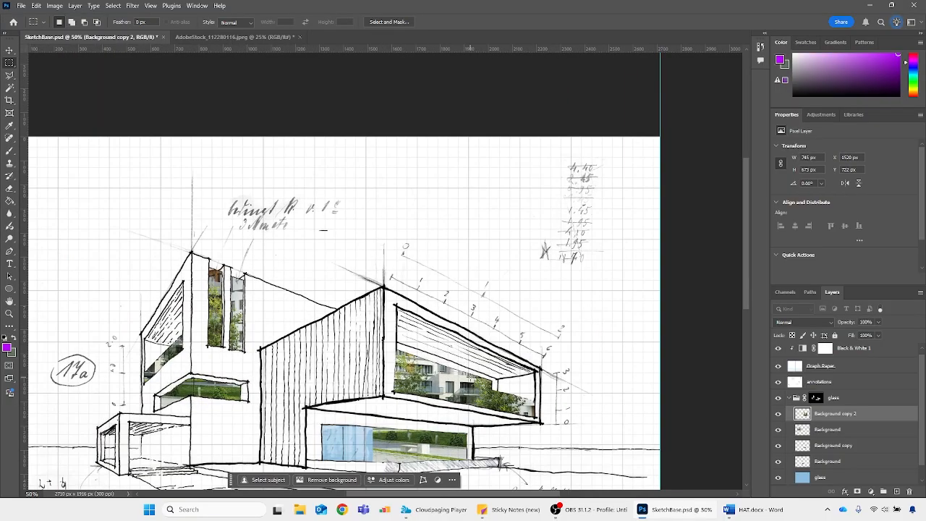
scroll(684, 401, down, 3)
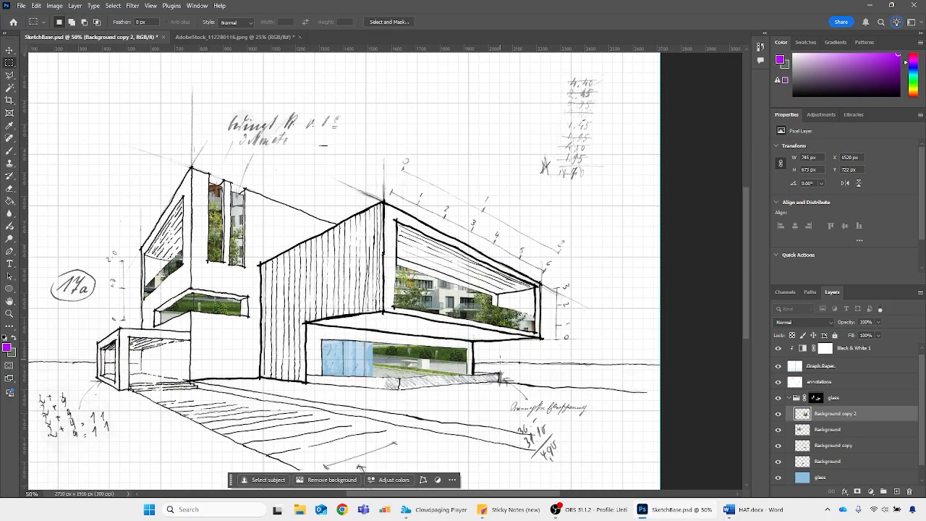
key(l)
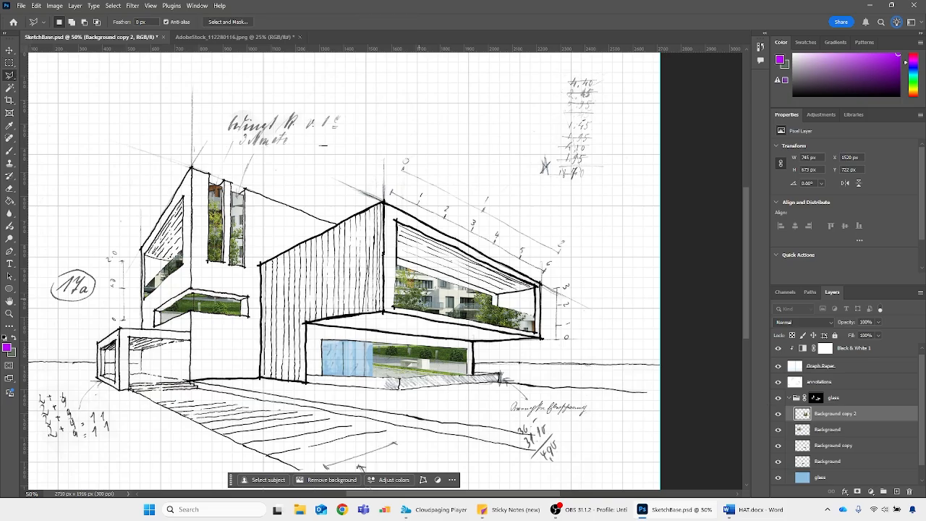
mouse_move(598, 281)
mouse_down()
mouse_move(527, 210)
mouse_move(408, 177)
mouse_up()
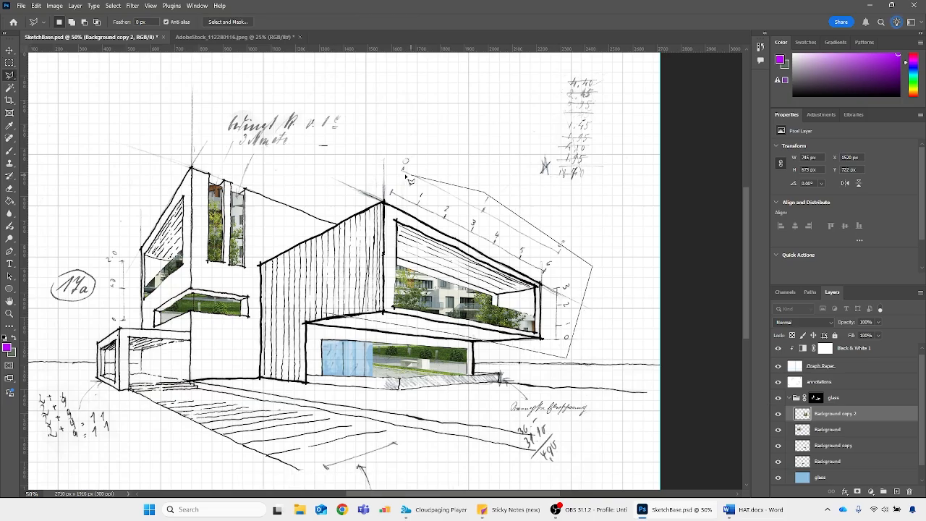
drag(325, 218, 298, 282)
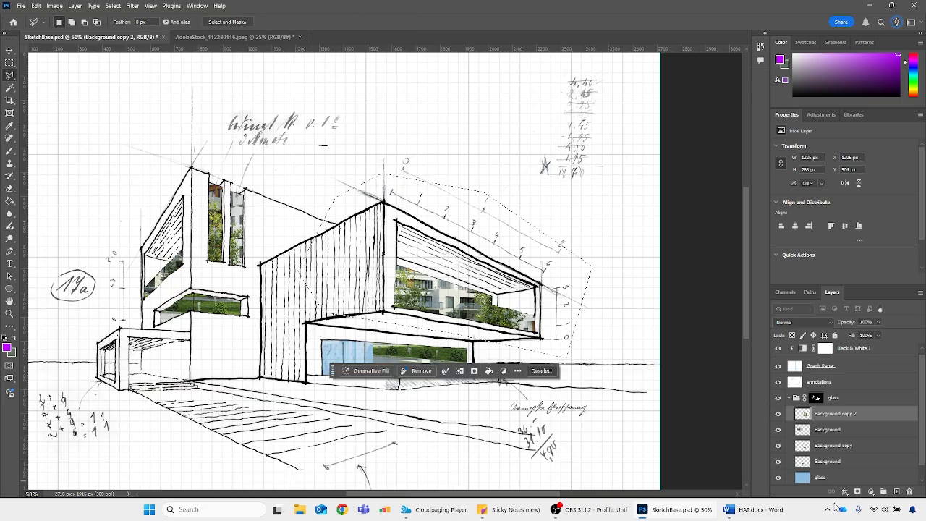
click(858, 492)
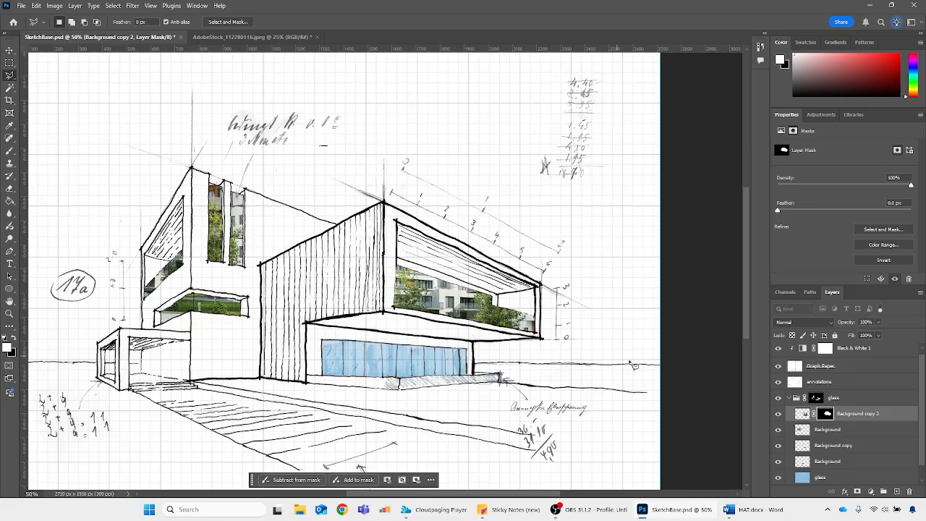
Set the left-wing reflections layer's blend mode to Screen and its opacity to 60%
click(802, 430)
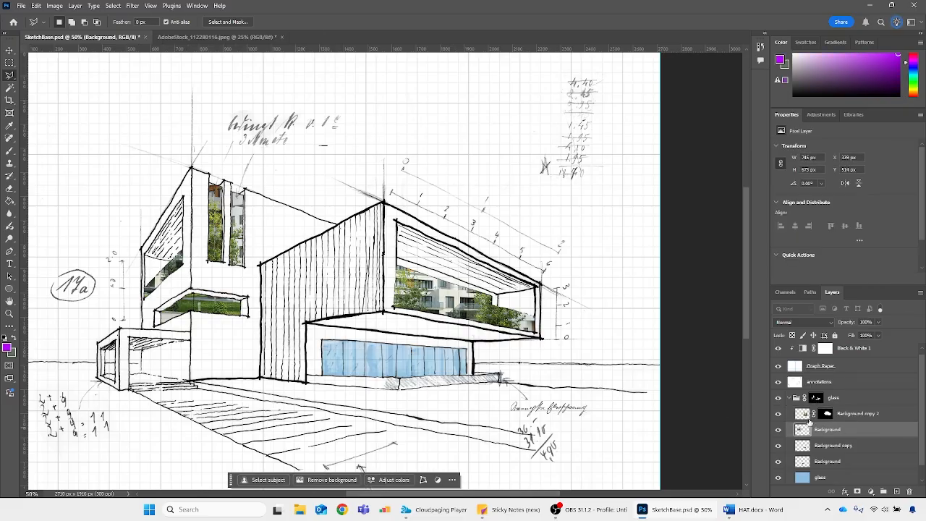
click(822, 324)
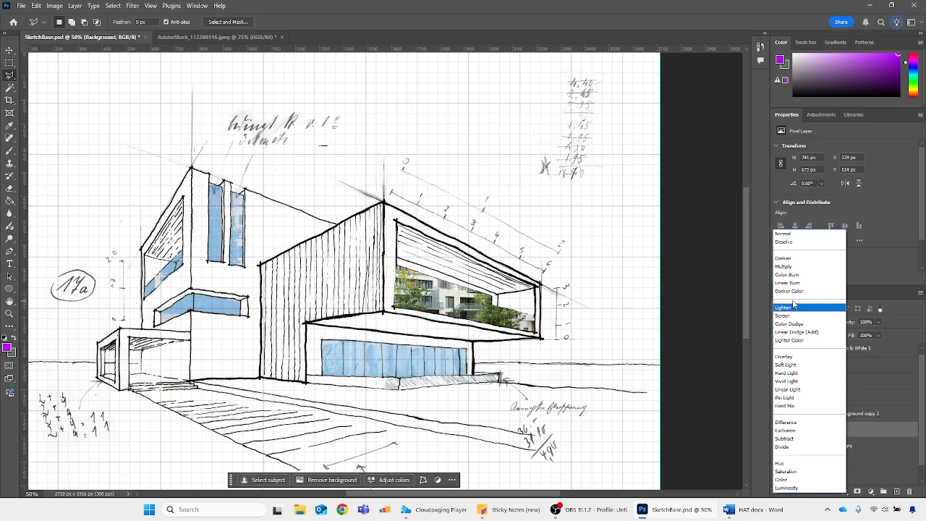
click(795, 316)
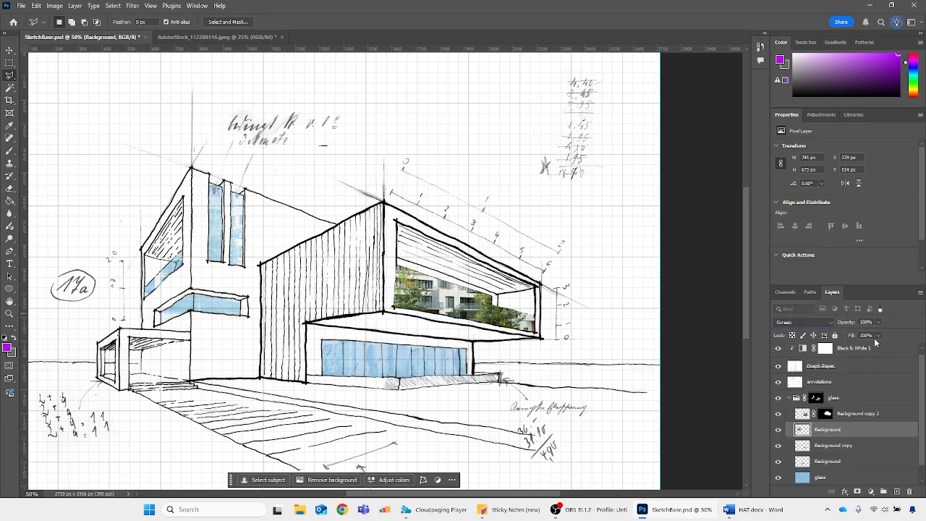
text(60)
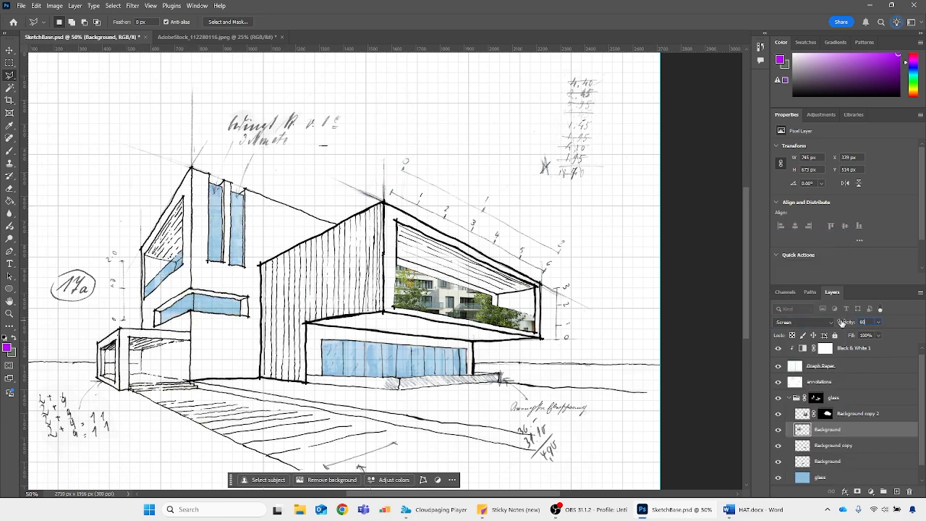
Set the masked upper-floor reflections copy to 60% opacity with Screen blending, and collapse the glass group
click(801, 417)
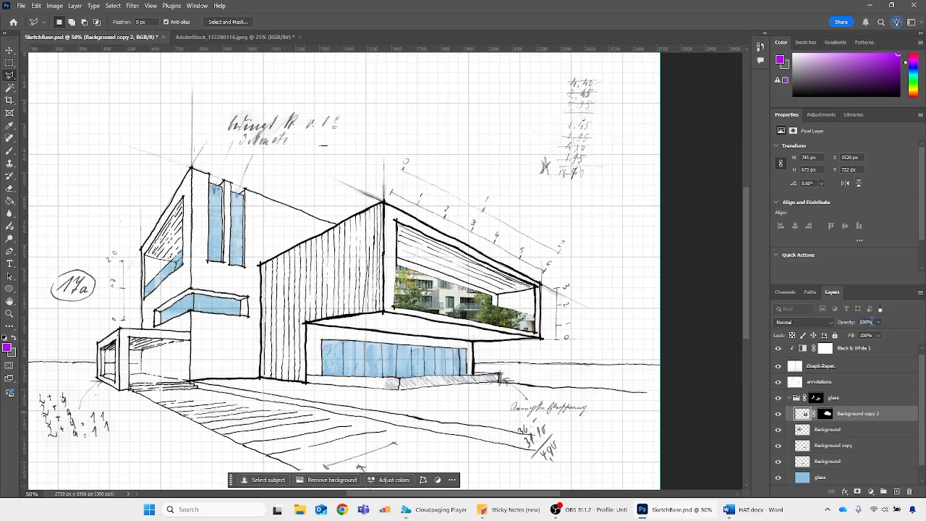
text(60)
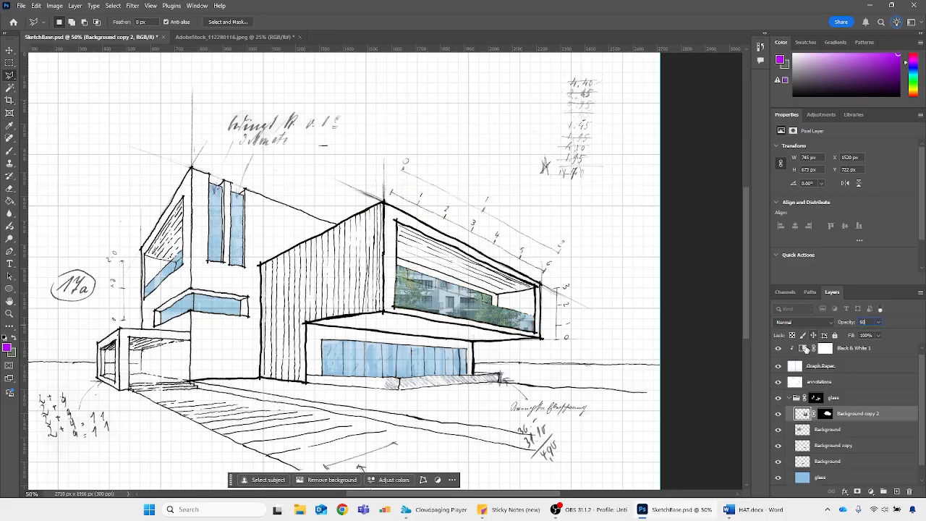
click(808, 323)
click(807, 328)
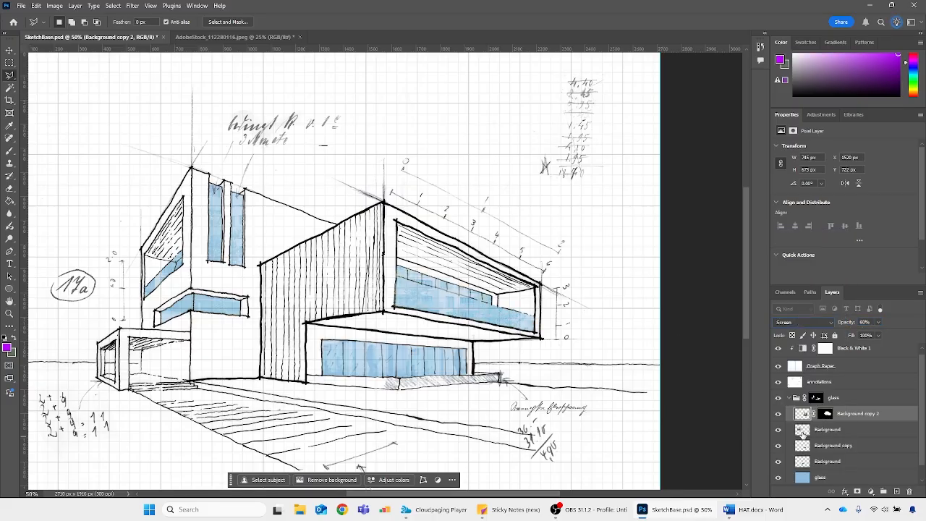
key(ctrl+minus)
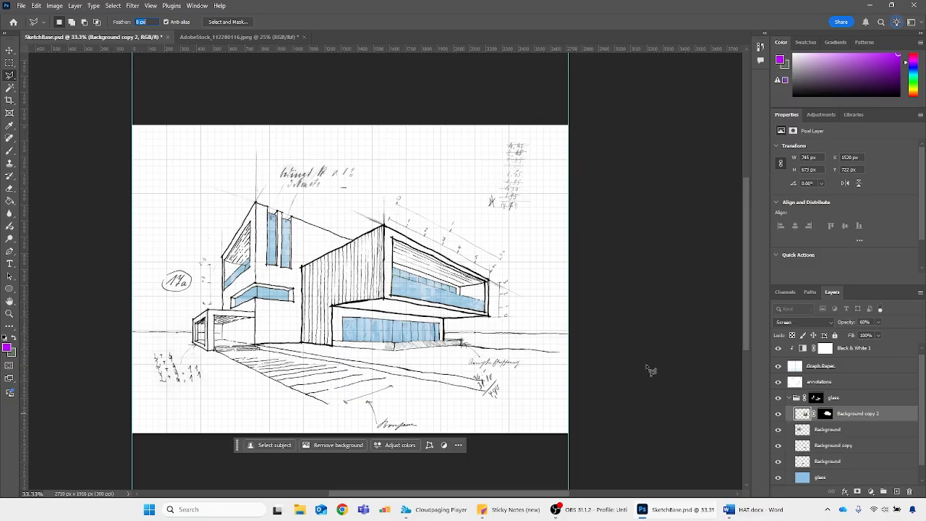
click(794, 398)
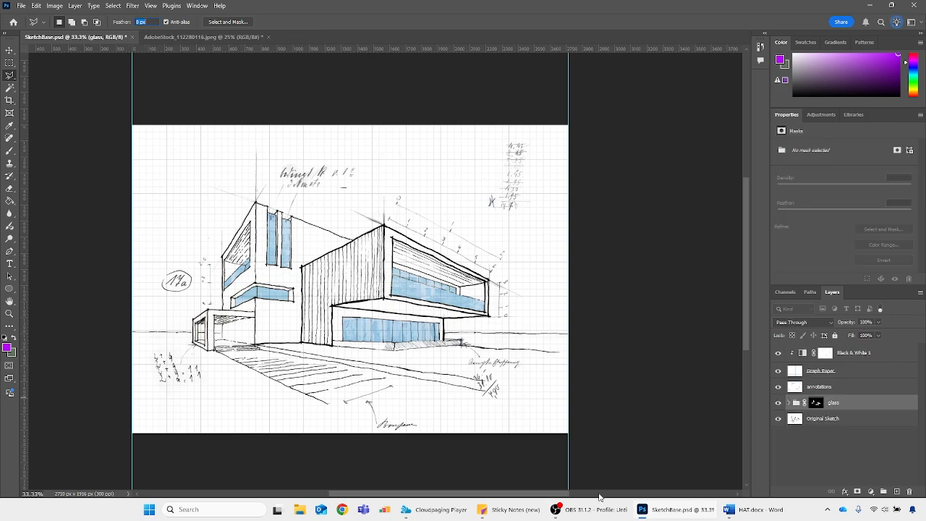
Switch to a Chrome browser window ready for a web search
click(342, 509)
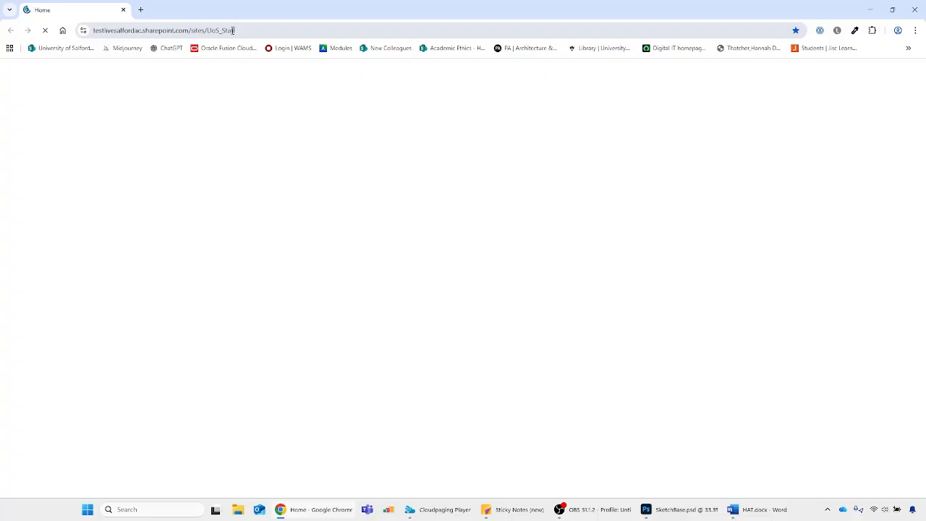
click(231, 30)
text(a)
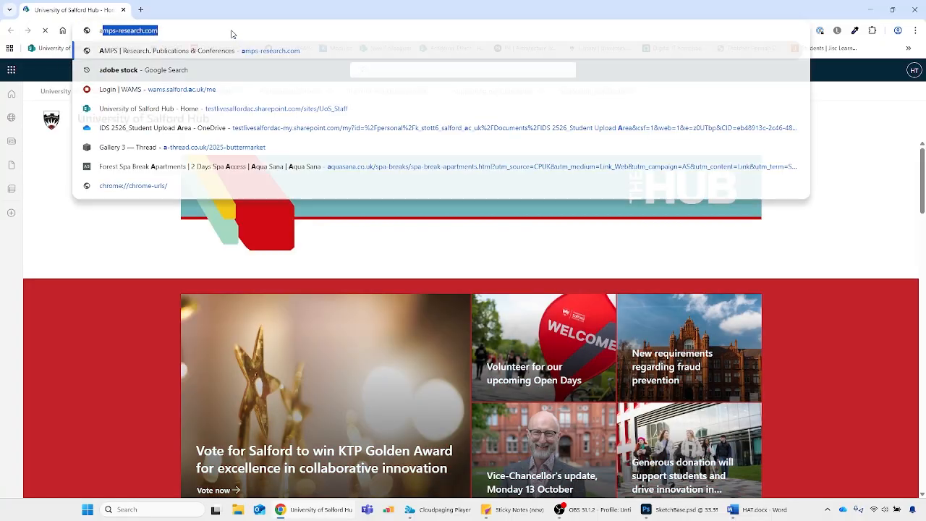
text(doc)
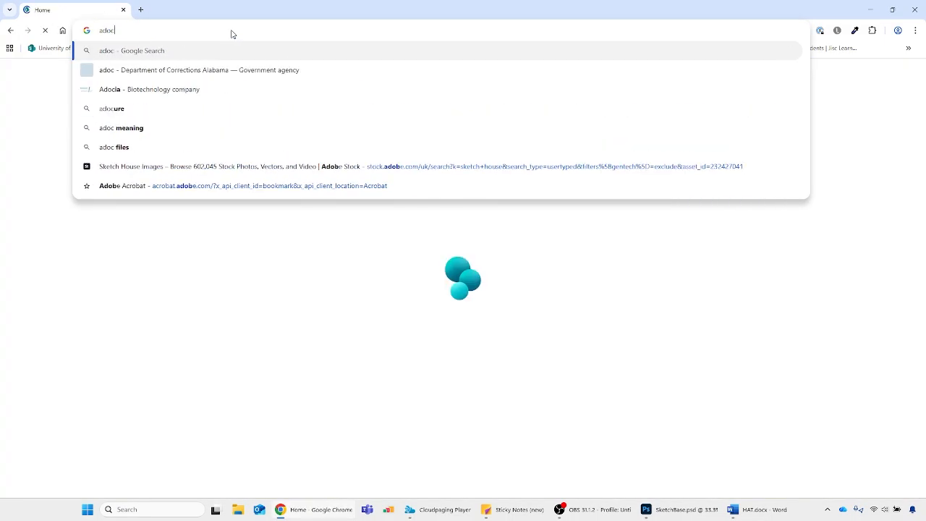
key(BackSpace)
text(be stock)
Search the web for "3d textures"
drag(161, 31, 60, 31)
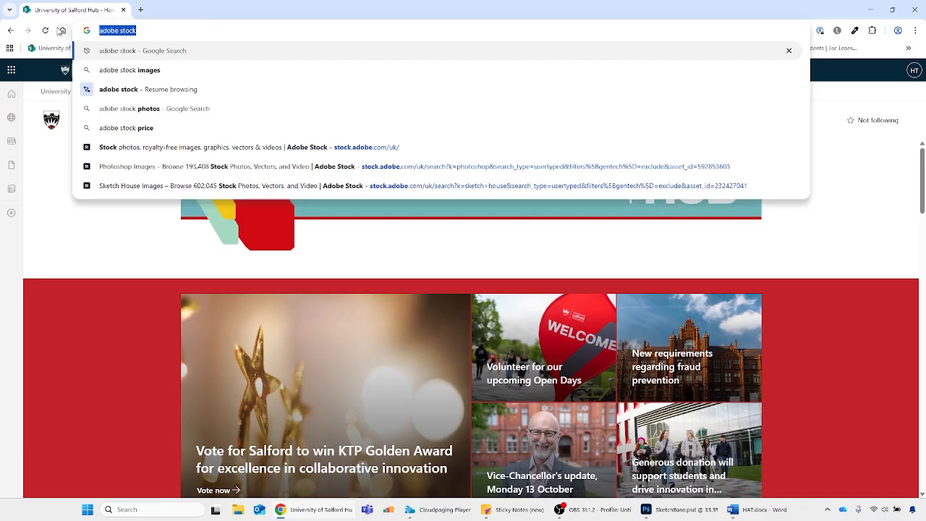
text(3d t)
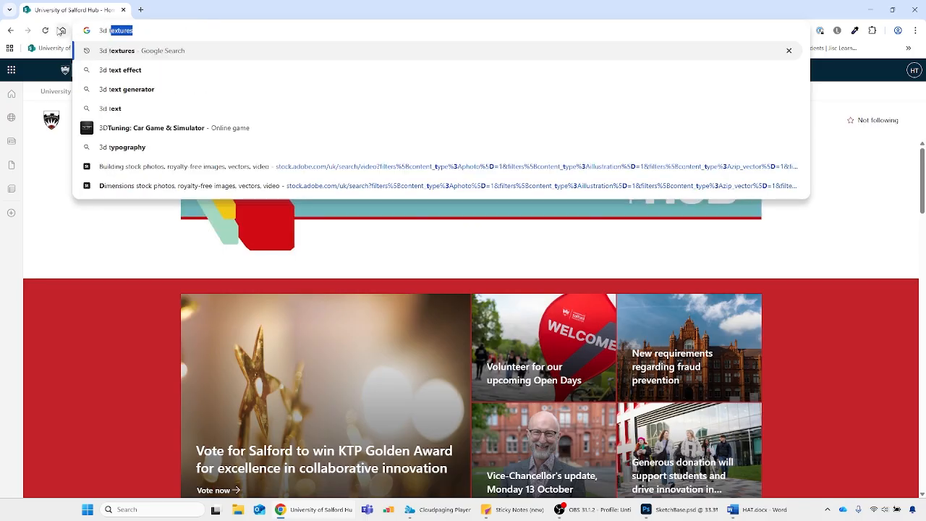
text(extu)
key(Return)
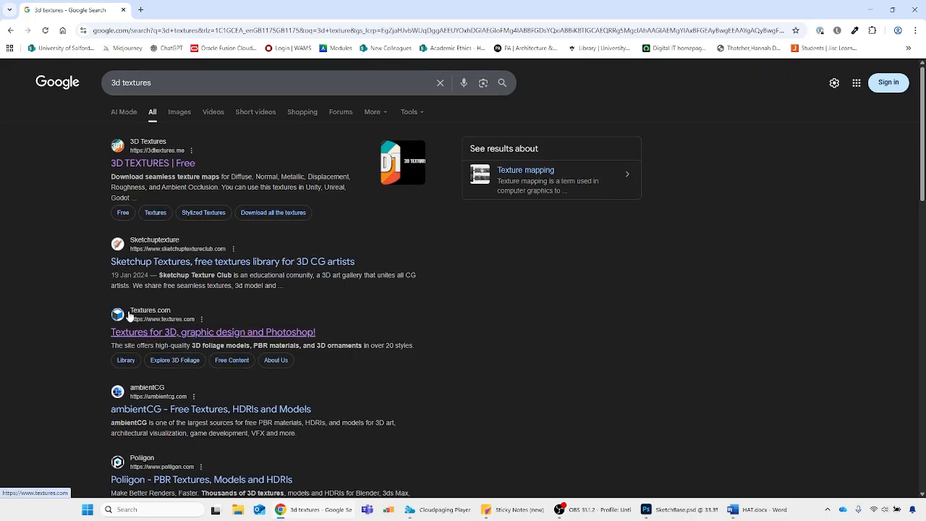
Open the Textures.com site from the search results and go to its texture library
scroll(128, 316, down, 1)
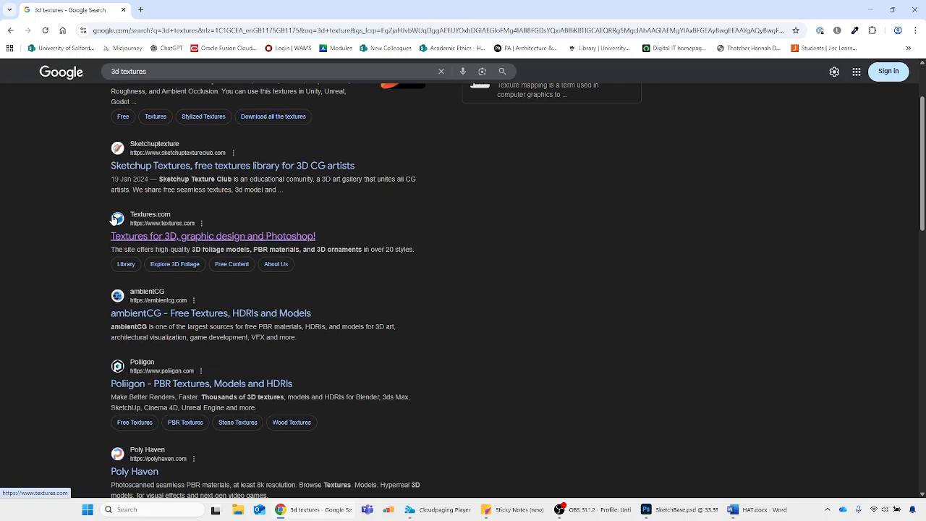
click(134, 237)
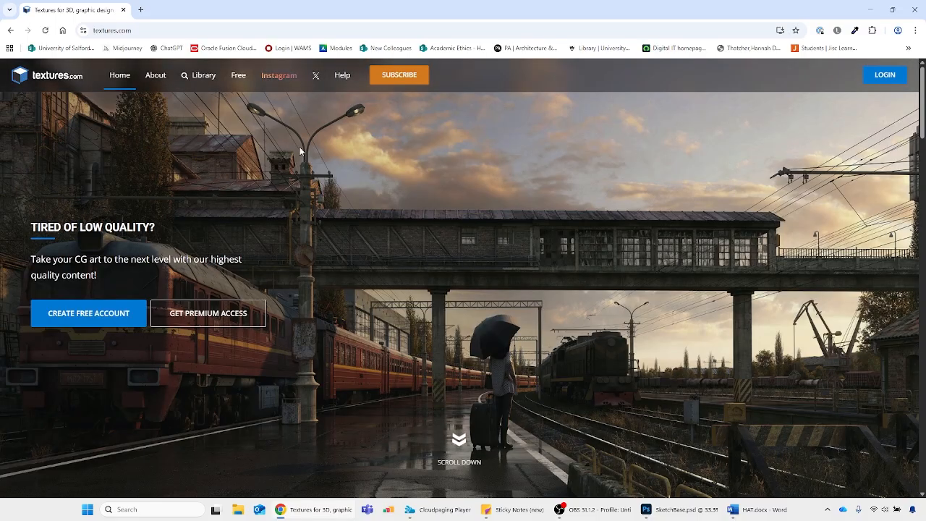
click(206, 74)
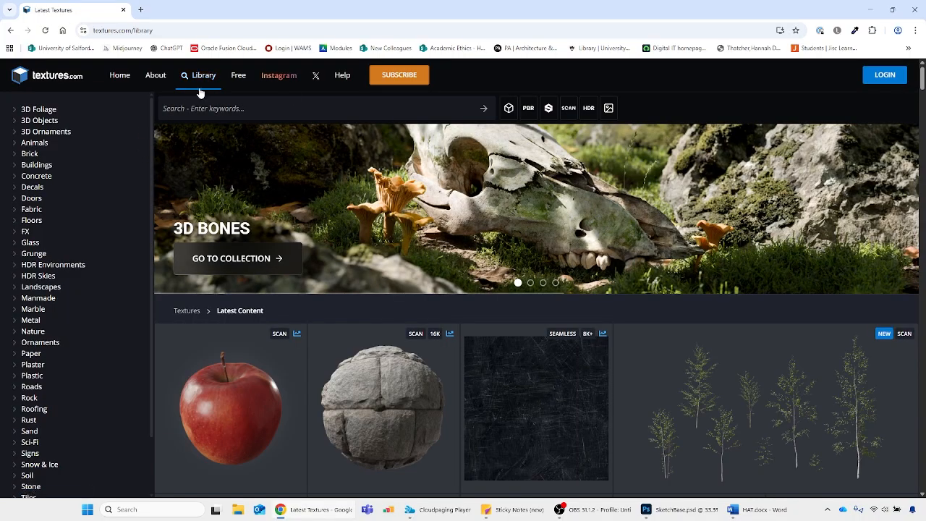
scroll(292, 315, down, 2)
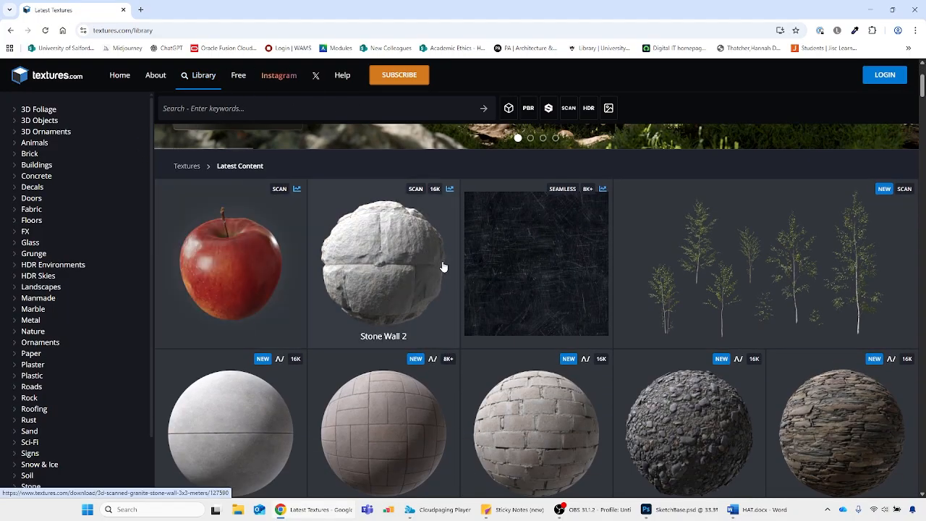
scroll(195, 166, up, 2)
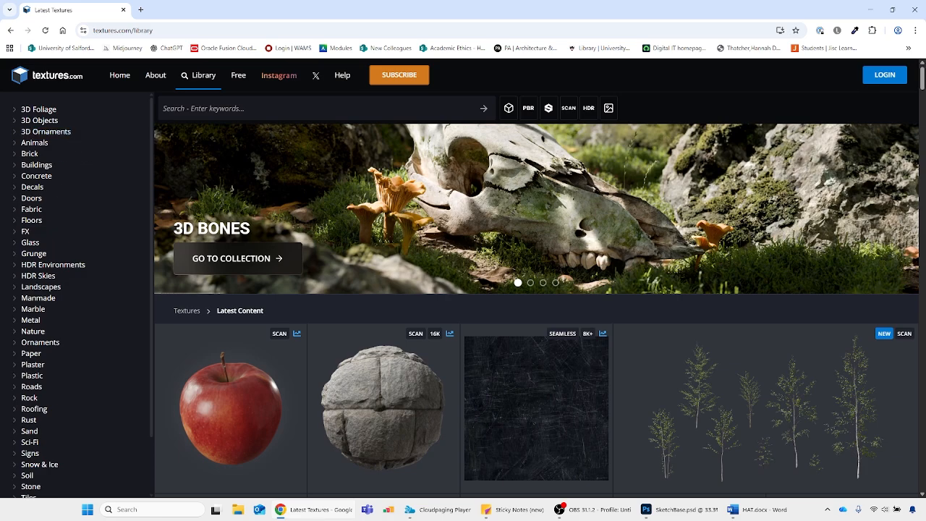
Open the library's Wood category and look through its Bamboo and Burned textures
scroll(63, 372, down, 3)
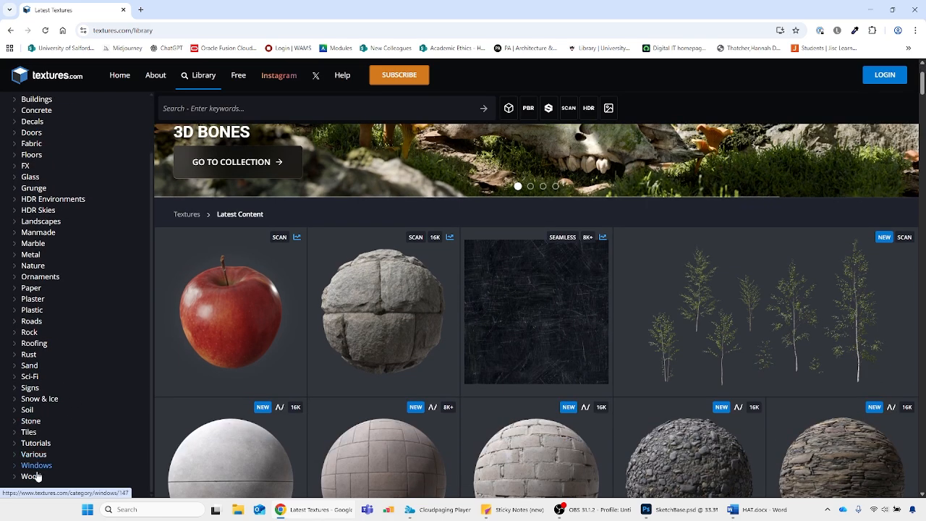
click(37, 476)
scroll(554, 271, down, 3)
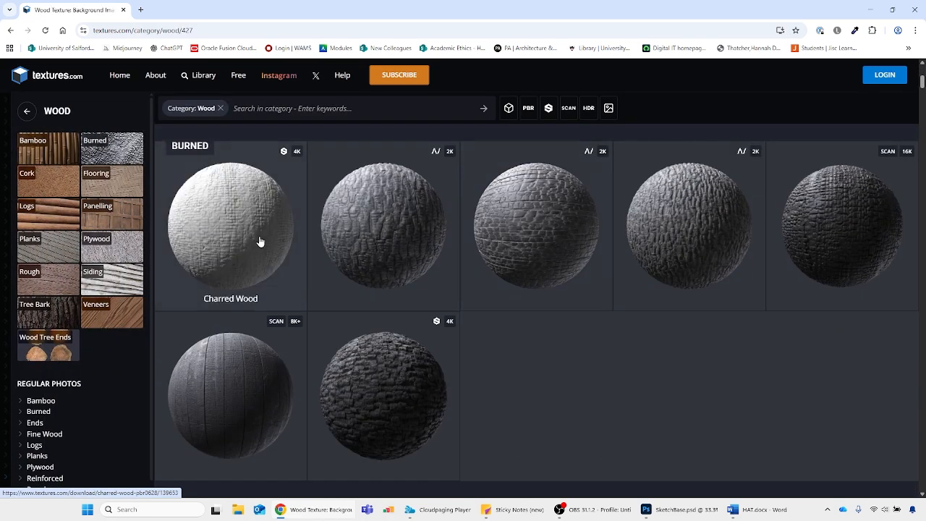
scroll(260, 241, up, 3)
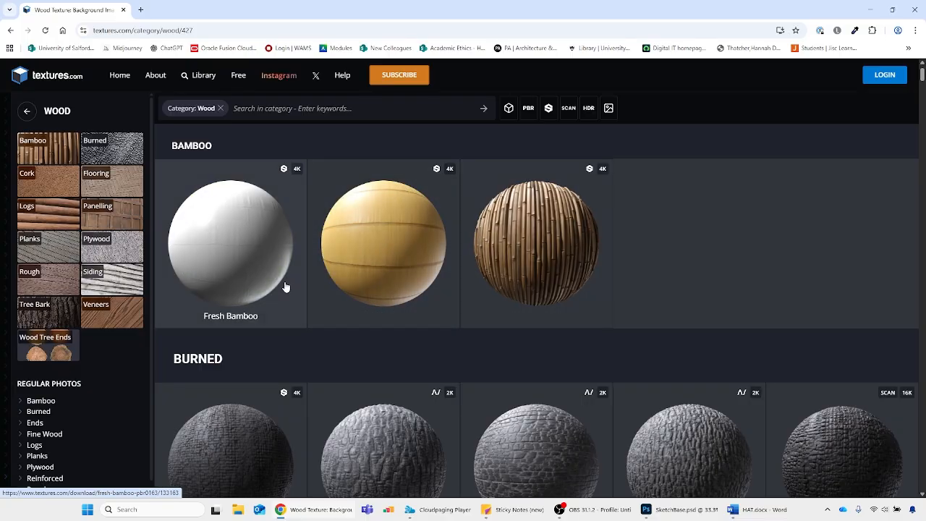
scroll(286, 287, down, 3)
scroll(244, 246, up, 4)
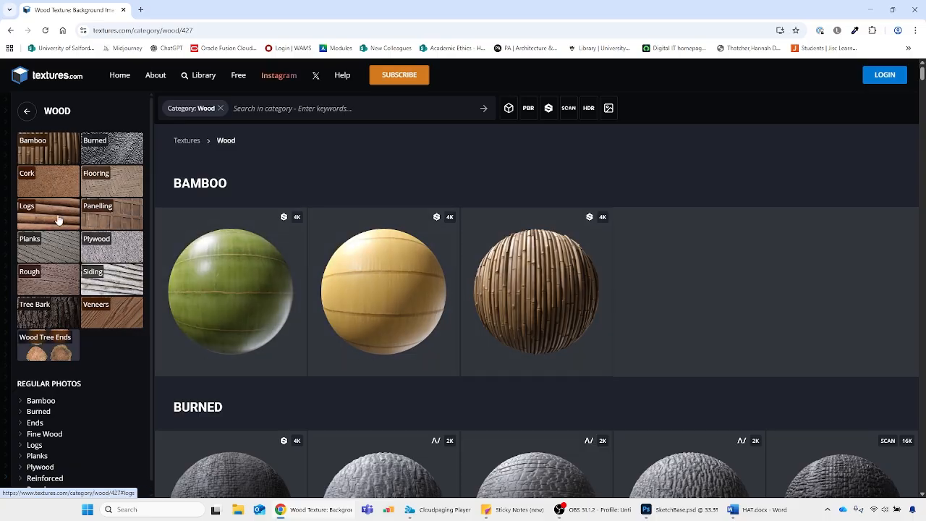
Open the Chevron Parquet Hardwood Floor texture from the Flooring section and examine its preview, flat maps and download sizes
click(121, 183)
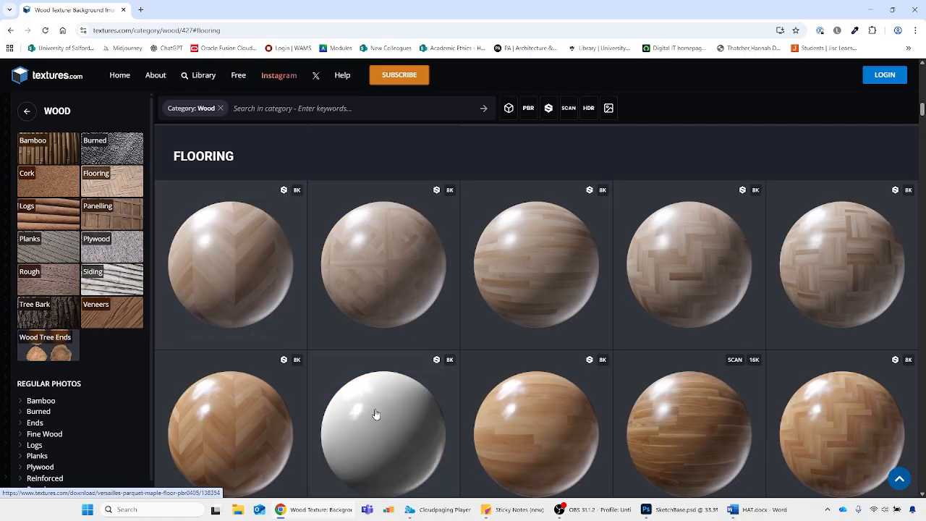
click(226, 432)
scroll(434, 291, down, 5)
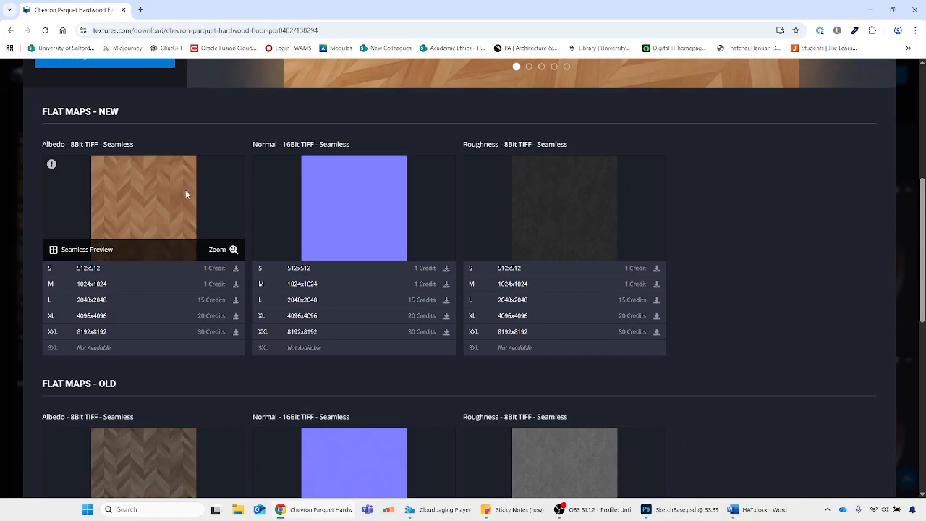
scroll(289, 174, down, 1)
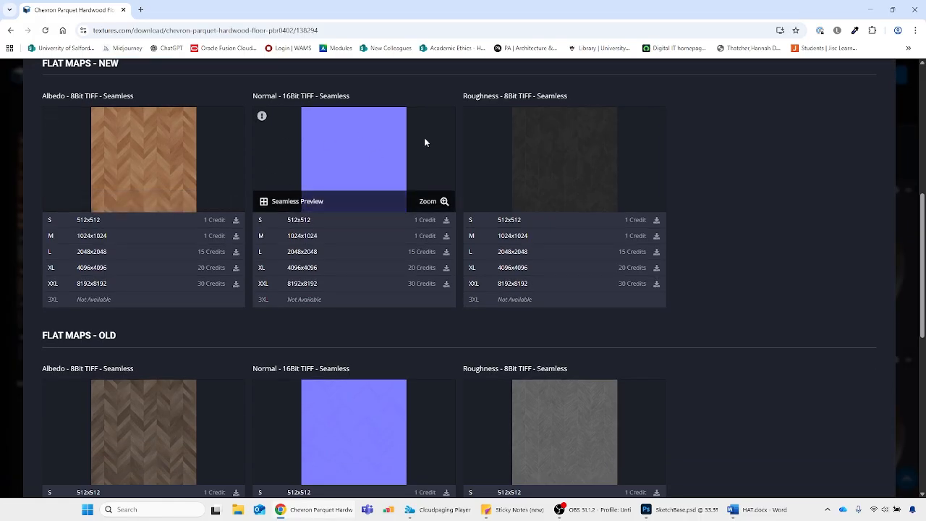
scroll(314, 176, down, 2)
scroll(270, 163, up, 3)
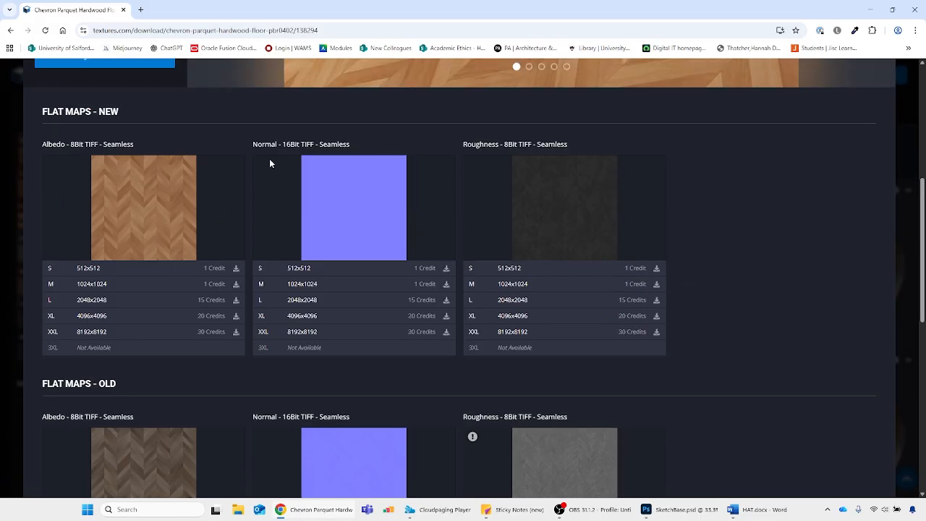
scroll(161, 355, up, 3)
scroll(451, 405, down, 3)
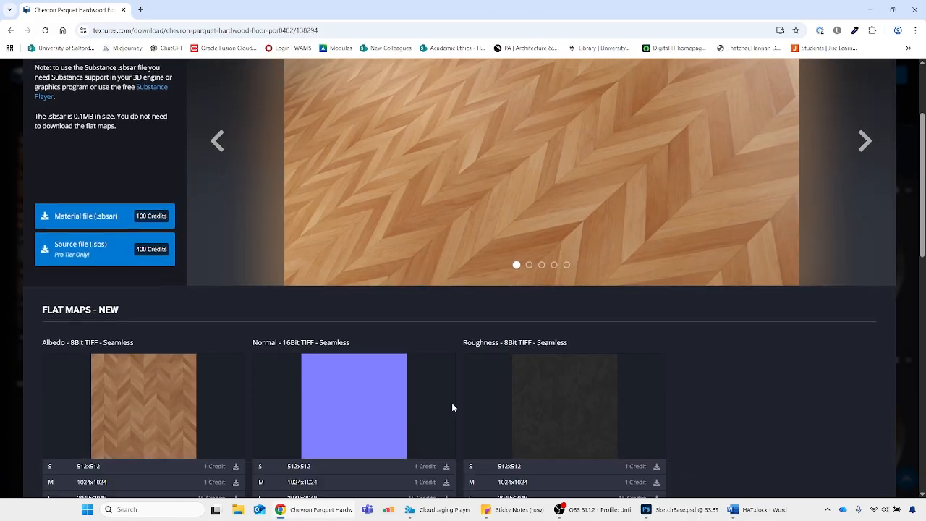
scroll(176, 283, up, 5)
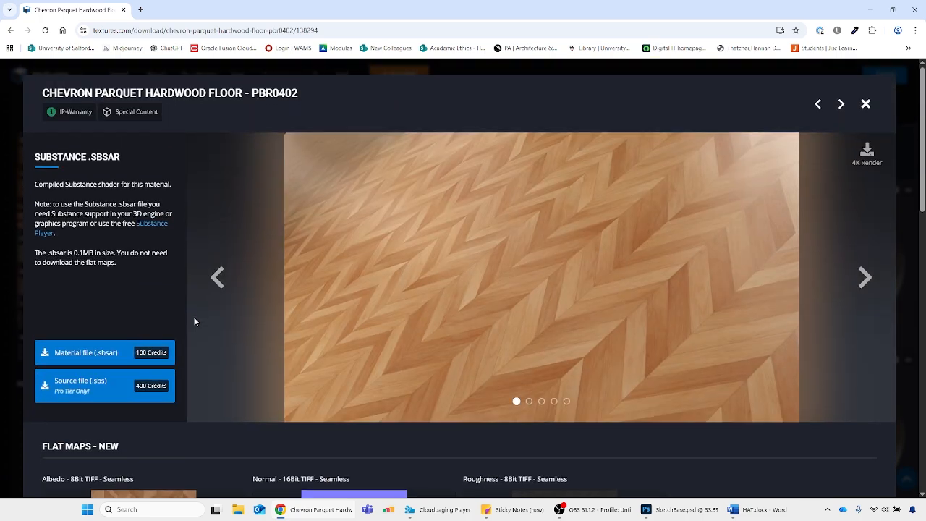
scroll(195, 321, down, 7)
scroll(121, 140, up, 2)
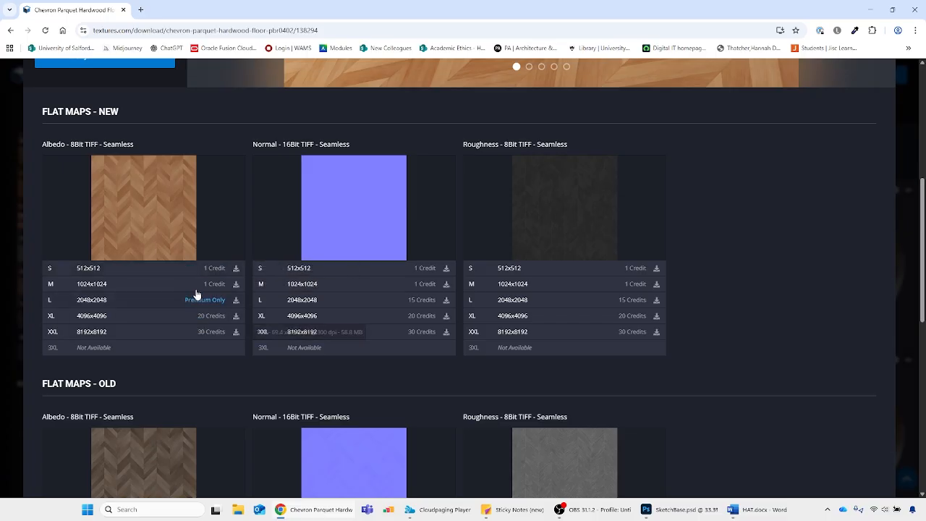
scroll(152, 302, up, 2)
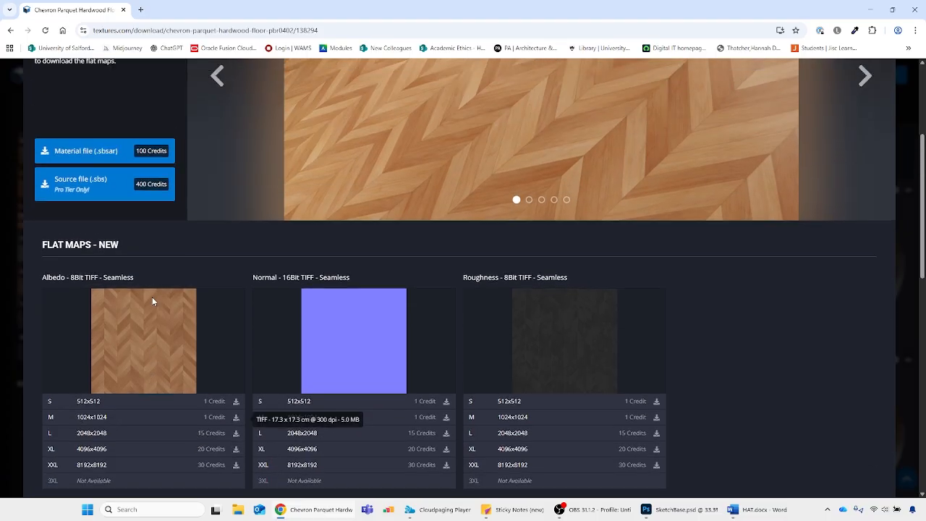
scroll(152, 302, up, 3)
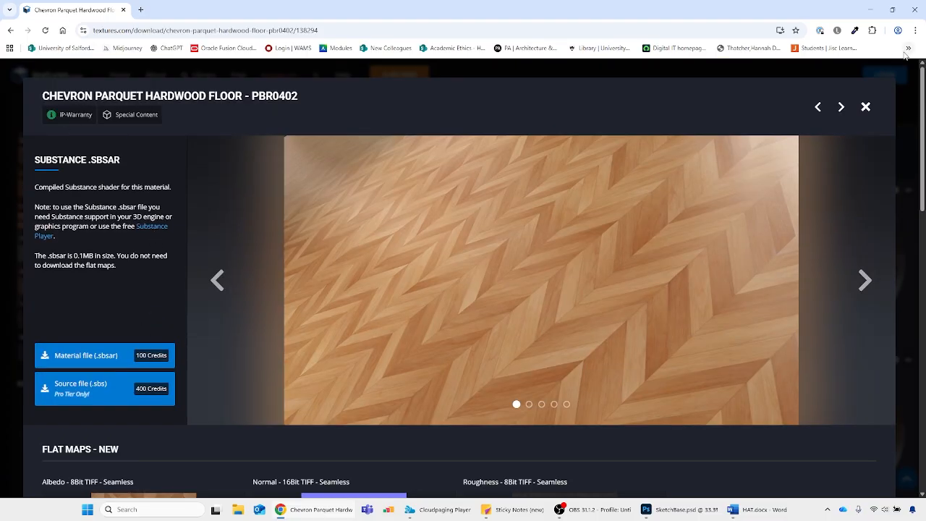
Close the parquet texture, return to the full library categories and open the Grunge category
click(867, 108)
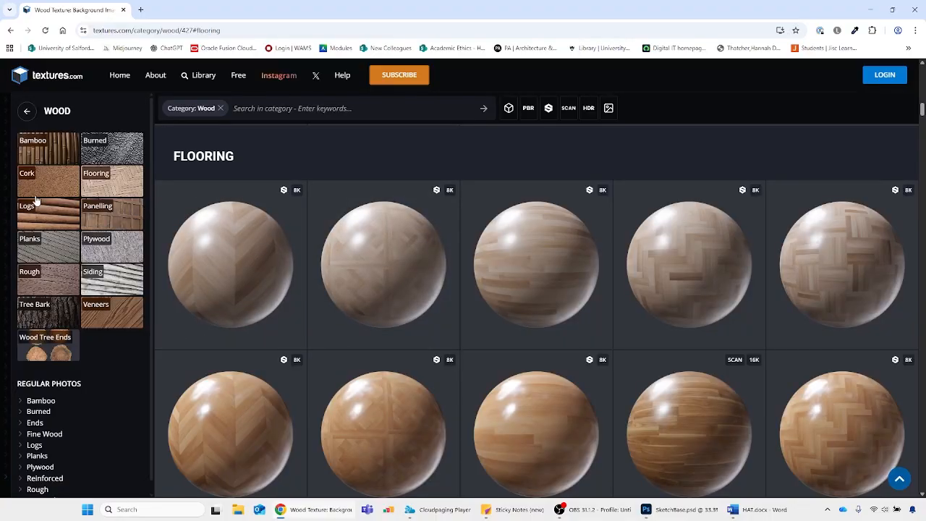
click(25, 111)
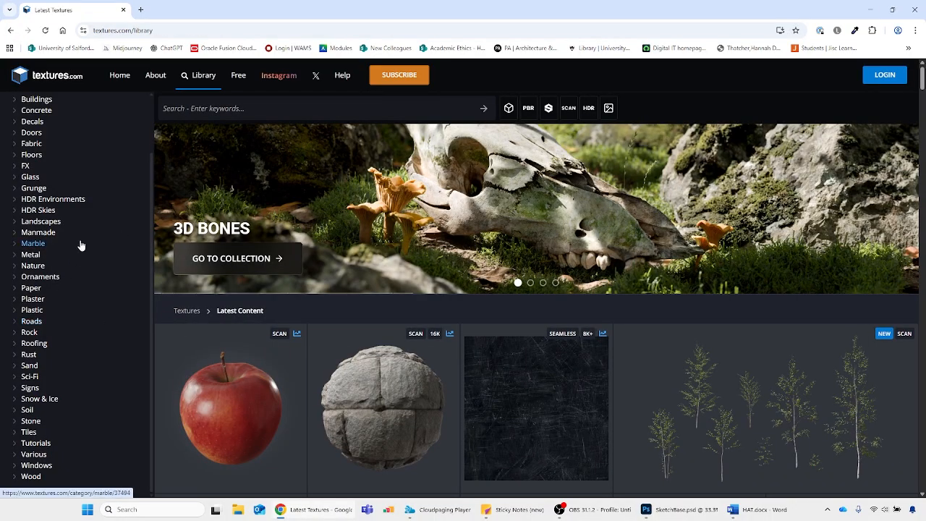
scroll(81, 246, up, 1)
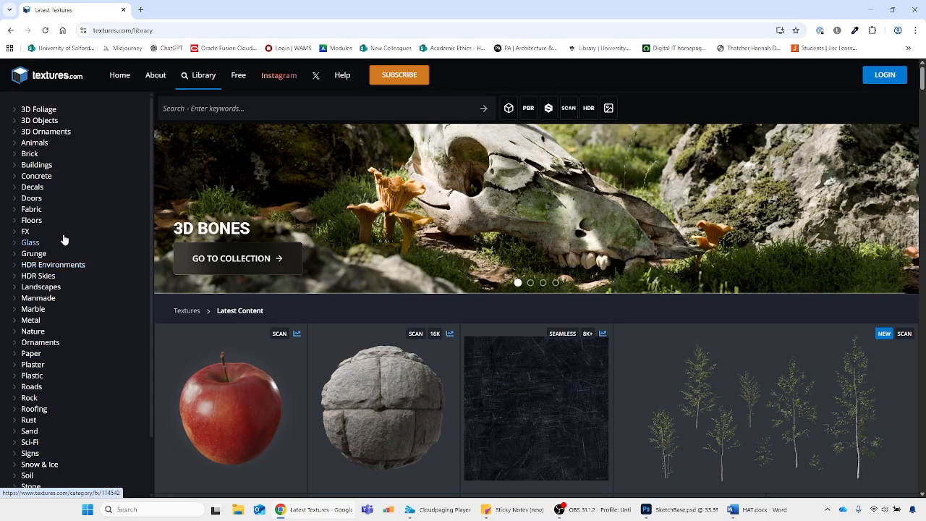
scroll(64, 239, down, 5)
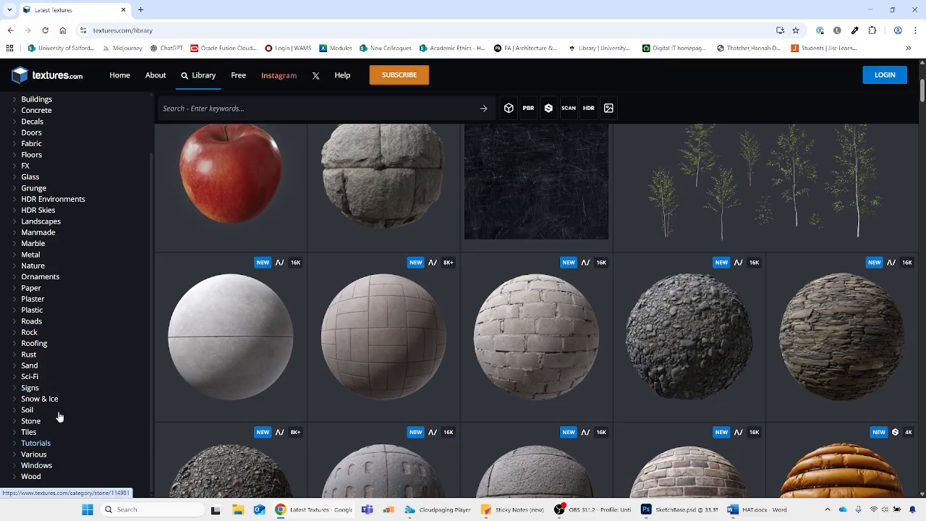
scroll(41, 253, up, 1)
click(35, 258)
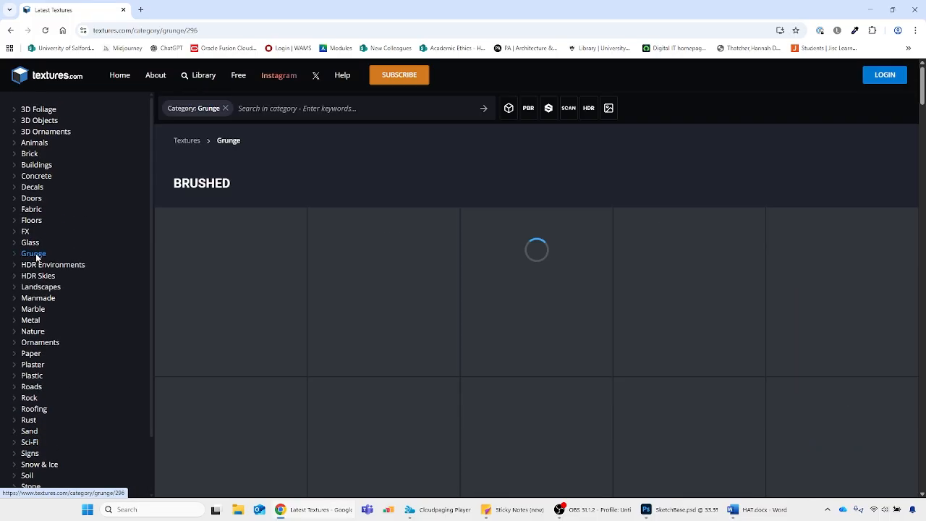
Look through the Brushed and Dirt and Stains grunge textures, and check the building sketch in Photoshop
scroll(507, 406, down, 3)
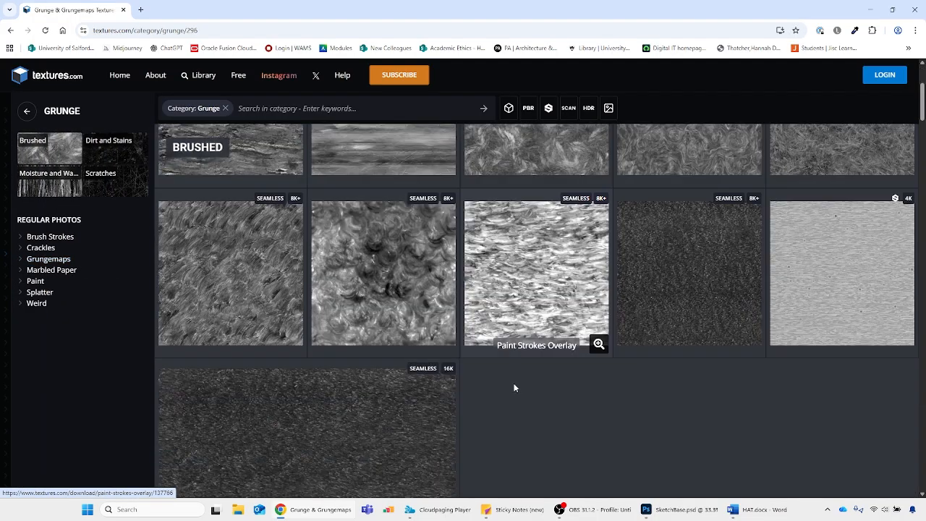
scroll(262, 287, down, 1)
scroll(320, 297, down, 4)
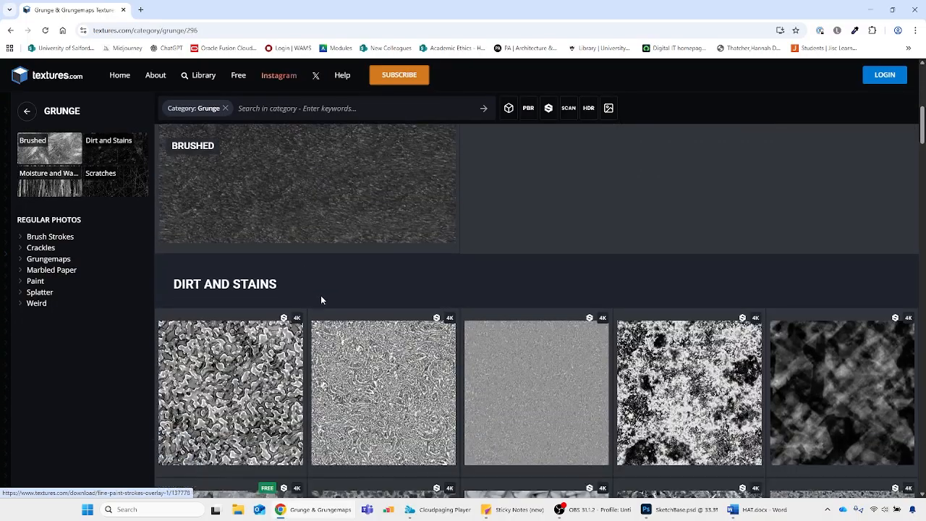
scroll(358, 286, down, 1)
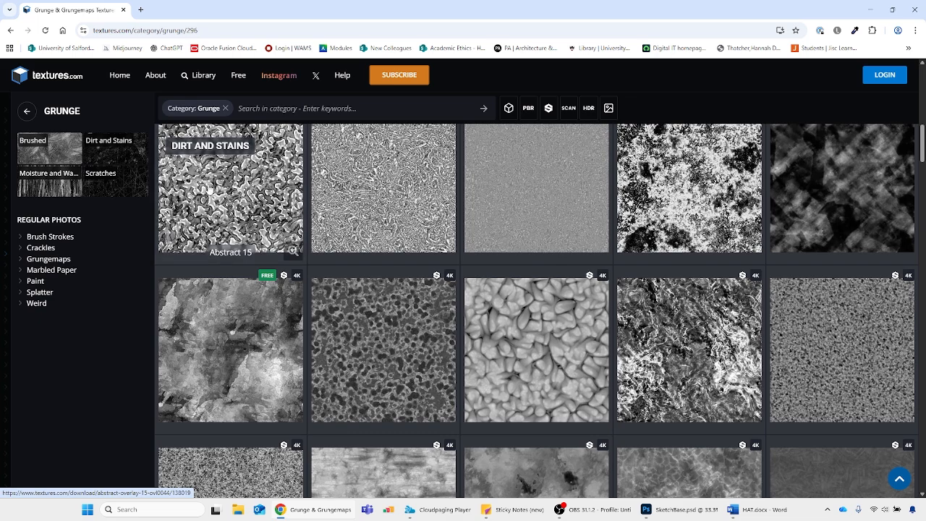
scroll(434, 325, down, 2)
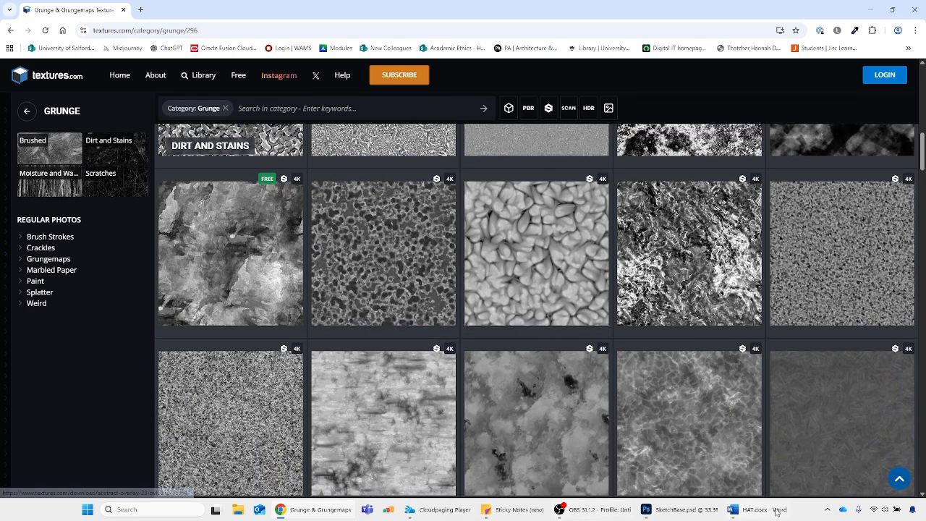
click(666, 510)
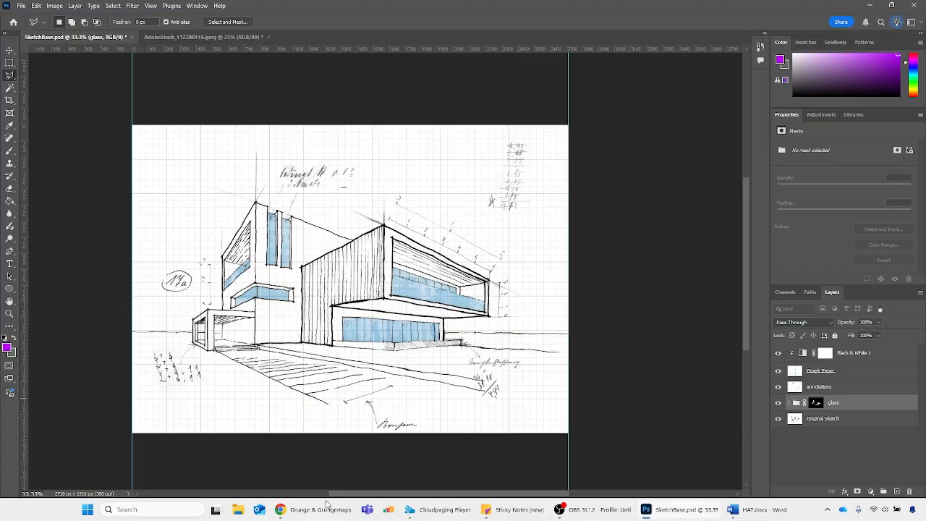
Return to Chrome and examine the remaining grunge textures in Dirt and Stains, Moisture and Water, and Scratches
click(316, 510)
scroll(541, 308, down, 1)
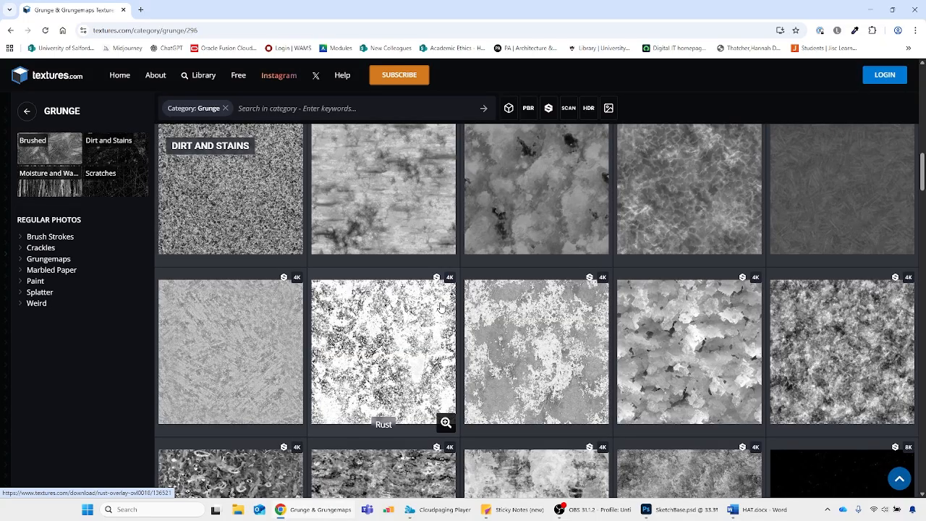
scroll(441, 308, down, 2)
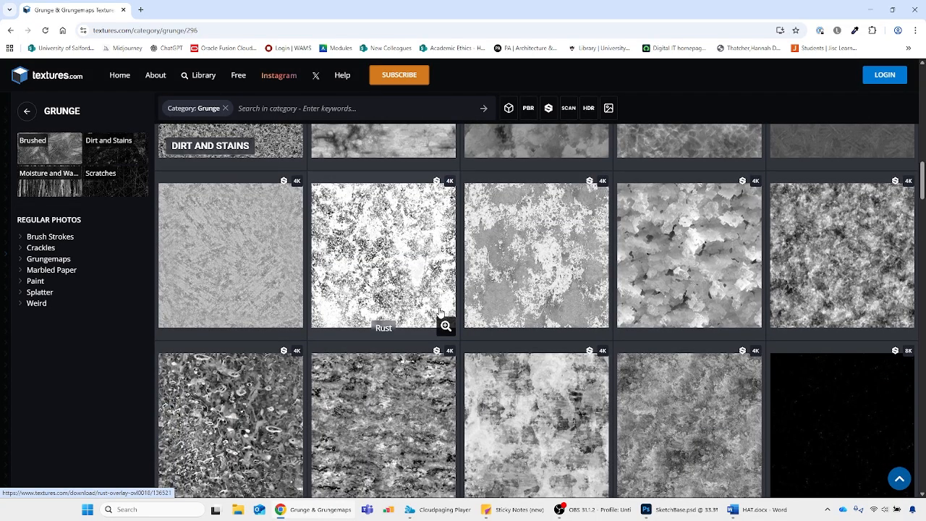
scroll(441, 311, down, 6)
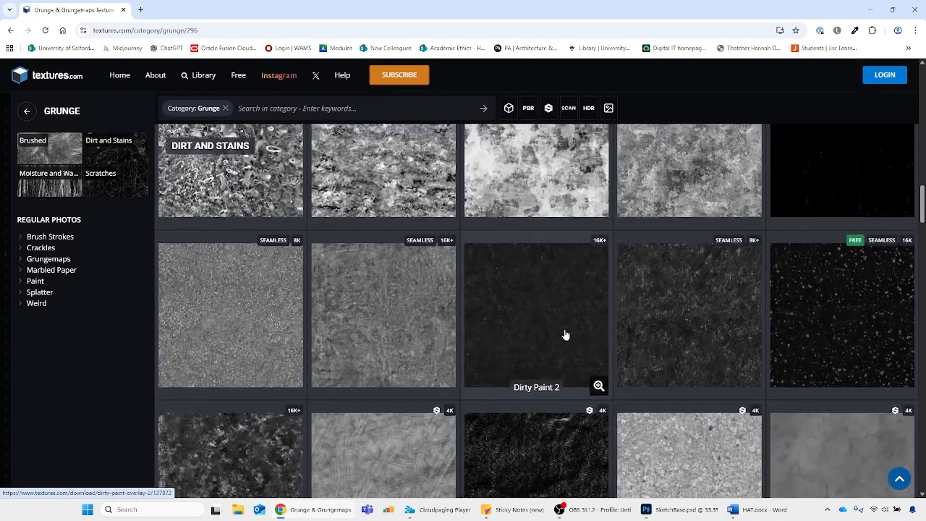
scroll(375, 239, down, 2)
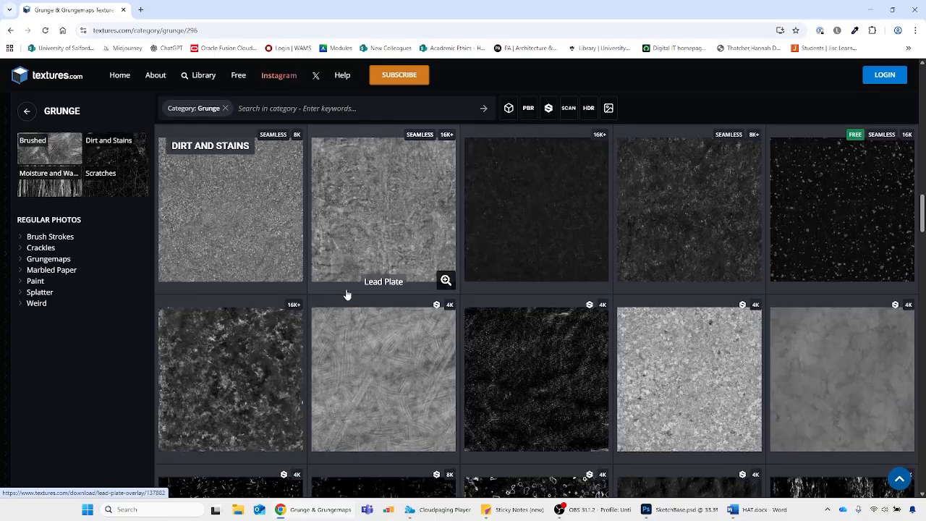
scroll(348, 296, down, 2)
scroll(393, 310, down, 4)
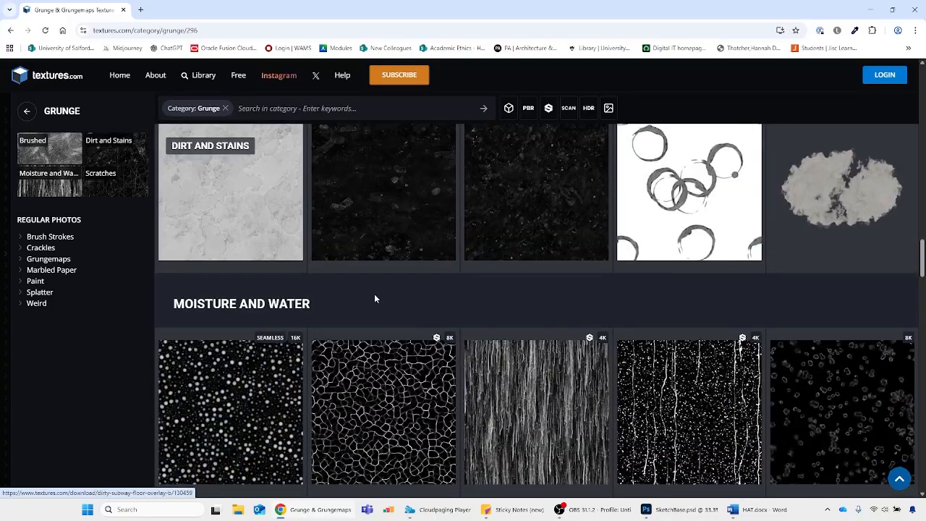
scroll(444, 396, down, 2)
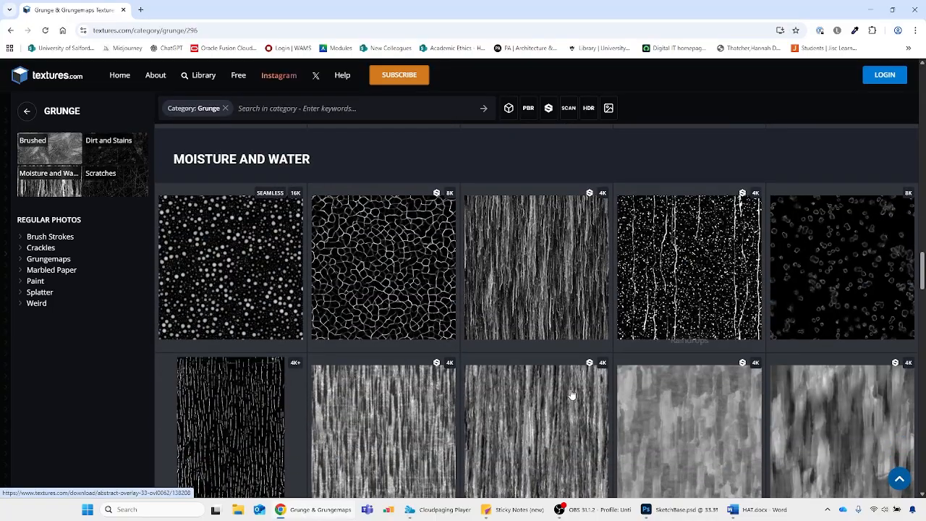
scroll(441, 355, down, 3)
scroll(441, 357, down, 10)
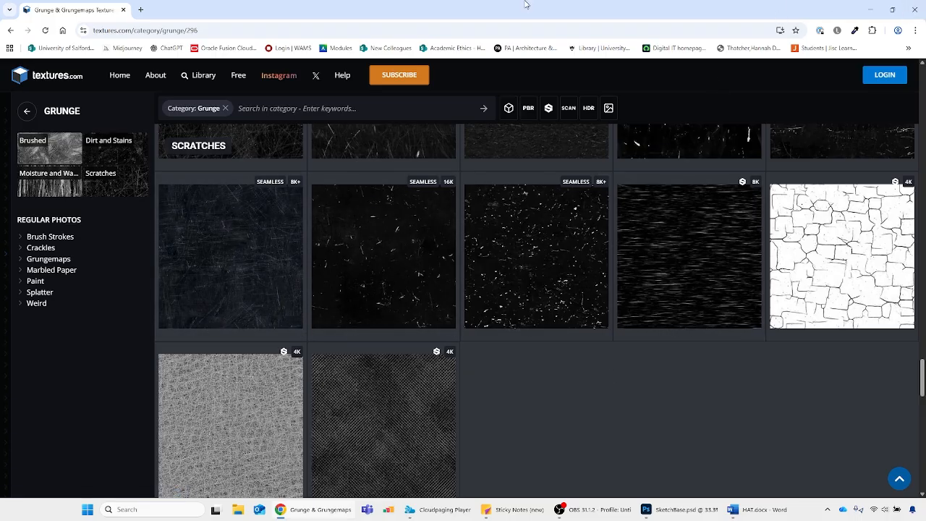
Switch back to Photoshop and open Wood_Cladding.jpeg from the 2526_Photomontage folder
scroll(554, 406, up, 4)
click(917, 8)
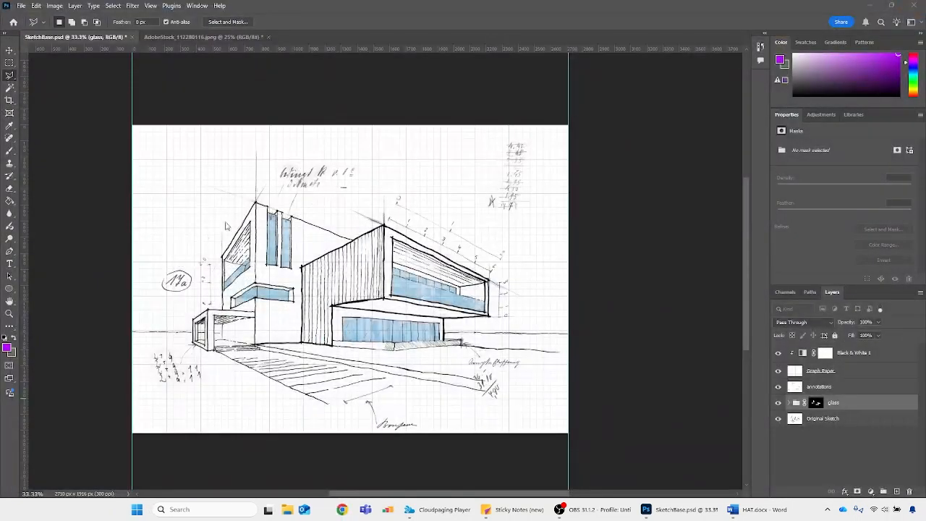
click(21, 5)
click(32, 29)
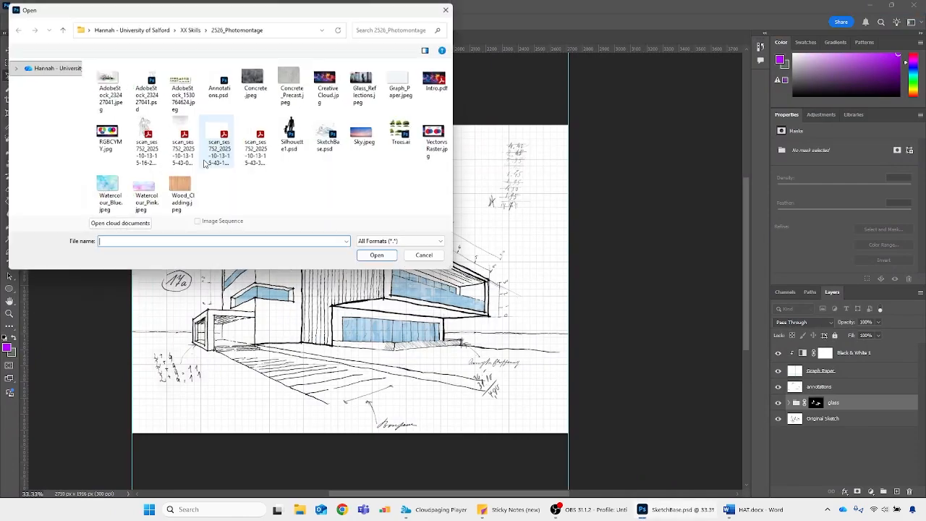
click(179, 190)
double_click(179, 190)
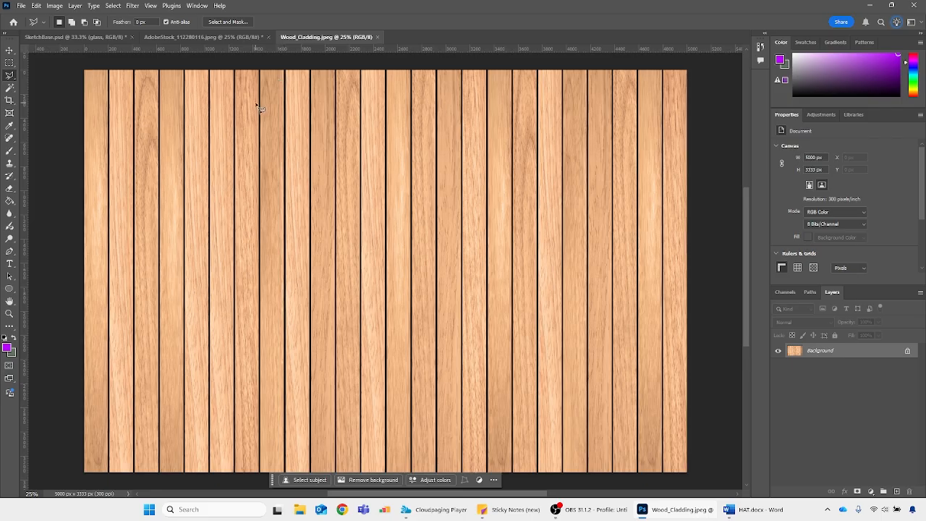
Duplicate the wood texture's Background layer into SketchBase.psd and return to that document
right_click(853, 350)
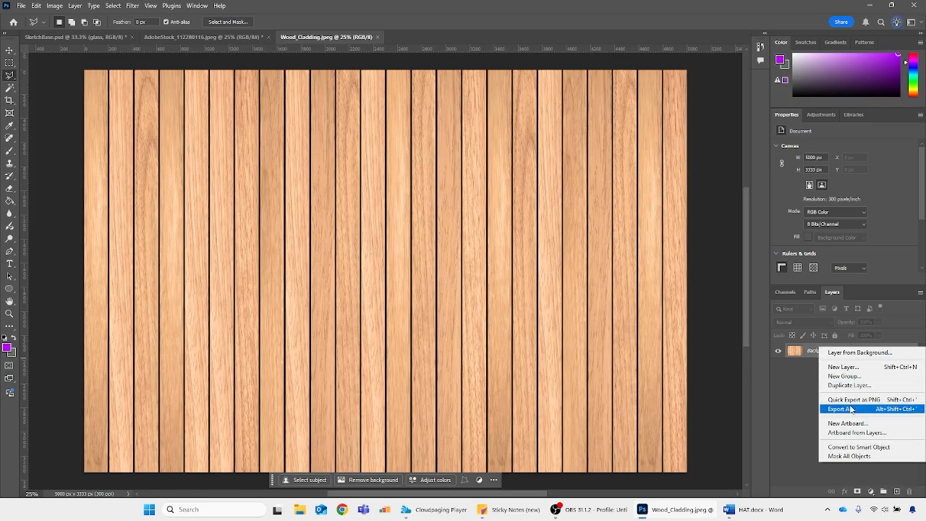
click(850, 385)
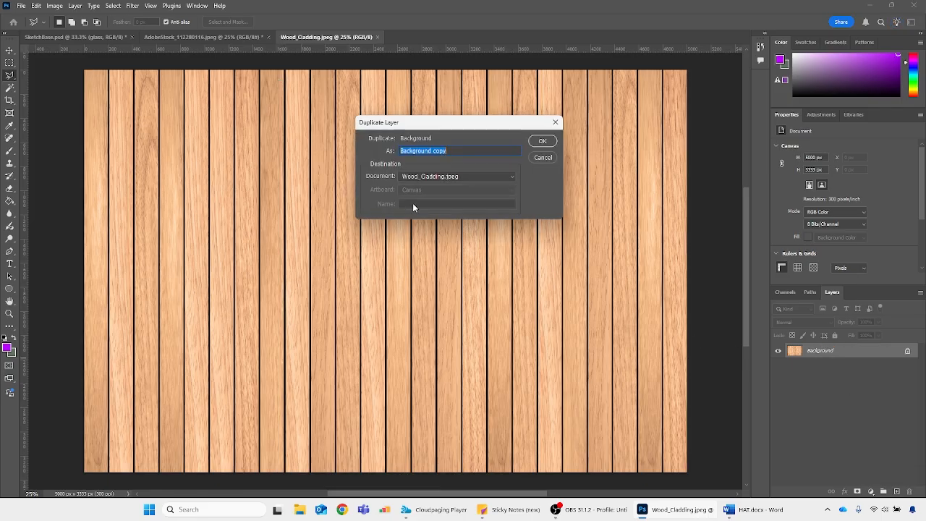
click(421, 176)
click(420, 194)
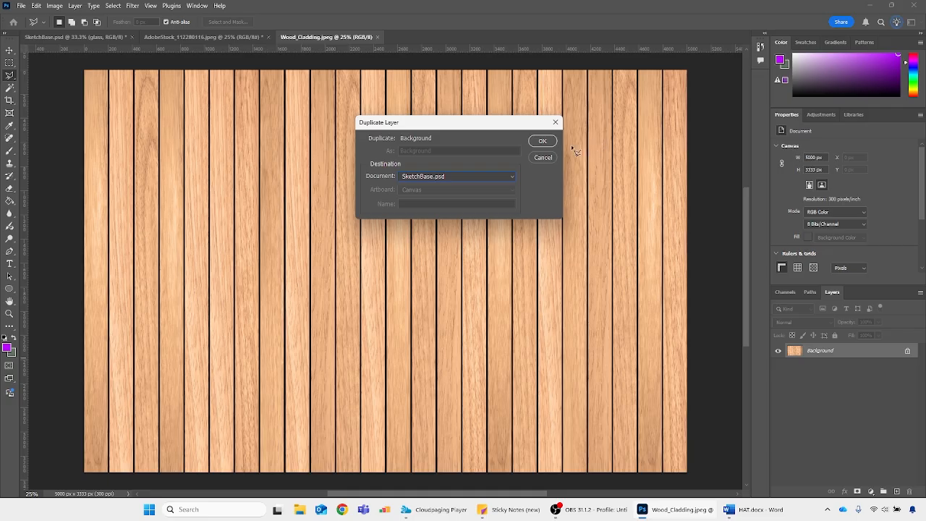
click(543, 141)
click(80, 37)
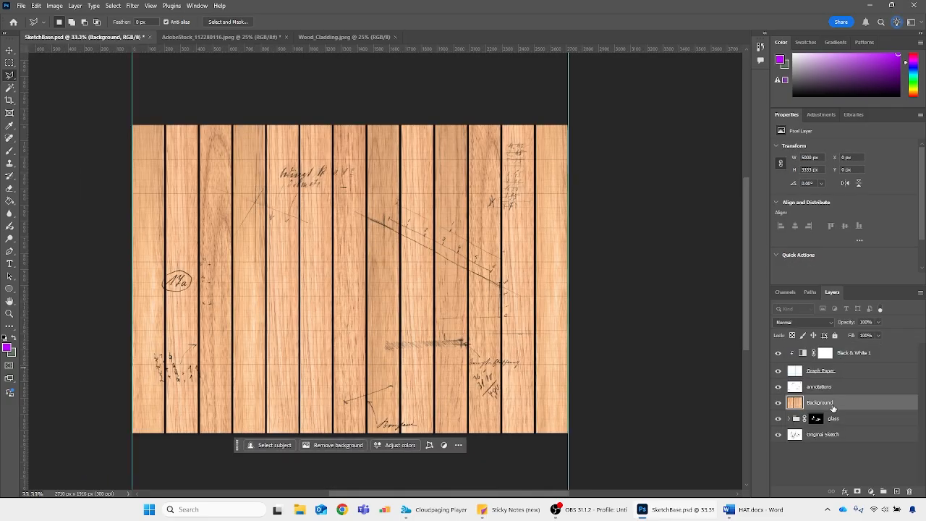
Rename the duplicated wood texture layer as cladding
double_click(820, 403)
text(w)
key(BackSpace)
key(Return)
Try to scale down the cladding texture and distort its corners onto the hatched wall, and undo the transform
key(ctrl+t)
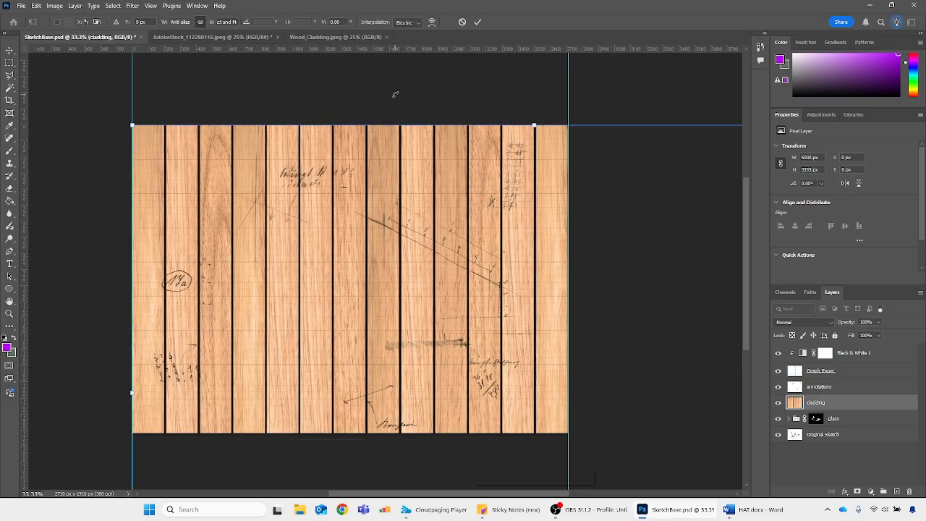
drag(533, 123, 491, 413)
drag(496, 423, 364, 349)
drag(395, 316, 395, 334)
drag(390, 383, 396, 316)
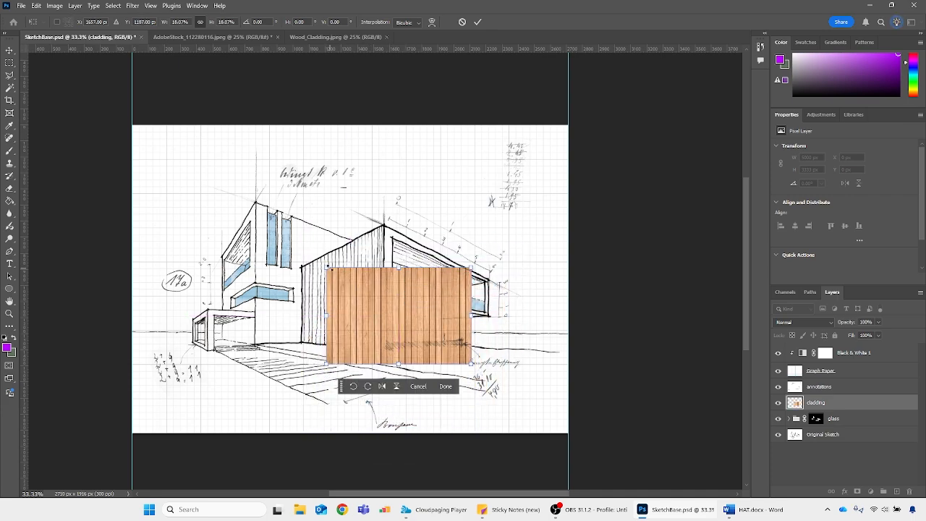
drag(334, 278, 342, 303)
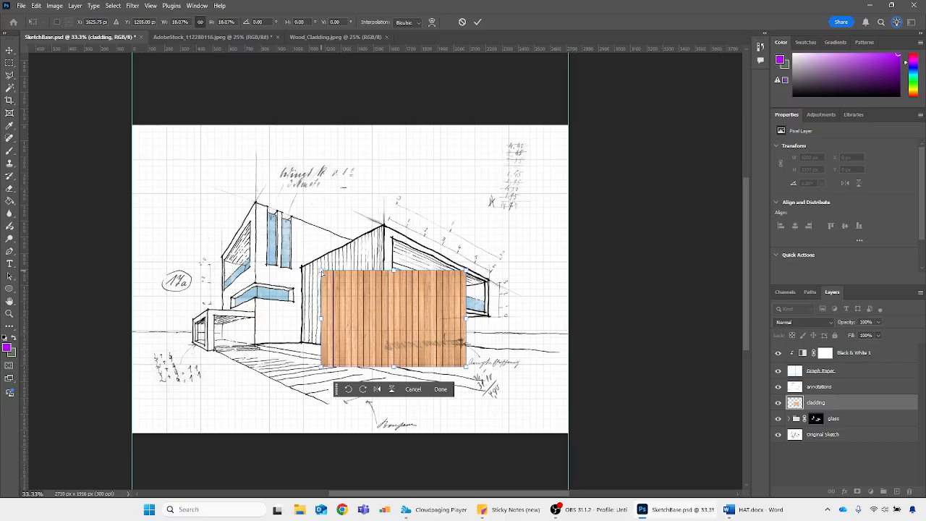
drag(323, 273, 302, 267)
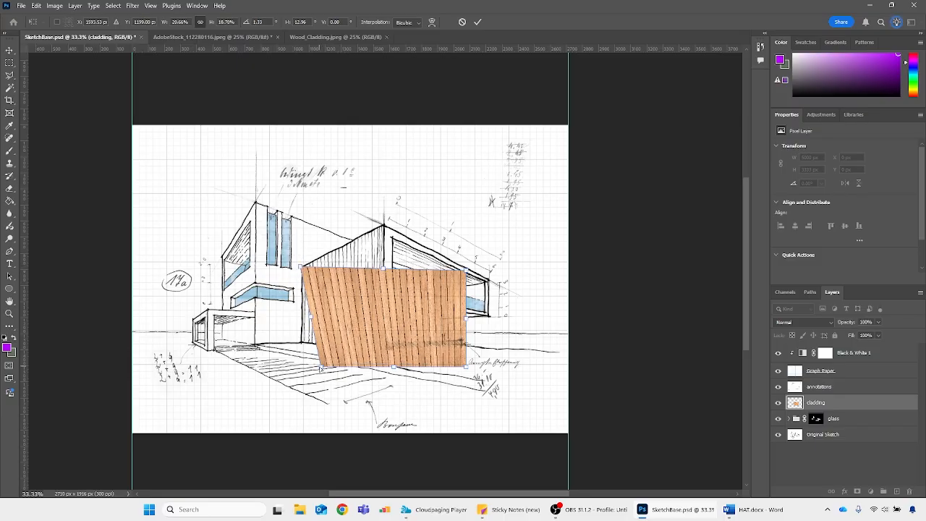
mouse_move(312, 317)
mouse_down()
mouse_move(301, 326)
mouse_move(303, 301)
mouse_move(303, 331)
mouse_move(313, 269)
mouse_move(313, 297)
mouse_move(303, 305)
mouse_up()
drag(469, 275, 385, 227)
drag(467, 368, 385, 355)
key(Return)
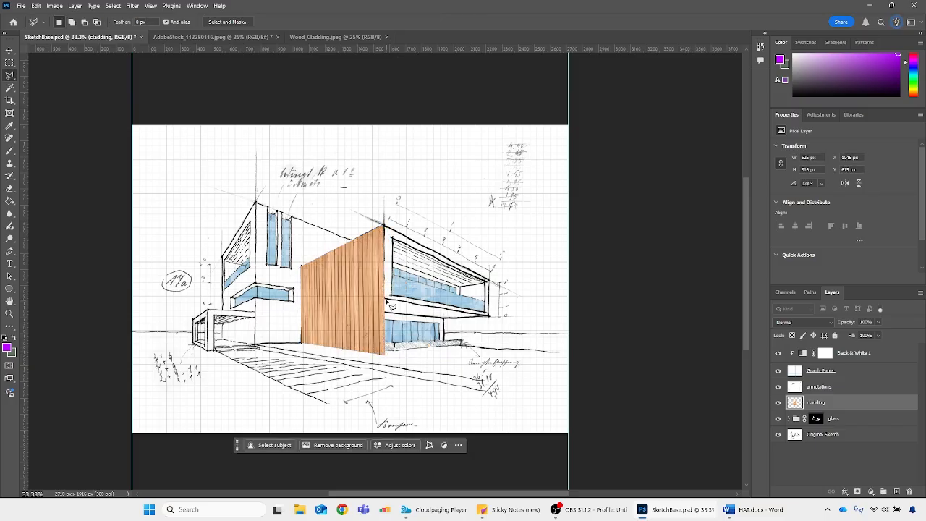
key(ctrl+z)
Start a new free transform on the cladding, scale it to about 23% and place it over the hatched wall
right_click(414, 250)
click(443, 292)
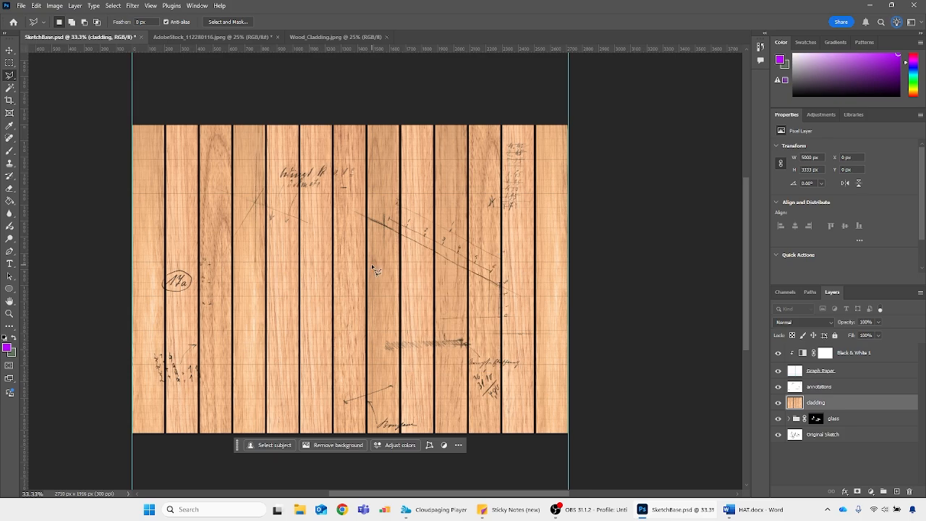
right_click(384, 246)
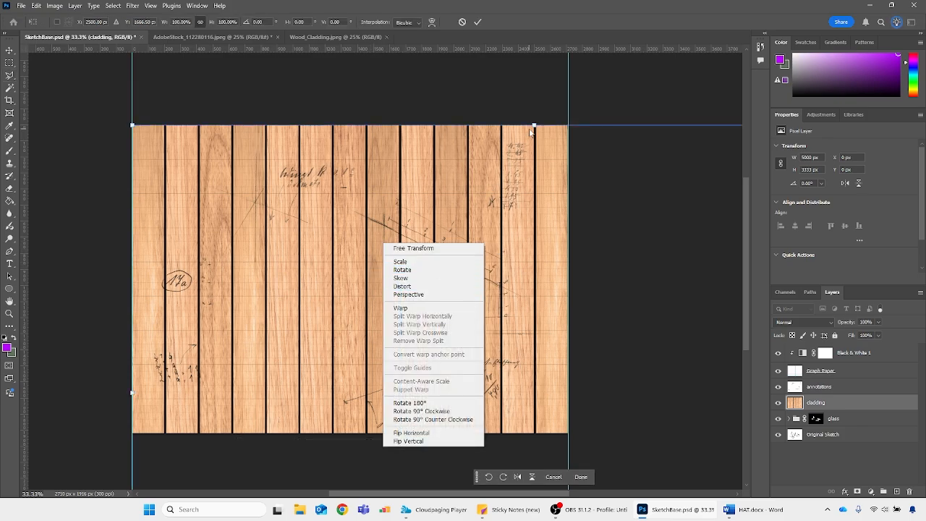
click(533, 126)
drag(534, 126, 342, 229)
drag(419, 220, 419, 331)
drag(417, 384, 389, 274)
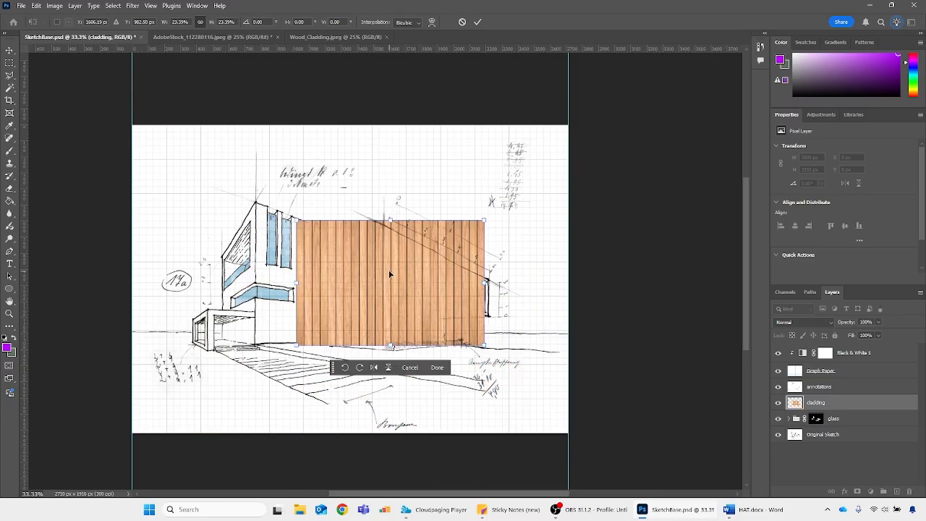
Try the Perspective transform on the cladding's upper corner and undo it
right_click(389, 274)
click(419, 296)
right_click(421, 247)
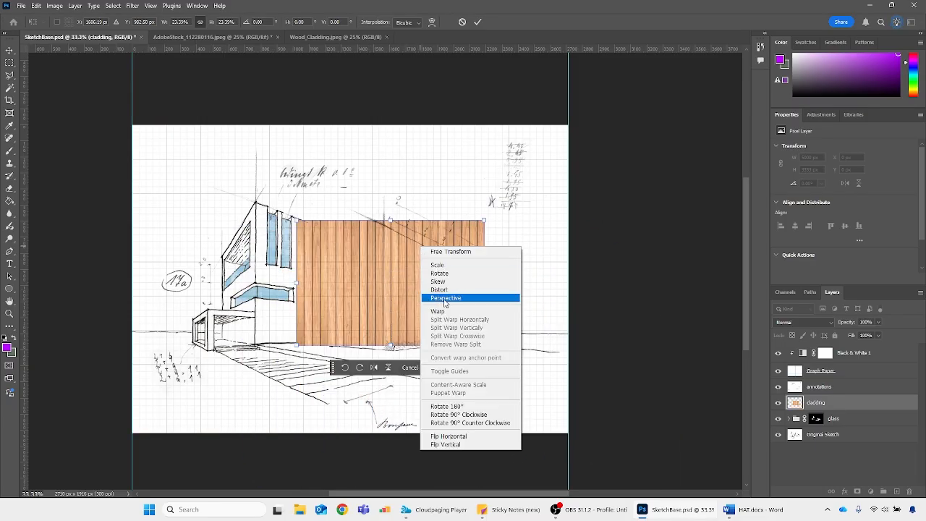
click(455, 296)
drag(484, 220, 455, 256)
key(ctrl+z)
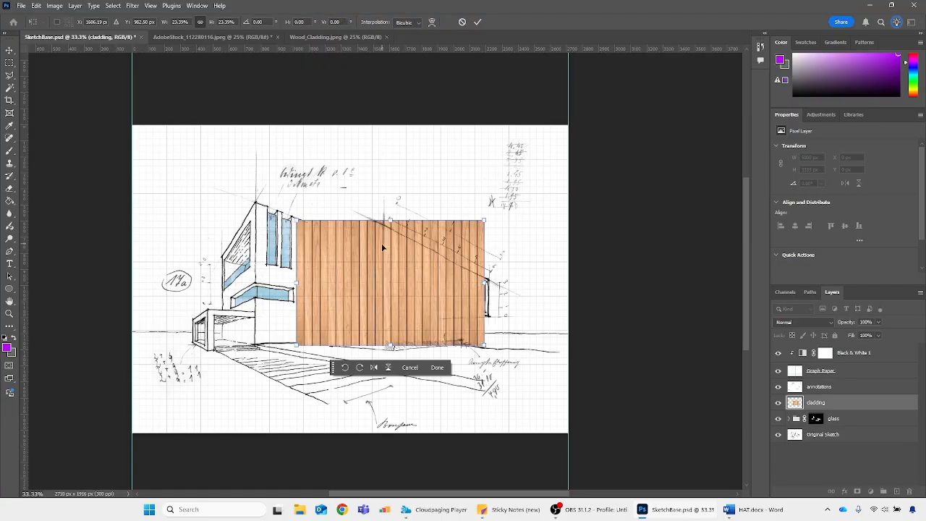
Scale the cladding to 17% and distort its four corners to follow the hatched wall's perspective
right_click(382, 245)
click(417, 254)
drag(395, 221, 391, 255)
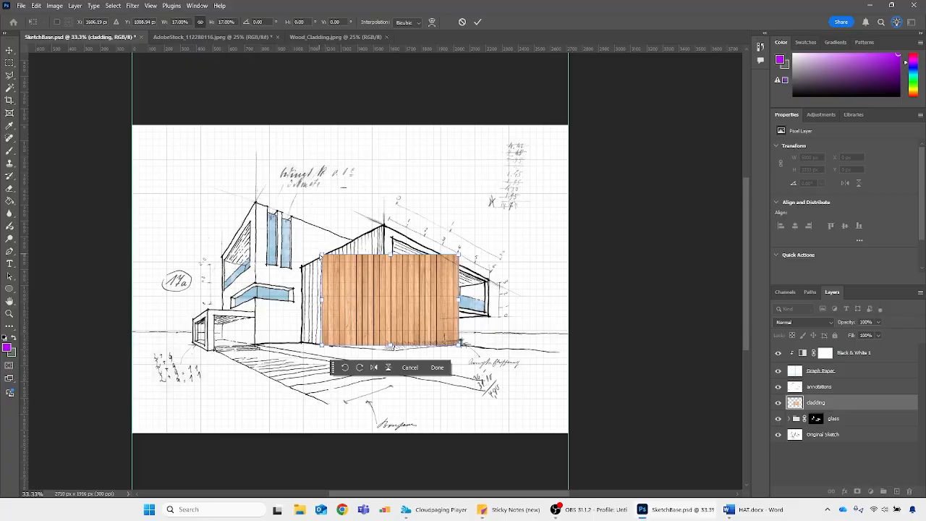
drag(322, 255, 303, 265)
drag(322, 346, 307, 338)
drag(458, 258, 384, 227)
mouse_move(464, 349)
mouse_down()
mouse_move(405, 340)
mouse_move(389, 357)
mouse_up()
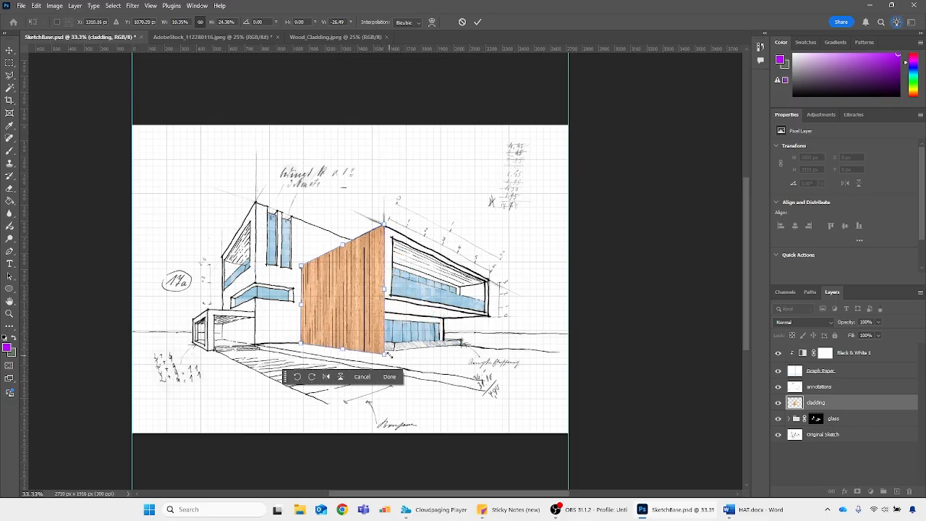
key(Return)
Hide the cladding layer and trace the hatched wall's stepped outline in the sketch with the Polygonal Lasso
key(ctrl+plus)
key(ctrl+plus)
key(ctrl+plus)
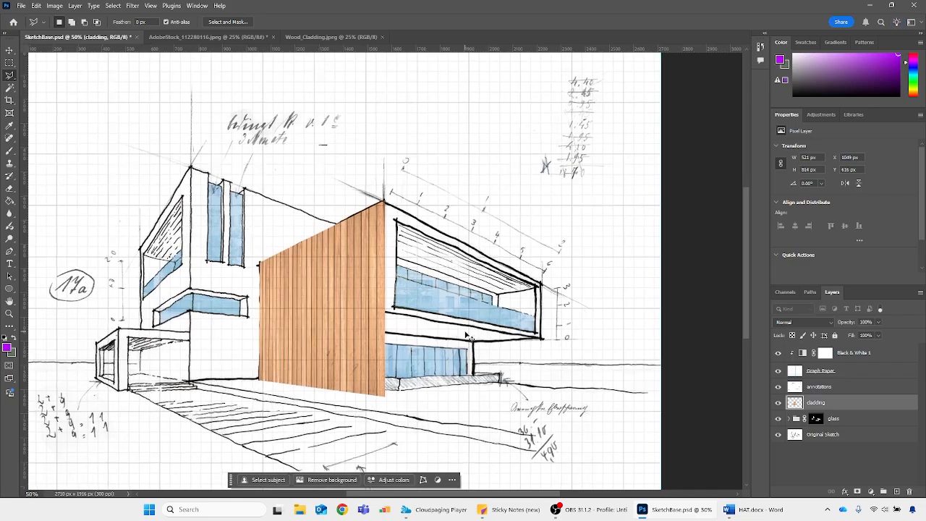
scroll(360, 462, down, 2)
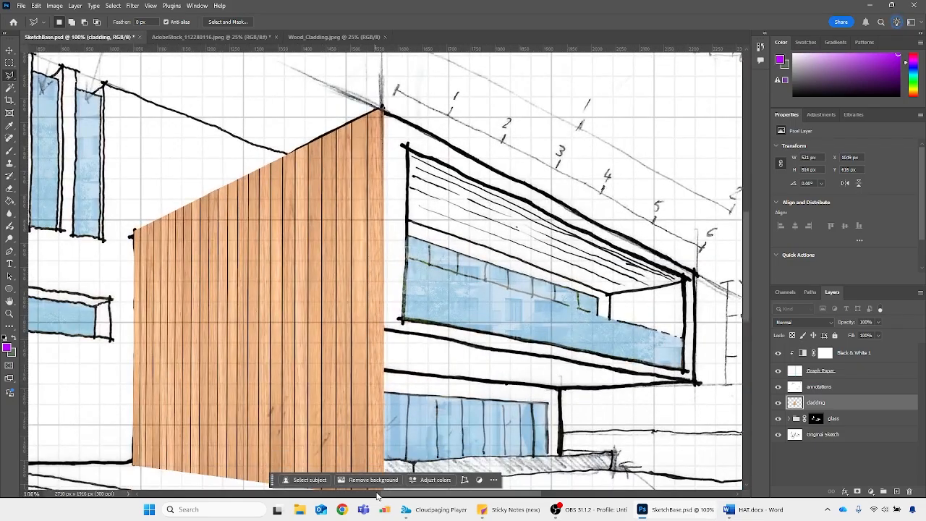
drag(387, 495, 347, 494)
scroll(463, 434, down, 2)
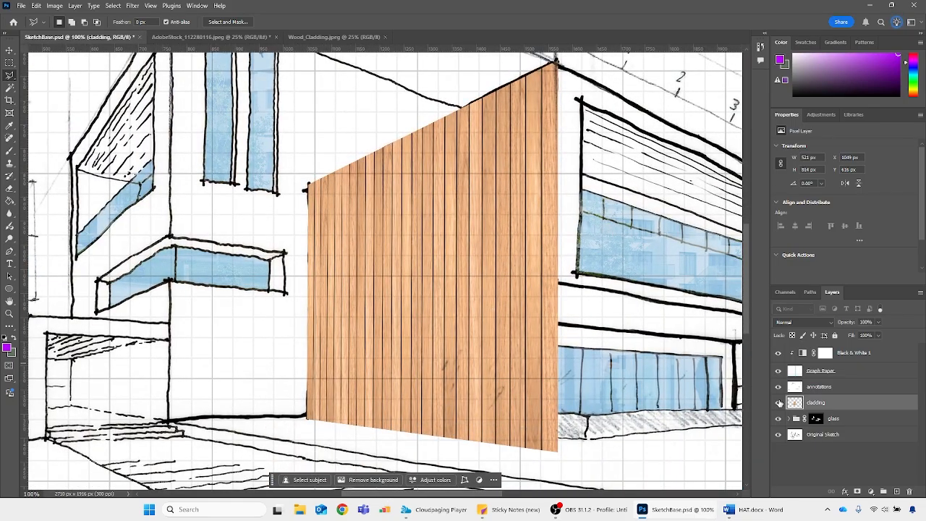
click(779, 402)
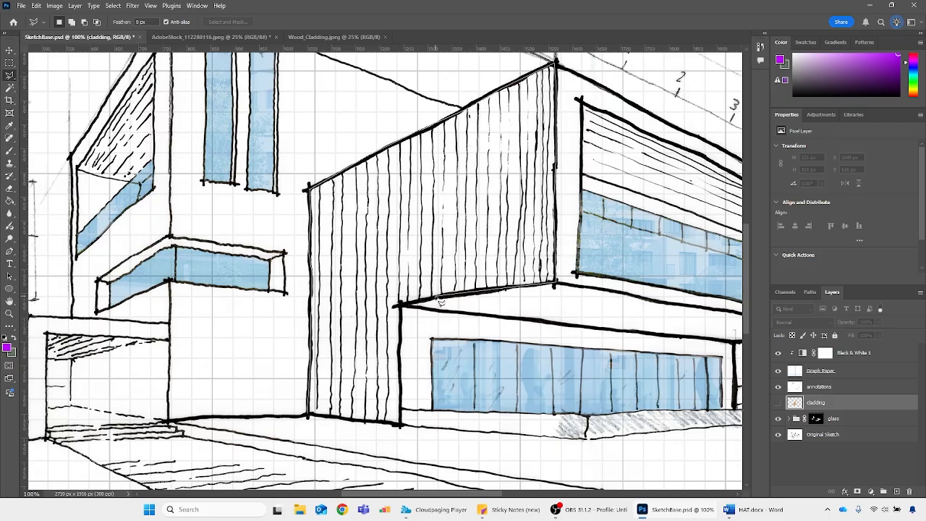
click(401, 305)
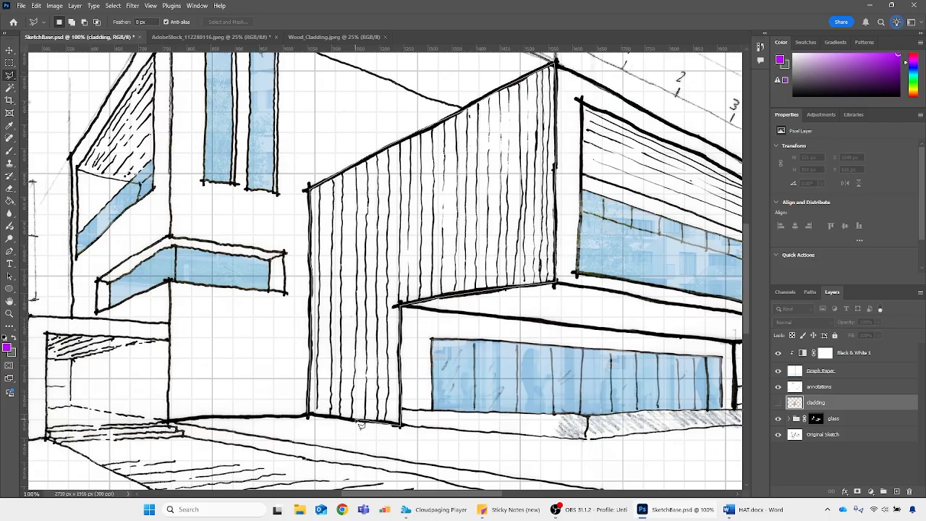
double_click(401, 425)
Show the cladding layer and add a layer mask from the wall selection
click(779, 402)
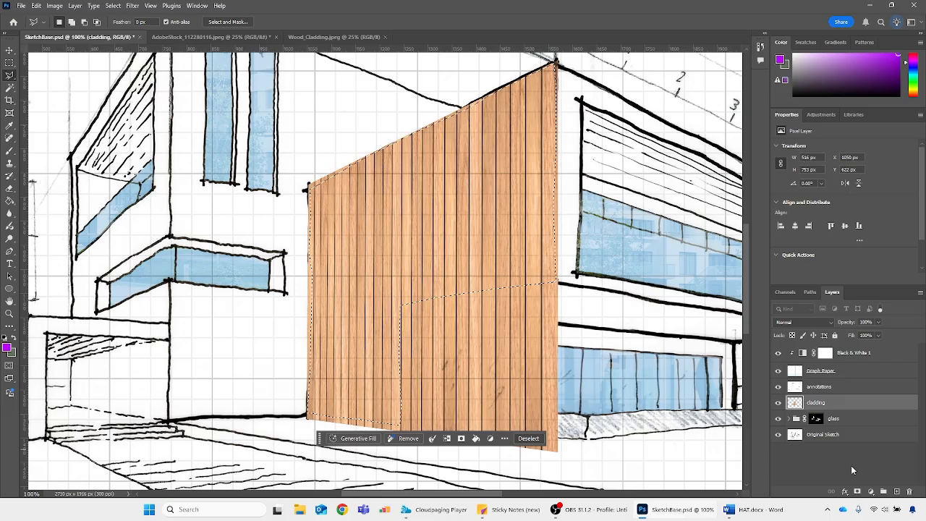
click(858, 492)
click(857, 492)
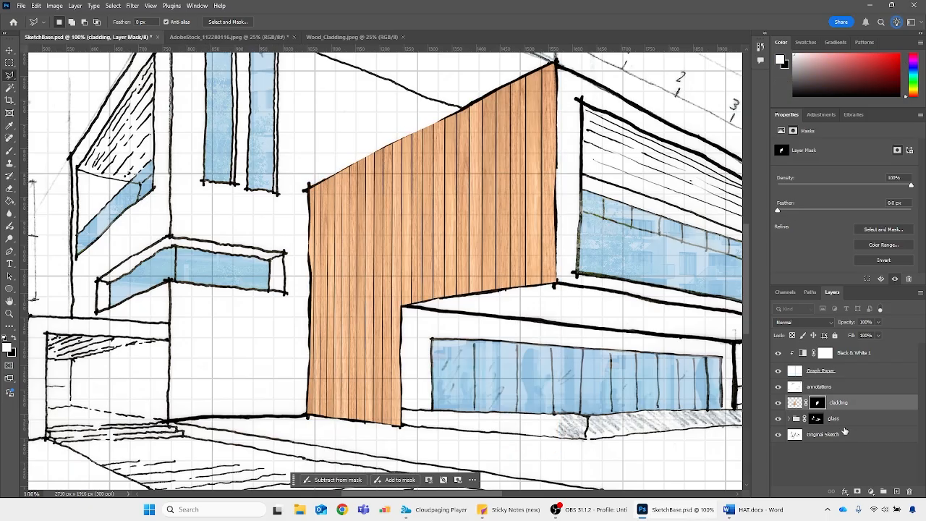
Set the cladding layer's blend mode to Multiply and its opacity to 50%
click(794, 403)
click(803, 322)
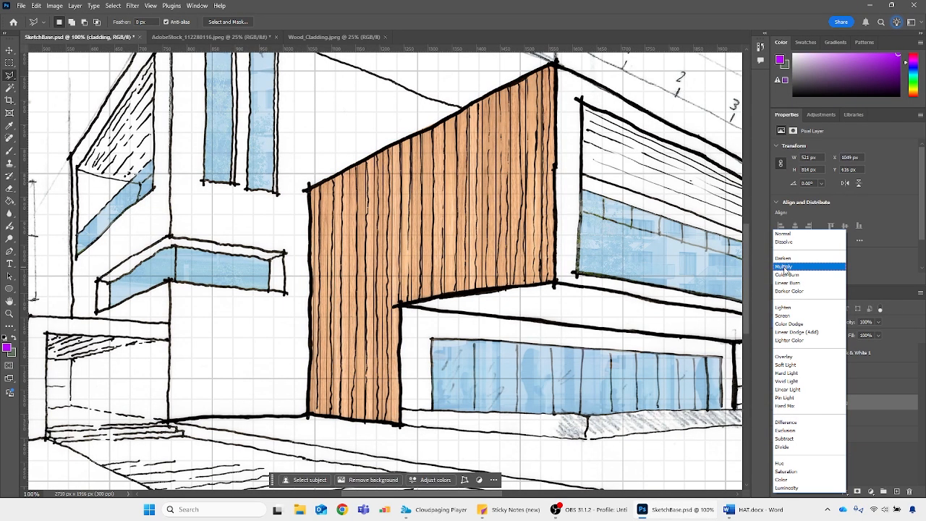
click(785, 267)
key(ctrl+minus)
key(ctrl+minus)
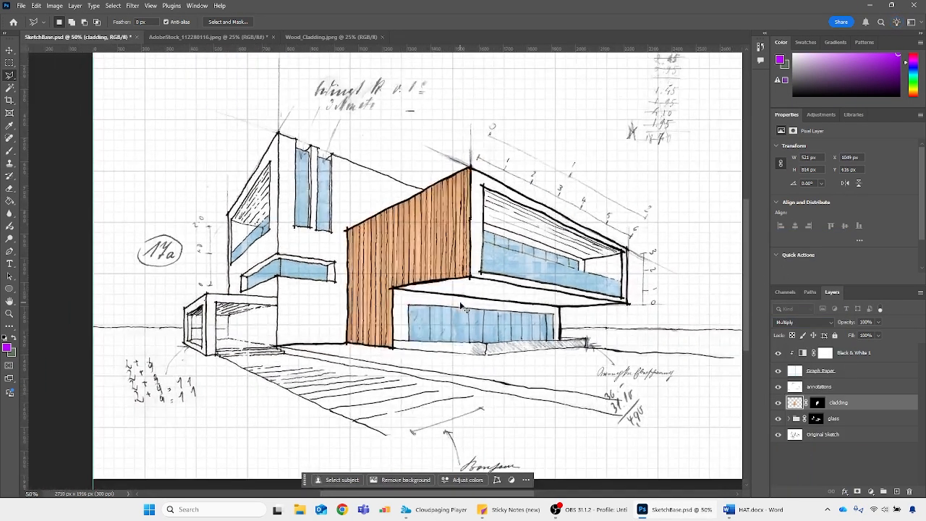
click(865, 323)
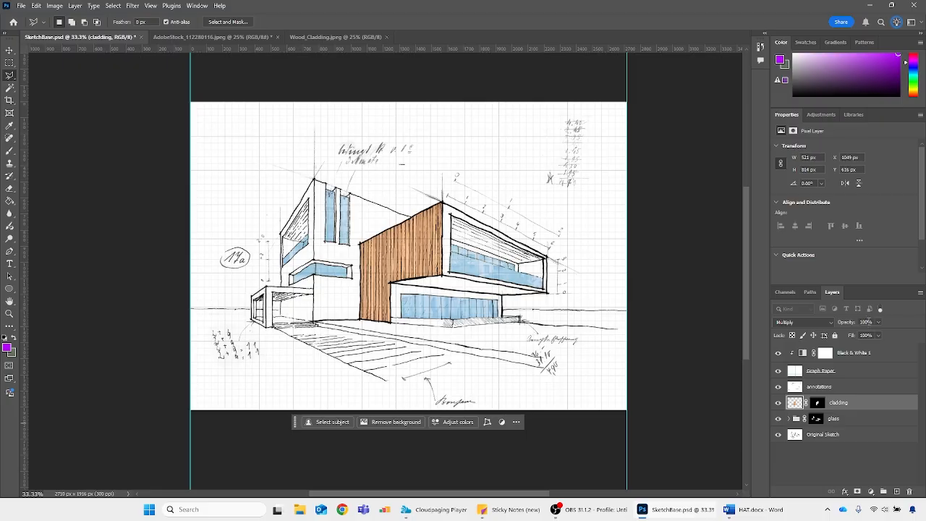
text(50)
key(Return)
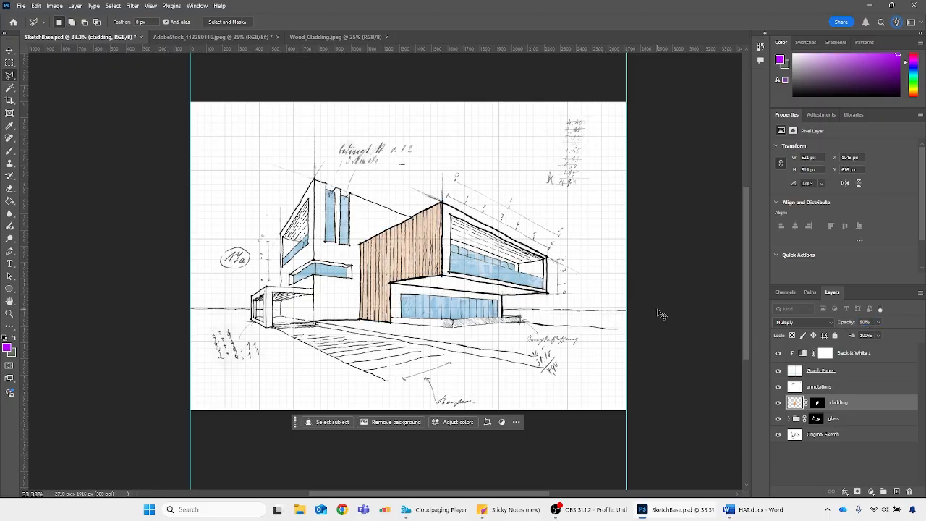
Expand the glass group and toggle the Background copy 2 reflection to examine its effect on the upper window's linework
key(ctrl+plus)
key(ctrl+plus)
key(ctrl+plus)
drag(467, 493, 515, 493)
click(791, 419)
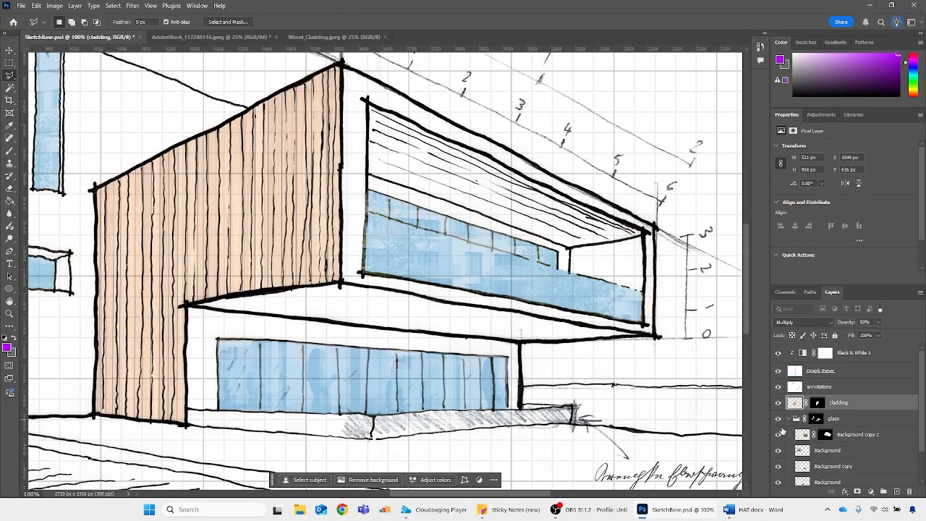
scroll(779, 438, down, 2)
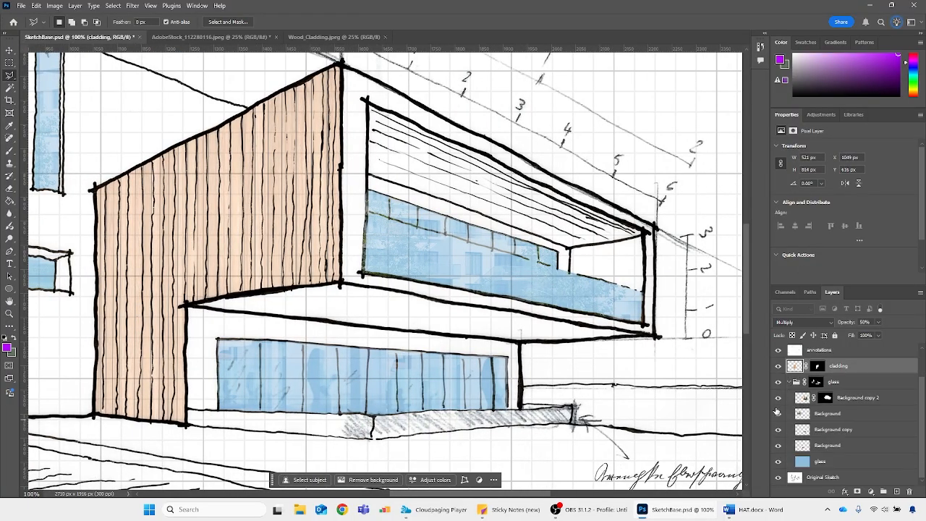
click(779, 404)
click(779, 397)
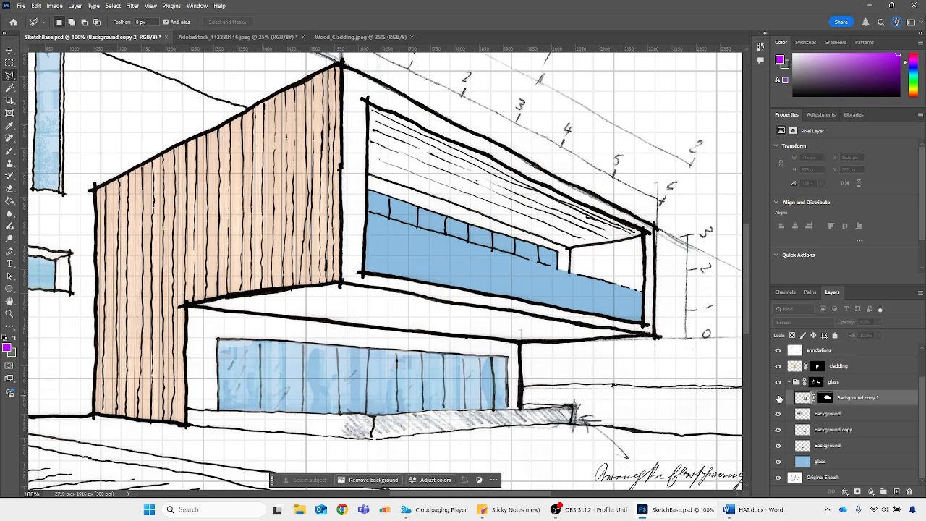
click(779, 397)
click(778, 397)
key(ctrl+plus)
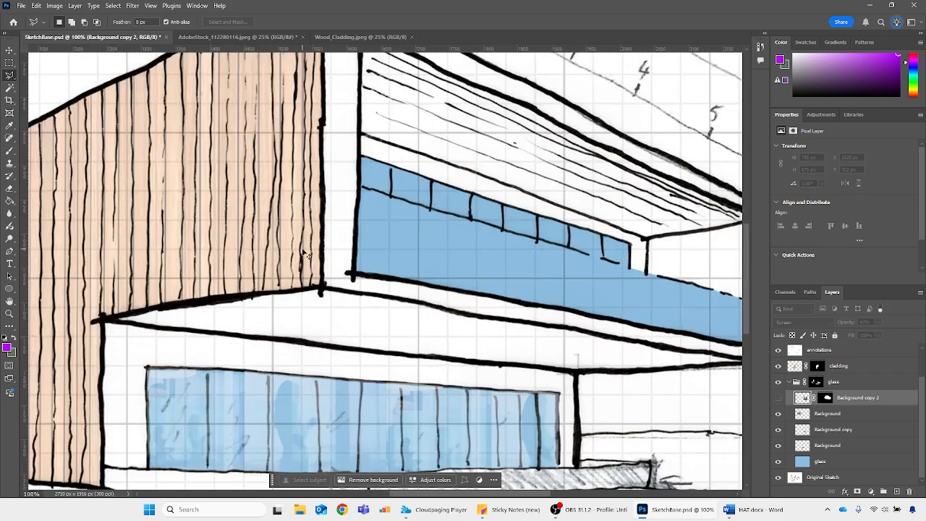
click(779, 401)
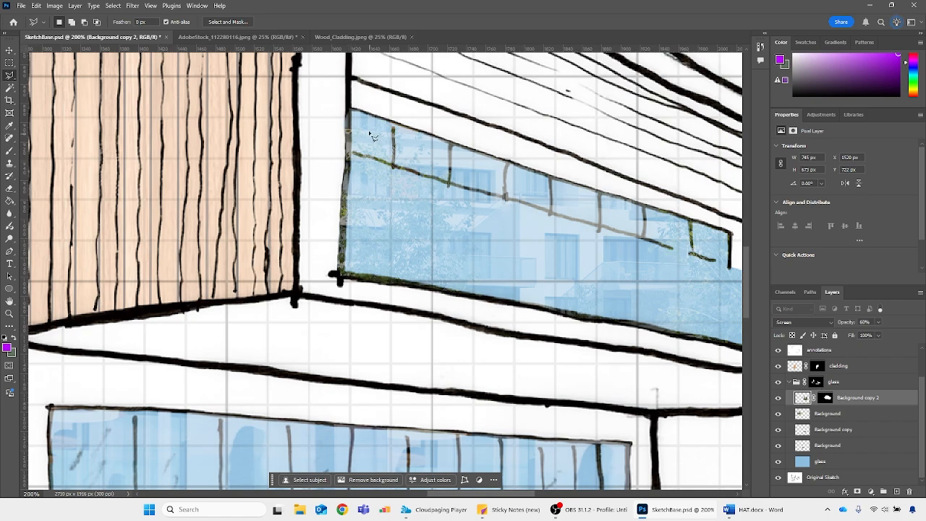
Magic Wand the upper window's linework on the Original Sketch layer, delete it from the Background copy 2 mask, and deselect
click(794, 478)
key(w)
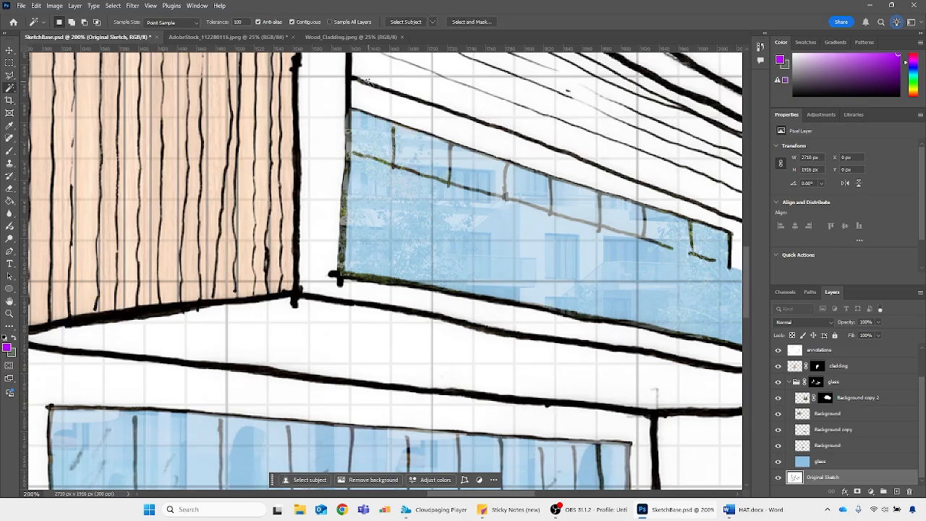
click(348, 95)
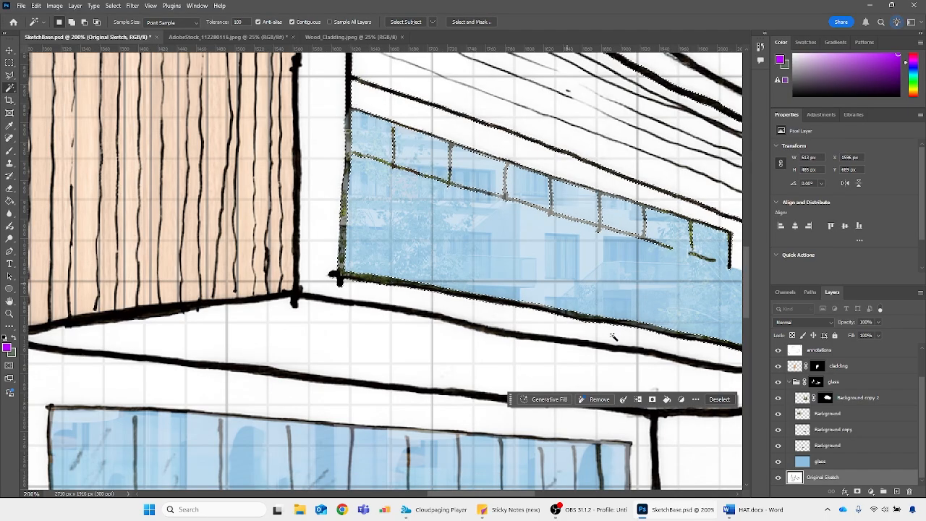
click(821, 399)
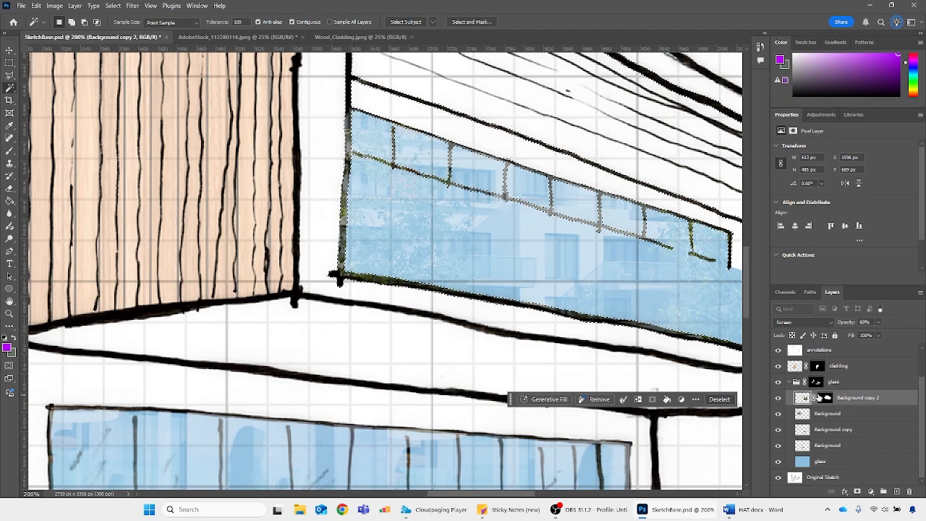
click(820, 398)
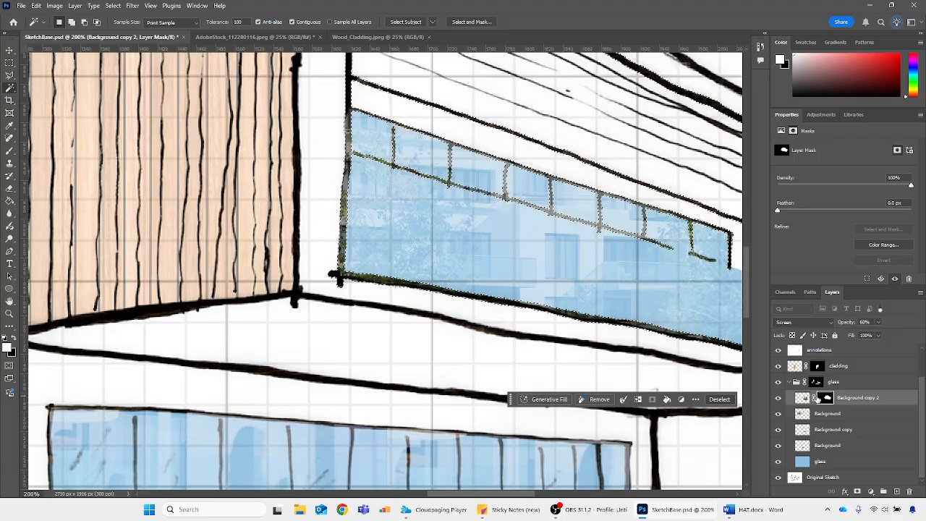
key(Delete)
key(ctrl+d)
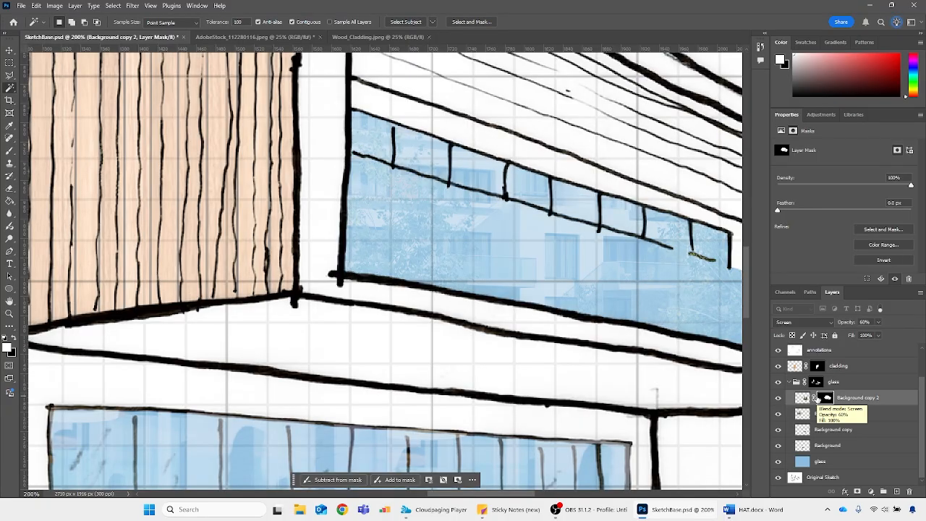
Open Concrete_Precast.jpeg and close the Wood_Cladding.jpeg document
key(ctrl+minus)
key(ctrl+minus)
key(ctrl+minus)
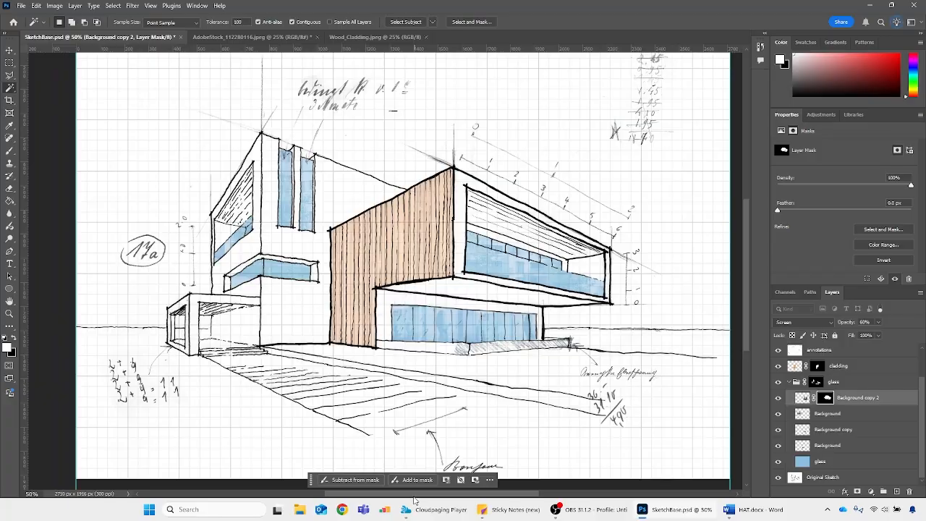
key(ctrl+minus)
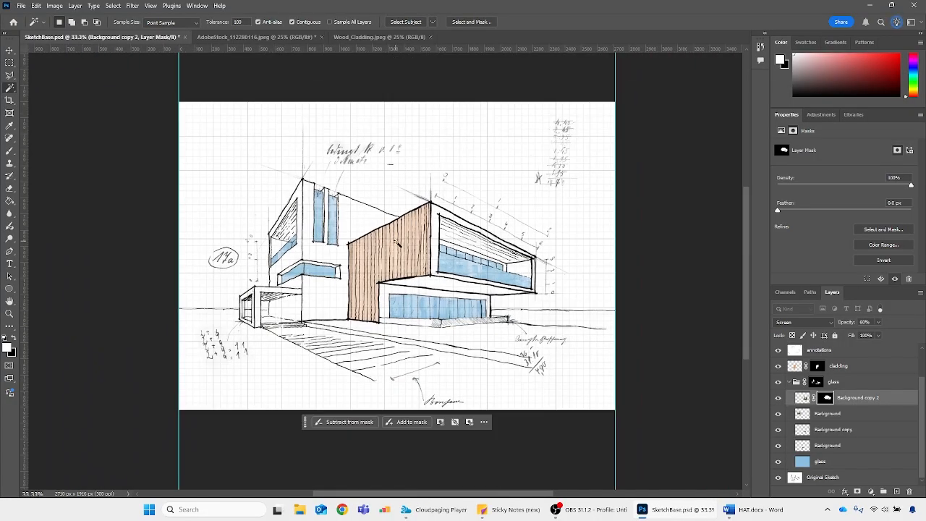
scroll(397, 244, up, 1)
click(21, 5)
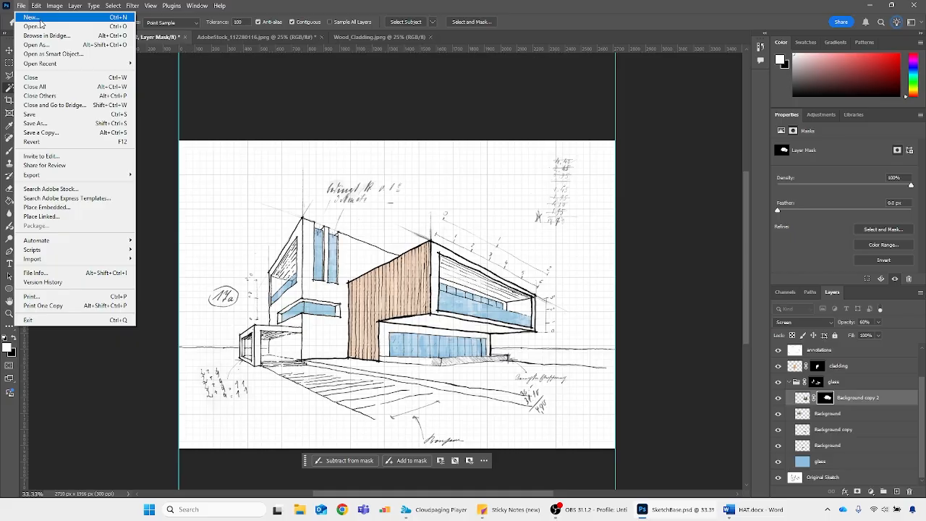
click(38, 27)
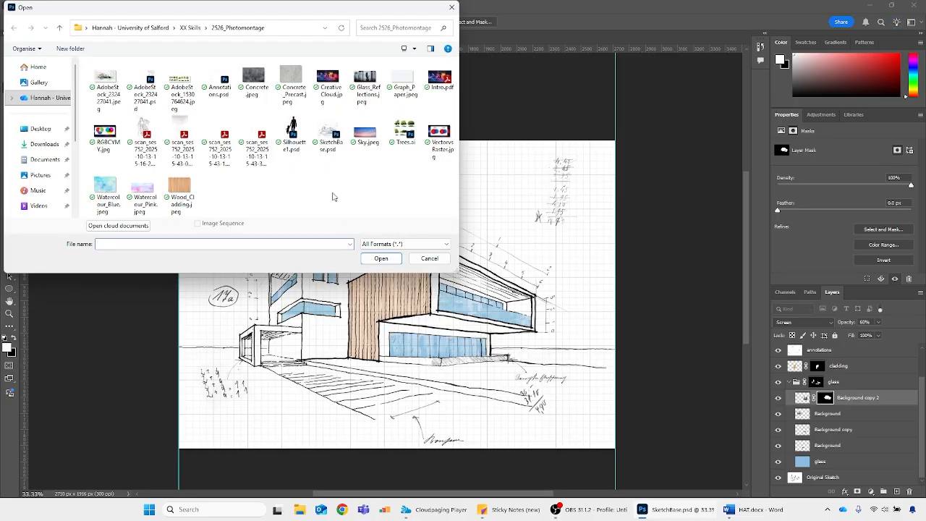
double_click(304, 81)
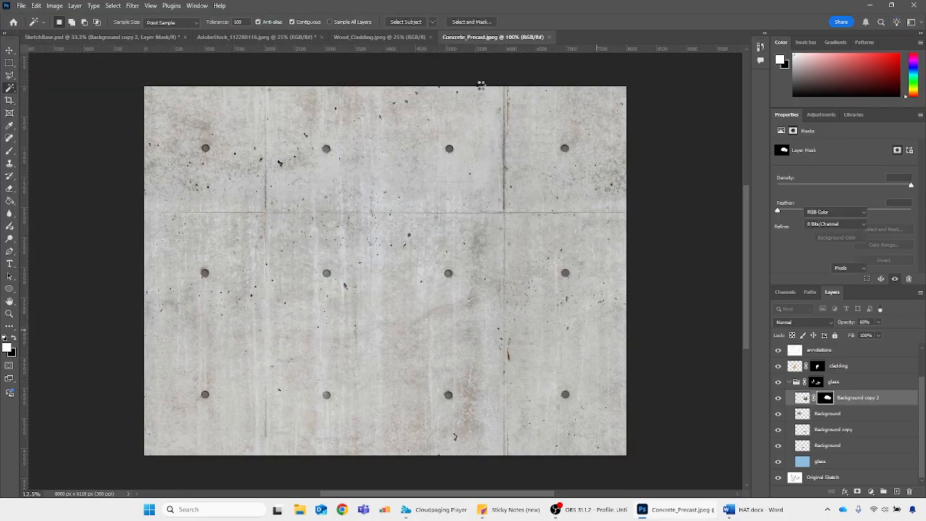
click(430, 37)
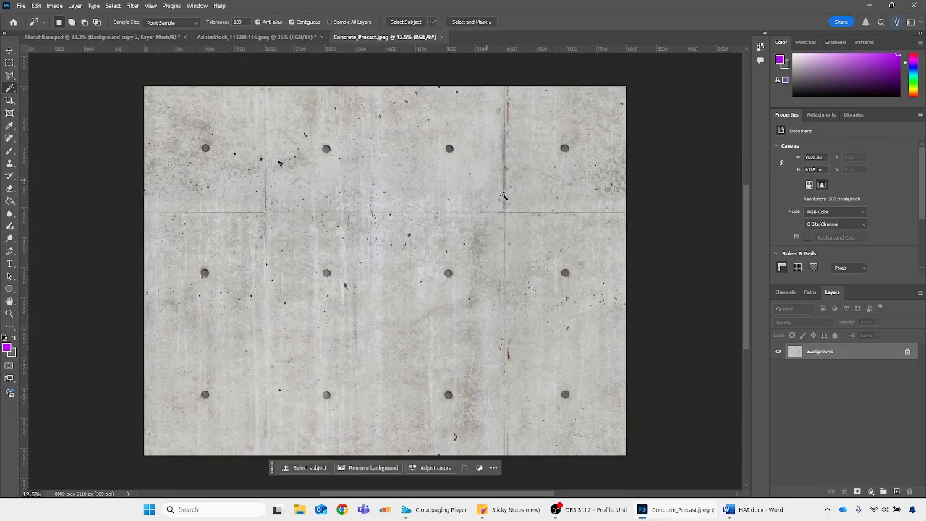
Duplicate the precast concrete image's Background layer into SketchBase.psd
right_click(886, 377)
click(865, 400)
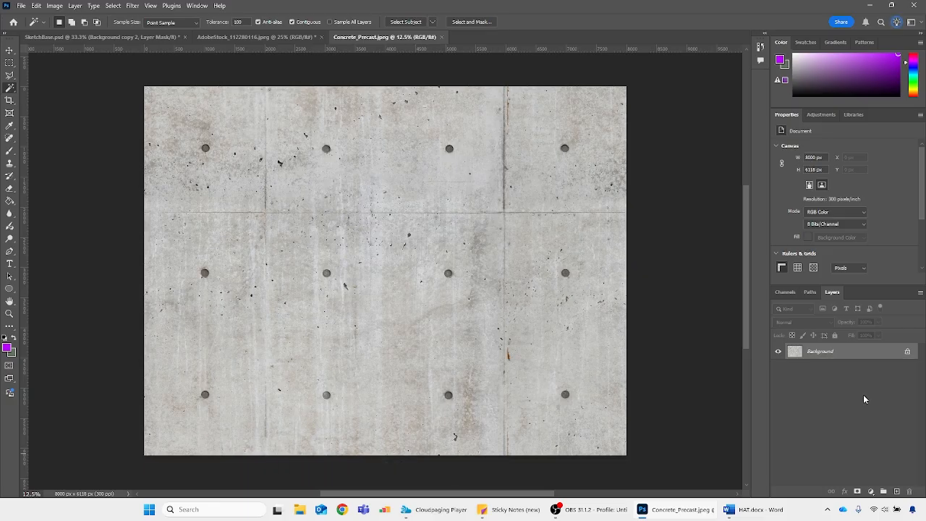
click(464, 178)
click(435, 188)
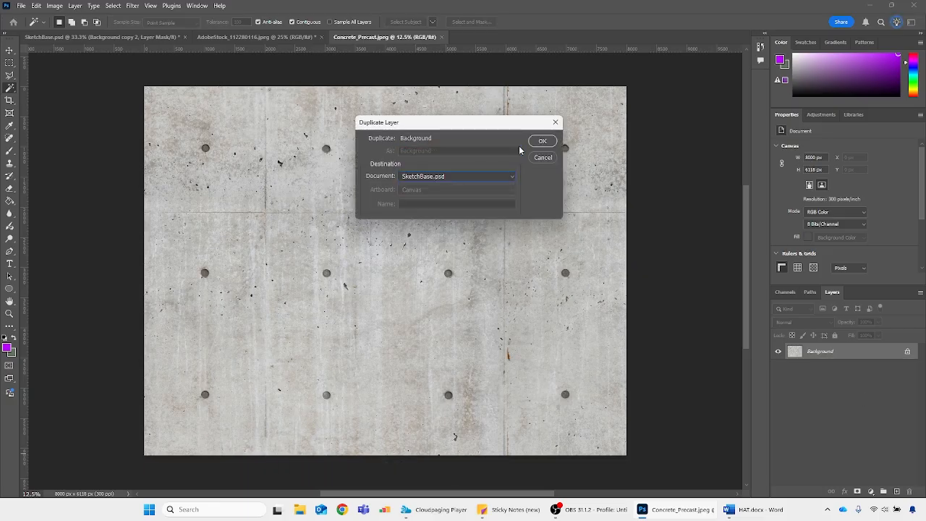
click(542, 141)
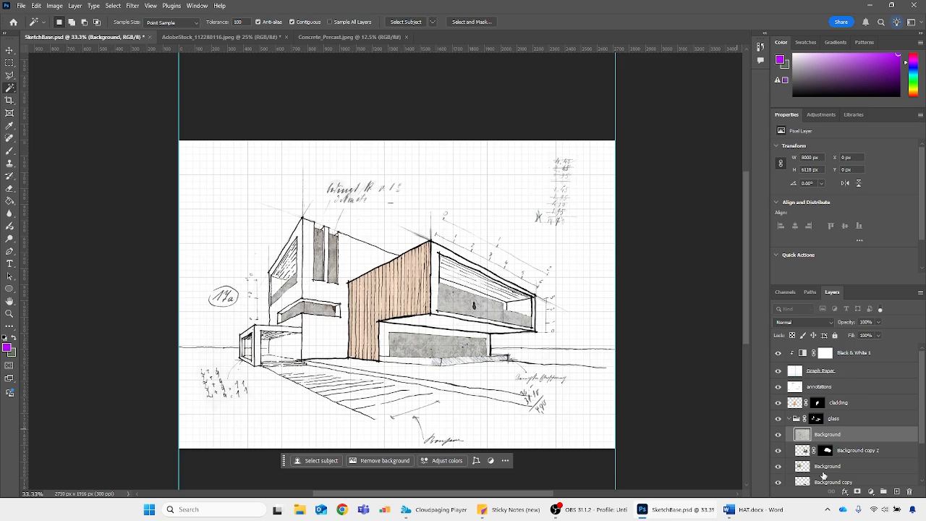
Move the concrete texture layer out of the glass group to just above it, collapse the group, and rename the layer "concrete"
drag(802, 428, 797, 426)
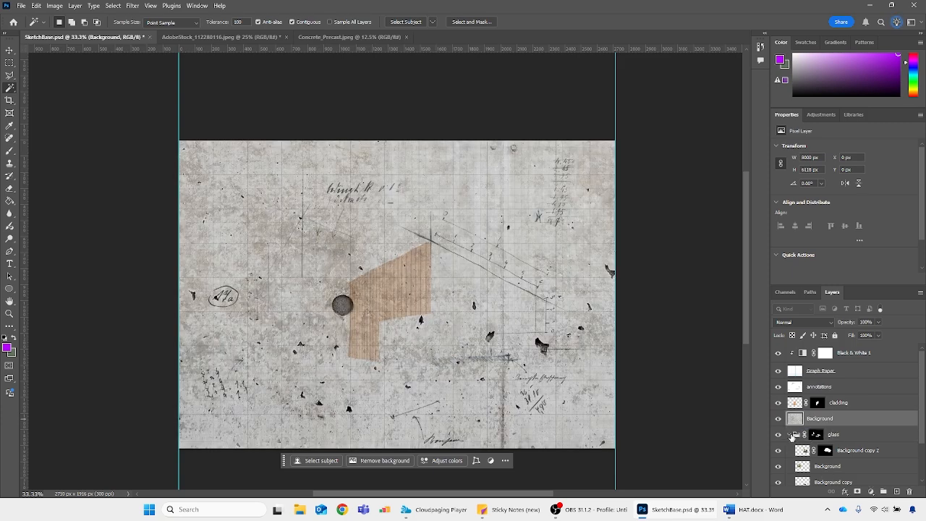
click(790, 434)
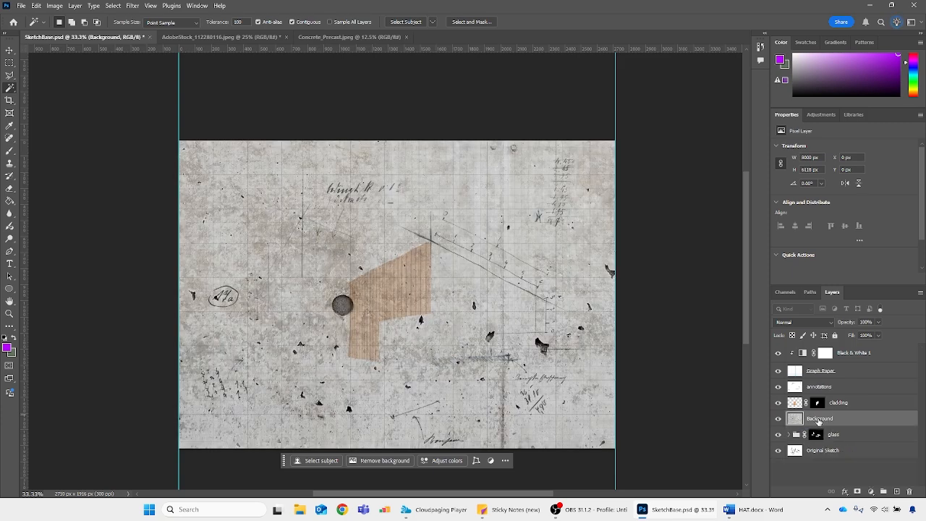
double_click(819, 419)
text(co)
key(Return)
Scale the concrete texture to about 12% and align its upper-left corner with the top corner of the tall block's front wall
key(ctrl+t)
drag(511, 283, 410, 207)
drag(699, 65, 697, 403)
drag(695, 427, 405, 169)
drag(416, 163, 339, 166)
key(ctrl+plus)
key(ctrl+plus)
scroll(304, 409, down, 3)
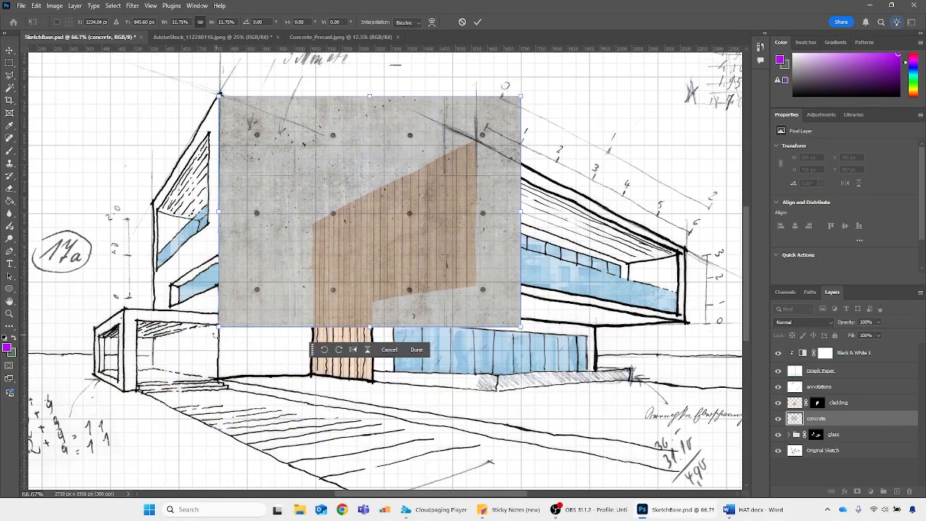
Distort the concrete texture's corners to match the tall wall's perspective, apply the transform, and nudge it up to meet the roofline
drag(217, 329, 217, 381)
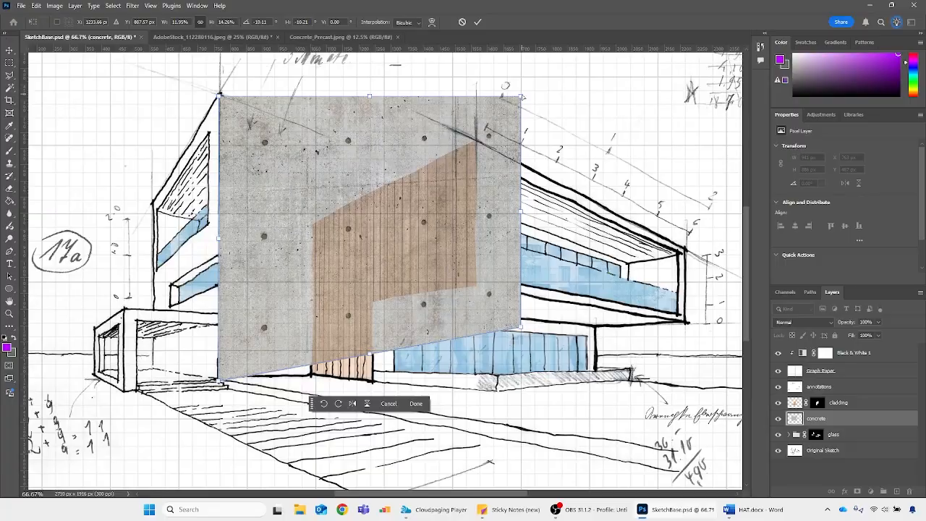
drag(521, 95, 503, 198)
drag(519, 327, 498, 375)
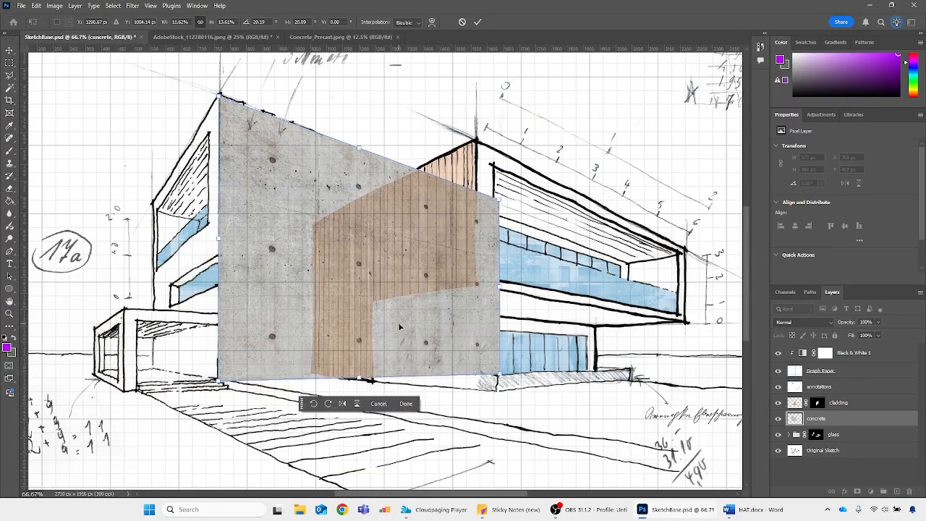
key(Return)
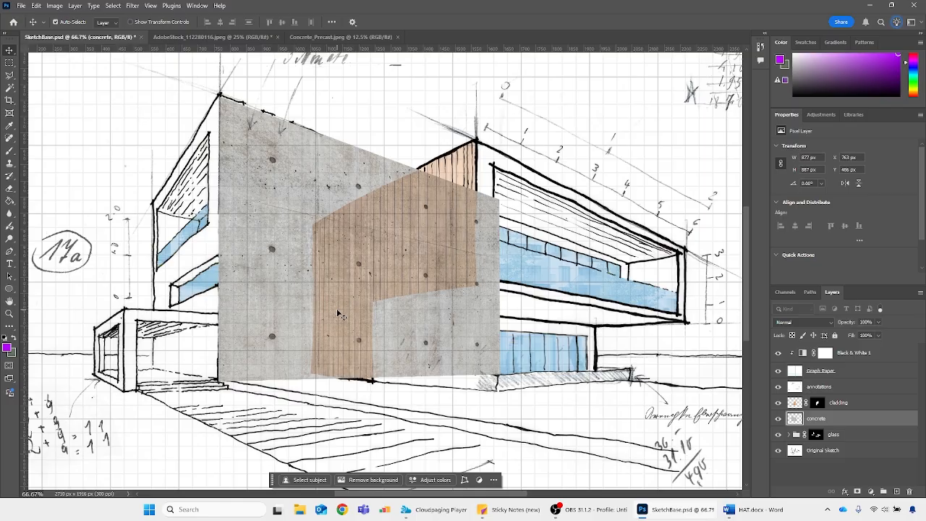
key(Up)
key(Up)
key(Up)
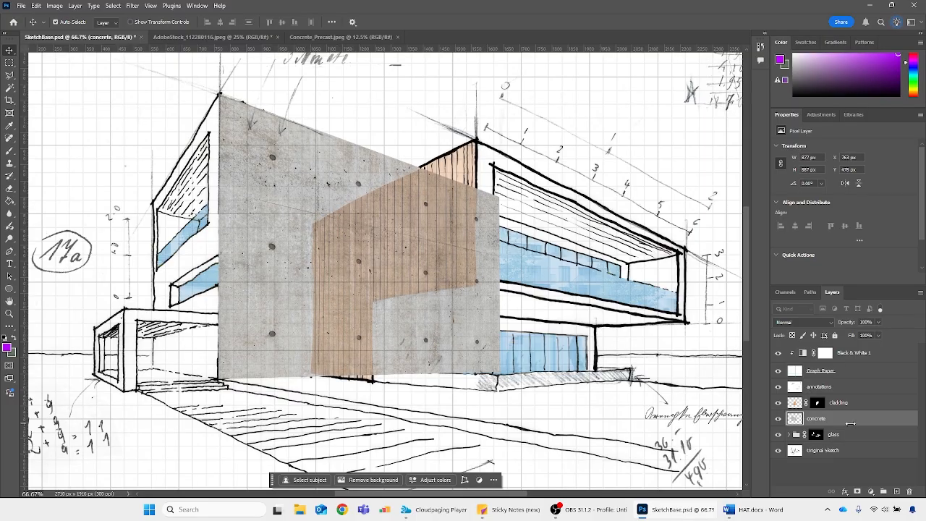
Hide the concrete layer and select the tall block's blank front wall on the Original Sketch layer with the Magic Wand
click(778, 419)
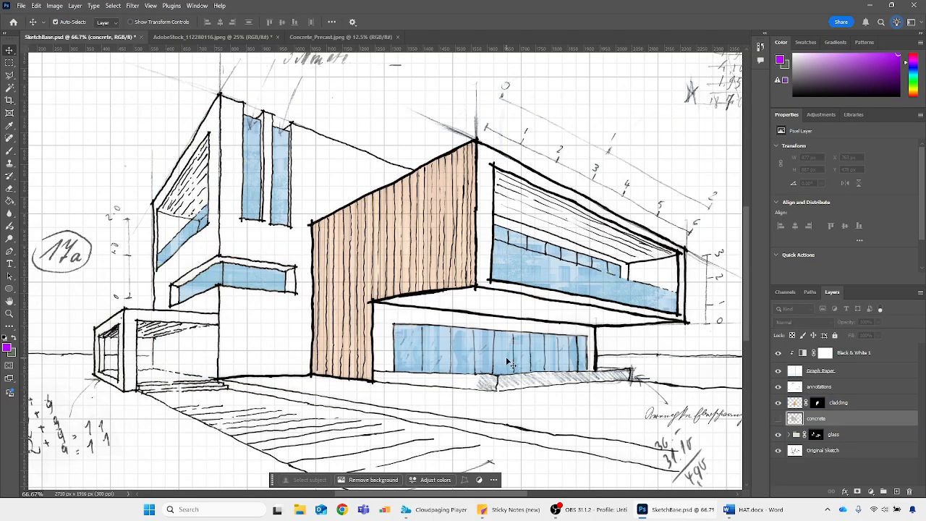
click(821, 450)
key(w)
click(310, 307)
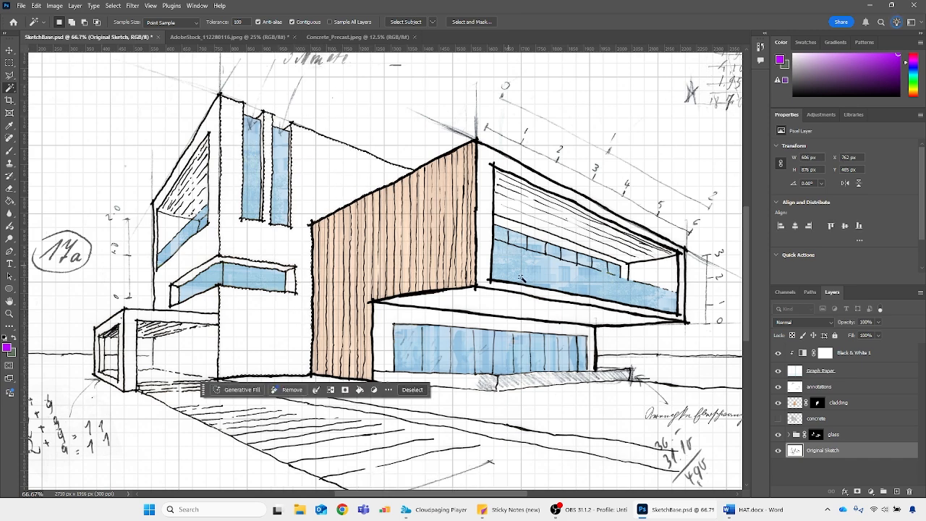
Show the concrete layer and add a layer mask from the wall selection
click(778, 418)
click(825, 418)
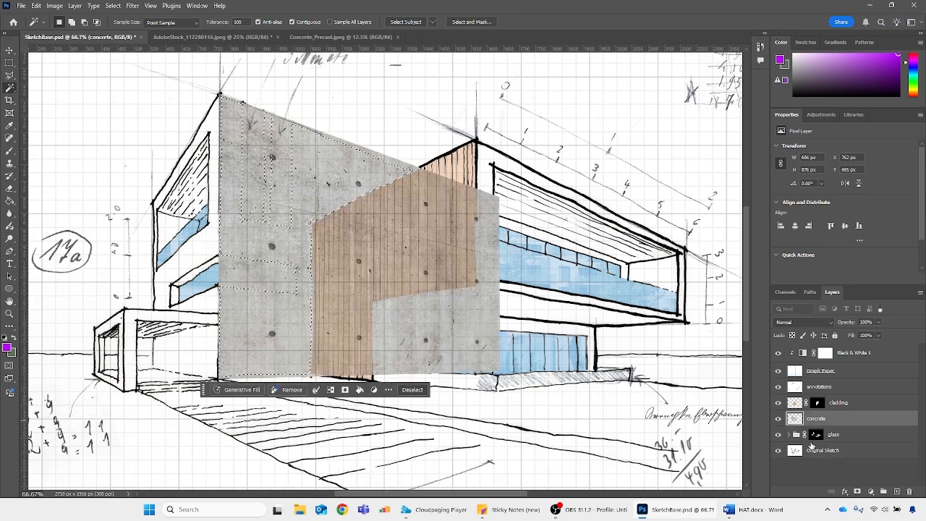
click(857, 492)
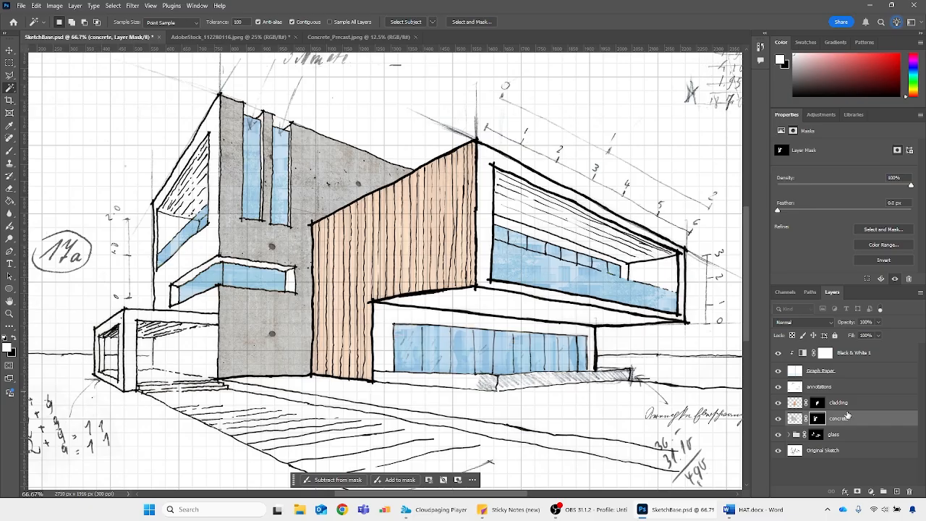
Set the concrete layer's blend mode to Multiply and its opacity to 50%
click(817, 322)
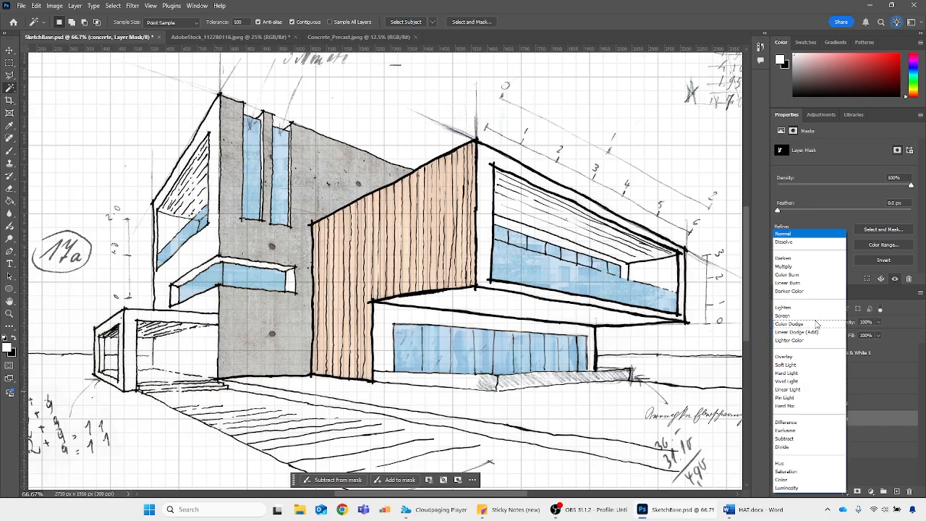
click(796, 273)
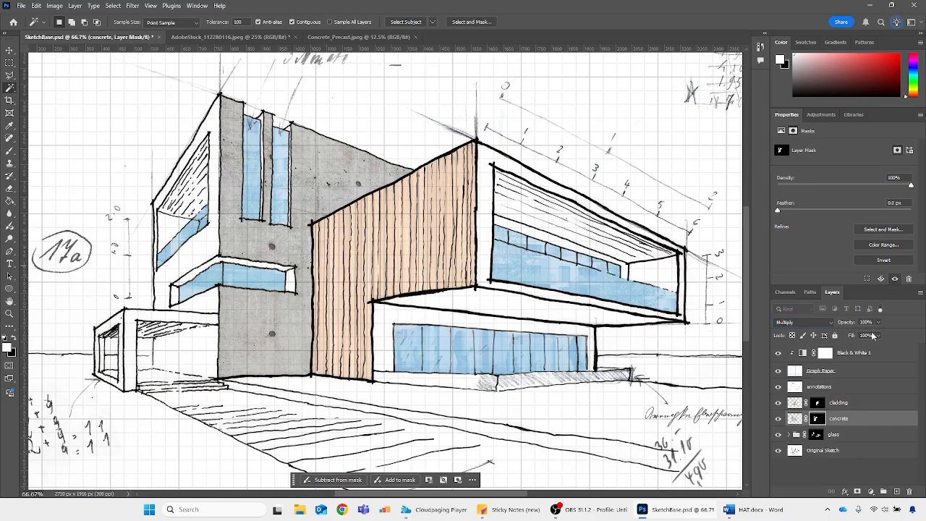
text(50)
key(Return)
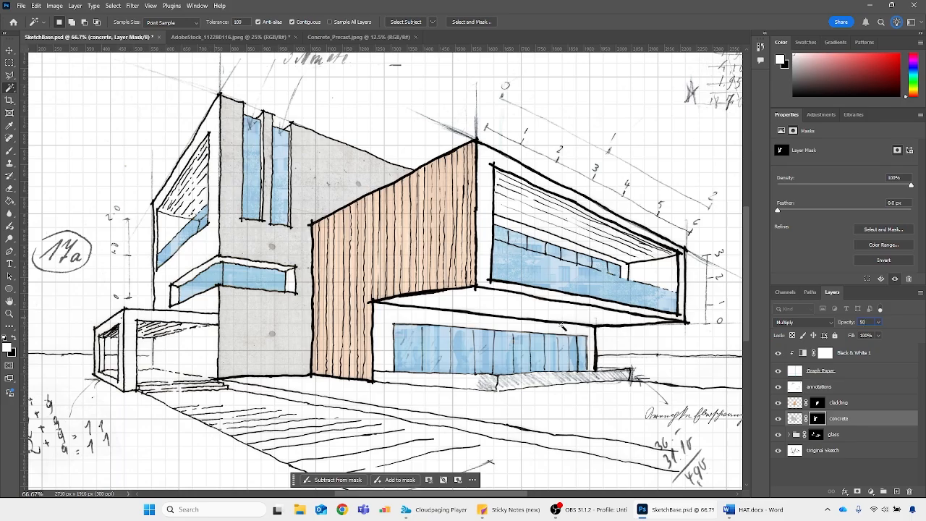
Lower the concrete layer's opacity to 30% and target its image thumbnail instead of the mask
key(ctrl+minus)
key(ctrl+minus)
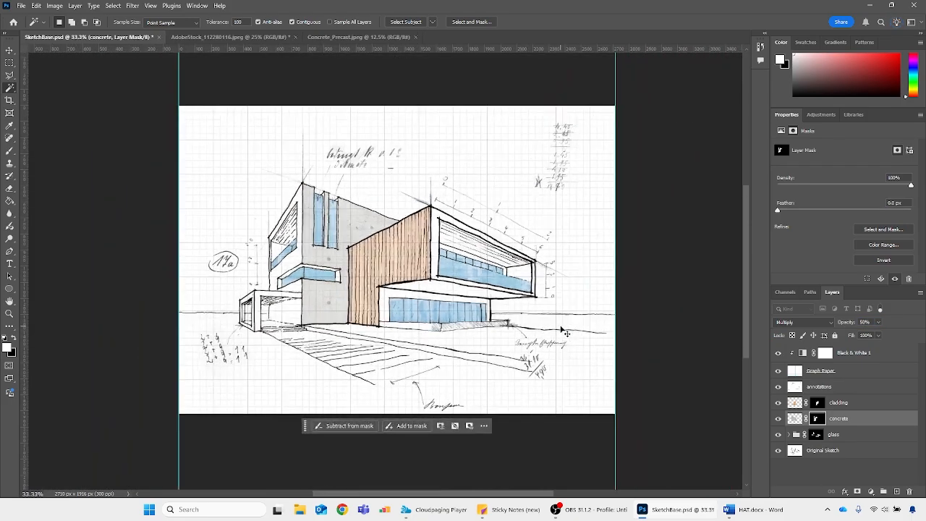
click(868, 322)
text(30)
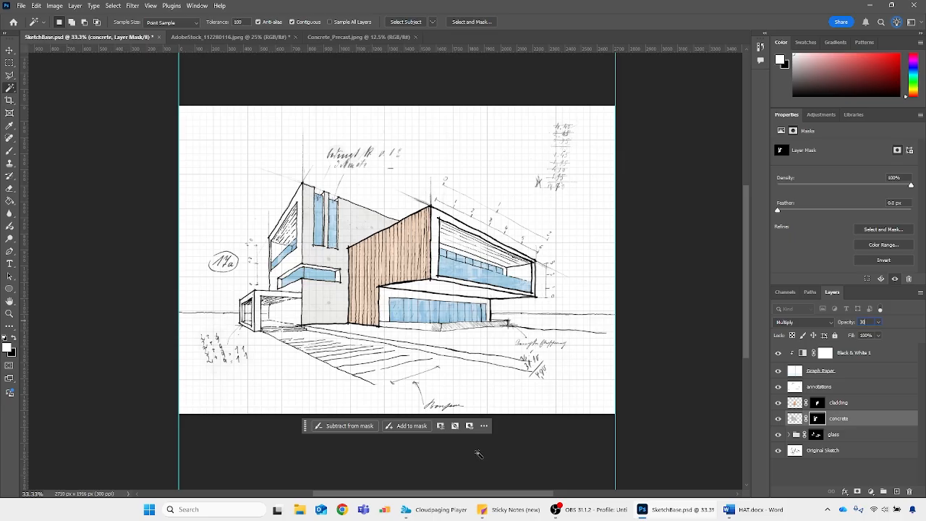
click(795, 419)
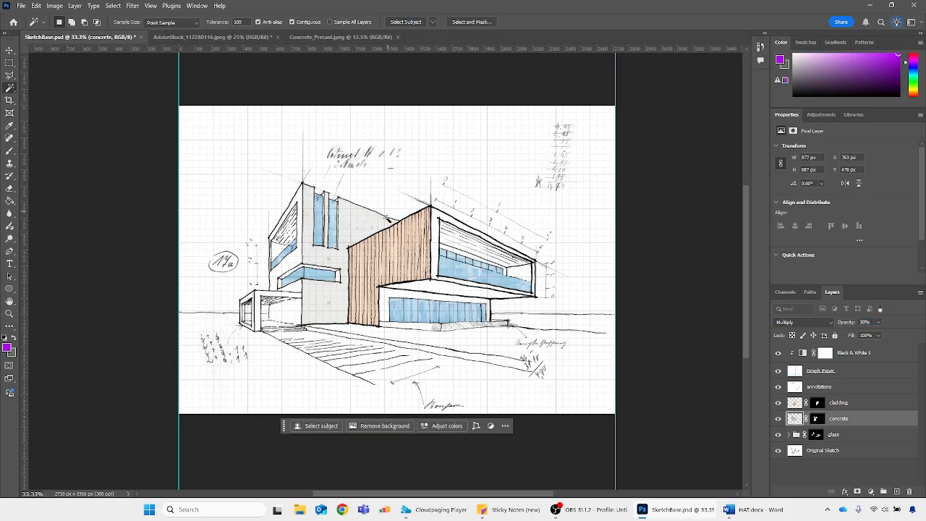
Select the ground-floor window's outline and vertical mullion lines on the Original Sketch layer with the Magic Wand, adding each line to the selection
scroll(416, 303, up, 1)
key(ctrl+plus)
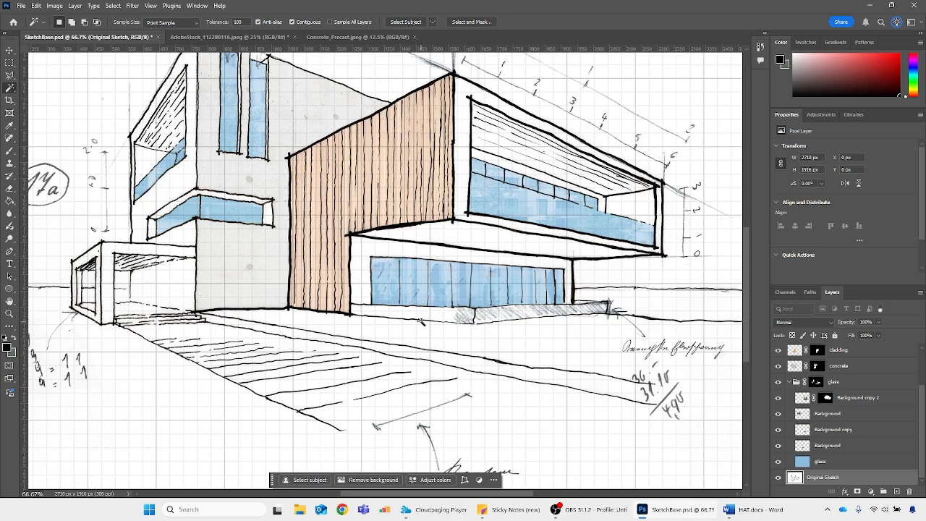
key(ctrl+plus)
key(ctrl+plus)
key(ctrl+plus)
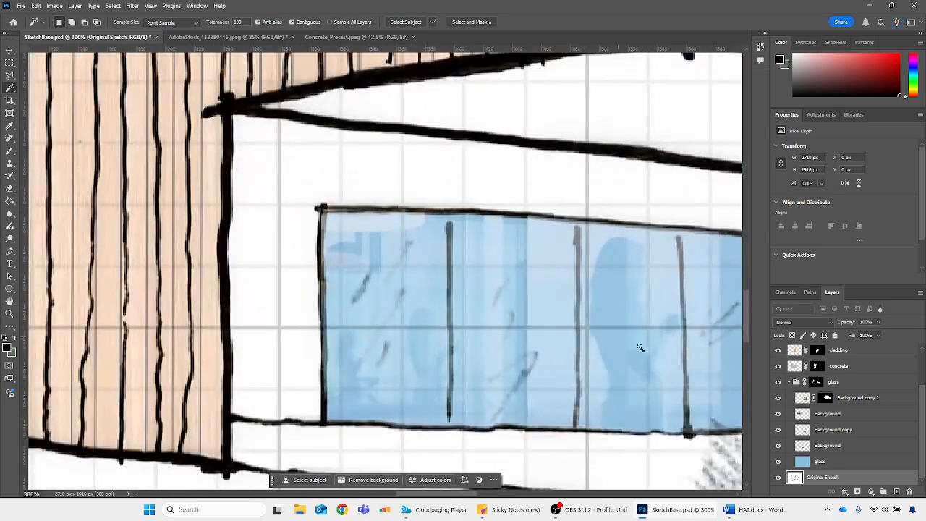
click(450, 255)
scroll(249, 226, right, 5)
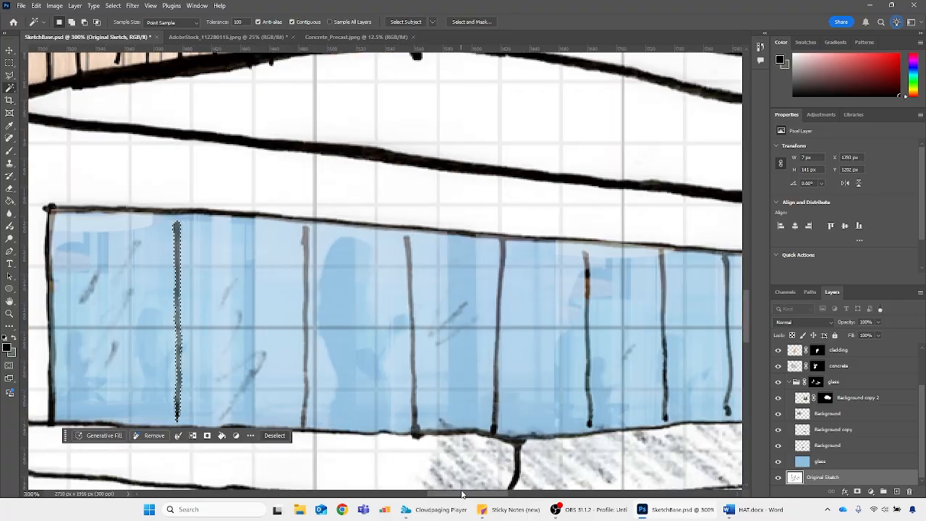
shift+click(240, 220)
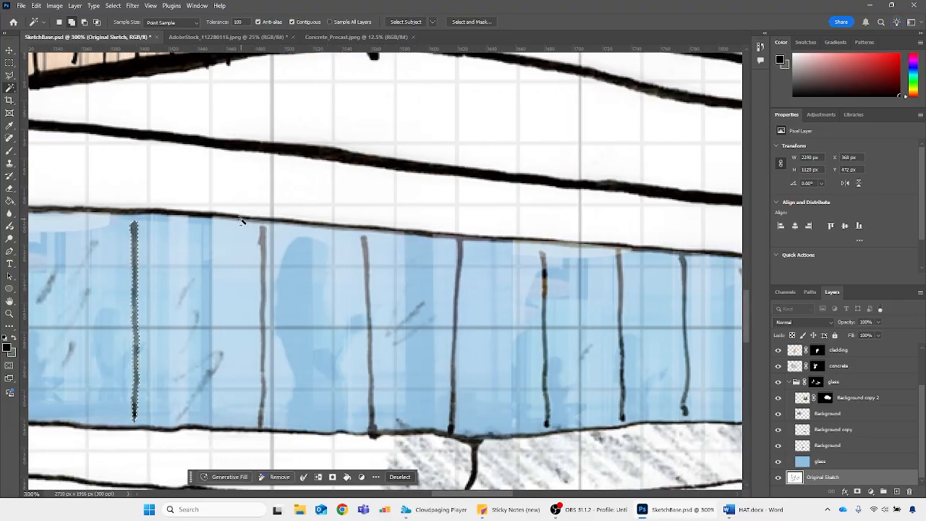
shift+click(264, 251)
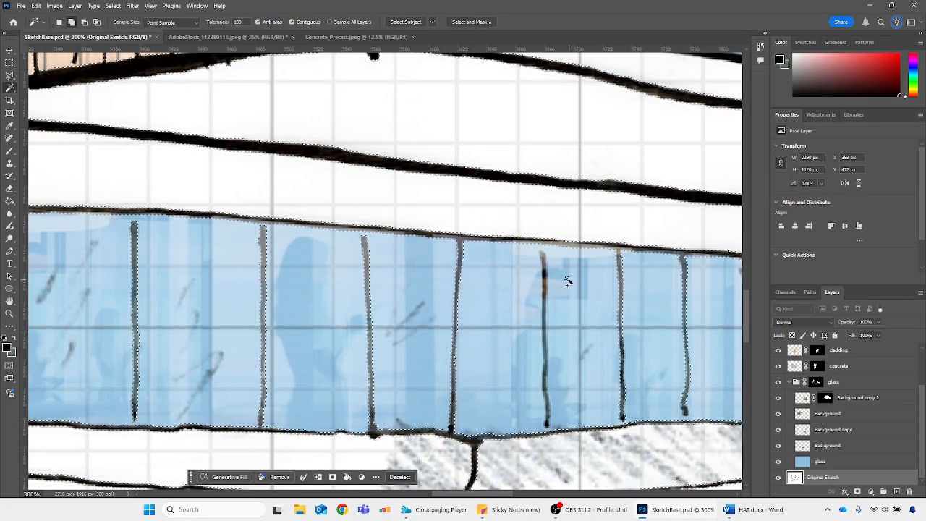
shift+click(545, 271)
drag(459, 499, 502, 499)
shift+click(386, 274)
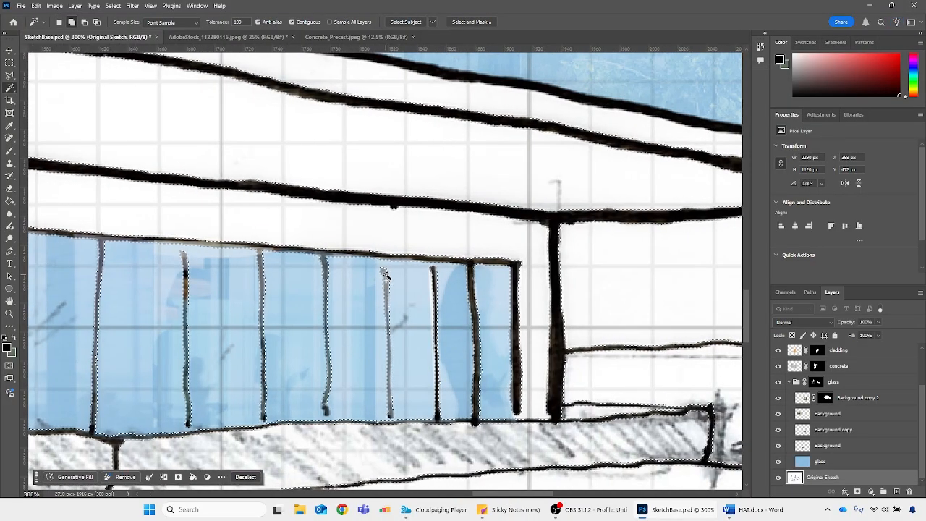
key(ctrl+minus)
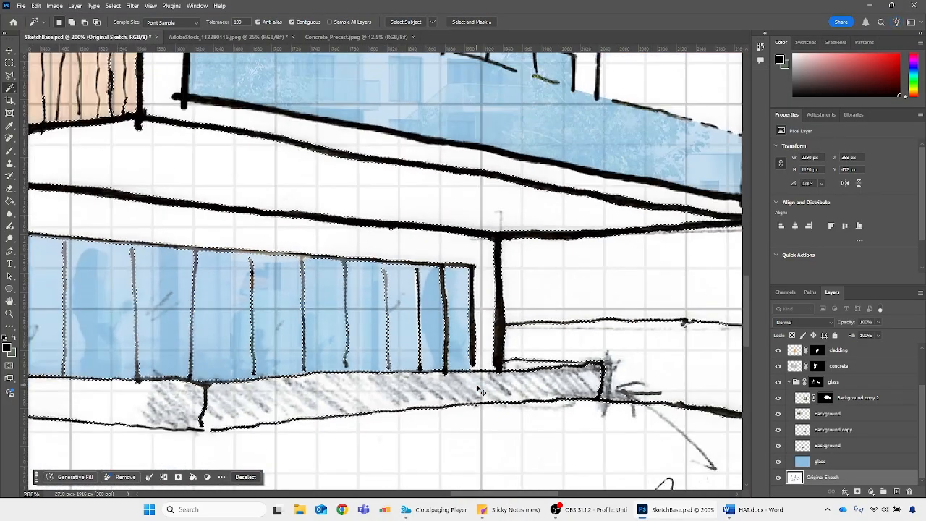
Mask out the selected window lines on the glass group's layer mask, clear the selection, and check the result across the whole sketch
click(817, 381)
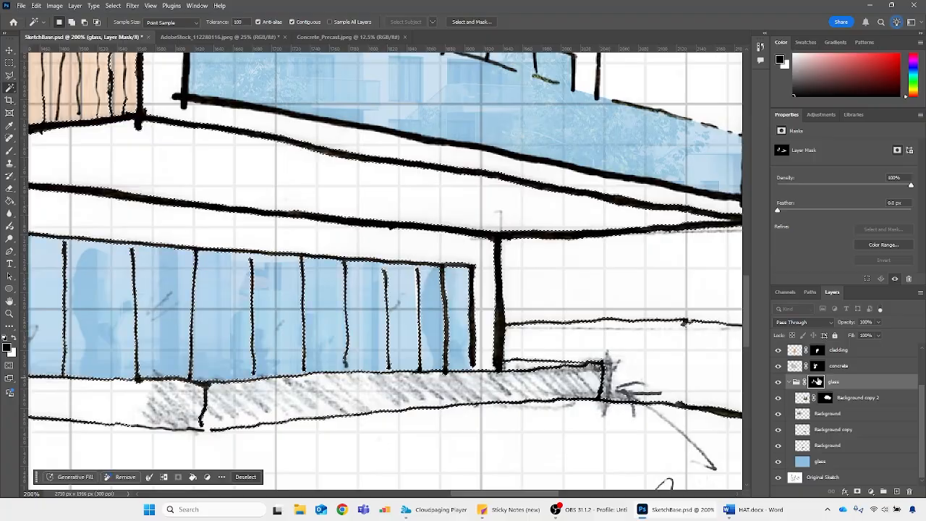
key(ctrl+d)
key(ctrl+plus)
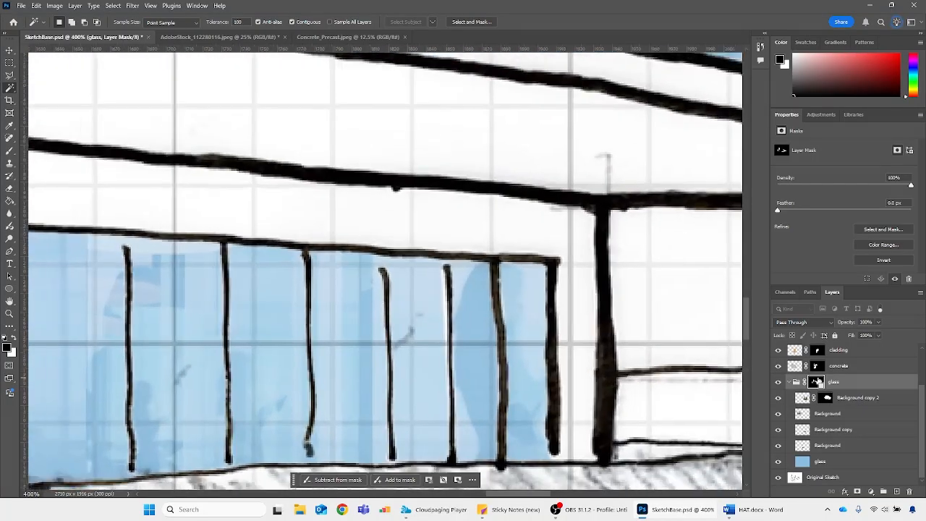
key(ctrl+minus)
key(ctrl+minus)
key(ctrl+minus)
key(ctrl+minus)
key(ctrl+minus)
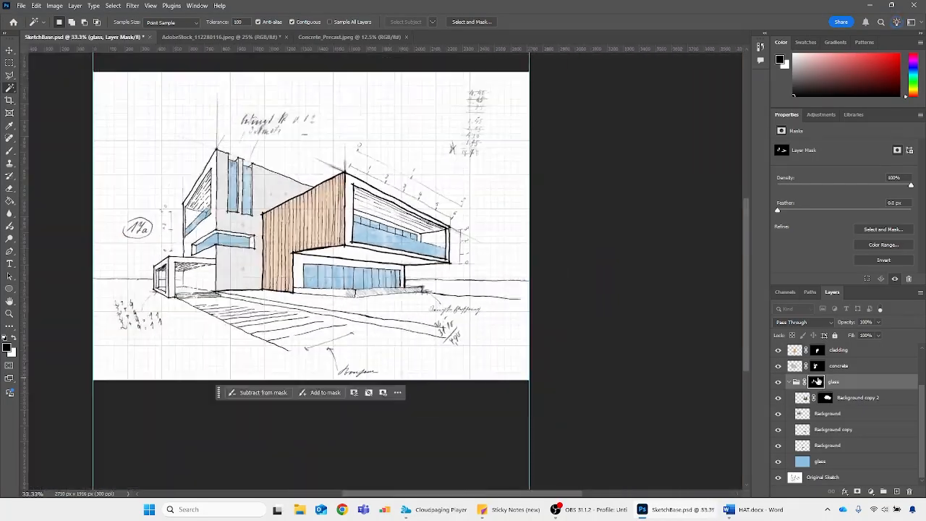
drag(534, 495, 489, 485)
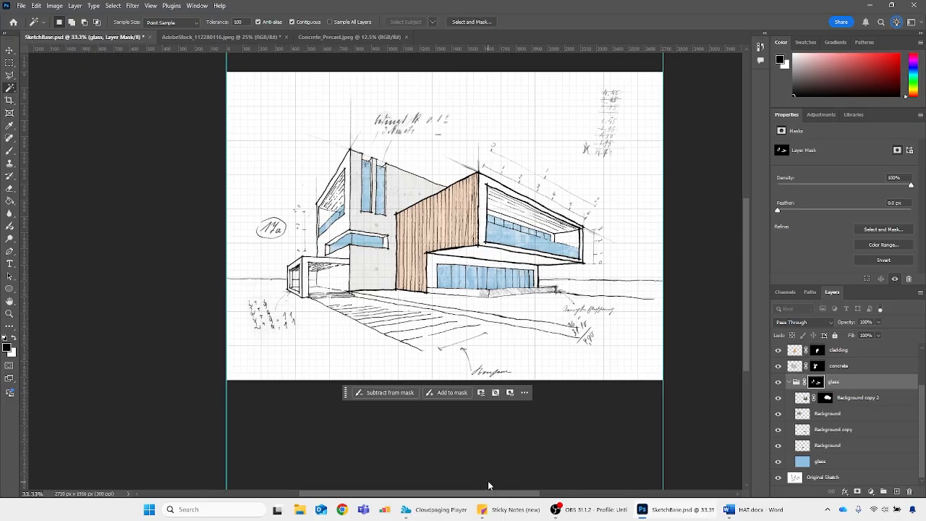
scroll(472, 449, up, 1)
scroll(384, 367, up, 2)
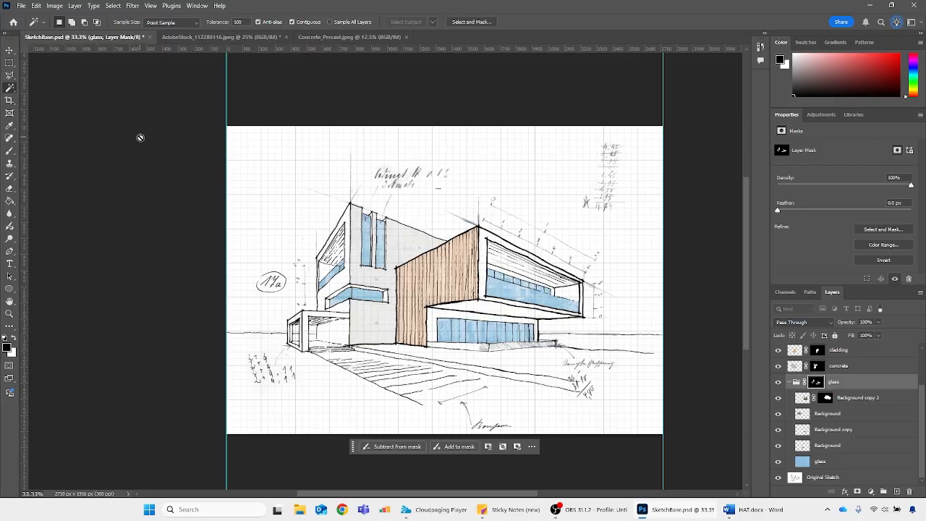
Open the image Watercolour_Blue.jpeg from the 2526_Photomontage folder
click(21, 5)
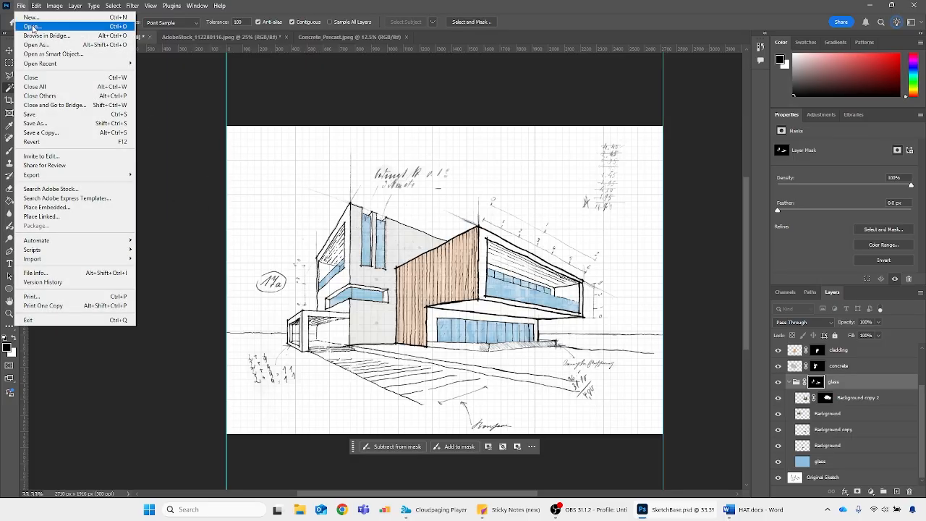
click(32, 26)
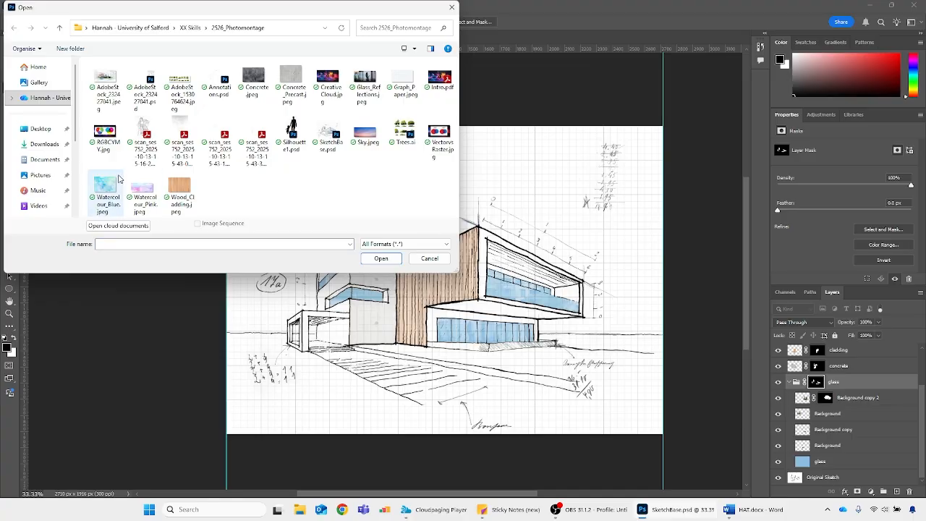
click(109, 190)
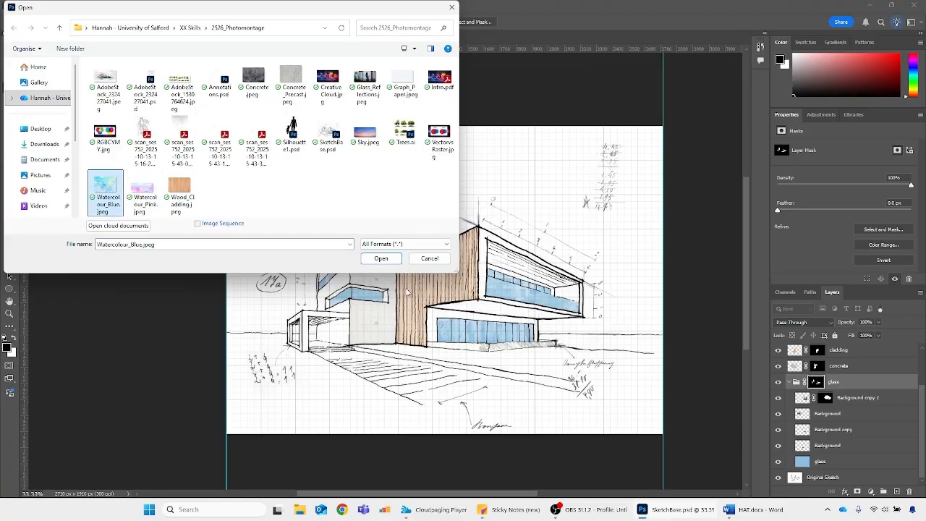
click(381, 259)
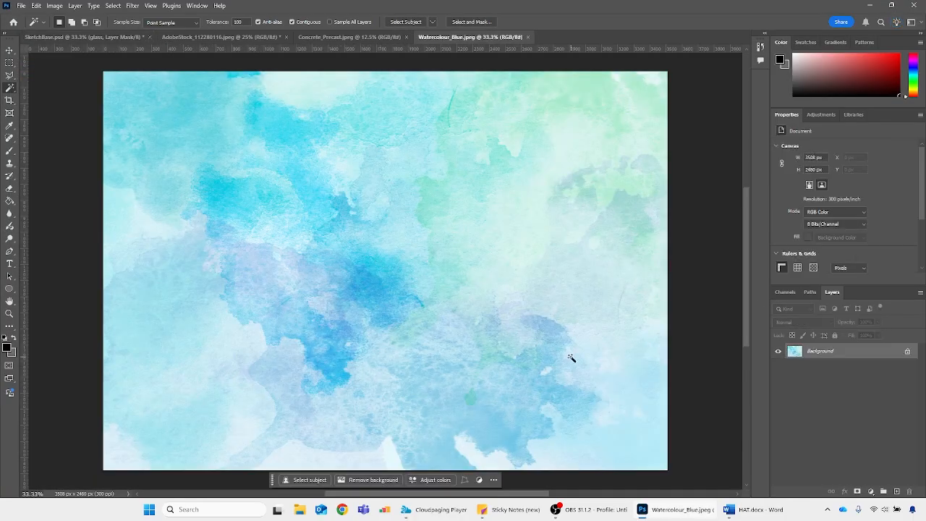
Duplicate the watercolour layer into SketchBase.psd, and close the watercolour and precast concrete image files
right_click(844, 351)
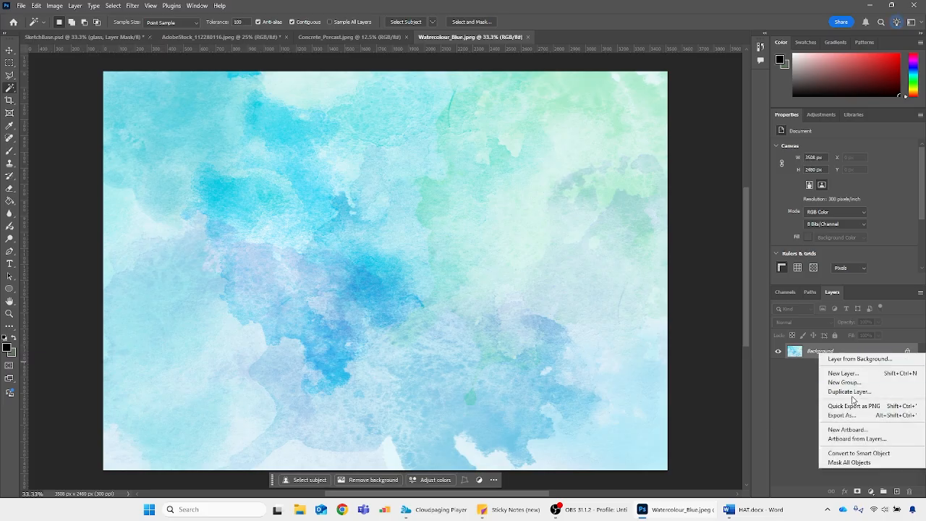
click(861, 396)
click(429, 175)
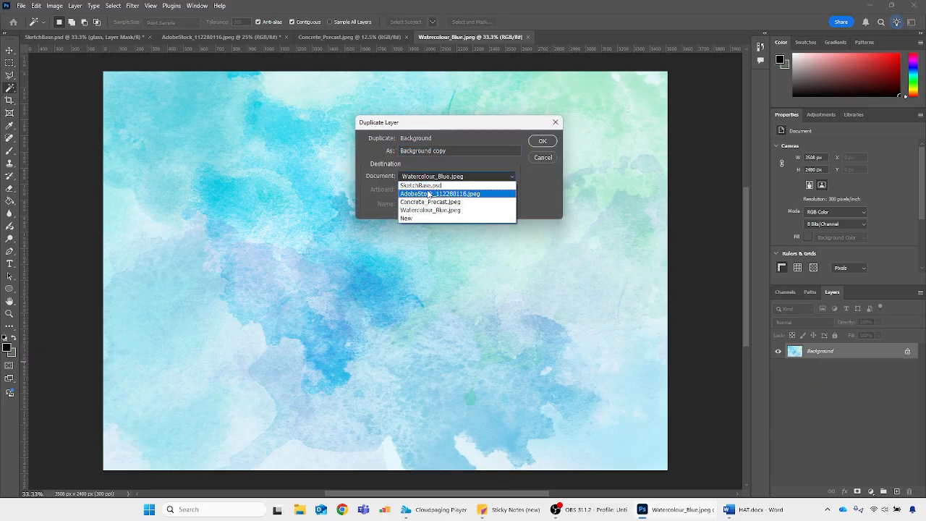
click(434, 181)
click(542, 141)
click(528, 37)
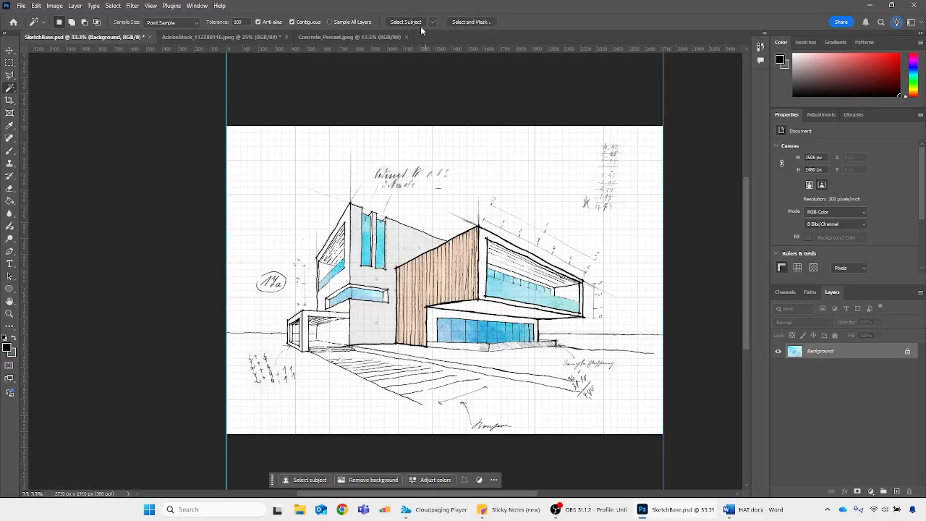
click(407, 37)
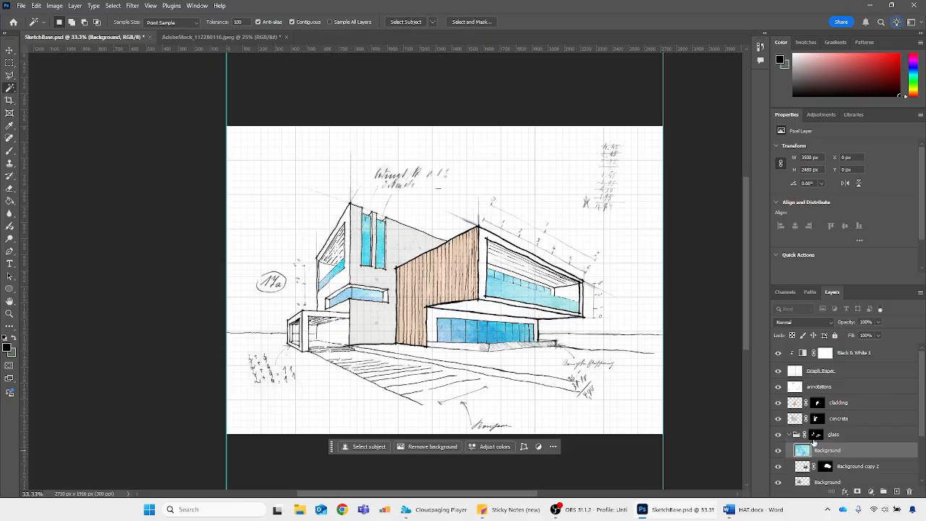
Move the watercolour layer out of the glass group to directly above it, collapse the group and make the watercolour visible
click(788, 437)
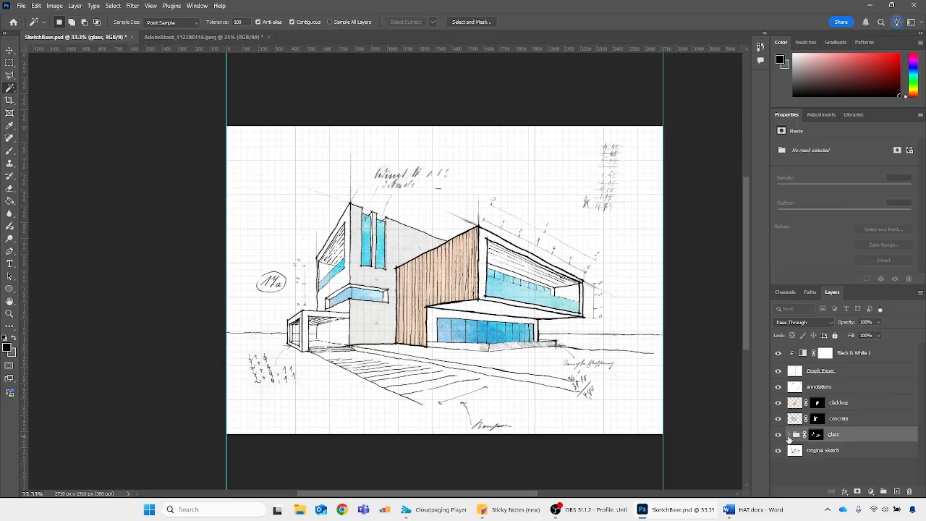
click(778, 452)
click(778, 452)
click(778, 452)
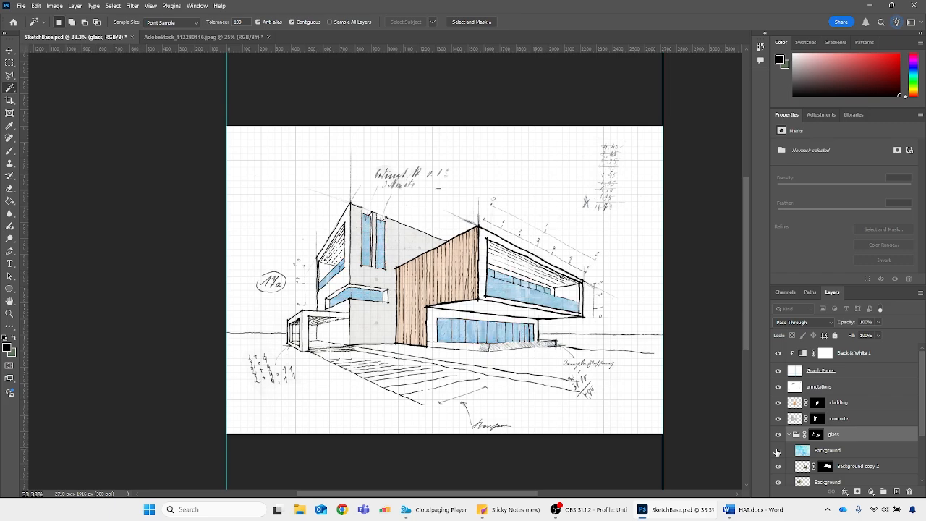
click(778, 452)
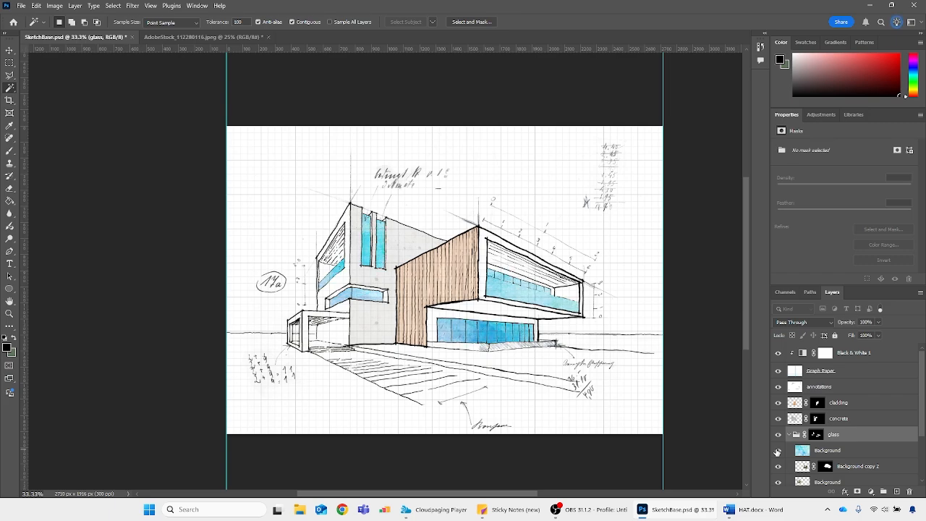
click(778, 452)
click(803, 451)
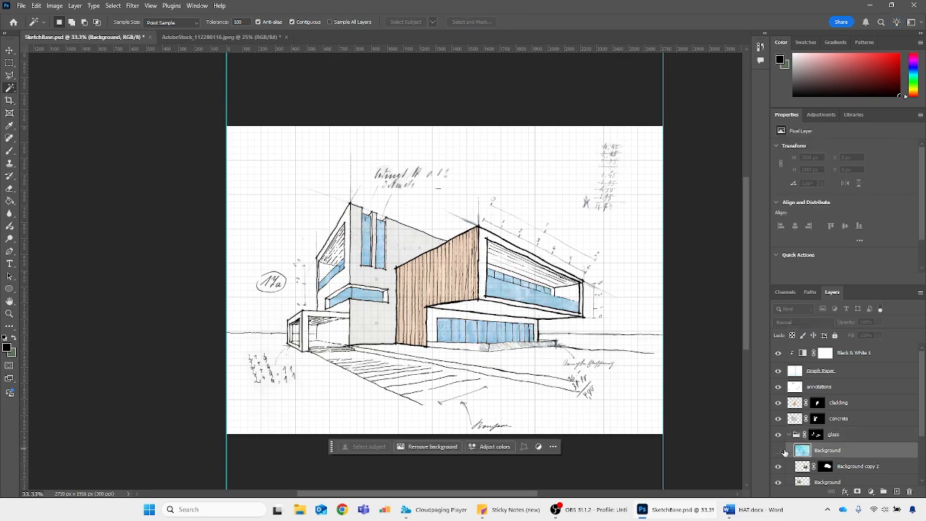
drag(801, 452, 802, 428)
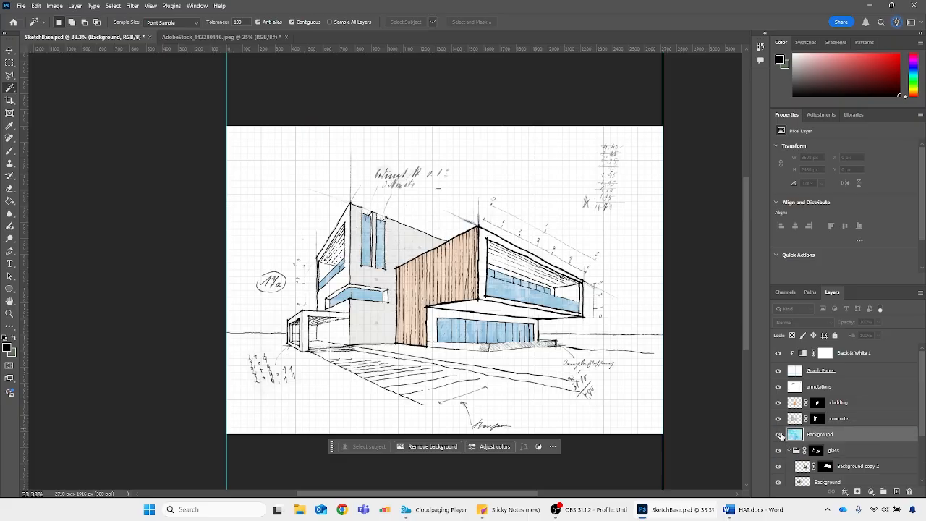
click(778, 434)
click(789, 450)
click(778, 435)
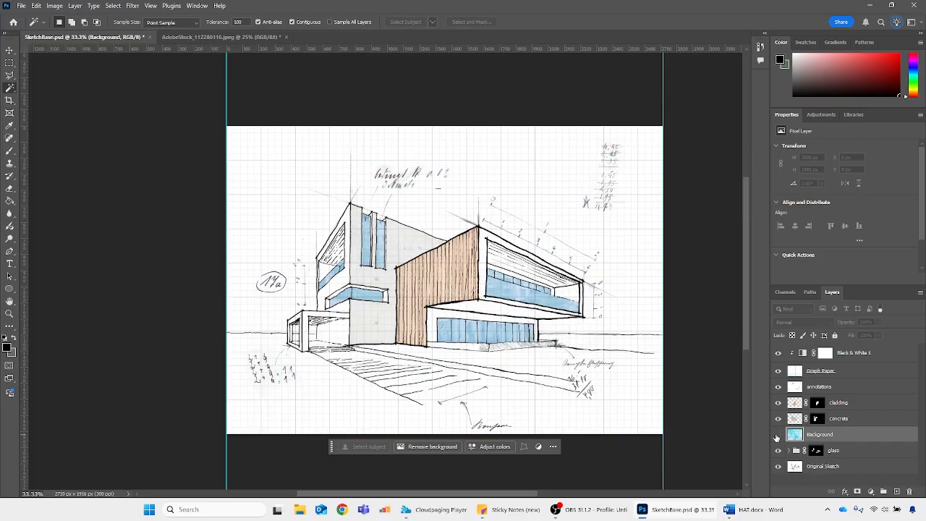
click(779, 435)
Free transform the watercolour layer, scaling it down to about 36% and pulling its left corners out over the foreground
key(ctrl+t)
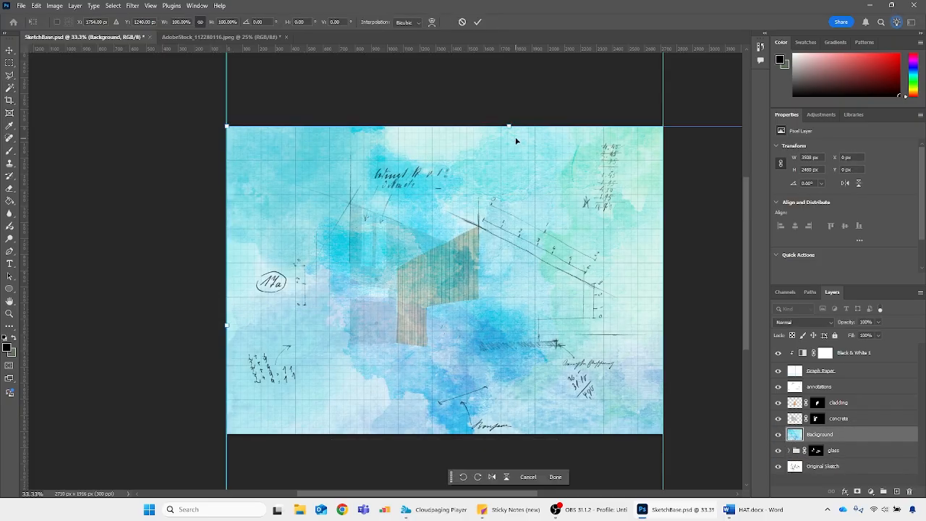
mouse_move(506, 128)
mouse_down()
mouse_move(507, 397)
mouse_move(507, 382)
mouse_up()
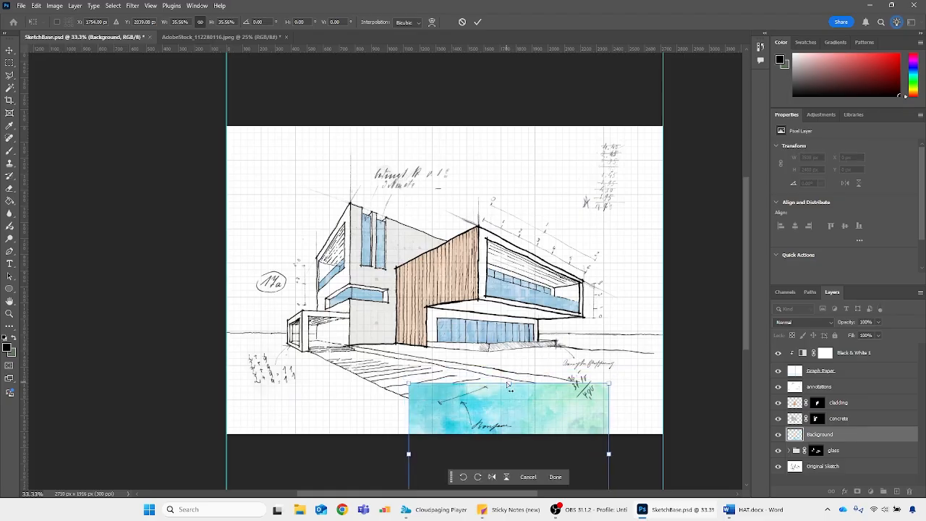
key(ctrl+plus)
scroll(329, 352, down, 3)
mouse_move(637, 401)
mouse_down()
mouse_move(501, 319)
mouse_move(447, 380)
mouse_move(442, 359)
mouse_move(517, 264)
mouse_move(531, 327)
mouse_move(626, 388)
mouse_up()
drag(424, 378, 338, 327)
scroll(339, 439, down, 1)
drag(356, 411, 214, 335)
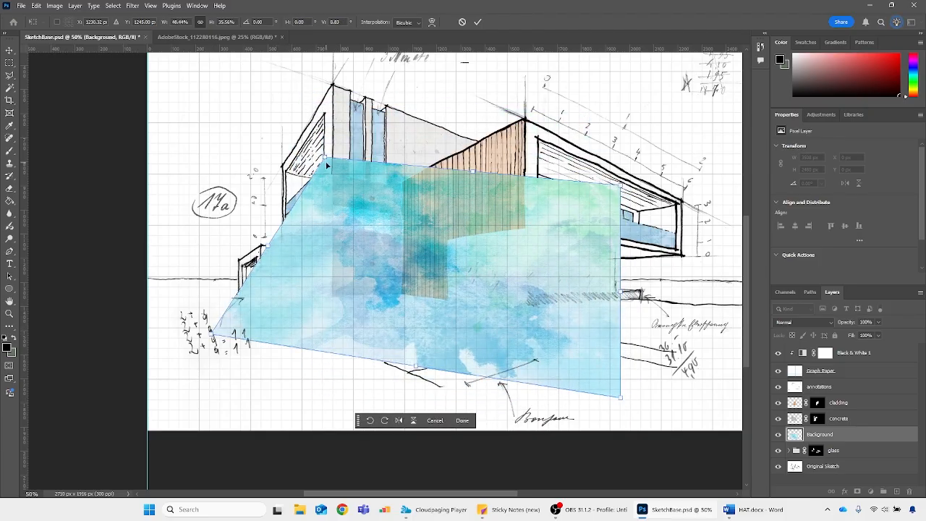
Distort the watercolour's corners to lie flat in perspective over the hatched path in front of the house, and apply the transform
drag(326, 164, 326, 238)
drag(621, 398, 279, 459)
mouse_move(621, 188)
mouse_down()
mouse_move(714, 376)
mouse_move(731, 372)
mouse_move(717, 381)
mouse_up()
drag(325, 242, 330, 313)
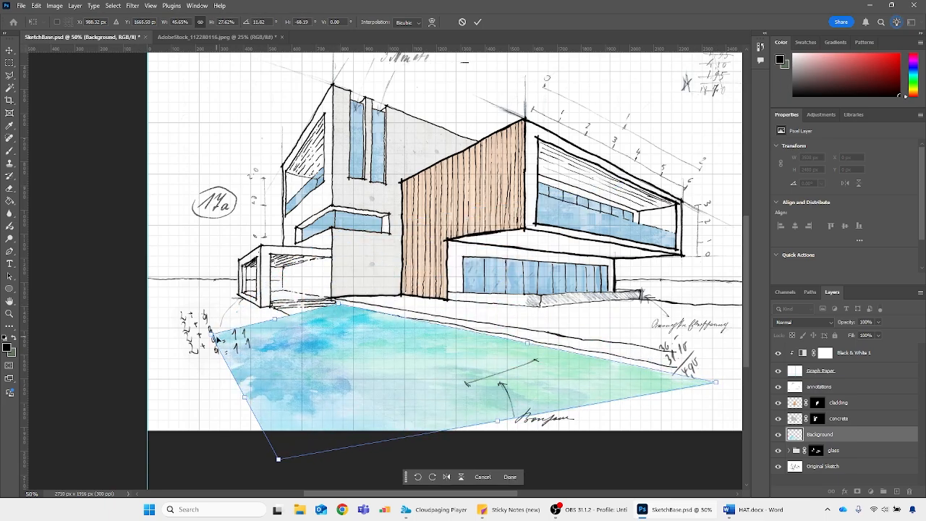
drag(215, 338, 185, 315)
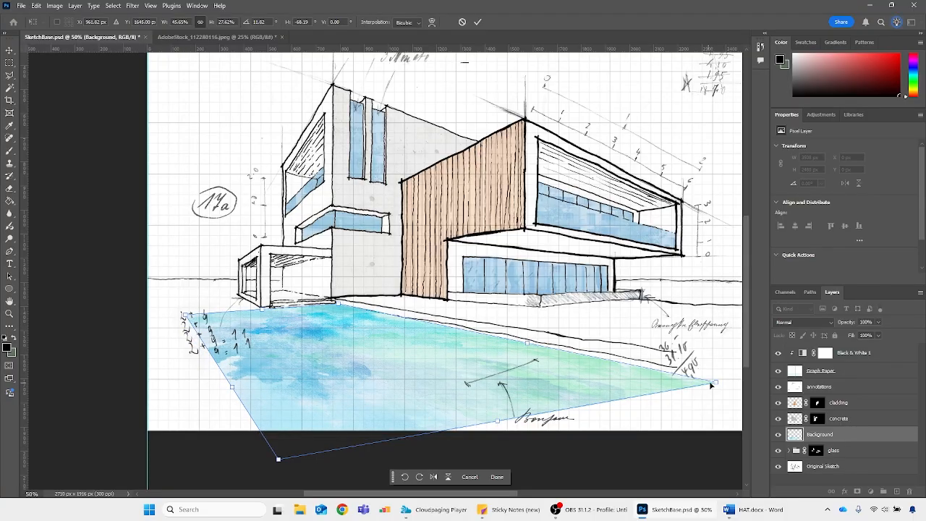
mouse_move(711, 385)
mouse_down()
mouse_move(713, 370)
mouse_move(586, 426)
mouse_move(710, 373)
mouse_up()
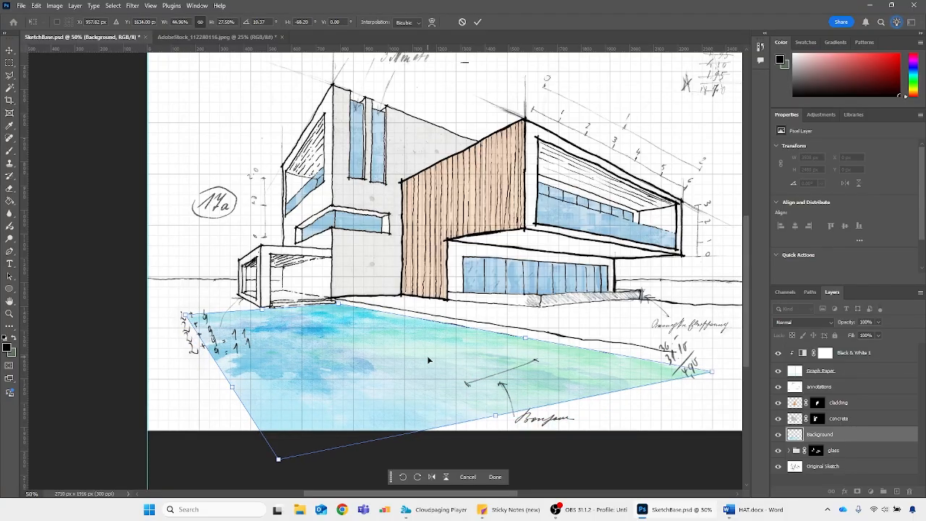
key(Return)
Set the watercolour layer's blend mode to Multiply and add a layer mask to it
key(w)
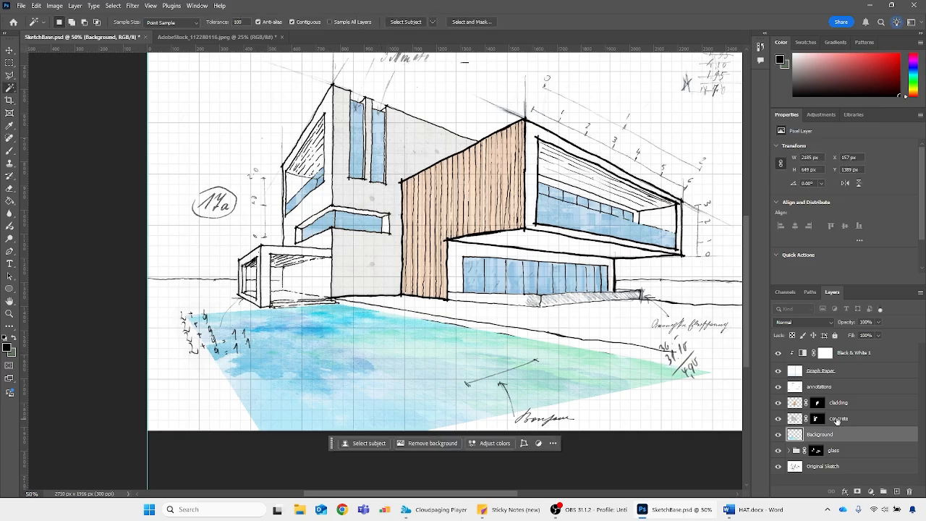
click(805, 322)
click(800, 269)
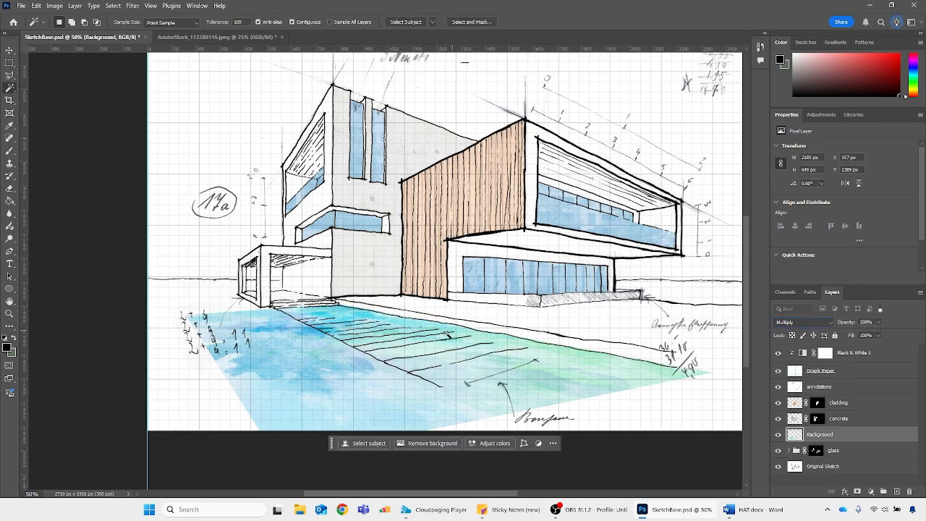
click(858, 491)
scroll(299, 348, down, 1)
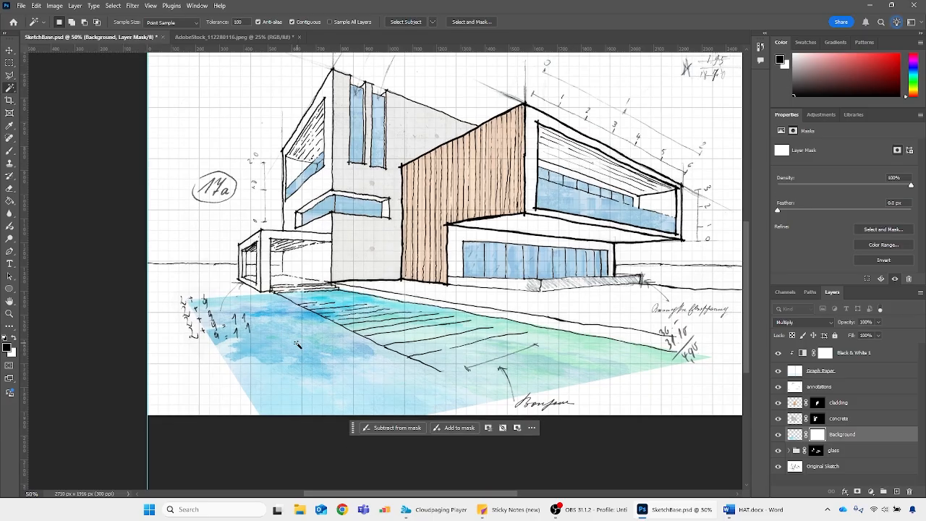
key(l)
key(ctrl+plus)
key(ctrl+plus)
key(ctrl+plus)
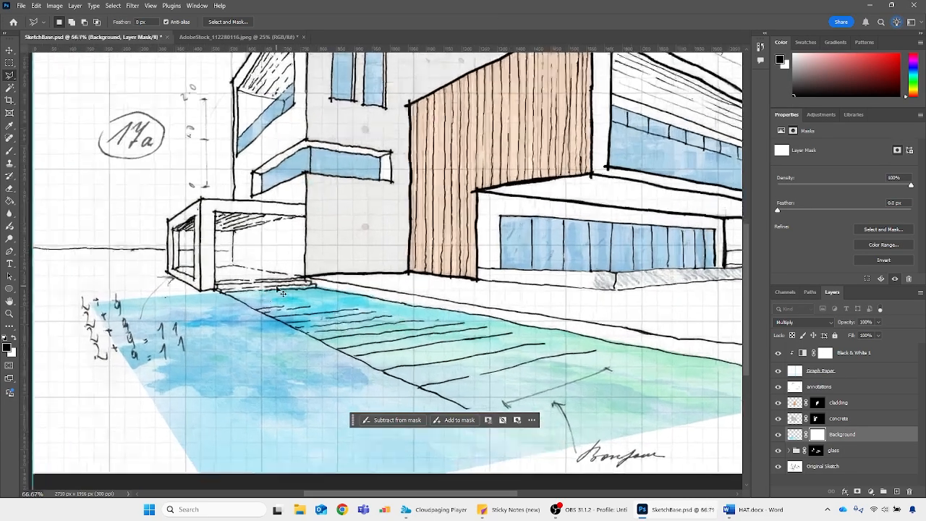
key(w)
click(362, 333)
key(ctrl+d)
click(824, 466)
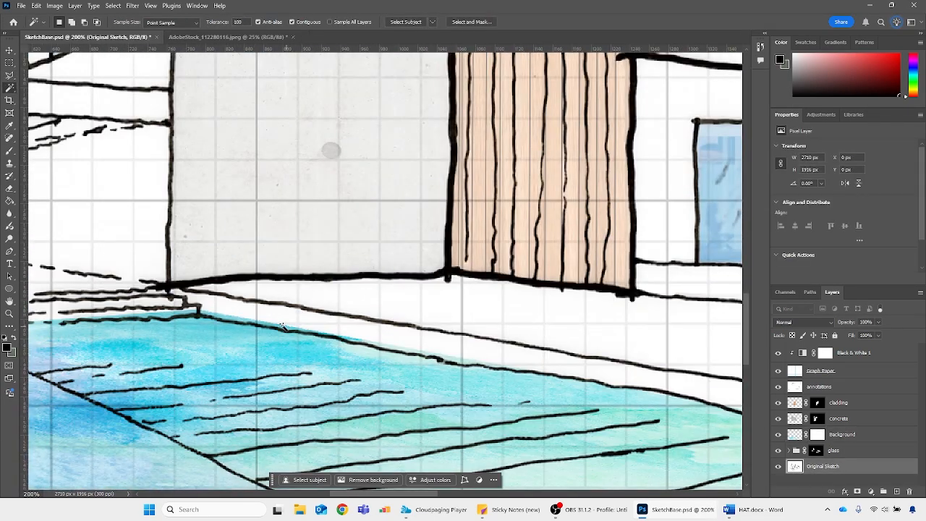
key(b)
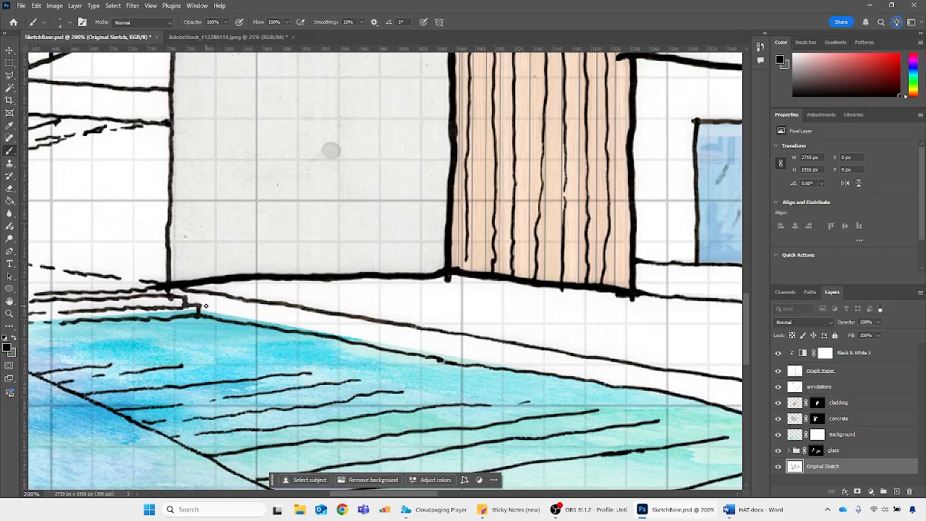
key(p)
click(818, 435)
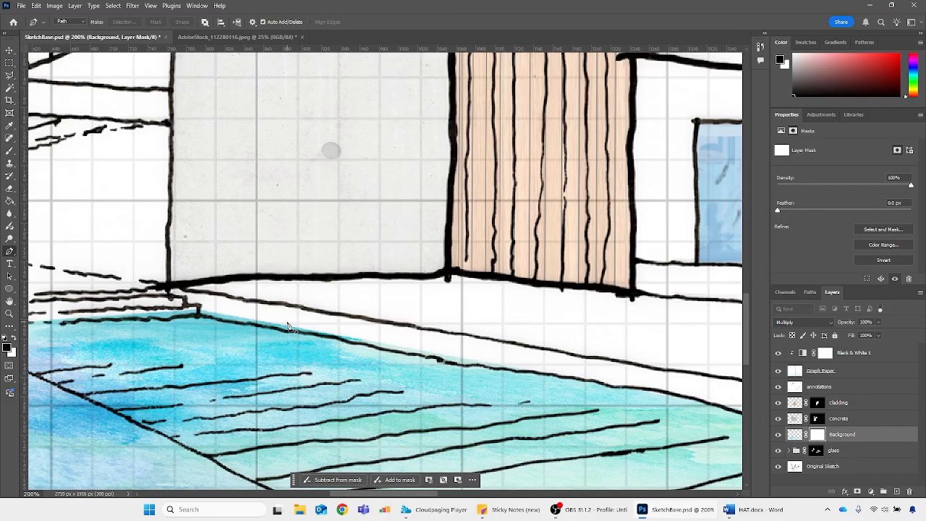
Brush black on the watercolour's layer mask to trim the colour along the path's far edge and the base of the entrance steps
key(b)
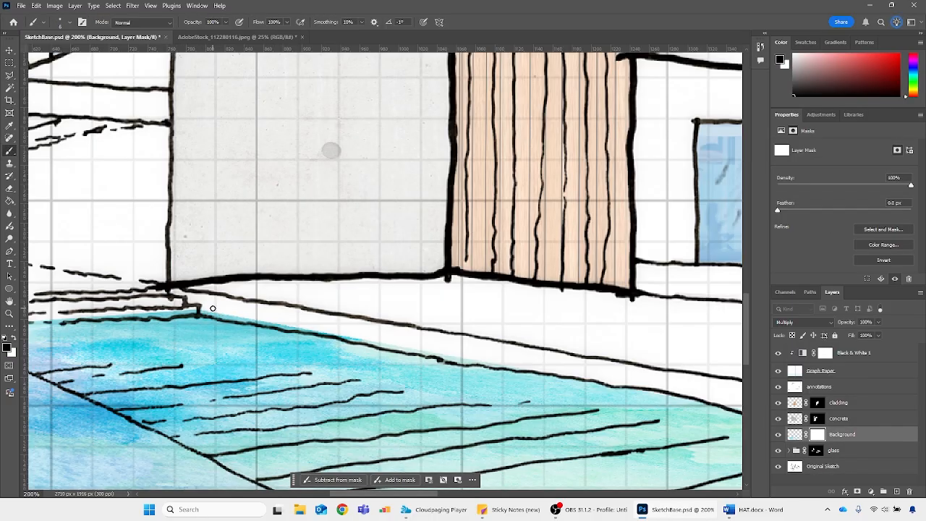
drag(203, 310, 541, 366)
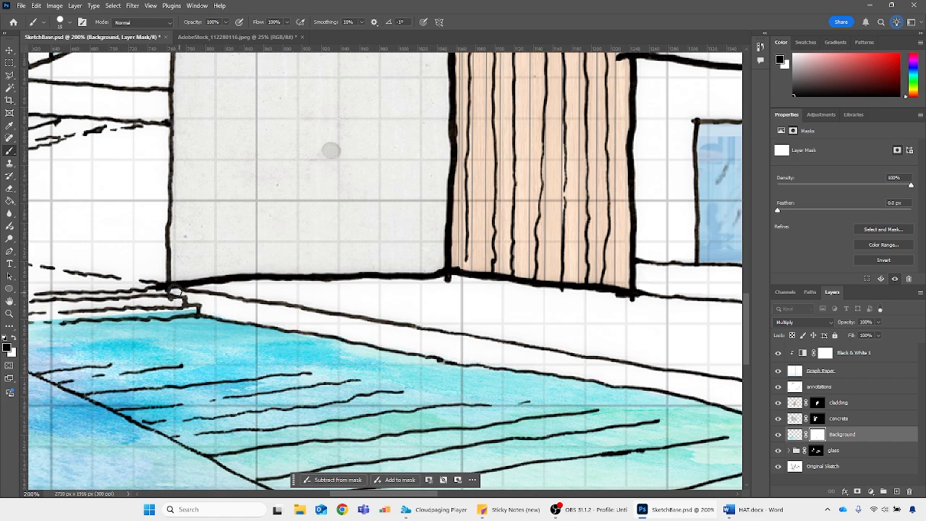
drag(181, 309, 71, 310)
drag(378, 493, 331, 491)
drag(482, 307, 256, 319)
Brush black on the mask along the outer side of the path's near edge line, starting from the entrance steps
scroll(259, 290, down, 2)
drag(234, 272, 587, 438)
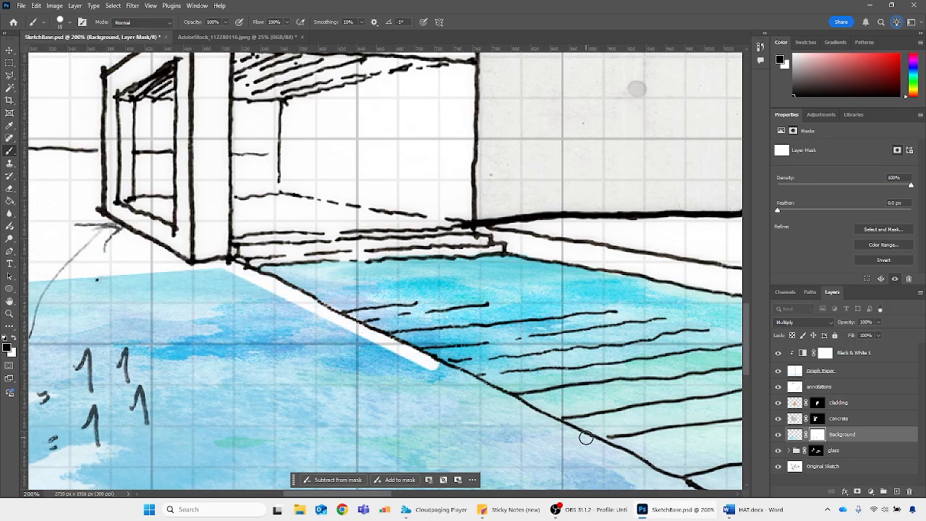
key(ctrl+minus)
key(ctrl+minus)
Select the excess watercolour outside the path's near edge with the Polygonal Lasso, fill it with black on the mask and deselect
key(l)
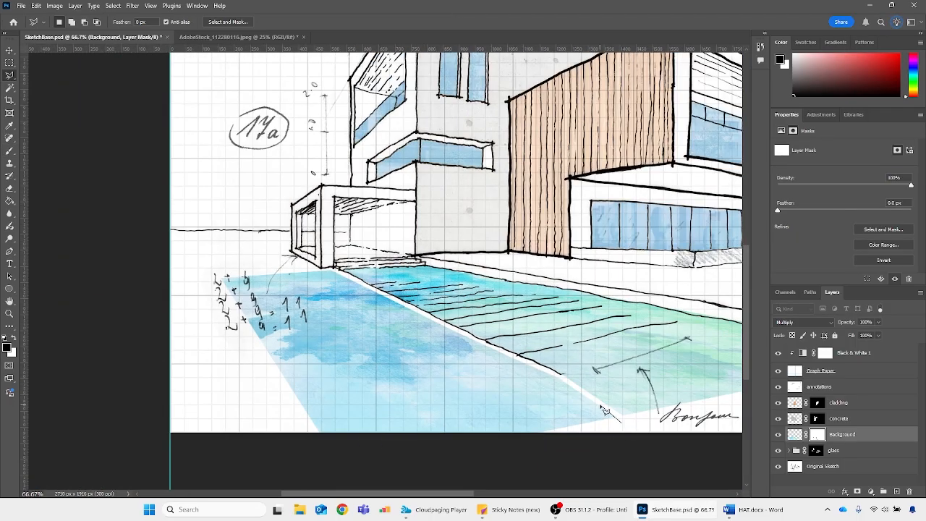
click(336, 268)
click(181, 257)
scroll(174, 434, down, 1)
double_click(471, 451)
key(alt+BackSpace)
key(ctrl+d)
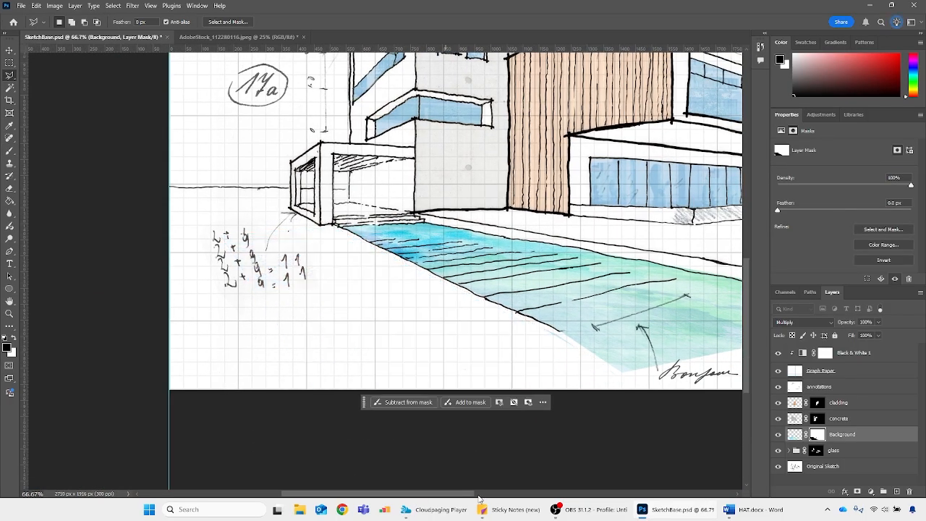
Touch up the watercolour mask with a short brush stroke along the foreground end of the path's near edge
drag(446, 494, 471, 494)
key(b)
drag(477, 347, 455, 333)
Fade the watercolour's foreground end on the layer mask with a soft round black brush enlarged to 600 px
scroll(458, 347, up, 2)
drag(488, 493, 549, 493)
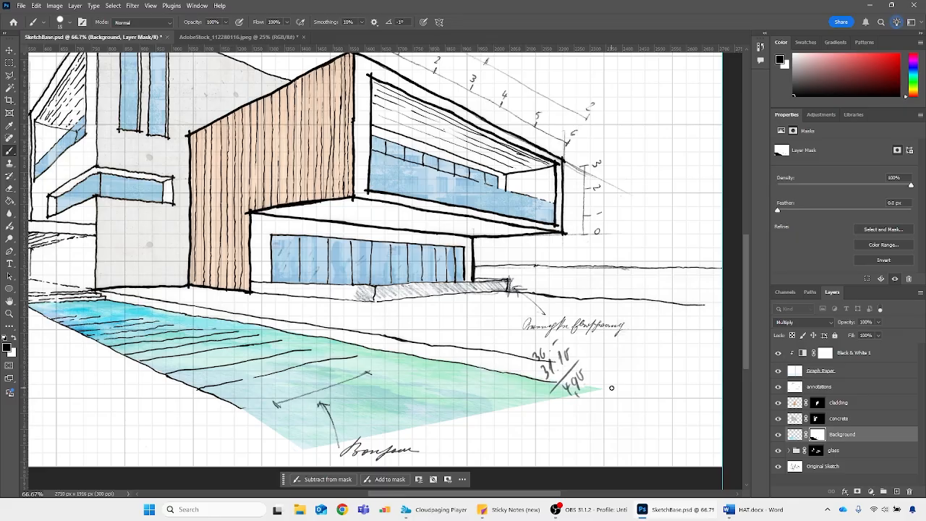
key(ctrl+minus)
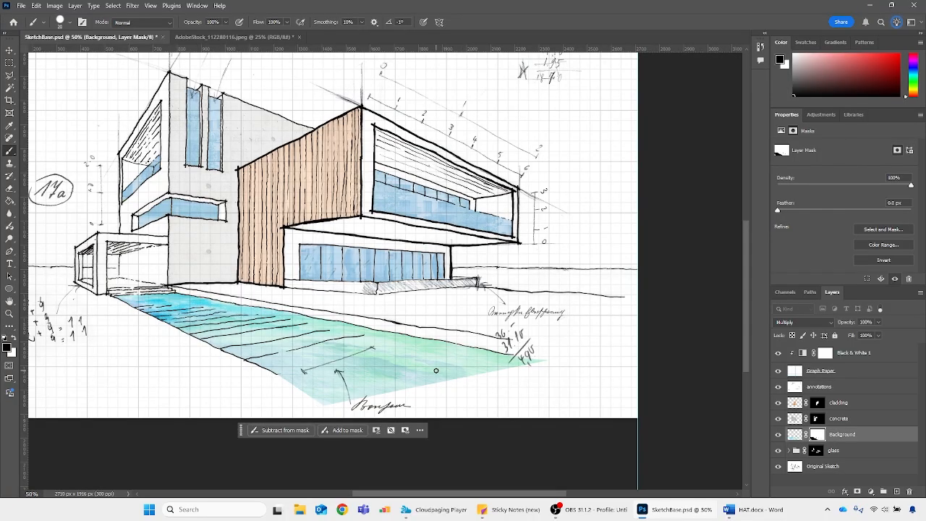
click(69, 20)
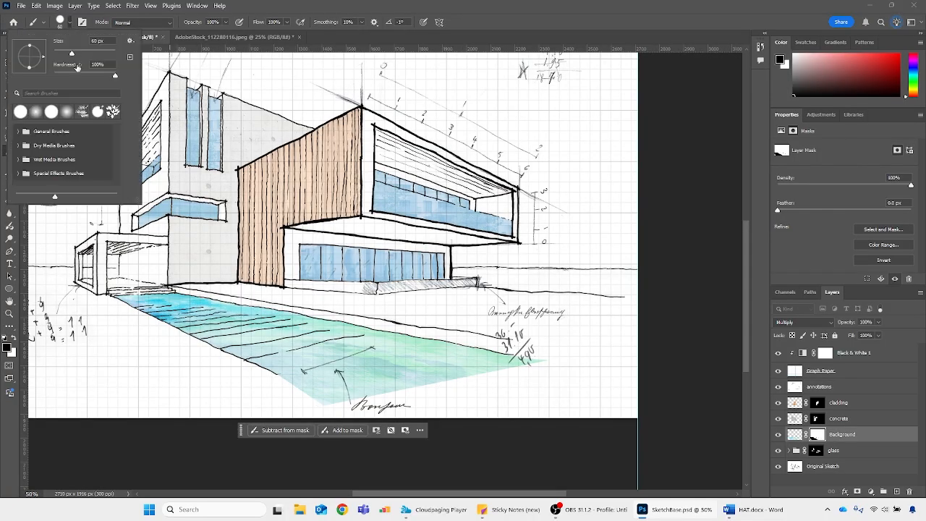
click(489, 6)
key(bracketright)
key(bracketright)
key(bracketright)
key(bracketright)
key(bracketright)
key(bracketright)
key(bracketright)
key(bracketright)
key(bracketright)
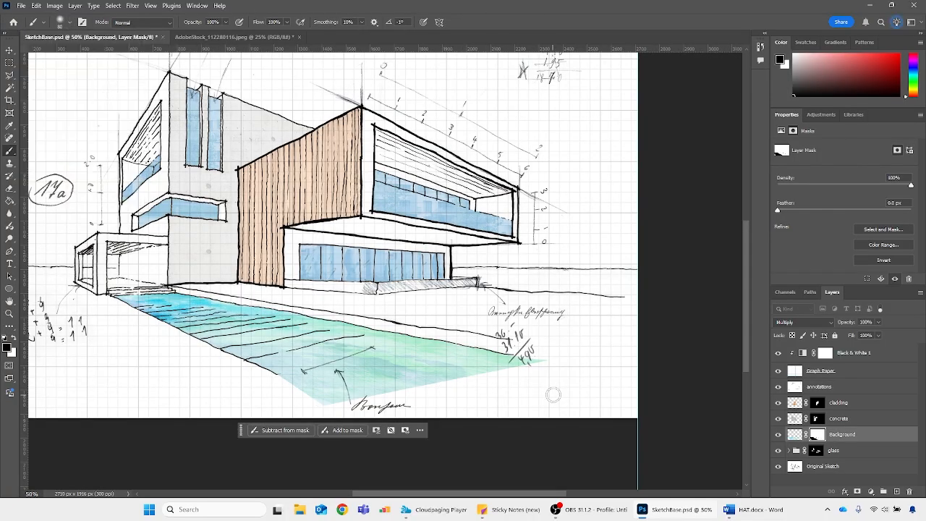
key(bracketright)
key(bracketright)
key(bracketright)
key(bracketright)
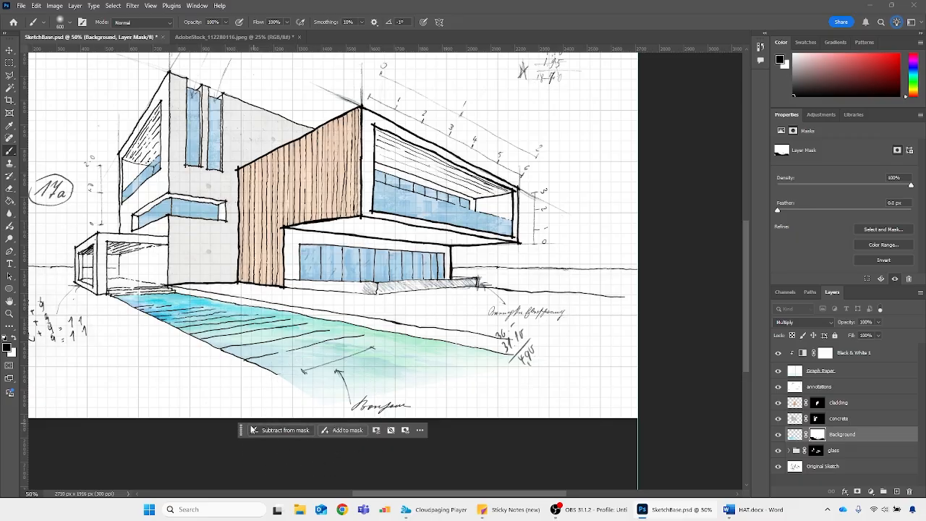
Move the floating mask task bar off the sketch and brush away more watercolour along the path's open foreground edge
drag(241, 430, 295, 483)
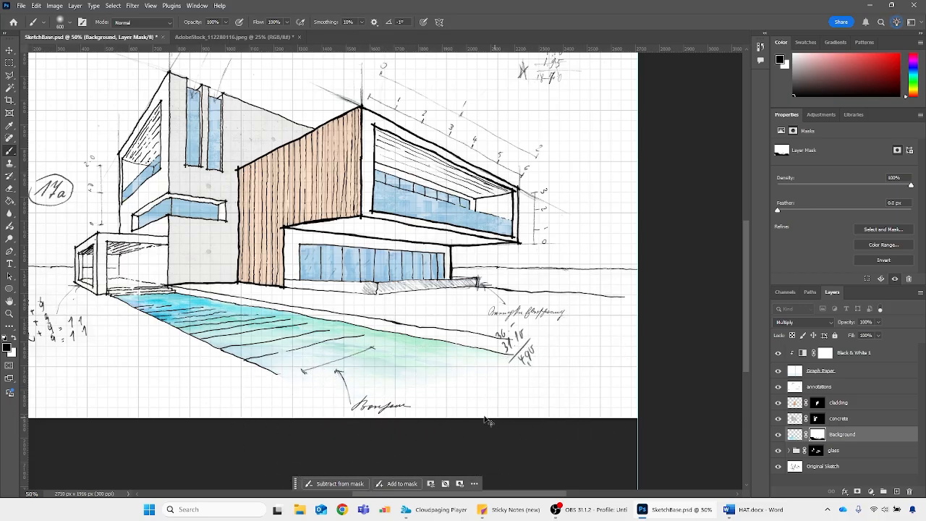
scroll(529, 372, up, 2)
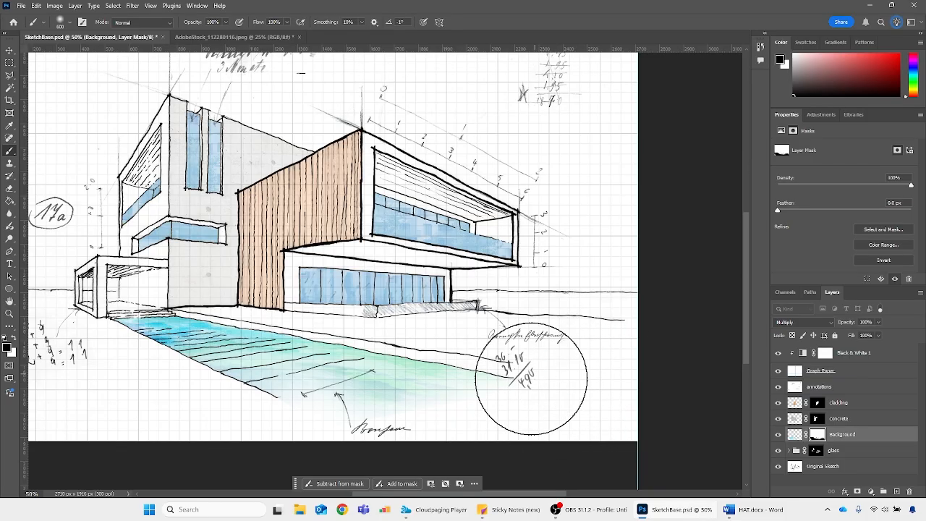
drag(506, 499, 471, 499)
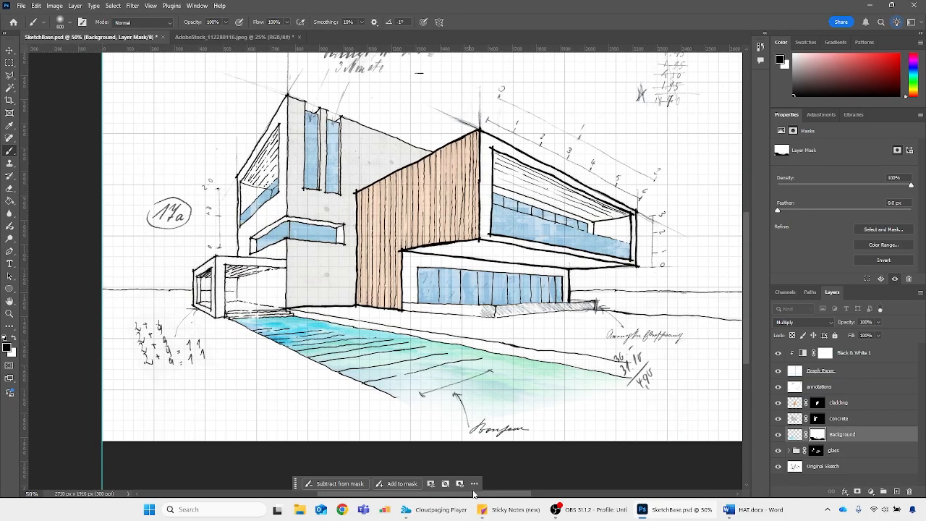
scroll(517, 391, up, 2)
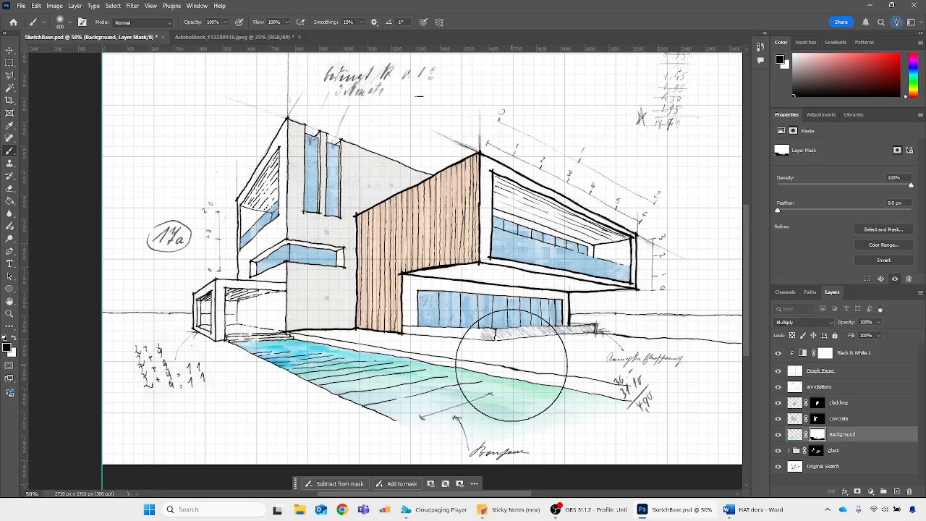
key(ctrl+minus)
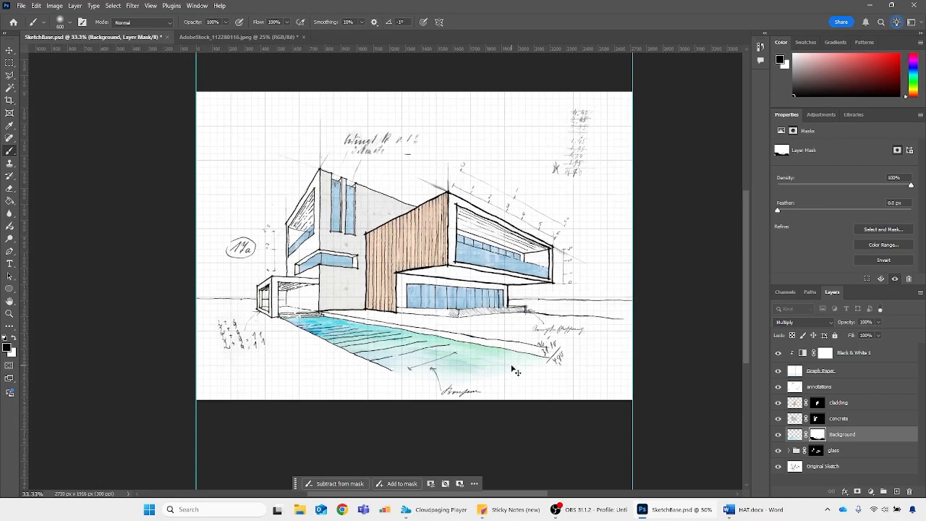
key(ctrl+plus)
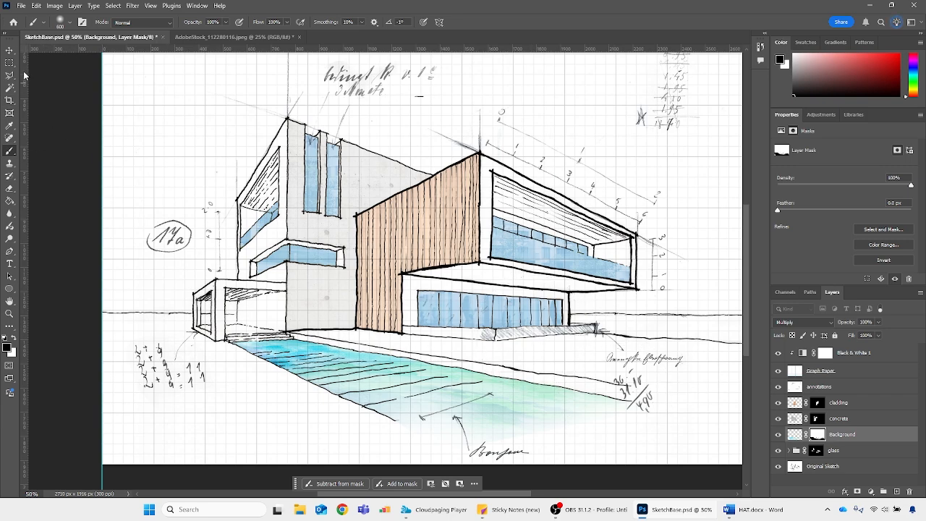
Try a Hue/Saturation adjustment clipped to the watercolour layer, shifting its hue, and delete the adjustment
click(10, 50)
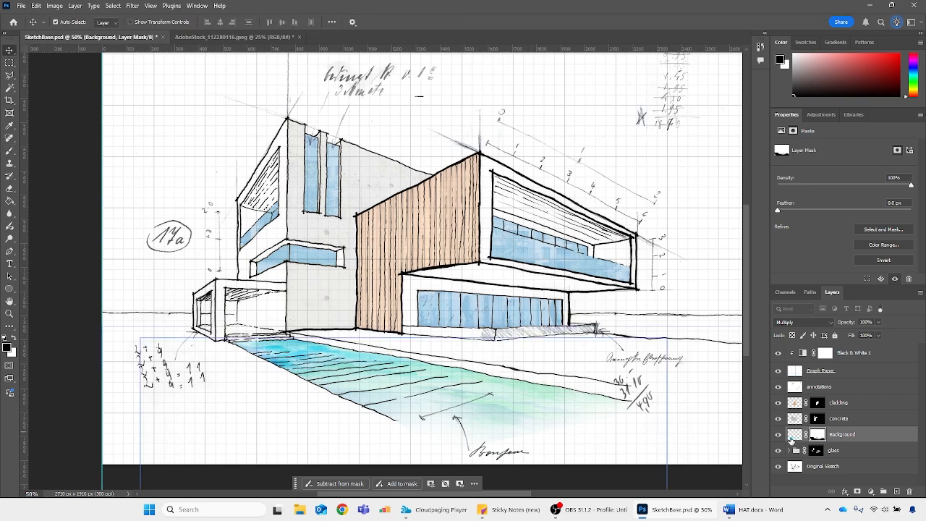
click(794, 435)
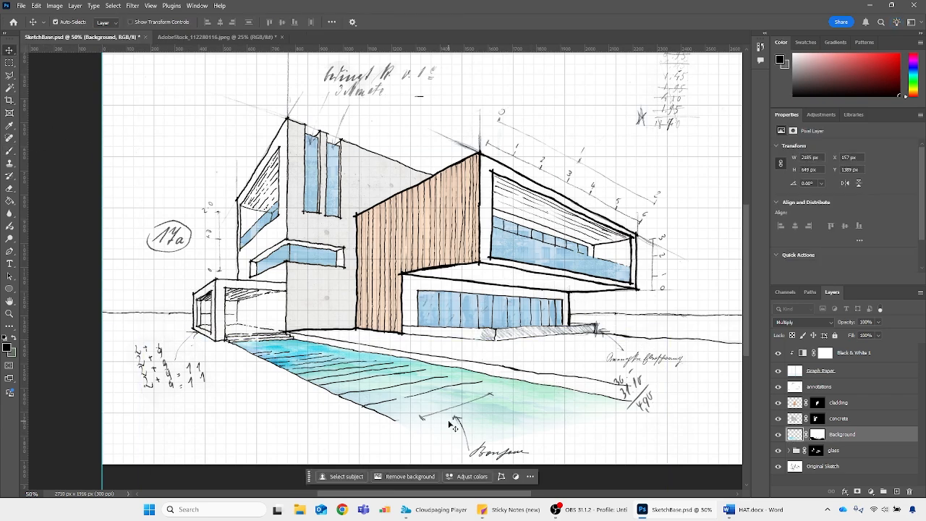
click(871, 493)
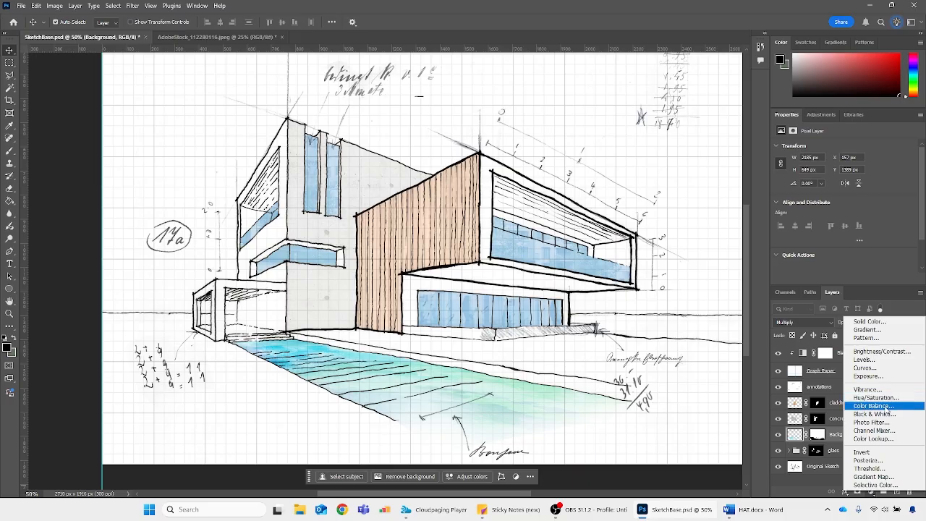
click(795, 434)
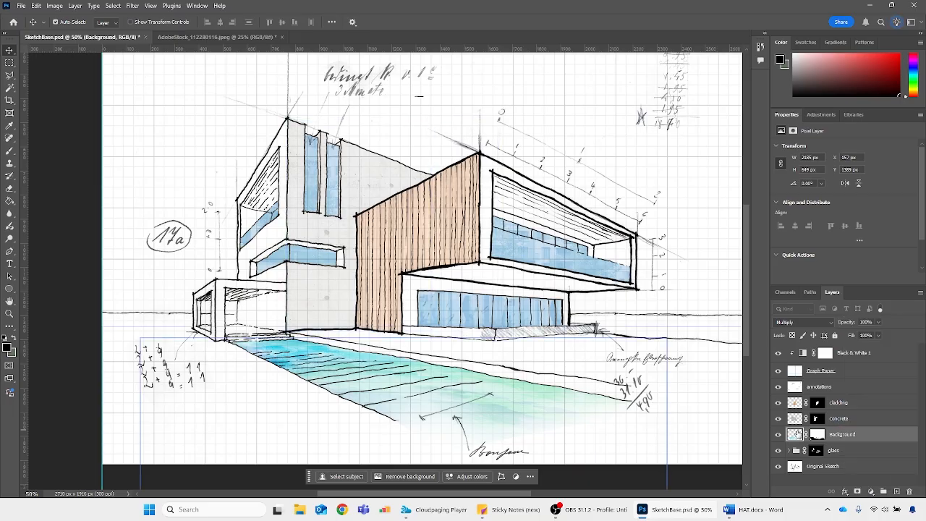
click(871, 492)
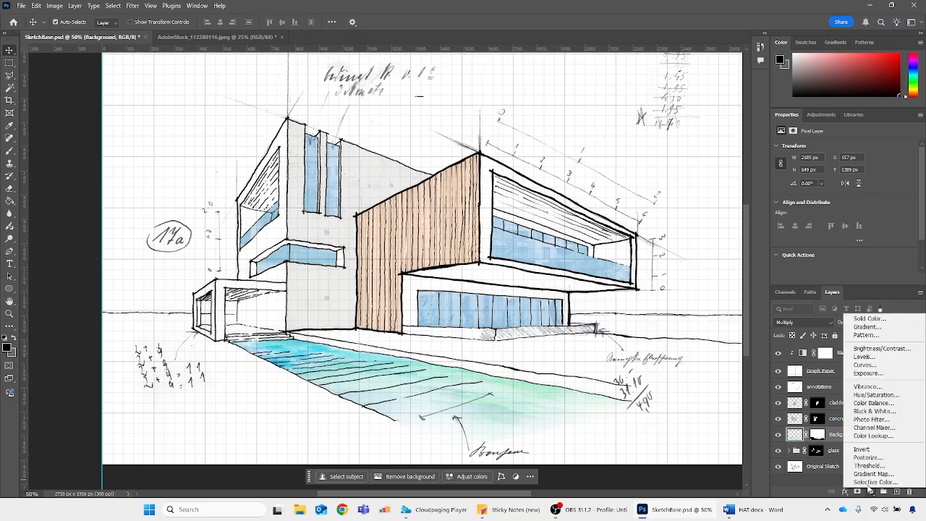
click(869, 397)
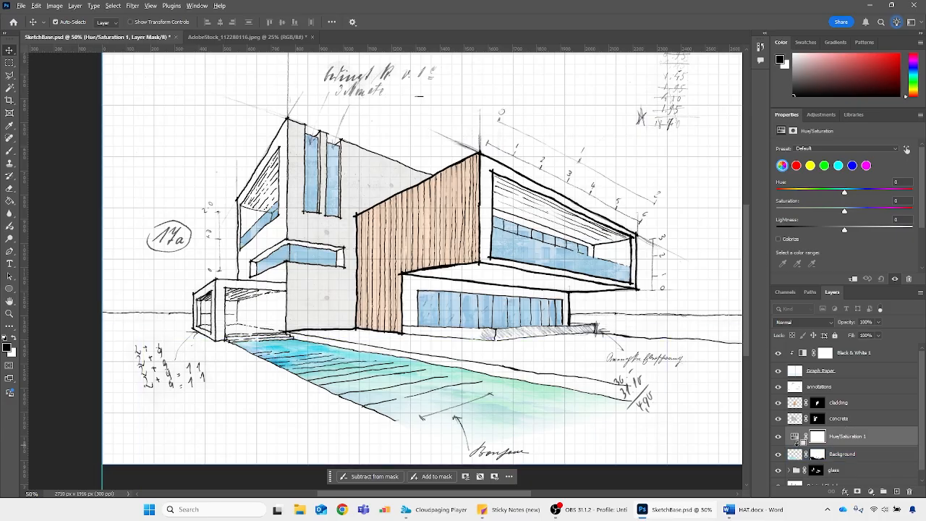
alt+click(797, 445)
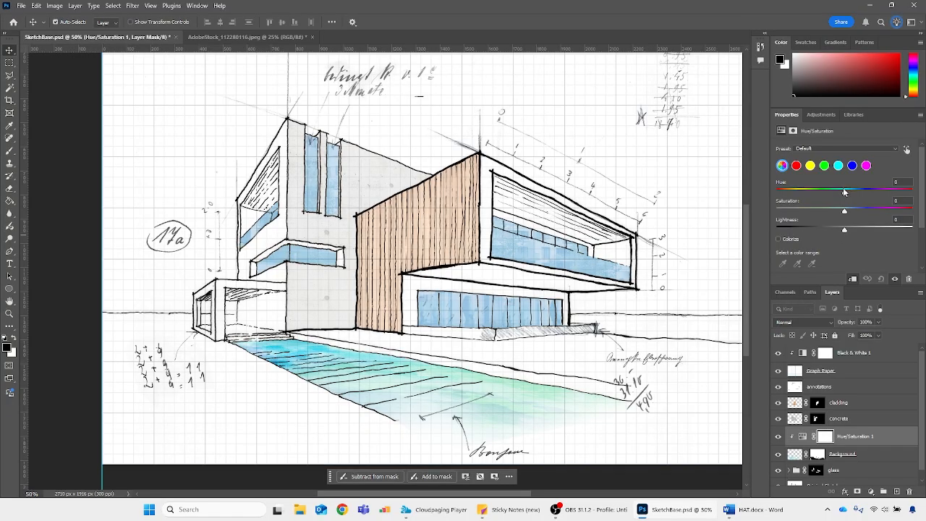
mouse_move(844, 192)
mouse_down()
mouse_move(776, 193)
mouse_move(883, 190)
mouse_move(774, 192)
mouse_move(833, 193)
mouse_up()
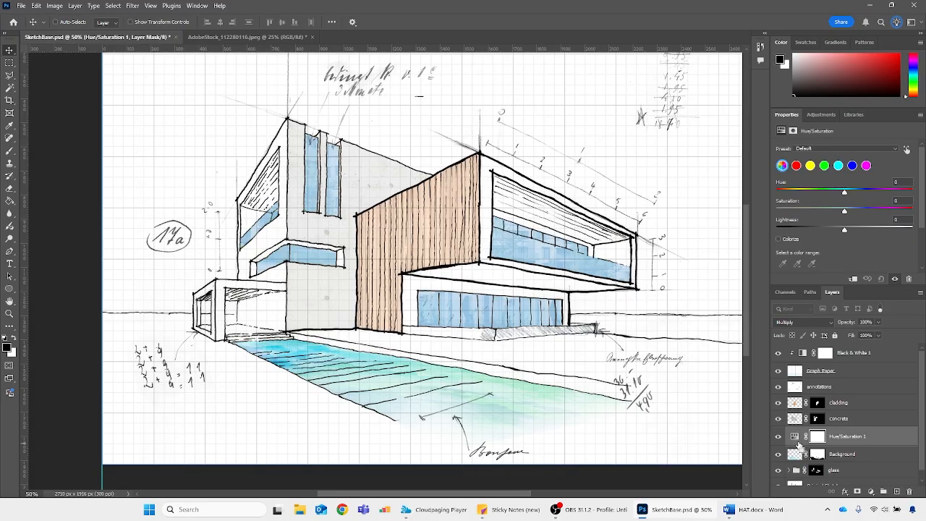
key(Delete)
Clip a Color Balance adjustment to the watercolour layer and set its midtones to +19 red, -55 magenta and +100 blue
click(870, 492)
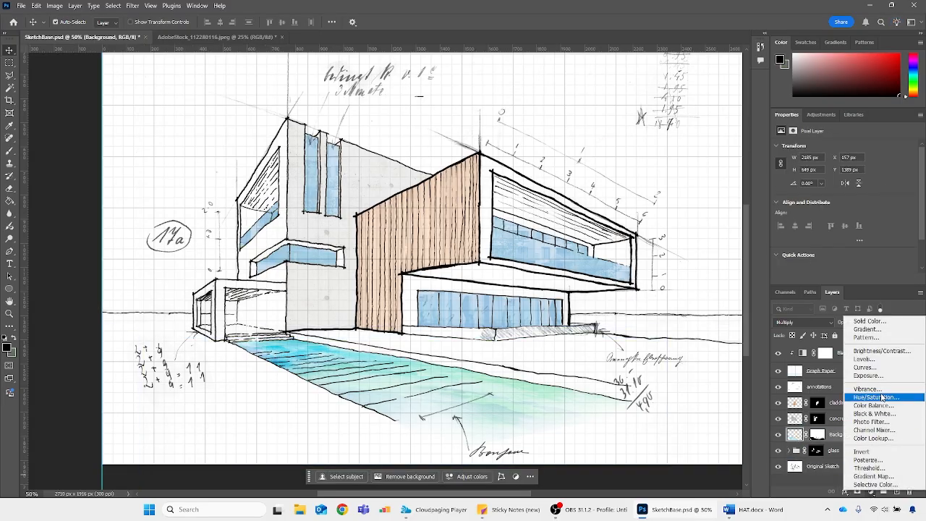
click(877, 406)
alt+click(802, 444)
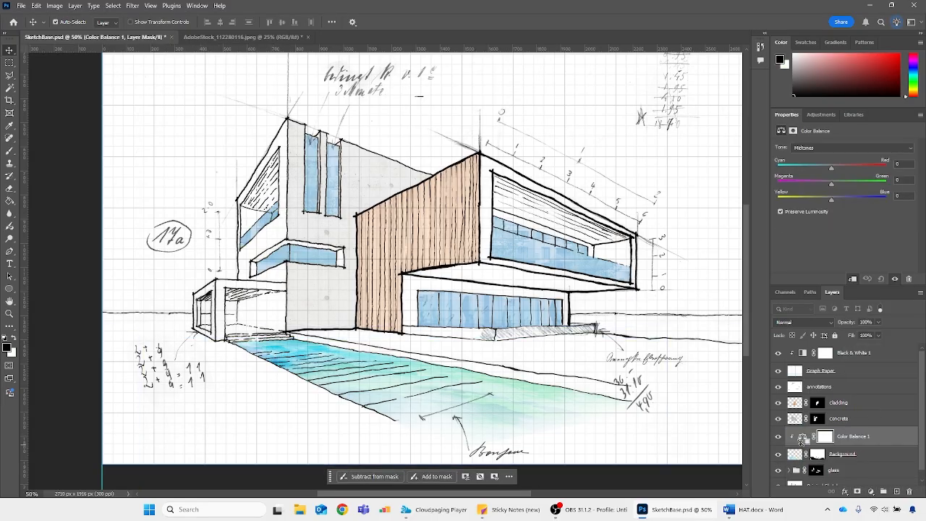
drag(831, 166, 773, 166)
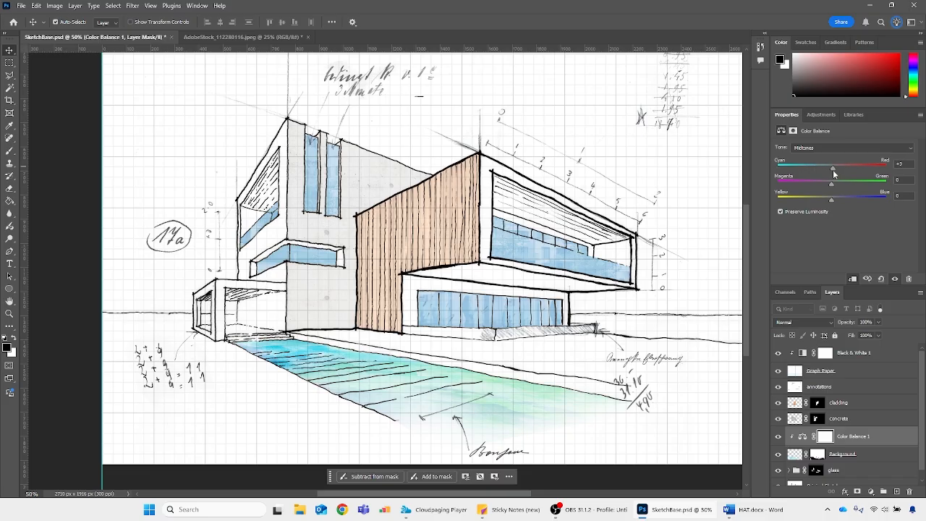
drag(832, 199, 887, 200)
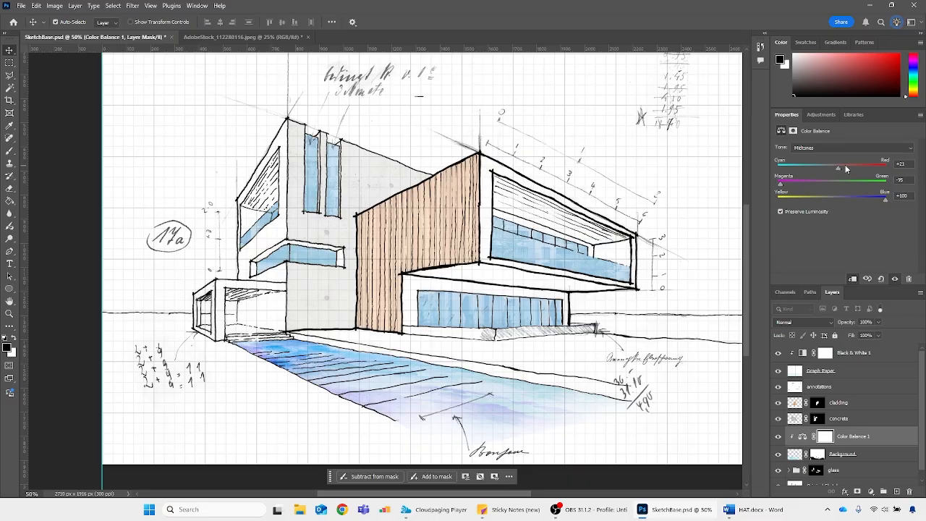
drag(863, 167, 842, 167)
key(ctrl+minus)
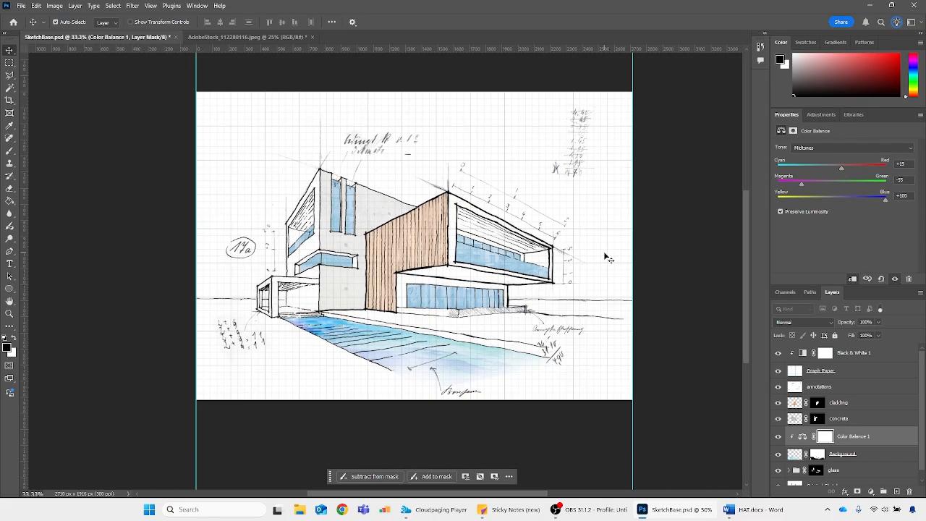
Delete the Color Balance adjustment layer above the watercolour
click(799, 437)
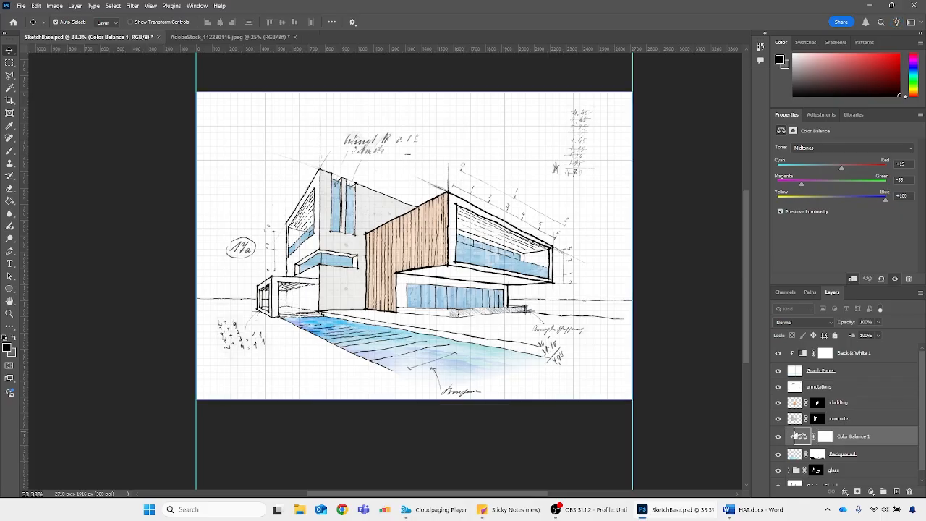
key(Delete)
click(798, 438)
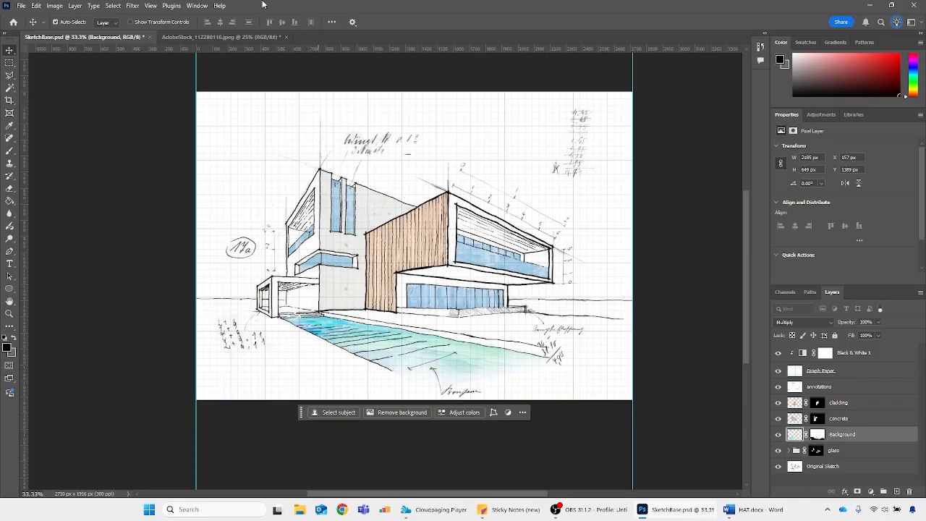
Clear the selection in the AdobeStock_112280116 photo and add a new layer, with pure red as the foreground colour
click(217, 36)
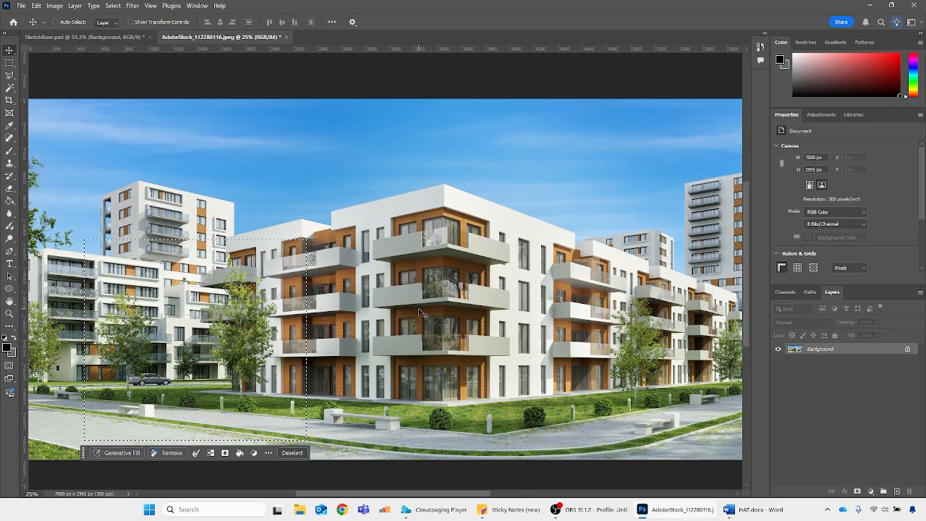
key(ctrl+d)
key(ctrl+minus)
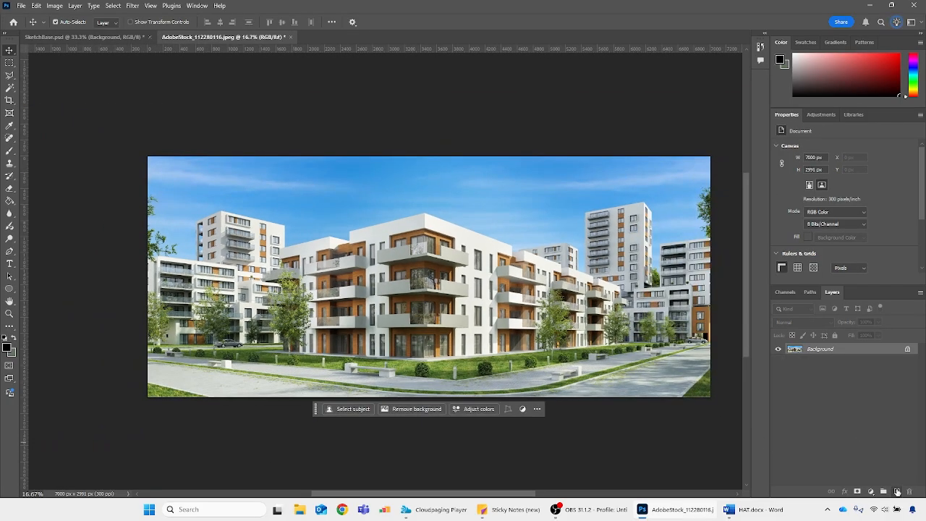
click(896, 491)
click(900, 55)
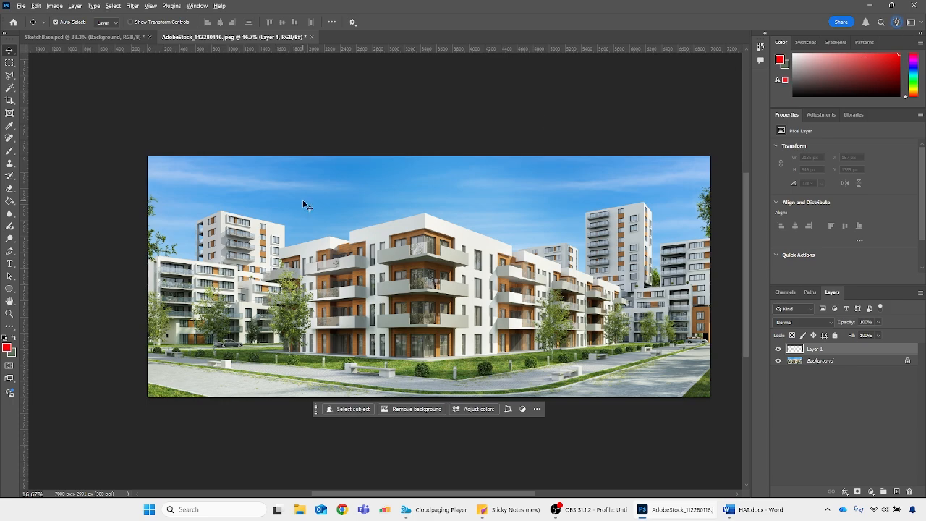
Try filling the photo's new layer with red and blending it in Multiply, and undo both changes
key(alt+BackSpace)
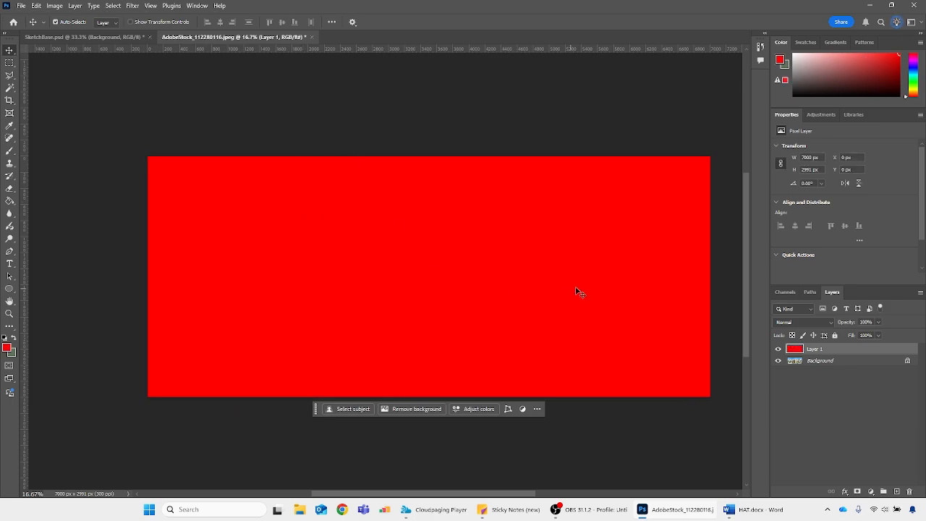
click(780, 322)
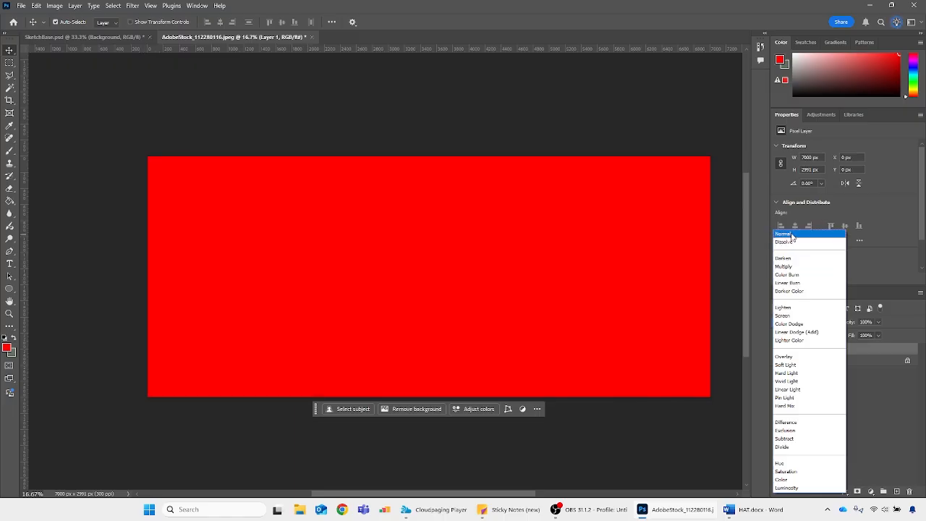
click(793, 267)
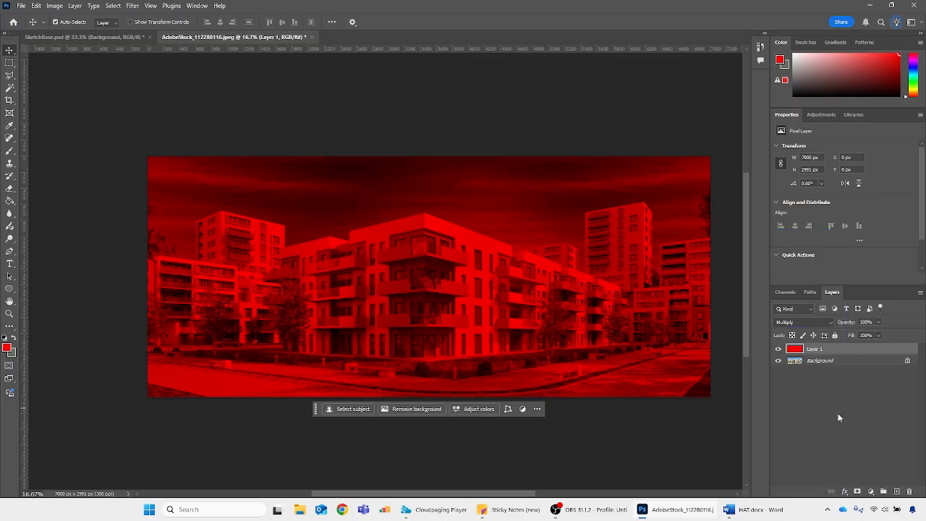
key(ctrl+z)
key(ctrl+z)
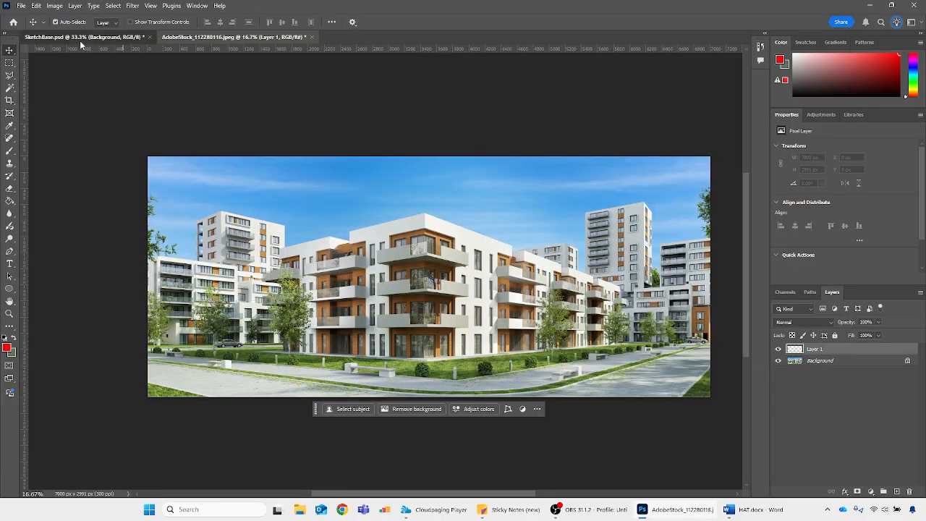
Return to SketchBase.psd and open the Watercolour_Pink.jpeg image from the 2526_Photomontage folder
click(82, 37)
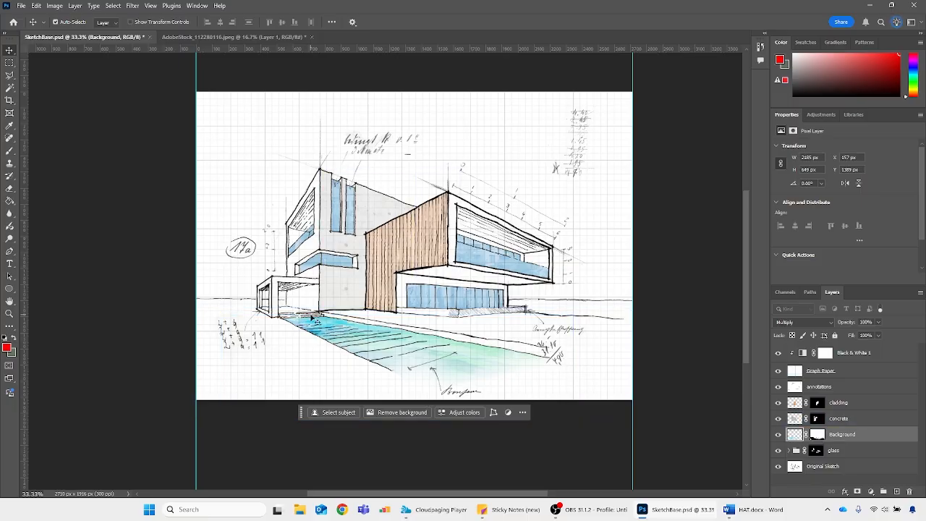
click(21, 5)
click(35, 29)
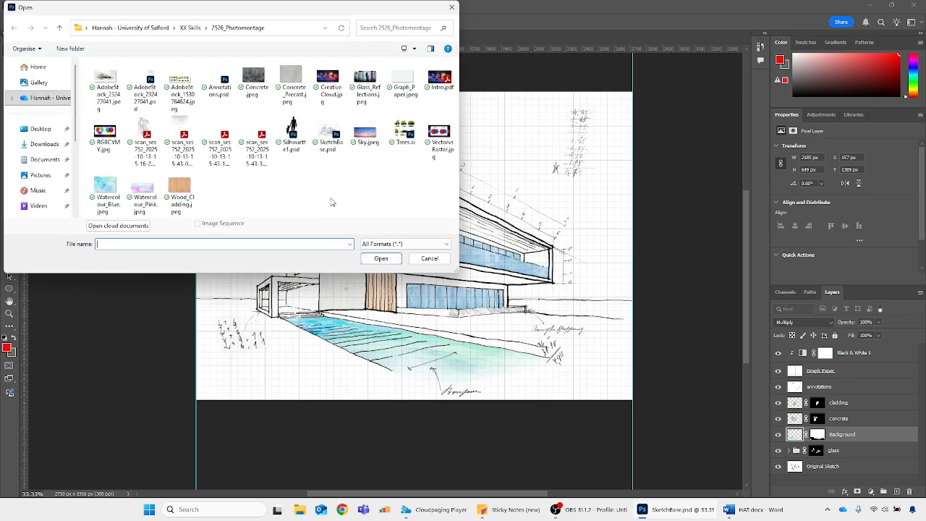
click(153, 184)
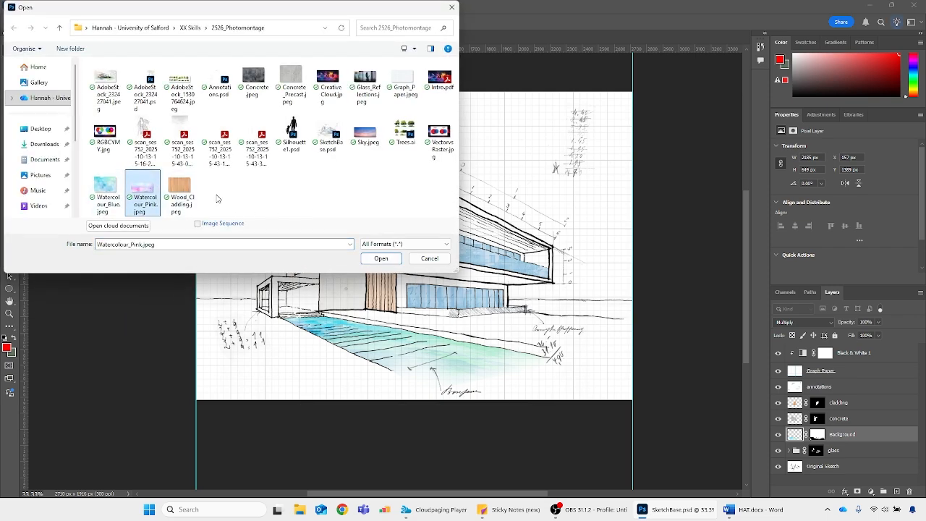
double_click(142, 189)
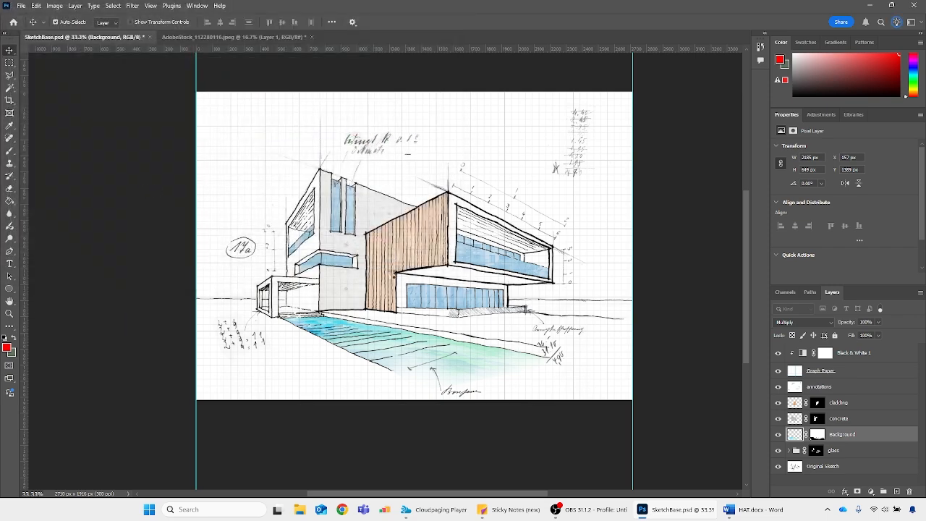
Duplicate the pink watercolour's Background layer into SketchBase.psd and close the Watercolour_Pink.jpeg image
right_click(858, 355)
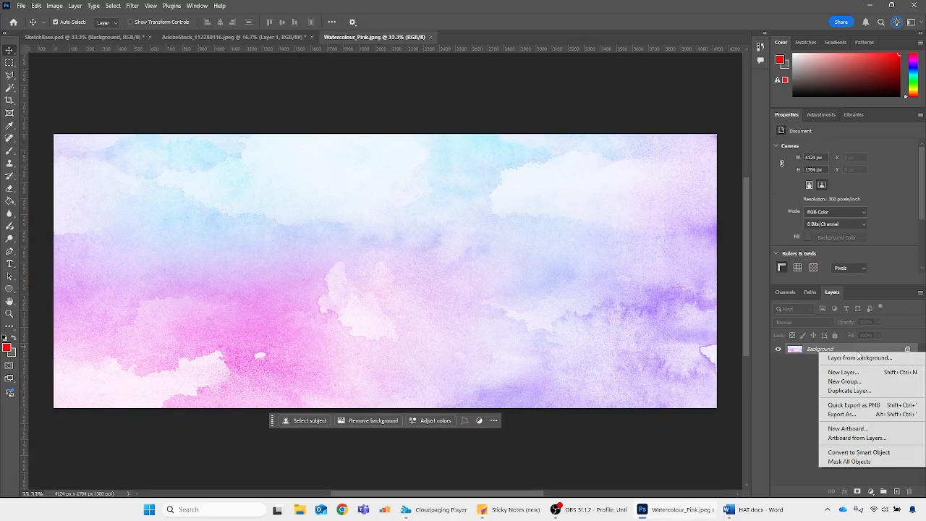
click(849, 391)
click(463, 175)
click(443, 186)
click(543, 141)
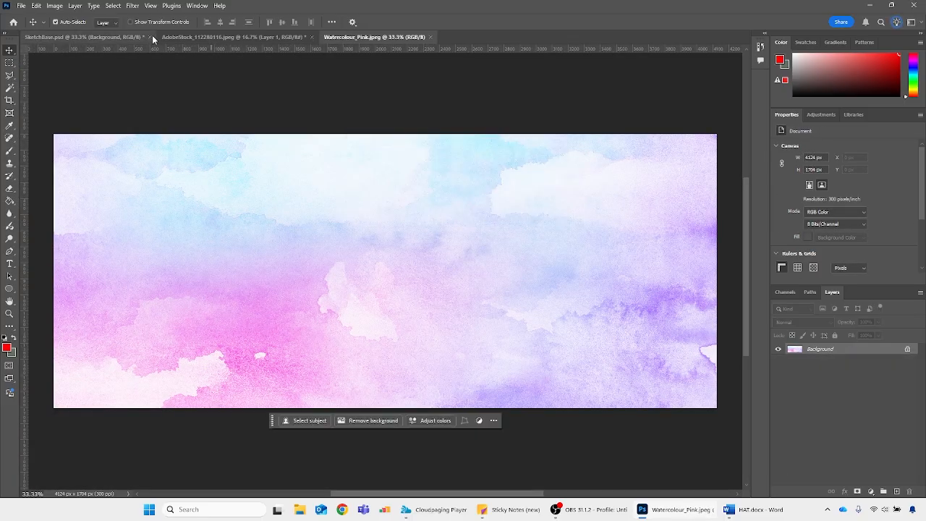
click(163, 37)
click(118, 37)
click(431, 37)
Distort the pink watercolour layer in perspective so that it covers the lawn area between the building and the blue path
key(ctrl+t)
drag(528, 92, 645, 338)
drag(521, 388, 279, 317)
drag(703, 389, 533, 375)
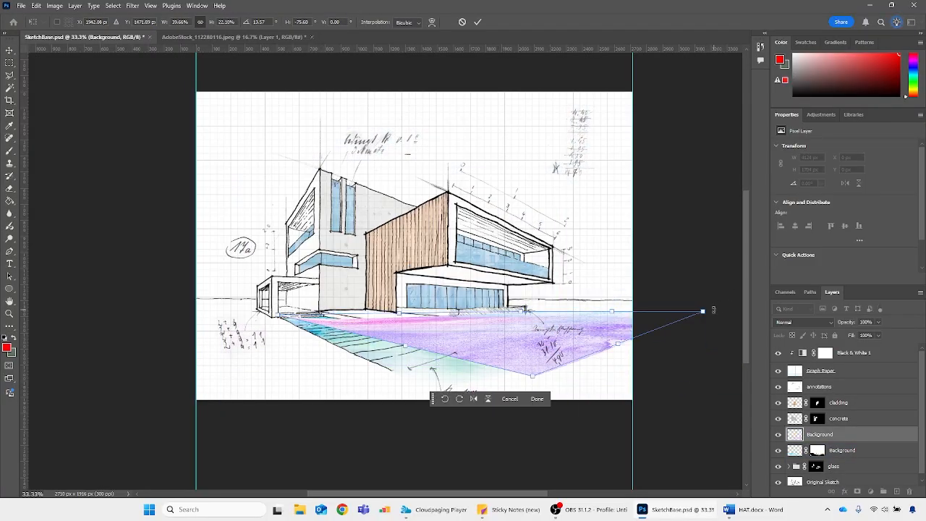
drag(703, 312, 706, 324)
drag(279, 316, 272, 309)
key(Return)
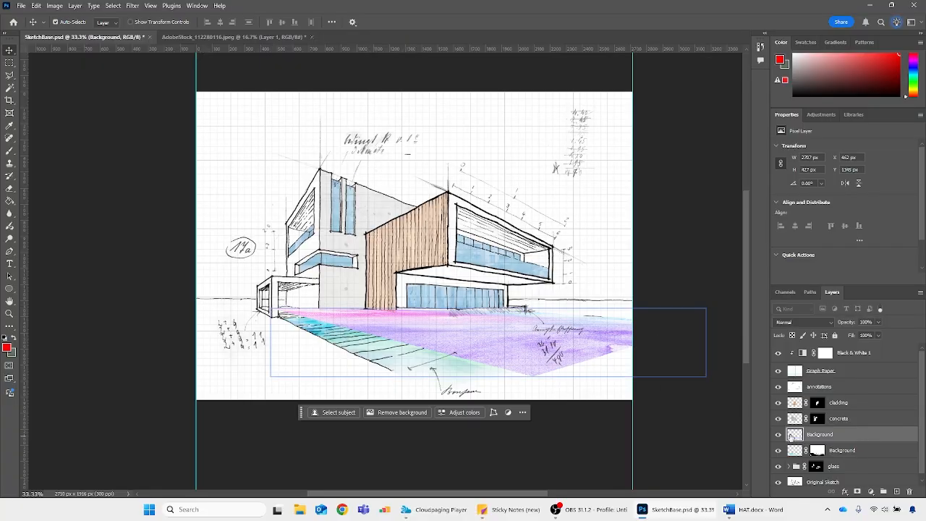
Blend the pink watercolour layer in Multiply and hide it completely with a black layer mask
click(804, 322)
click(796, 267)
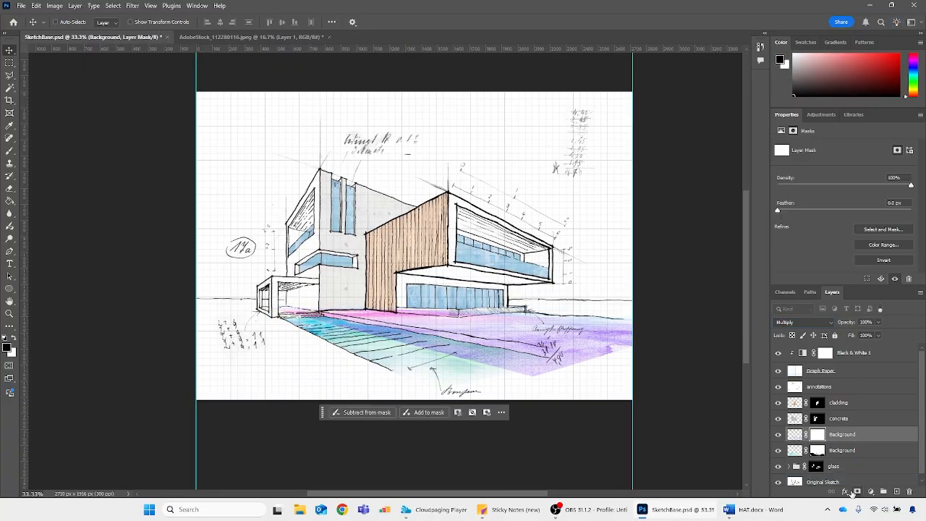
alt+click(857, 492)
key(ctrl+1)
Paint white on the mask with a hard 45 px brush to reveal the watercolour on the lawn strip below the wood cladding
key(b)
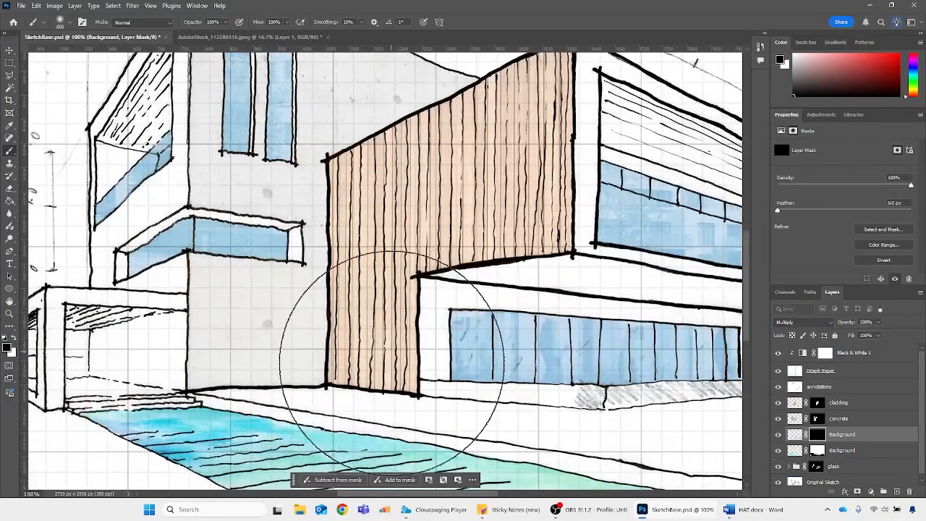
key(p)
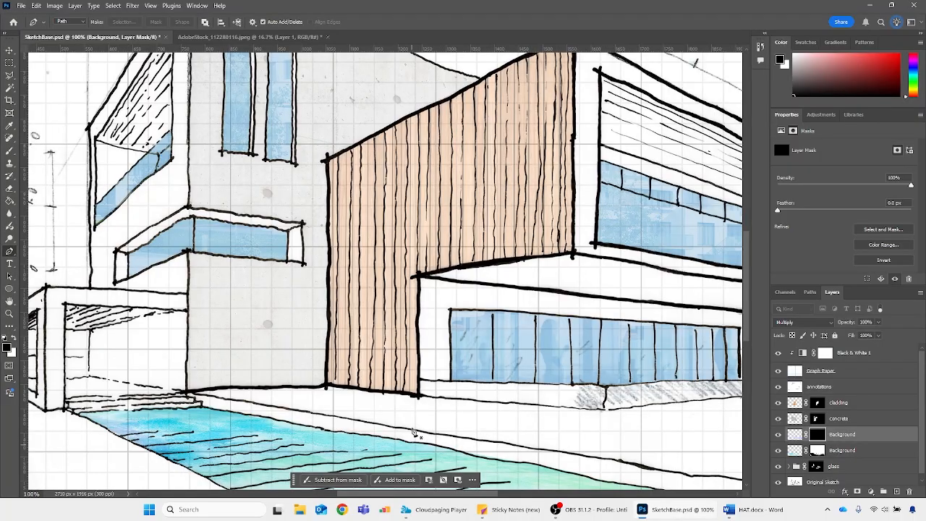
key(b)
click(70, 22)
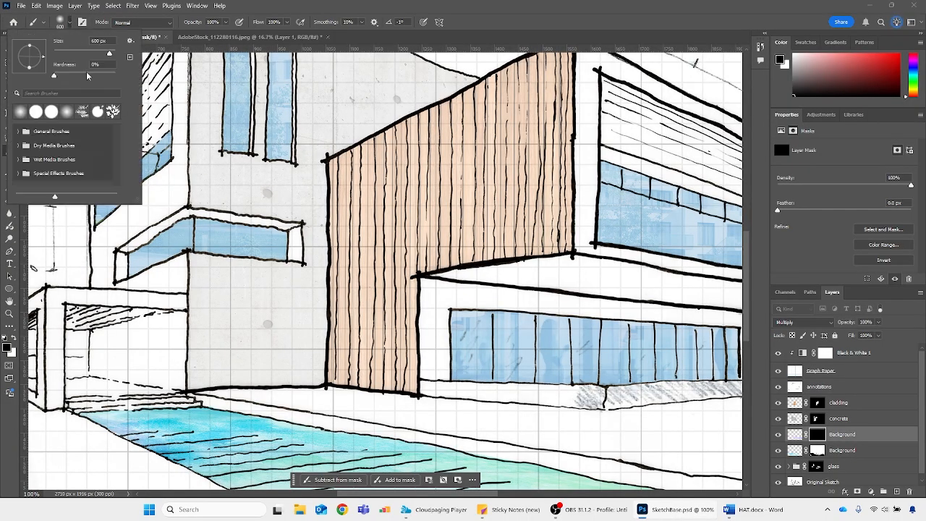
click(323, 11)
key(bracketleft)
key(bracketleft)
key(bracketleft)
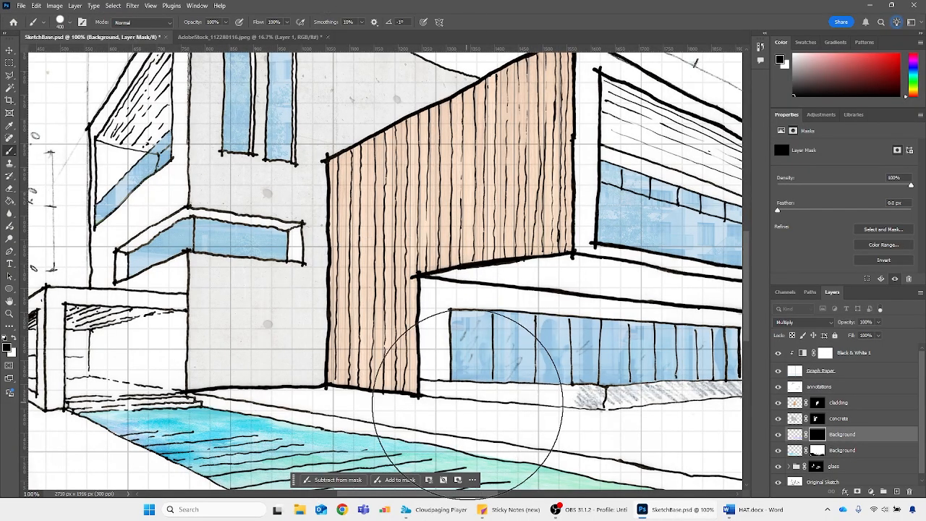
key(bracketleft)
key(bracketleft)
key(bracketleft)
key(bracketleft)
key(bracketleft)
key(bracketleft)
key(bracketleft)
key(bracketleft)
key(bracketleft)
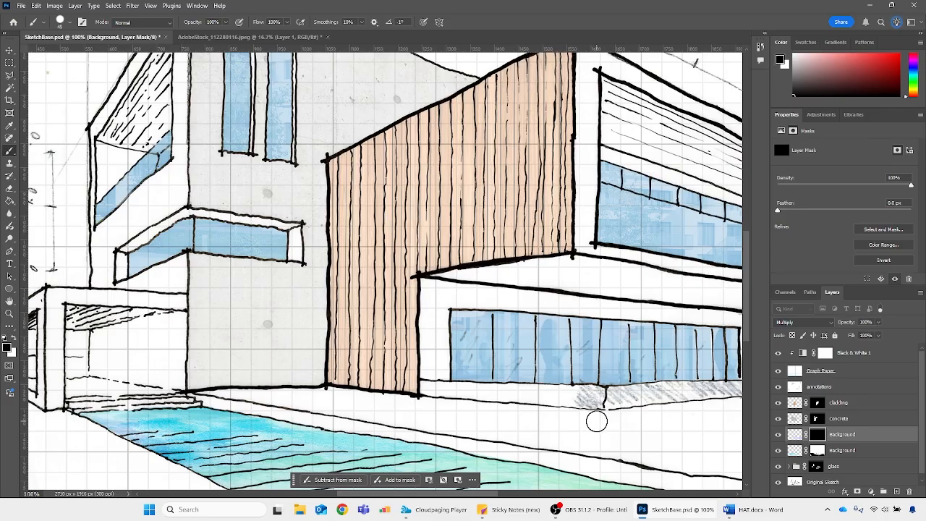
key(x)
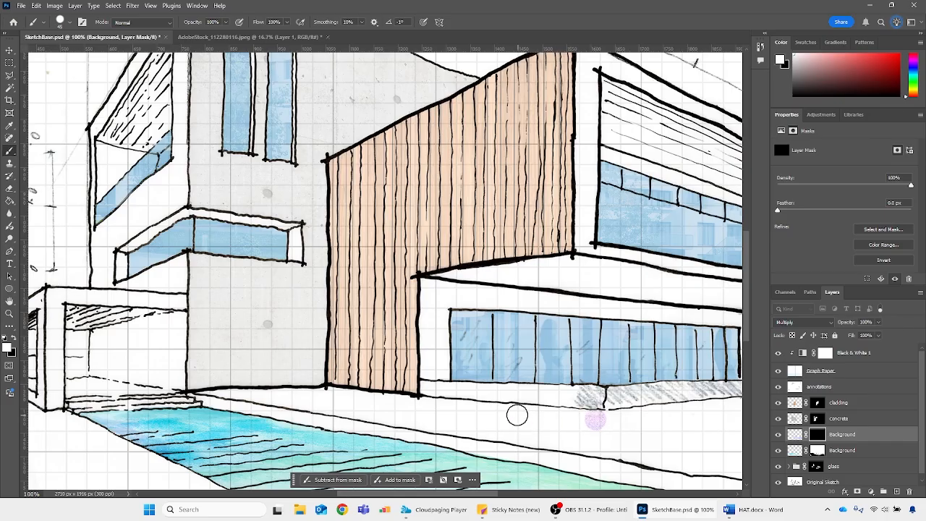
mouse_move(517, 415)
mouse_down()
mouse_move(299, 391)
mouse_move(210, 396)
mouse_up()
drag(394, 421, 489, 429)
drag(453, 480, 220, 402)
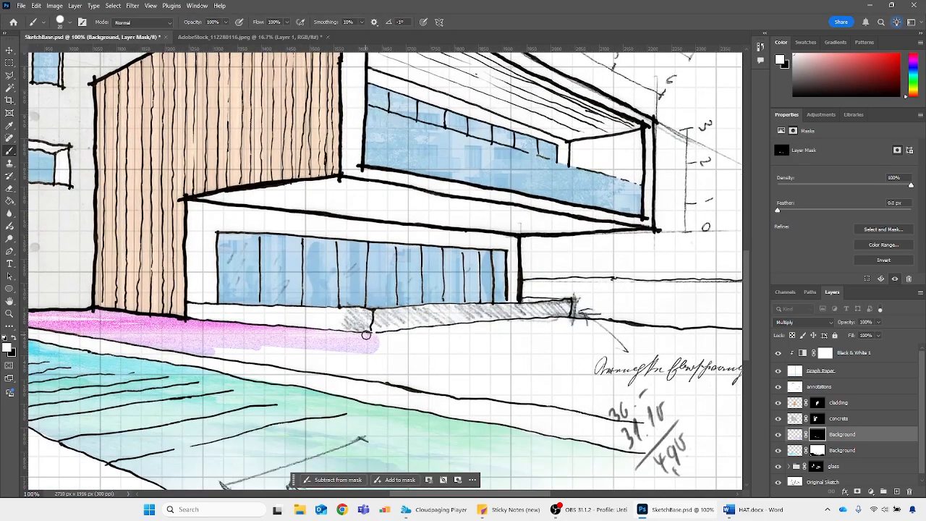
Extend the revealed watercolour across the rest of the lawn, following the terrace and path lines, with the hard brush enlarged to 60 px
drag(381, 338, 730, 333)
drag(210, 347, 650, 421)
key(])
key(])
key(])
key(])
drag(132, 327, 617, 387)
Fade the pink watercolour's outer right edge by painting black on its mask with a soft brush of 0% hardness, enlarged to 400 px
key(x)
key(ctrl+minus)
key(ctrl+minus)
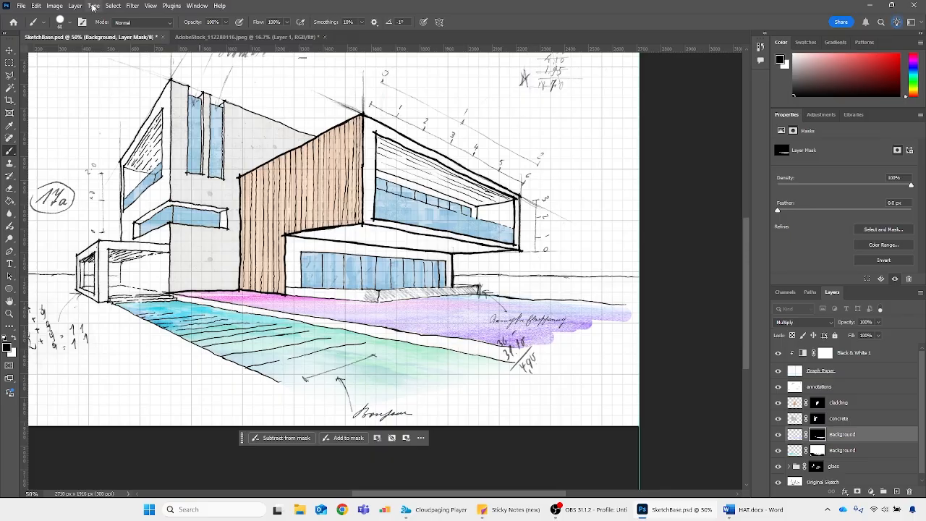
click(69, 22)
click(72, 75)
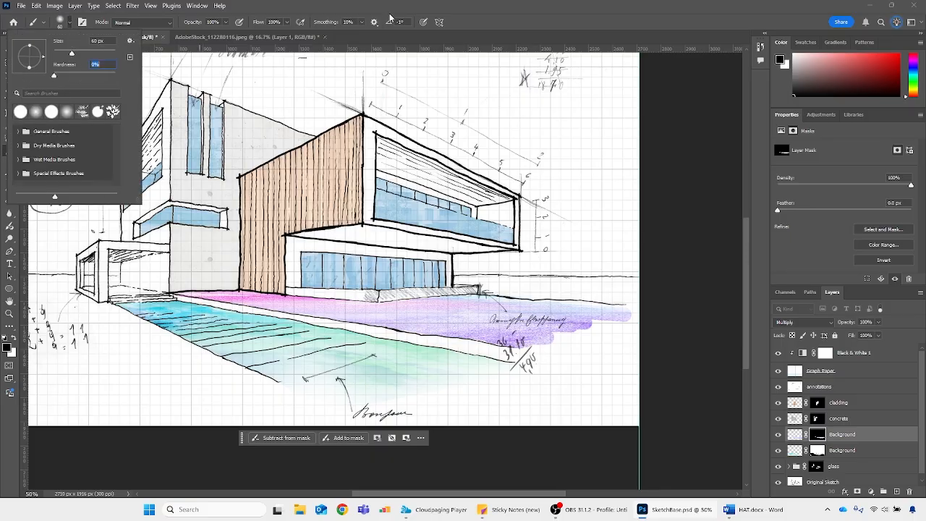
click(391, 17)
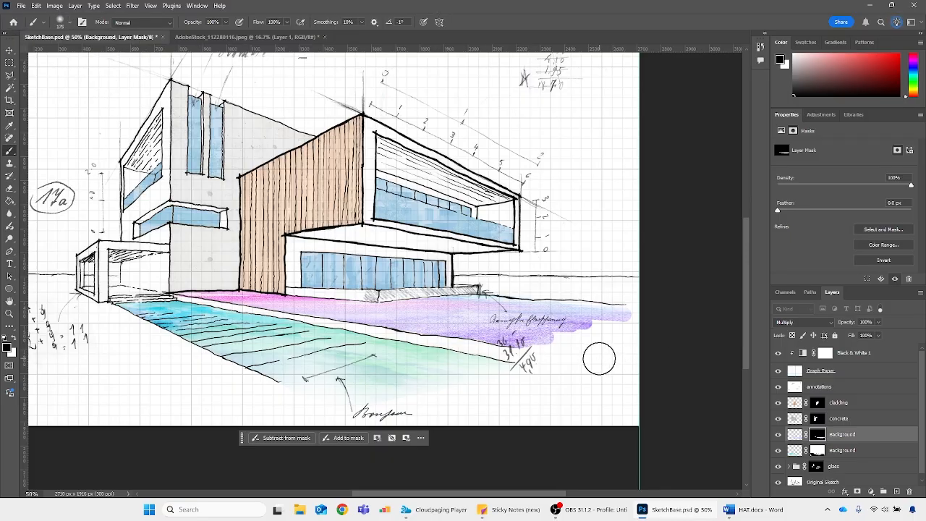
key(bracketright)
key(bracketright)
key(bracketright)
key(bracketright)
key(bracketright)
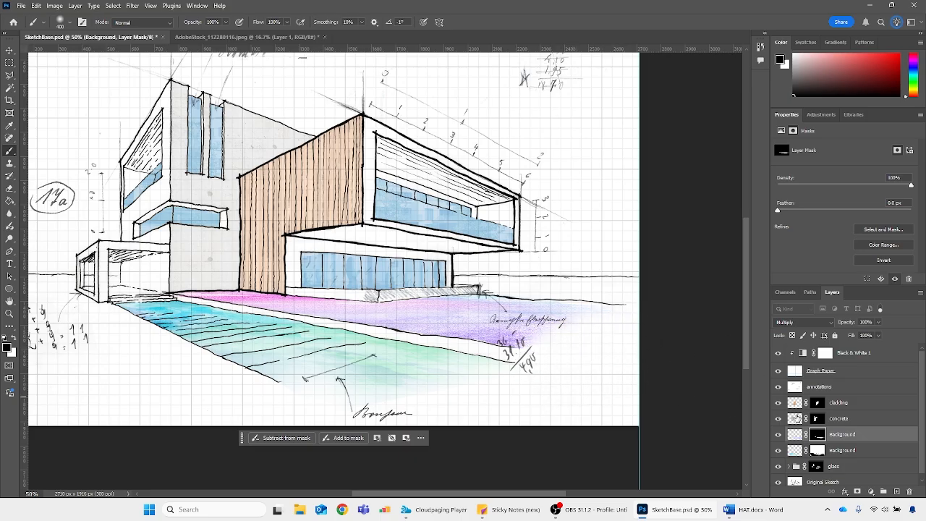
key(ctrl+minus)
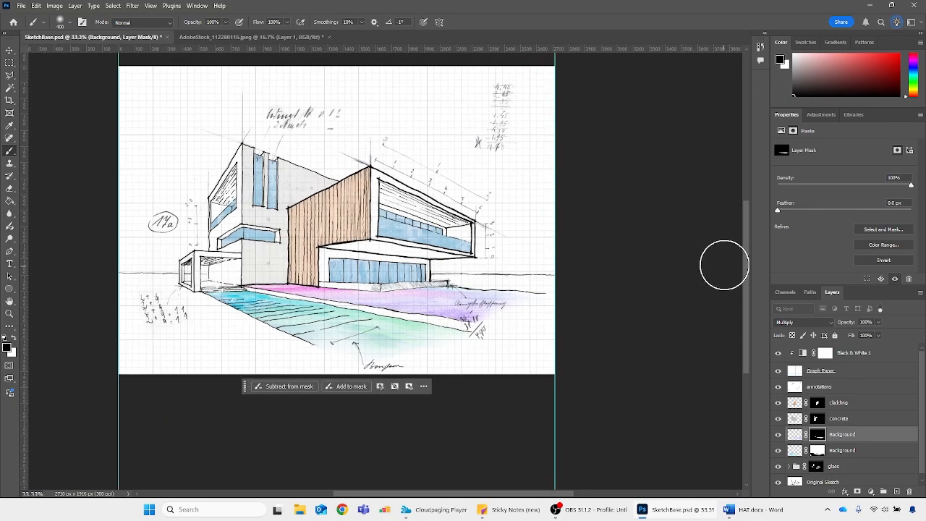
Clip a Hue/Saturation adjustment with hue -163 and saturation -44 to the pink watercolour, and set the watercolour layer's opacity to 70%
click(871, 492)
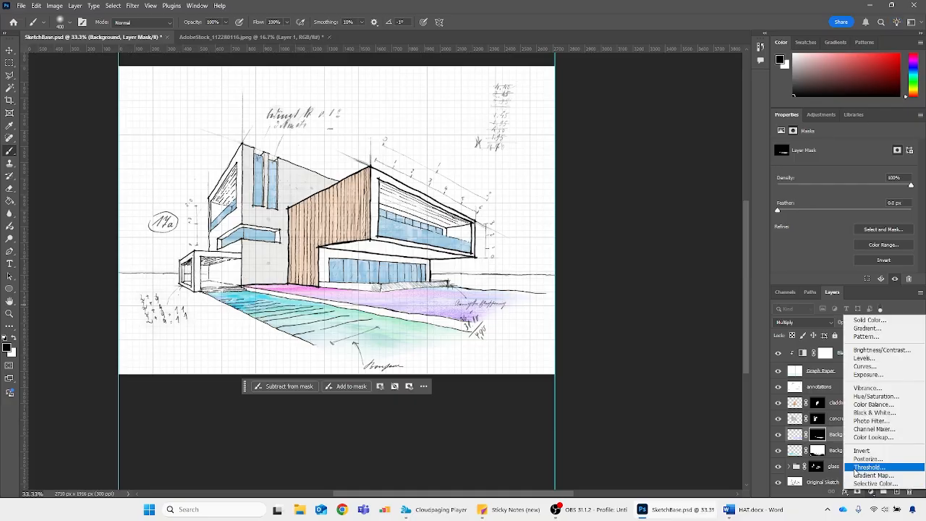
click(876, 397)
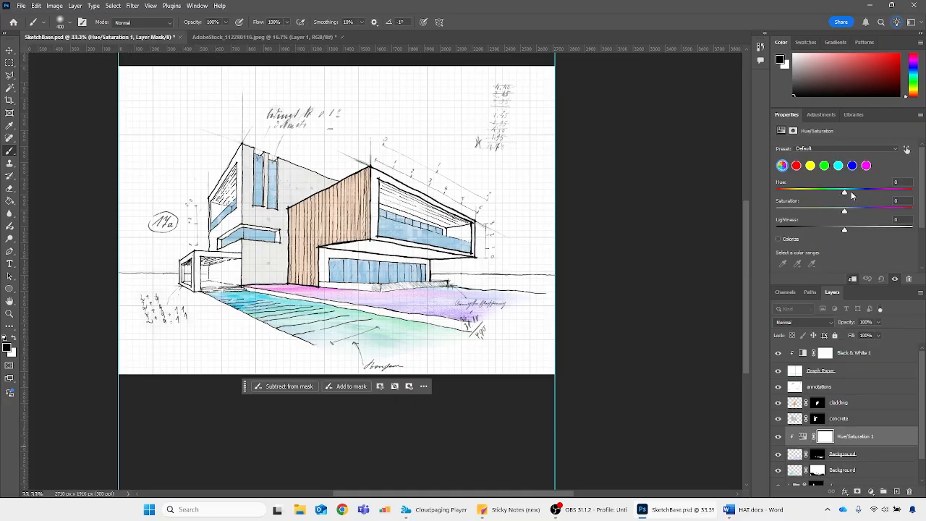
mouse_move(846, 194)
mouse_down()
mouse_move(802, 198)
mouse_move(876, 192)
mouse_move(774, 198)
mouse_up()
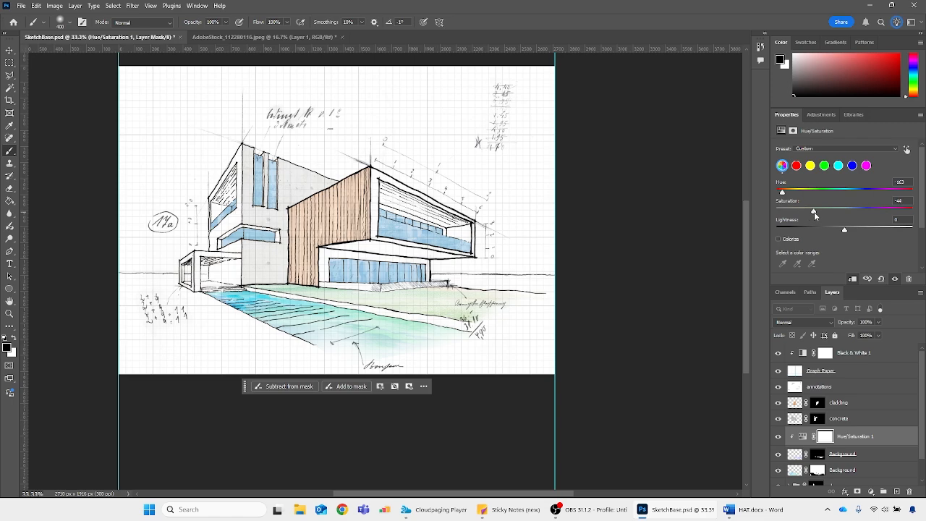
mouse_move(844, 230)
mouse_down()
mouse_move(835, 229)
mouse_move(844, 230)
mouse_up()
click(863, 455)
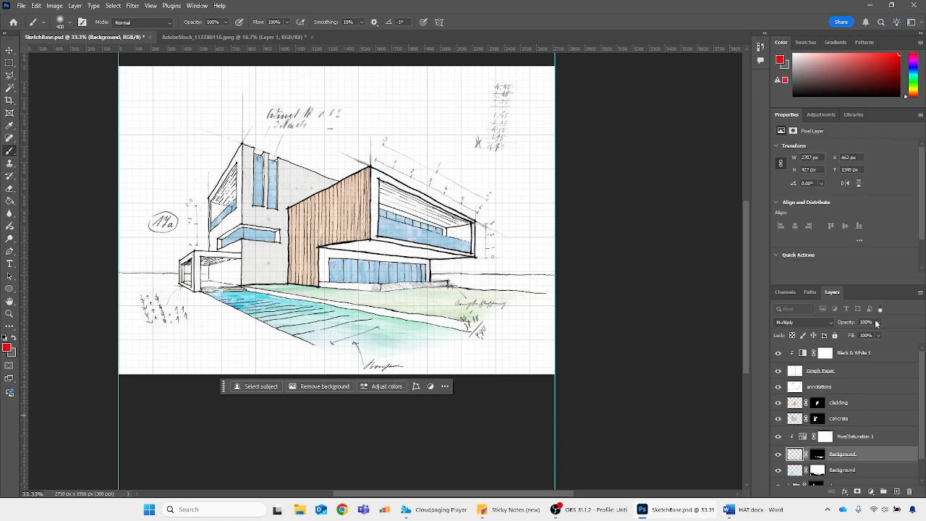
text(70)
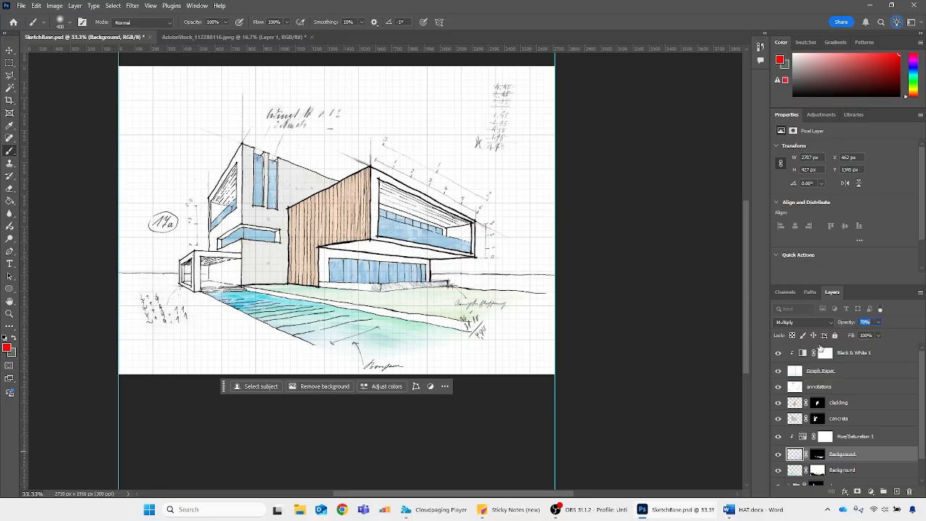
Try blend modes such as Hard Mix on a new red-filled layer above the Black & White adjustment, and delete that layer
click(895, 354)
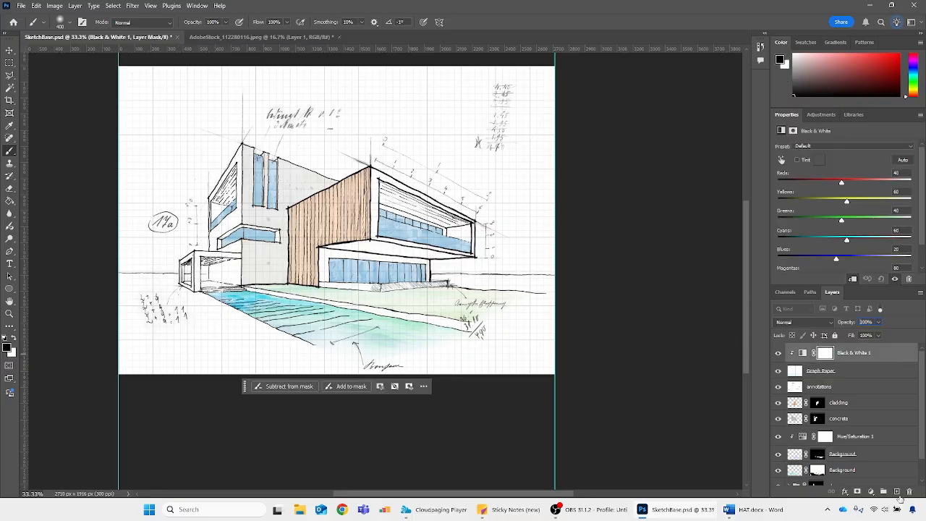
click(898, 492)
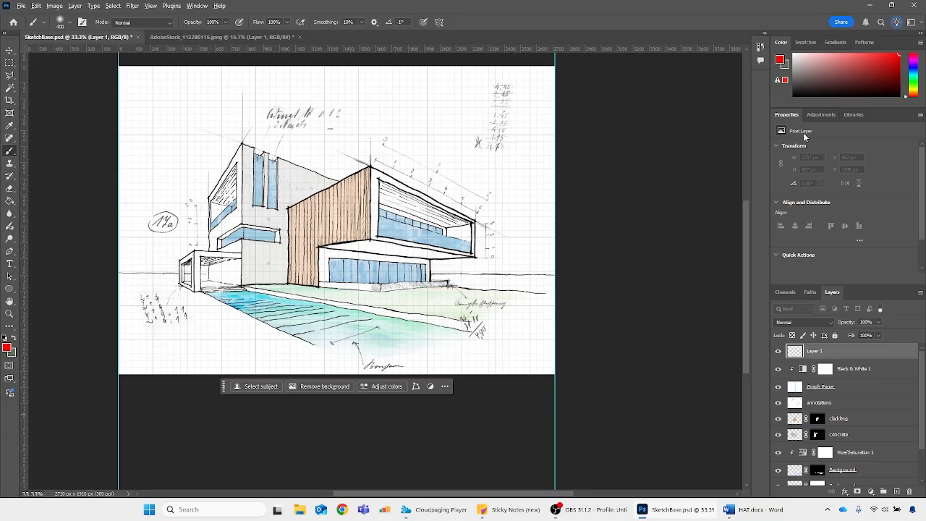
key(alt+BackSpace)
click(814, 322)
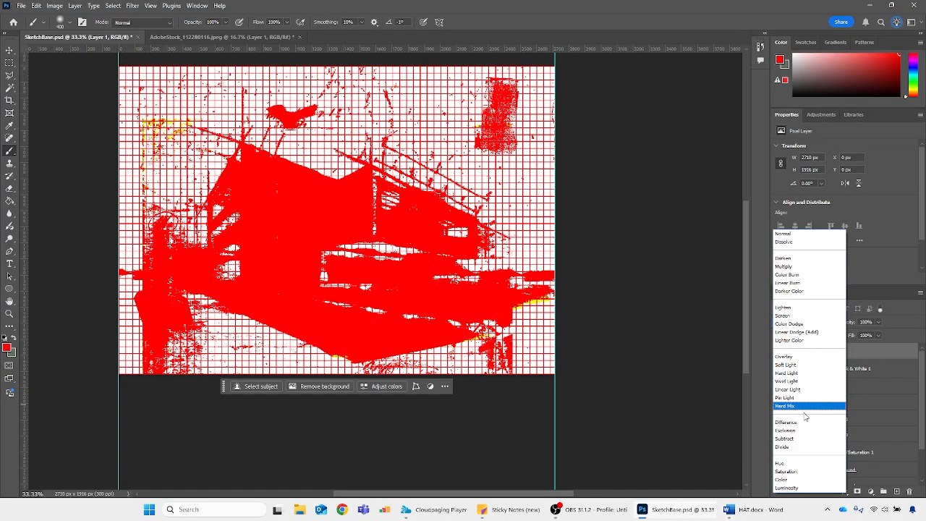
click(895, 420)
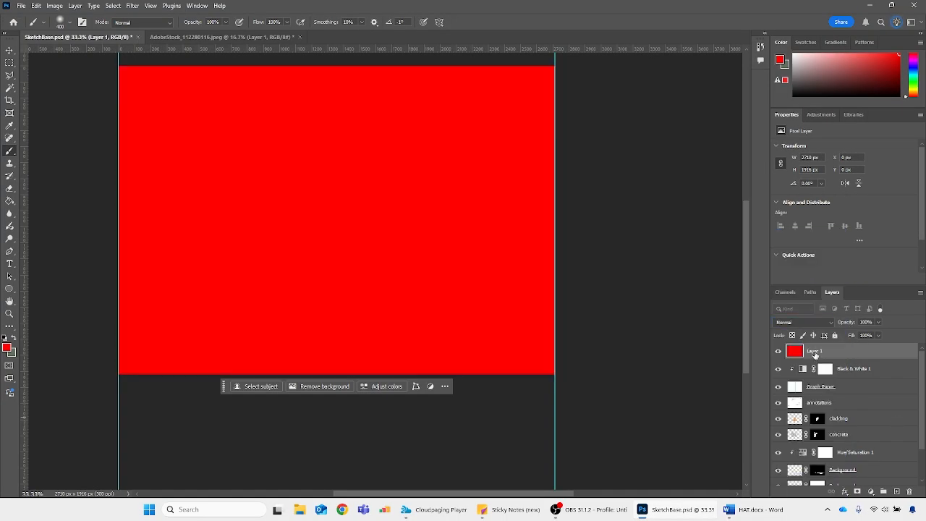
key(Delete)
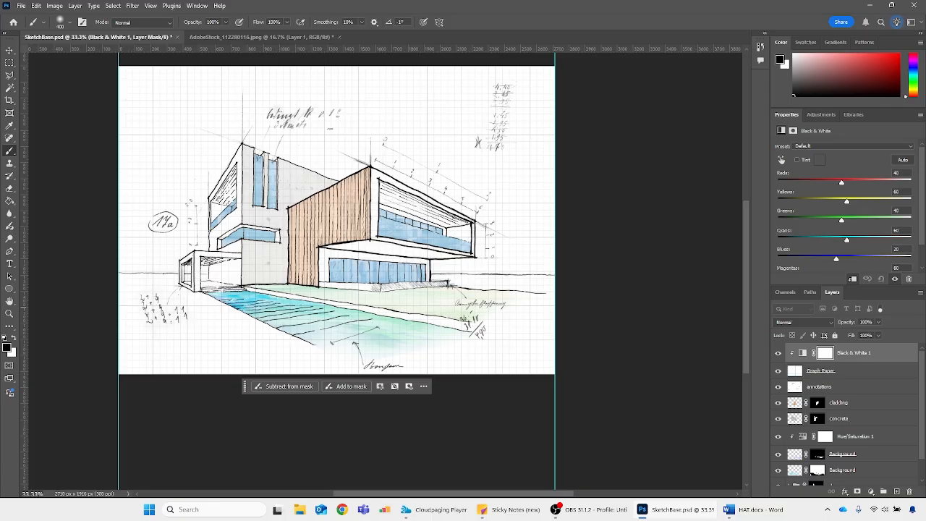
Load the outline of the concrete layer's content as a selection
key(ctrl+plus)
key(ctrl+plus)
key(ctrl+plus)
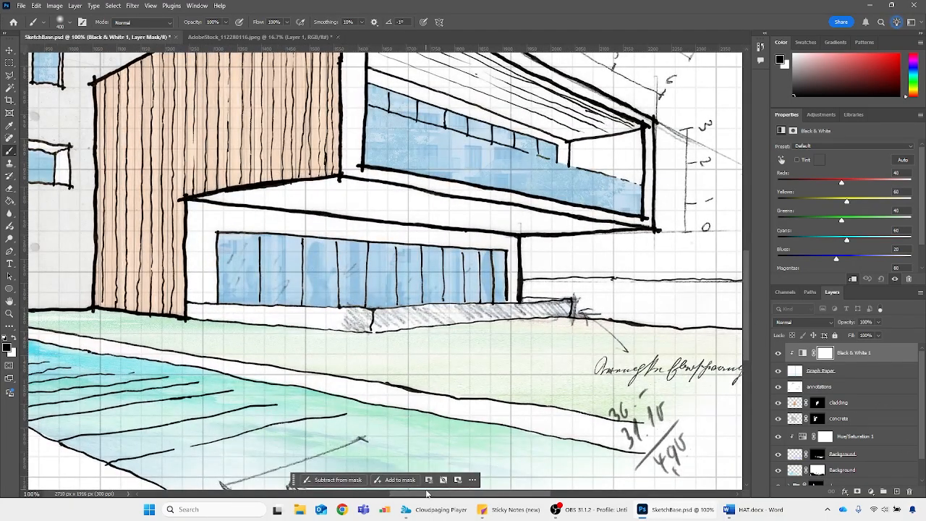
mouse_move(427, 493)
mouse_down()
mouse_move(275, 493)
mouse_move(297, 492)
mouse_up()
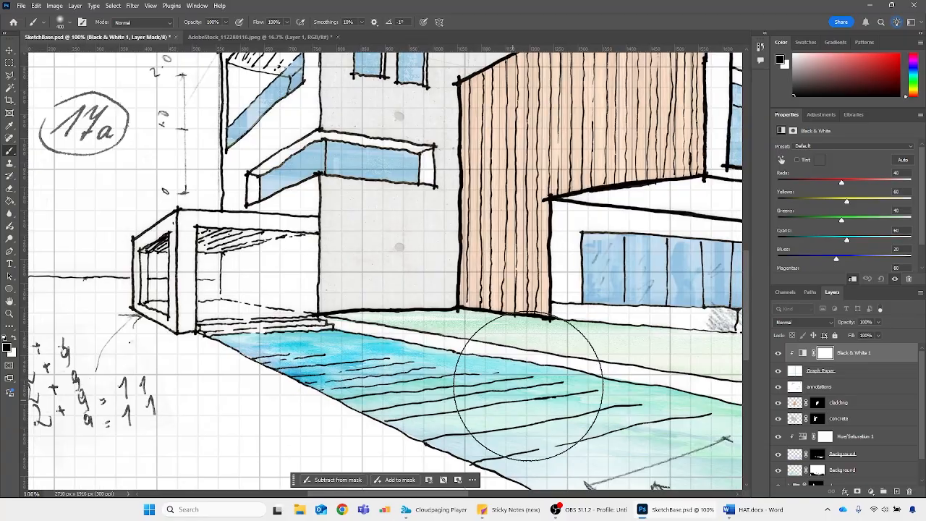
ctrl+click(791, 421)
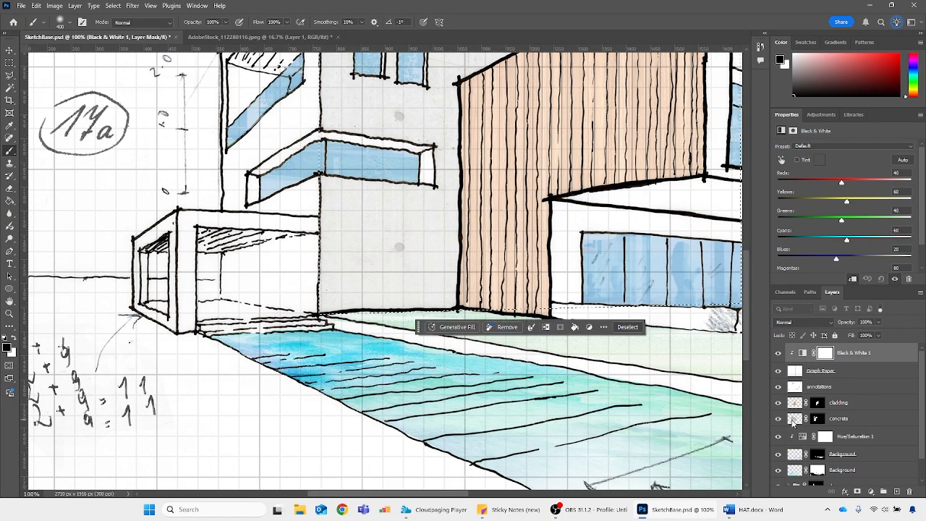
key(ctrl+minus)
key(ctrl+minus)
key(ctrl+minus)
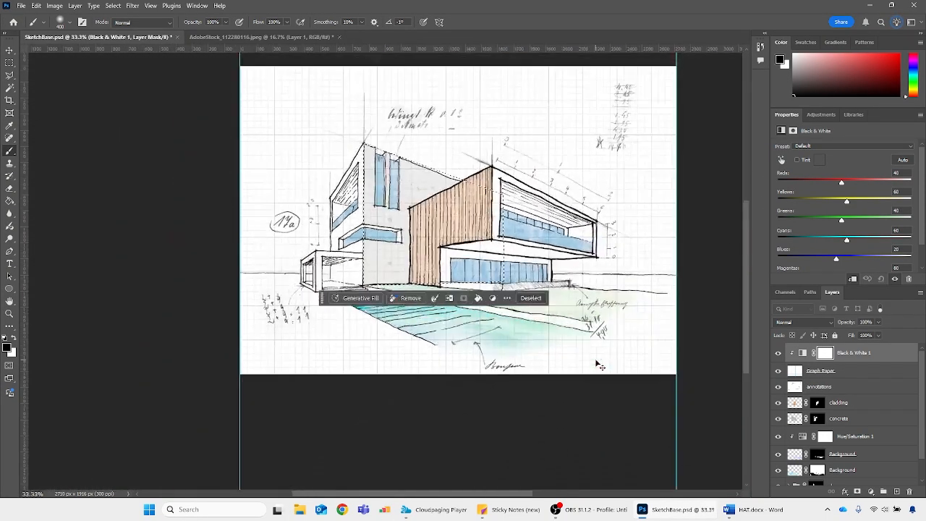
Clear the selection, open Concrete_Precast.jpeg, duplicate its layer into SketchBase.psd and place the copy directly below the annotations layer
key(ctrl+d)
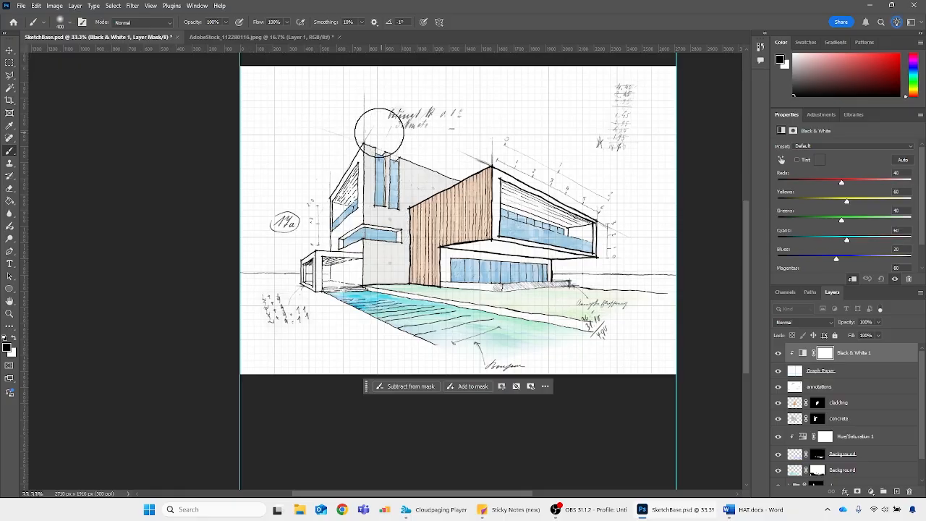
click(21, 5)
mouse_move(68, 64)
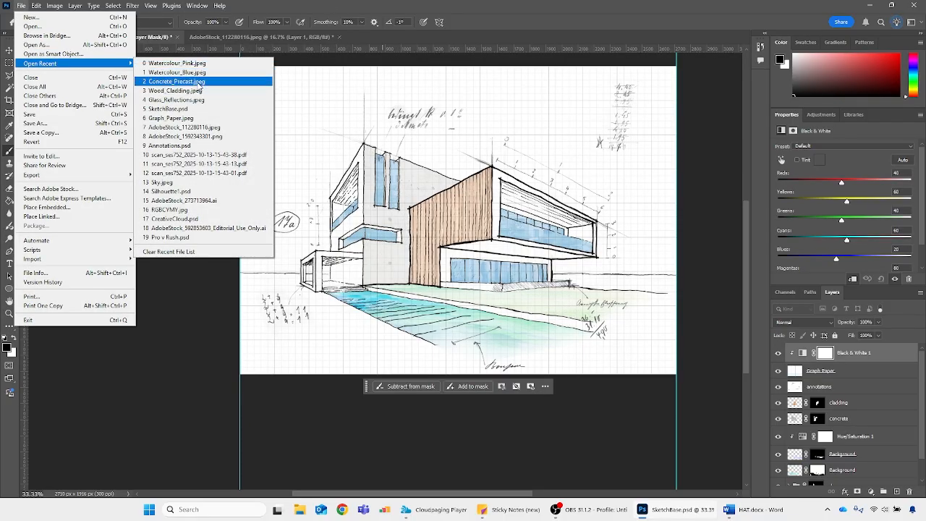
click(196, 85)
right_click(820, 351)
click(805, 386)
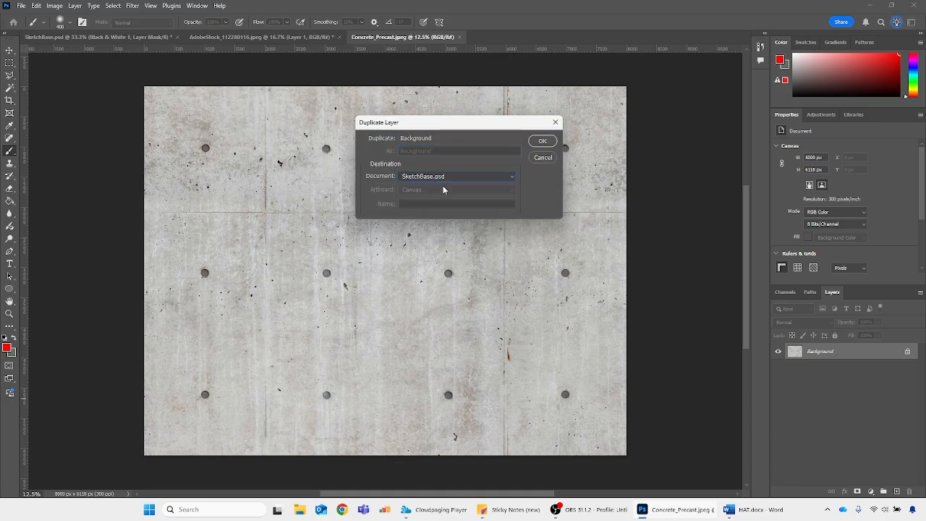
click(543, 141)
click(97, 37)
drag(801, 354, 804, 410)
Scale the new concrete layer down and distort it in perspective, narrowing towards the tower's base, and set its blend mode to Multiply
key(ctrl+t)
drag(240, 66, 600, 342)
drag(709, 347, 567, 176)
drag(608, 120, 608, 401)
mouse_move(616, 404)
mouse_down()
mouse_move(587, 212)
mouse_move(580, 403)
mouse_up()
mouse_move(574, 451)
mouse_down()
mouse_move(511, 319)
mouse_move(518, 284)
mouse_up()
drag(372, 237, 372, 320)
drag(372, 470, 372, 391)
drag(654, 354, 637, 273)
drag(637, 273, 654, 278)
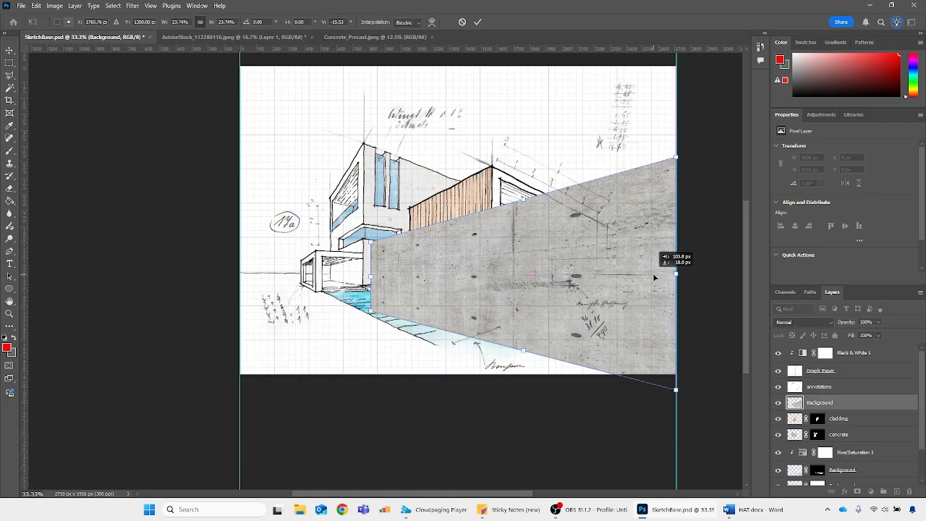
drag(371, 276, 357, 277)
key(Return)
click(804, 323)
click(789, 266)
Reposition and resize the concrete layer to 1947 × 1179 px so it covers the pool edging and the ground up to the canvas's right edge
key(ctrl+t)
drag(516, 155, 516, 202)
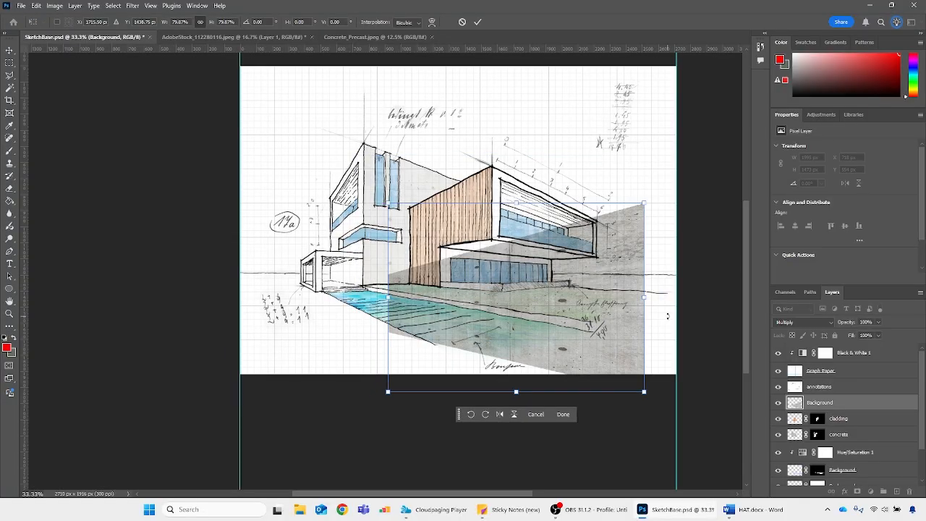
drag(644, 297, 676, 298)
mouse_move(388, 298)
mouse_down()
mouse_move(362, 297)
mouse_move(397, 297)
mouse_up()
drag(548, 314, 514, 314)
drag(643, 298, 676, 297)
key(Return)
key(ctrl+plus)
key(ctrl+plus)
key(ctrl+plus)
key(ctrl+plus)
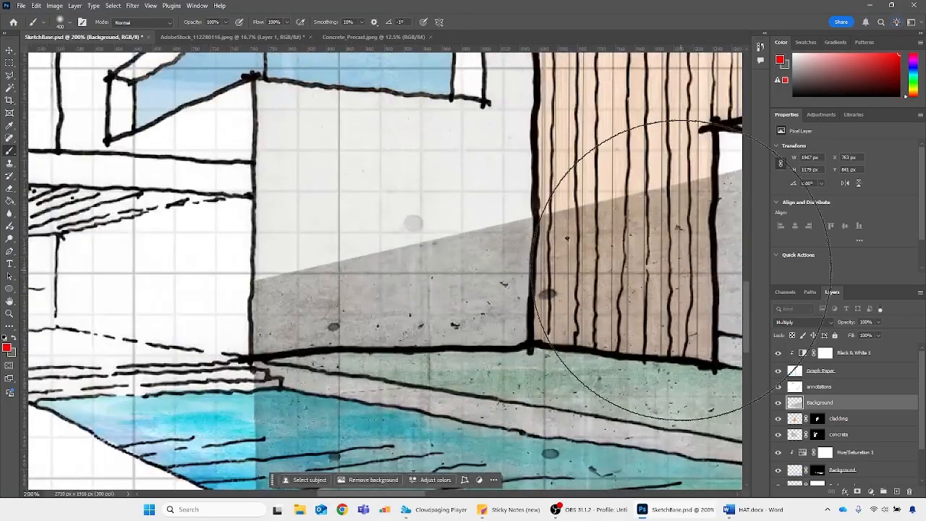
key(l)
click(255, 360)
click(376, 380)
click(537, 407)
click(677, 432)
drag(702, 436, 484, 290)
key(Escape)
Trace the edging strip between pool and lawn with the Magnetic Lasso and mask the concrete layer to it
right_click(9, 75)
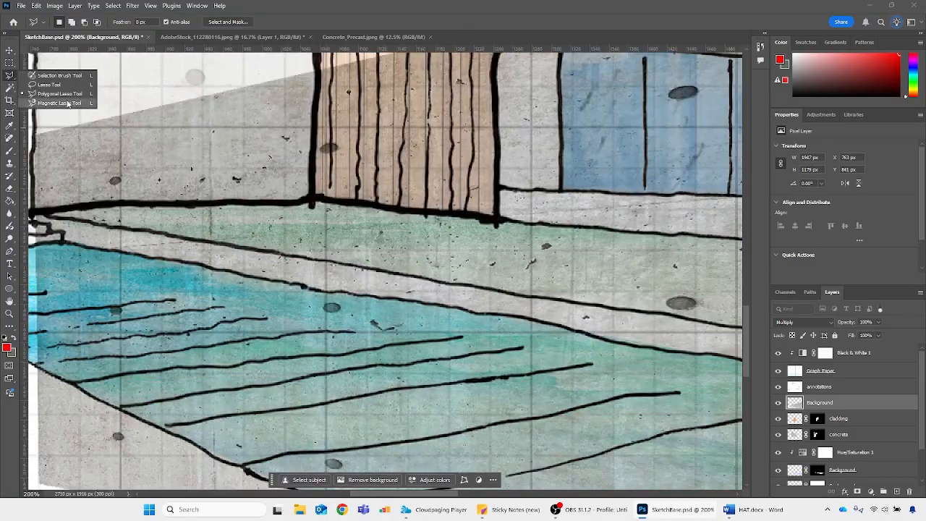
click(67, 103)
click(32, 215)
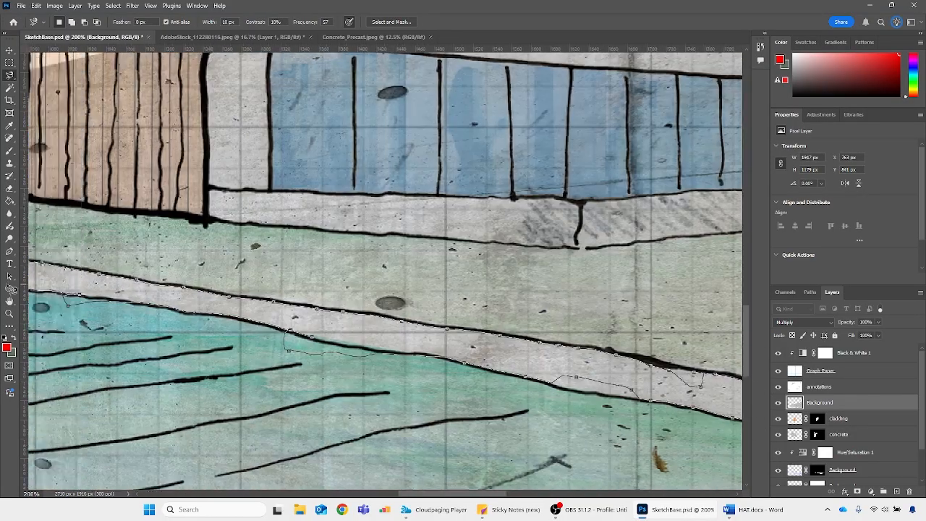
Clean up the edging strip's mask with a small brush, revealing its start in white and hiding concrete spilling into the pool in black
key(bracketleft)
key(bracketleft)
key(bracketleft)
key(bracketleft)
key(bracketleft)
key(bracketleft)
key(bracketleft)
key(bracketleft)
key(bracketleft)
key(bracketleft)
key(bracketleft)
key(bracketleft)
key(bracketleft)
key(bracketleft)
key(bracketleft)
key(bracketleft)
key(bracketleft)
key(bracketleft)
key(bracketleft)
key(bracketleft)
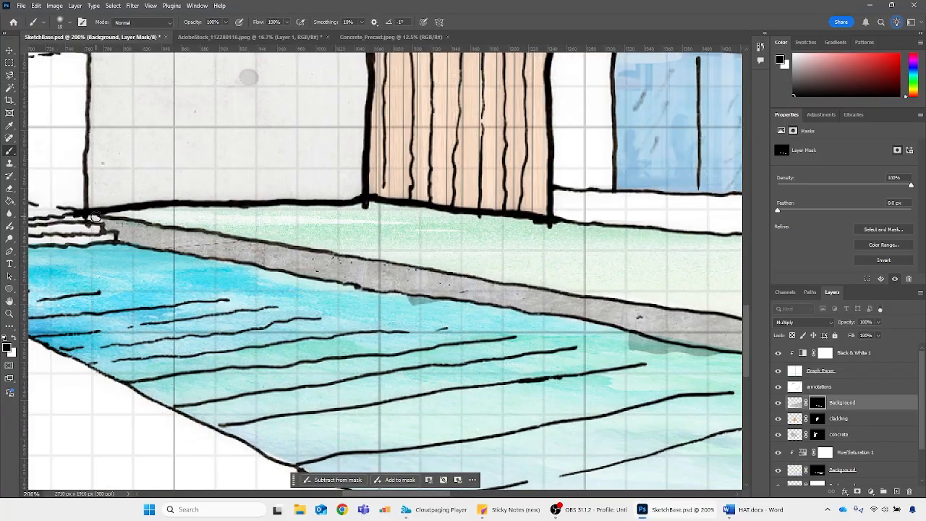
key(x)
drag(89, 215, 106, 227)
key(x)
drag(410, 298, 447, 303)
drag(420, 495, 468, 494)
mouse_move(389, 354)
mouse_down()
mouse_move(308, 338)
mouse_move(347, 351)
mouse_up()
drag(485, 494, 538, 494)
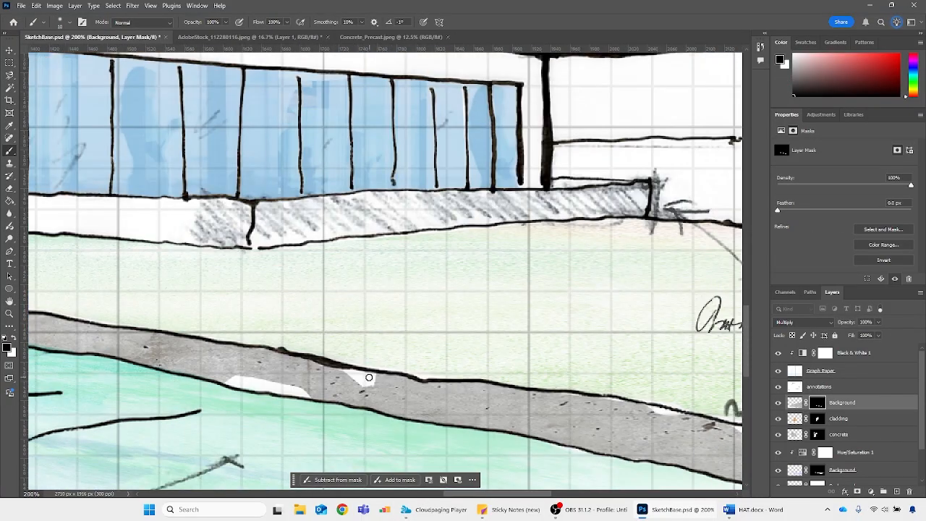
Fill the uncovered gaps along the concrete edging strip by painting white on the layer mask
key(x)
drag(350, 374, 372, 382)
drag(307, 395, 233, 383)
drag(520, 494, 570, 494)
drag(360, 414, 262, 400)
drag(412, 428, 454, 432)
scroll(440, 432, down, 3)
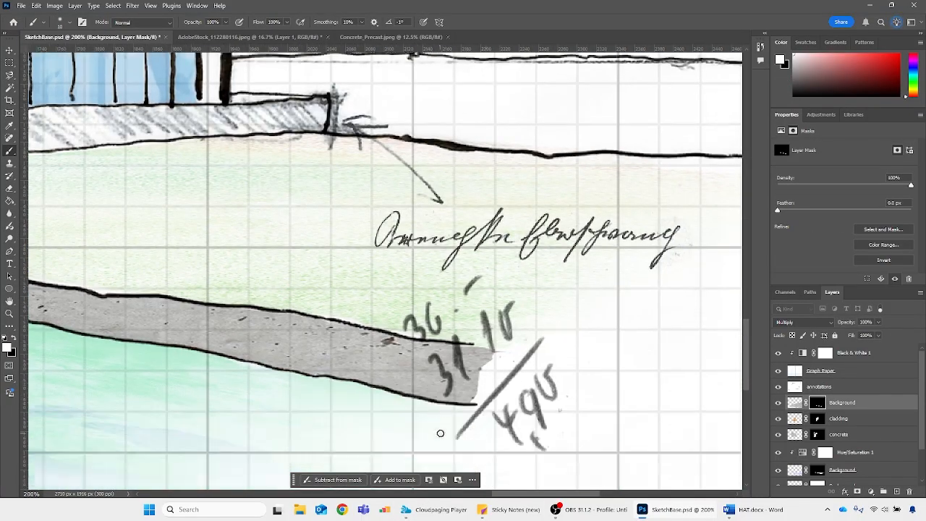
Touch up the edging strip's outer end beside the handwritten figures, revealing concrete in white and trimming it with a larger black brush
drag(474, 402, 505, 372)
key(x)
key(bracketright)
key(bracketright)
key(bracketright)
key(bracketright)
key(bracketright)
key(bracketright)
key(bracketright)
key(bracketright)
key(bracketright)
key(bracketright)
key(bracketright)
key(bracketright)
mouse_move(506, 382)
mouse_down()
mouse_move(502, 408)
mouse_move(496, 440)
mouse_move(474, 444)
mouse_up()
Reveal concrete on the low wall just right of the house by painting white on the mask with a smaller hard round brush
key(ctrl+minus)
key(ctrl+minus)
key(ctrl+minus)
scroll(520, 361, up, 3)
key(ctrl+plus)
key(ctrl+plus)
key(ctrl+plus)
key(ctrl+plus)
scroll(442, 335, down, 4)
key(bracketleft)
key(bracketleft)
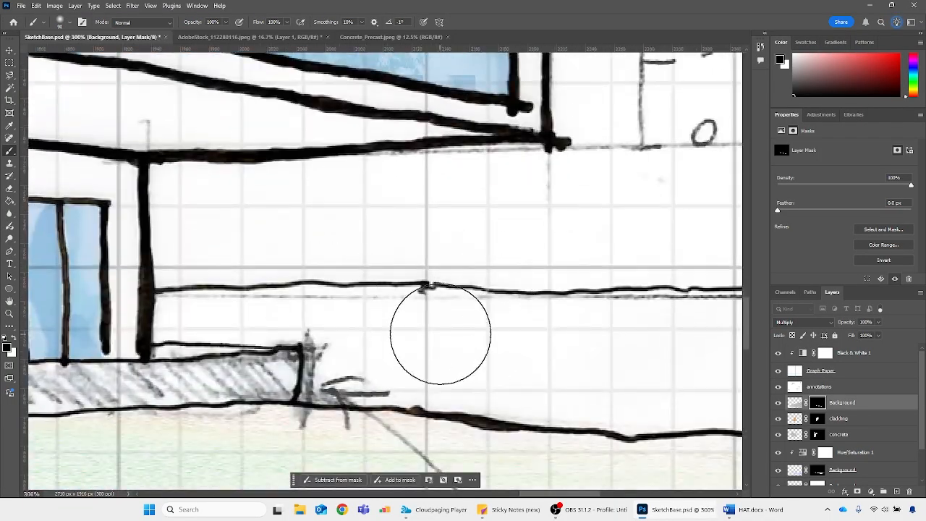
click(69, 22)
scroll(449, 325, down, 1)
key(bracketleft)
key(bracketleft)
key(bracketleft)
key(x)
mouse_move(488, 327)
mouse_down()
mouse_move(317, 301)
mouse_move(182, 302)
mouse_up()
key(bracketleft)
drag(331, 355, 505, 380)
Extend the concrete fill along the low background wall to the canvas's right edge by painting white on the mask
drag(530, 494, 573, 494)
mouse_move(87, 303)
mouse_down()
mouse_move(149, 344)
mouse_move(637, 384)
mouse_up()
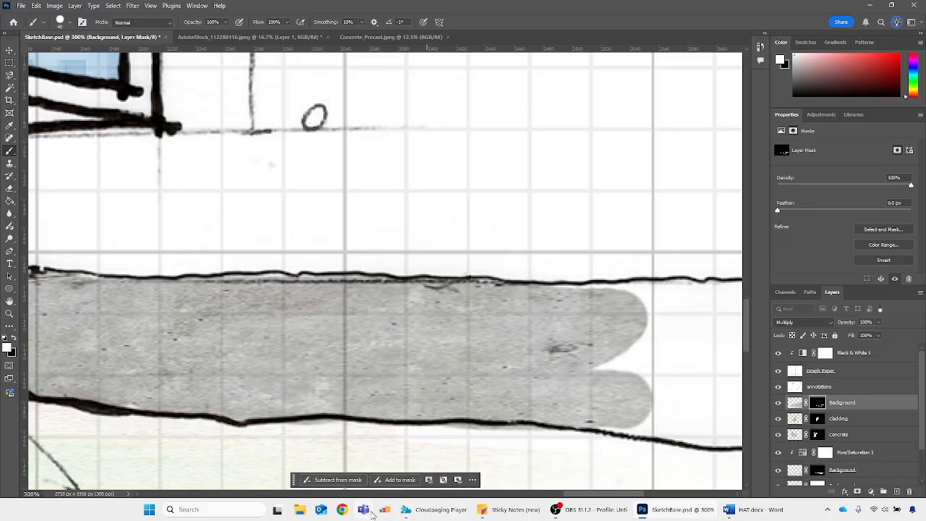
key(ctrl+minus)
mouse_move(635, 294)
mouse_down()
mouse_move(699, 330)
mouse_move(550, 366)
mouse_move(708, 369)
mouse_up()
key(ctrl+minus)
key(ctrl+minus)
key(ctrl+minus)
key(ctrl+minus)
key(ctrl+minus)
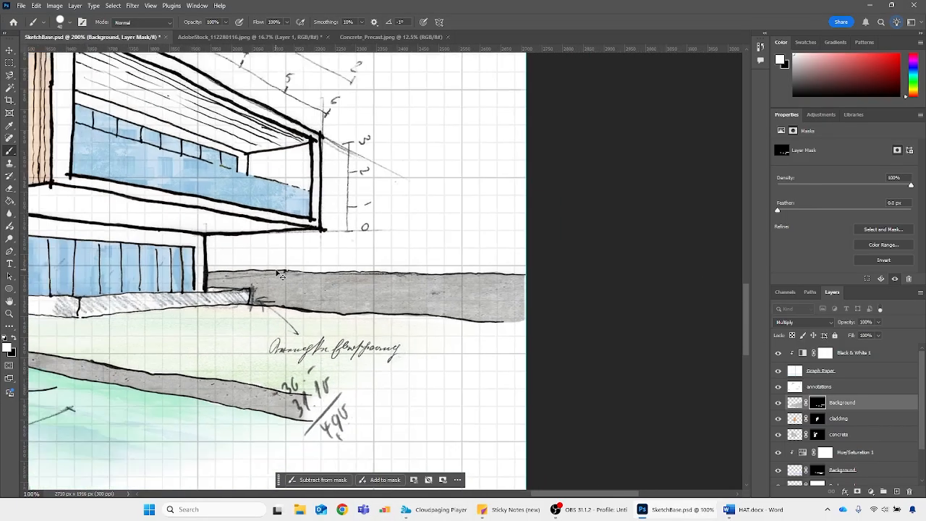
scroll(257, 340, up, 2)
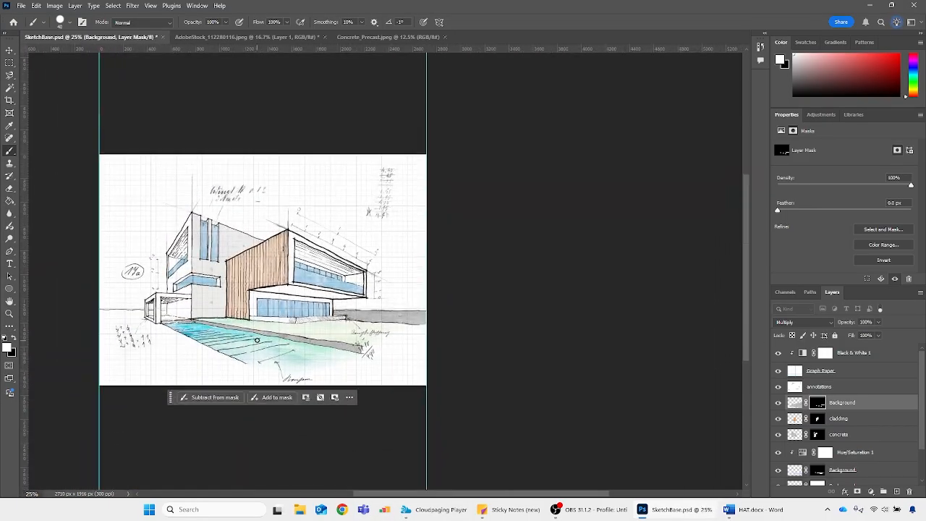
Set the opacity of the masked concrete layer for the edging and background wall to 80%
click(796, 402)
click(866, 322)
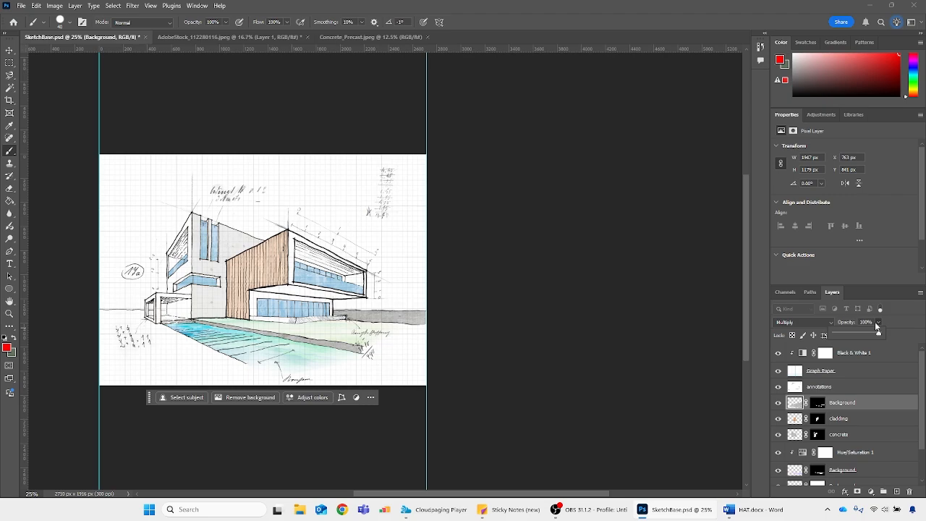
text(80)
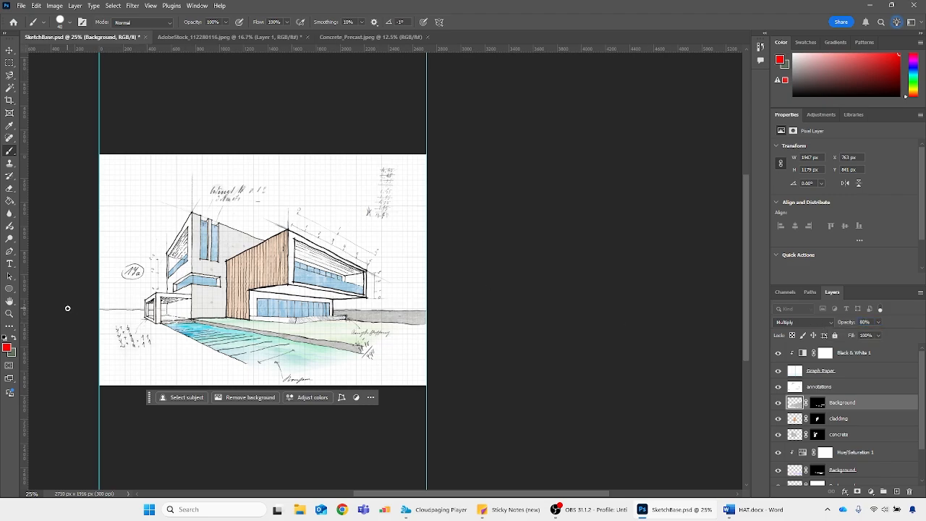
key(ctrl+minus)
key(ctrl+plus)
key(ctrl+plus)
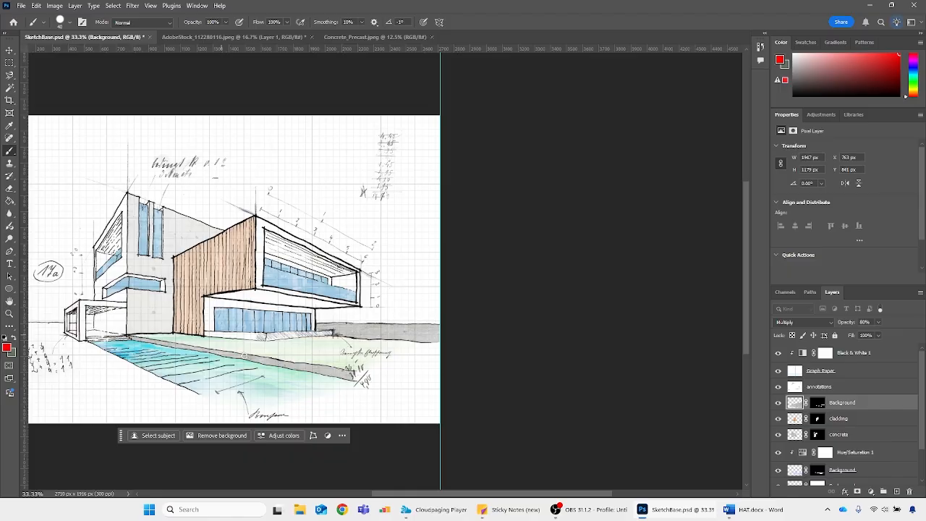
scroll(476, 488, left, 5)
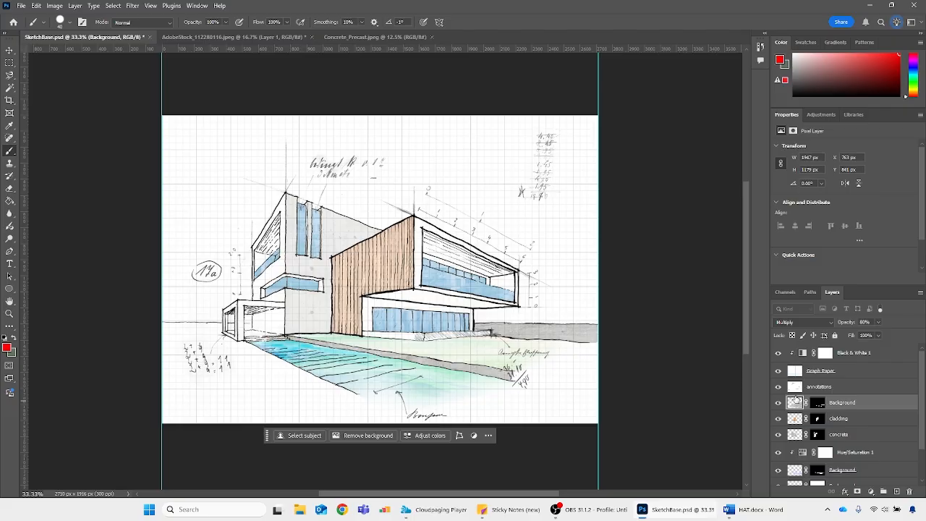
Add a new layer above the masked concrete layer, browse the brush presets including Wet Media Brushes, and pick the leaf-shaped brush
click(898, 491)
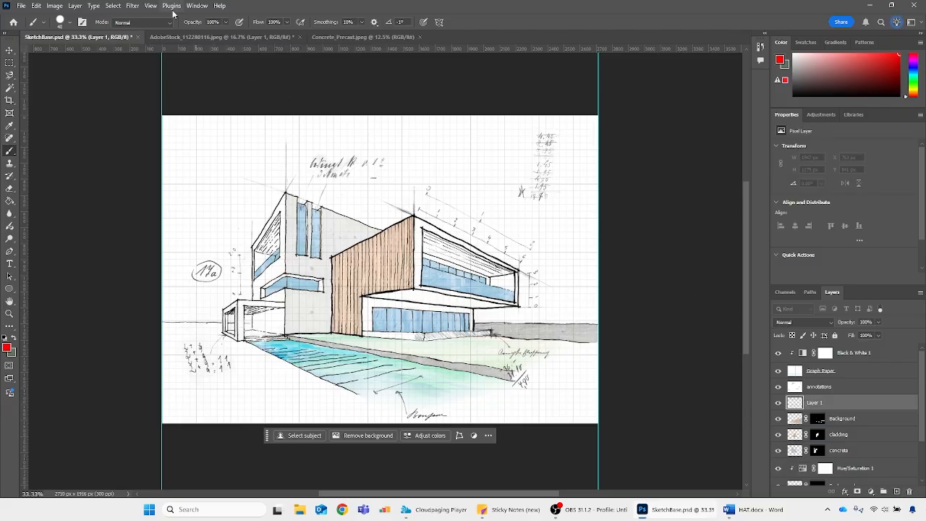
click(70, 23)
click(71, 23)
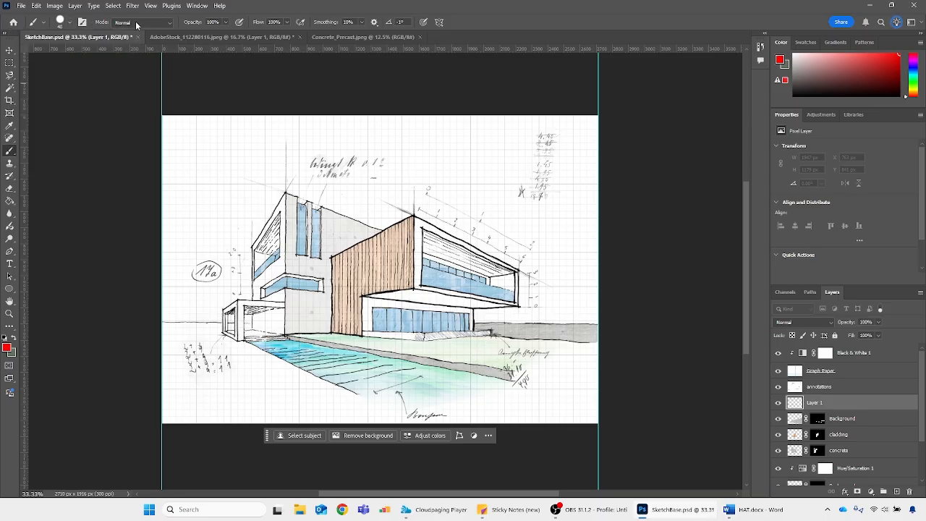
click(204, 6)
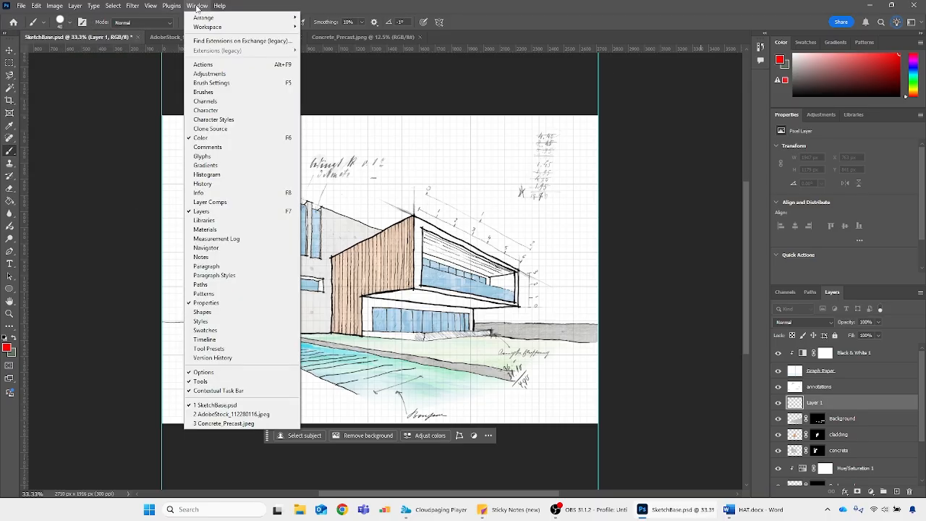
click(208, 92)
click(197, 5)
click(212, 82)
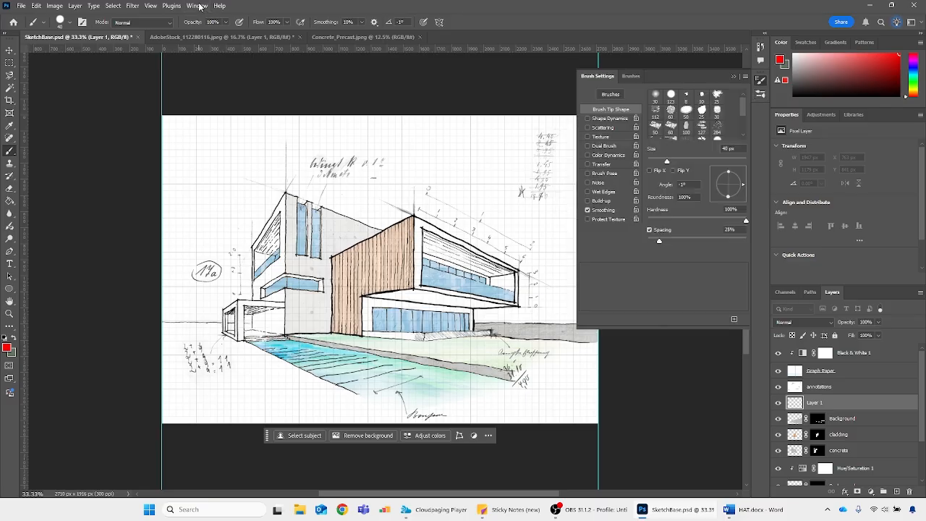
click(631, 76)
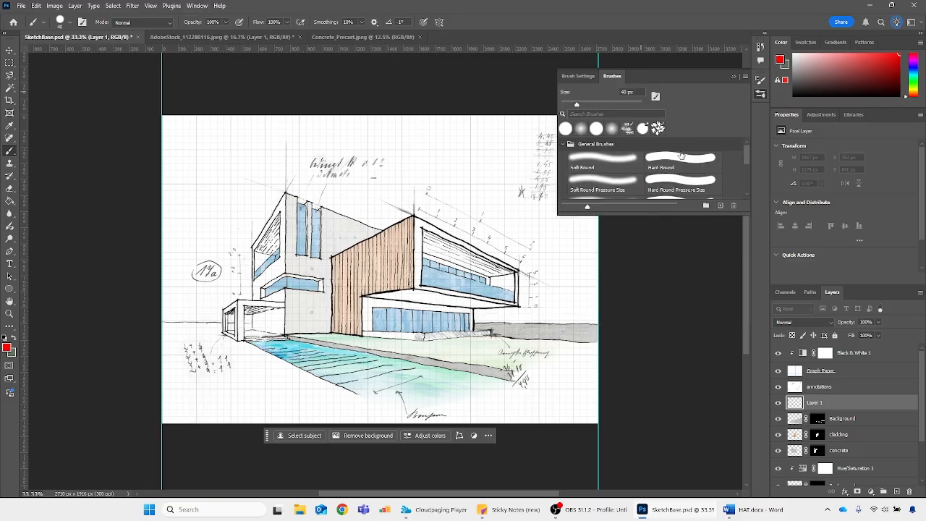
scroll(680, 155, down, 5)
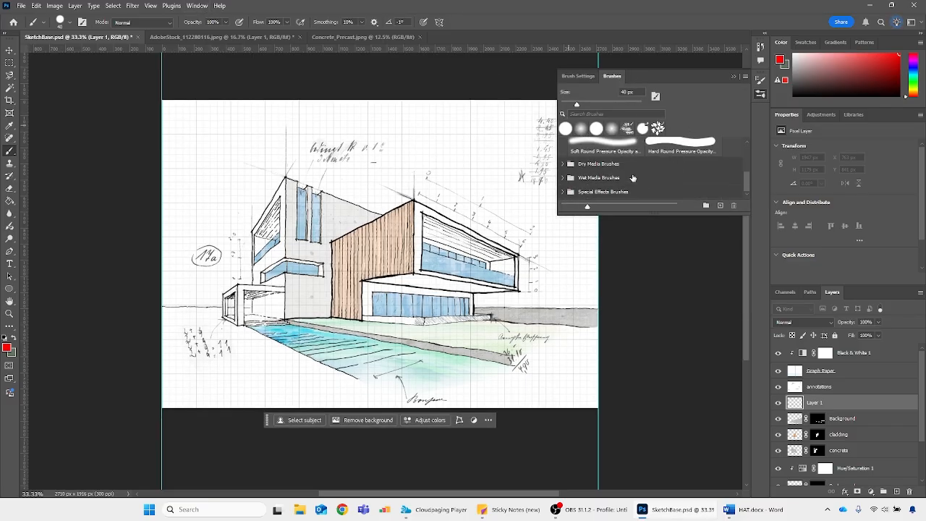
click(564, 178)
click(566, 180)
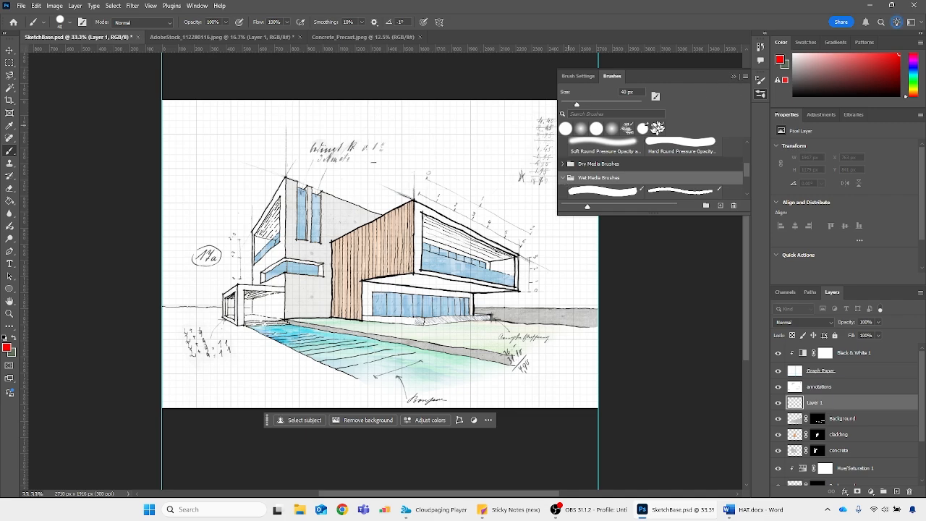
click(657, 128)
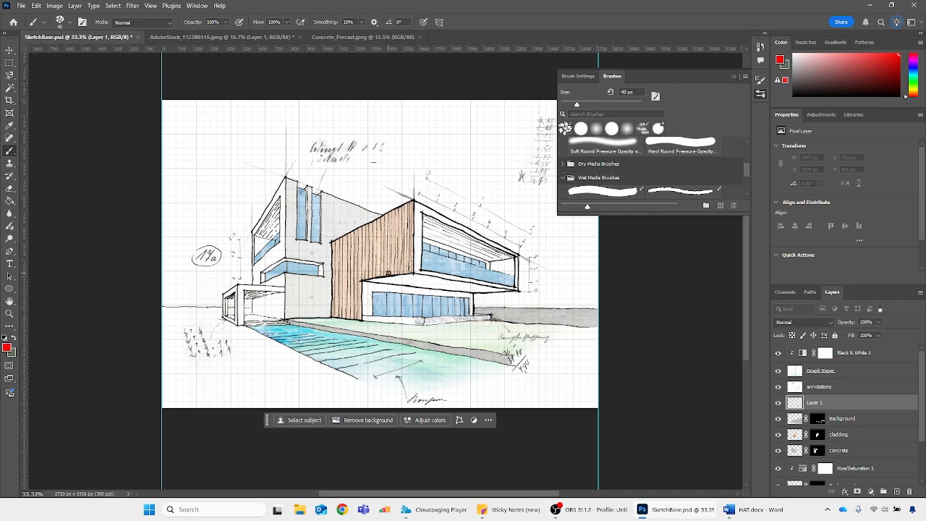
Enlarge the leaf brush to 300 px and paint broad red leaf strokes across the house on the new layer
key(])
key(])
key(])
key(])
key(])
key(])
mouse_move(402, 289)
mouse_down()
mouse_move(426, 260)
mouse_move(434, 302)
mouse_move(474, 312)
mouse_move(456, 327)
mouse_up()
drag(346, 216, 396, 326)
drag(347, 287, 333, 272)
mouse_move(256, 220)
mouse_down()
mouse_move(517, 211)
mouse_move(308, 315)
mouse_move(427, 299)
mouse_up()
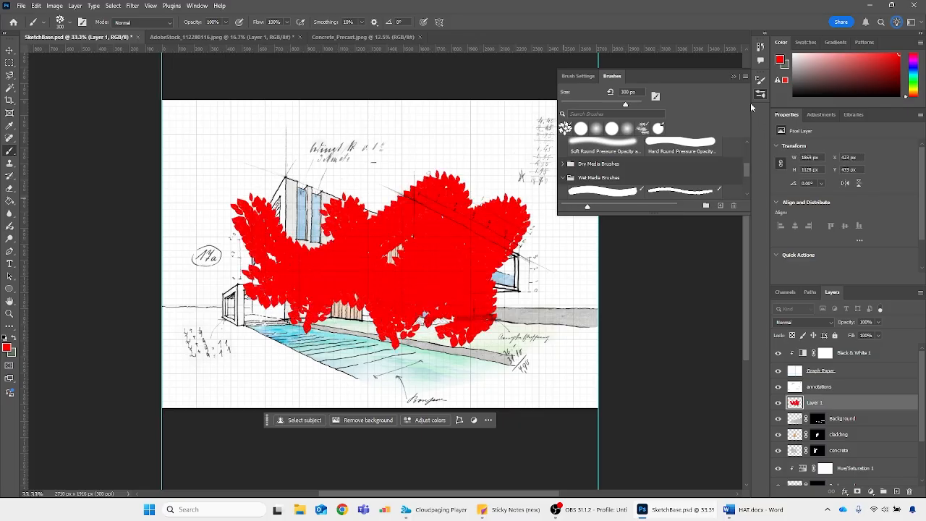
Preview blend modes such as Hue on the red leaf layer, and delete that layer
click(734, 77)
click(815, 323)
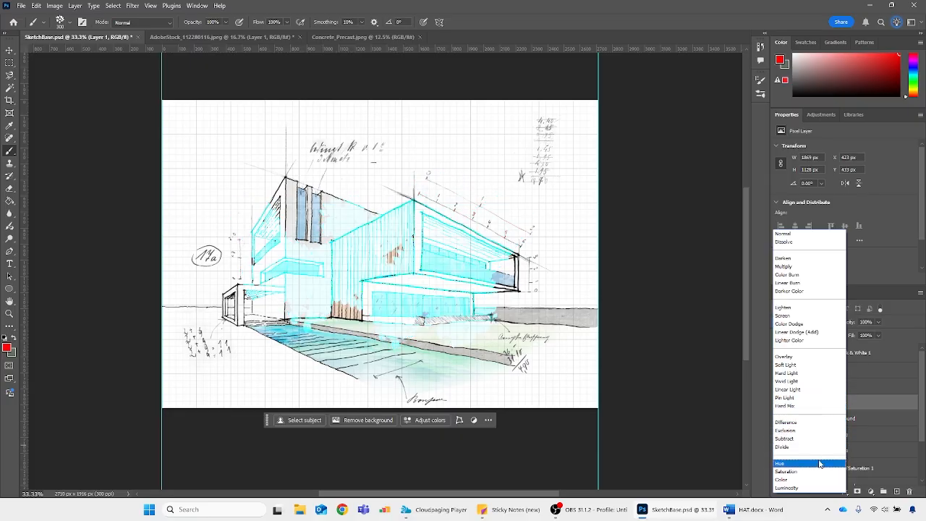
click(637, 242)
mouse_move(791, 409)
mouse_down()
mouse_move(899, 455)
mouse_move(910, 492)
mouse_up()
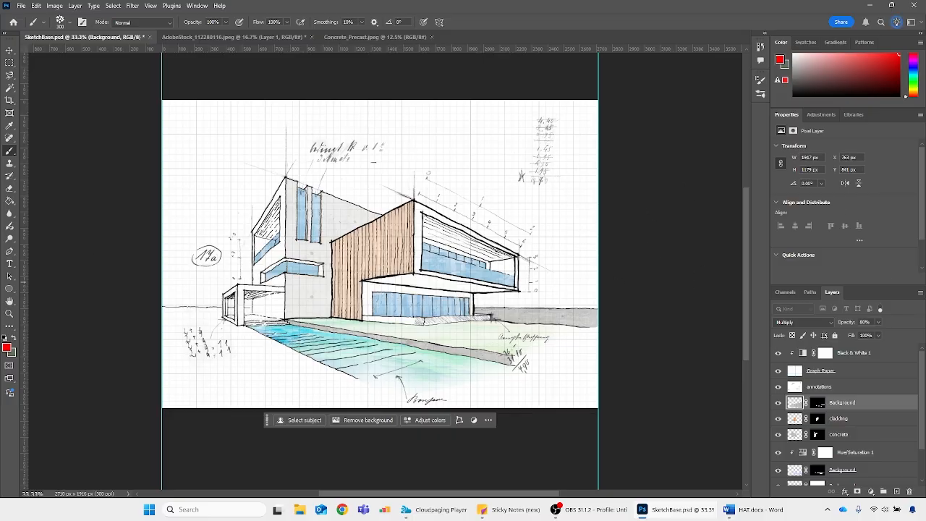
Open Trees.ai from the 2526_Photomontage folder, importing its page at 300 pixels/inch in RGB Color
scroll(326, 155, up, 1)
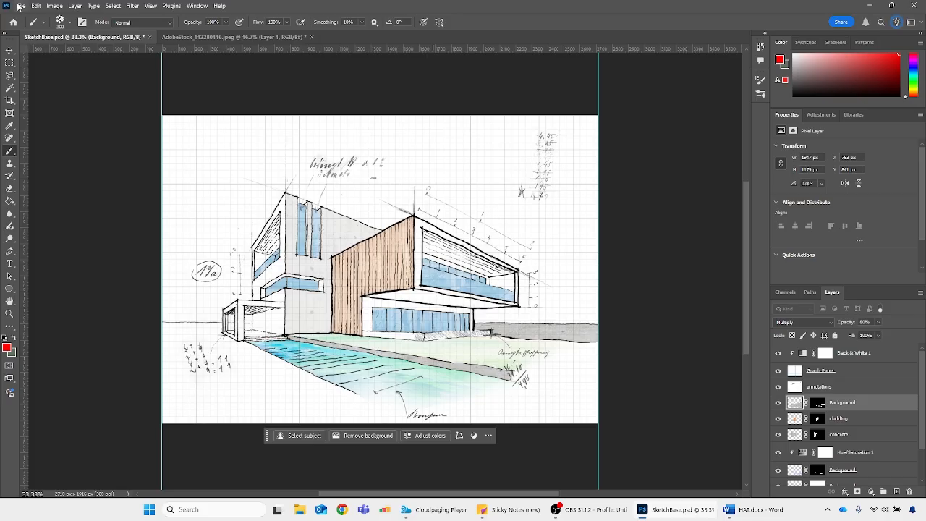
click(21, 5)
click(33, 27)
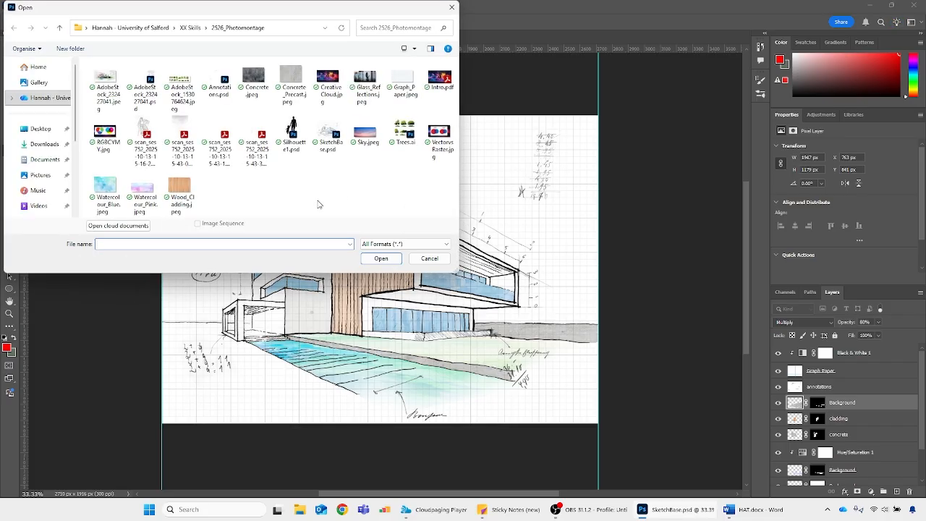
click(176, 81)
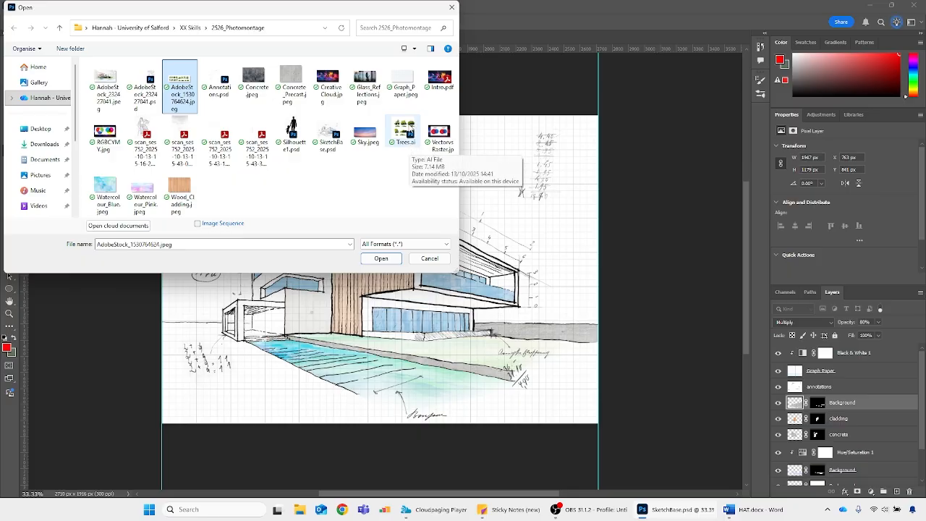
double_click(405, 133)
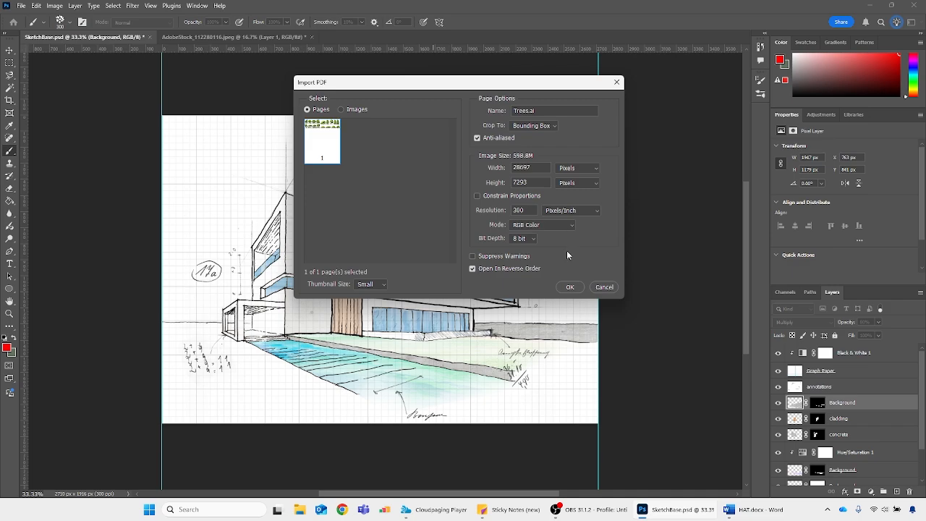
click(568, 288)
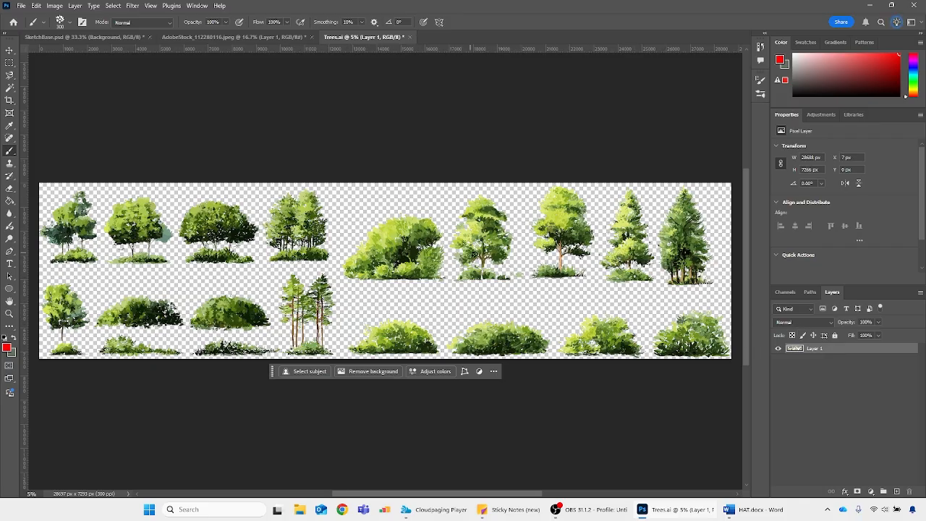
key(m)
scroll(700, 271, down, 1)
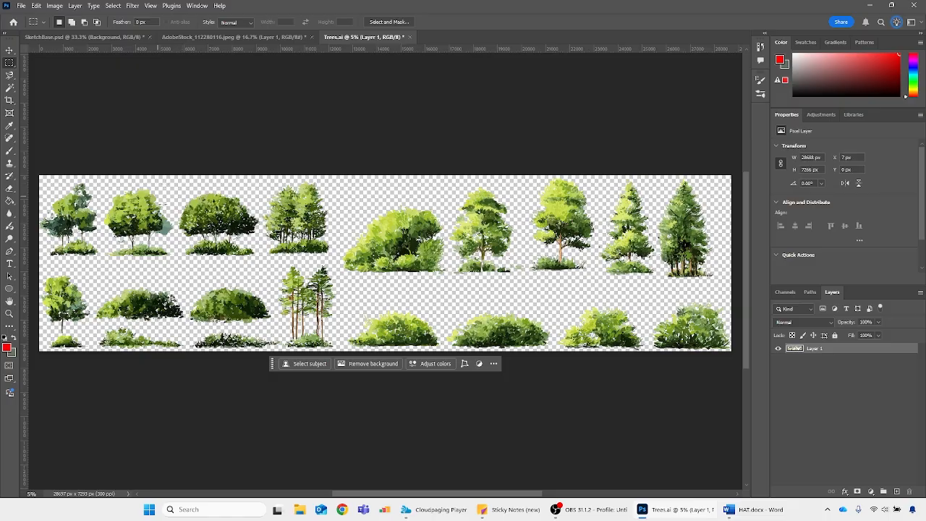
mouse_move(405, 496)
mouse_down()
mouse_move(379, 495)
mouse_move(401, 495)
mouse_up()
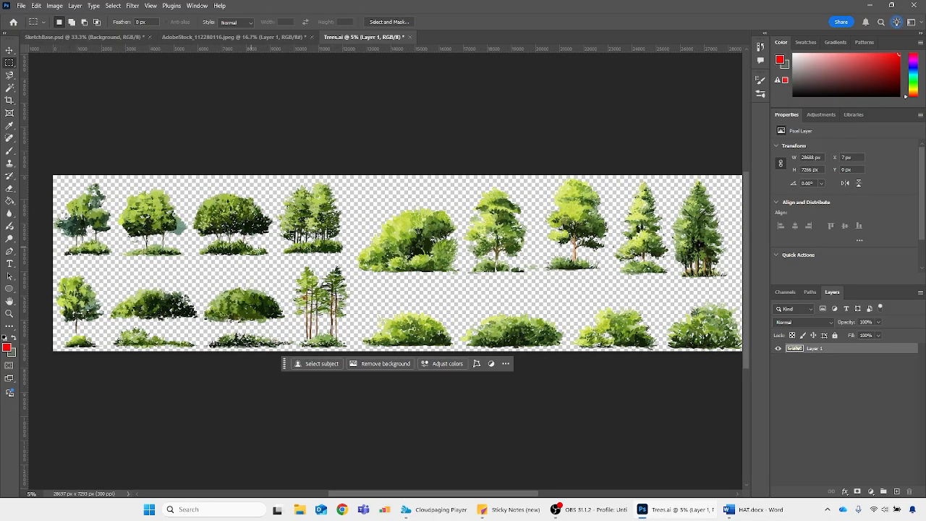
key(l)
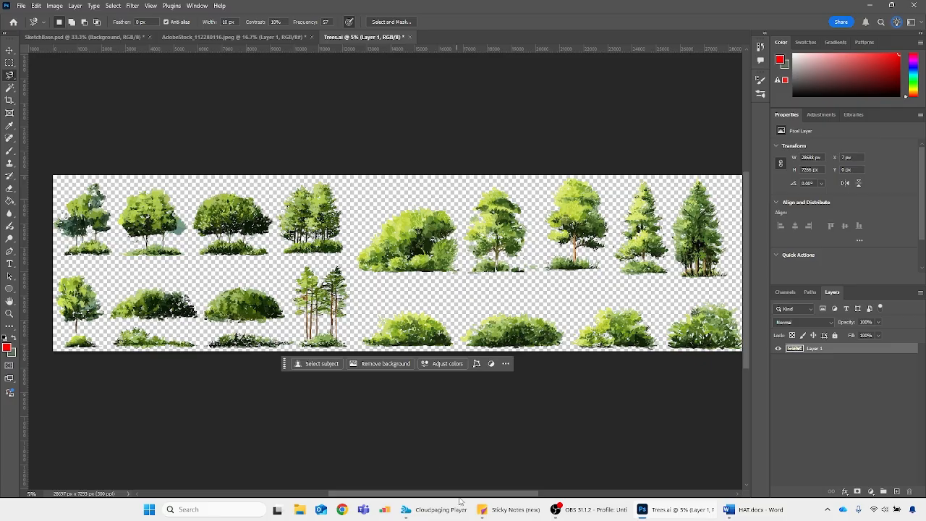
drag(463, 496, 521, 495)
click(504, 286)
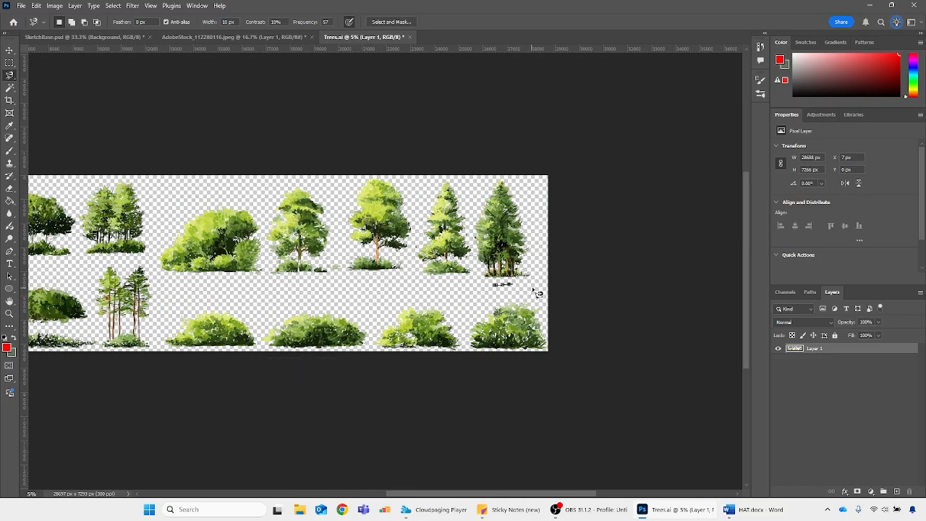
key(Escape)
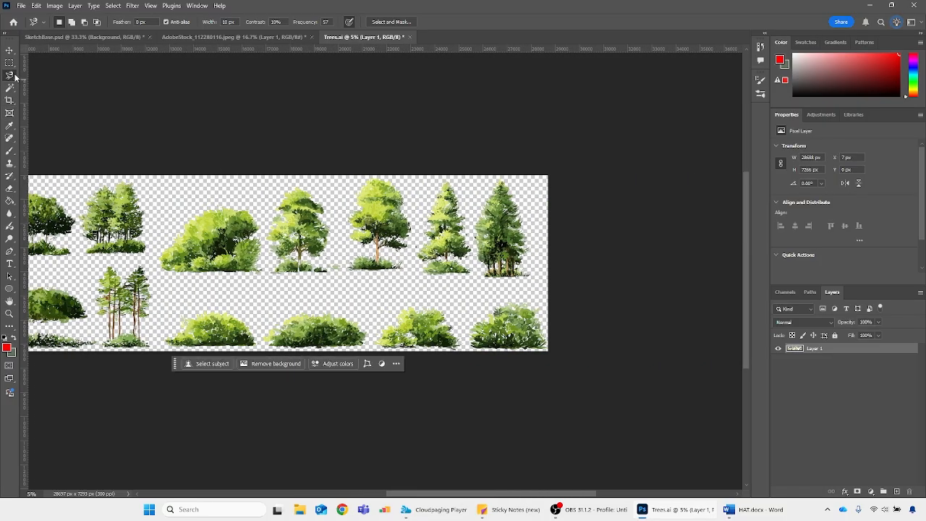
Outline the rightmost dark conifer in Trees.ai with the Polygonal Lasso and copy it
right_click(9, 75)
click(60, 95)
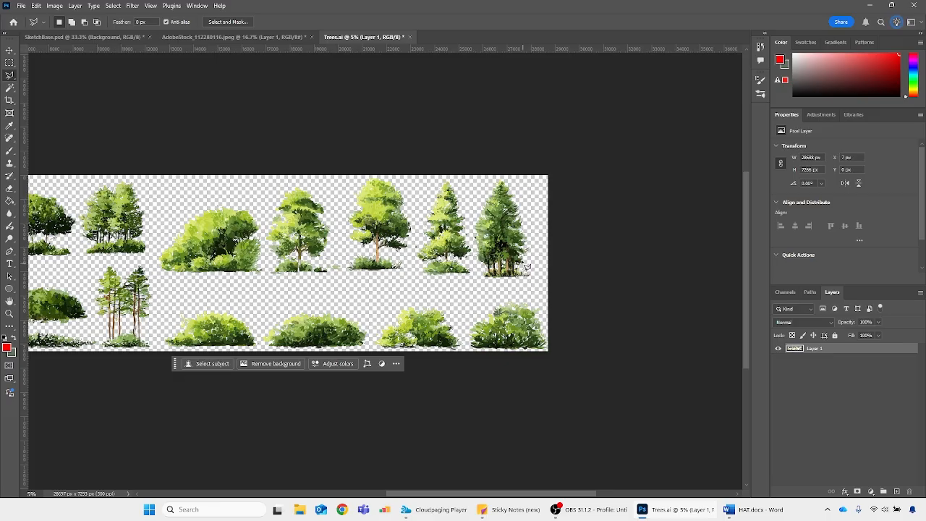
click(495, 283)
click(543, 295)
click(549, 223)
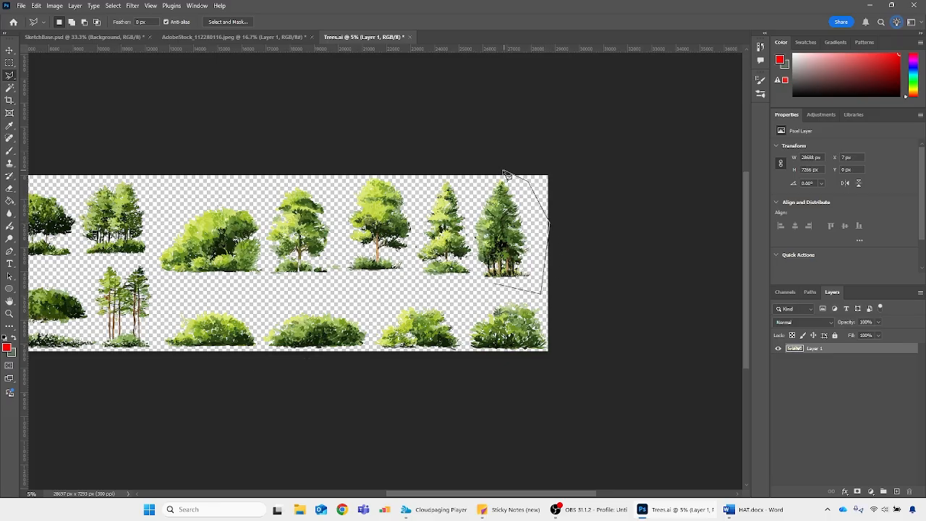
click(506, 171)
click(484, 178)
click(469, 221)
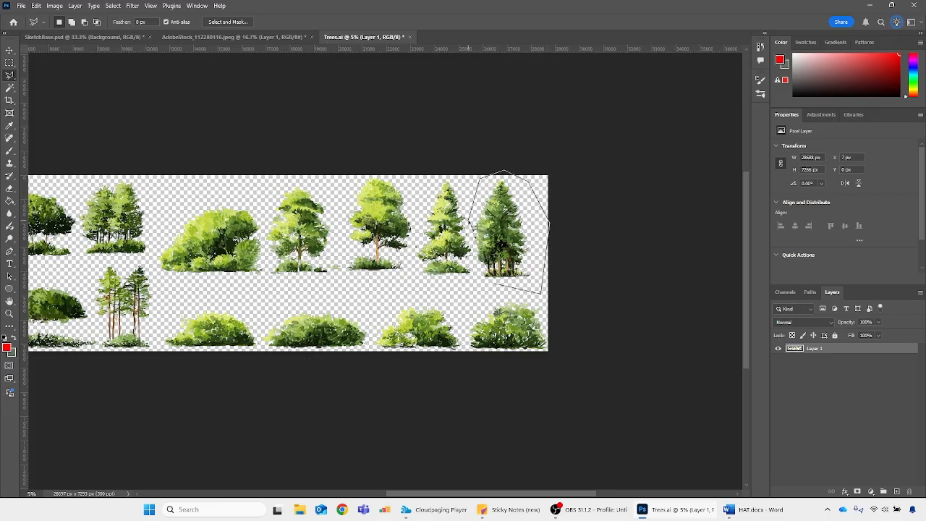
click(483, 287)
key(ctrl+c)
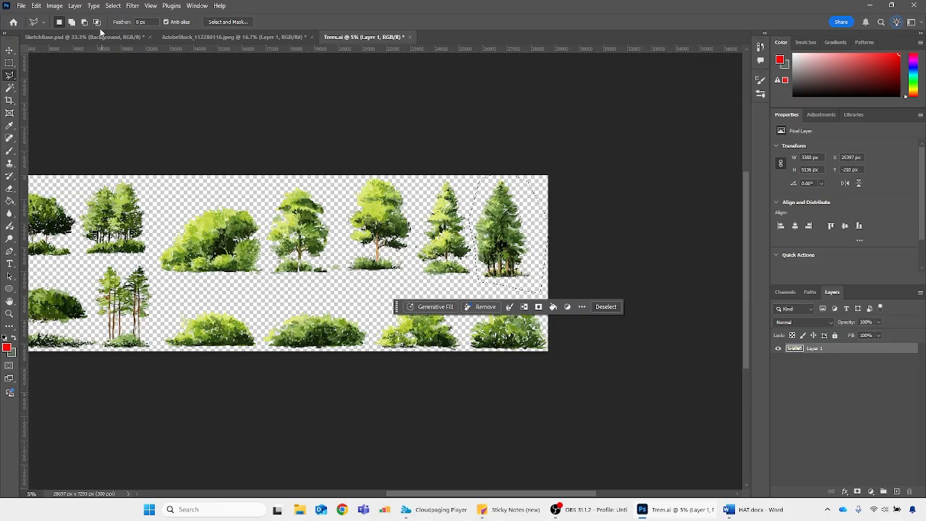
Paste the conifer into SketchBase.psd and put its layer inside a new layer group named trees
click(83, 37)
key(ctrl+v)
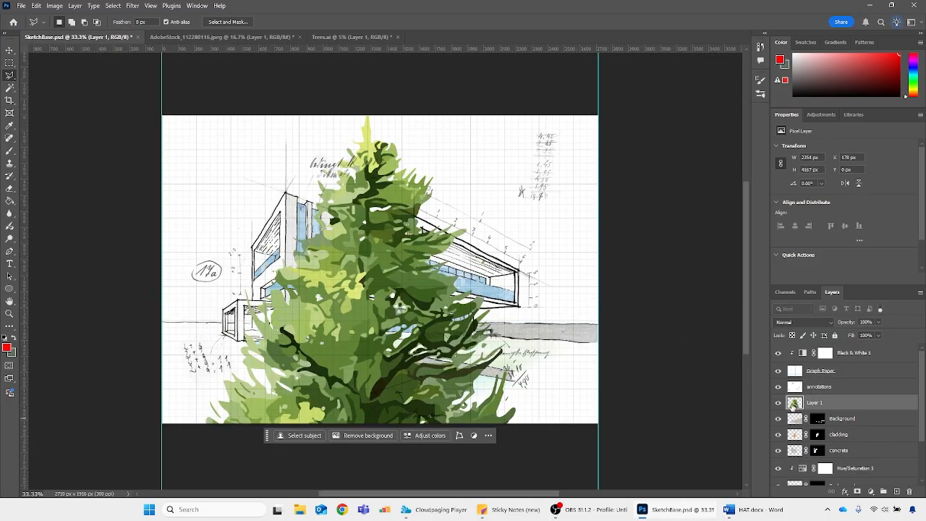
click(883, 492)
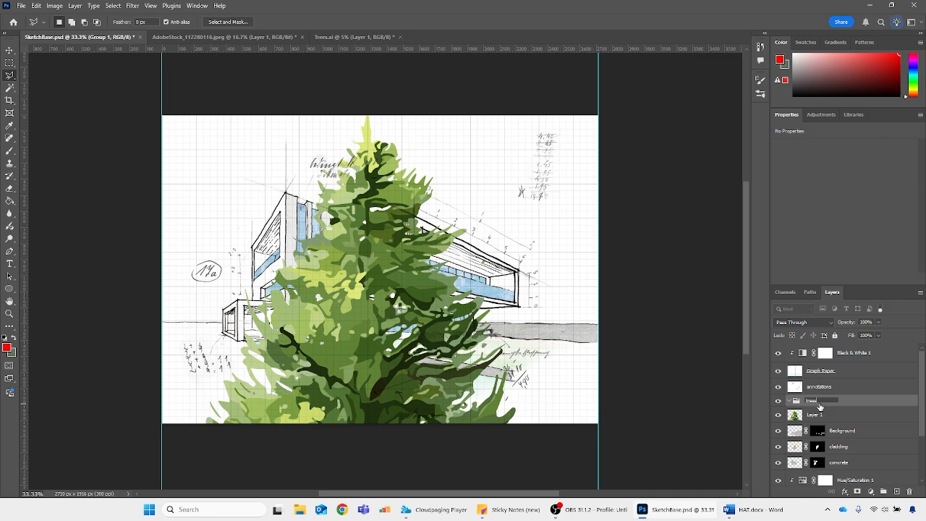
key(Return)
drag(797, 417, 799, 405)
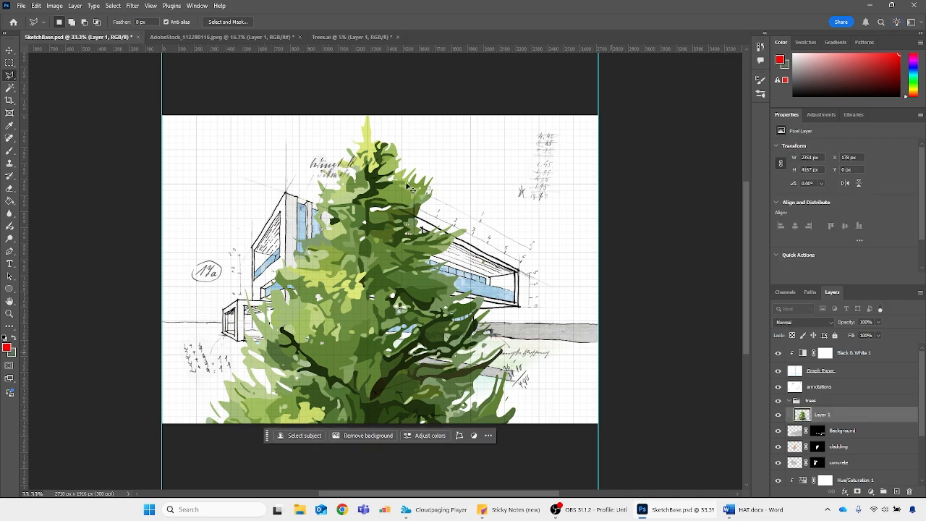
Scale the conifer down to about 380 × 673 px and place it at the right end of the house
key(ctrl+t)
drag(380, 114, 380, 370)
drag(378, 397, 456, 402)
drag(456, 407, 520, 239)
drag(532, 272, 535, 242)
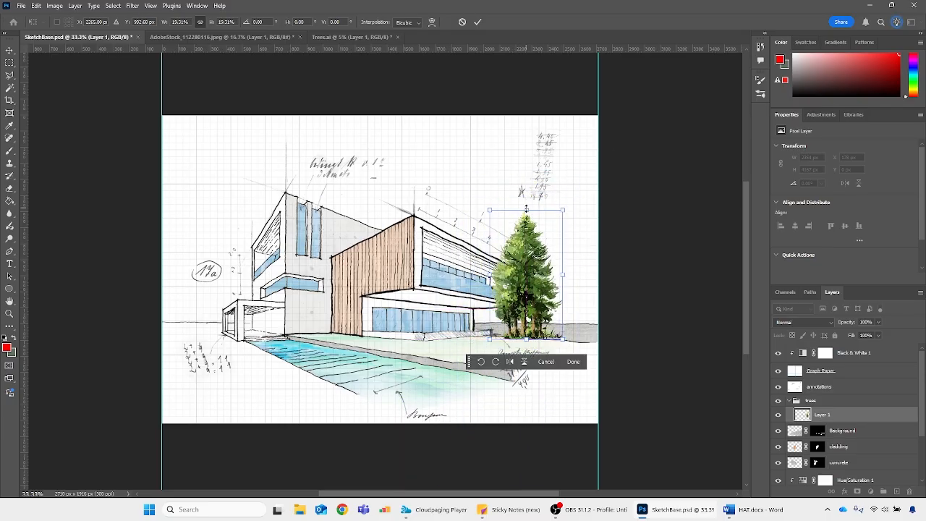
drag(526, 209, 526, 228)
mouse_move(539, 272)
mouse_down()
mouse_move(570, 264)
mouse_move(548, 272)
mouse_up()
key(Return)
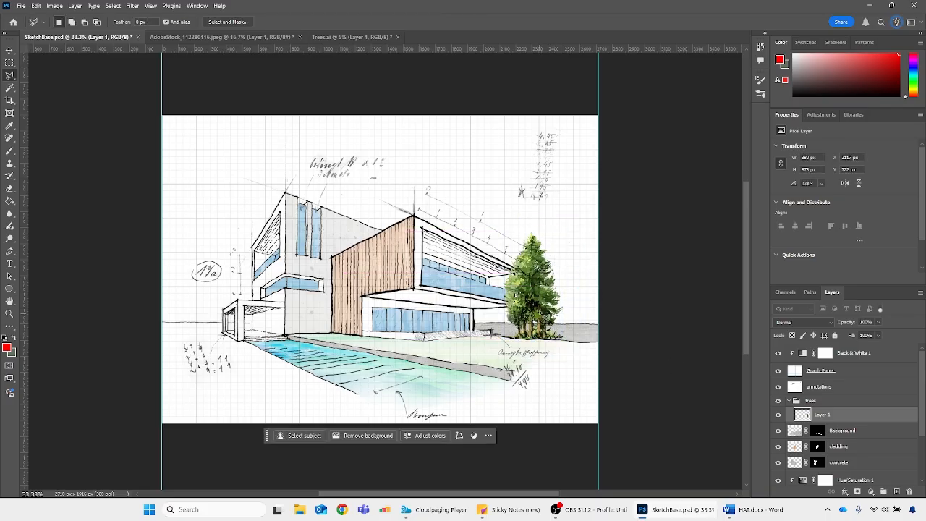
drag(543, 303, 522, 310)
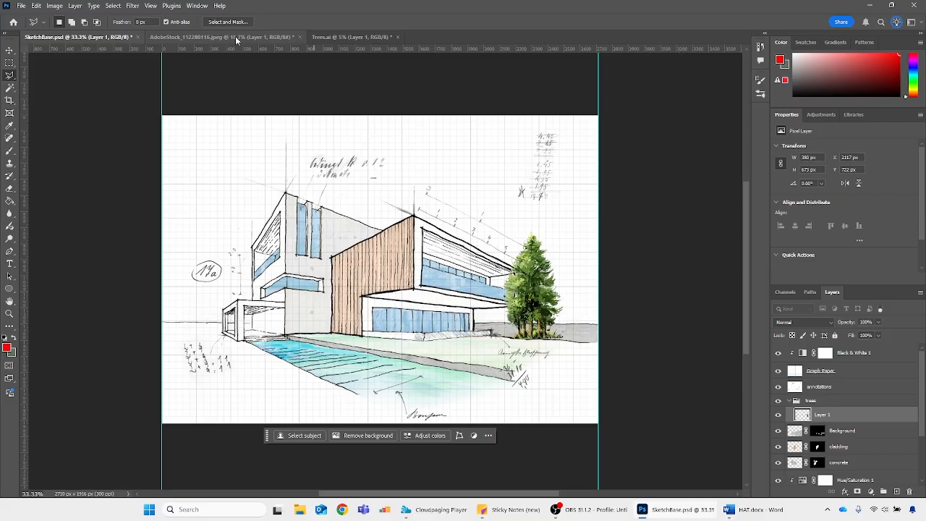
Copy the second low bush from the right part of the Trees.ai bottom row and paste it into SketchBase.psd
click(351, 37)
key(m)
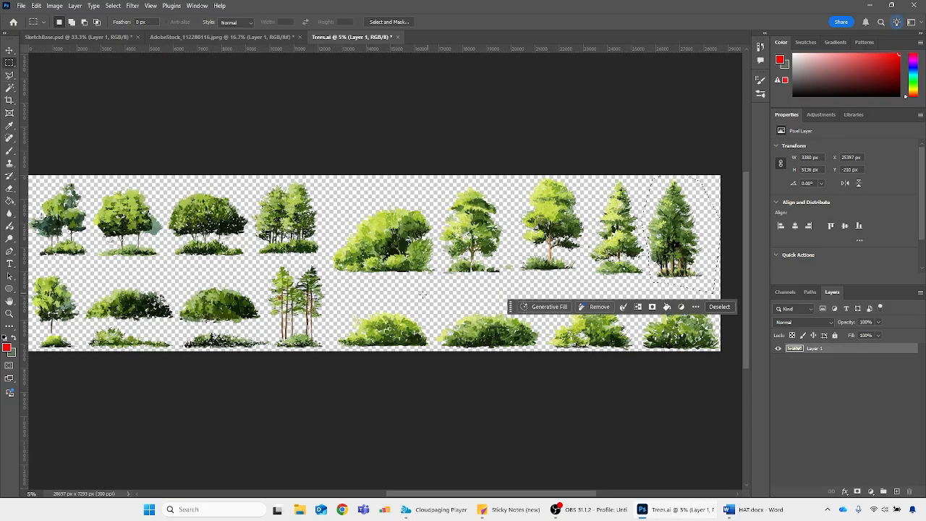
drag(434, 302, 543, 355)
key(ctrl+c)
key(ctrl+Tab)
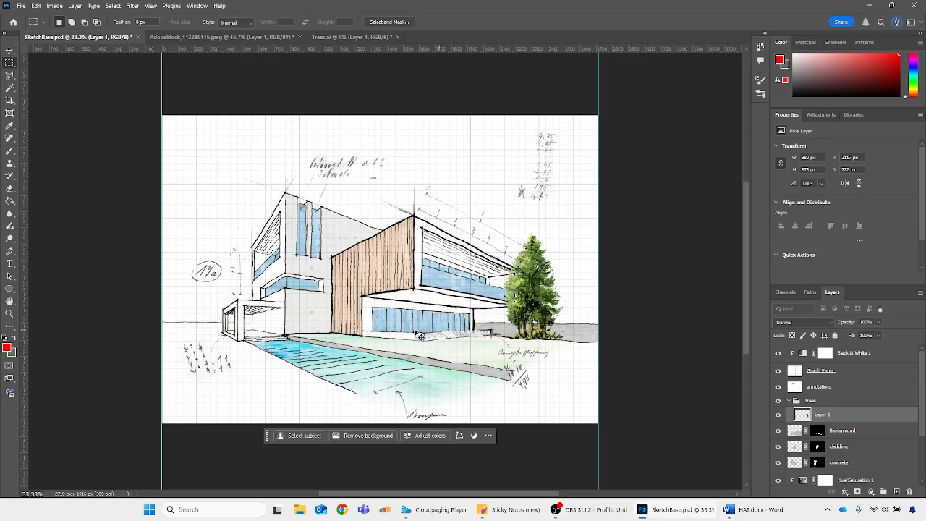
key(ctrl+v)
Scale the pasted bush to 50%, shrink it further to about 640 × 218 px, and place it at the sketch's left edge
key(ctrl+t)
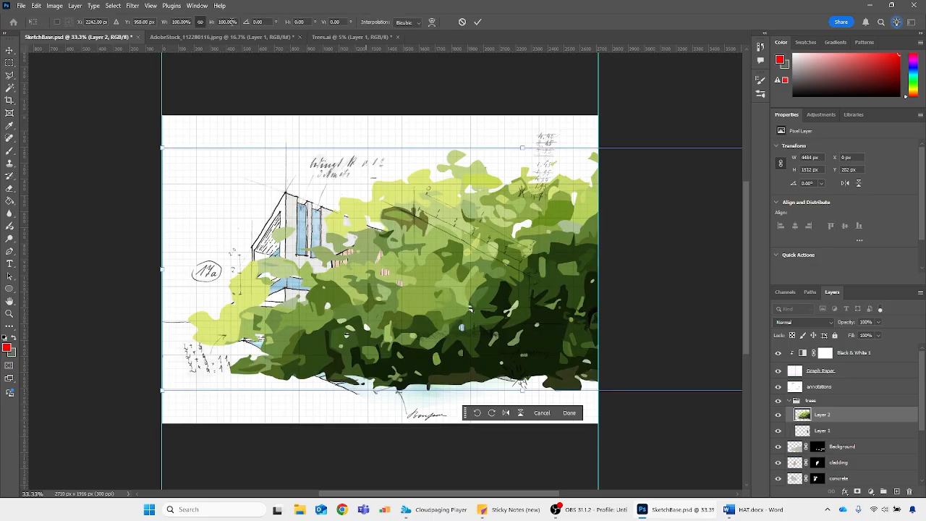
text(50)
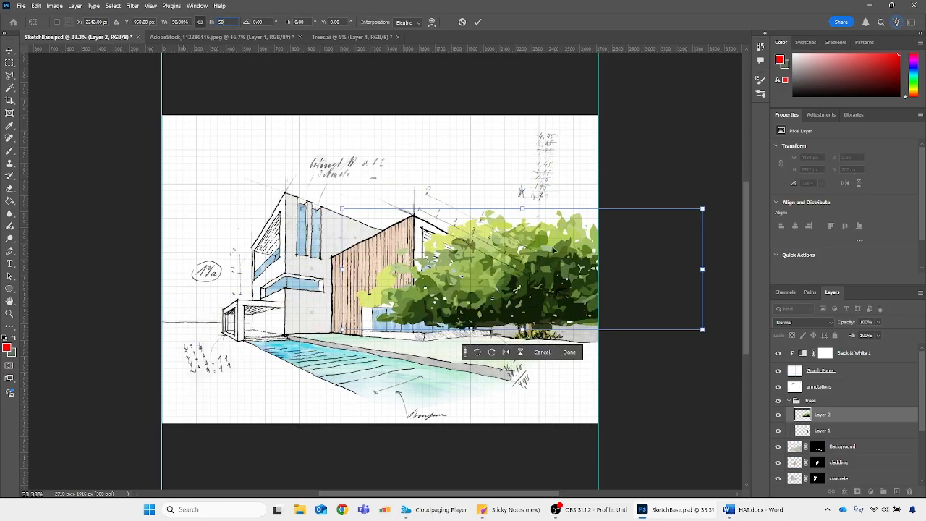
drag(701, 270, 215, 329)
key(Return)
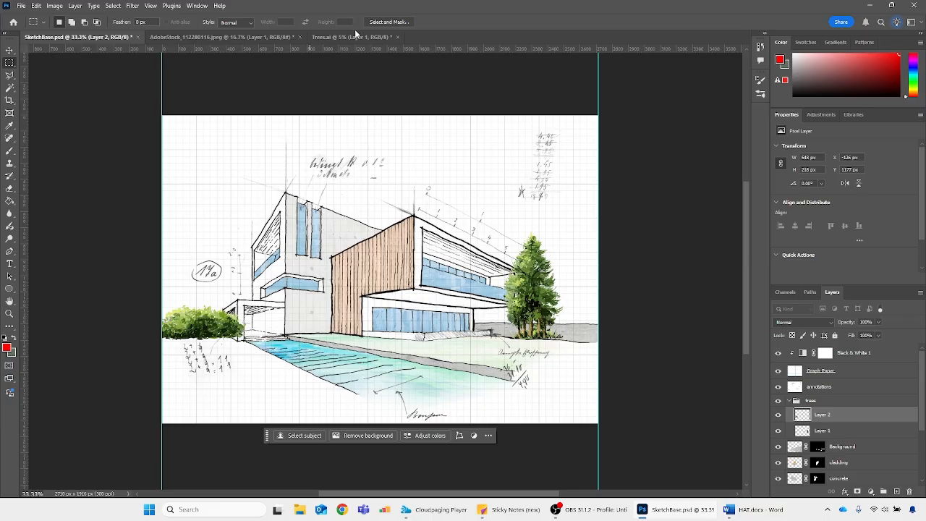
Lasso the large rounded shrub in the middle of the Trees.ai upper row and paste it into SketchBase.psd
click(352, 36)
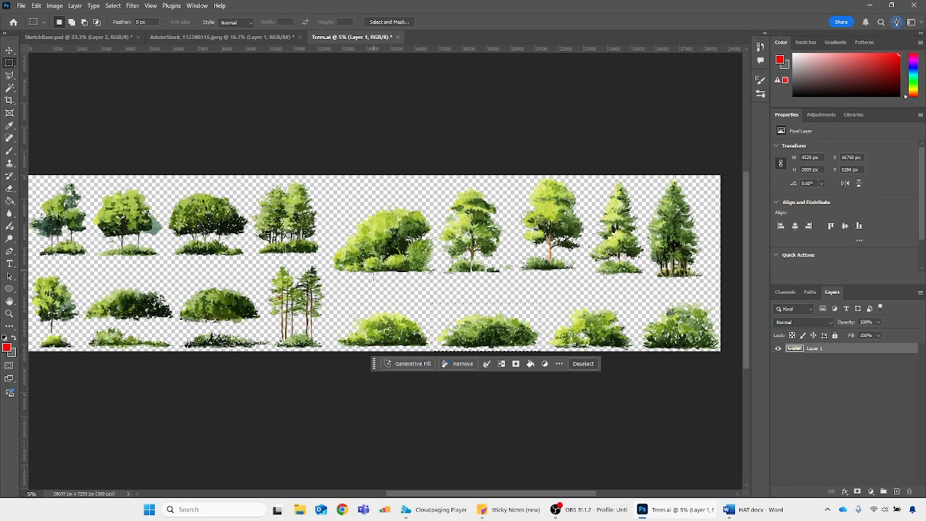
key(l)
mouse_move(346, 290)
mouse_down()
mouse_move(326, 272)
mouse_move(337, 217)
mouse_move(393, 178)
mouse_move(434, 205)
mouse_move(442, 280)
mouse_move(408, 289)
mouse_up()
click(78, 37)
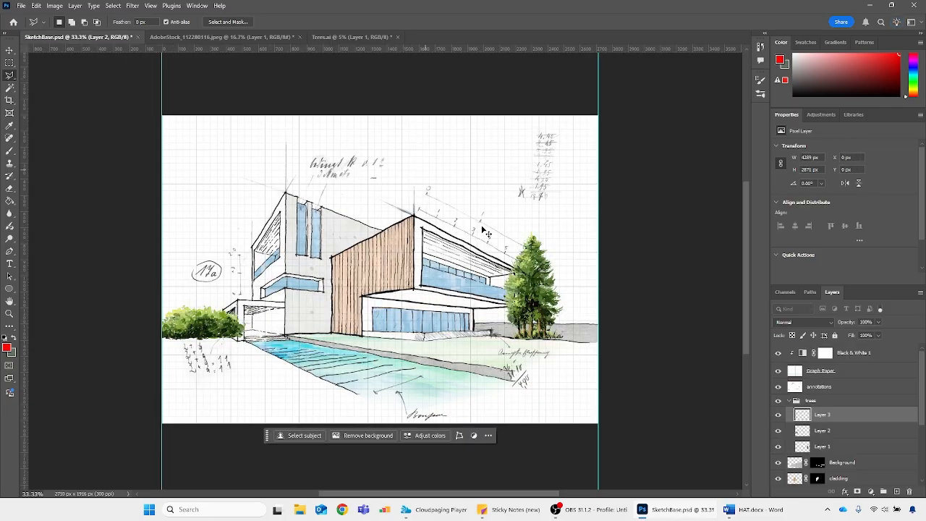
key(ctrl+v)
Scale the pasted large shrub to 20%, and undo a trial move of it
key(ctrl+t)
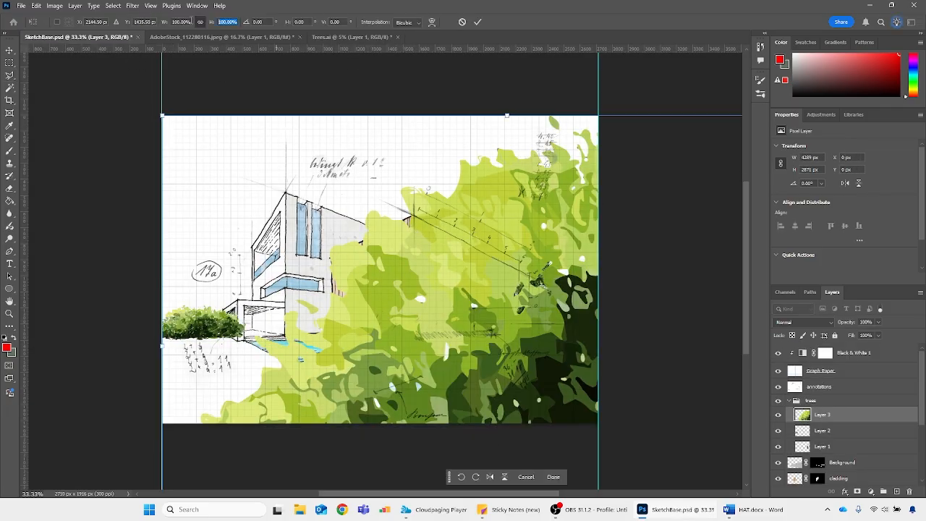
text(20)
key(Return)
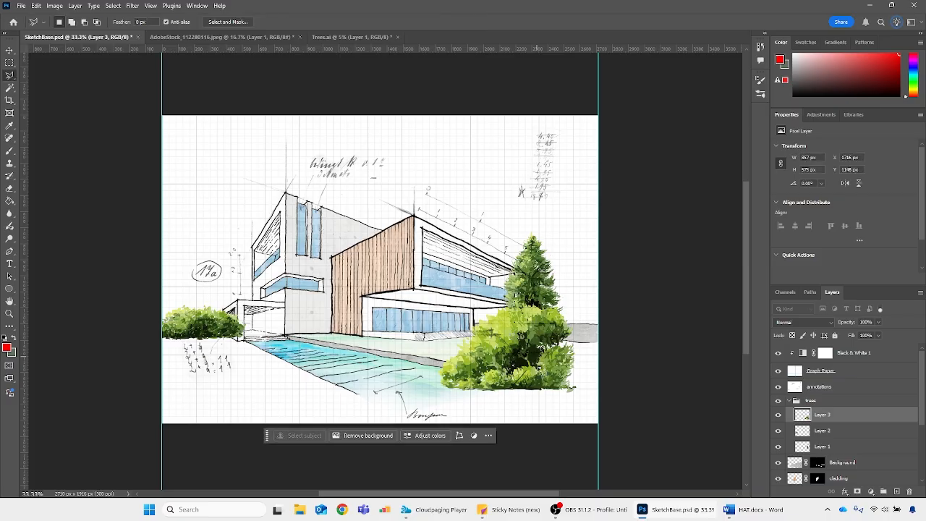
drag(550, 370, 471, 299)
key(ctrl+z)
Shrink the large shrub to about 506 × 340 px and place it beside the conifer at the sketch's right edge
click(803, 417)
key(ctrl+t)
drag(447, 243, 450, 263)
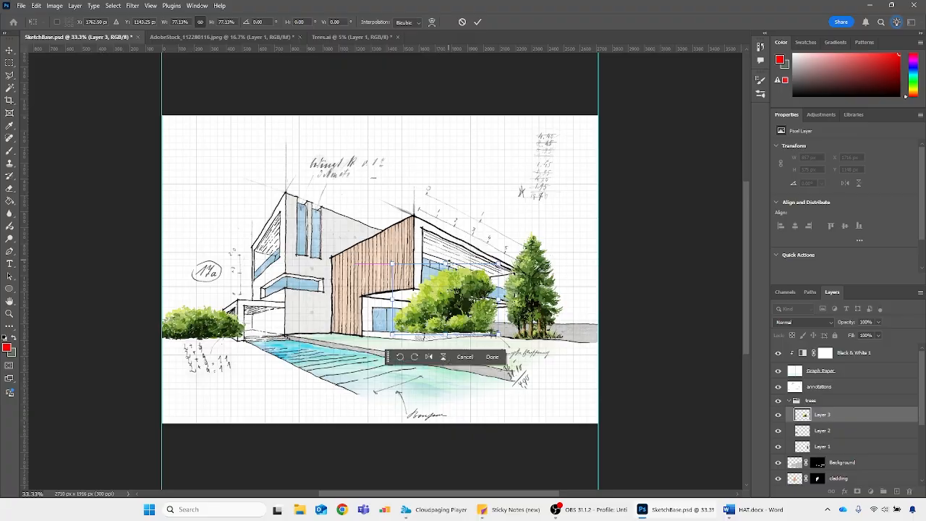
drag(468, 320, 583, 338)
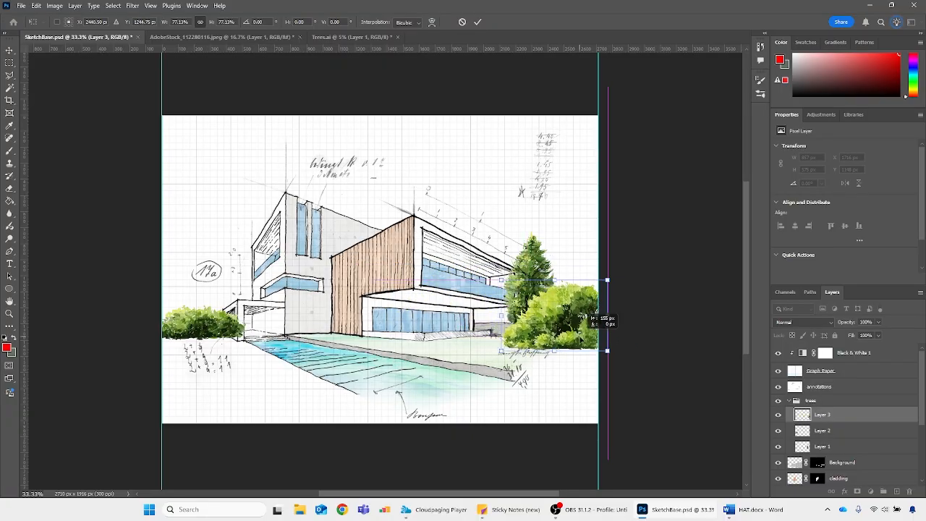
drag(502, 315, 528, 324)
drag(587, 320, 588, 326)
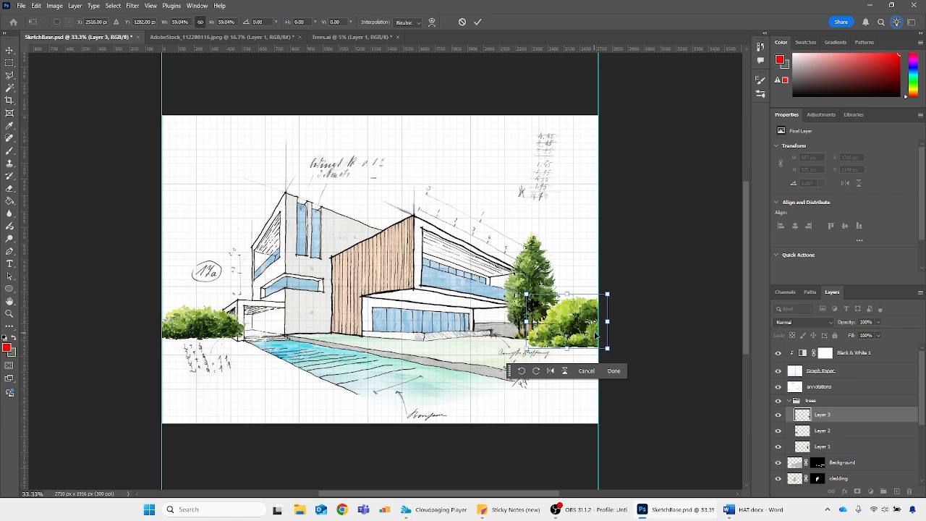
key(Return)
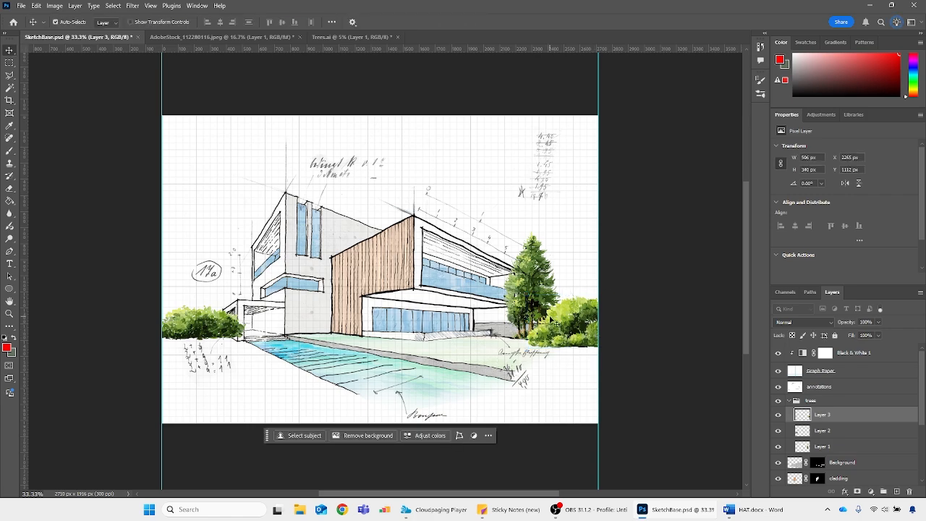
Lasso the second tree in the Trees.ai top row and paste it into SketchBase.psd
click(347, 36)
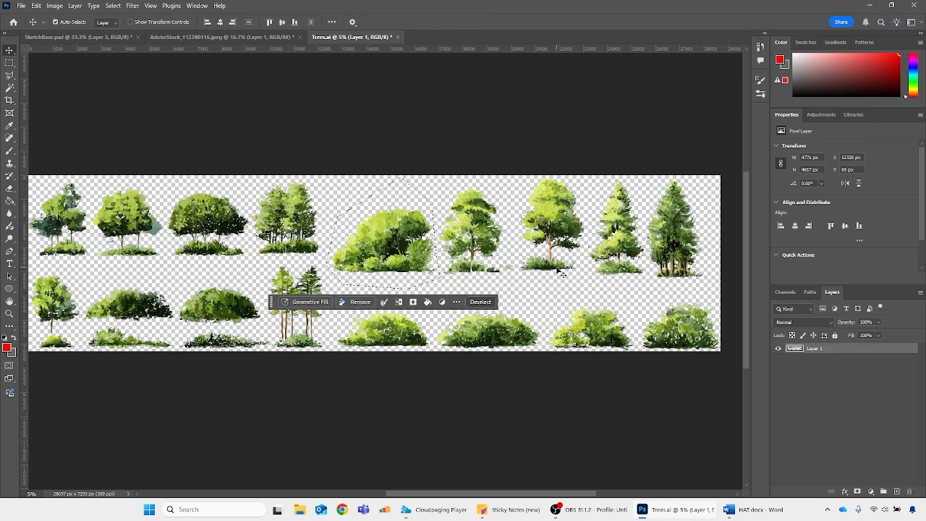
key(l)
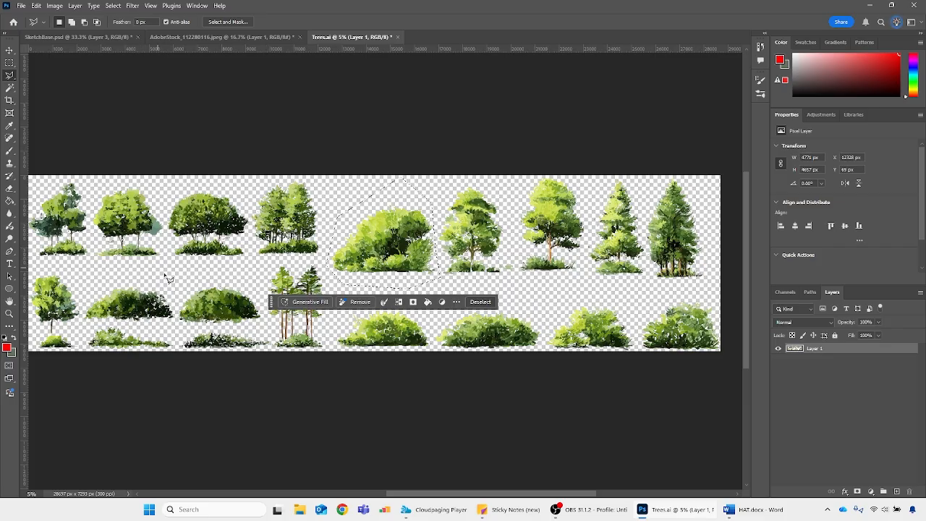
mouse_move(166, 279)
mouse_down()
mouse_move(168, 206)
mouse_move(142, 155)
mouse_move(114, 162)
mouse_move(87, 190)
mouse_move(98, 275)
mouse_up()
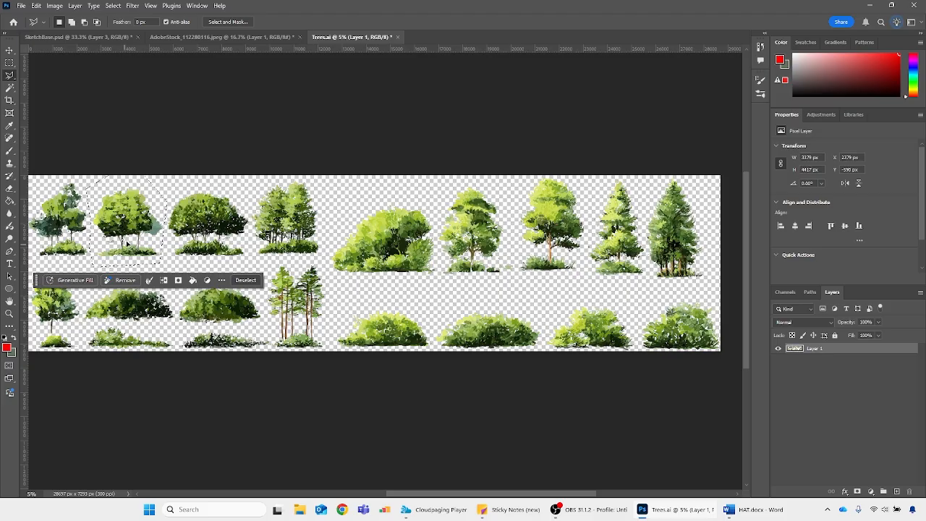
click(78, 36)
key(ctrl+v)
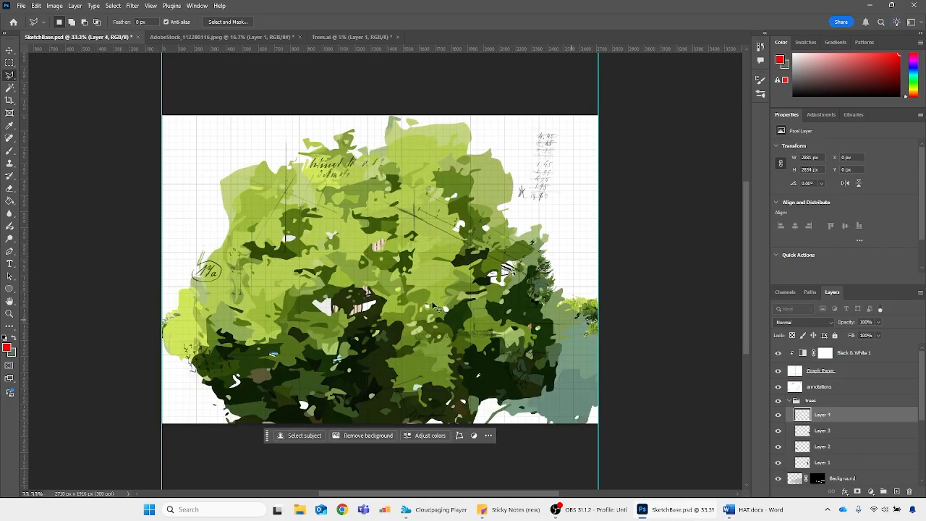
Scale the pasted tree to 40%, shrink it further to about 540 × 532 px, and place it over the bush left of the house
key(ctrl+t)
click(229, 21)
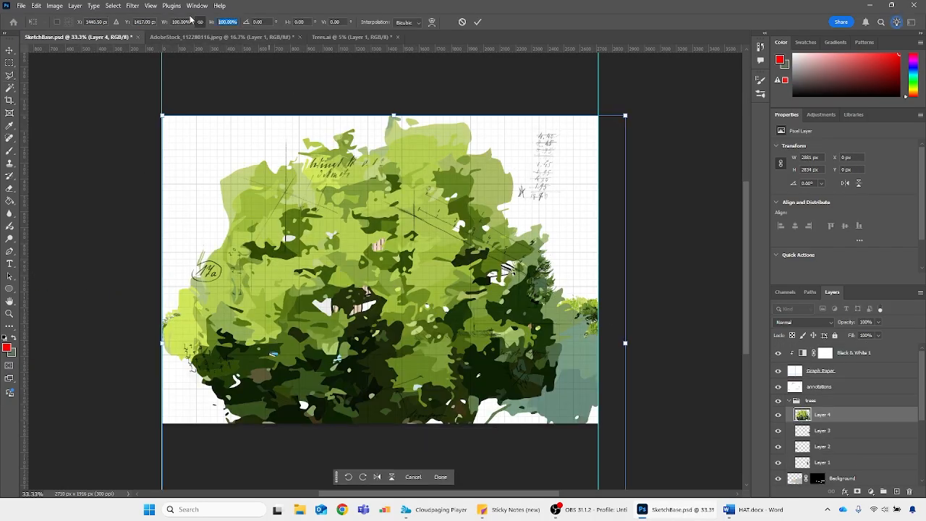
text(40)
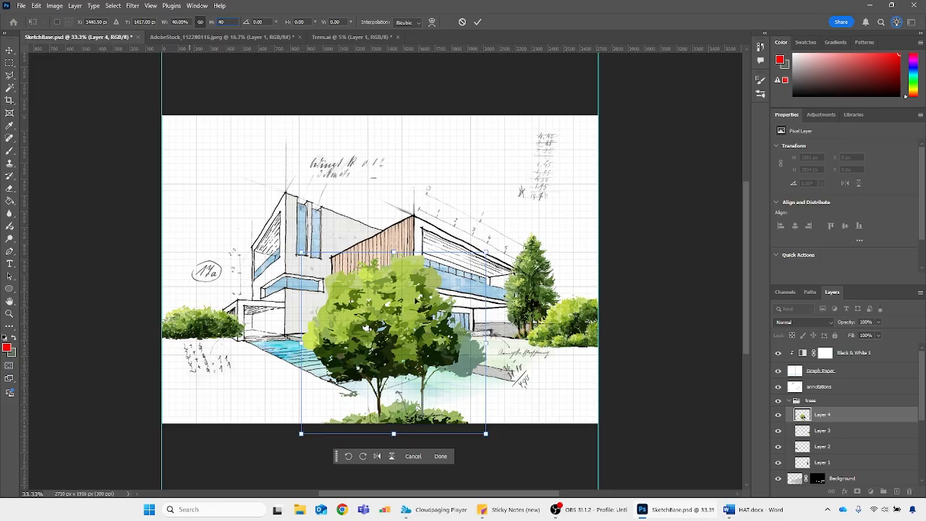
drag(396, 253, 395, 350)
drag(419, 385, 262, 279)
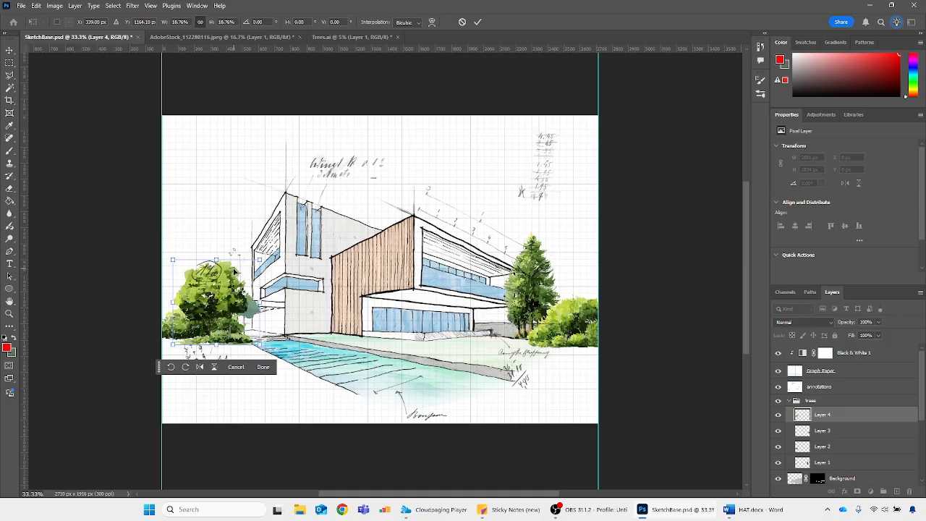
key(Return)
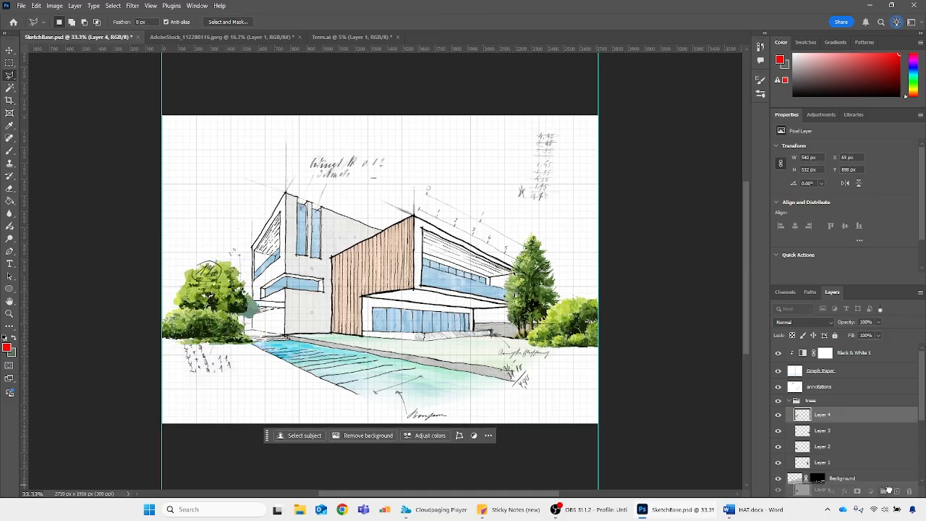
Put the round tree's layer in a new group, move the tree beside the conifer, and flip it horizontally
key(ctrl+g)
key(ctrl+t)
drag(212, 299, 493, 302)
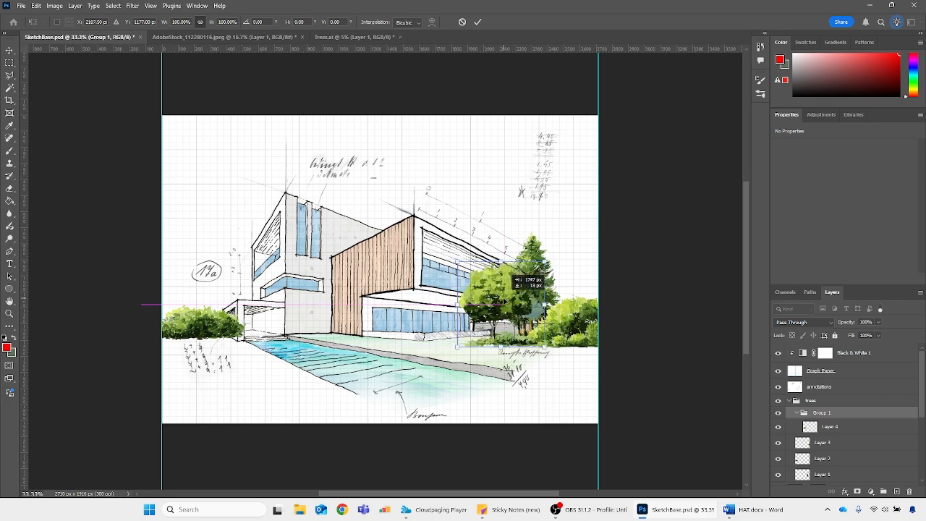
right_click(502, 298)
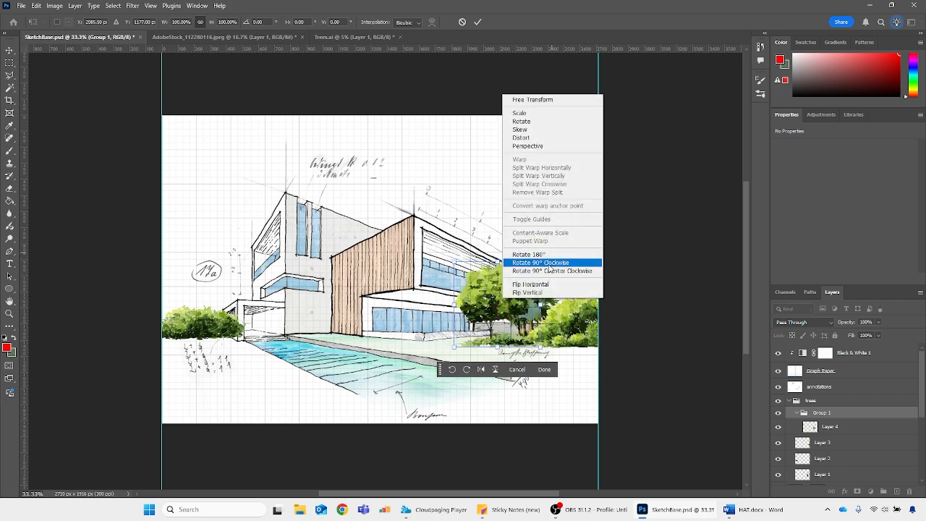
click(530, 284)
Shrink the flipped tree to about 436 × 429 px and place it at the house corner, just beside the conifer
mouse_move(537, 310)
mouse_down()
mouse_move(516, 292)
mouse_move(522, 312)
mouse_up()
mouse_move(481, 264)
mouse_down()
mouse_move(481, 294)
mouse_move(482, 280)
mouse_up()
drag(501, 311, 508, 294)
key(Return)
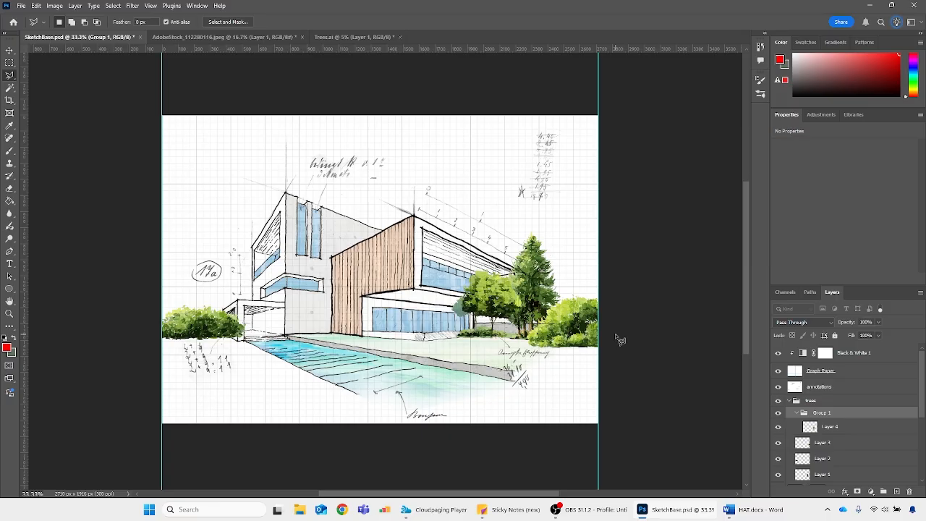
Move Layer 4 out of Group 1 directly into the trees group, and delete the emptied Group 1
click(804, 443)
scroll(824, 456, down, 2)
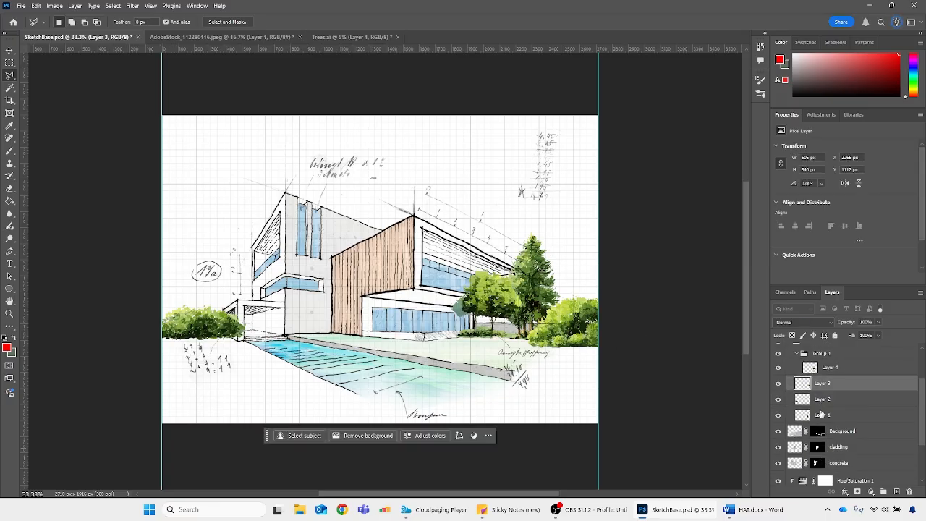
shift+click(821, 414)
scroll(828, 405, up, 2)
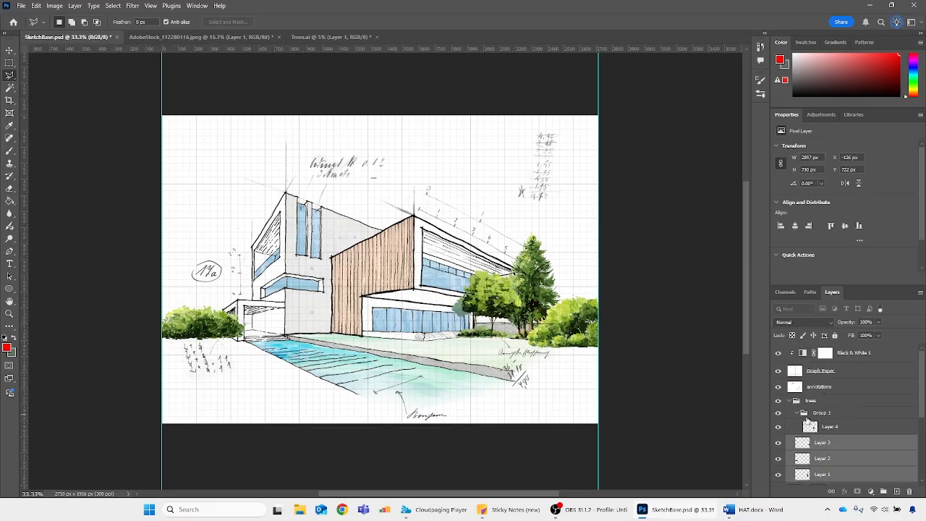
click(813, 417)
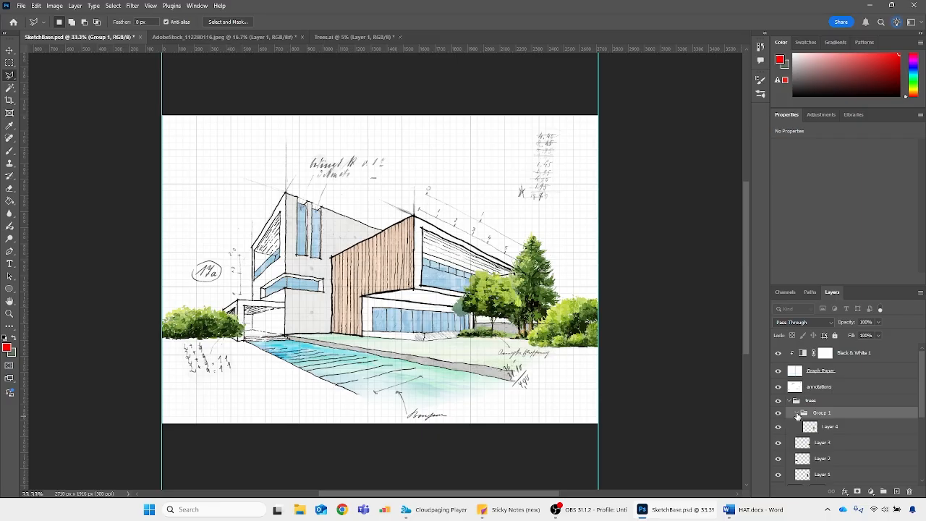
click(814, 428)
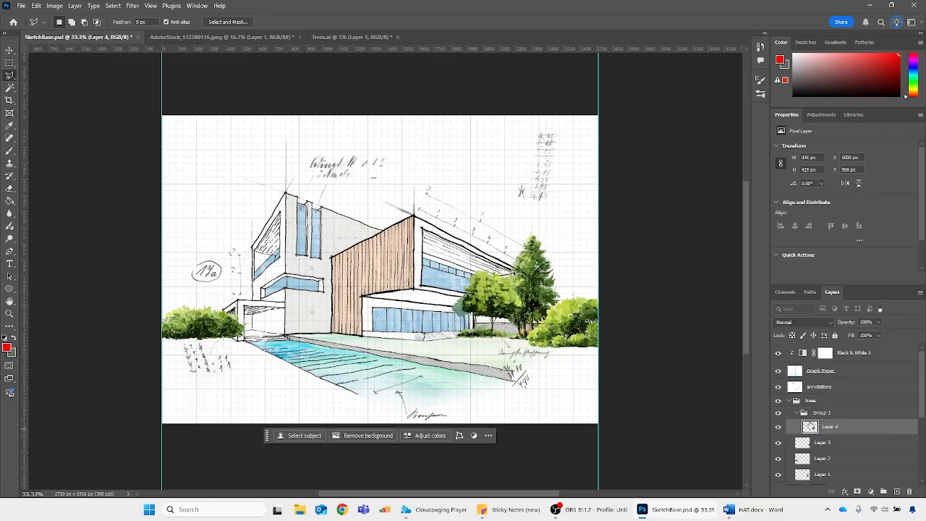
drag(811, 428, 811, 406)
click(796, 429)
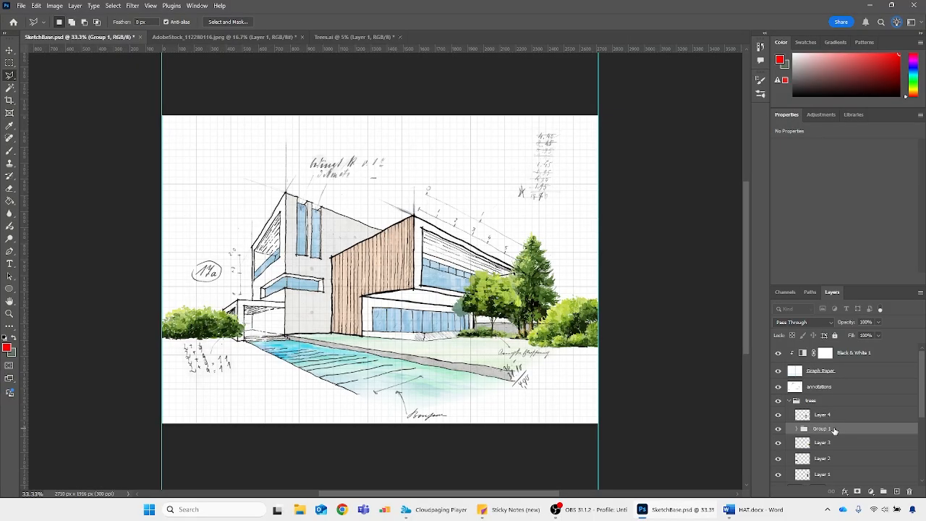
key(Delete)
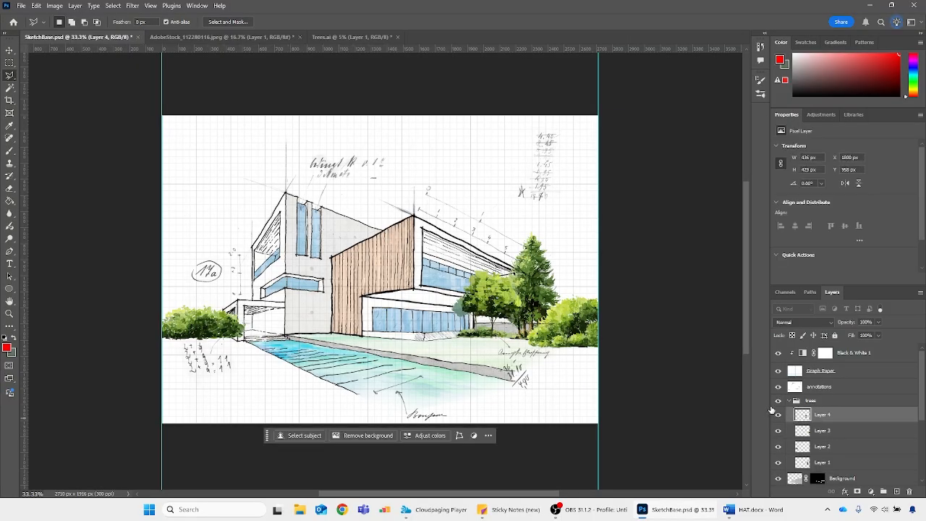
Try 60% opacity on the four tree layers, and undo the change
click(778, 402)
click(778, 402)
shift+click(811, 460)
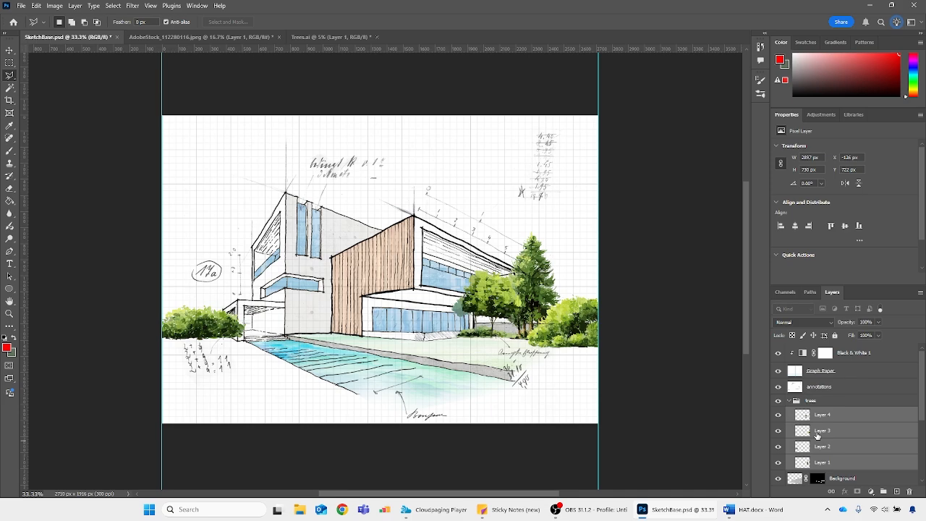
text(60)
click(788, 395)
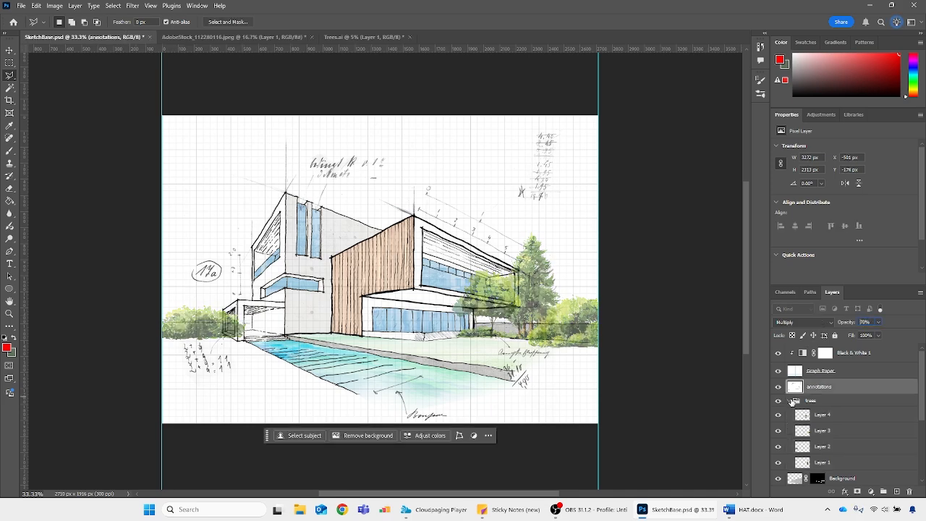
key(ctrl+z)
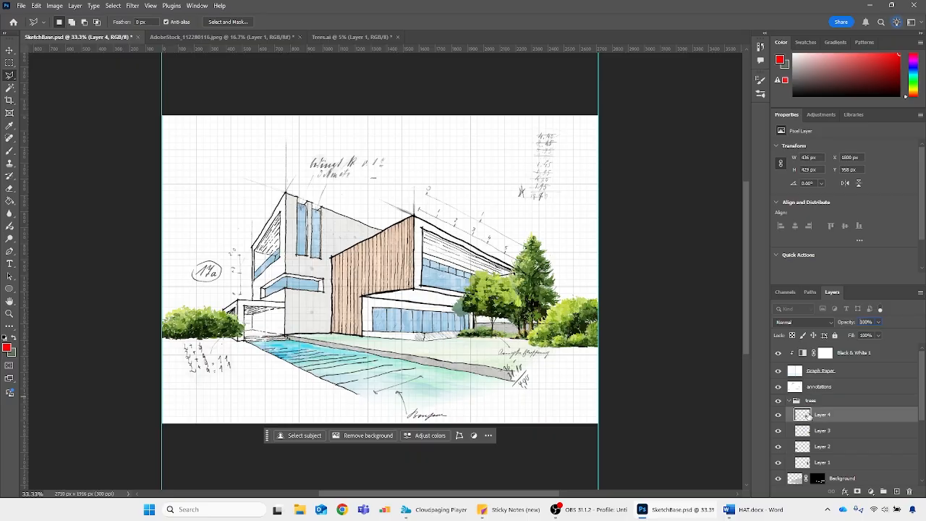
Set the blend mode of all four tree layers, Layer 1 to Layer 4, to Multiply
click(845, 432)
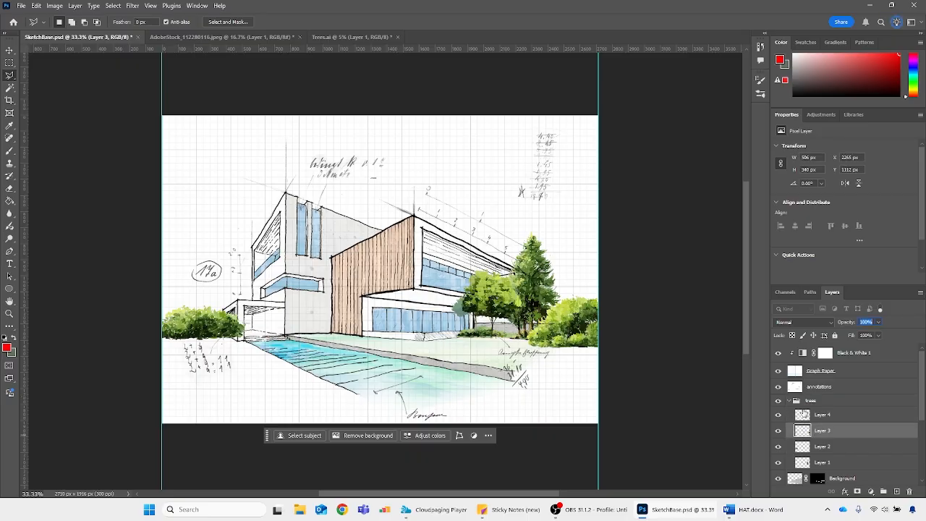
click(803, 414)
shift+click(812, 462)
click(807, 322)
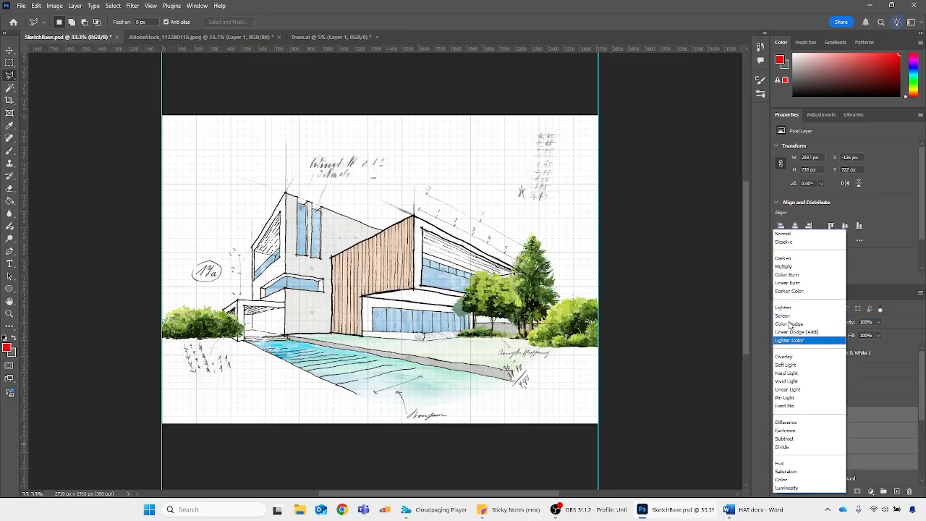
click(800, 271)
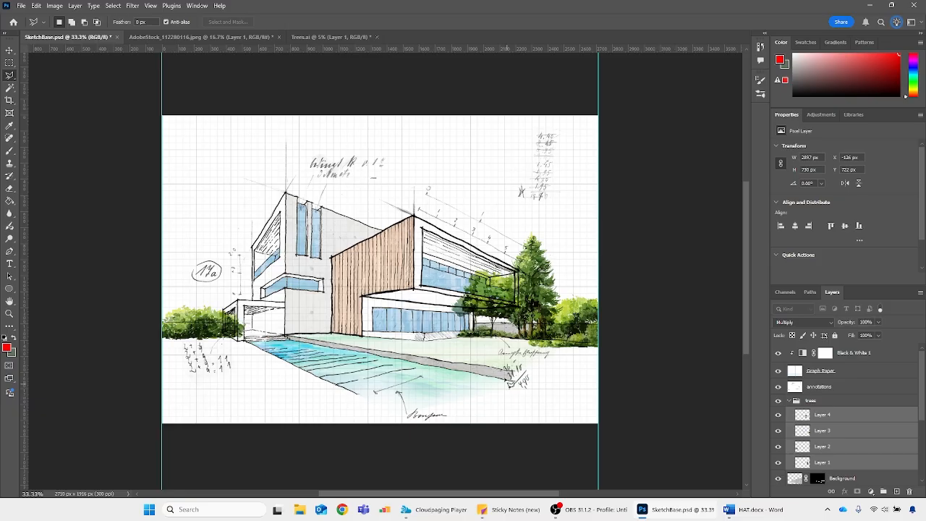
Examine which plant each tree layer holds and how the multiplied trees overlap the house
click(857, 430)
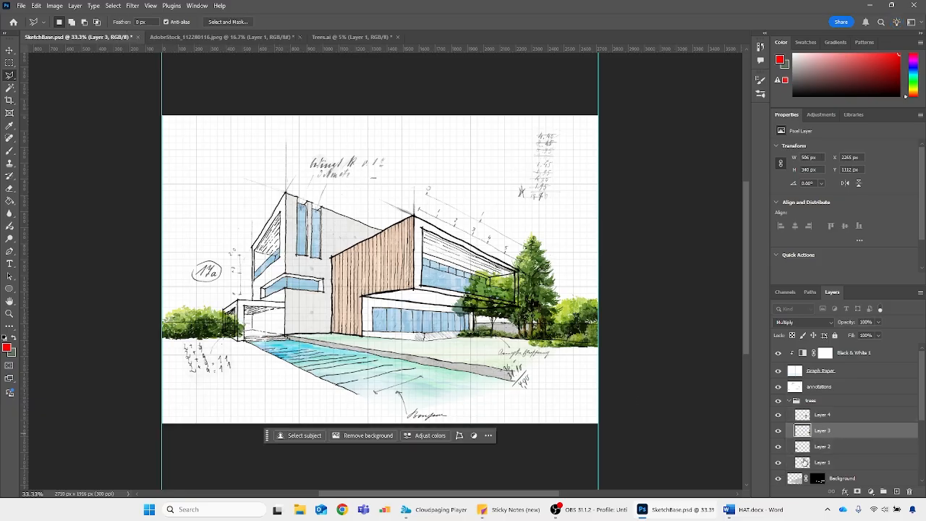
click(803, 448)
click(778, 431)
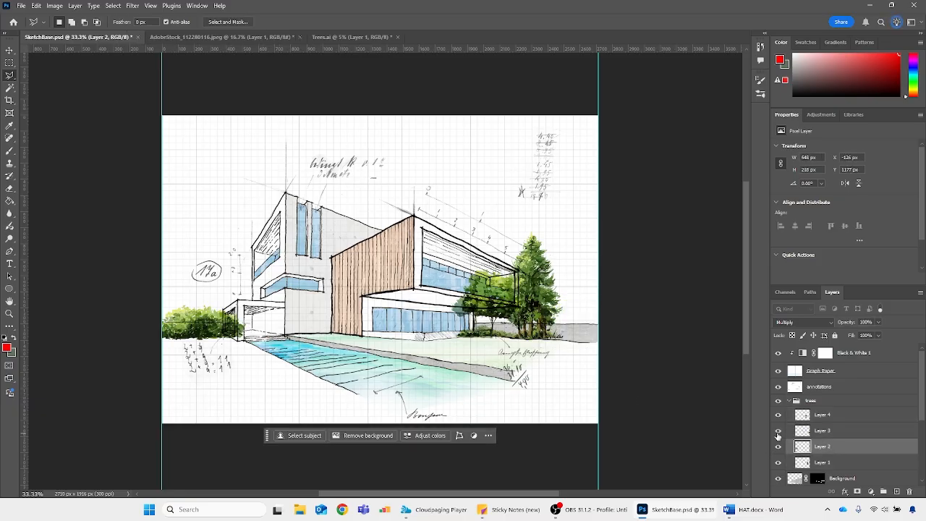
click(779, 431)
click(806, 418)
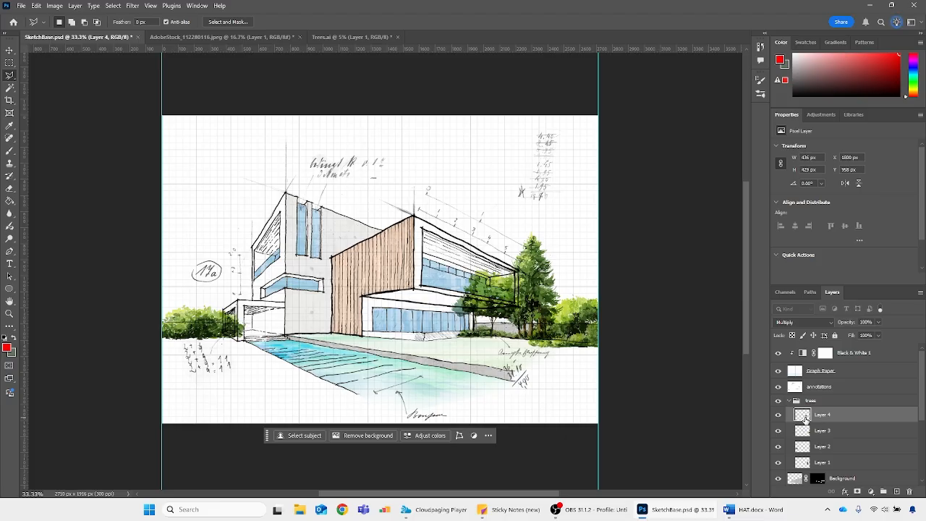
key(ctrl+plus)
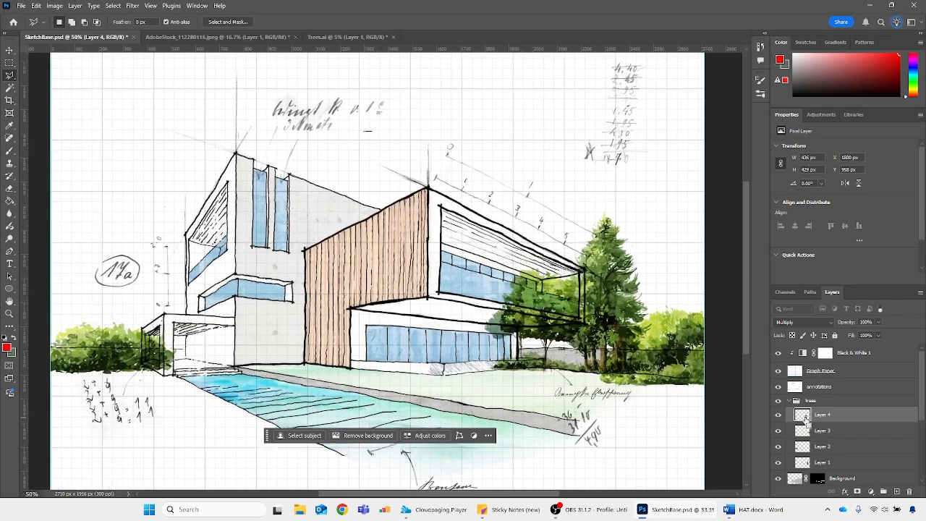
scroll(515, 498, right, 2)
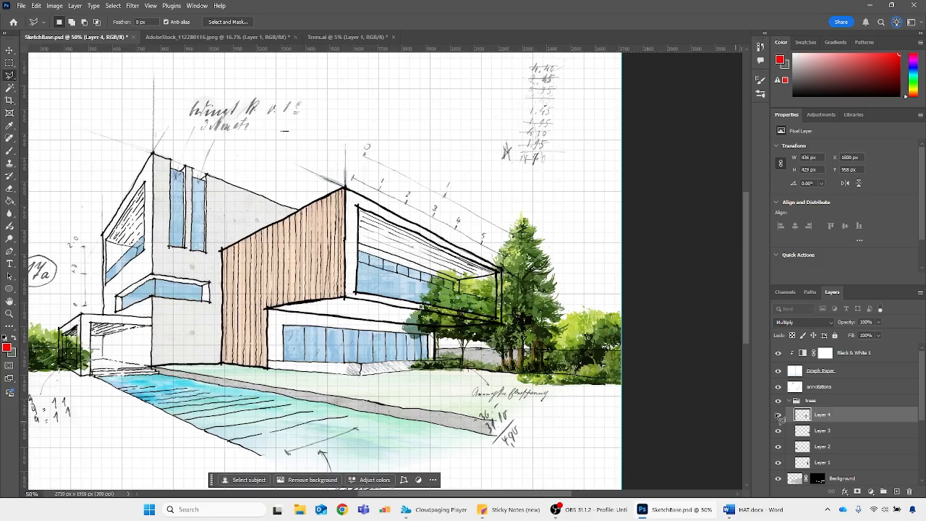
click(834, 446)
Rename the trees group as trees background
double_click(812, 400)
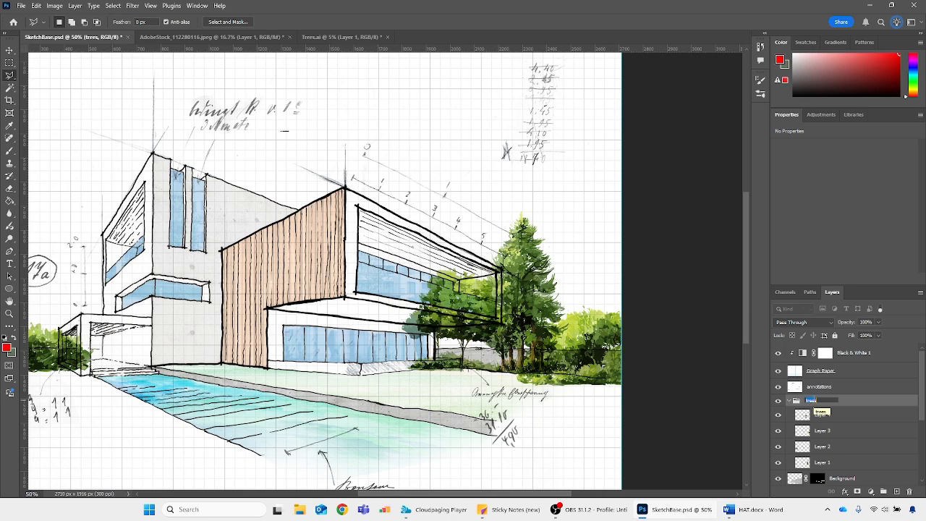
key(Return)
double_click(813, 401)
click(863, 417)
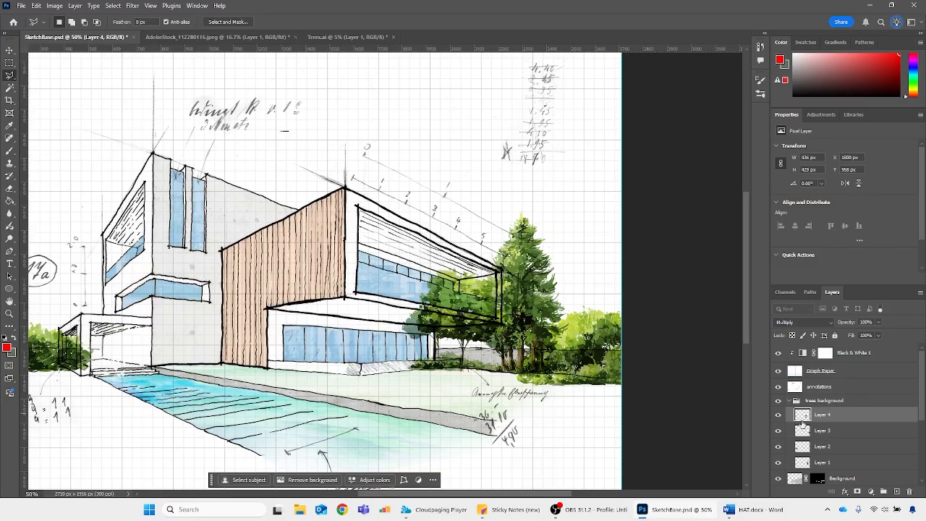
Move Layer 3 and Layer 1 out of the trees background group to just above it, and hide both layers
drag(803, 432, 802, 397)
click(779, 447)
click(779, 447)
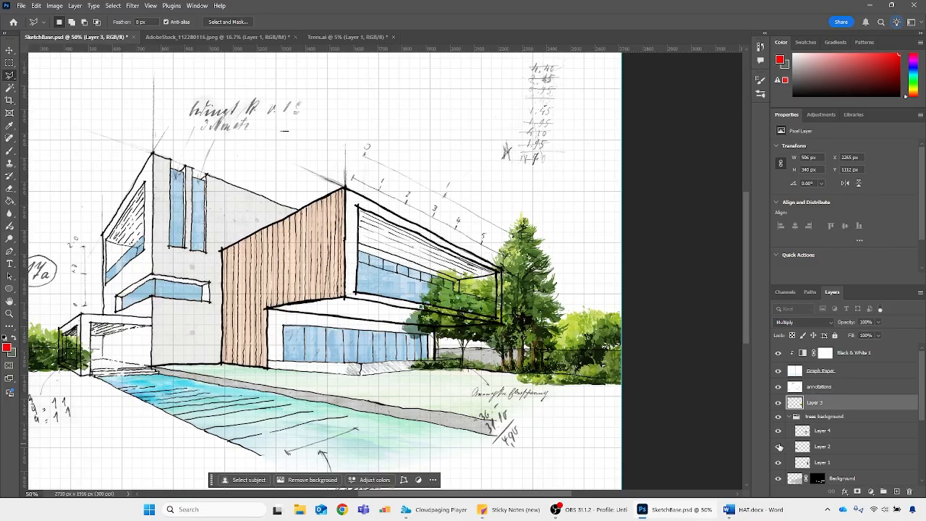
click(803, 450)
drag(803, 464, 802, 412)
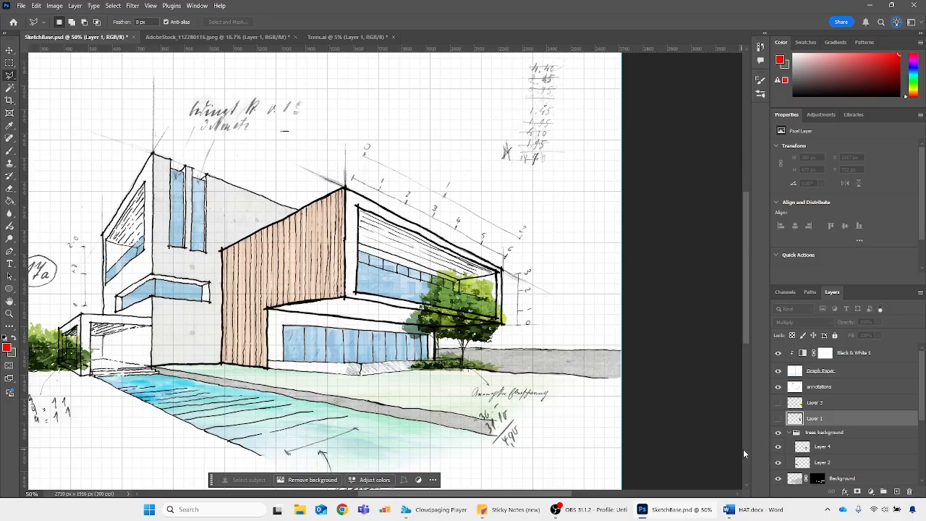
click(778, 448)
click(778, 449)
Outline the house volume where the round tree overlaps it, and mask that area out of the trees background group
click(818, 433)
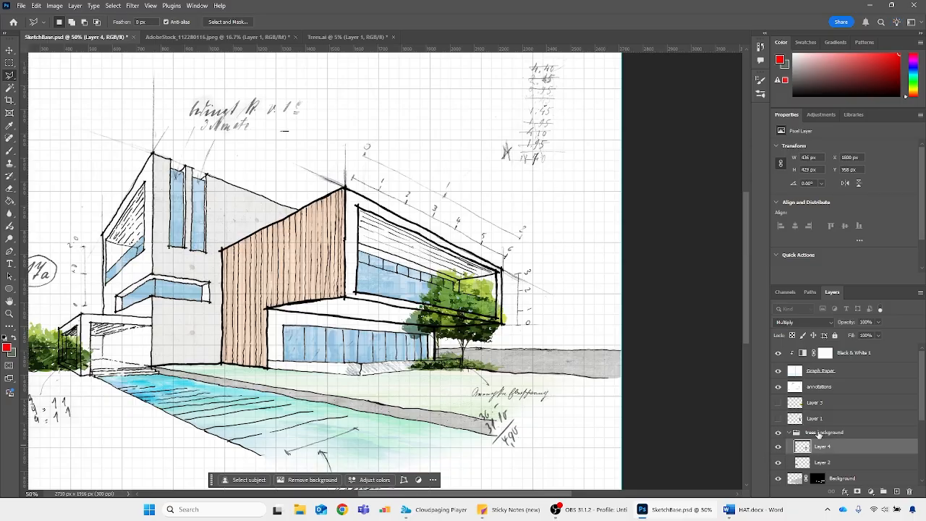
key(ctrl+plus)
key(ctrl+plus)
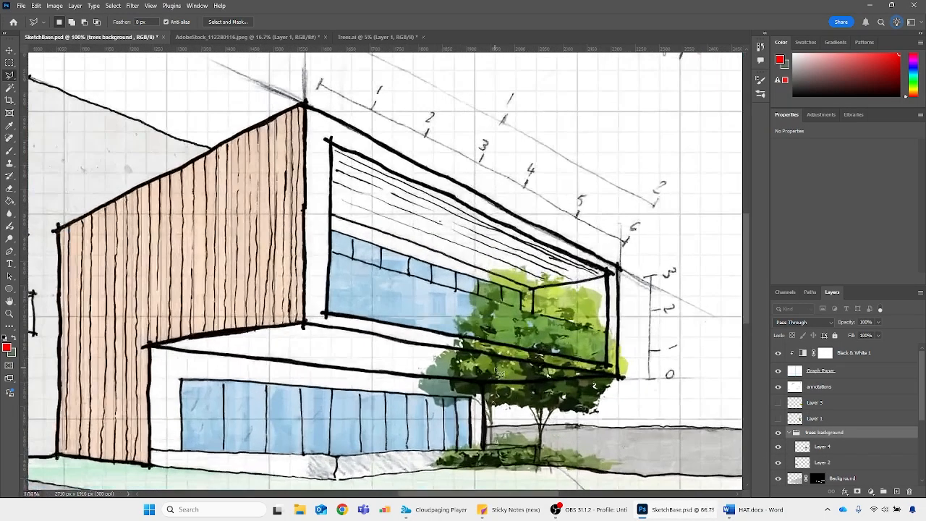
scroll(554, 341, down, 2)
scroll(558, 348, down, 1)
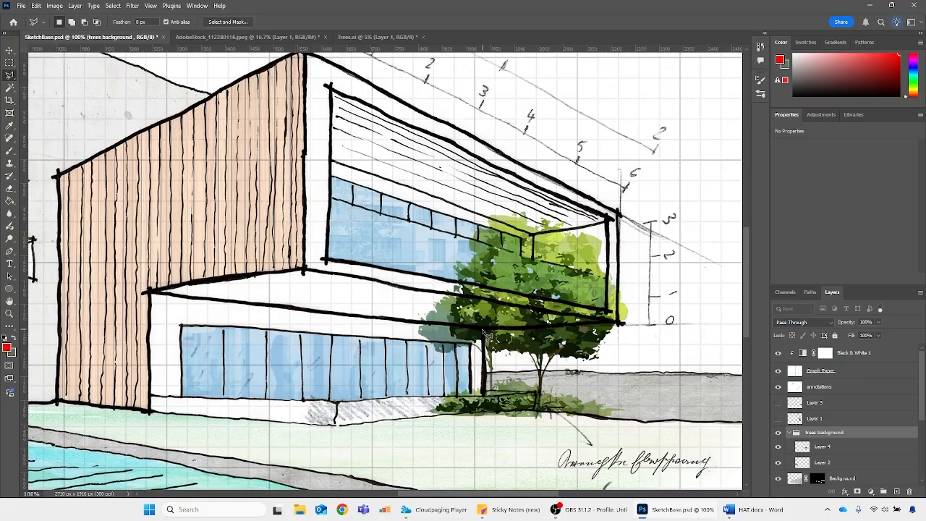
mouse_move(487, 334)
mouse_down()
mouse_move(622, 328)
mouse_move(610, 273)
mouse_move(534, 262)
mouse_move(594, 235)
mouse_move(620, 204)
mouse_move(320, 395)
mouse_move(546, 444)
mouse_up()
click(643, 433)
click(662, 372)
click(486, 372)
click(484, 331)
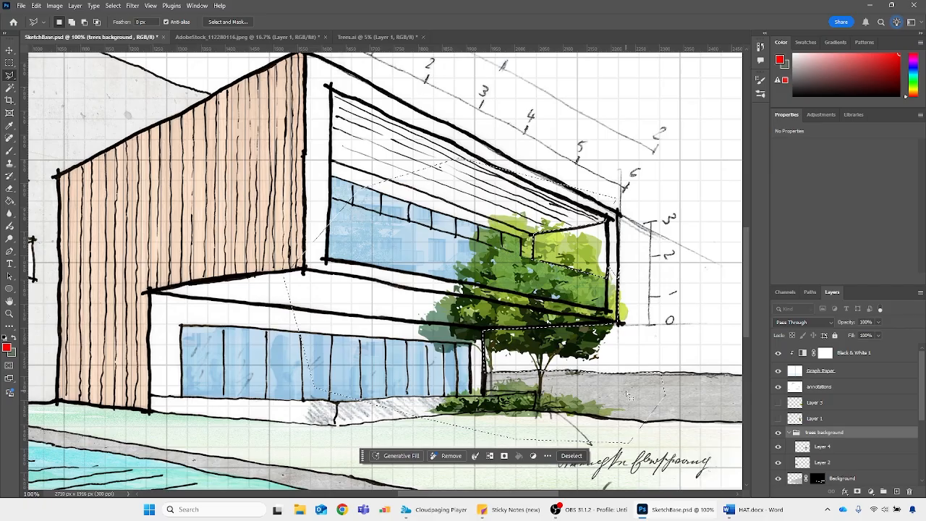
alt+click(857, 492)
Outline the entrance canopy overlapping the bush, and fill it with black on the trees background mask
scroll(385, 272, left, 8)
click(347, 402)
click(347, 330)
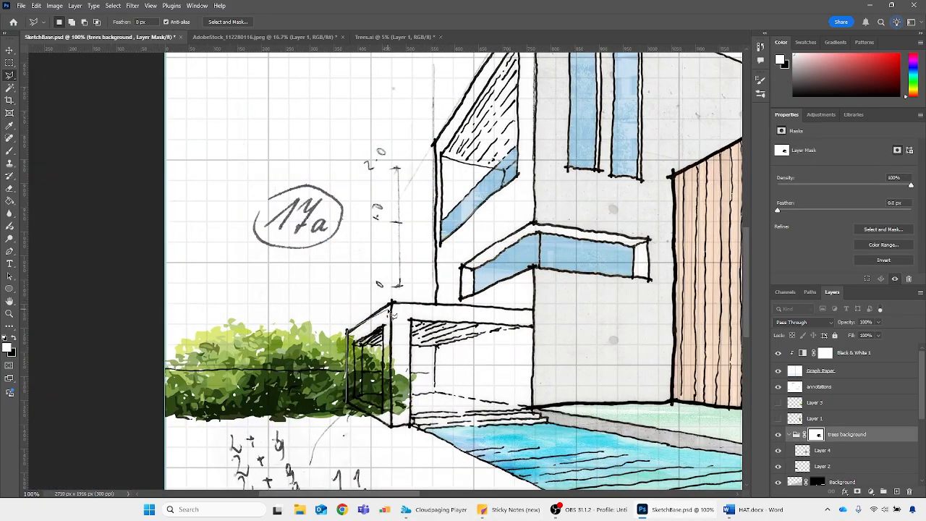
click(393, 302)
click(432, 358)
click(487, 401)
click(427, 440)
click(384, 444)
click(391, 427)
click(347, 403)
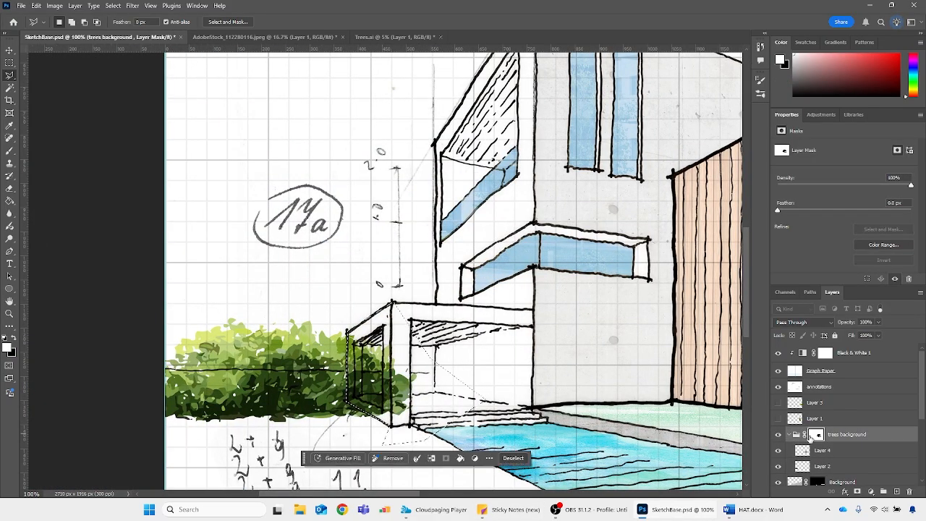
key(x)
key(alt+BackSpace)
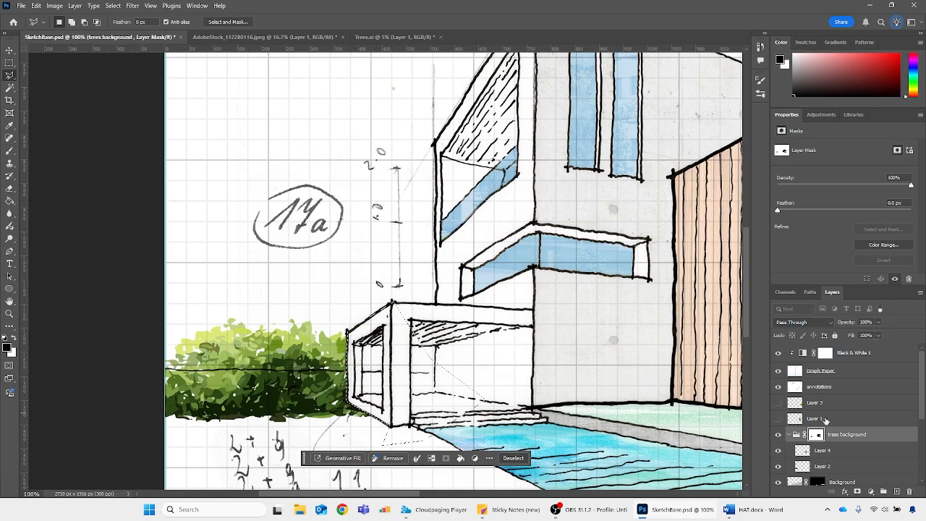
key(ctrl+d)
Magic Wand the canopy's side opening on the Original Sketch layer, and fill it with white on the trees background mask
key(w)
scroll(825, 435, down, 5)
click(823, 478)
click(373, 359)
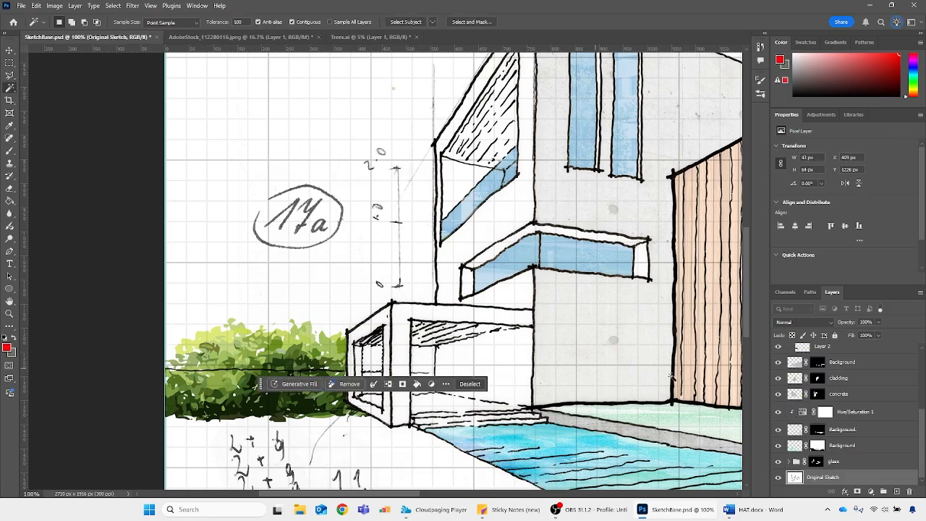
scroll(827, 409, up, 5)
click(817, 414)
key(ctrl+BackSpace)
key(ctrl+d)
Scale the bush on Layer 2 down to about 529 × 178 px and place it against the entrance canopy
key(ctrl+minus)
key(ctrl+minus)
key(ctrl+minus)
key(ctrl+plus)
key(ctrl+plus)
key(ctrl+plus)
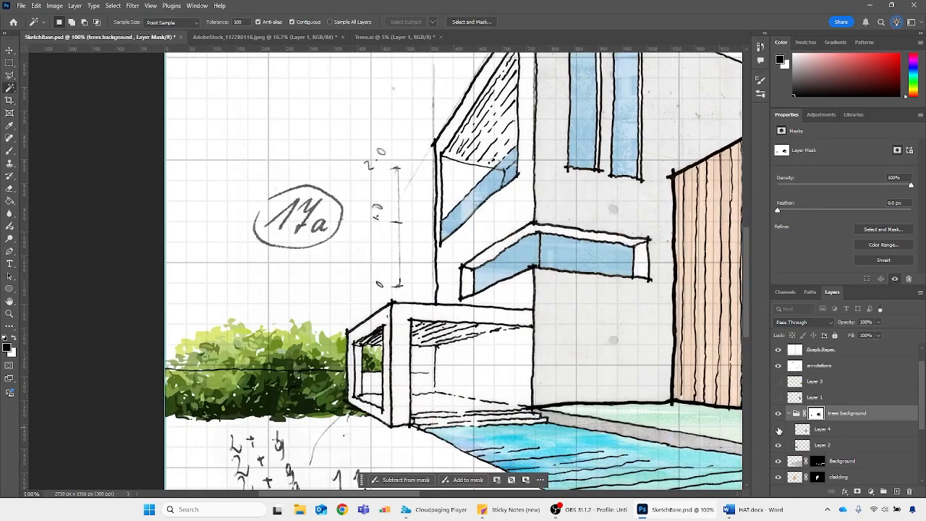
click(779, 446)
click(780, 445)
click(822, 445)
key(ctrl+t)
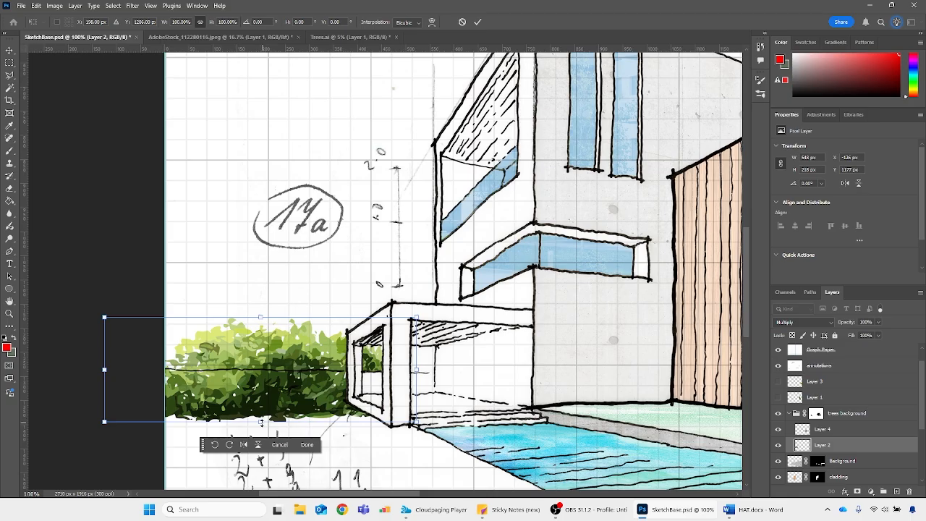
drag(264, 420, 339, 380)
key(Return)
key(ctrl+minus)
key(ctrl+minus)
key(ctrl+minus)
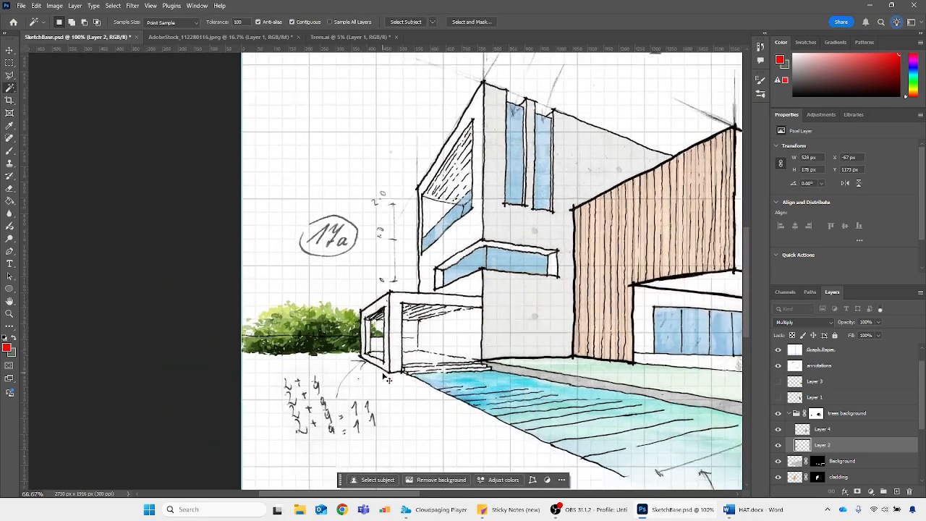
Collapse the trees background group, and create a new group above Layer 3 named "trees foregound"
drag(427, 494, 488, 489)
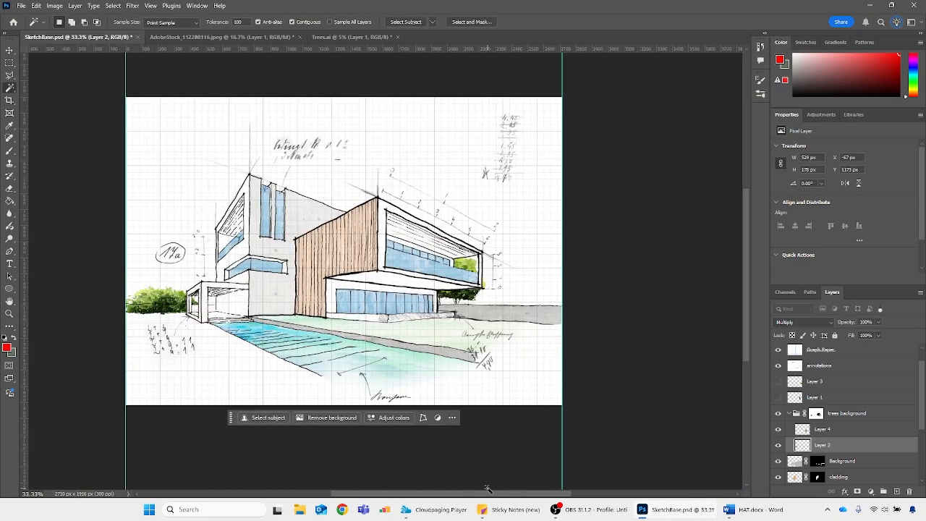
scroll(554, 282, up, 1)
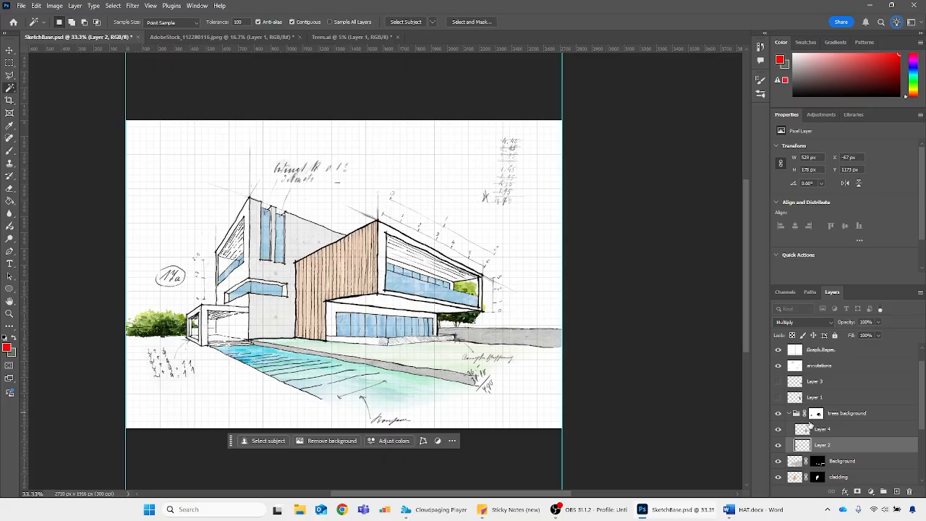
click(847, 413)
click(795, 413)
click(827, 384)
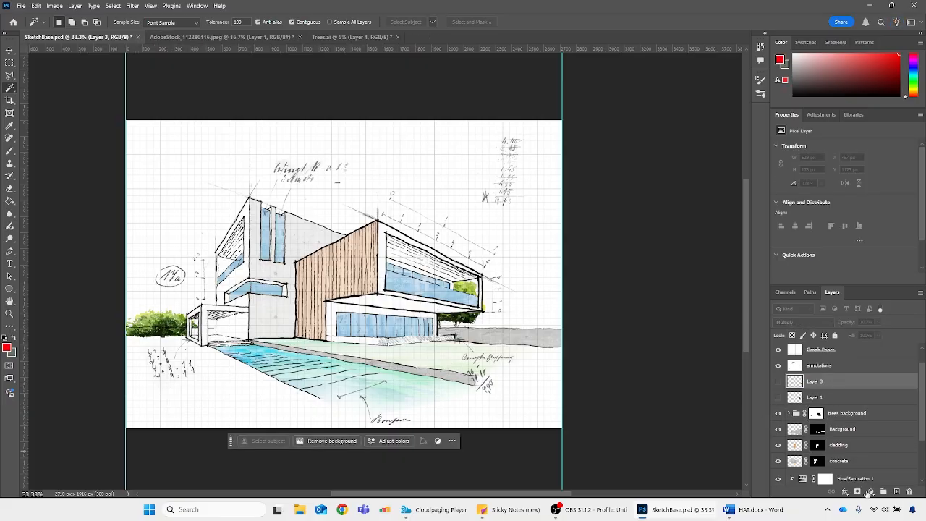
click(884, 491)
double_click(815, 380)
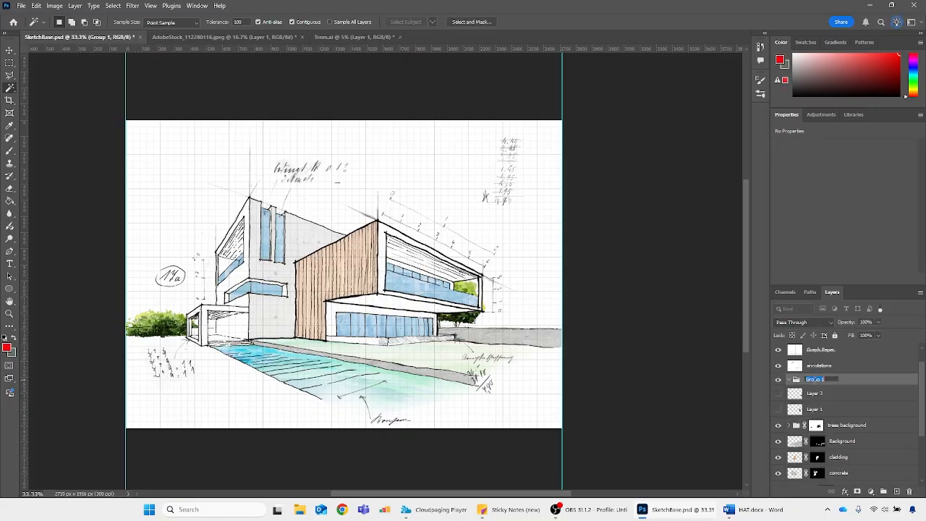
Move Layer 3 and Layer 1 into the trees foregound group, and make both layers visible
click(816, 410)
shift+click(816, 394)
drag(816, 395, 821, 381)
click(779, 394)
click(779, 410)
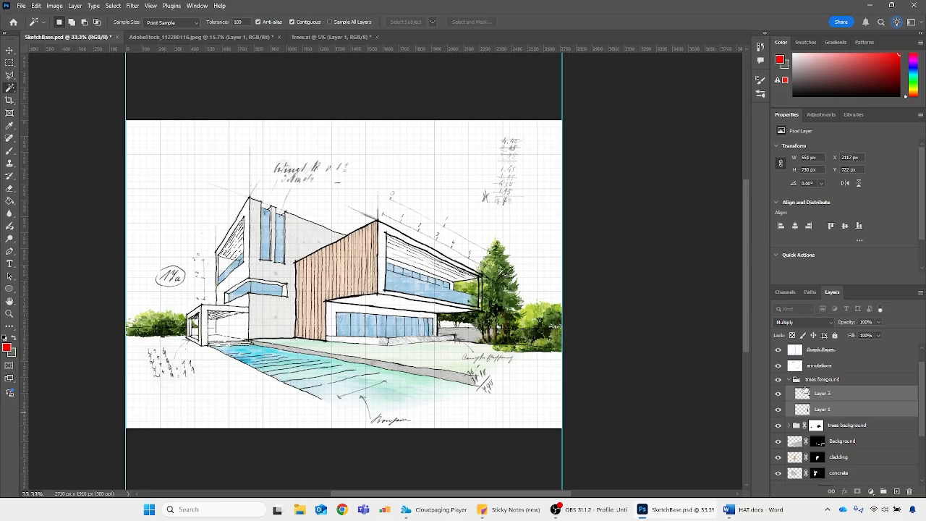
Set the blending mode of Layer 3 and Layer 1 to Normal
click(823, 394)
shift+click(823, 409)
click(811, 323)
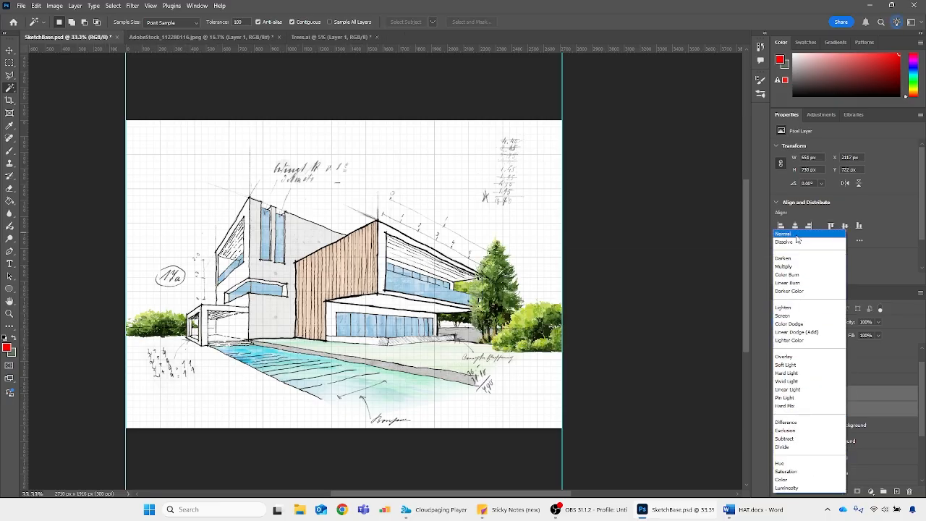
click(795, 238)
Select the conifer on Layer 1 and shift it towards the house to X 2001 px, overlapping the end of the upper volume
click(793, 393)
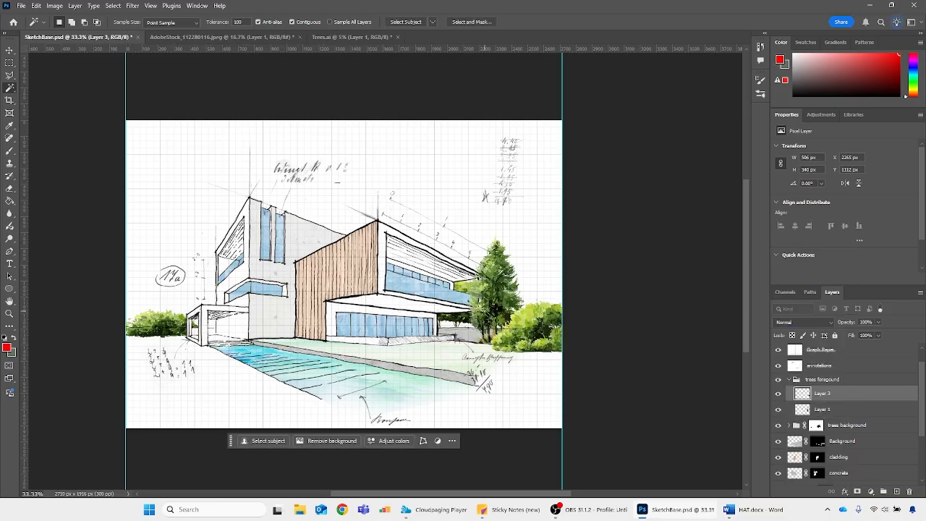
key(v)
right_click(495, 292)
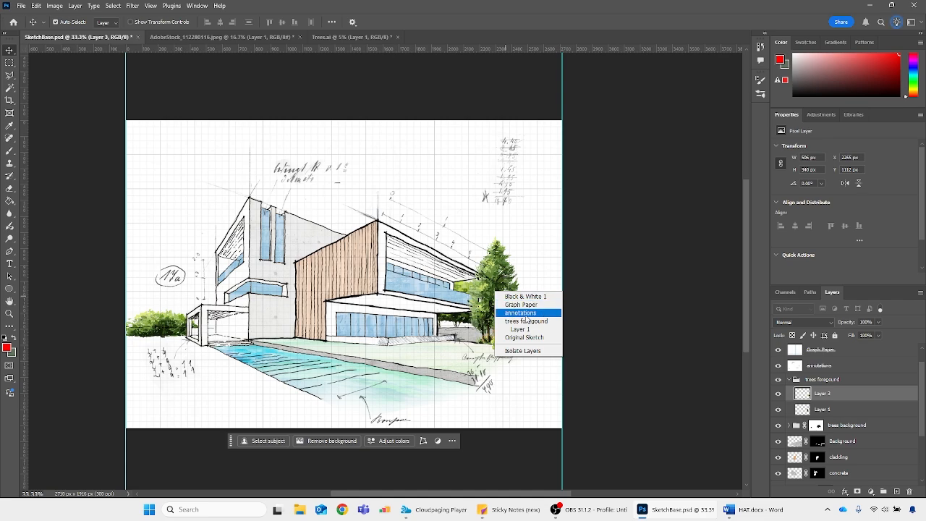
click(846, 397)
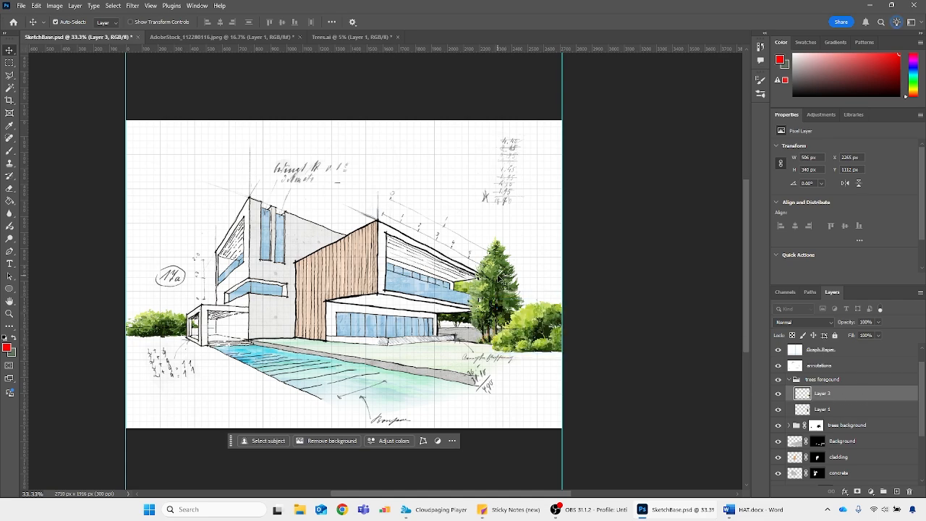
right_click(498, 275)
click(7, 53)
right_click(492, 288)
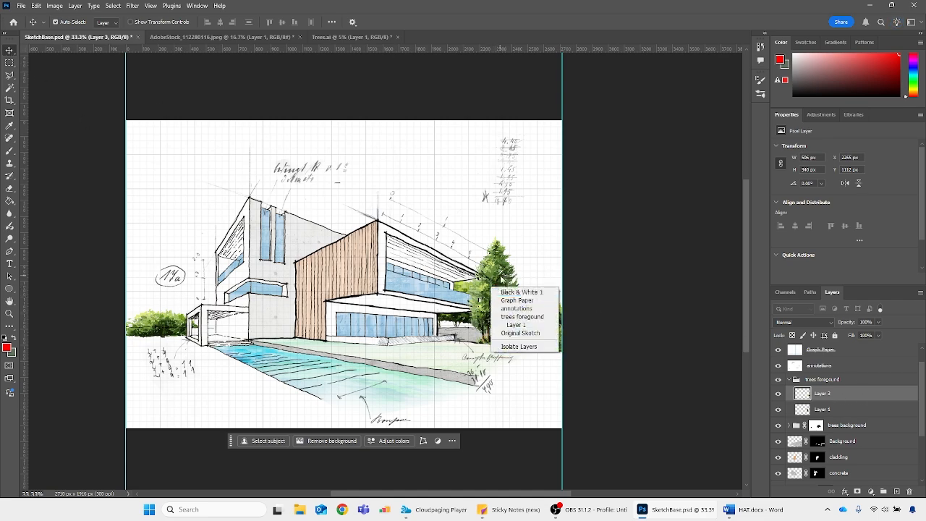
click(524, 327)
key(ctrl+t)
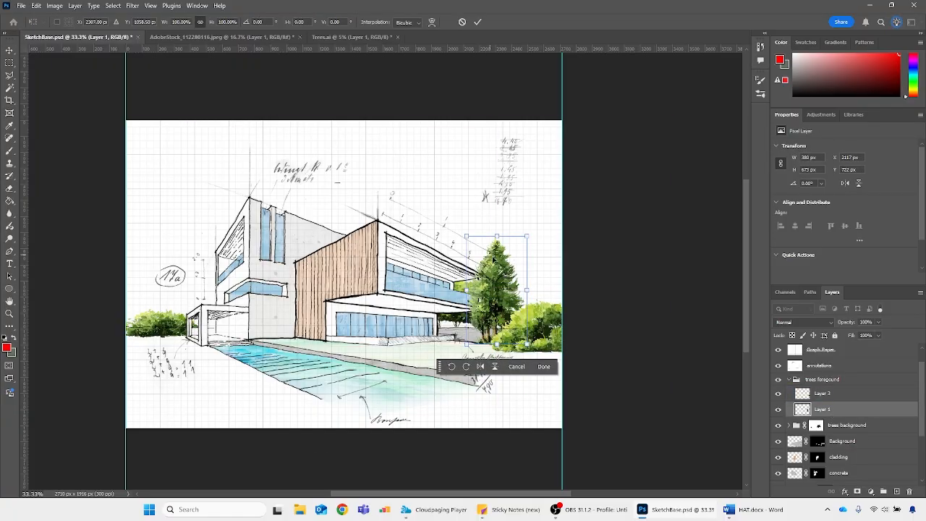
drag(494, 259, 485, 276)
key(Return)
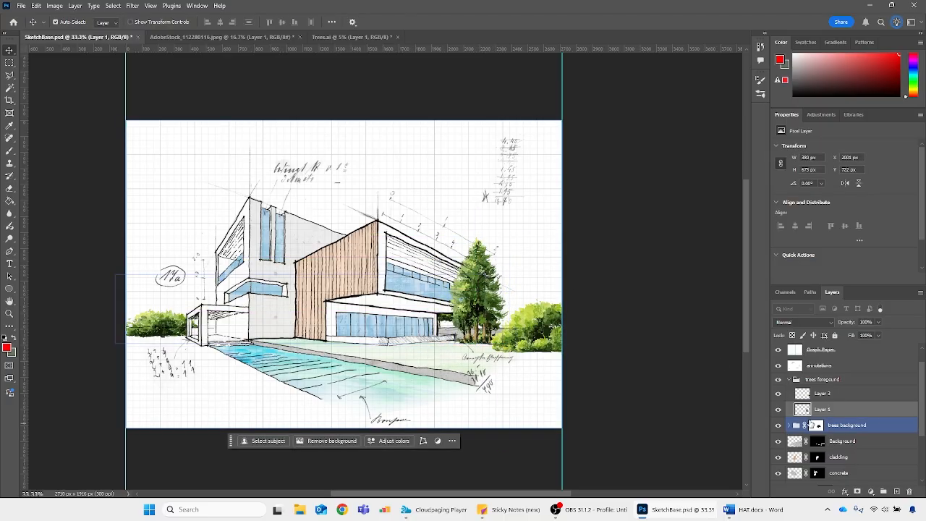
Move Layer 1 with the conifer into the trees background group above Layer 4, and set its opacity to 70%
click(790, 425)
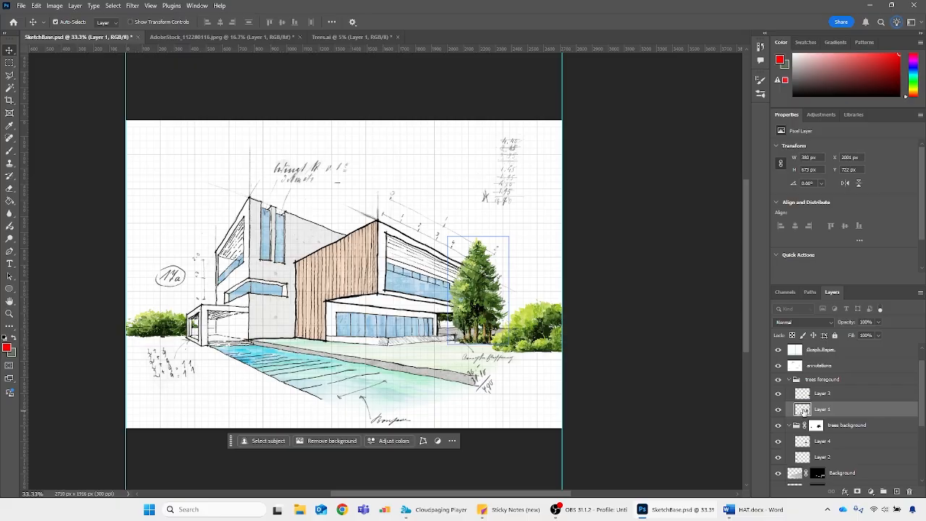
drag(805, 411, 804, 434)
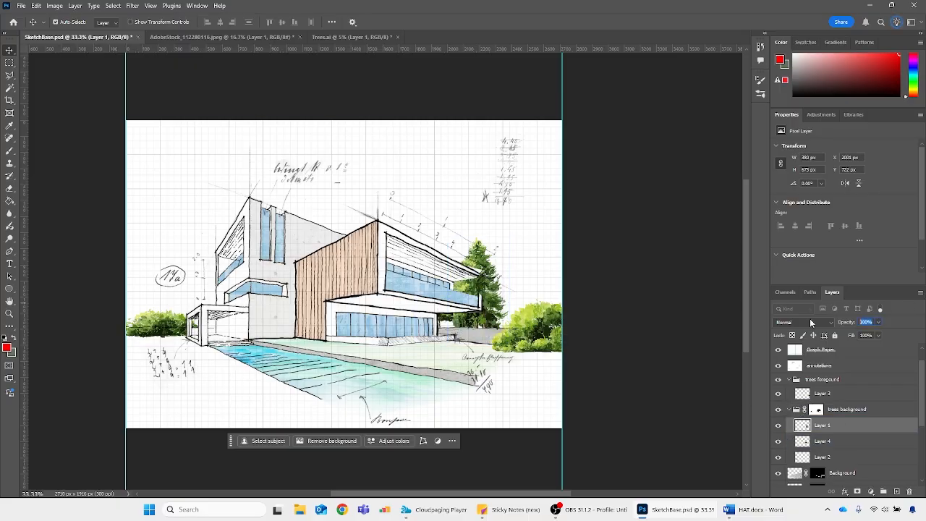
text(70)
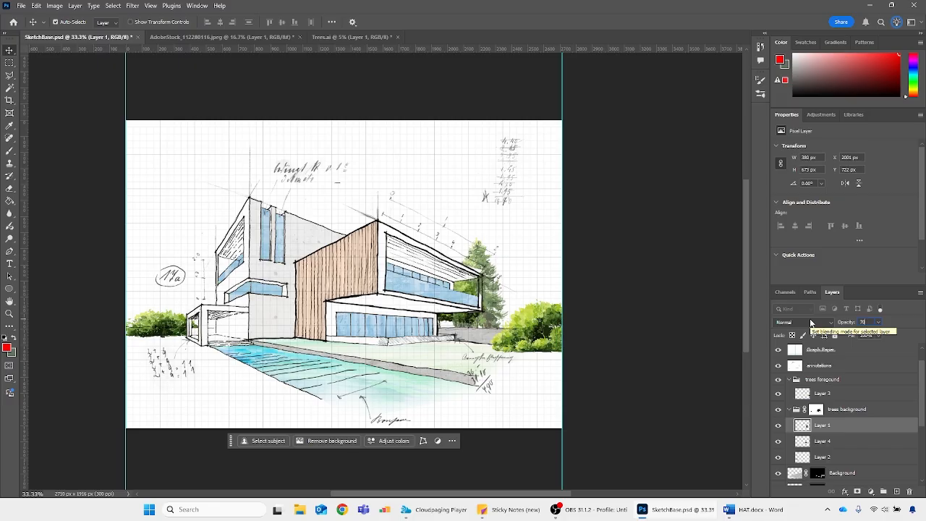
Set the opacity of Layer 4 in the trees background group to 80%
click(823, 441)
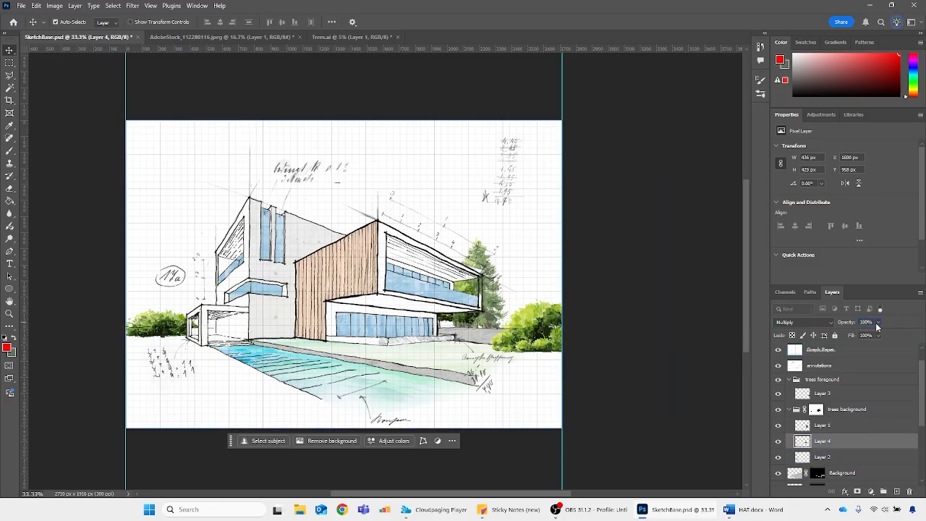
ctrl+click(803, 441)
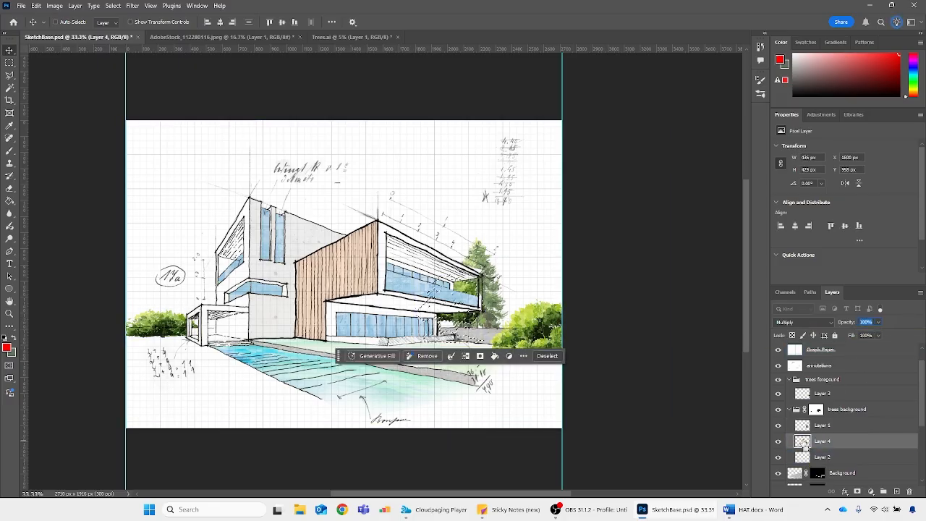
click(868, 322)
text(80)
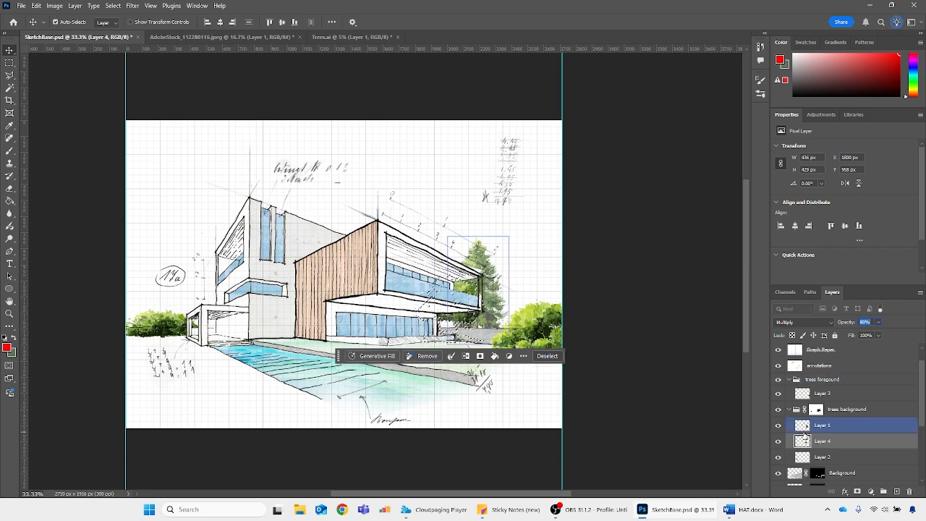
Try the conifer on Layer 1 at 100% opacity, and return it to 70%
click(823, 426)
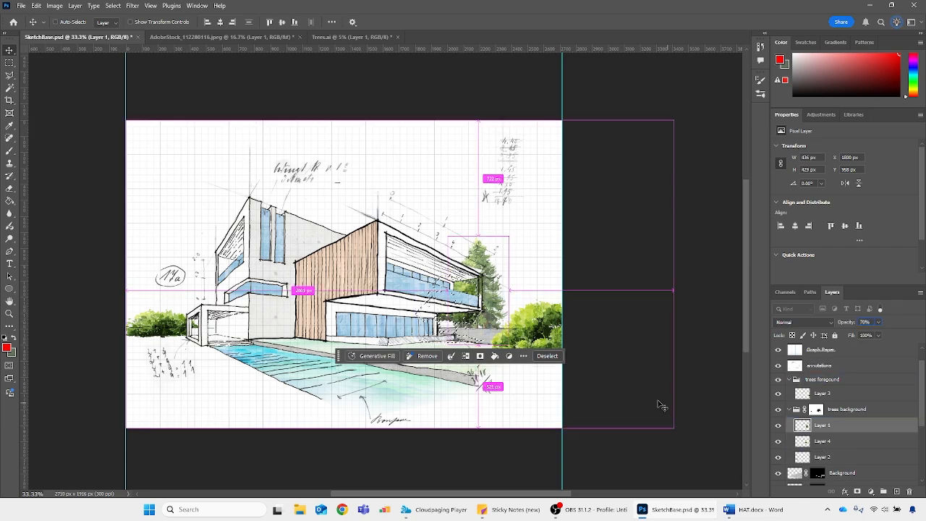
key(0)
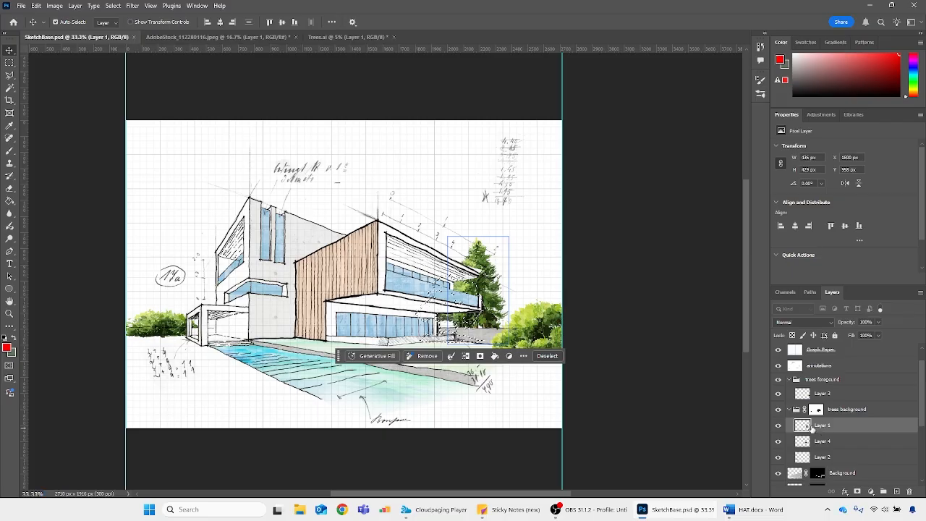
click(843, 323)
text(70)
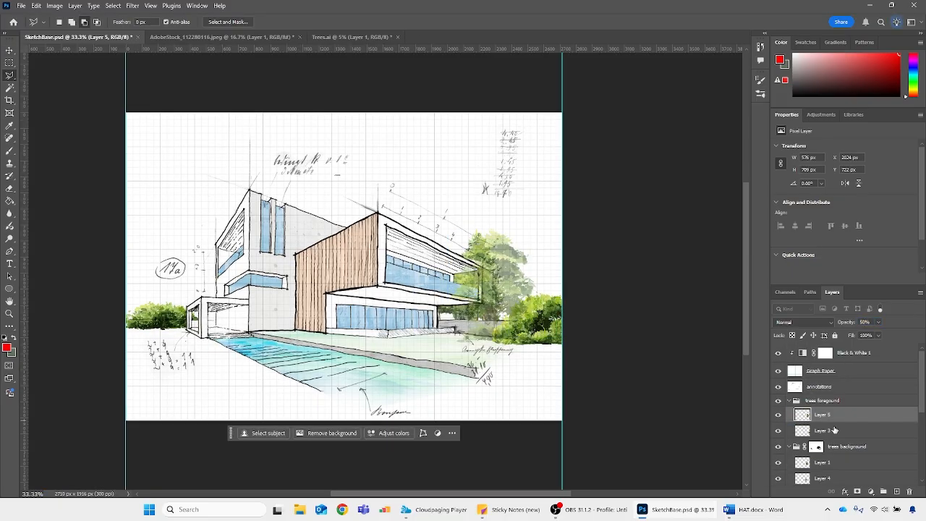
Set the opacity of the foreground bush on Layer 3 to 60% and of the background bush on Layer 2 to 80%
click(806, 432)
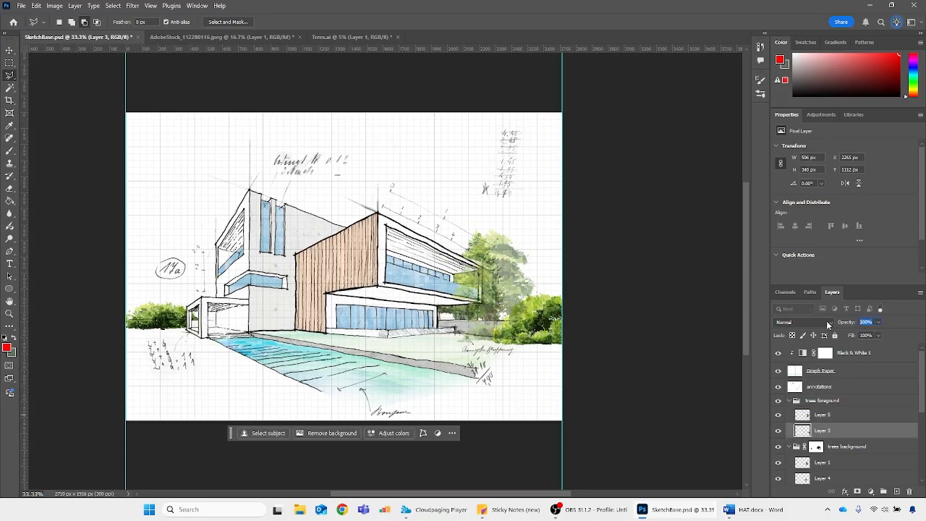
text(60)
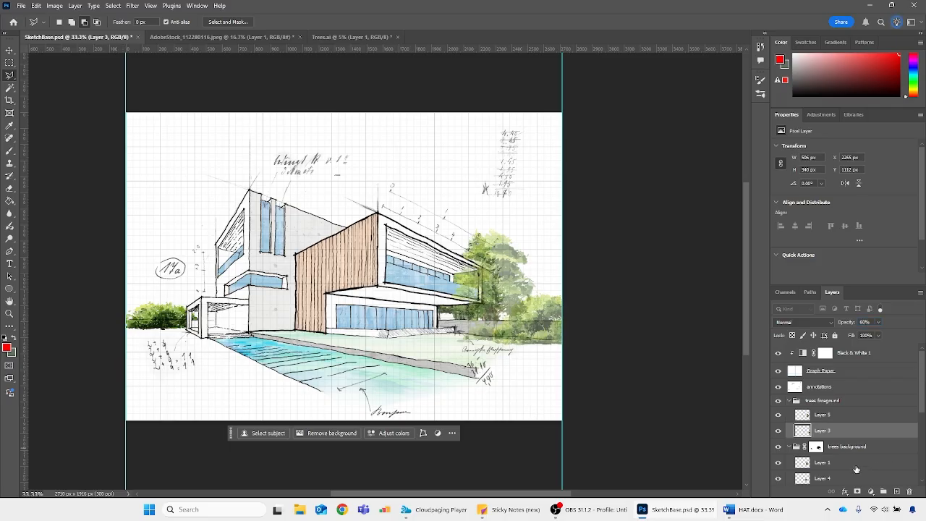
click(804, 478)
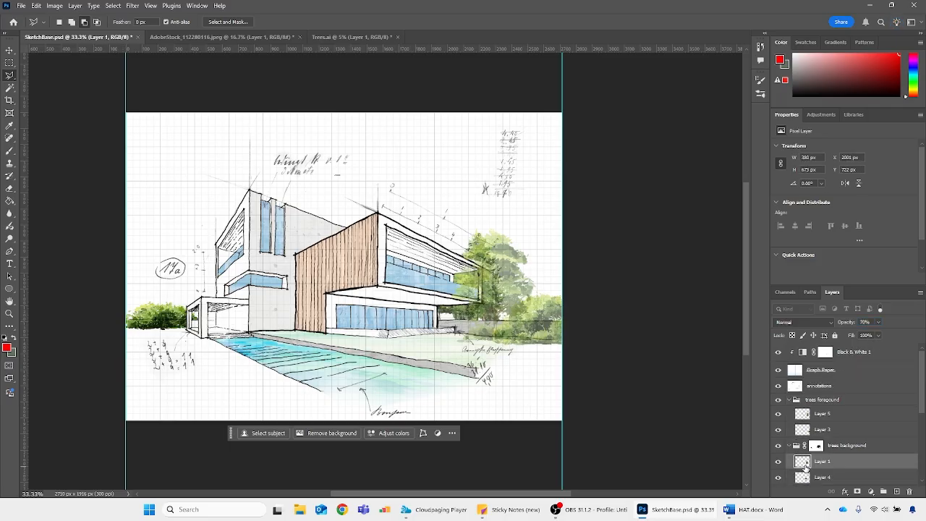
scroll(807, 463, down, 3)
click(811, 434)
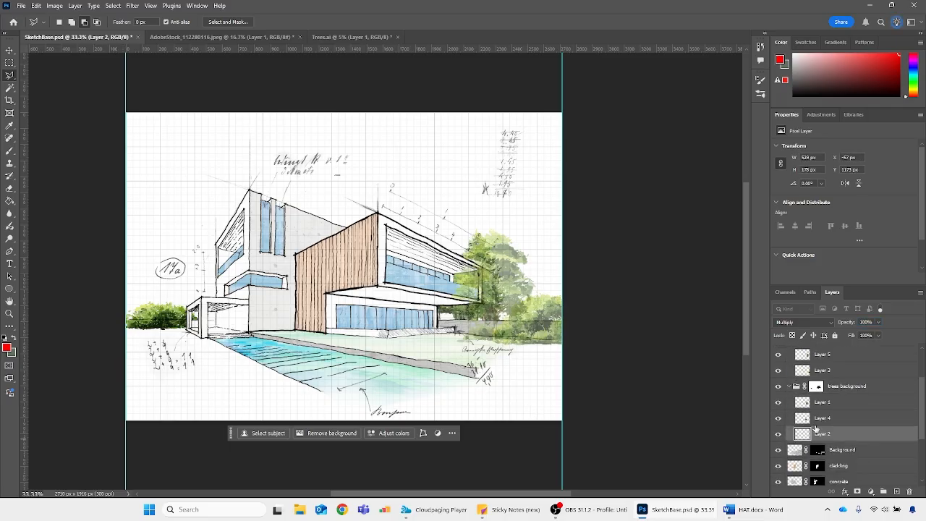
click(871, 321)
text(80)
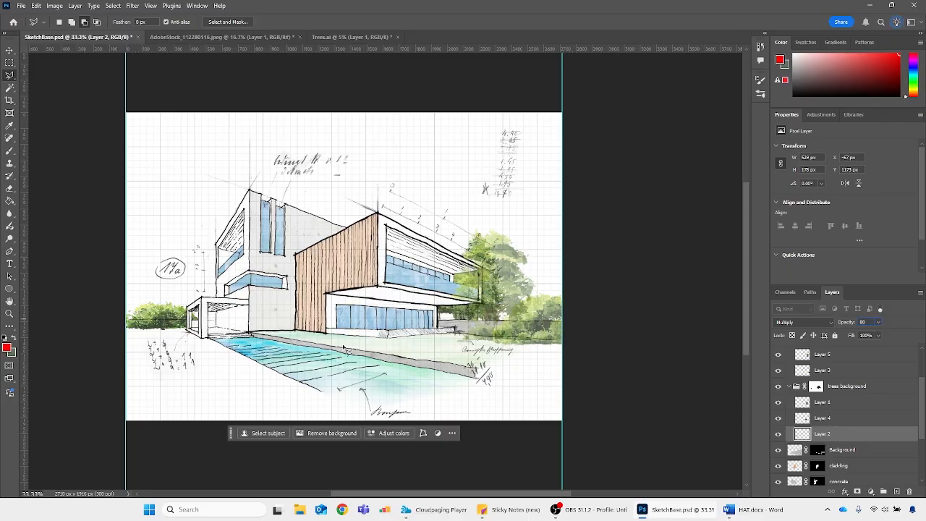
Close Trees.ai without saving its changes, and open Silhouette1.psd
key(ctrl+minus)
key(ctrl+minus)
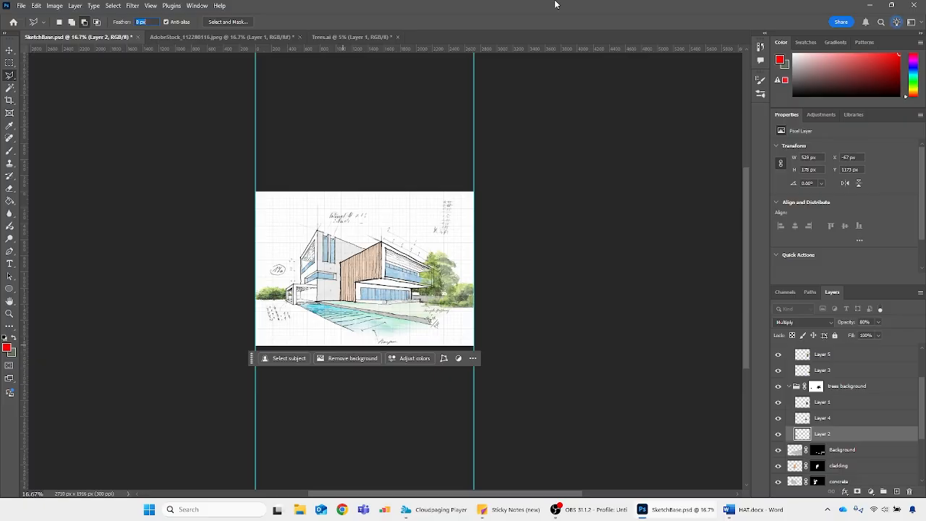
click(398, 37)
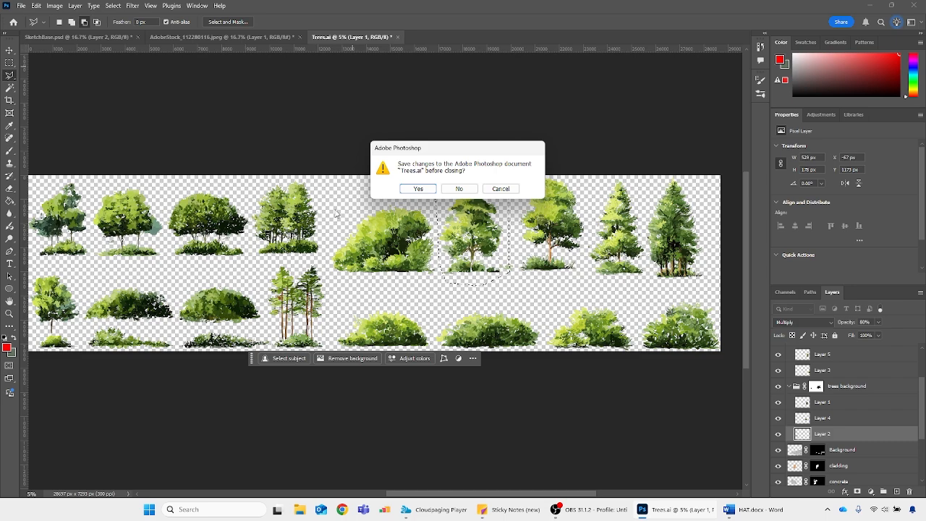
click(459, 188)
click(21, 5)
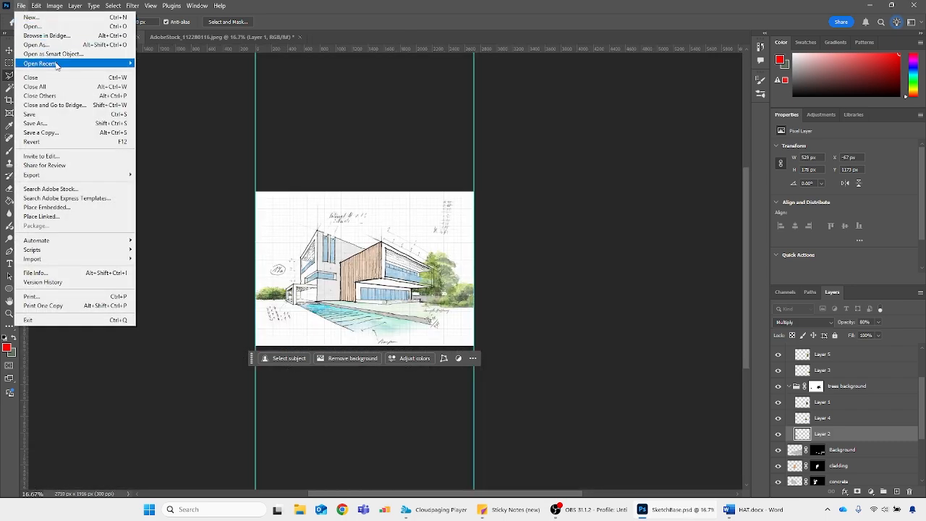
mouse_move(66, 65)
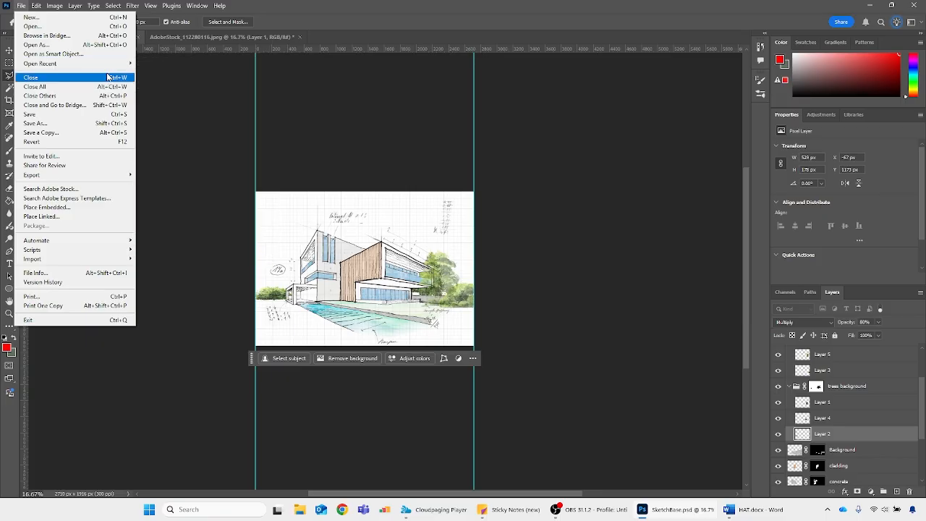
click(108, 76)
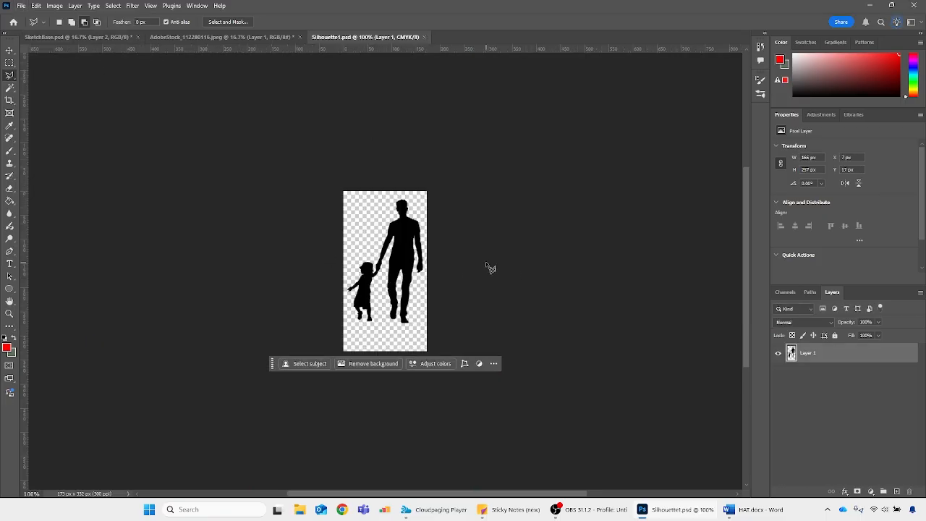
Switch to Chrome, search the web for nonscandinavia, and open the Nonscandinavia website
click(342, 509)
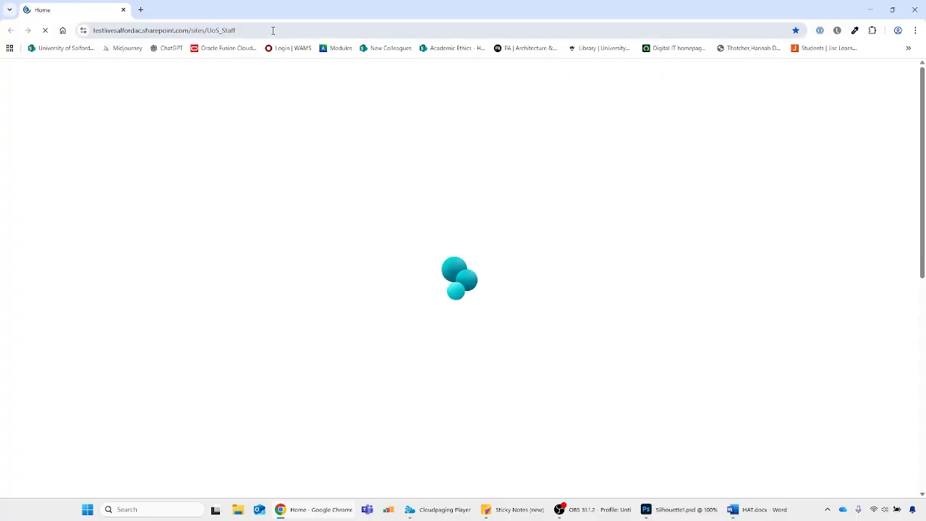
click(260, 29)
text(nons)
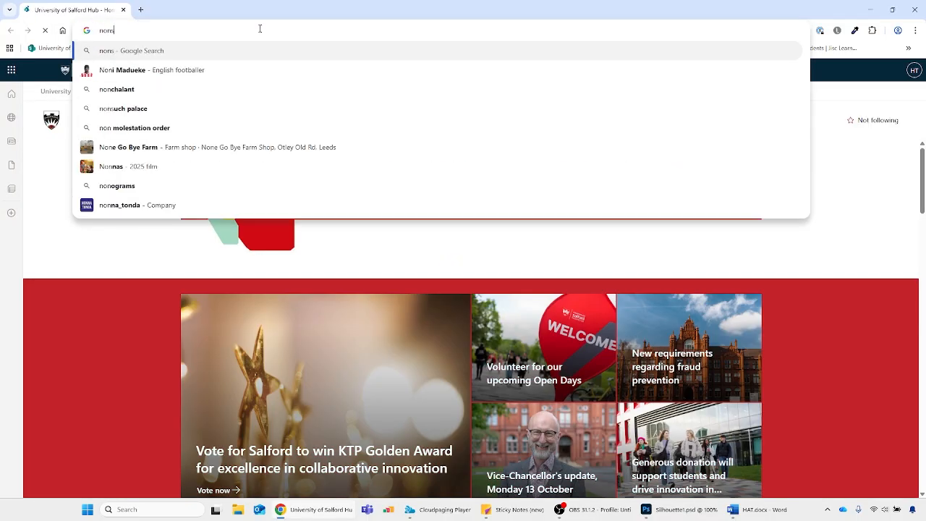
text(can)
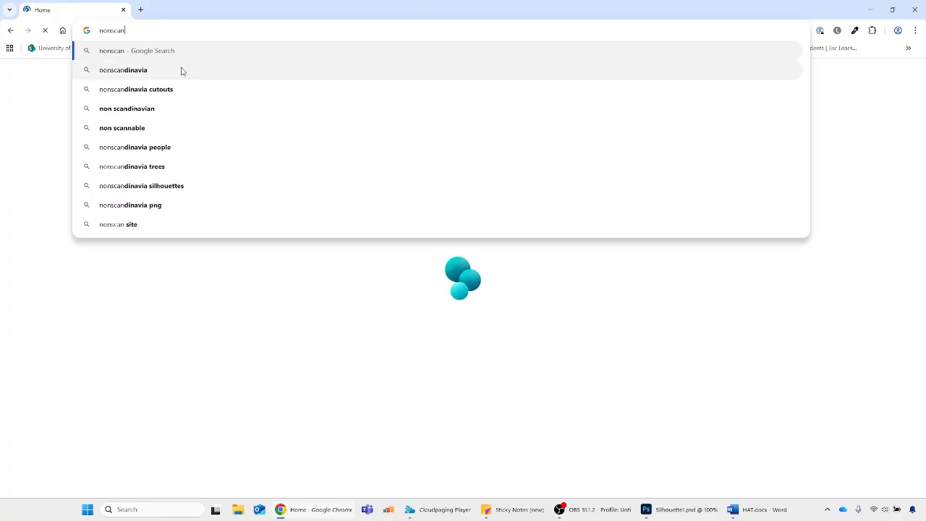
click(181, 70)
click(145, 165)
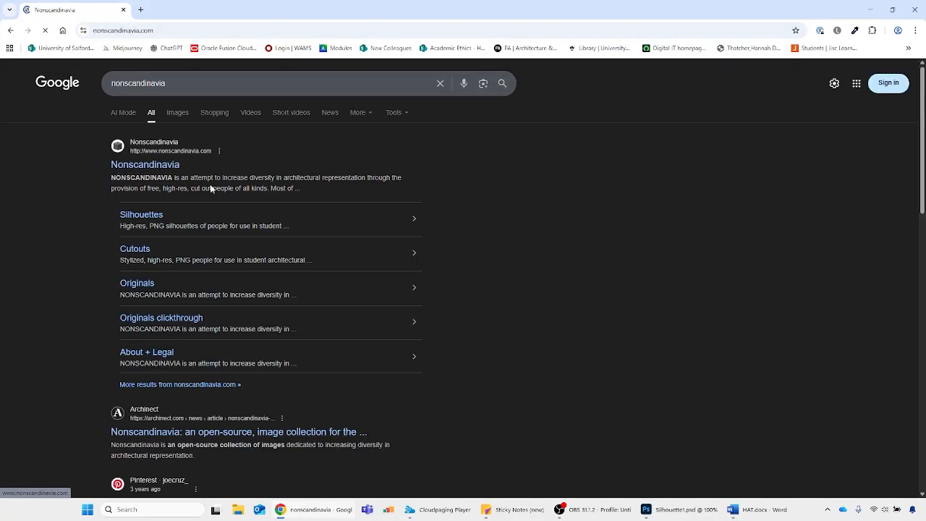
Browse the cut-out people on the Nonscandinavia website, and close the browser to return to Silhouette1.psd in Photoshop
scroll(619, 246, down, 1)
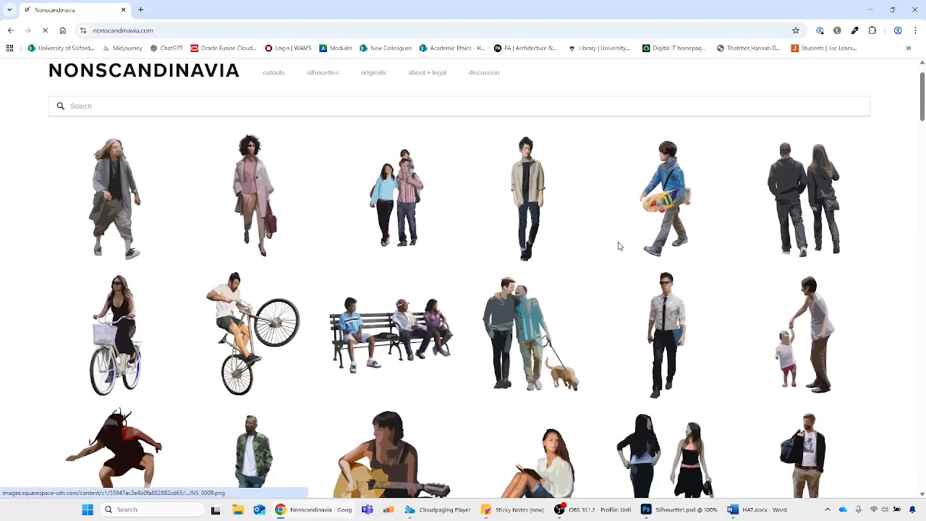
scroll(375, 233, down, 6)
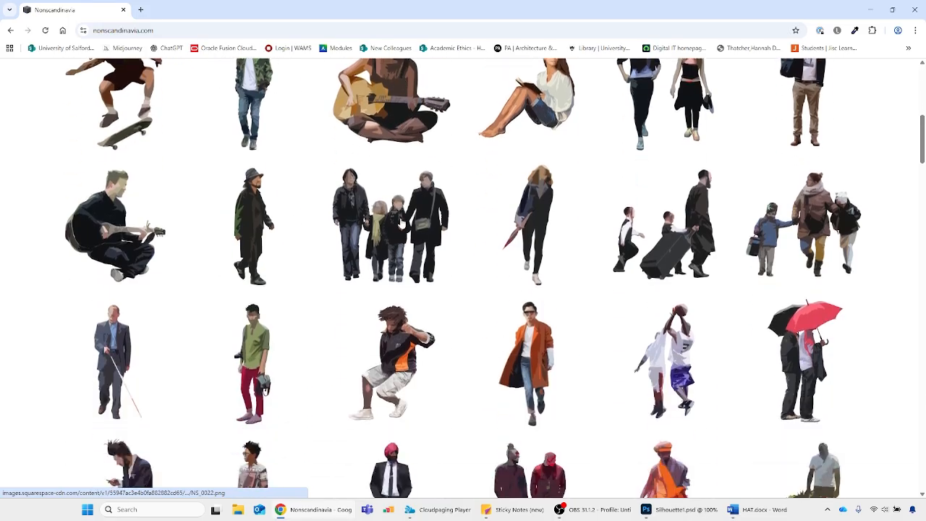
scroll(402, 223, down, 7)
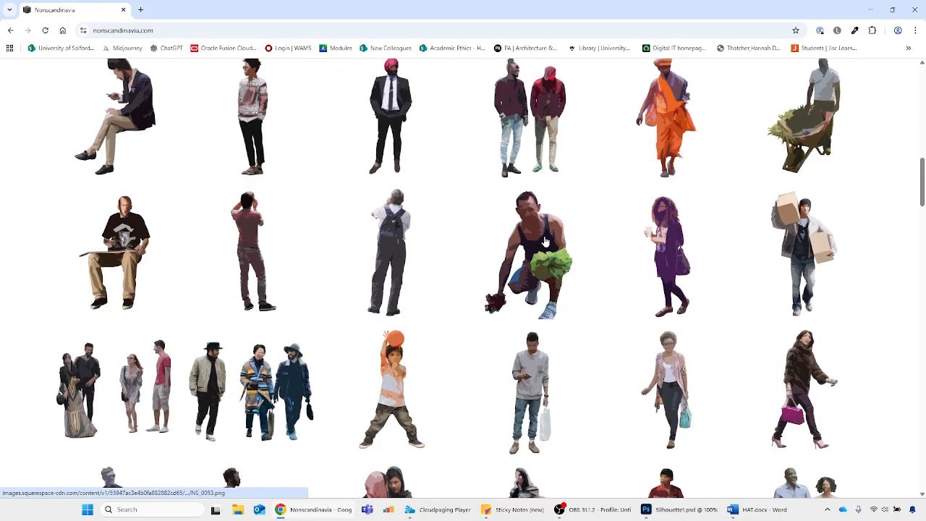
scroll(315, 280, down, 10)
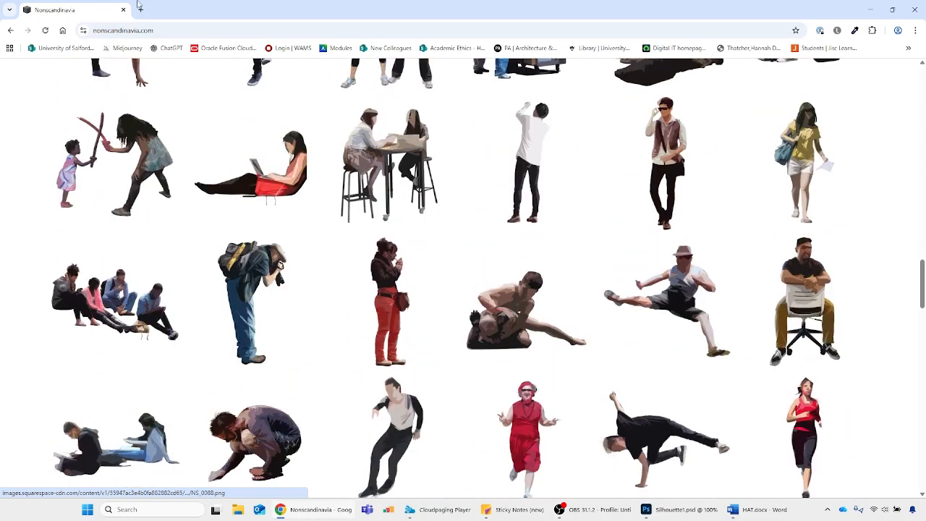
scroll(531, 218, up, 3)
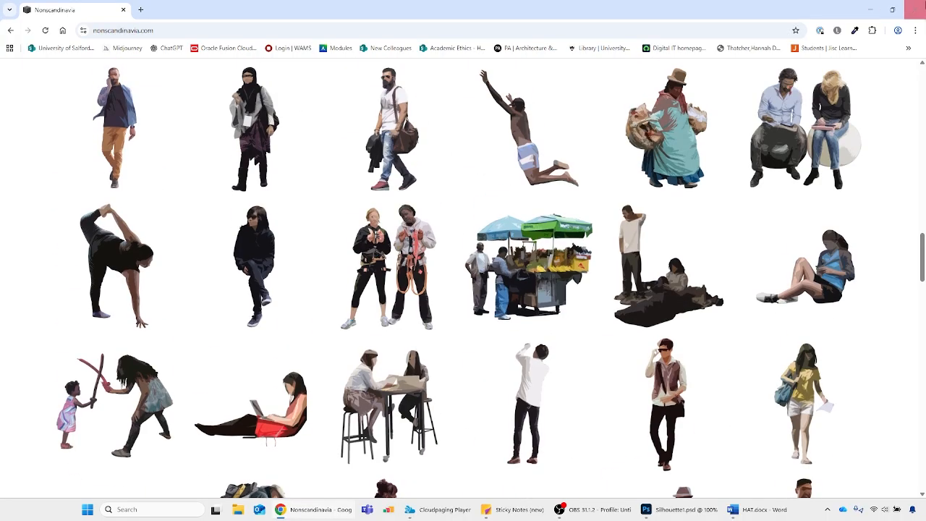
click(917, 9)
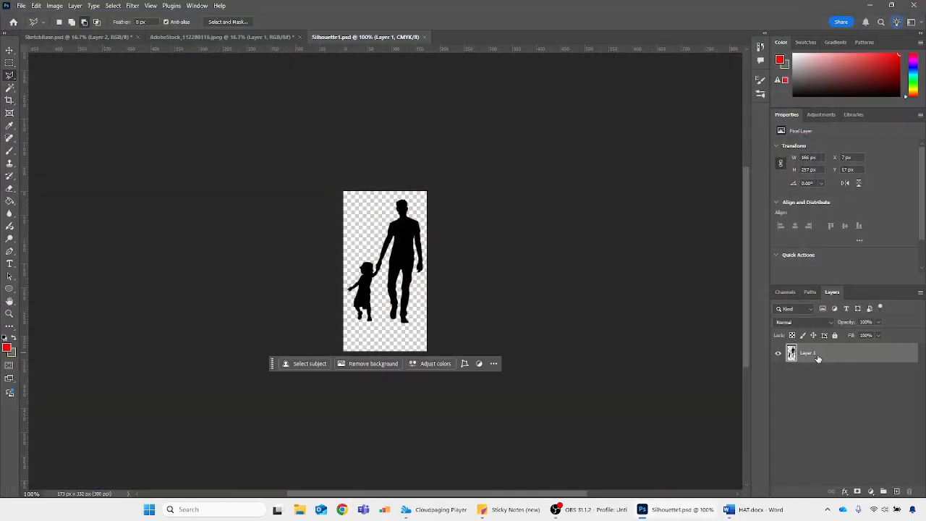
Open the layer commands for the silhouette on Layer 1 of Silhouette1.psd
right_click(818, 358)
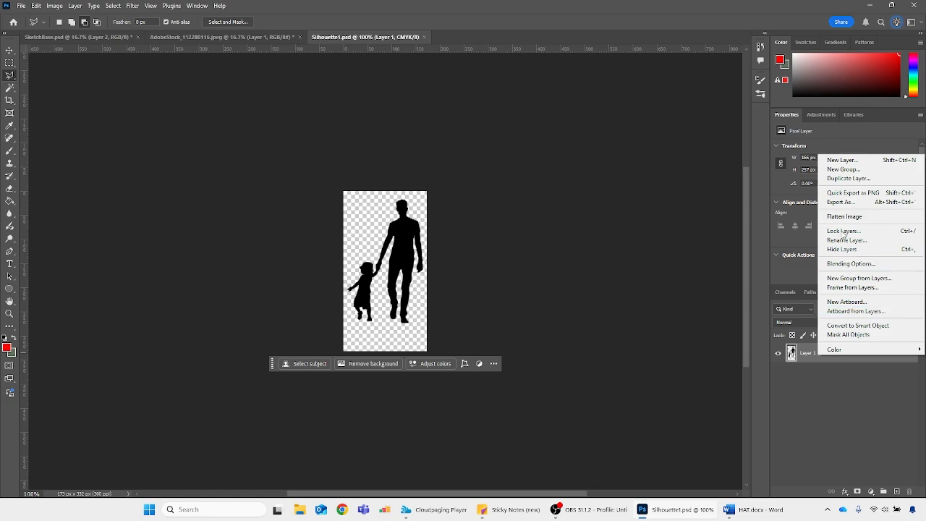
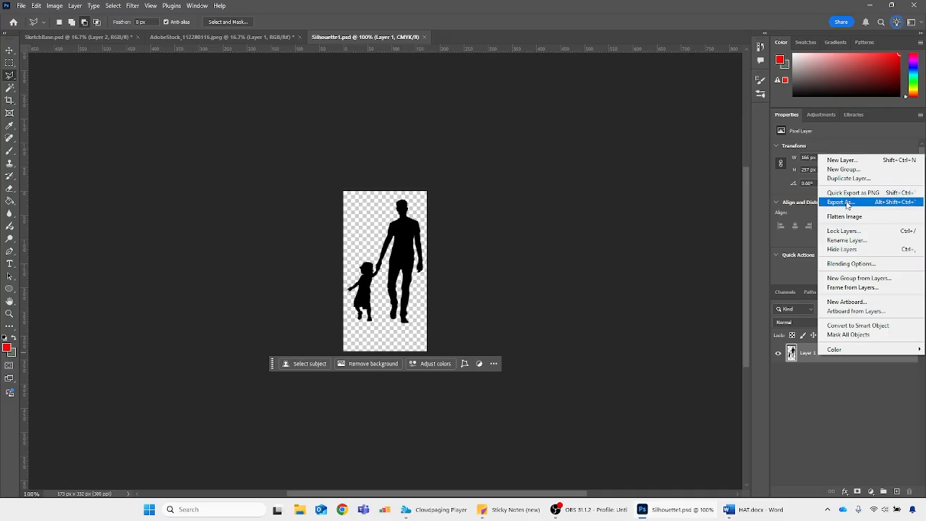
Duplicate the silhouette layer from Silhouette1.psd into the SketchBase.psd document
click(849, 178)
click(467, 175)
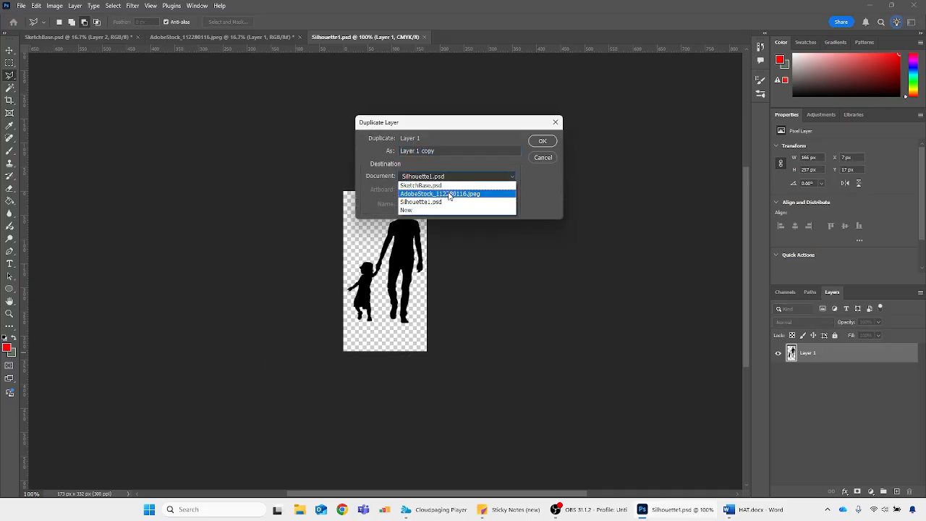
click(434, 184)
click(542, 141)
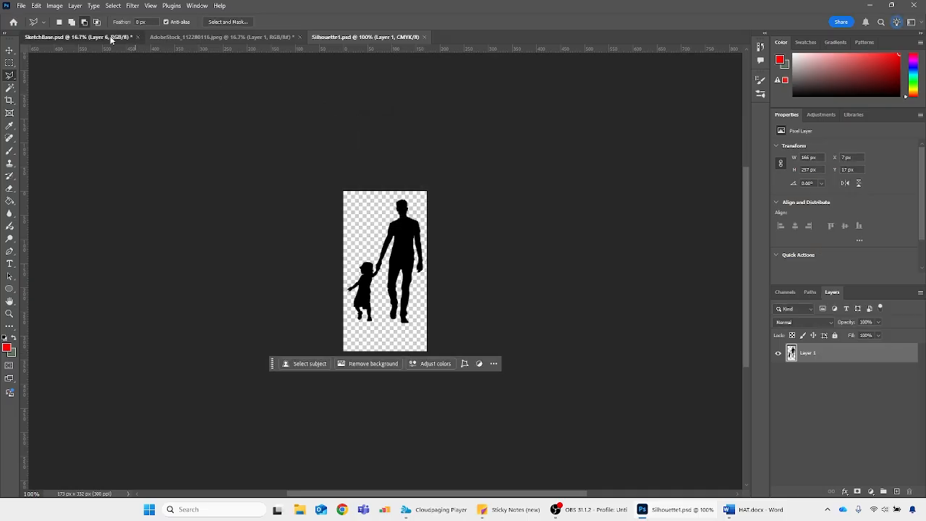
Move the silhouette layer in SketchBase.psd above the foreground trees group and collapse both tree groups
key(ctrl+plus)
key(ctrl+plus)
key(ctrl+plus)
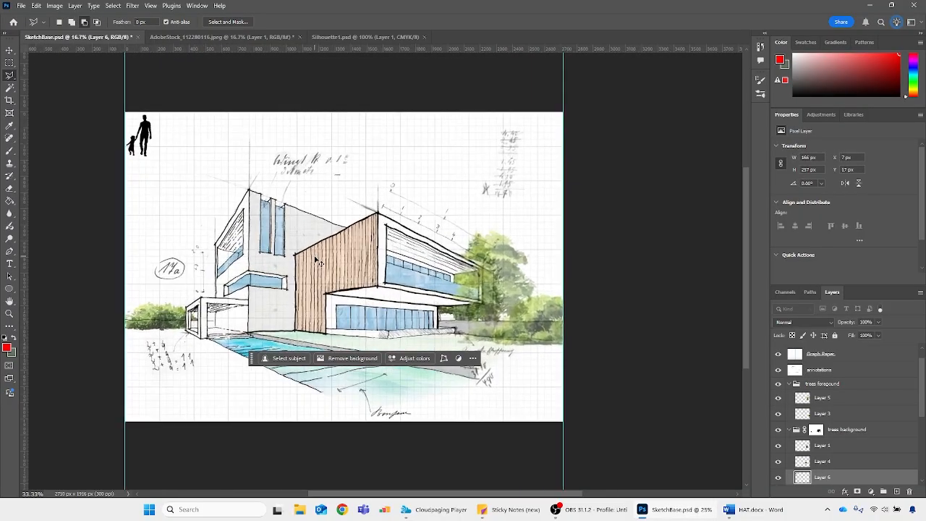
mouse_move(802, 477)
mouse_down()
mouse_move(793, 380)
mouse_move(789, 391)
mouse_up()
click(789, 400)
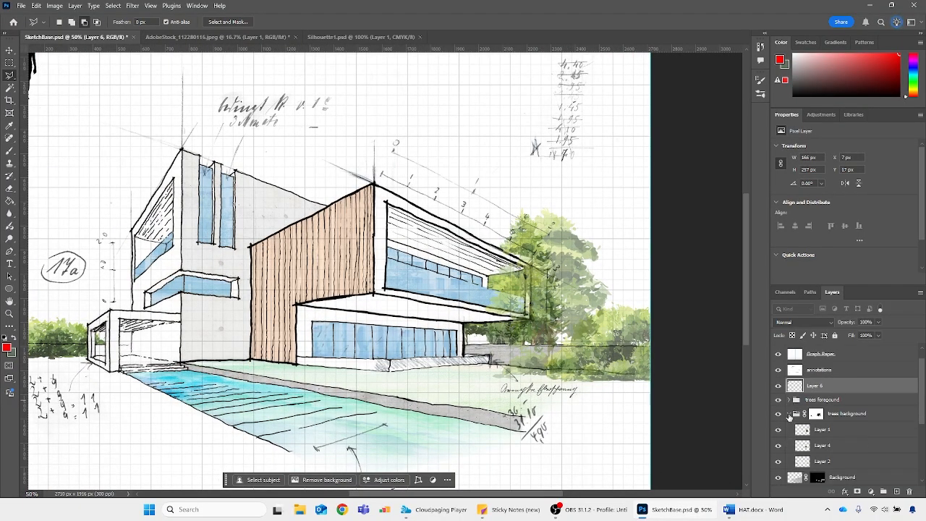
click(789, 414)
Scale the silhouette down to about 110 × 169 px and place it in front of the ground-floor glazing beside the pool
key(ctrl+minus)
key(ctrl+minus)
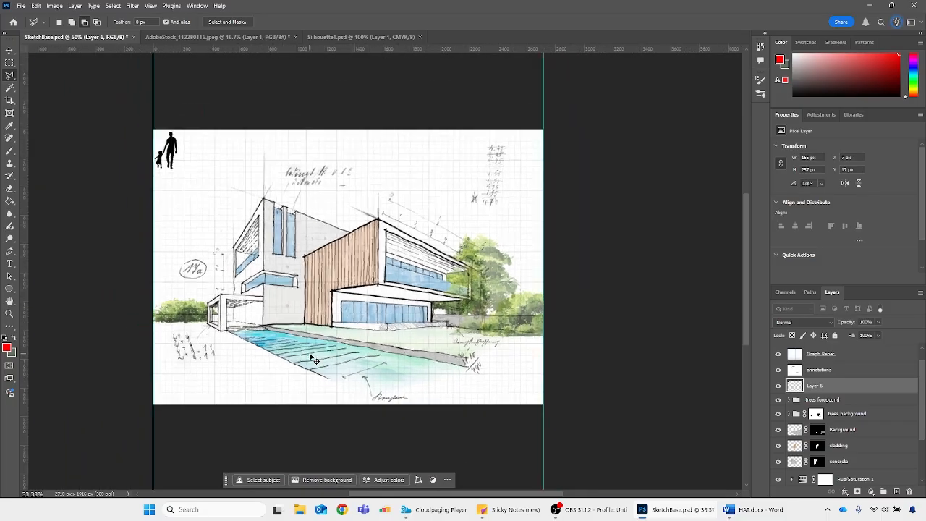
key(ctrl+t)
mouse_move(187, 166)
mouse_down()
mouse_move(415, 282)
mouse_move(384, 279)
mouse_move(417, 288)
mouse_move(410, 303)
mouse_up()
key(Return)
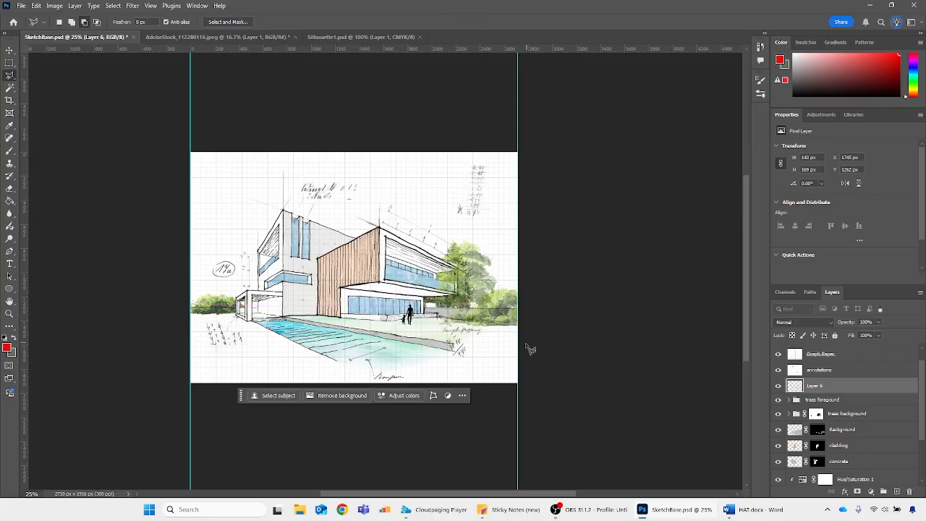
Enlarge the placed silhouette to about 138%, roughly 152 × 233 px
key(ctrl+t)
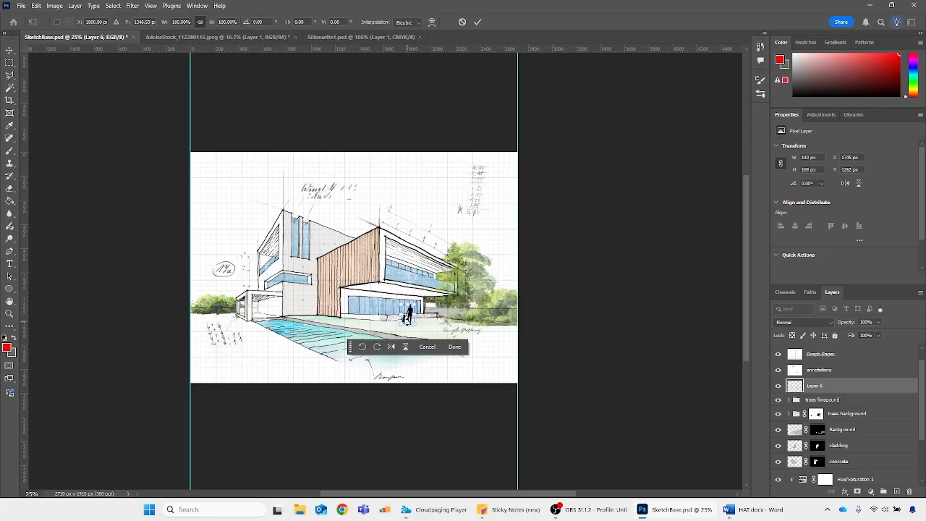
drag(409, 306, 410, 297)
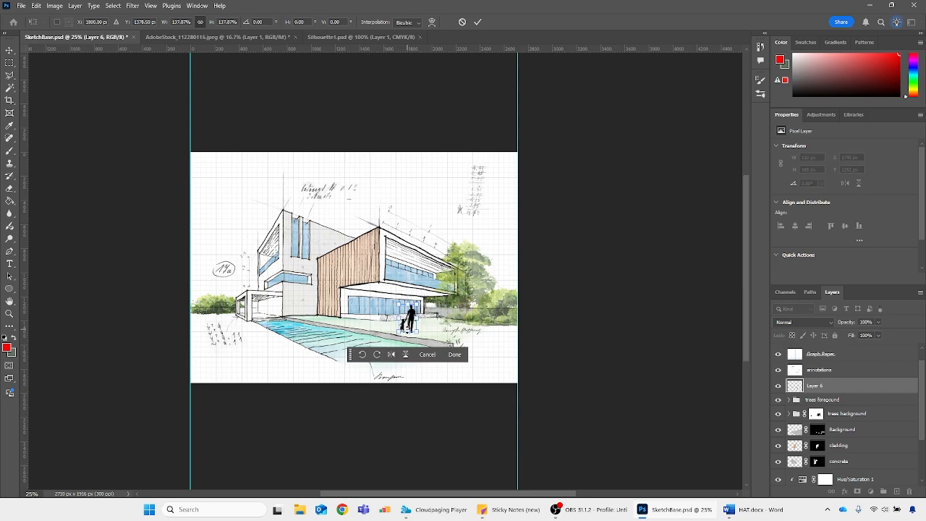
key(Return)
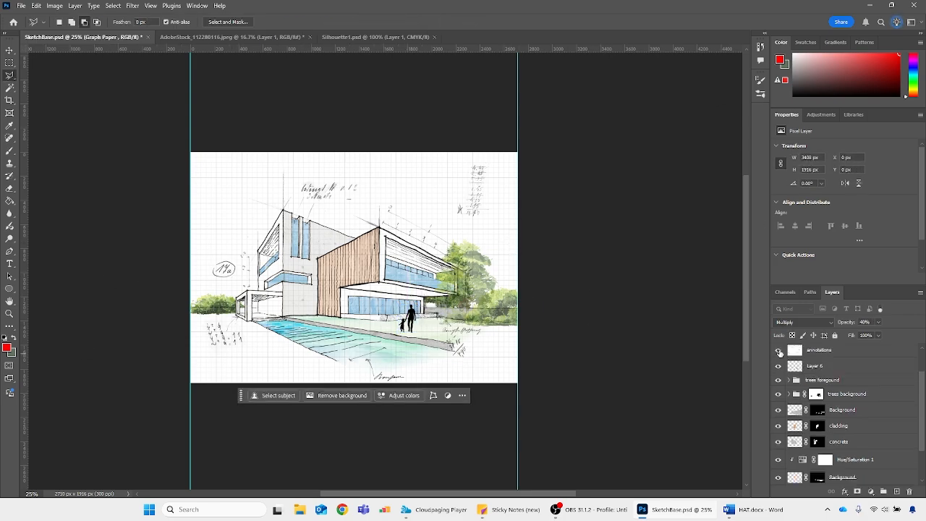
Hide every layer above the Original Sketch layer so that only the line drawing shows
scroll(780, 353, up, 1)
drag(780, 354, 781, 486)
click(778, 479)
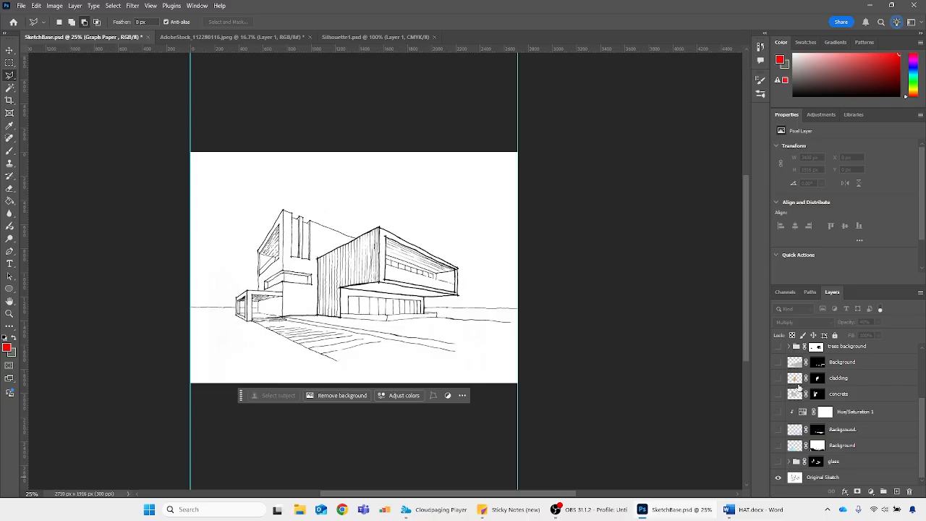
Show the annotations and Graph Paper layers again, followed by the glass, material, tree and silhouette layers
scroll(785, 405, up, 3)
click(778, 361)
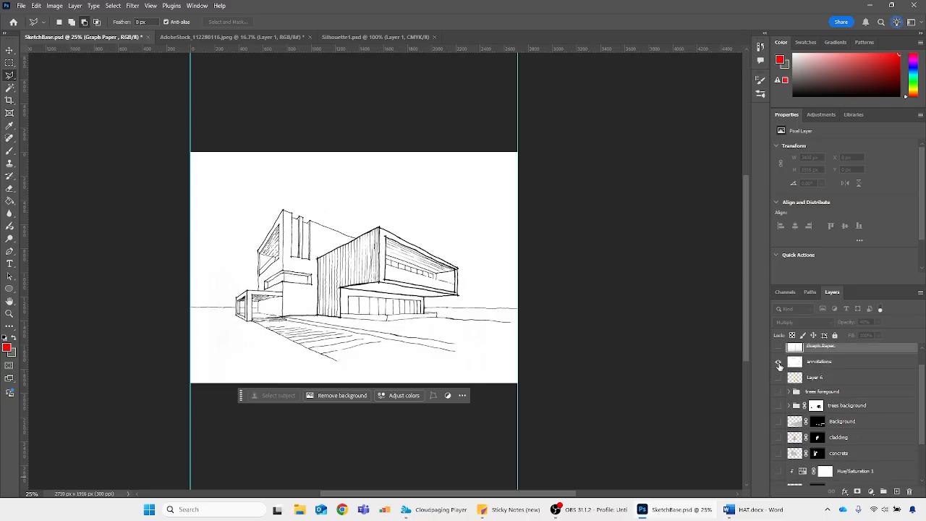
click(779, 347)
scroll(782, 391, down, 3)
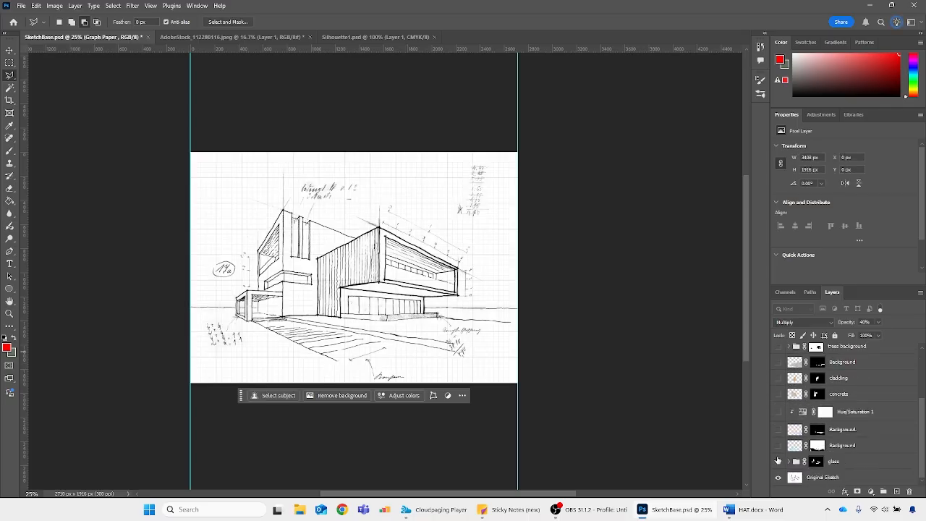
drag(779, 461, 779, 366)
scroll(779, 365, up, 2)
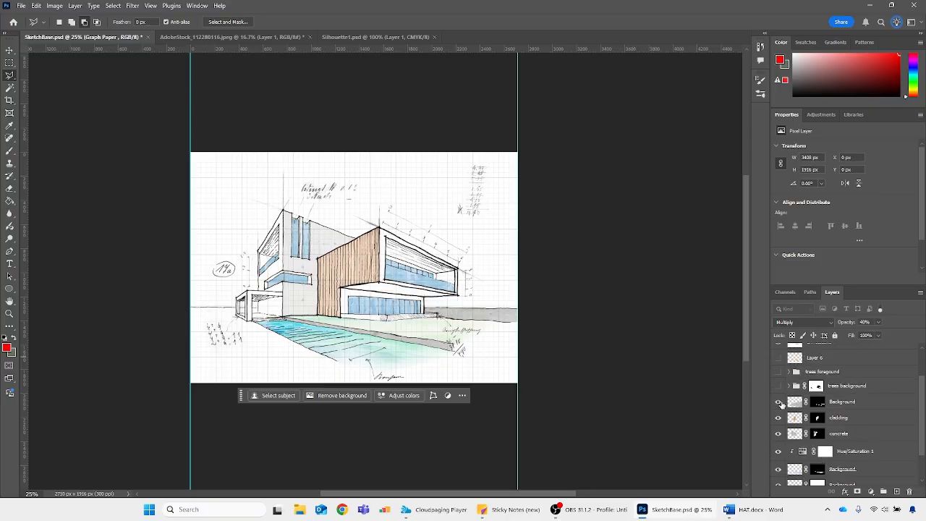
drag(780, 405, 779, 358)
scroll(561, 348, up, 1)
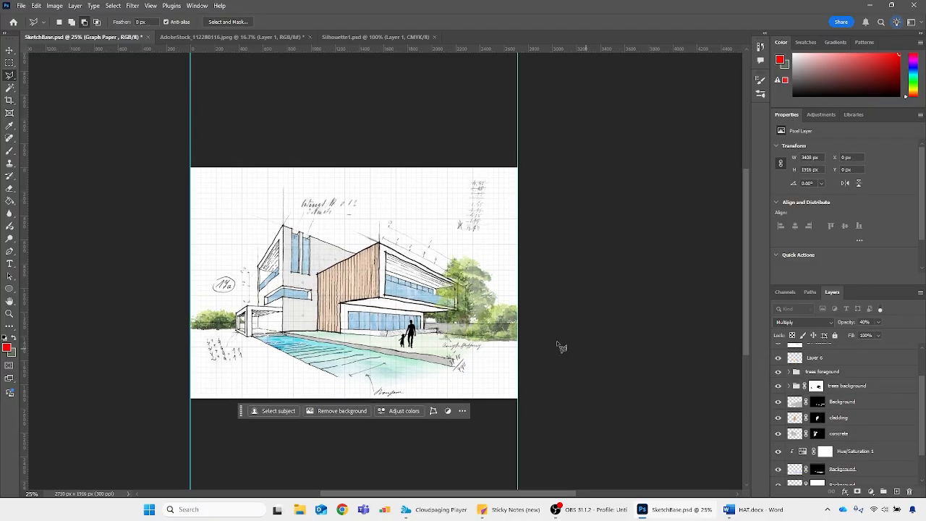
scroll(561, 347, up, 3)
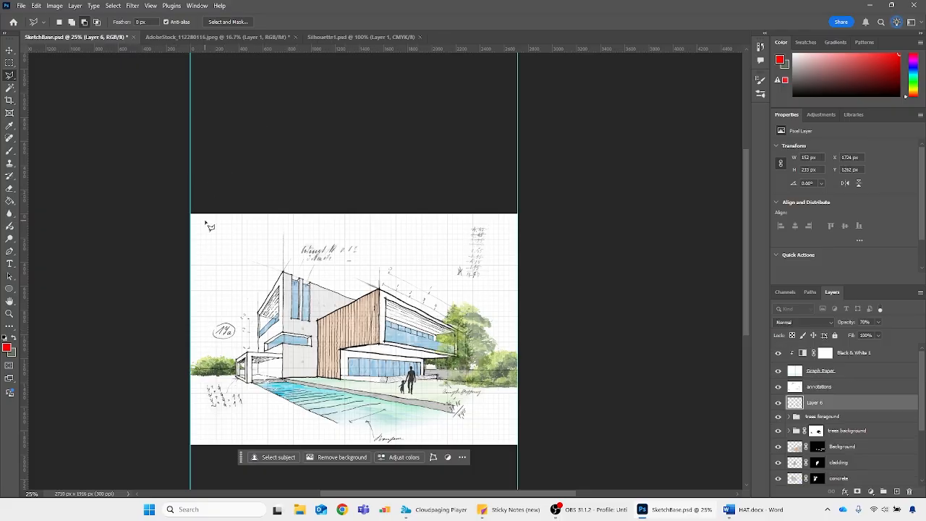
scroll(208, 226, down, 1)
scroll(304, 288, down, 1)
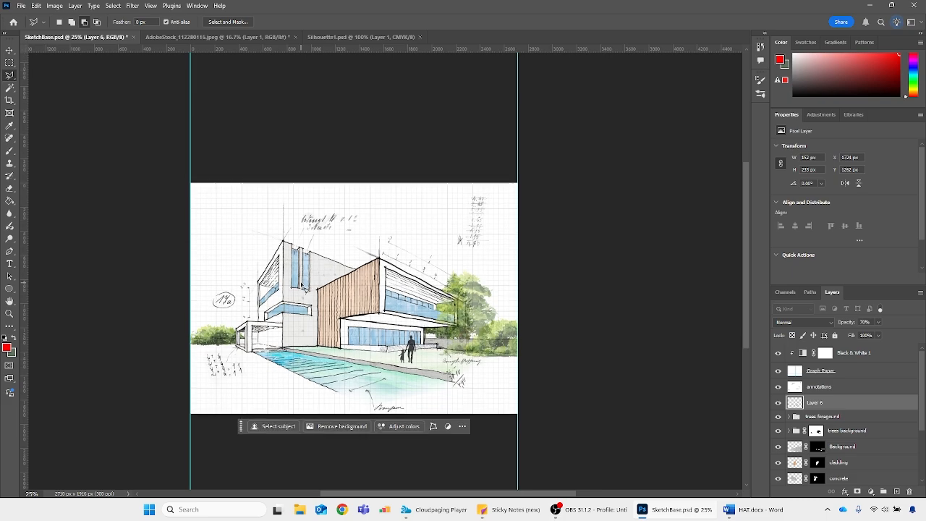
scroll(307, 288, down, 1)
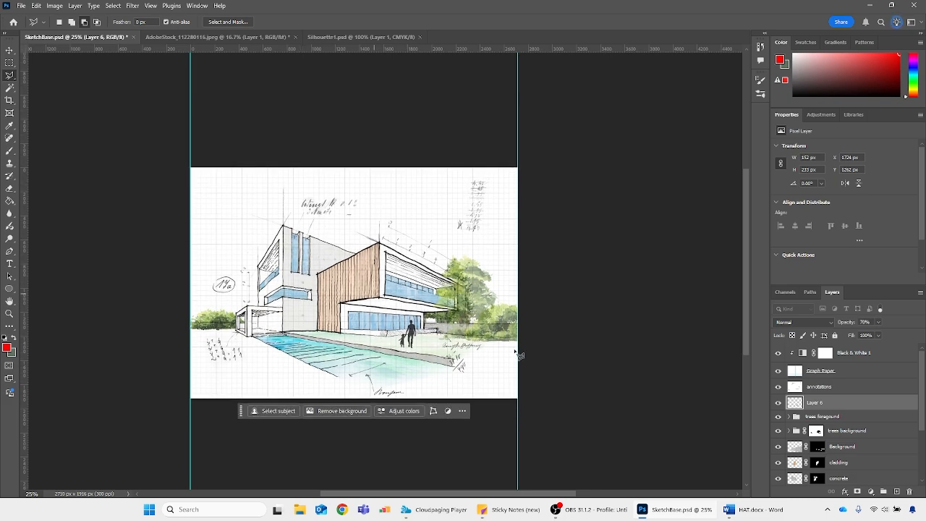
scroll(828, 474, down, 3)
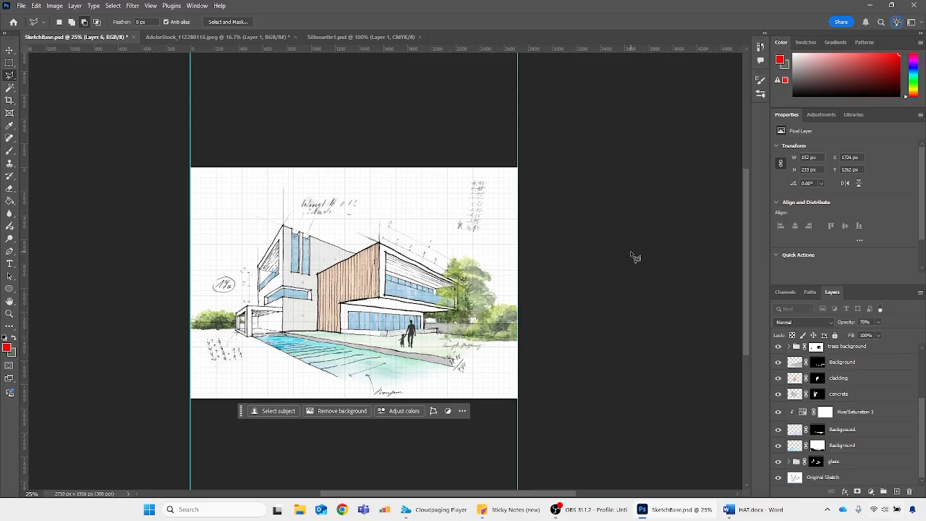
Close the Silhouette1.psd document and open Sky.jpeg
click(381, 36)
click(419, 36)
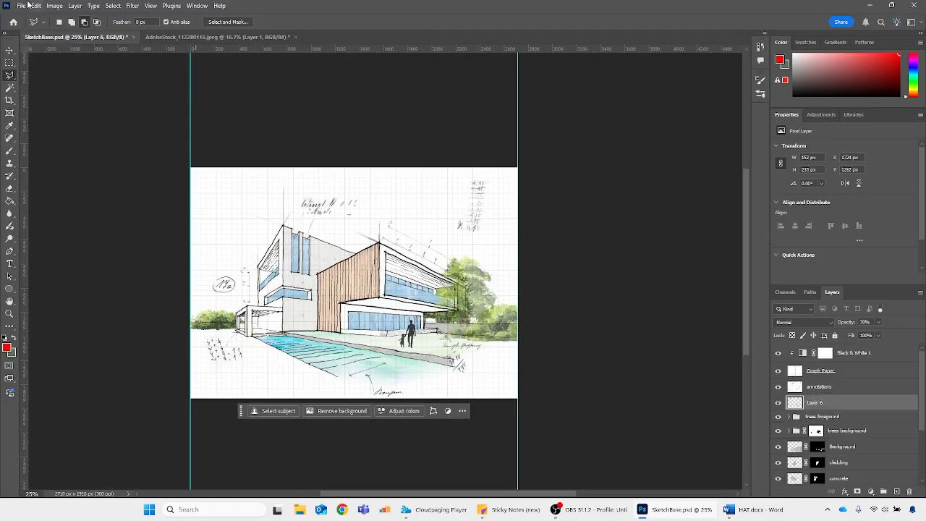
click(21, 5)
click(37, 24)
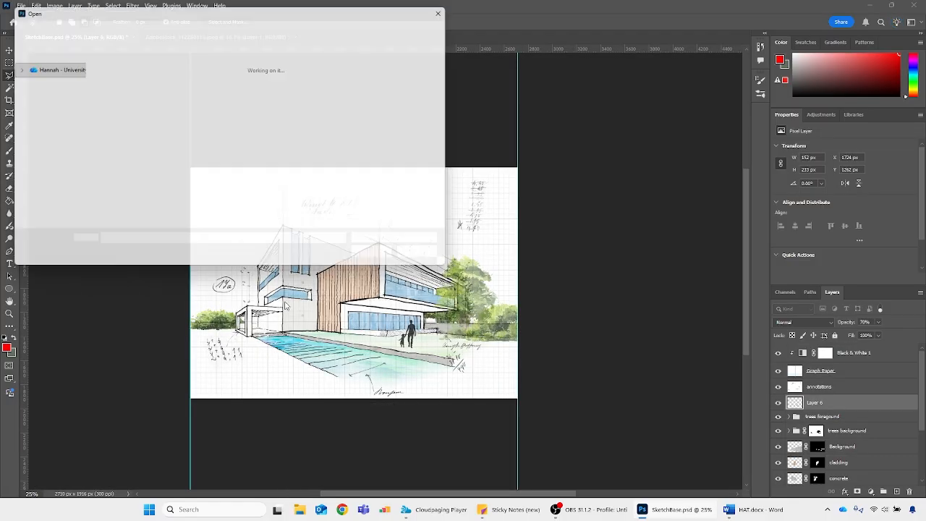
double_click(365, 134)
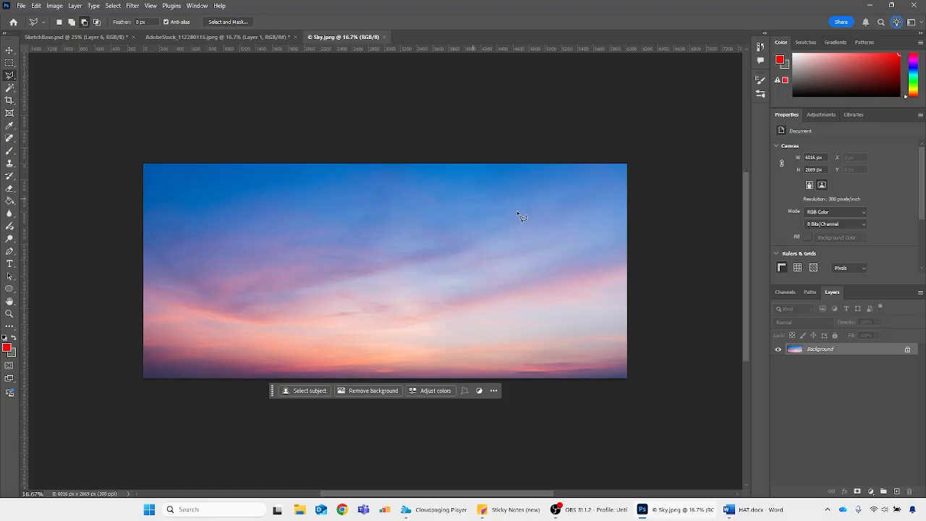
Duplicate the background layer of Sky.jpeg into the SketchBase.psd document
right_click(872, 350)
click(833, 384)
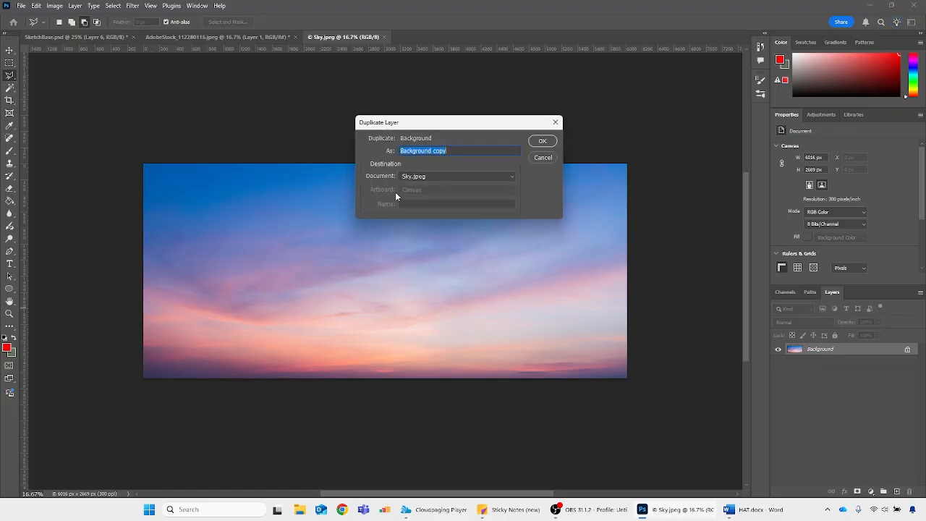
click(407, 177)
click(427, 193)
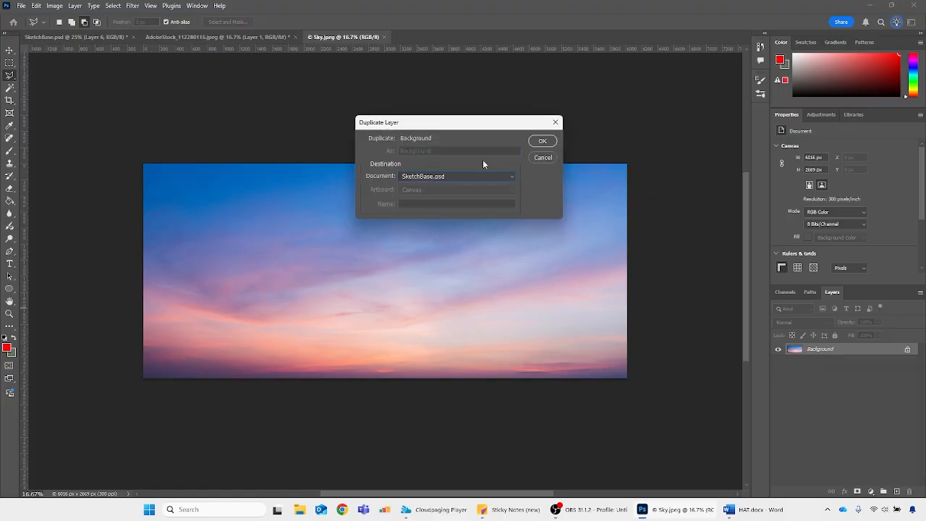
key(Return)
Scale the sky image to about 3075 × 1365 px and align it with the canvas's top edge, covering the full width
key(ctrl+t)
drag(554, 489, 553, 275)
drag(553, 221, 312, 221)
drag(432, 221, 523, 221)
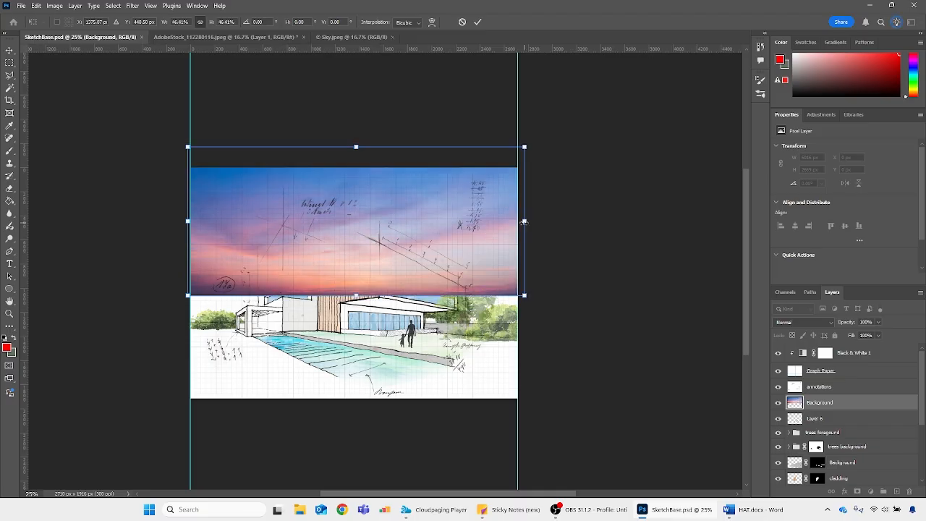
drag(357, 222, 353, 259)
drag(353, 184, 354, 168)
key(Return)
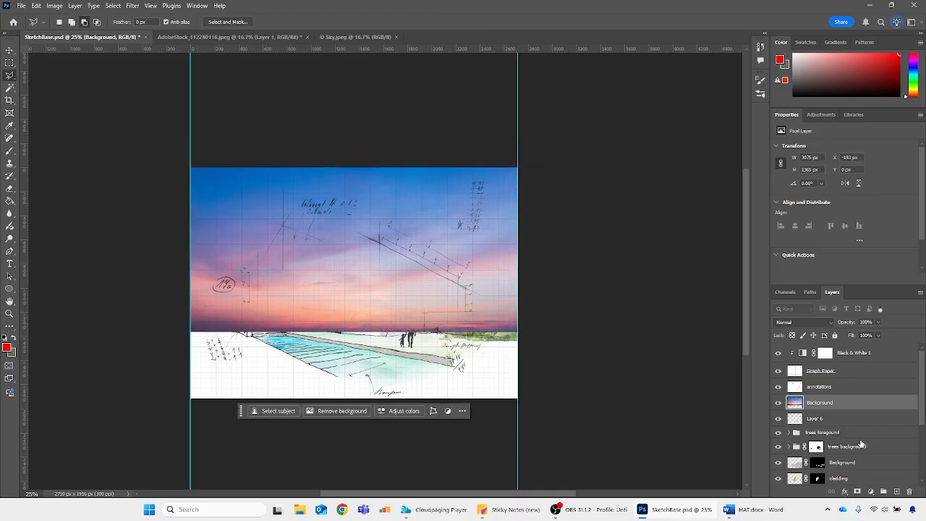
Rename the sky image layer to sky and the silhouette layer to person
double_click(827, 405)
text(sky)
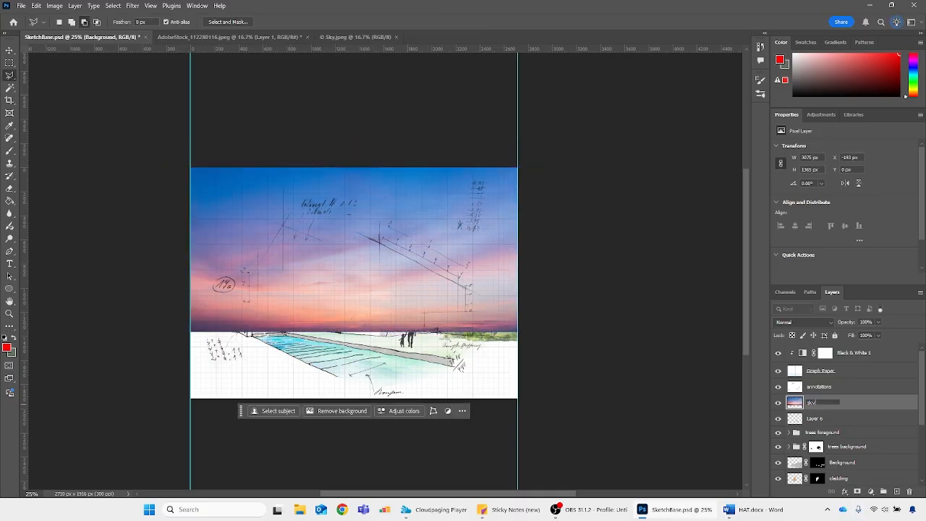
double_click(816, 419)
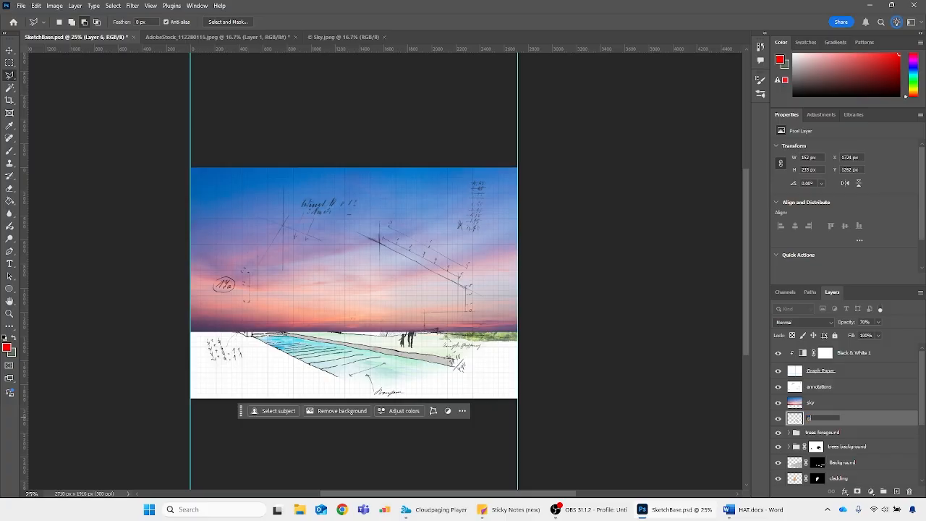
Move the sky layer to the bottom of the layer stack, below Original Sketch
click(815, 402)
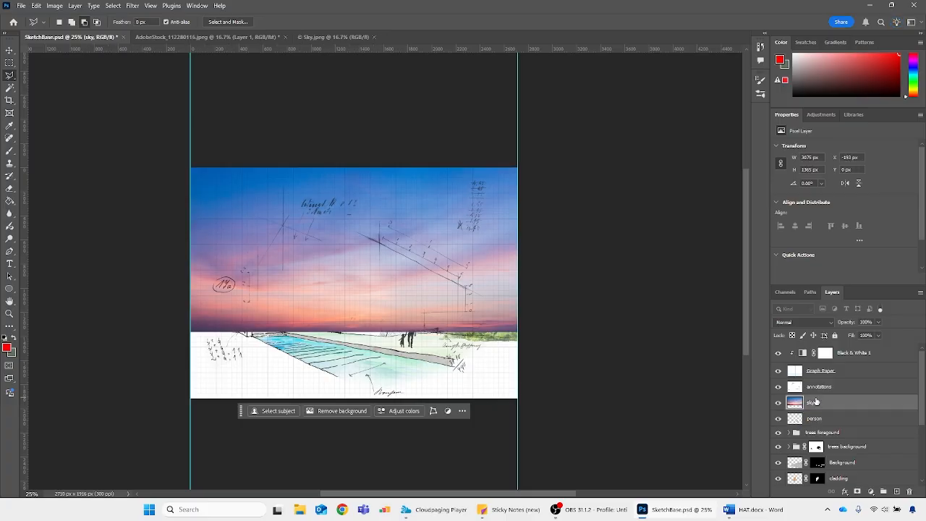
scroll(799, 406, down, 2)
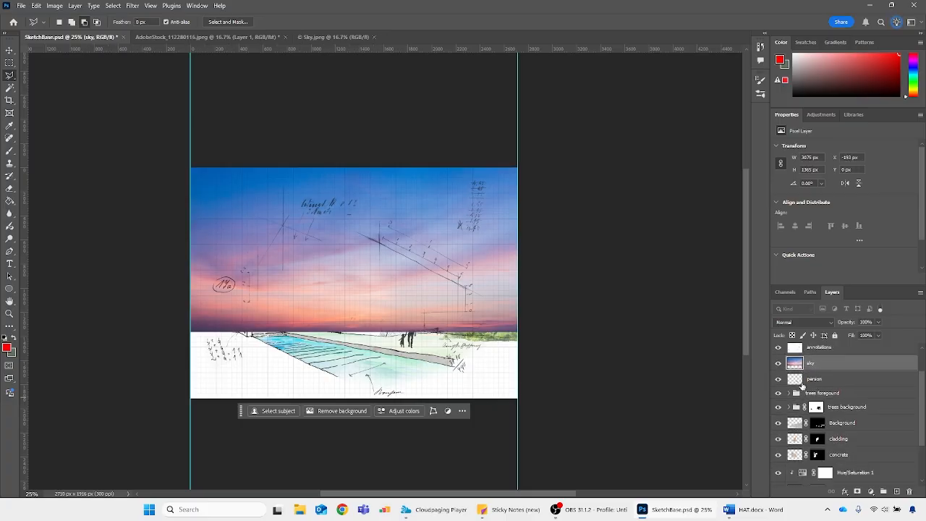
mouse_move(800, 366)
mouse_down()
mouse_move(828, 504)
mouse_move(820, 475)
mouse_move(821, 483)
mouse_up()
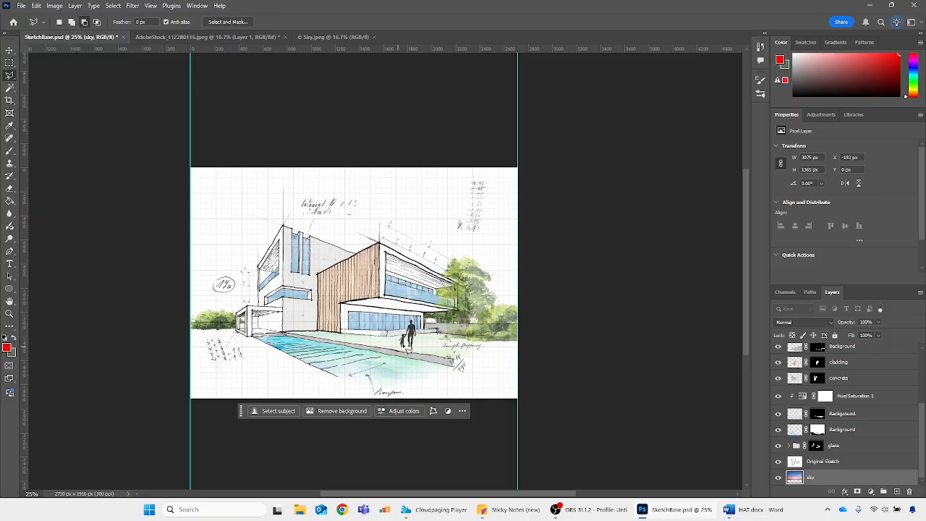
Select the blank sky area around the house on the Original Sketch layer with the Magic Wand at tolerance 100
click(798, 463)
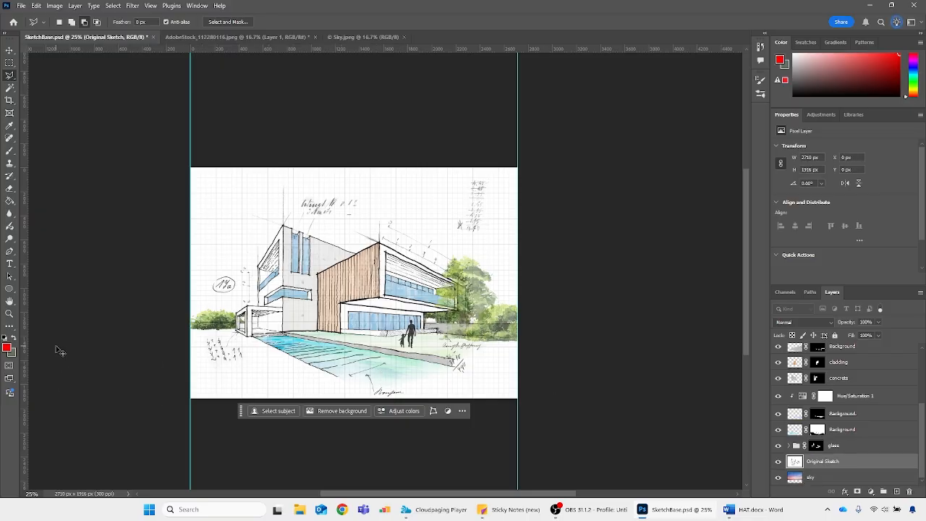
key(ctrl+plus)
key(ctrl+plus)
key(ctrl+plus)
key(ctrl+plus)
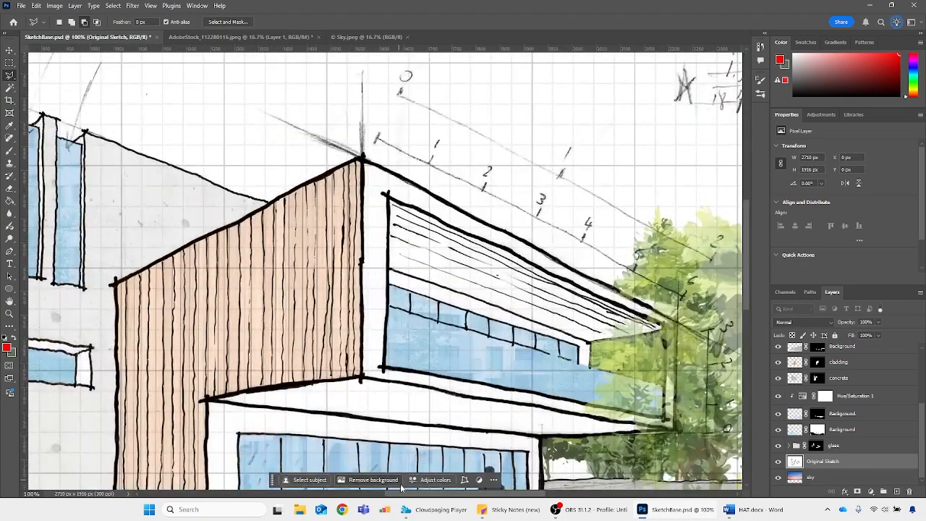
drag(404, 495, 253, 495)
scroll(259, 444, down, 4)
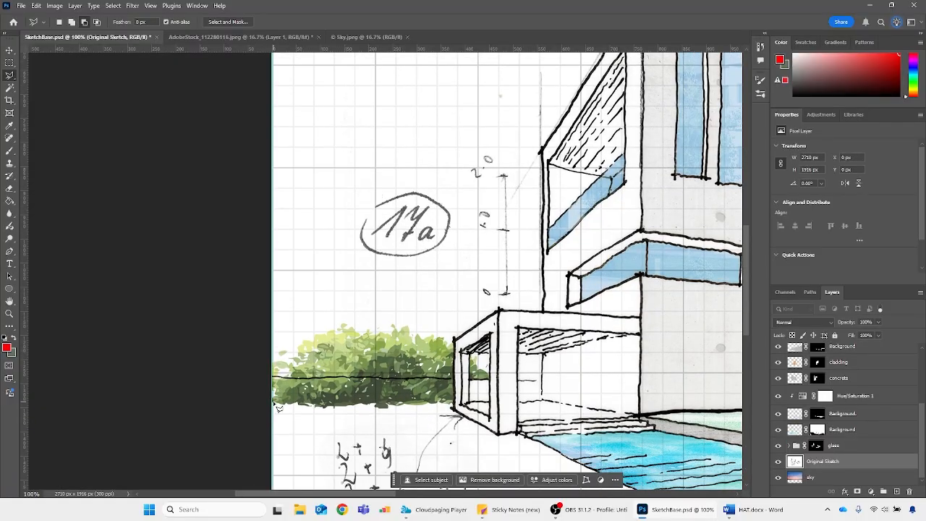
key(ctrl+plus)
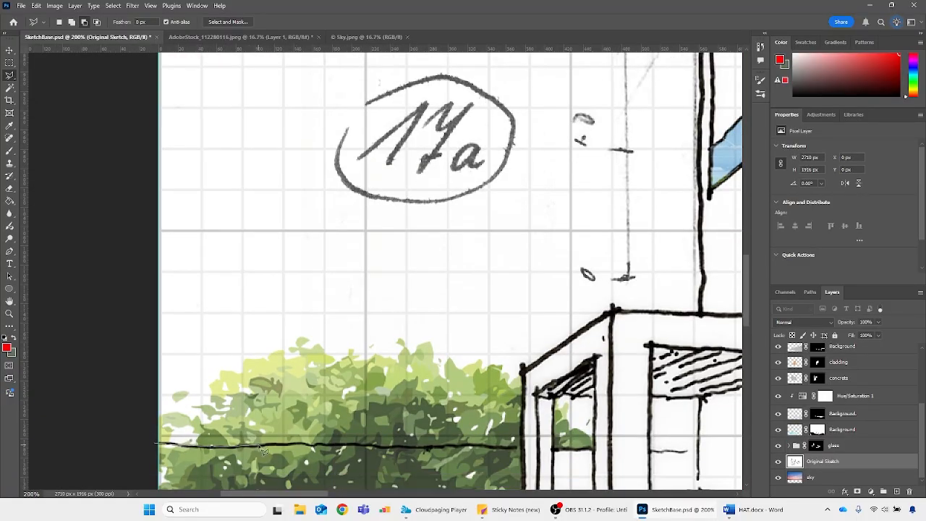
key(Escape)
key(ctrl+minus)
key(ctrl+minus)
key(ctrl+minus)
key(ctrl+minus)
key(w)
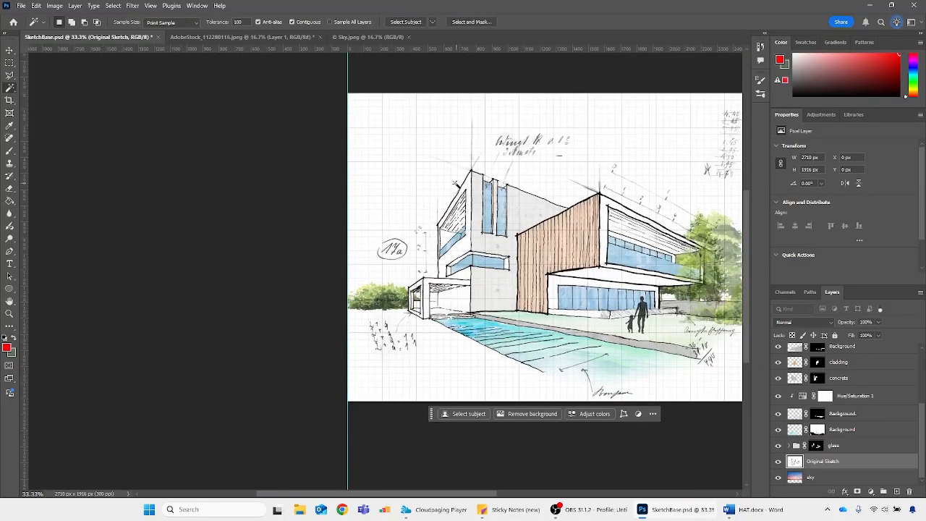
click(463, 159)
drag(395, 495, 446, 496)
Add a layer mask to the sky layer from the selection and move the layer above Original Sketch
click(812, 478)
click(857, 492)
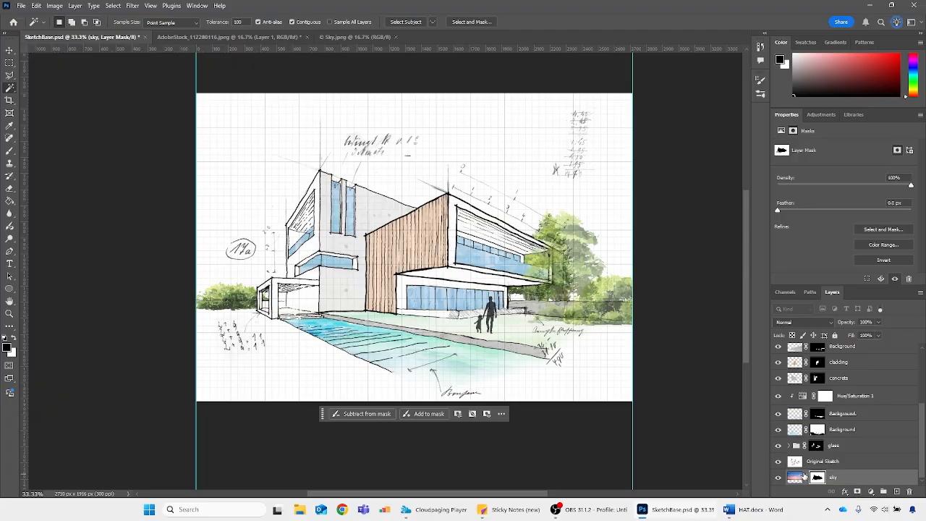
drag(797, 478, 802, 458)
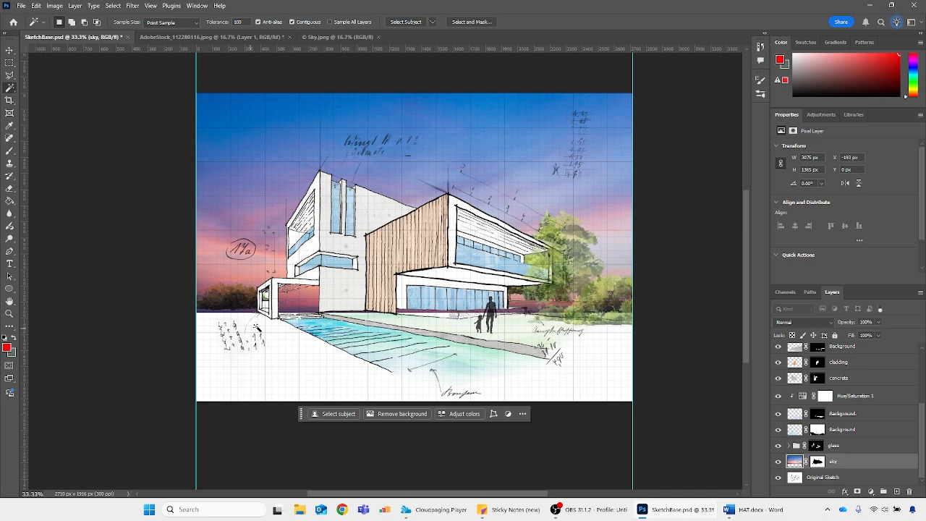
Outline the area below the horizon line, from the left hedge across the entrance frame, with the Magnetic Lasso
key(ctrl+plus)
key(ctrl+plus)
key(ctrl+plus)
key(ctrl+plus)
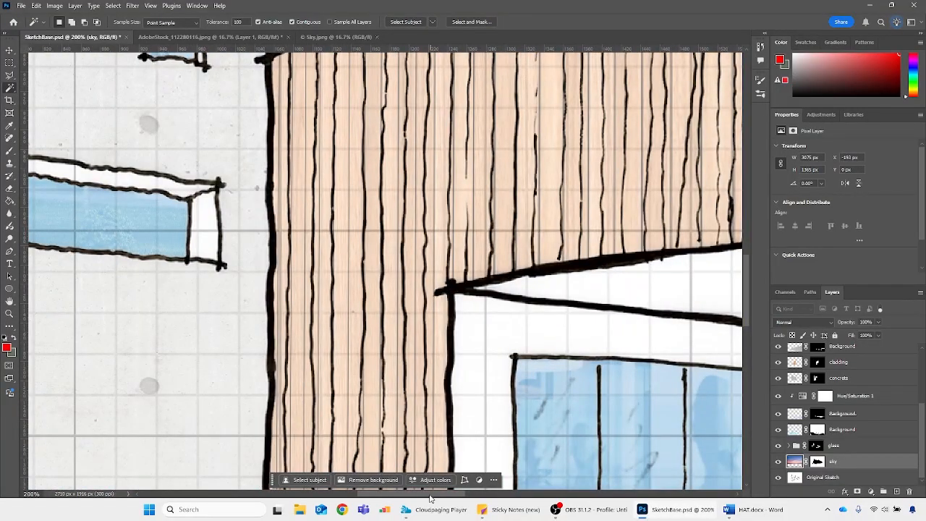
scroll(434, 289, down, 4)
drag(430, 495, 275, 494)
click(10, 75)
right_click(10, 75)
click(52, 102)
scroll(290, 362, down, 3)
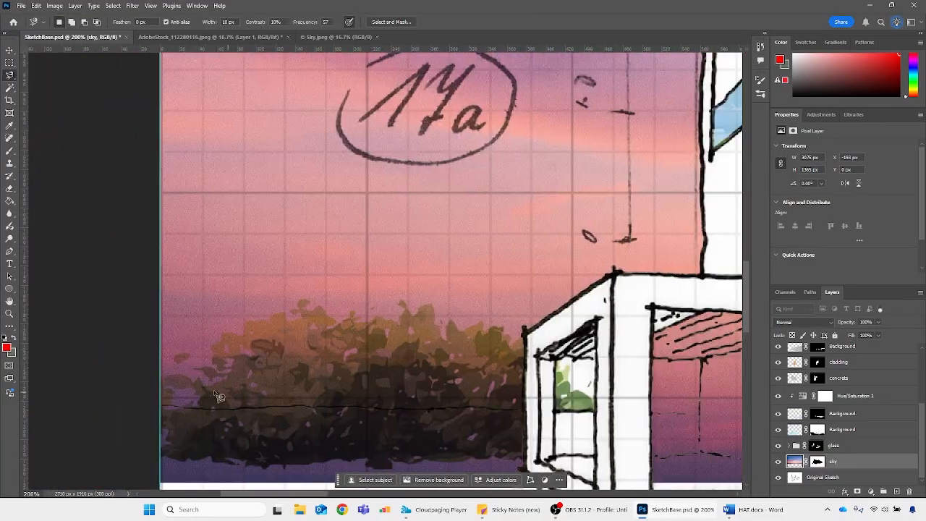
click(181, 409)
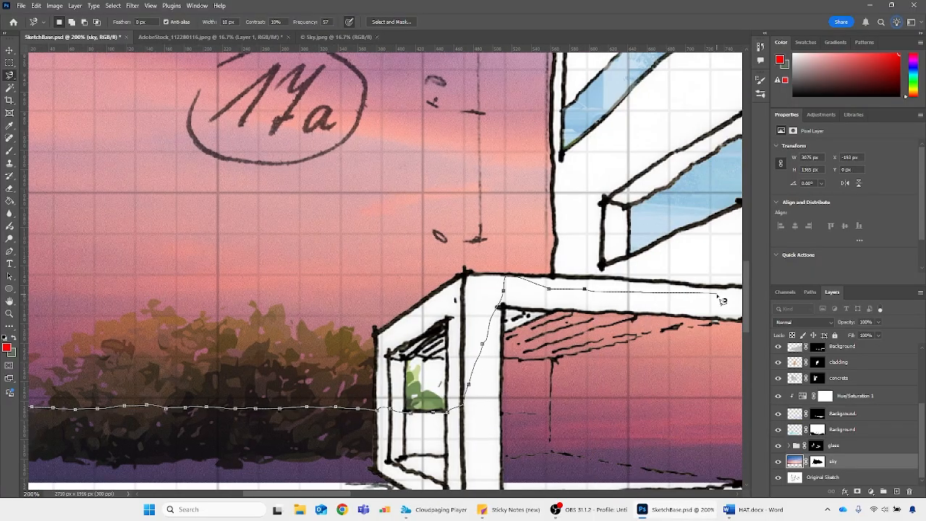
click(196, 335)
Fill the selected area with black on the sky layer's mask and deselect
click(817, 461)
key(alt+BackSpace)
key(ctrl+d)
Paint the sky back into the small opening of the left entrance frame with a small hard round white brush on the sky mask
key(b)
click(70, 22)
click(21, 111)
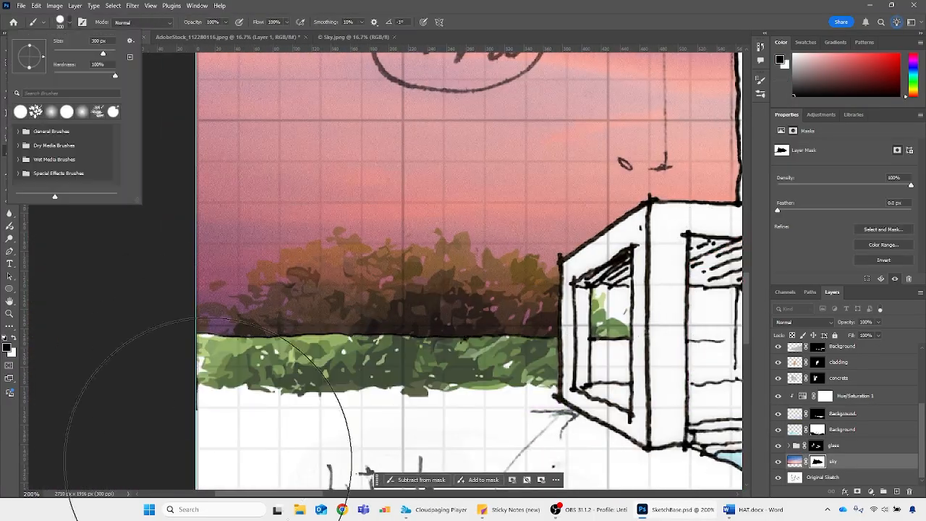
click(292, 325)
key(bracketleft)
key(bracketleft)
key(bracketleft)
key(bracketleft)
key(bracketleft)
key(bracketleft)
key(bracketleft)
key(bracketleft)
key(bracketleft)
key(bracketleft)
key(bracketleft)
key(bracketleft)
drag(237, 494, 293, 494)
key(x)
drag(238, 307, 242, 330)
key(bracketleft)
key(bracketleft)
key(bracketleft)
key(bracketleft)
key(bracketleft)
key(bracketleft)
key(bracketleft)
key(bracketleft)
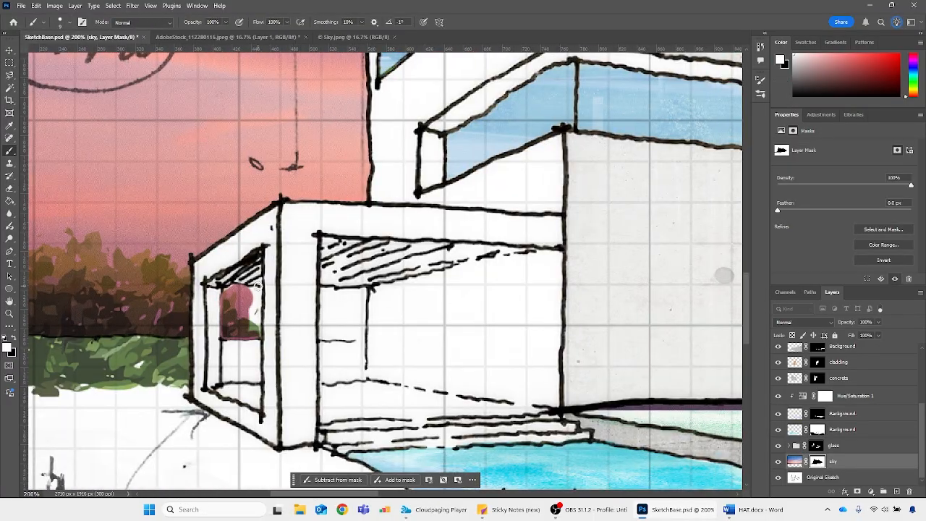
drag(256, 286, 254, 322)
mouse_move(321, 338)
mouse_down()
mouse_move(363, 291)
mouse_move(326, 337)
mouse_move(349, 299)
mouse_move(358, 304)
mouse_move(350, 328)
mouse_up()
Set the sky layer's blend mode to Multiply
click(803, 322)
click(794, 266)
key(ctrl+minus)
key(ctrl+minus)
Select the blank triangle beside the upper-left window on Original Sketch with the Magic Wand and reveal the sky there on the sky mask
key(ctrl+plus)
key(ctrl+plus)
scroll(405, 254, up, 5)
click(823, 478)
key(w)
click(414, 203)
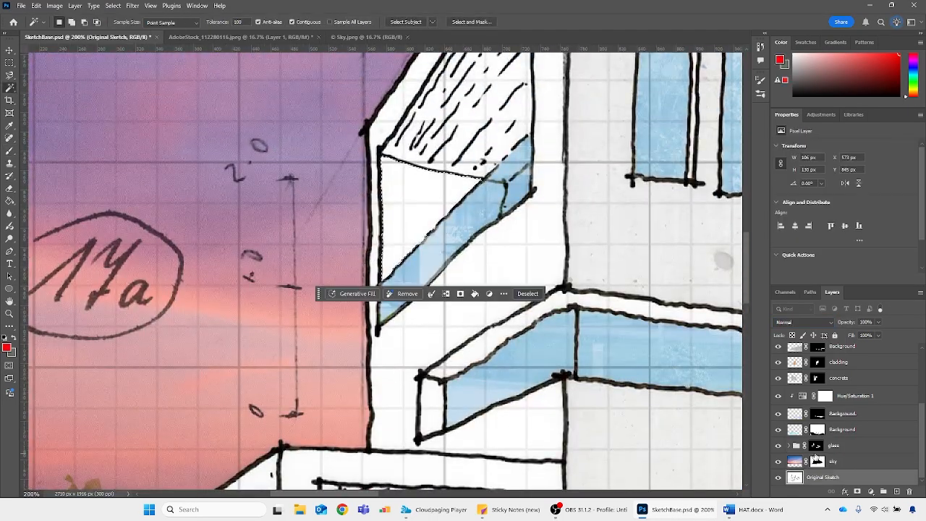
click(817, 461)
key(alt+BackSpace)
key(ctrl+d)
Outline the area below the horizon line behind the ground floor and down across the pool with the Polygonal Lasso
key(ctrl+minus)
key(ctrl+minus)
key(ctrl+minus)
drag(372, 494, 465, 495)
scroll(491, 353, down, 2)
key(l)
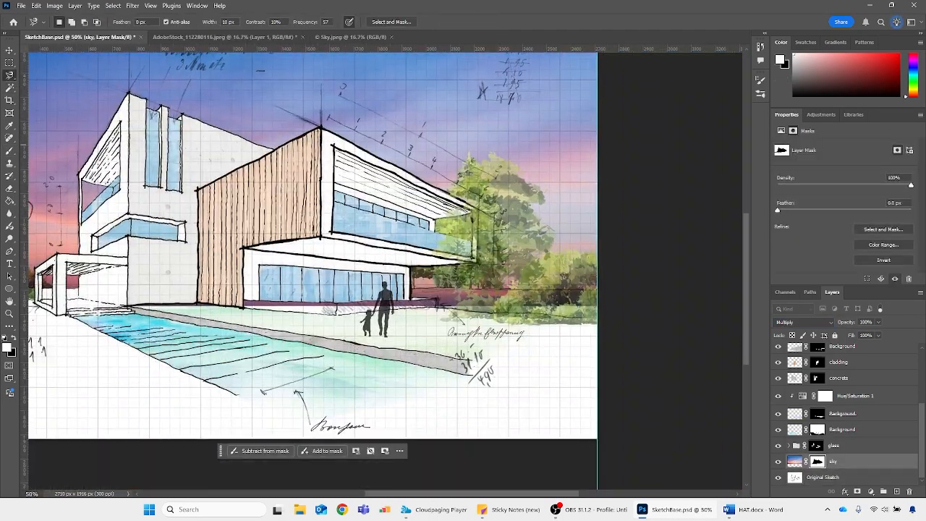
key(shift+l)
click(216, 282)
scroll(412, 293, up, 5)
click(396, 265)
click(625, 260)
click(264, 257)
click(324, 265)
click(600, 277)
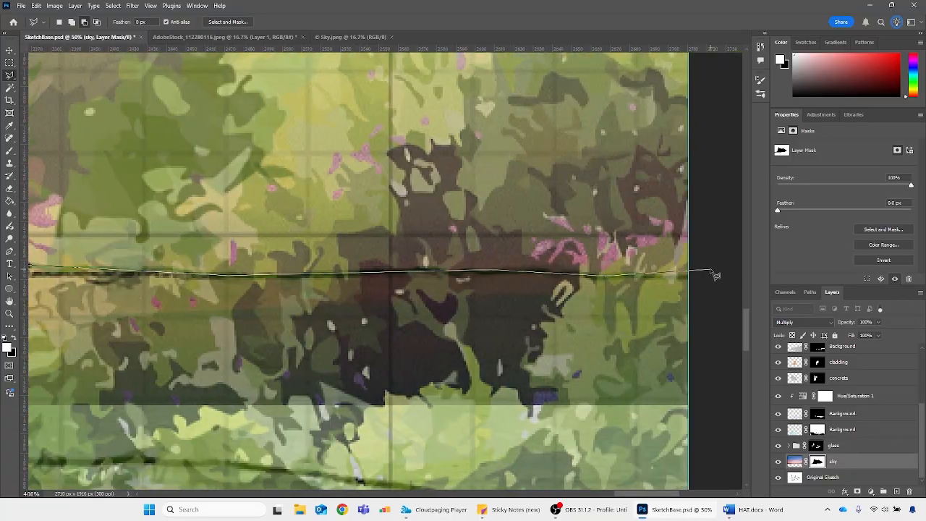
click(714, 272)
scroll(709, 273, down, 5)
click(716, 348)
click(650, 379)
click(330, 395)
click(220, 367)
click(190, 282)
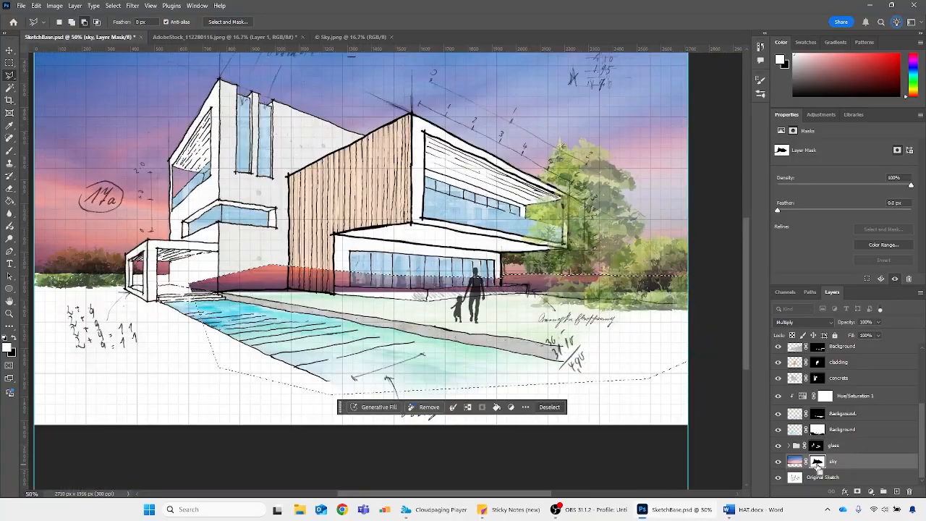
Hide the sky inside the outlined ground area on the sky layer's mask and deselect
key(alt+BackSpace)
key(ctrl+d)
key(ctrl+minus)
scroll(680, 362, up, 2)
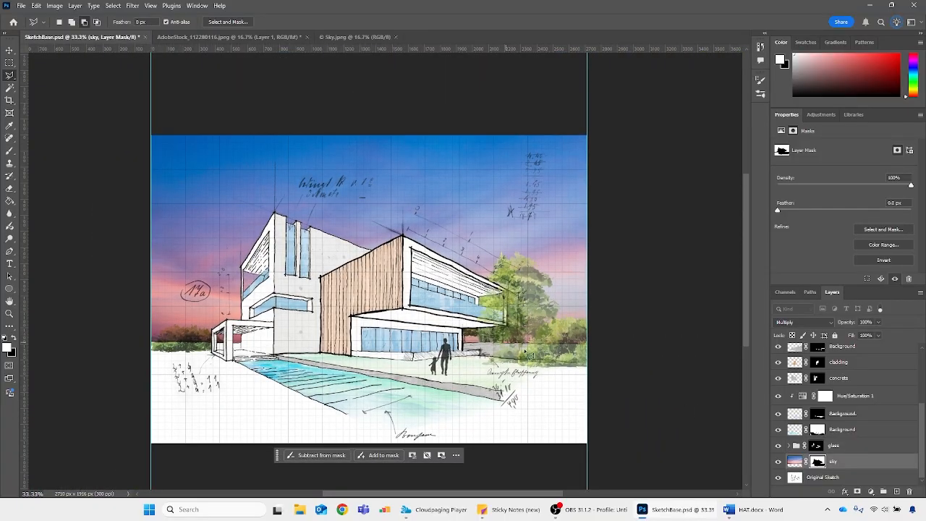
Load the outline of Layer 5 in the trees foreground group as a selection and hide the sky behind that tree on the sky mask
scroll(846, 402, up, 3)
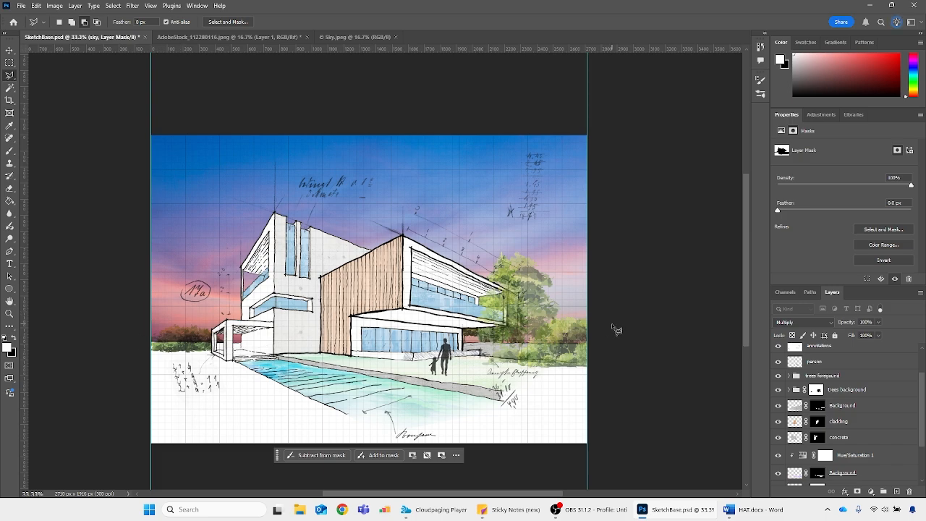
scroll(836, 412, down, 3)
scroll(821, 401, up, 3)
click(789, 376)
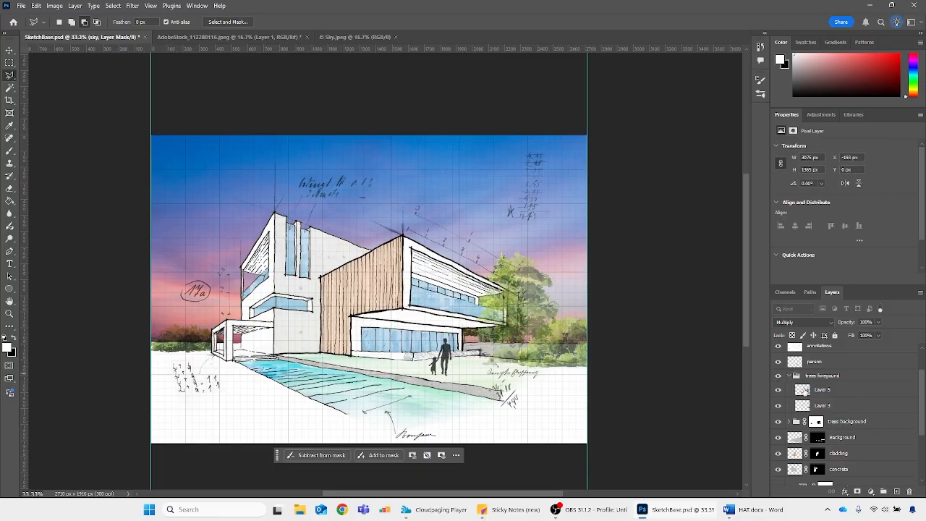
scroll(805, 391, down, 2)
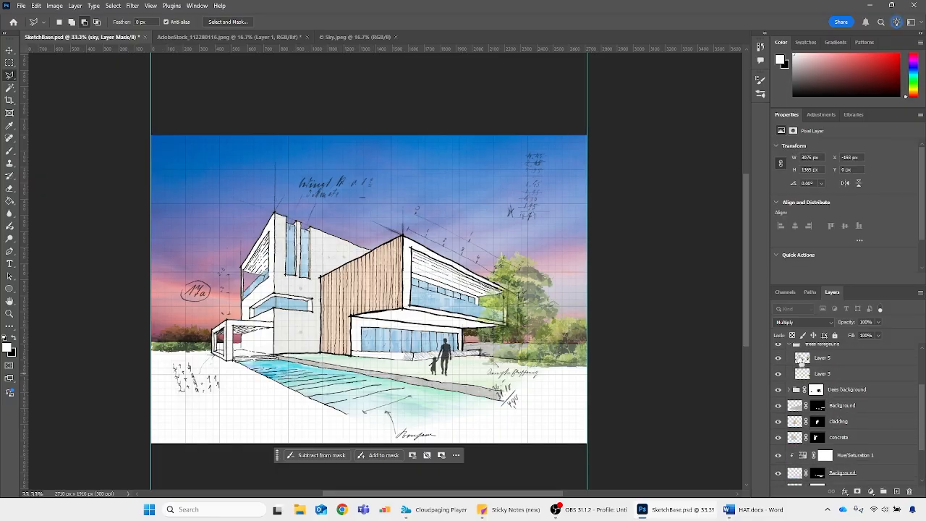
ctrl+click(801, 357)
scroll(818, 434, down, 3)
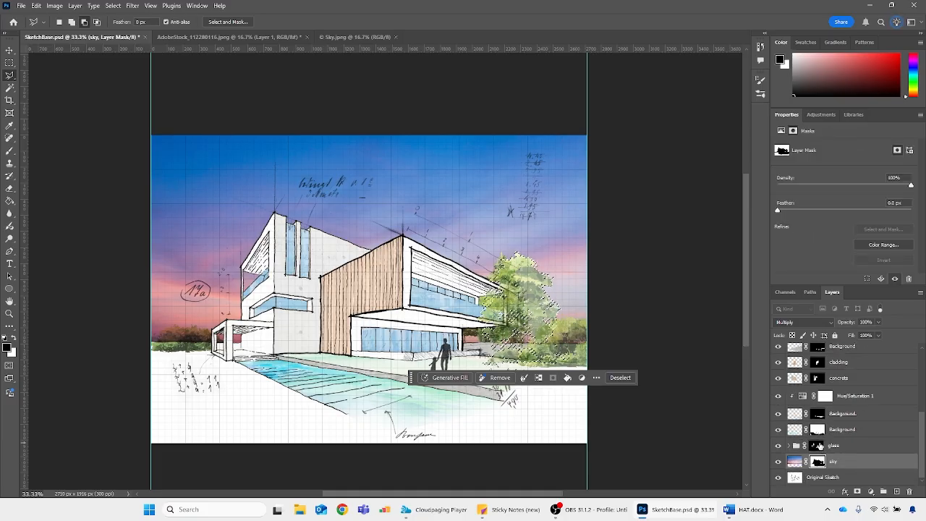
Load the outline of Layer 3, the right-hand bush, hide the sky behind it on the sky mask, and collapse the trees foreground group
scroll(821, 445, up, 3)
ctrl+click(803, 414)
scroll(805, 420, down, 3)
scroll(807, 434, up, 3)
click(789, 384)
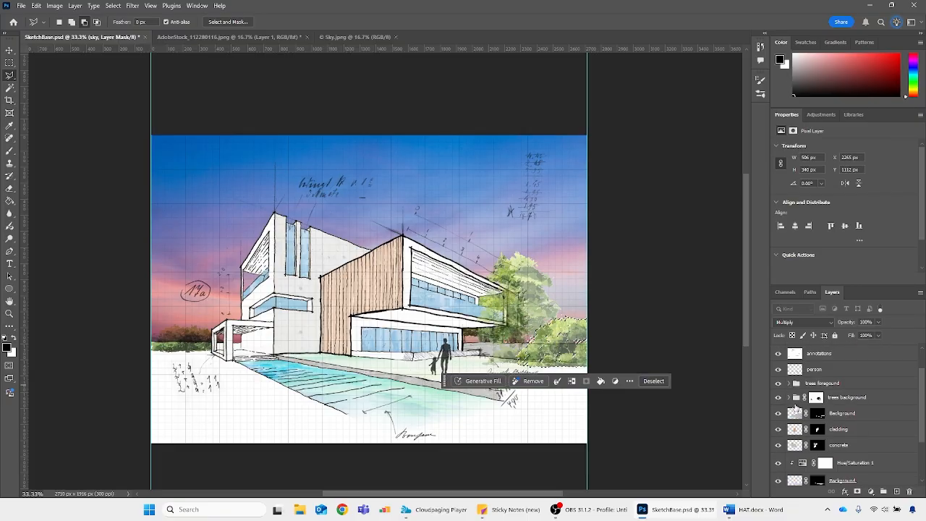
Load the outline of each layer in the trees background group, hide the sky behind it on the sky mask, and deselect
click(789, 397)
ctrl+click(803, 414)
scroll(805, 419, down, 3)
scroll(806, 432, up, 3)
ctrl+click(803, 432)
scroll(805, 432, down, 3)
scroll(806, 434, up, 3)
ctrl+click(804, 442)
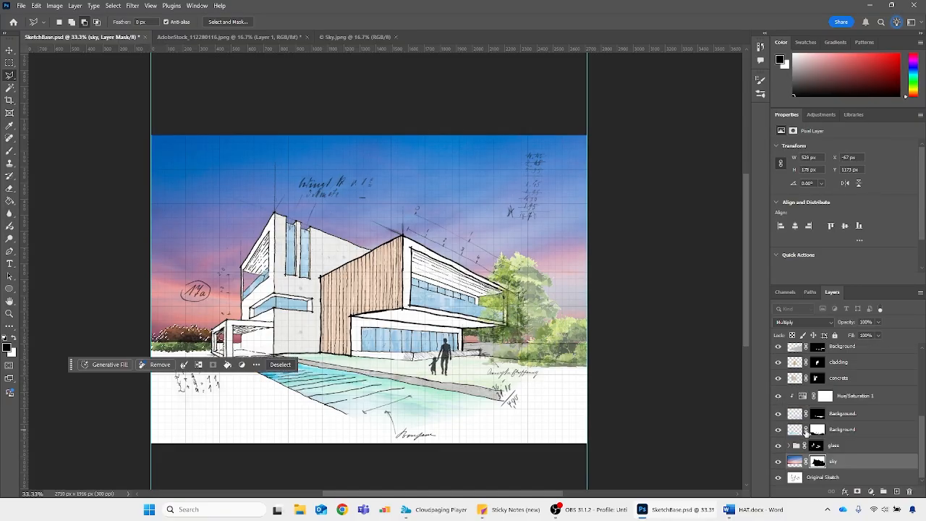
key(ctrl+d)
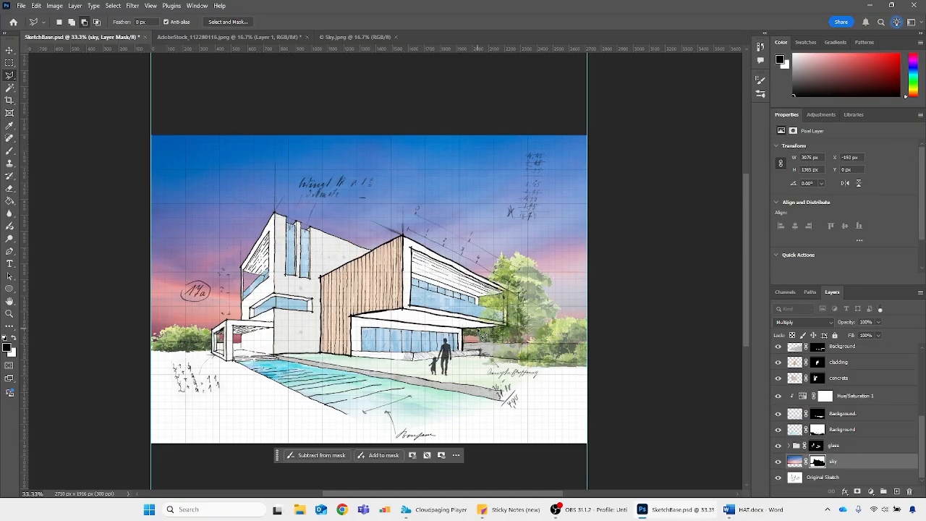
Try the sky layer's opacity at 60% and 30%, and settle on 47%
key(ctrl+minus)
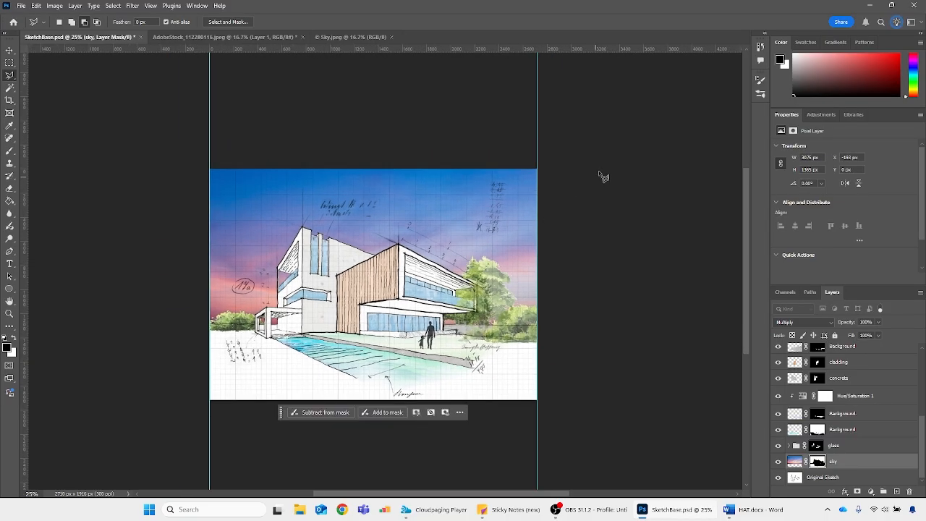
click(797, 461)
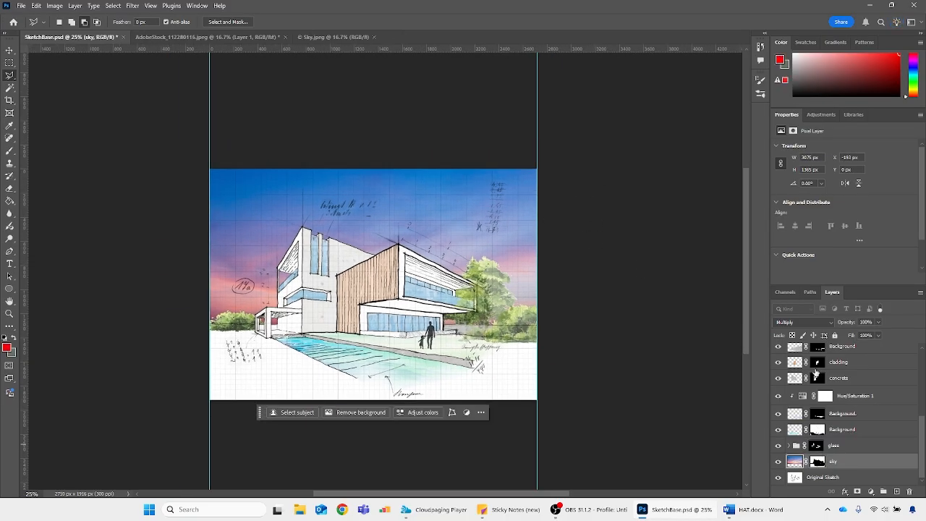
text(60)
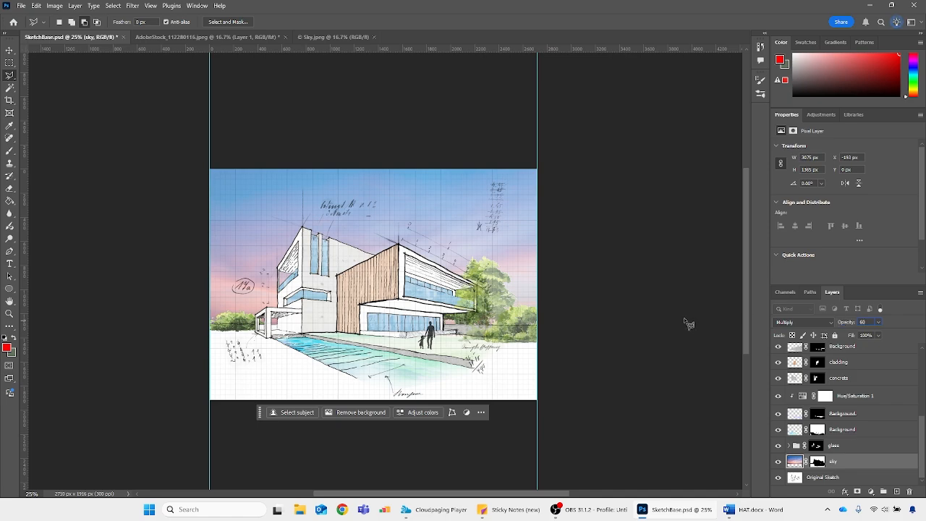
text(30)
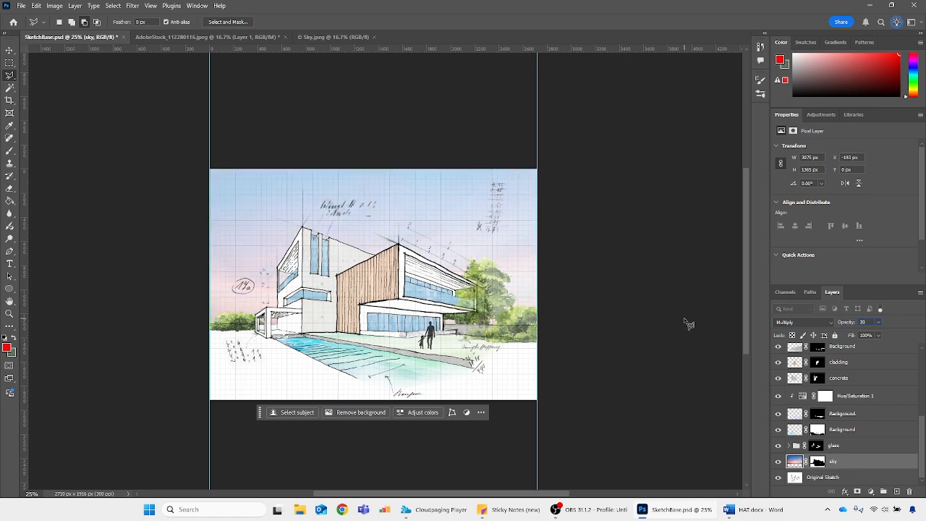
text(47)
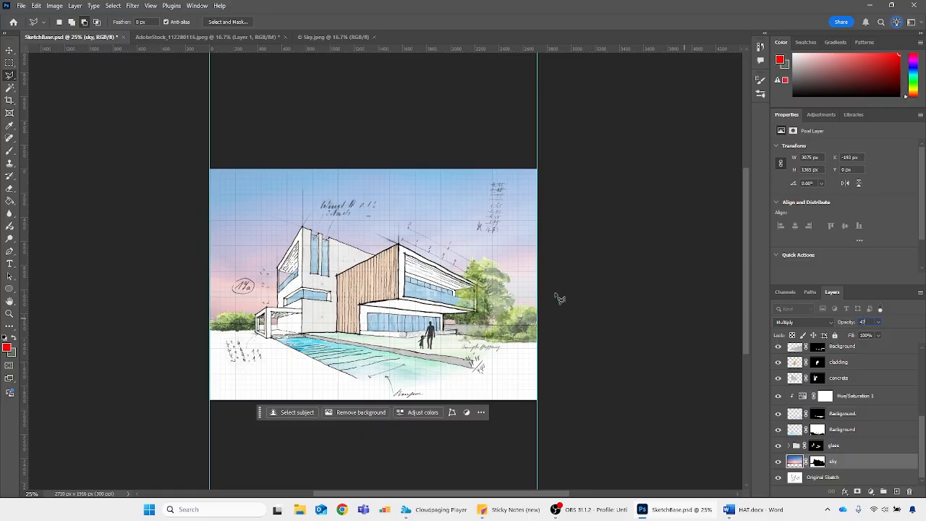
key(Return)
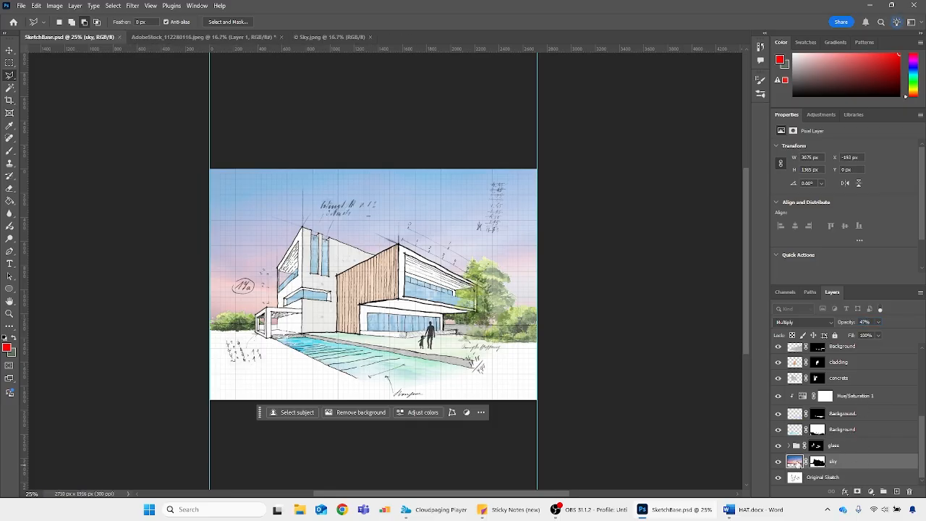
Create a layer group above the sky layer and move the sky layer's mask onto the group
click(884, 492)
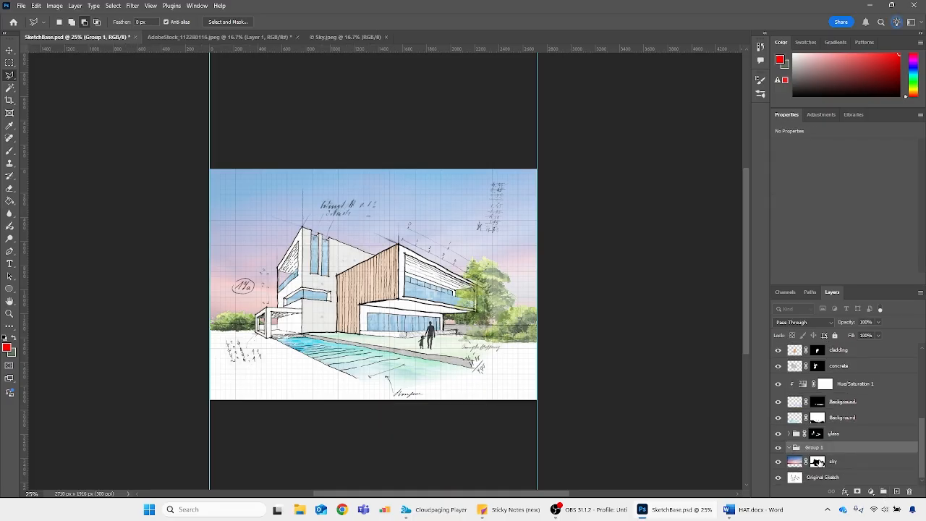
drag(818, 462, 818, 448)
drag(820, 450, 817, 452)
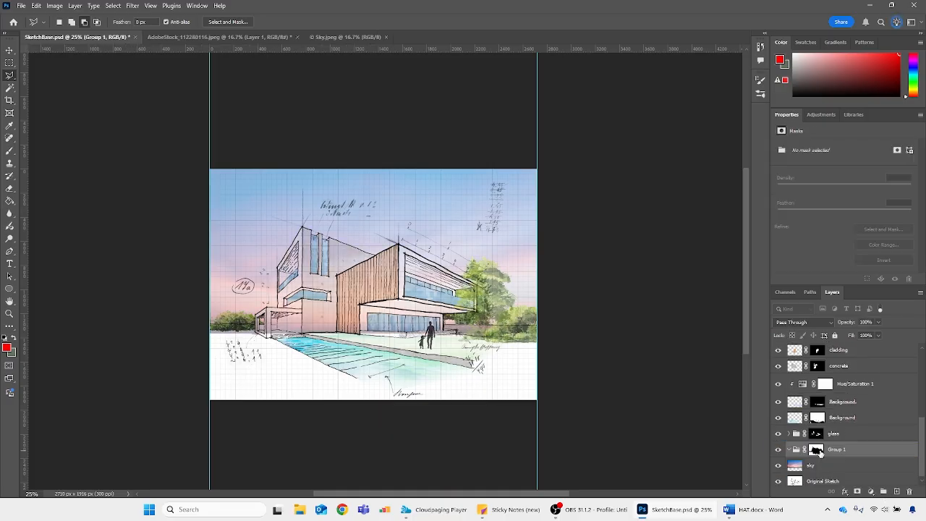
Rename the new group sky and place the sky layer inside it
double_click(838, 450)
text(sky)
click(802, 465)
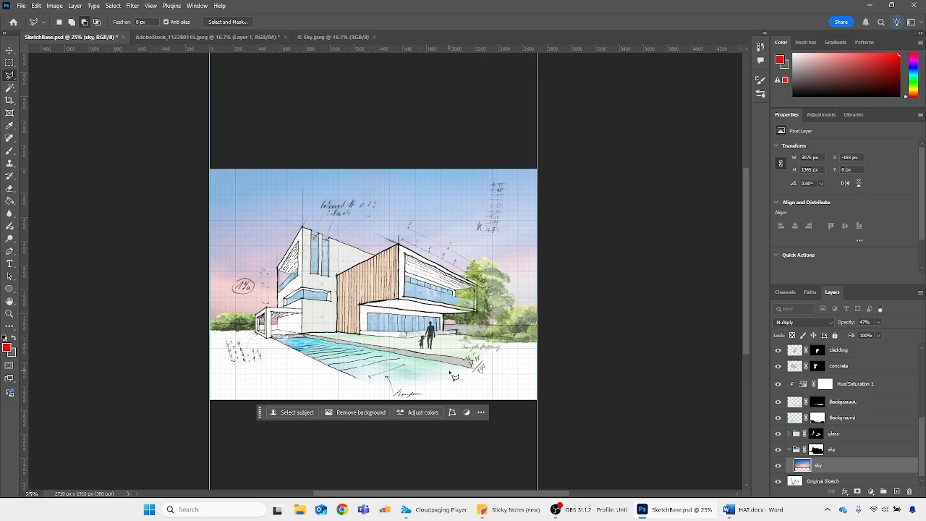
scroll(315, 162, down, 2)
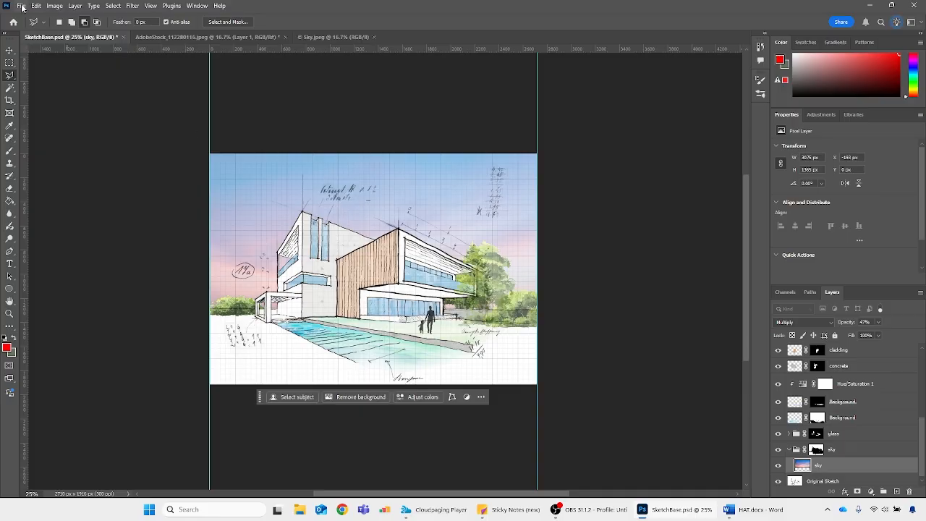
scroll(322, 272, up, 1)
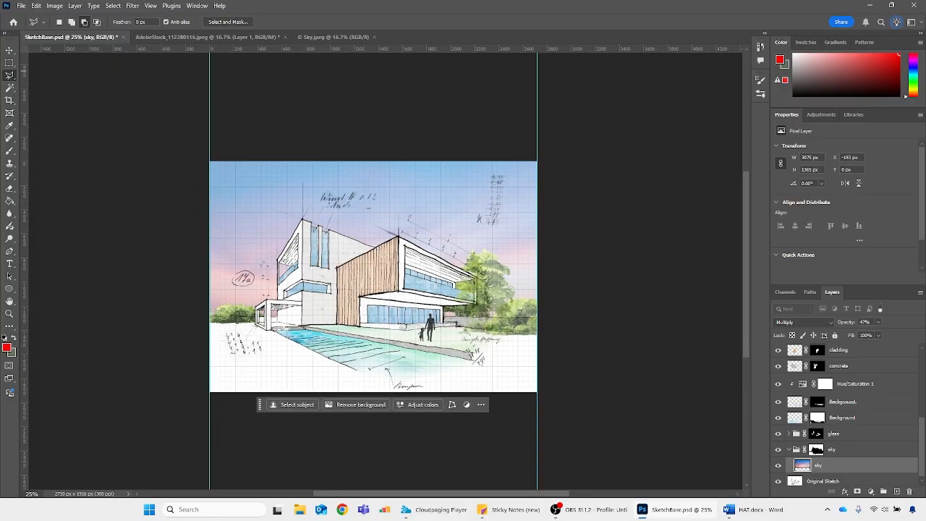
Create a new transparent RGB document, 50 × 50 pixels at 300 pixels per inch
click(21, 6)
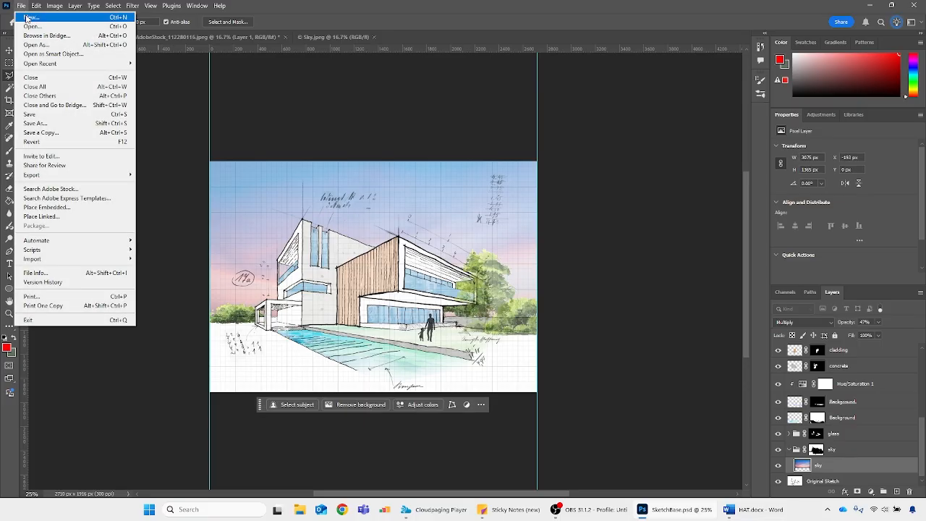
click(29, 18)
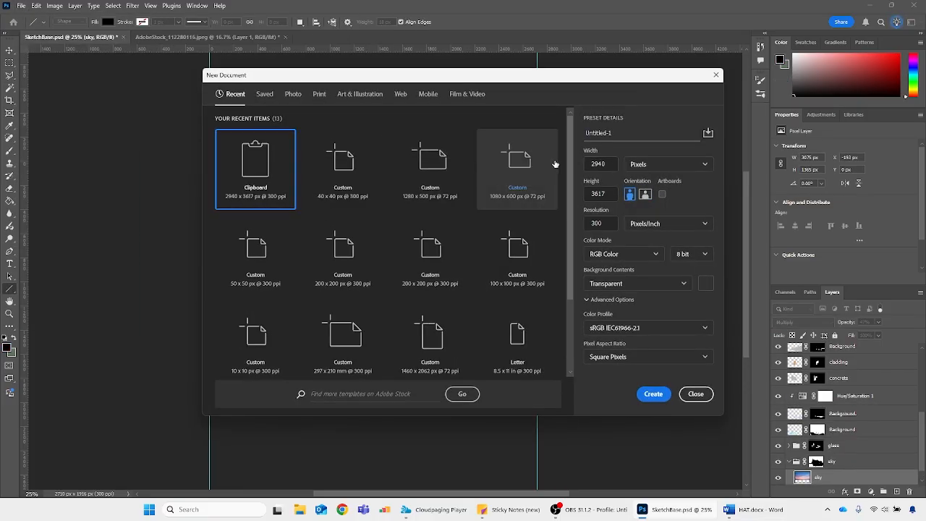
double_click(608, 165)
text(5)
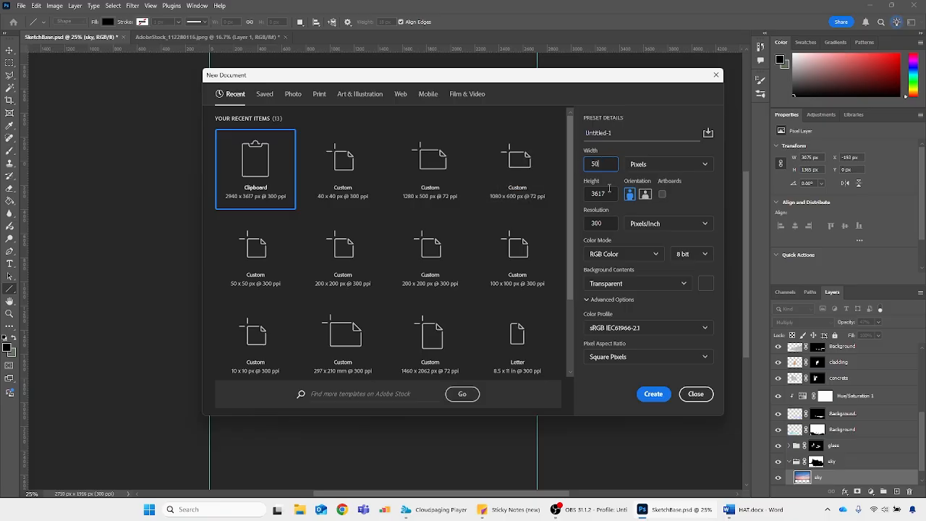
text(0)
key(Tab)
text(50)
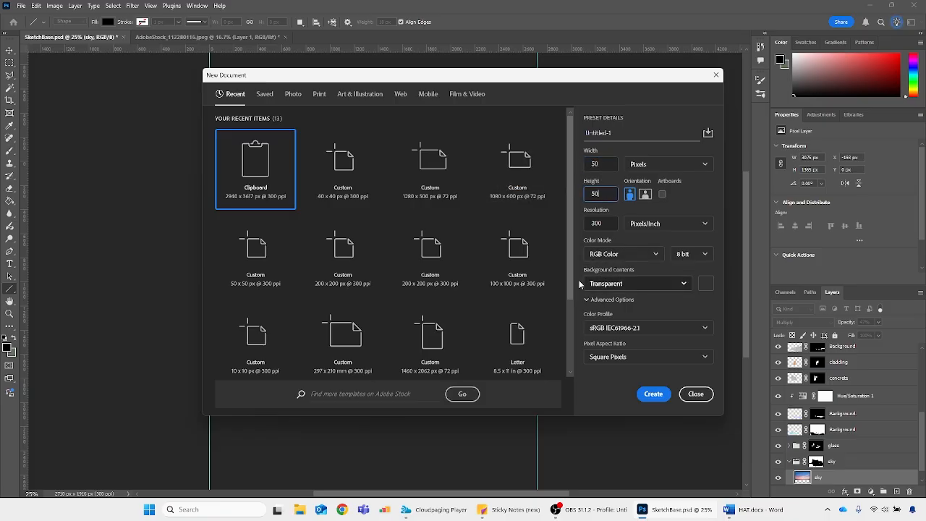
click(654, 395)
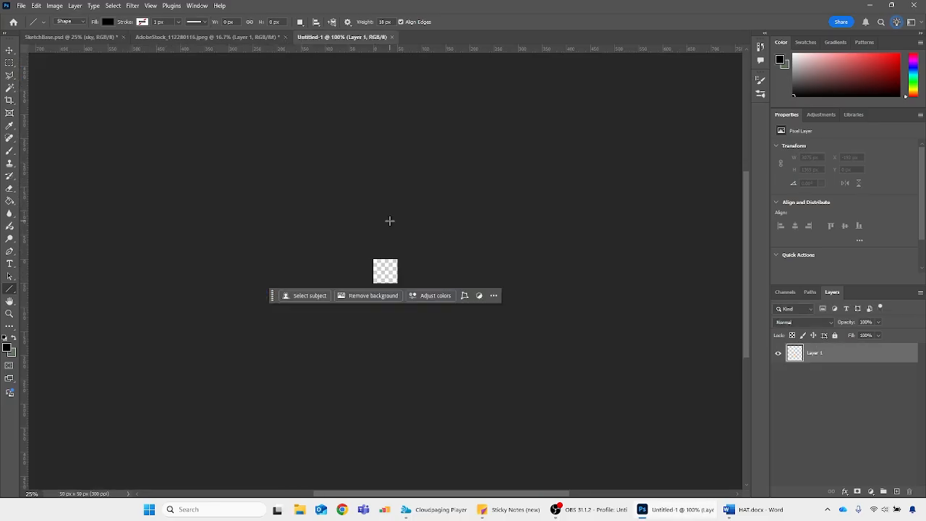
Draw a black 18 px Line shape about 78 px long diagonally across the canvas, from the upper-right corner to the lower-left
key(ctrl+plus)
key(ctrl+plus)
key(ctrl+plus)
key(ctrl+plus)
key(ctrl+plus)
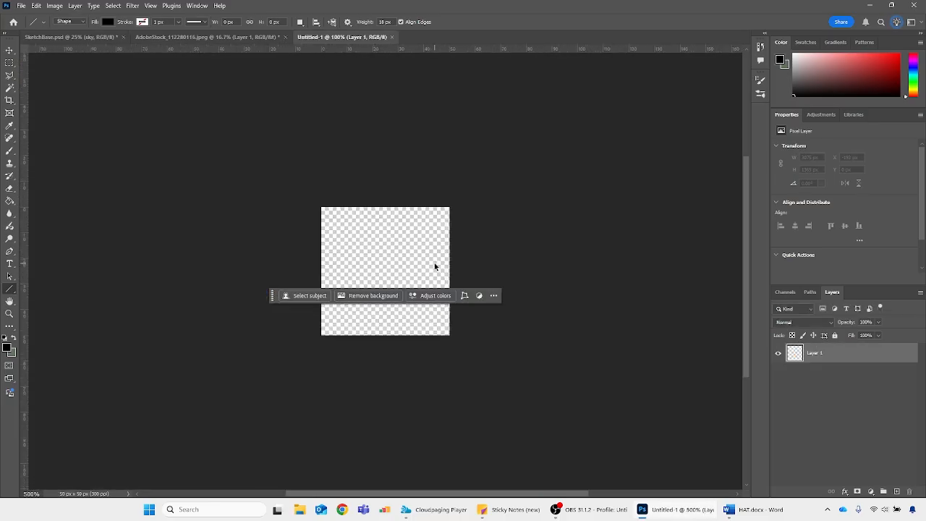
drag(272, 355, 500, 468)
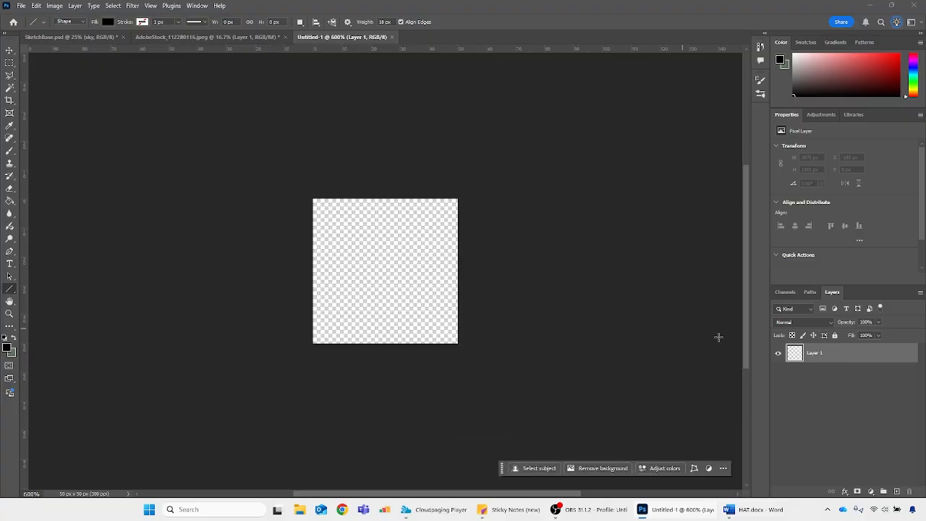
right_click(7, 293)
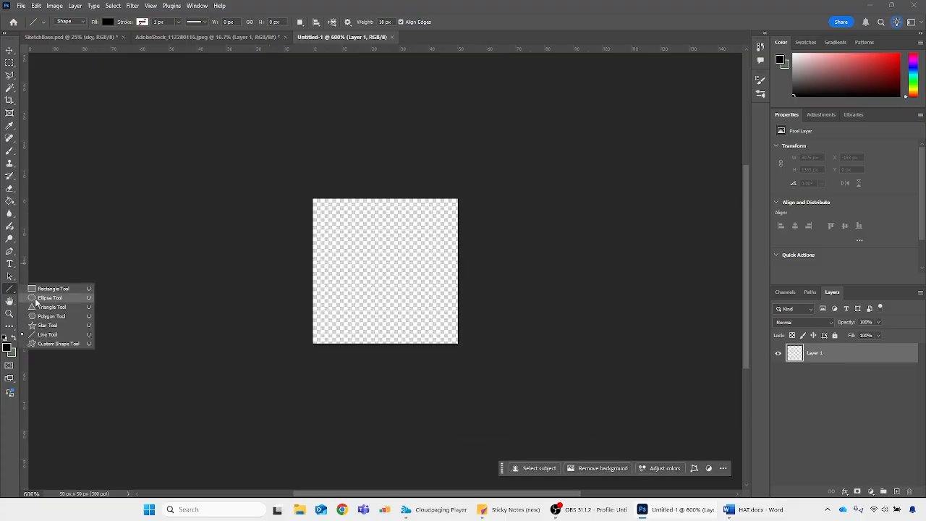
click(49, 333)
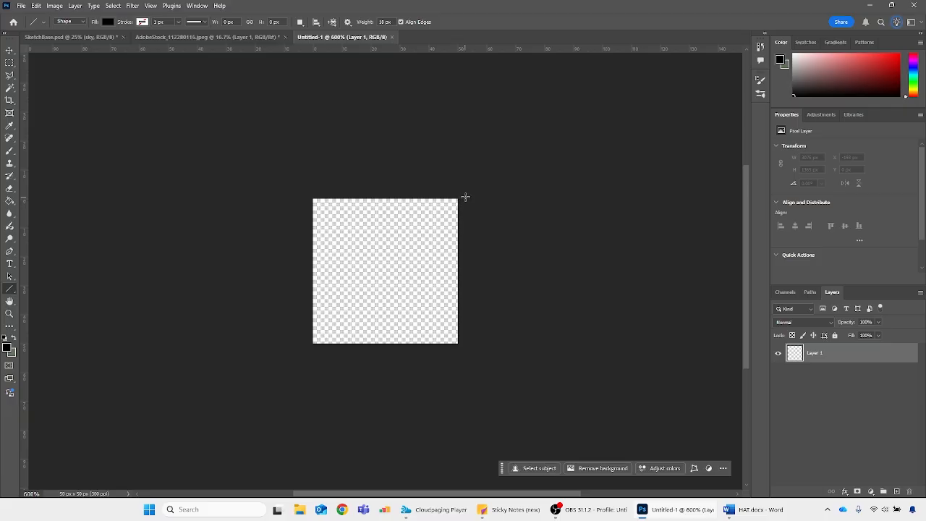
drag(464, 189, 274, 350)
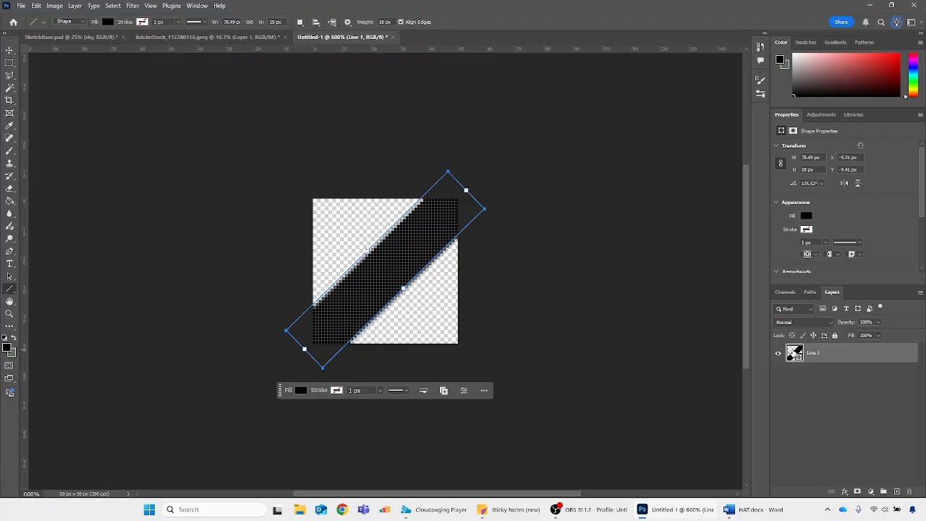
Duplicate the line layer, convert the copy to a smart object, and offset it +25 px horizontally and vertically with Repeat Edge Pixels
drag(793, 352, 896, 491)
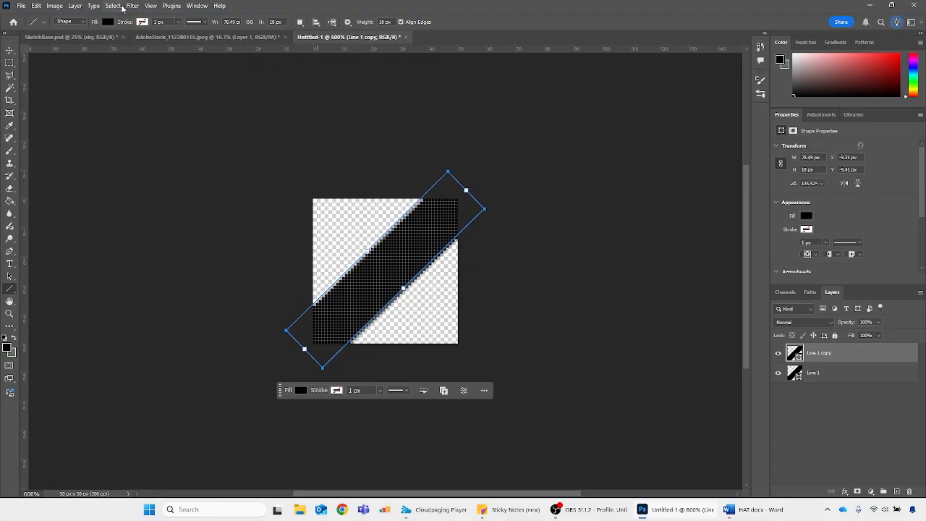
click(133, 6)
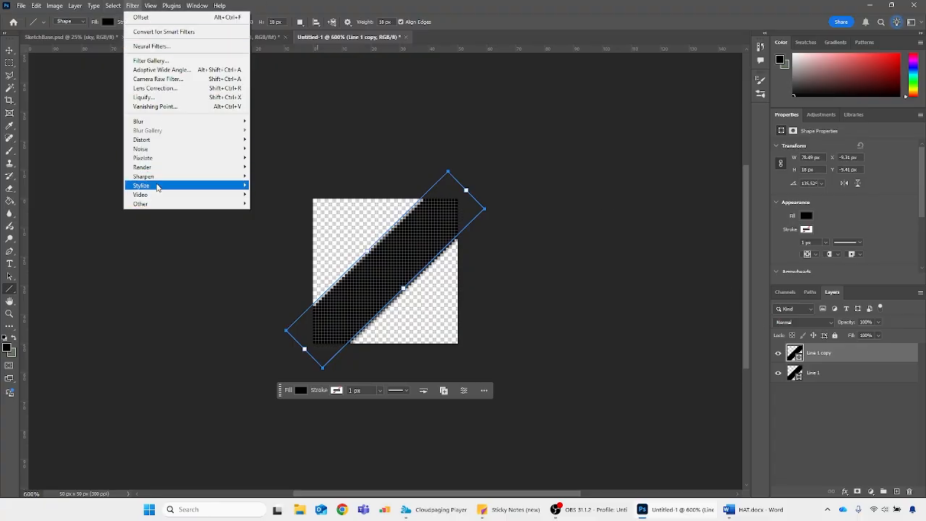
mouse_move(153, 205)
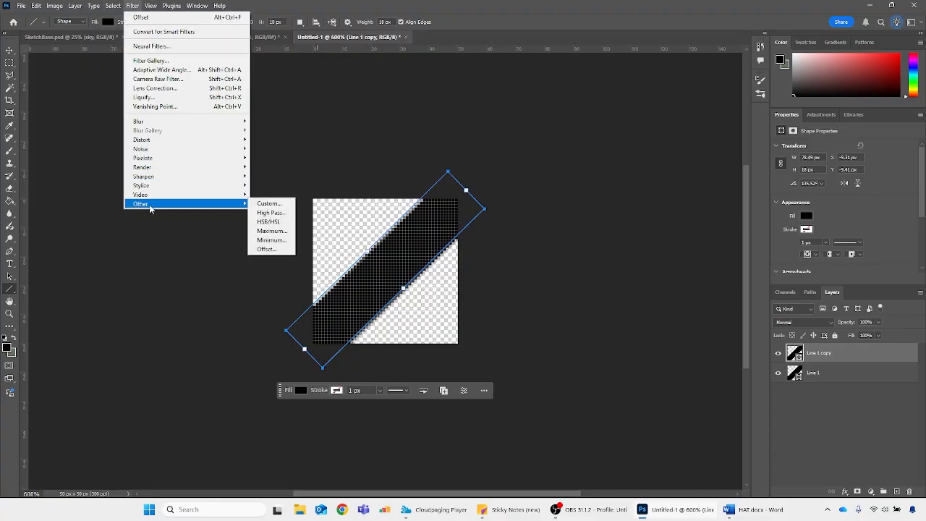
click(277, 247)
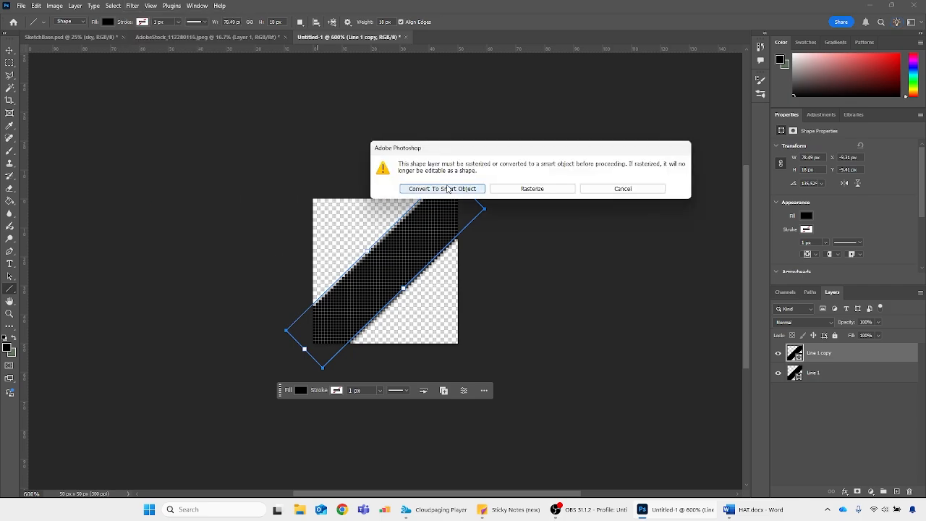
click(443, 189)
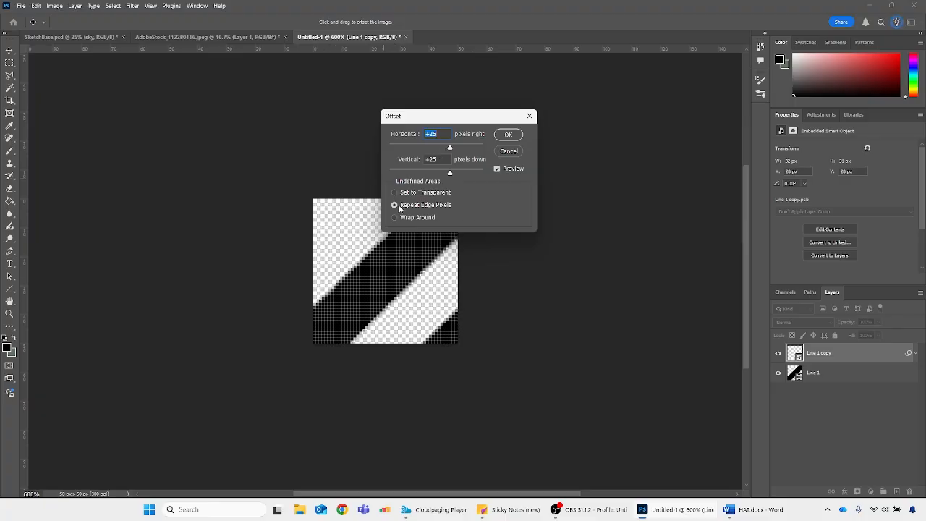
click(508, 135)
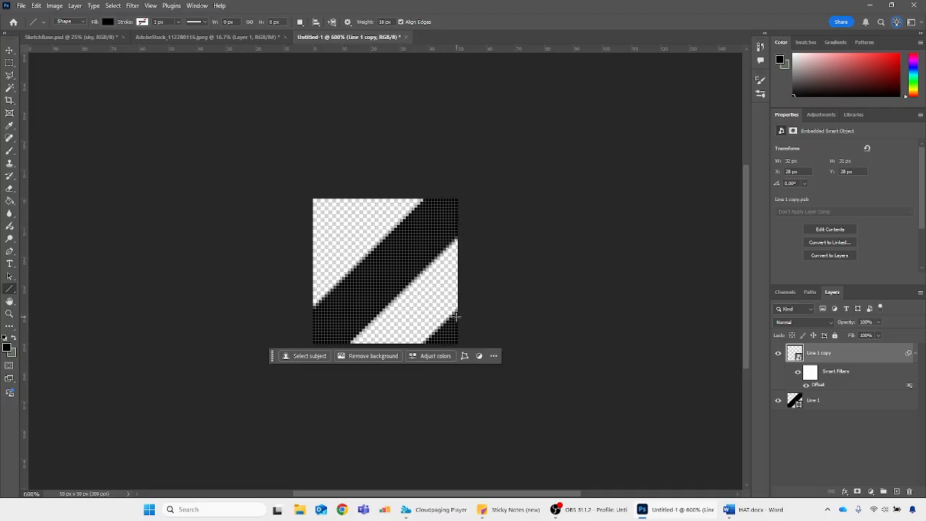
Duplicate the original line layer again as a smart object and offset this copy -25 px horizontally and -25 px vertically
click(814, 400)
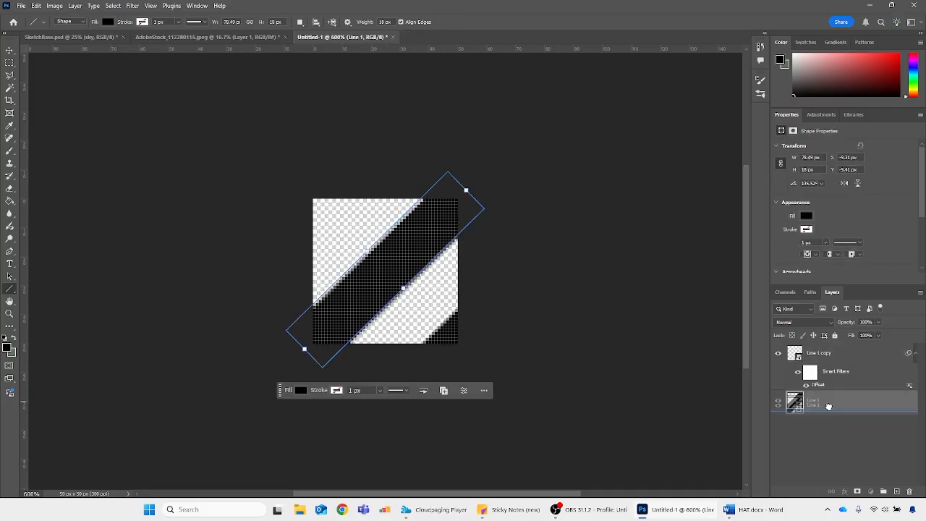
drag(886, 480, 896, 491)
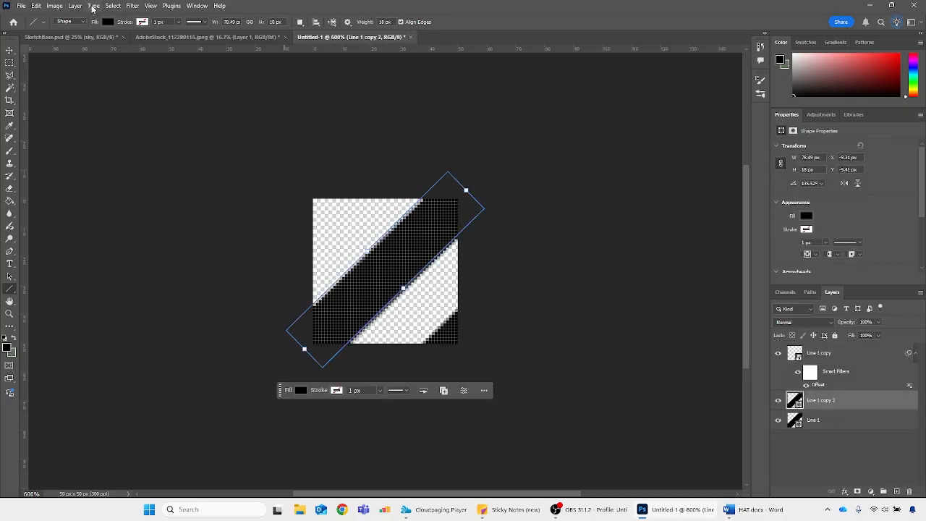
click(112, 7)
mouse_move(133, 6)
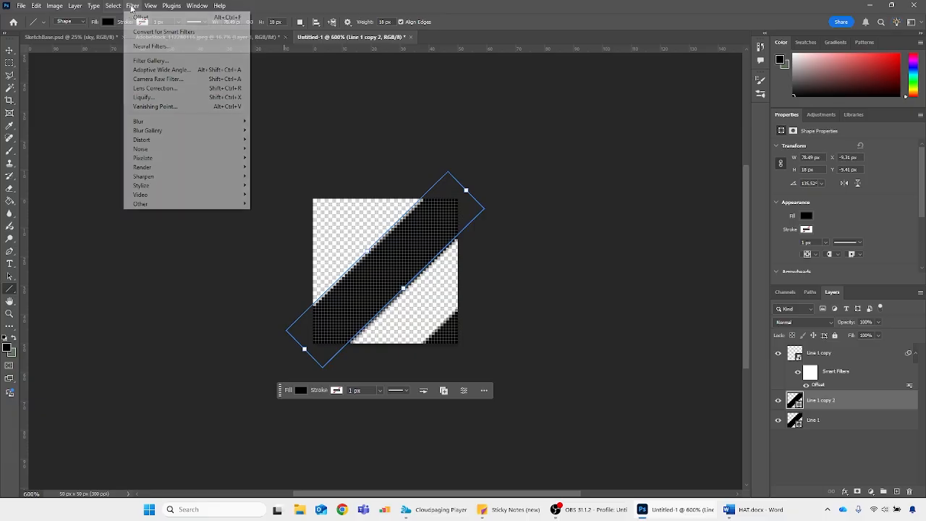
mouse_move(163, 204)
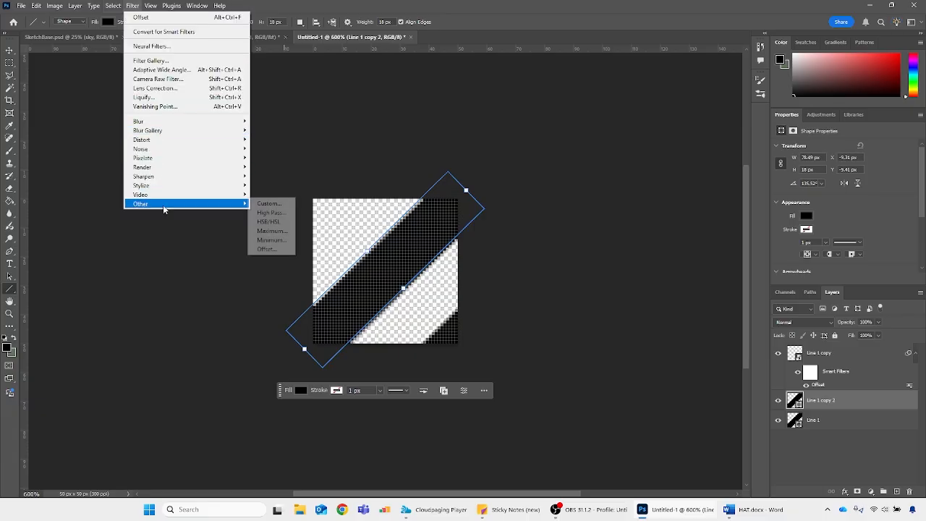
click(268, 250)
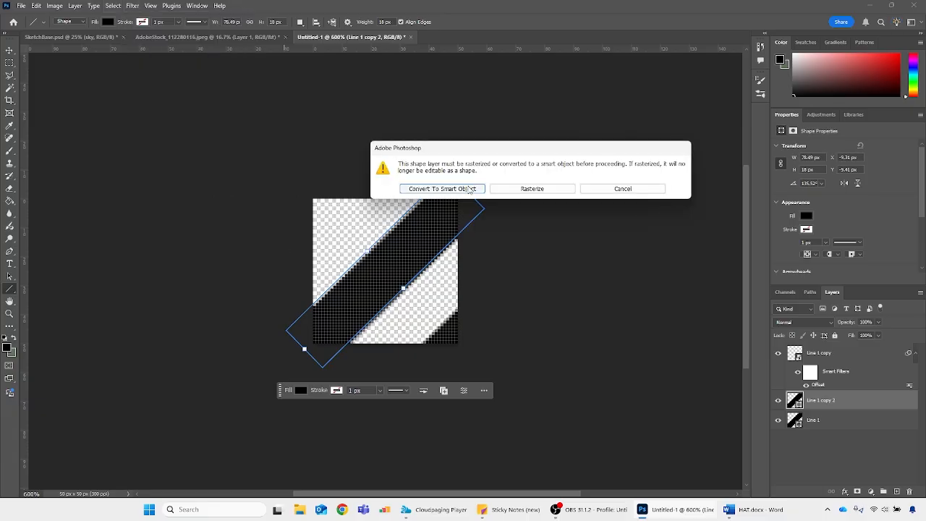
click(442, 188)
text(-25)
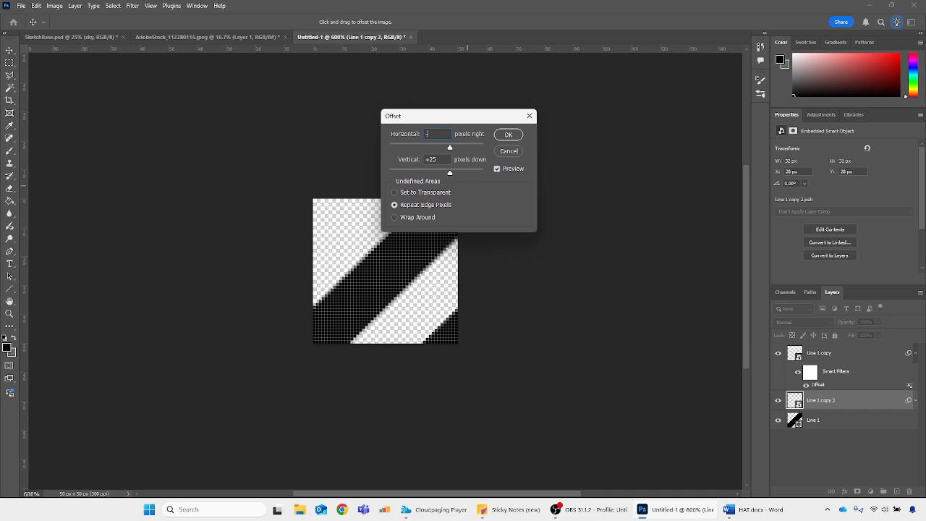
key(Tab)
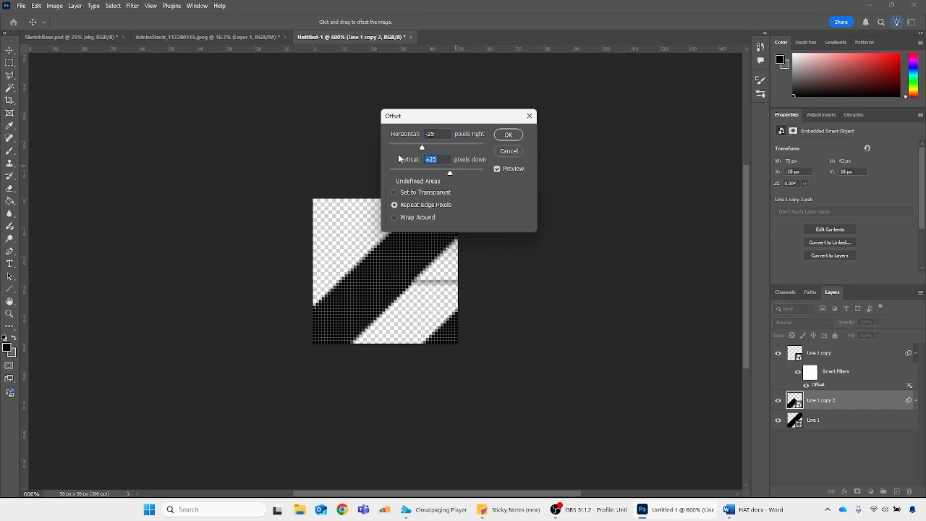
text(-25)
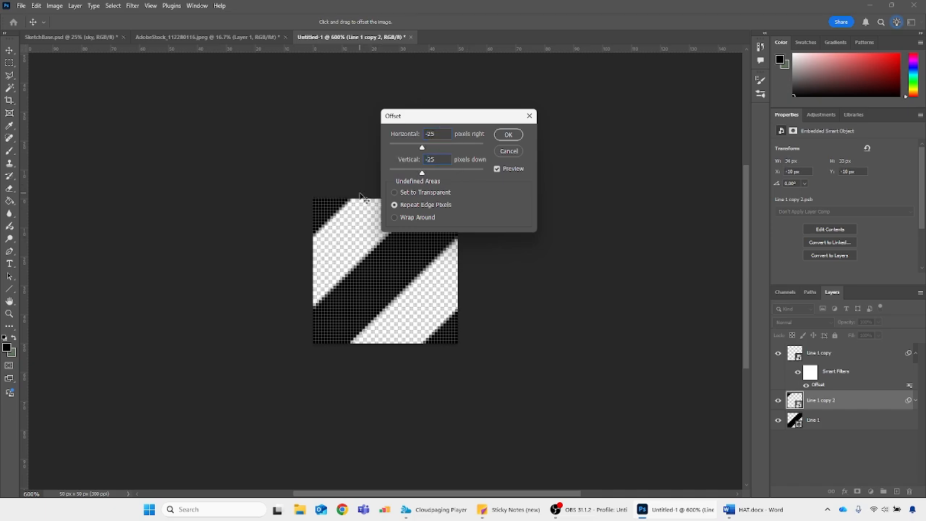
click(510, 135)
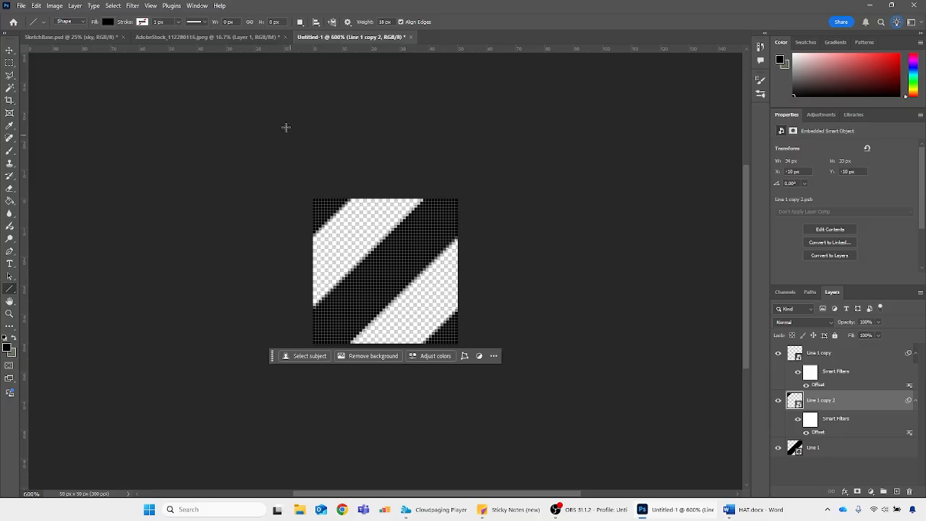
Define the striped tile as a pattern named with the author's first name plus "Crosshatch", and close the tile document without saving
click(33, 6)
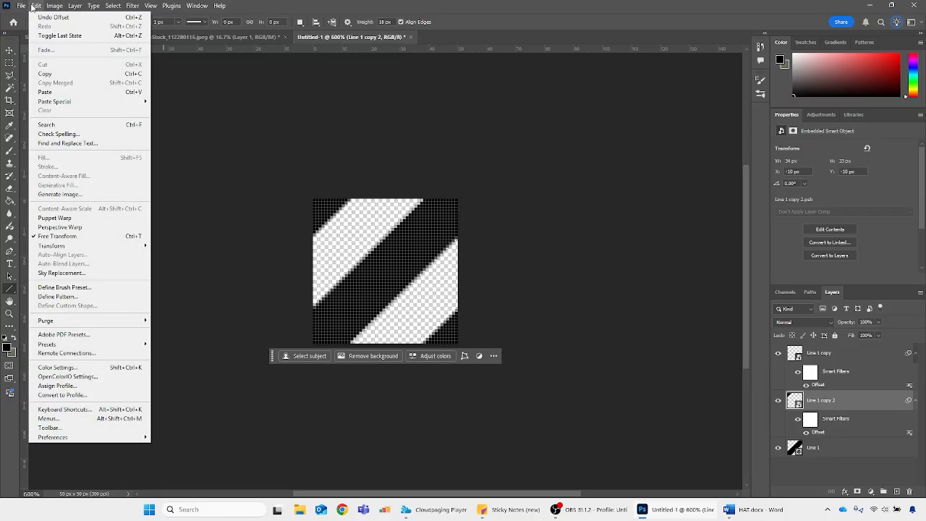
click(67, 297)
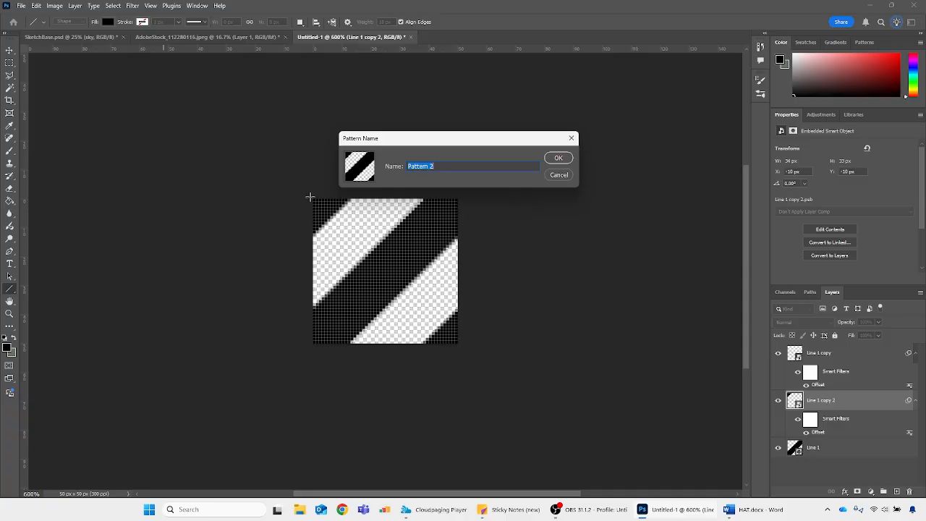
text(Hannahs Crosshatch)
click(557, 157)
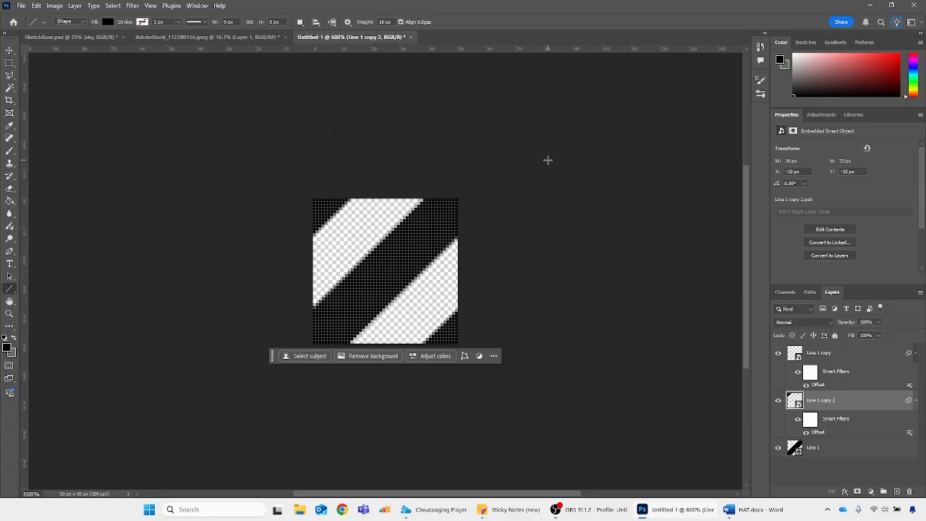
click(410, 37)
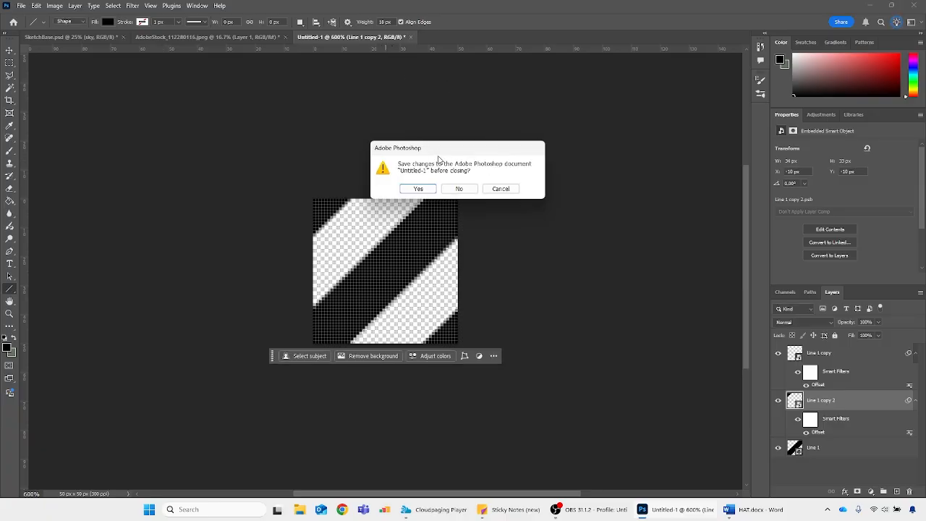
click(460, 188)
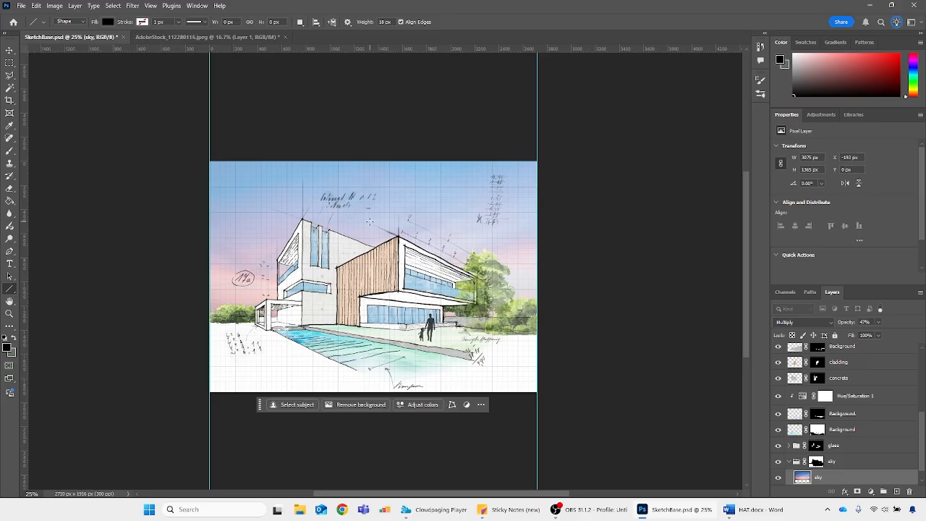
Hide the sky image layer and add a Pattern fill layer in the sky group using the custom diagonal stripe pattern
scroll(798, 467, down, 1)
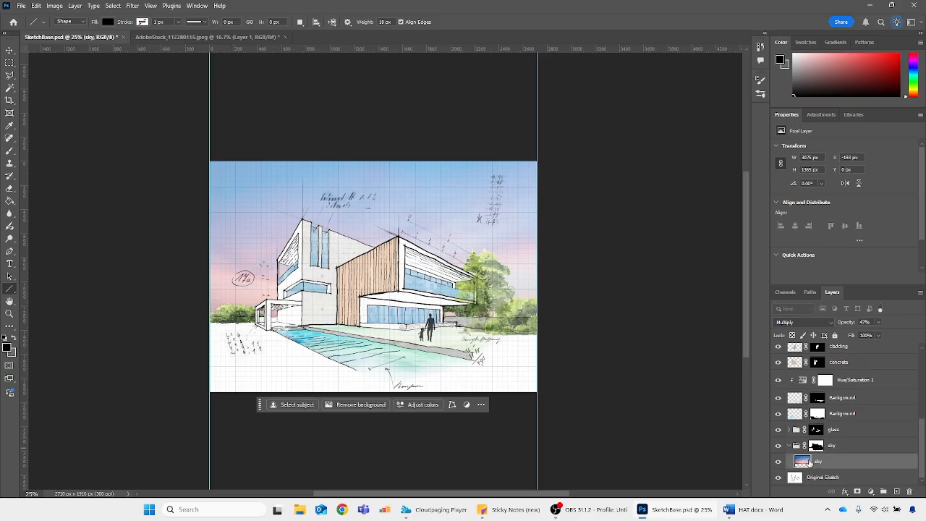
click(779, 462)
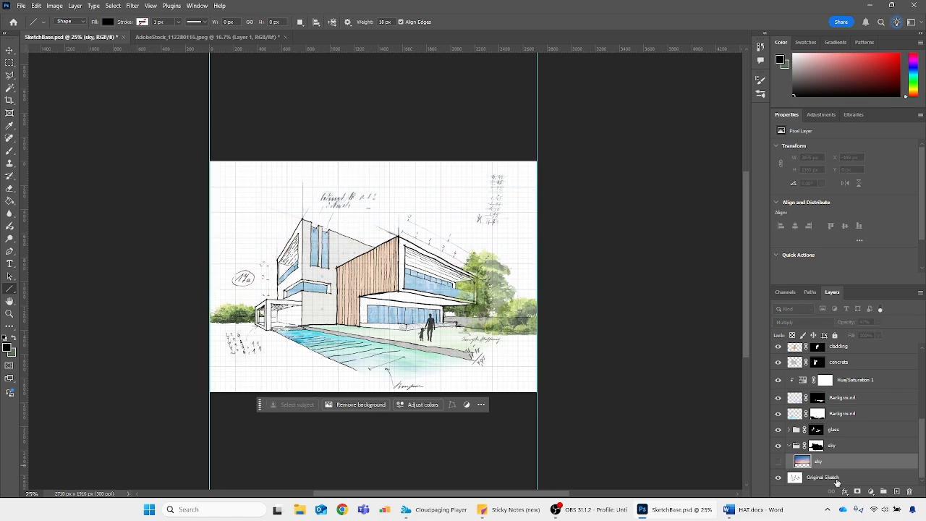
click(870, 493)
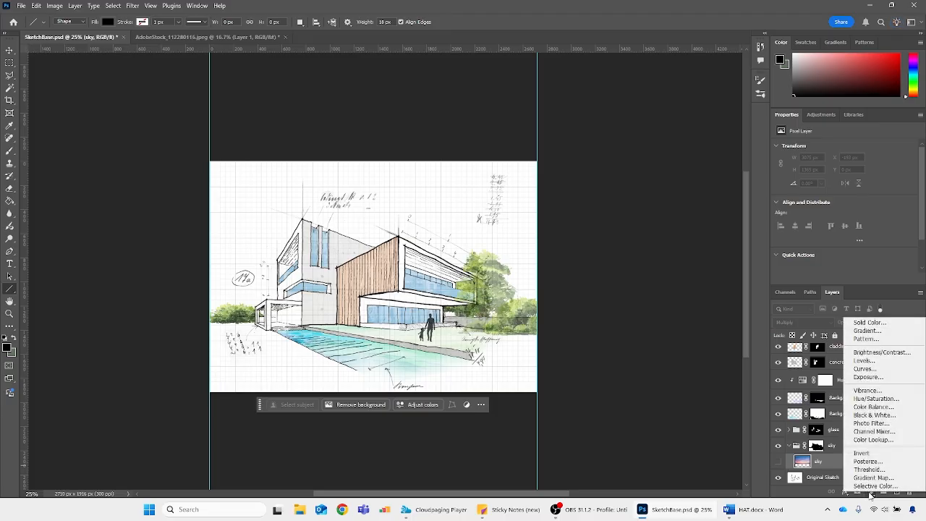
click(866, 340)
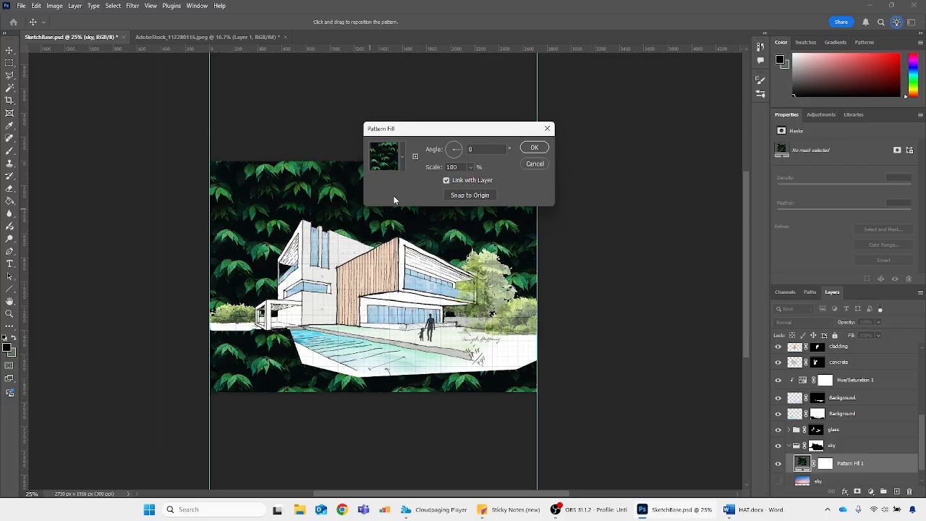
click(403, 146)
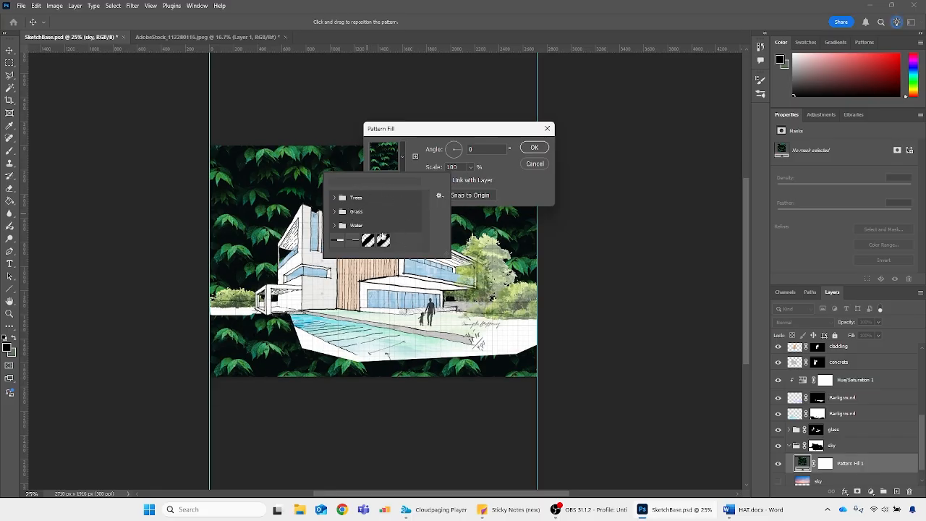
click(385, 242)
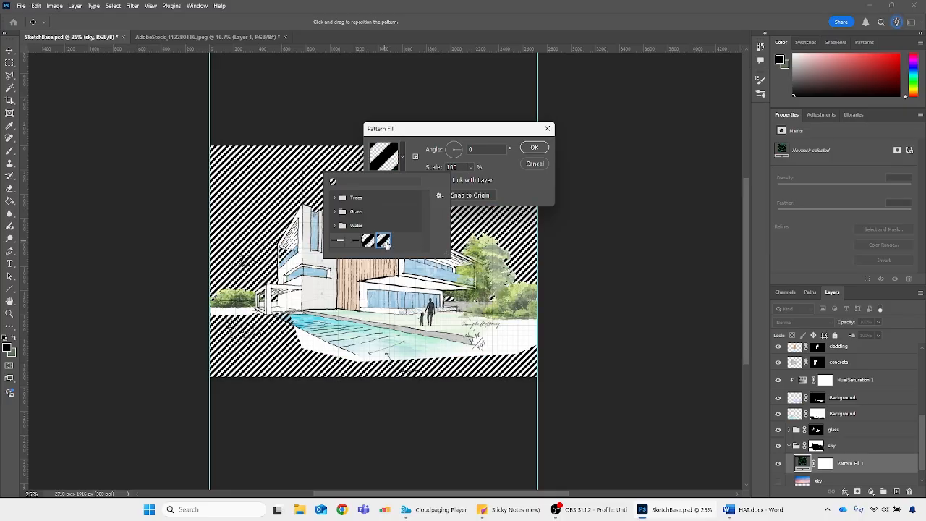
click(481, 129)
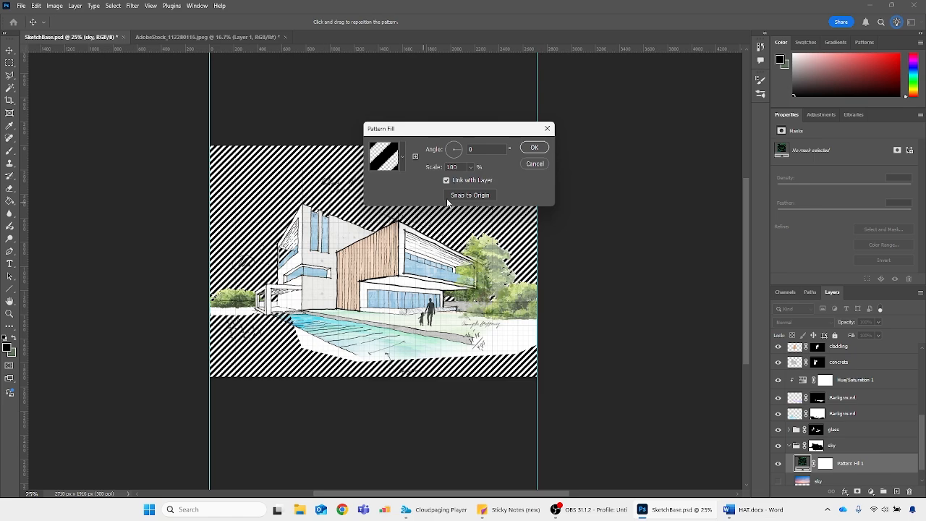
Compare several scales for the stripe pattern, including 60%, 59% and 200%, and apply the fill at 80%
click(471, 168)
click(451, 167)
text(60)
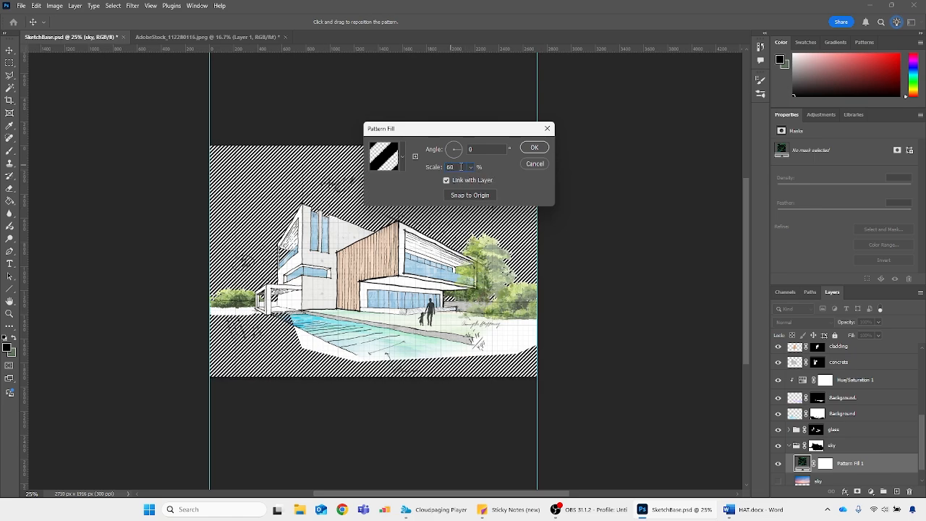
text(59)
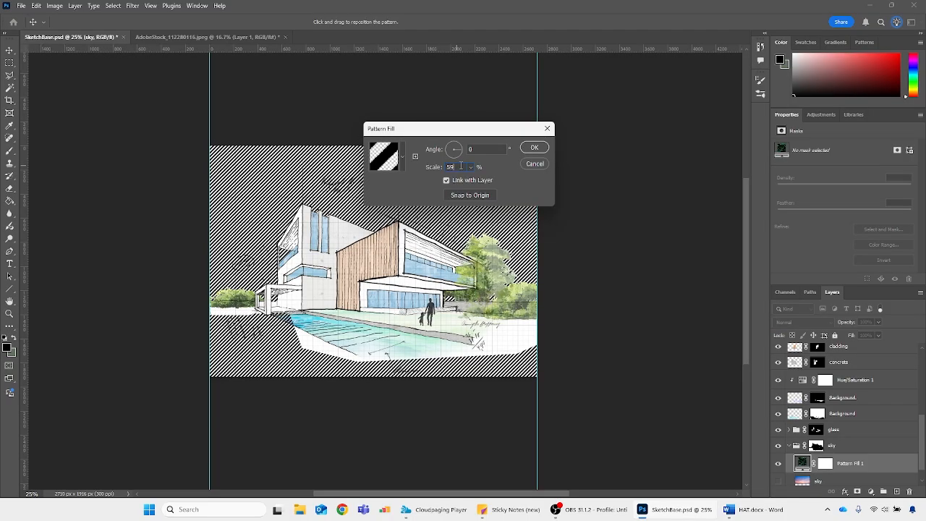
drag(460, 166, 438, 167)
text(200)
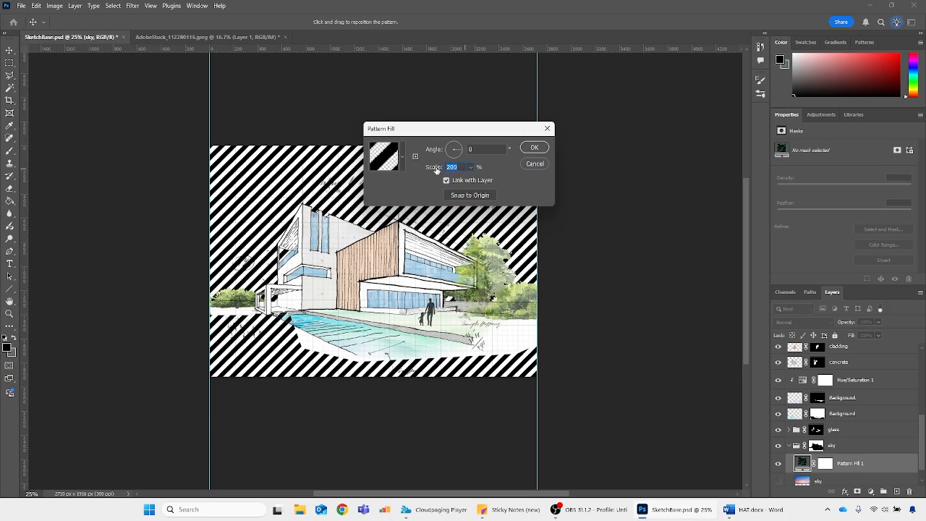
text(80)
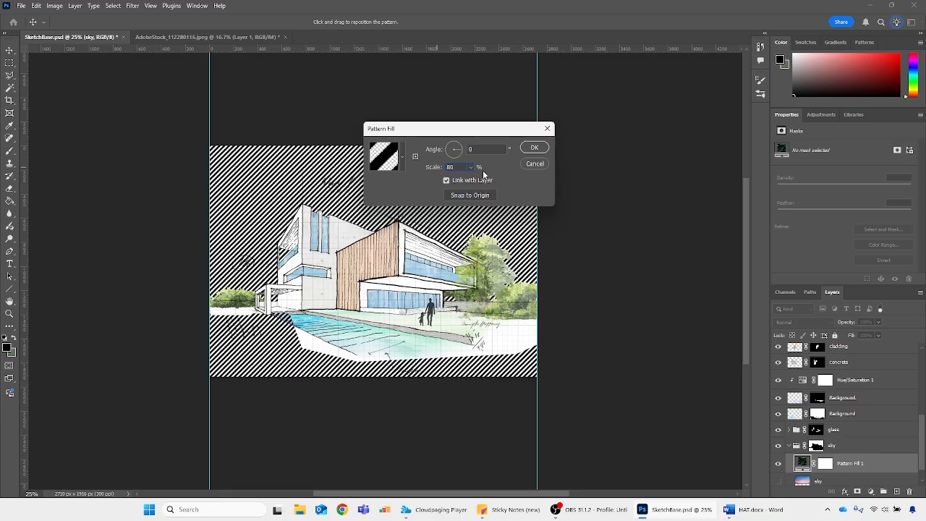
click(532, 148)
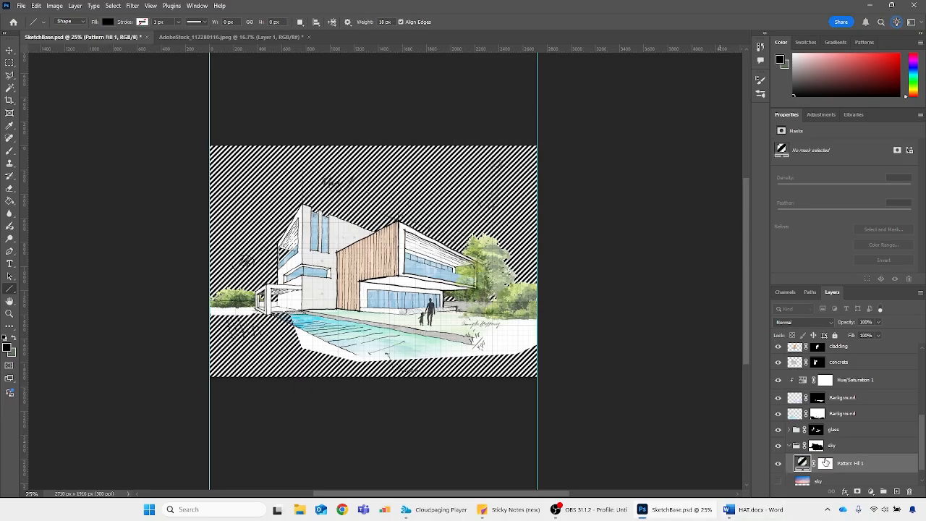
Outline the whole foreground below the house and horizon with a Polygonal Lasso selection extending past the canvas edges
drag(805, 466, 806, 450)
key(l)
click(537, 310)
click(579, 317)
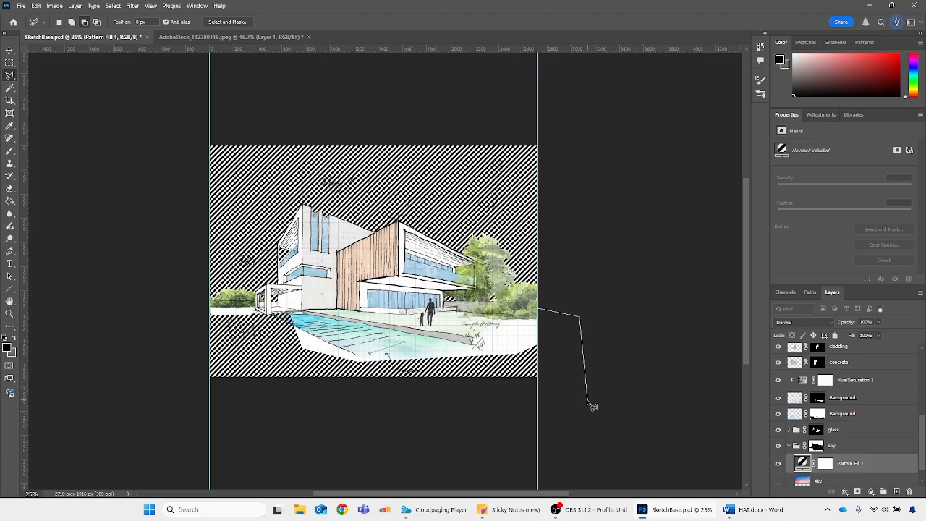
click(588, 399)
click(440, 473)
click(197, 404)
click(186, 312)
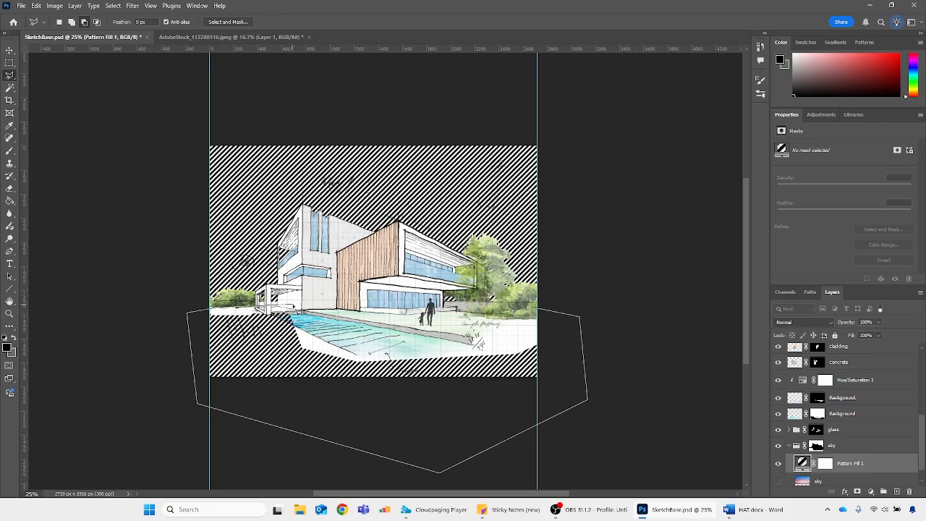
click(292, 306)
click(392, 327)
double_click(496, 327)
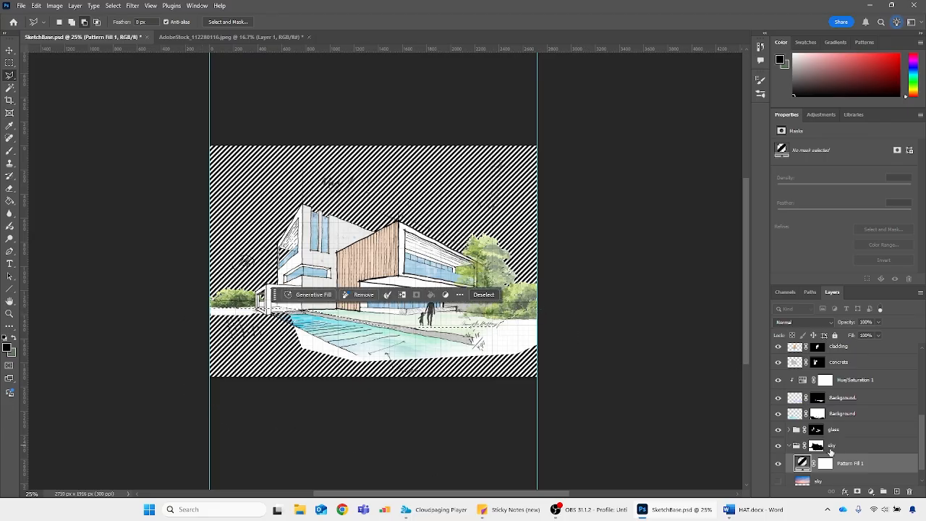
Fill the selected foreground with black on the sky group's layer mask to hide the hatch there, and deselect
click(818, 447)
key(alt+BackSpace)
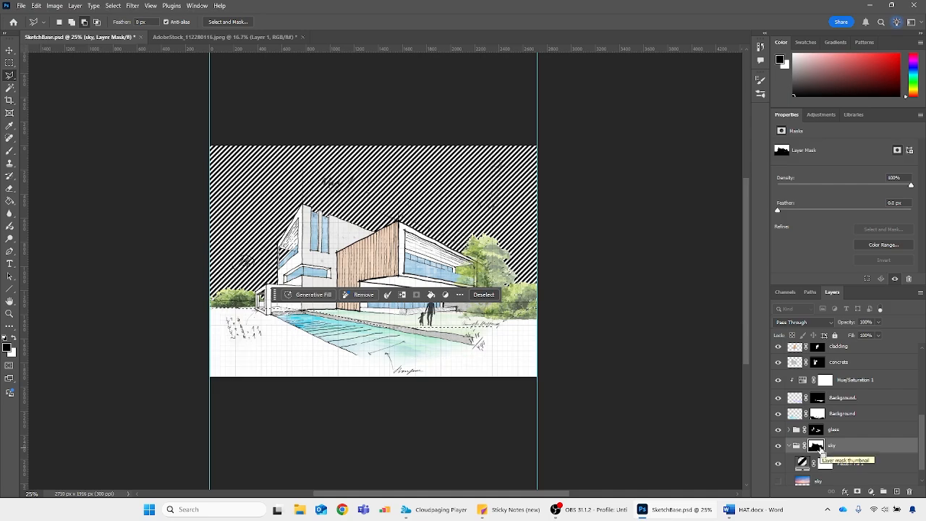
key(ctrl+d)
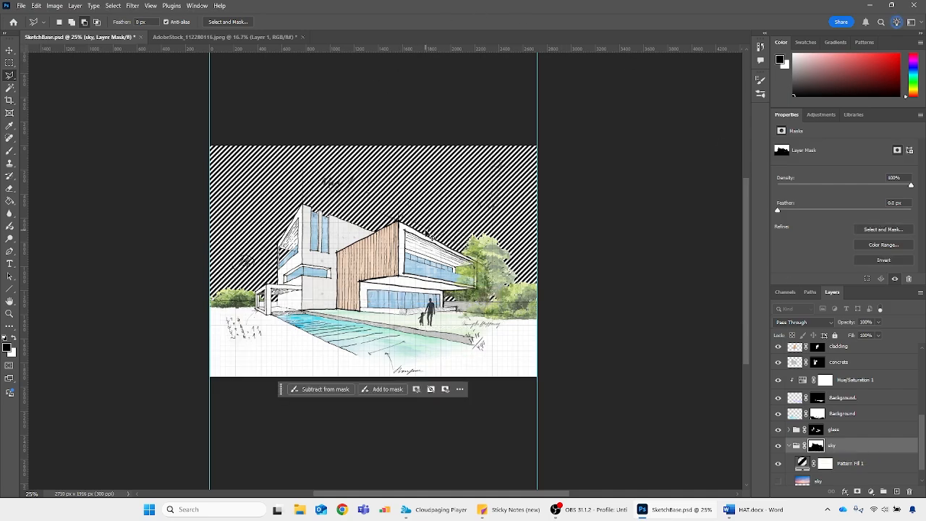
Set the pattern fill layer's scale to 60% for a finer hatch behind the house
key(ctrl+minus)
key(ctrl+plus)
key(ctrl+plus)
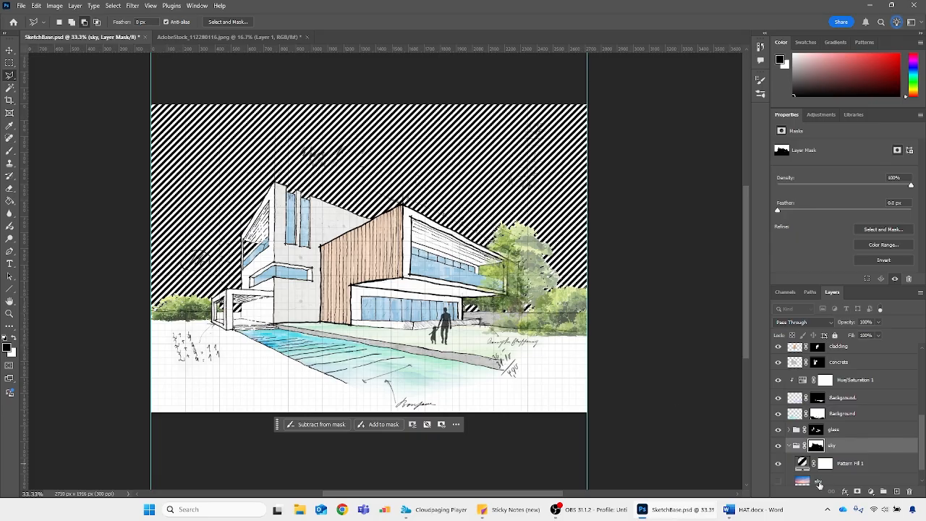
double_click(802, 463)
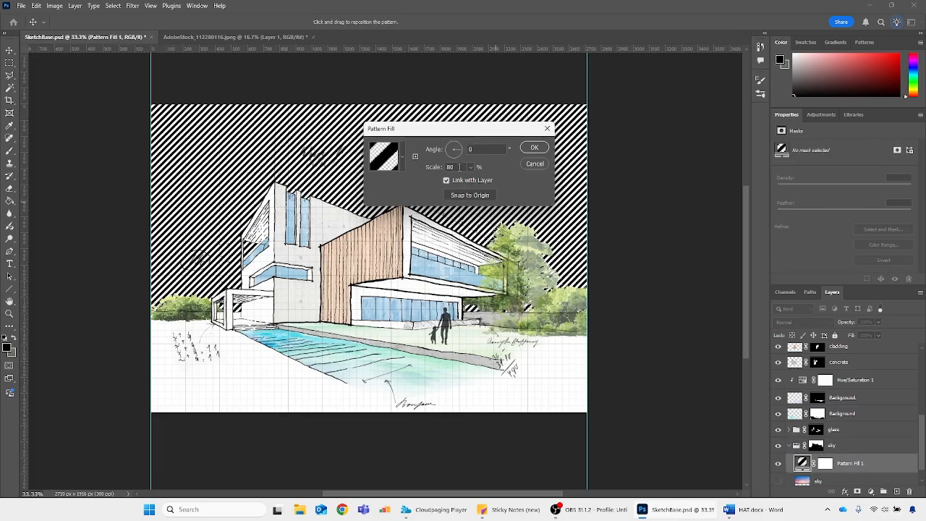
click(433, 167)
text(60)
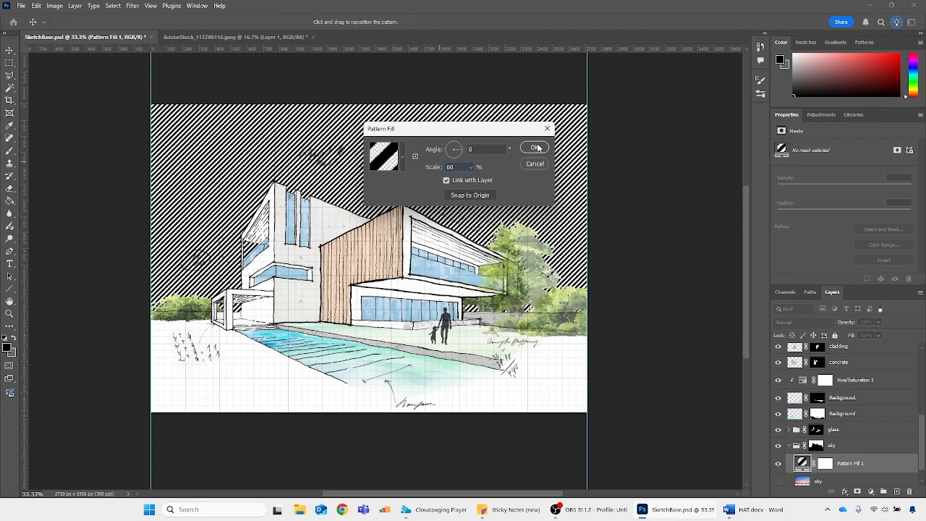
click(536, 147)
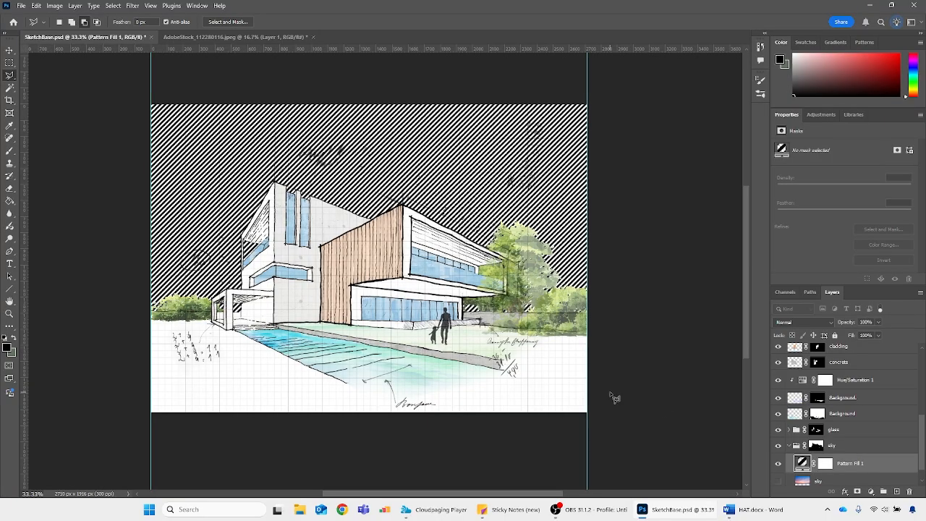
Add a new layer filled with muted blue above the pattern fill and clip it to the hatch lines
key(ctrl+minus)
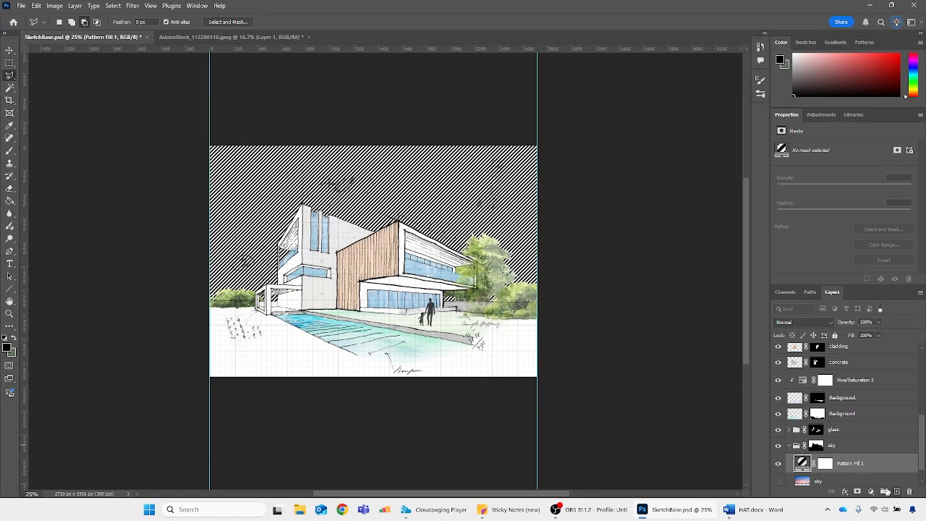
click(898, 492)
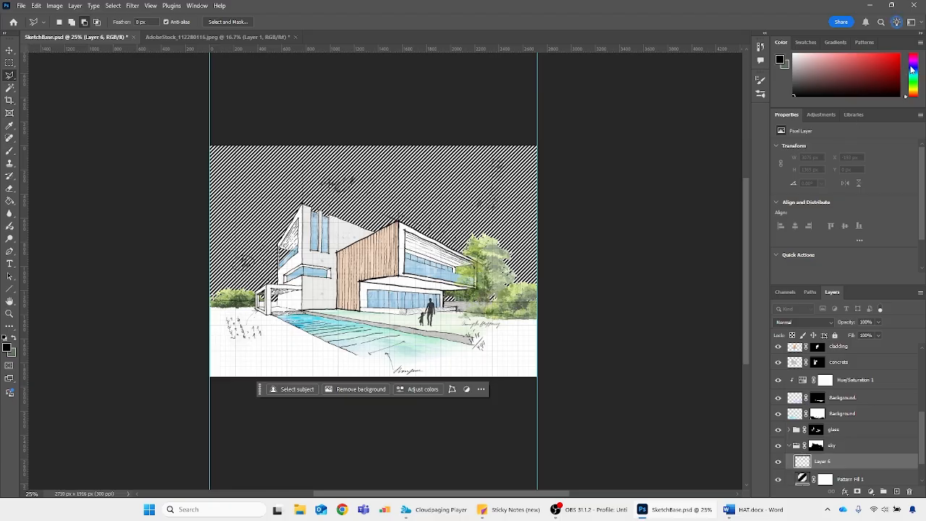
click(912, 69)
click(834, 70)
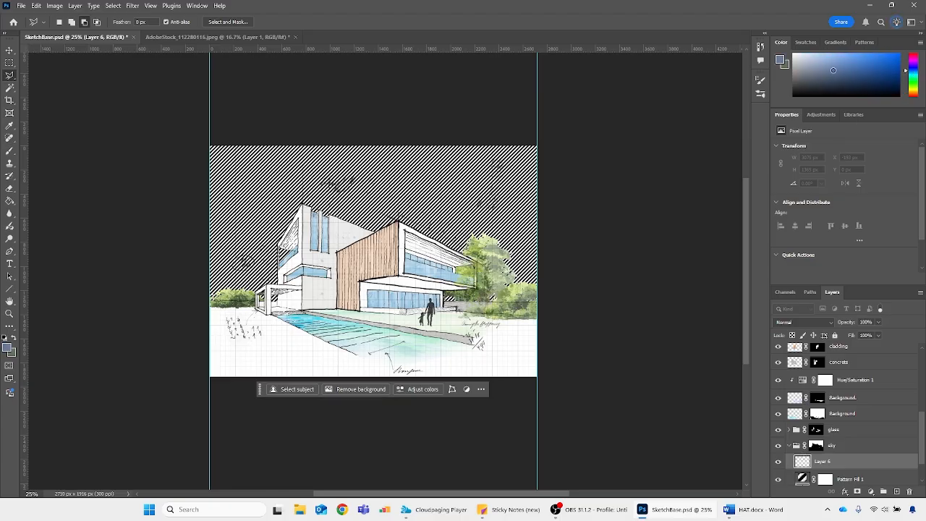
key(alt+BackSpace)
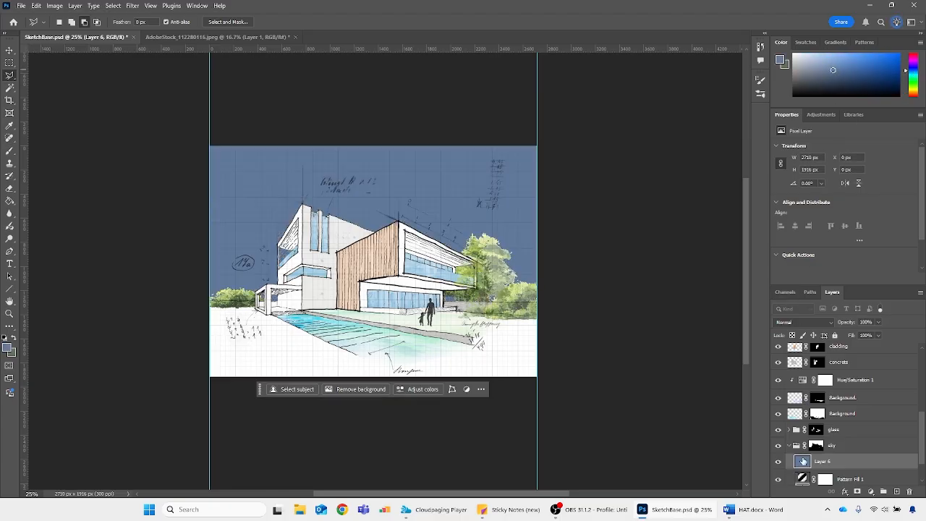
scroll(803, 461, down, 2)
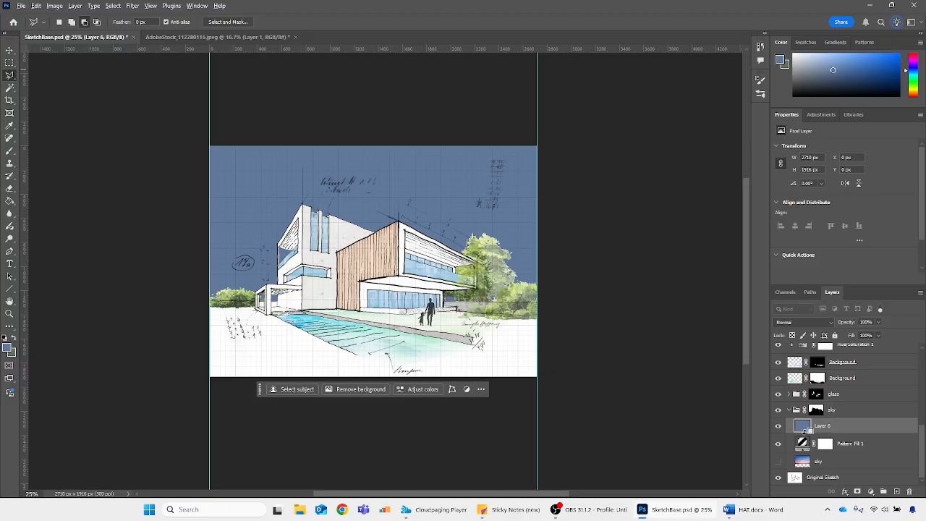
alt+click(805, 432)
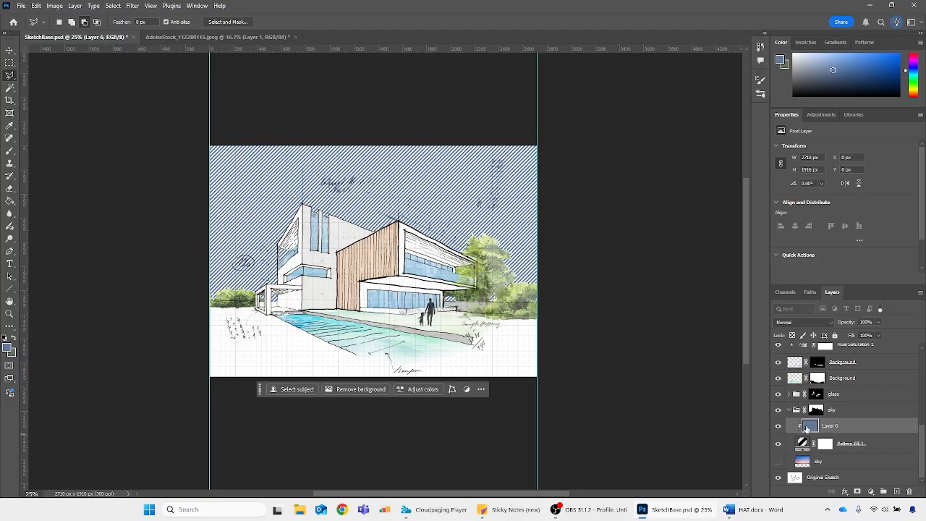
Refill the clipped color layer with a lighter greyish blue, keeping the Normal blend mode
click(819, 60)
key(alt+BackSpace)
click(821, 69)
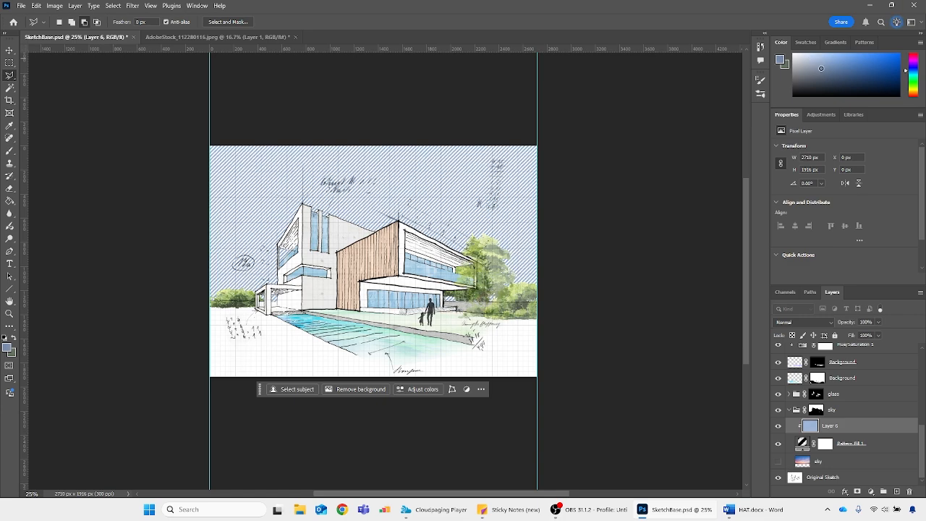
key(alt+BackSpace)
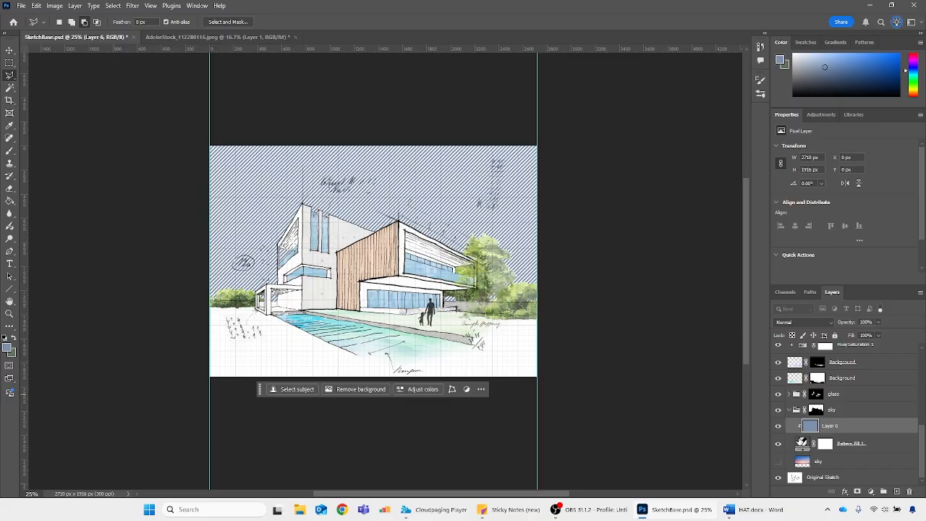
click(791, 323)
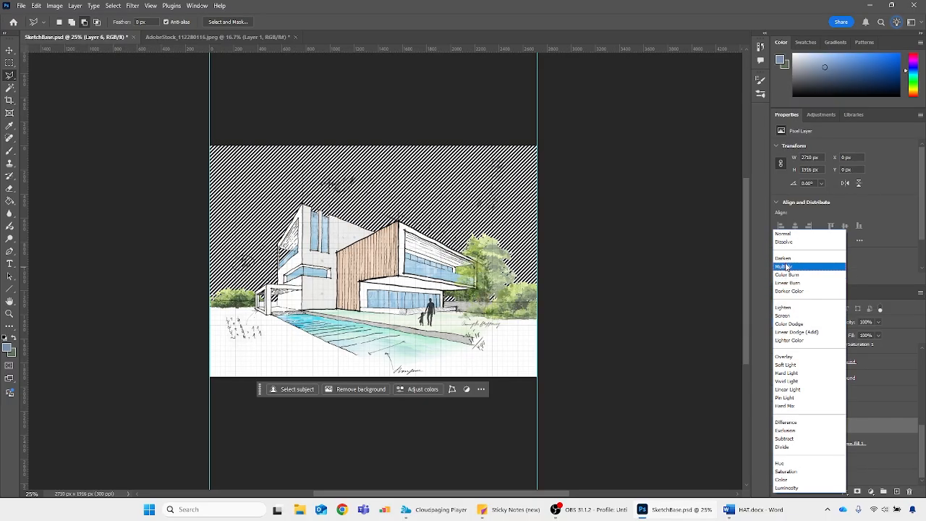
click(907, 448)
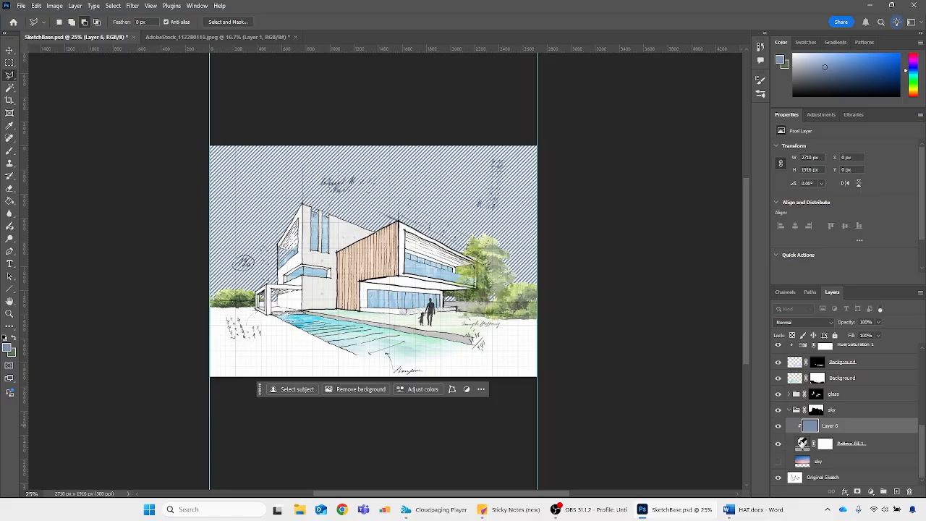
key(ctrl+plus)
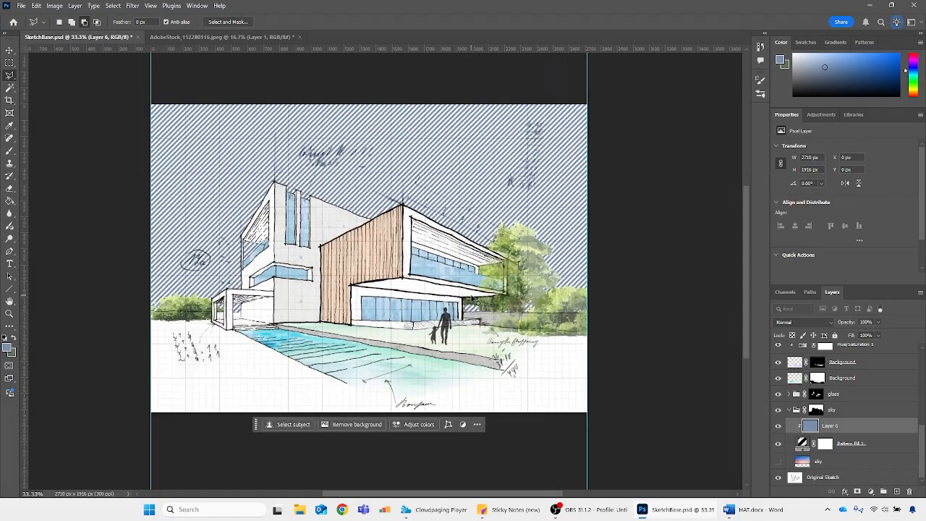
key(ctrl+minus)
scroll(854, 434, up, 5)
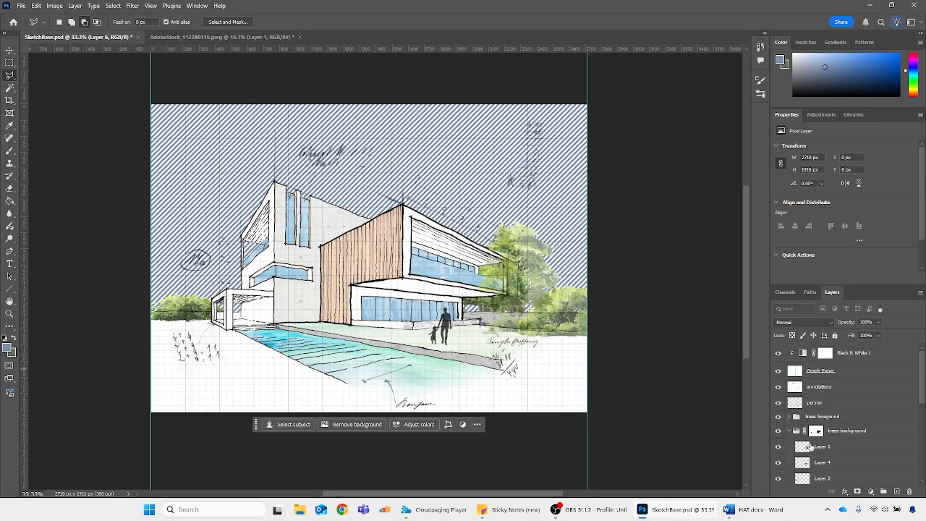
scroll(524, 281, down, 1)
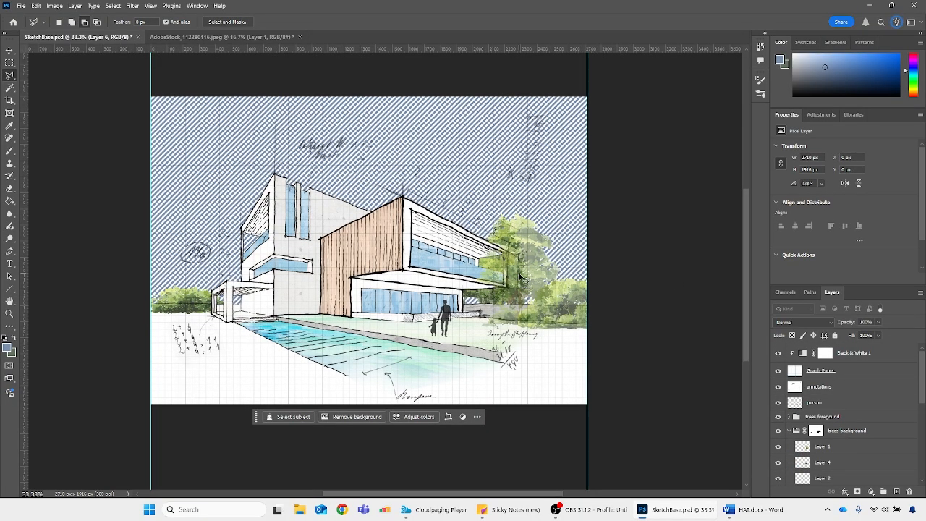
key(ctrl+minus)
key(ctrl+minus)
scroll(844, 427, down, 5)
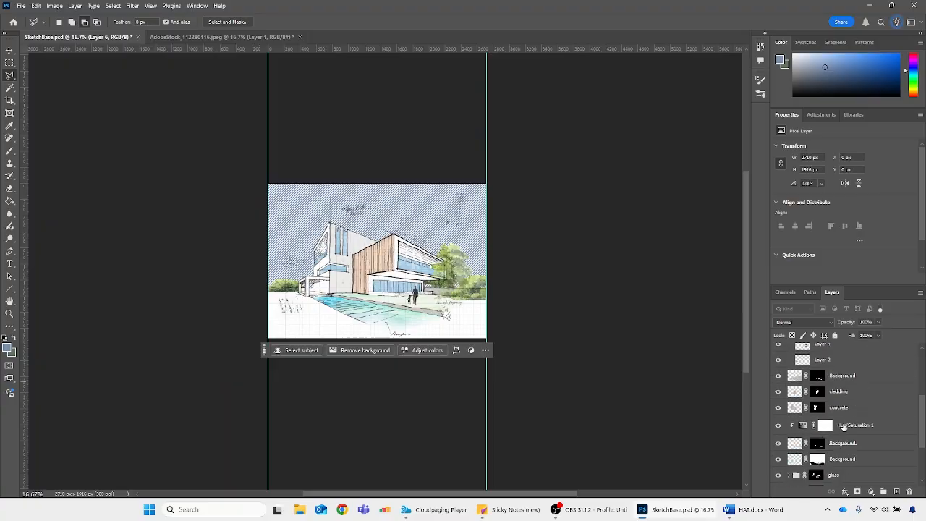
Draw a circular ellipse shape about 1223 px across in the sky group, behind the house's upper floor
scroll(844, 427, down, 3)
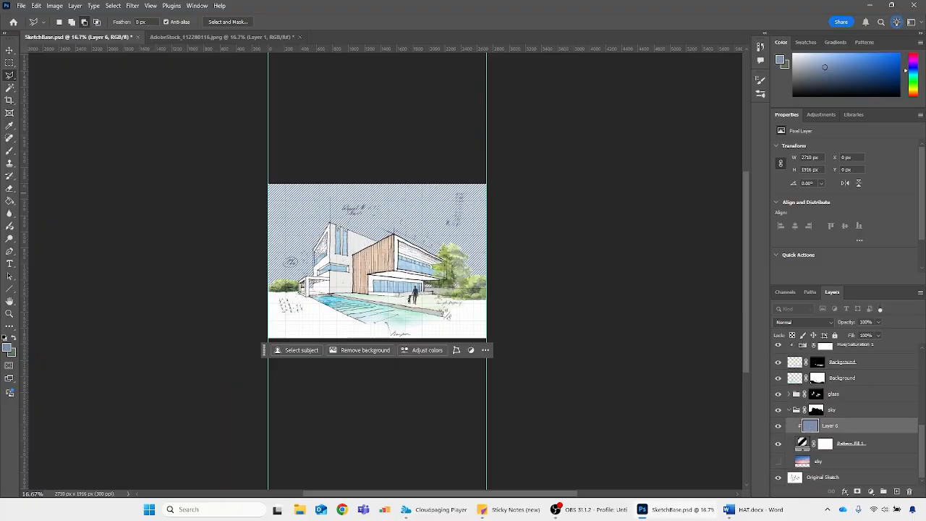
right_click(10, 289)
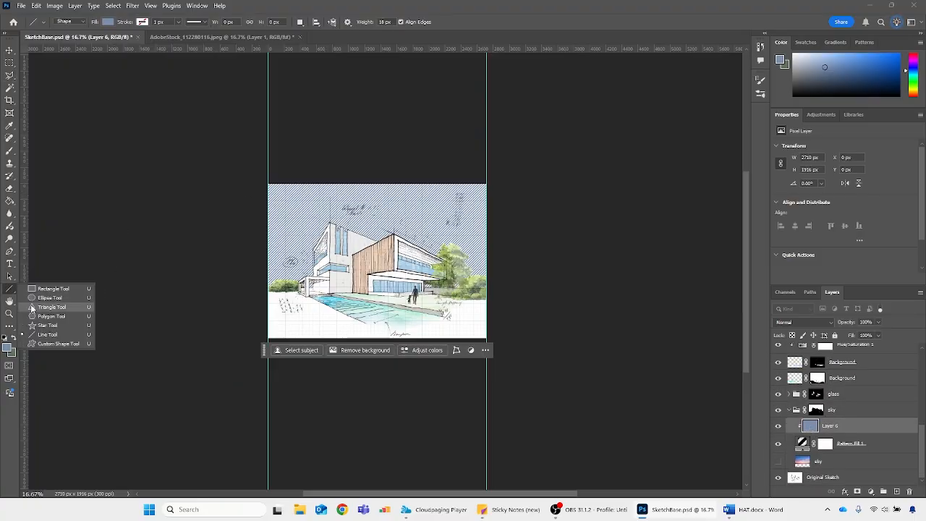
click(43, 304)
key(ctrl+plus)
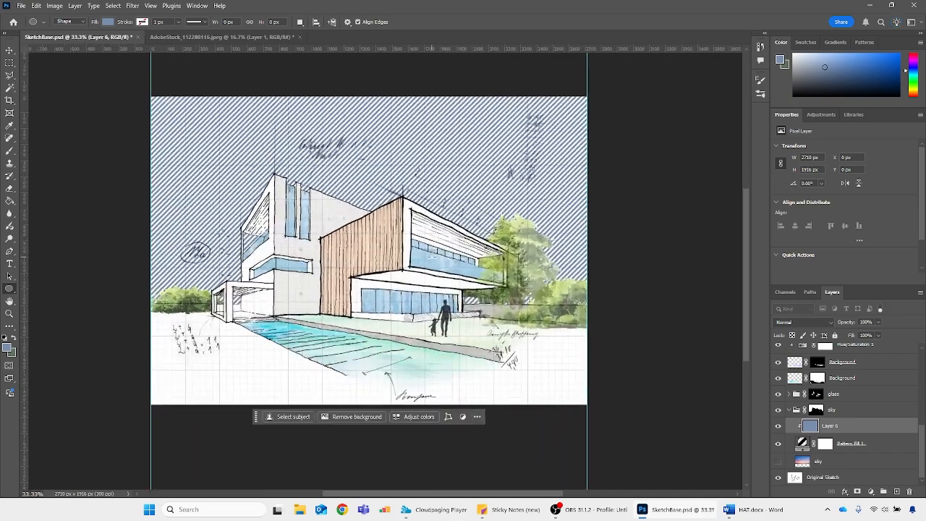
drag(349, 133, 541, 308)
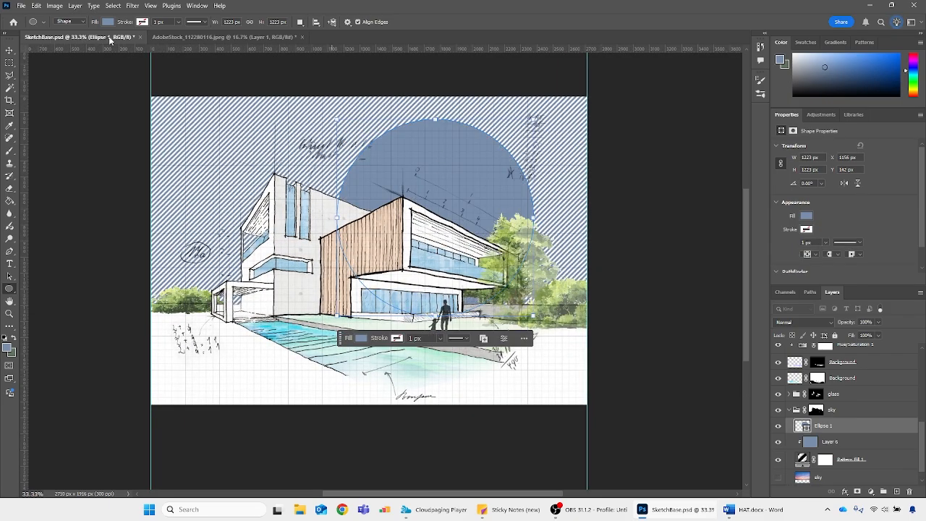
Fill the circle with yellow f8ca14 and clip it to the sky's hatch lines
click(107, 21)
click(168, 40)
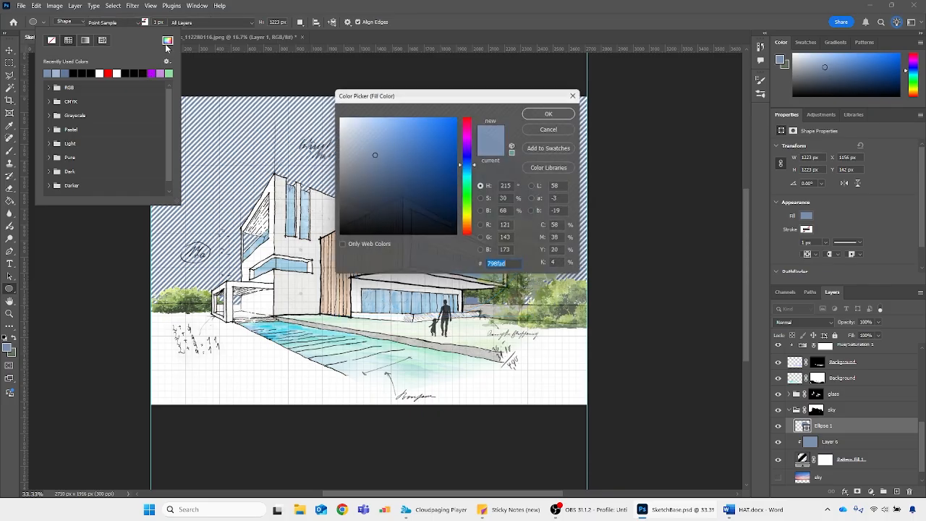
drag(475, 208, 472, 217)
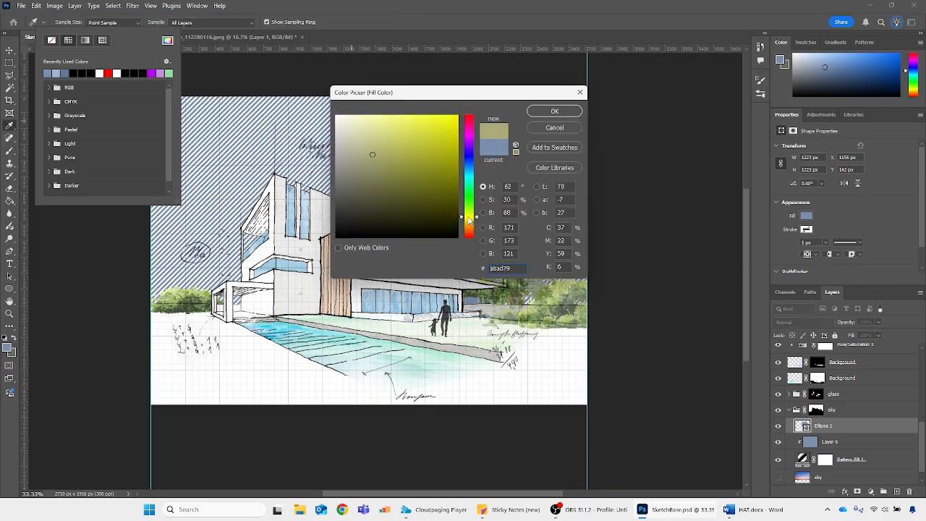
drag(432, 143, 439, 118)
drag(469, 185, 469, 226)
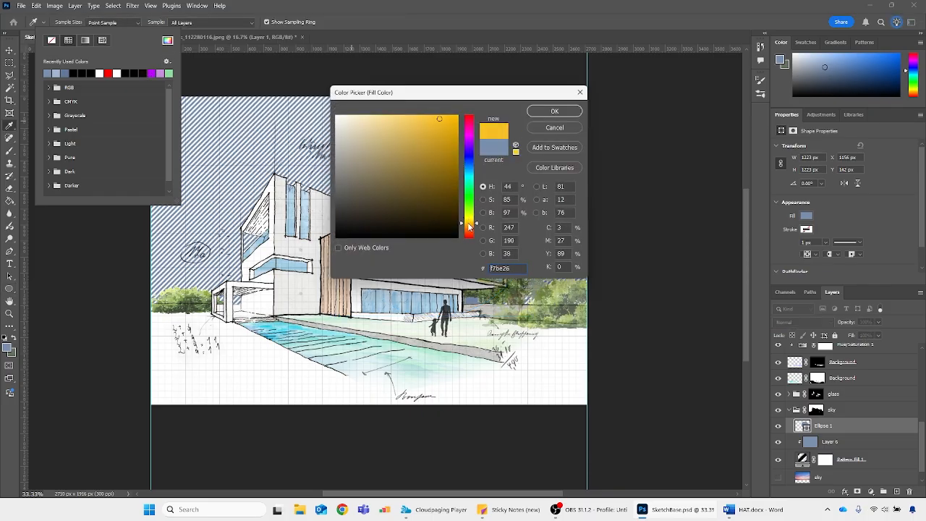
click(555, 112)
key(ctrl+minus)
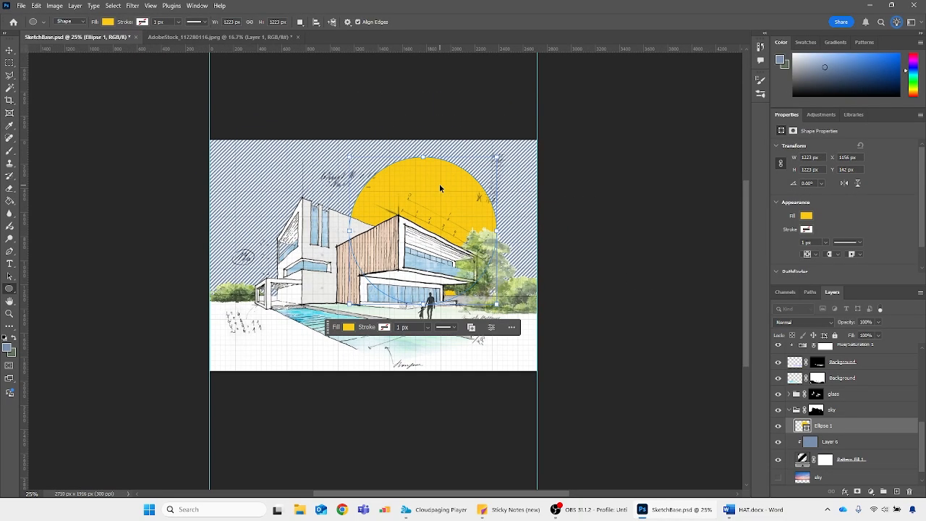
alt+click(811, 433)
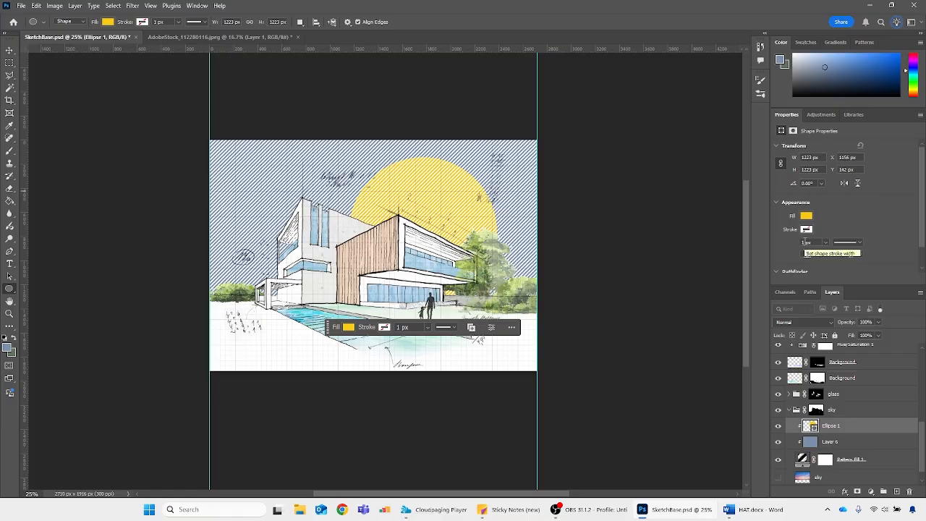
Temporarily hide the foreground and background tree groups to inspect the area behind them, and show both groups again
scroll(842, 343, up, 1)
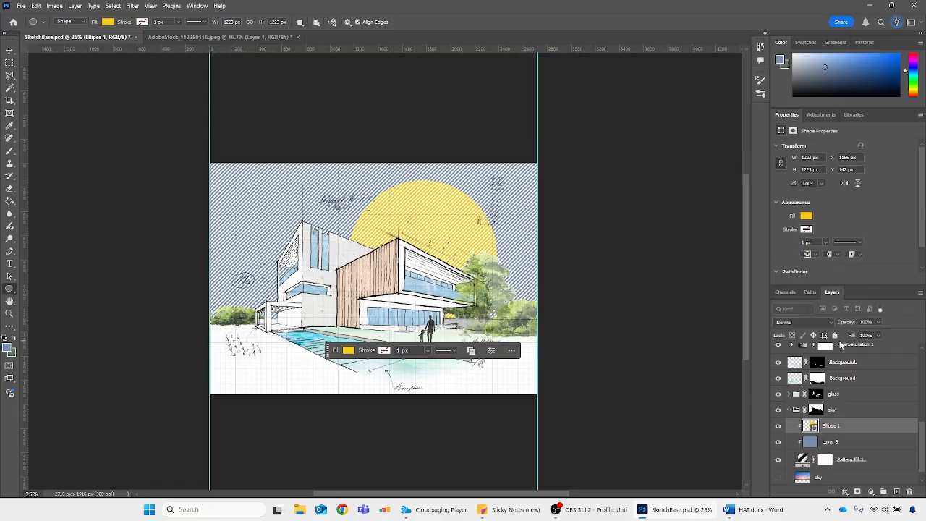
scroll(780, 402, up, 3)
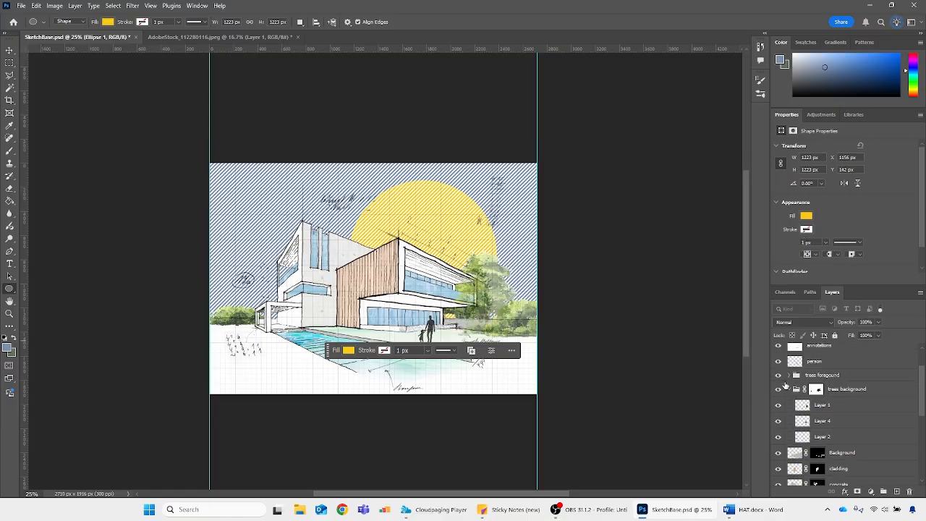
click(779, 374)
click(795, 391)
click(778, 389)
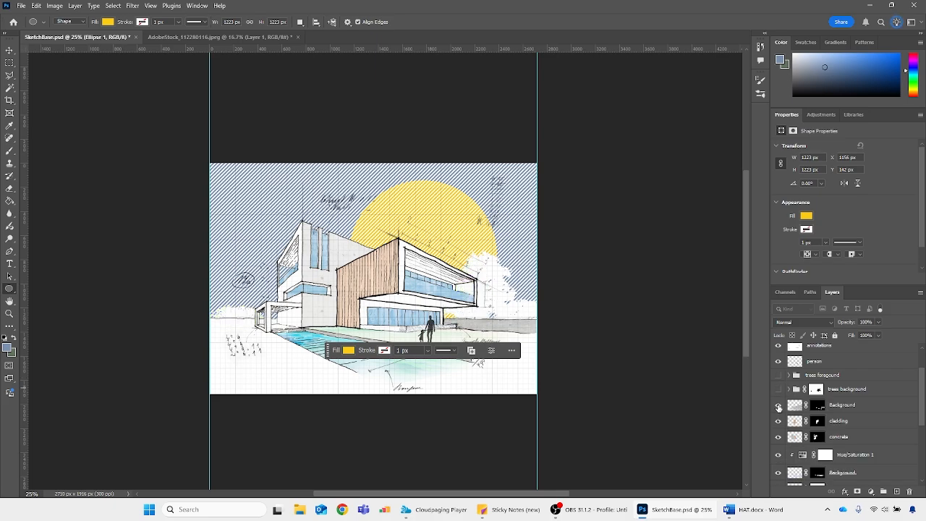
click(779, 406)
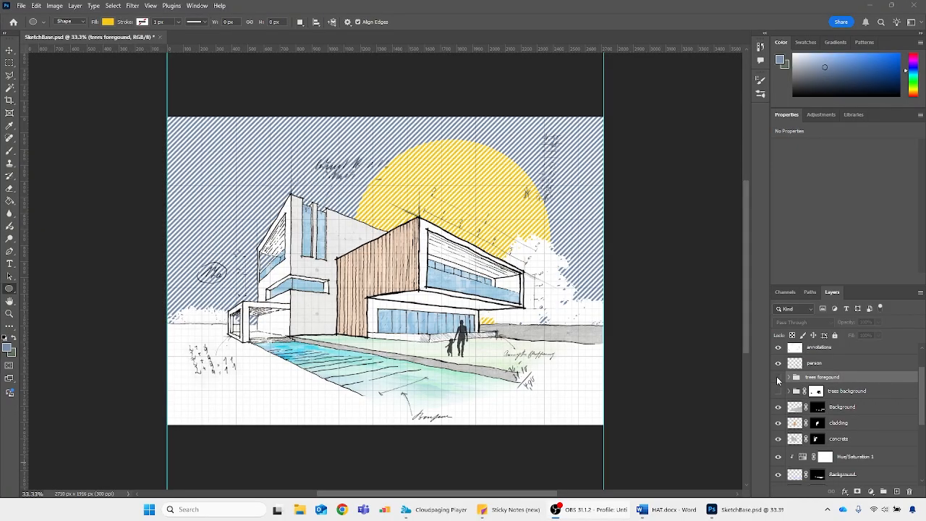
click(779, 391)
click(779, 378)
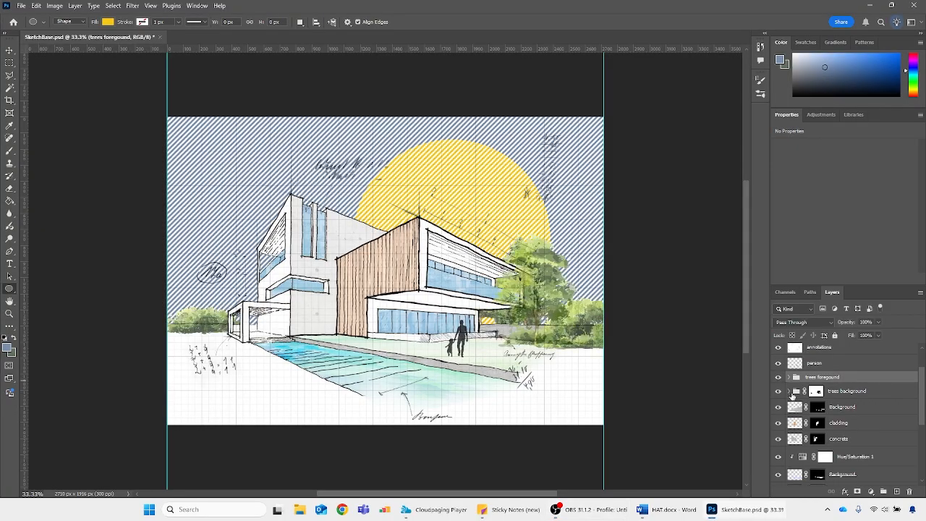
Set the opacity of all three layers in the background tree group to 100%
click(791, 391)
click(847, 406)
shift+click(847, 439)
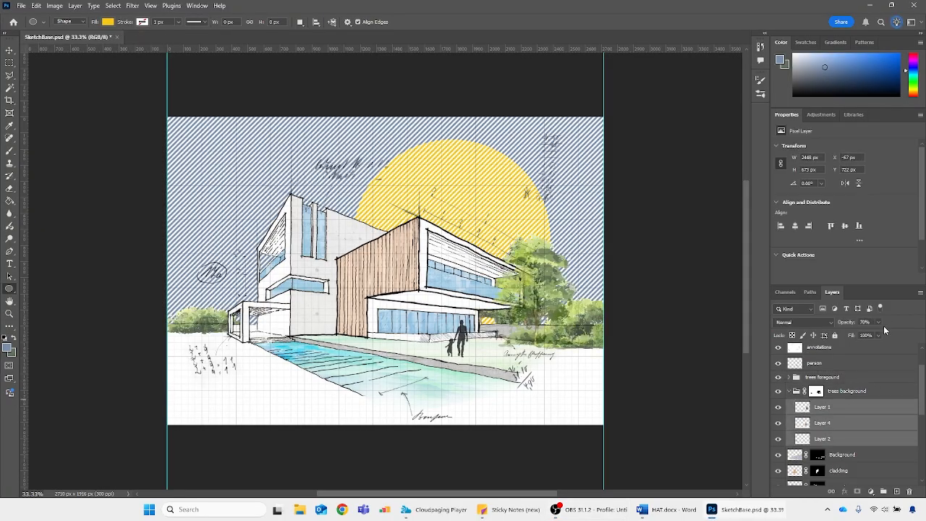
click(869, 322)
text(100)
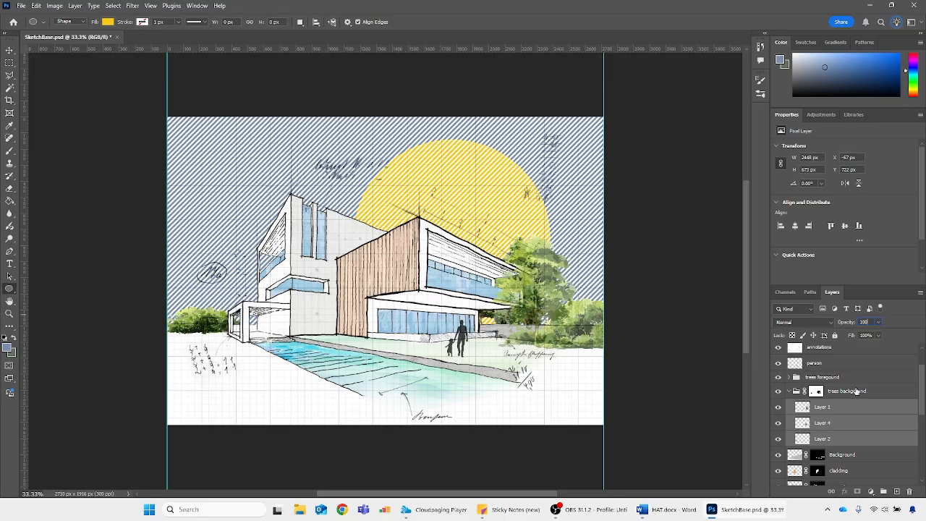
Set the opacity of Layer 5 and Layer 3 in the foreground tree group to 100%
click(790, 377)
click(832, 391)
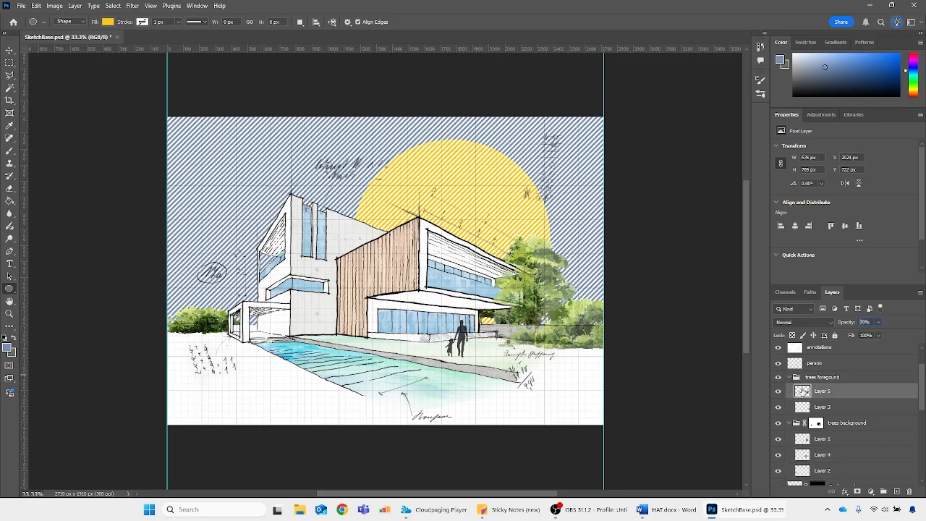
shift+click(833, 406)
text(100)
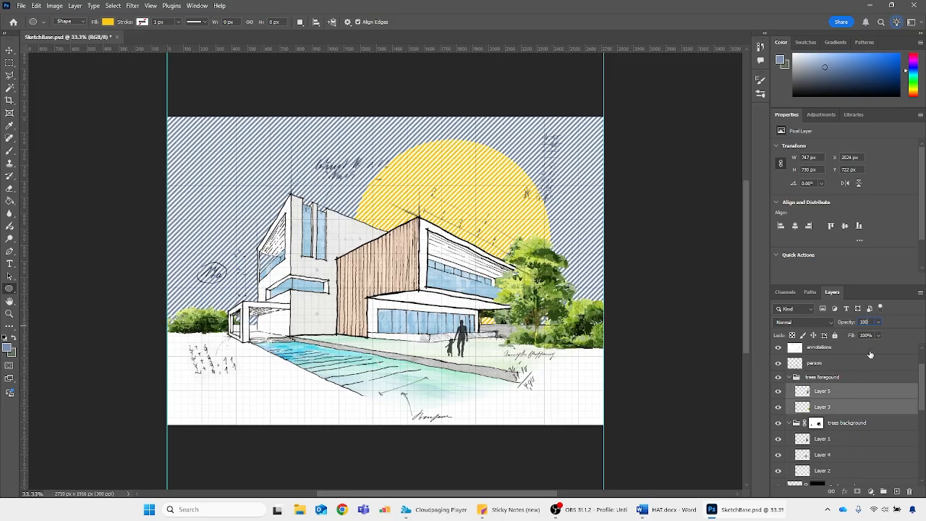
Collapse the foreground and background tree groups and merge them into a single layer
click(851, 377)
click(790, 377)
click(788, 391)
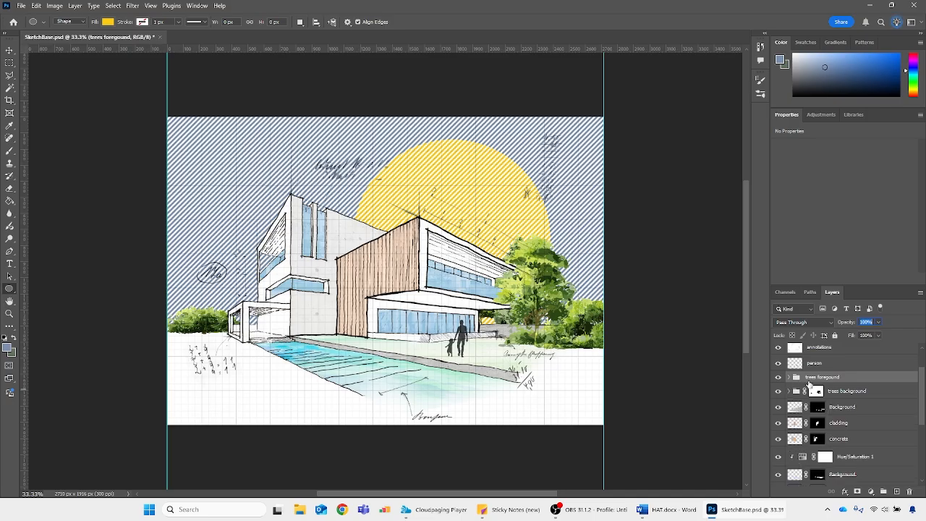
shift+click(866, 392)
right_click(866, 392)
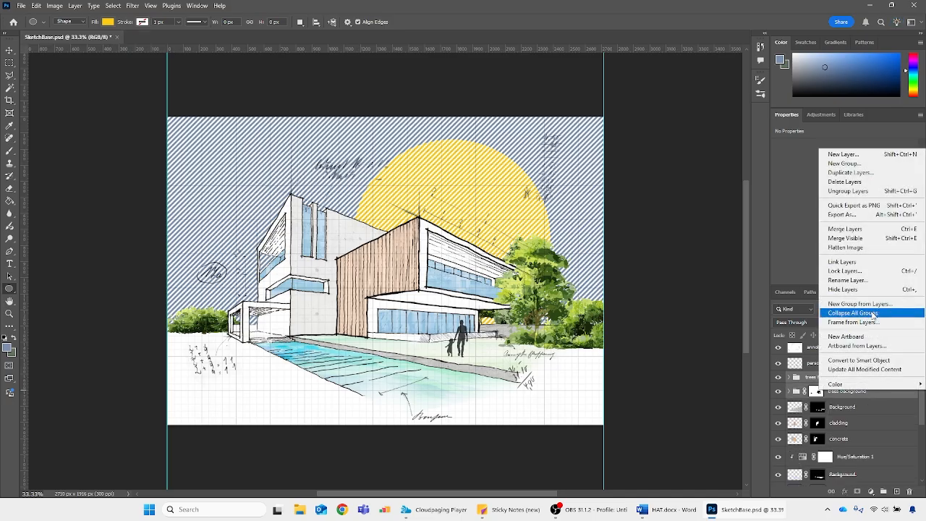
click(849, 230)
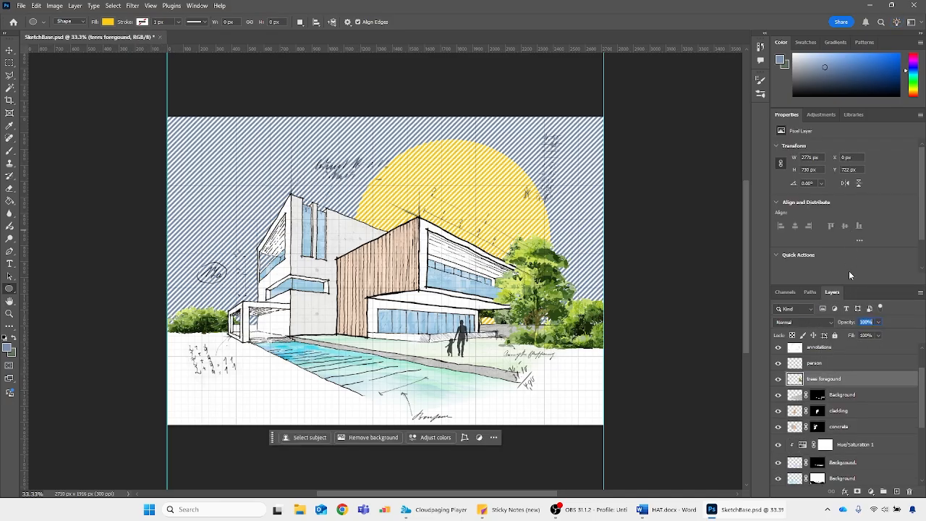
Create a group named "trees crosshatch" with a layer mask made from the merged trees' outline
ctrl+click(795, 381)
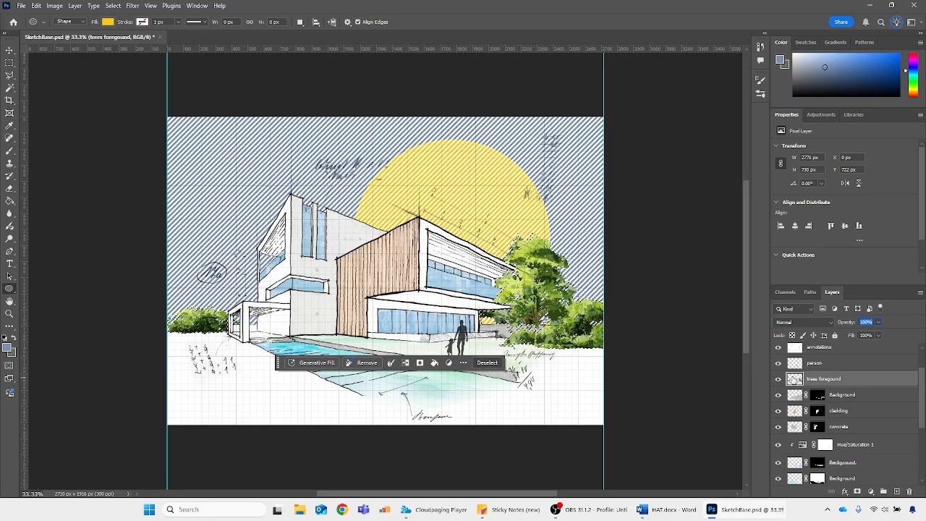
click(884, 493)
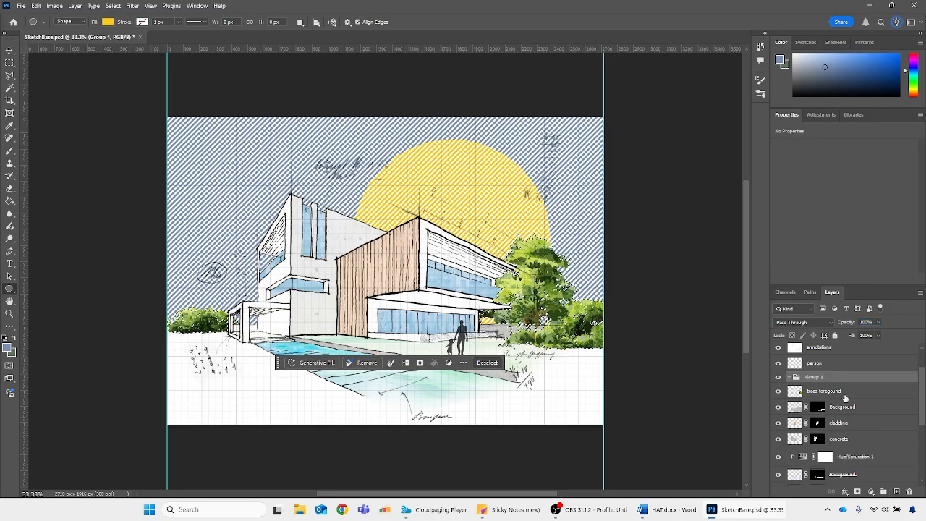
click(857, 492)
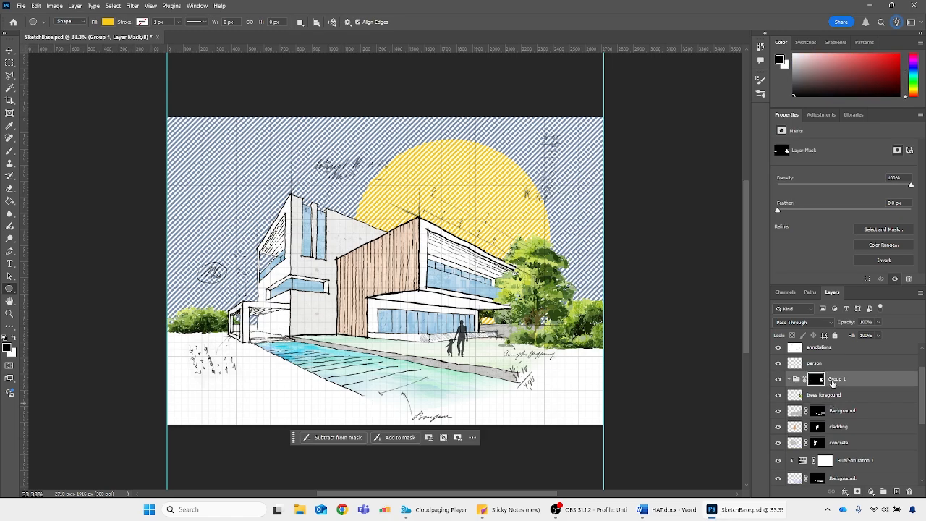
double_click(836, 379)
text(trees crosshatch)
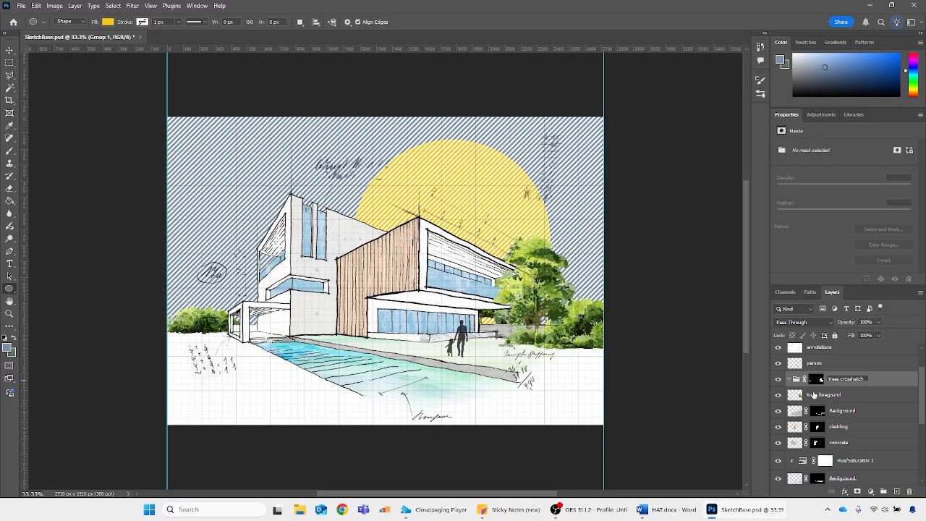
Hide the merged trees layer and add a pattern fill with the diagonal stripe pattern inside the trees crosshatch group
click(814, 395)
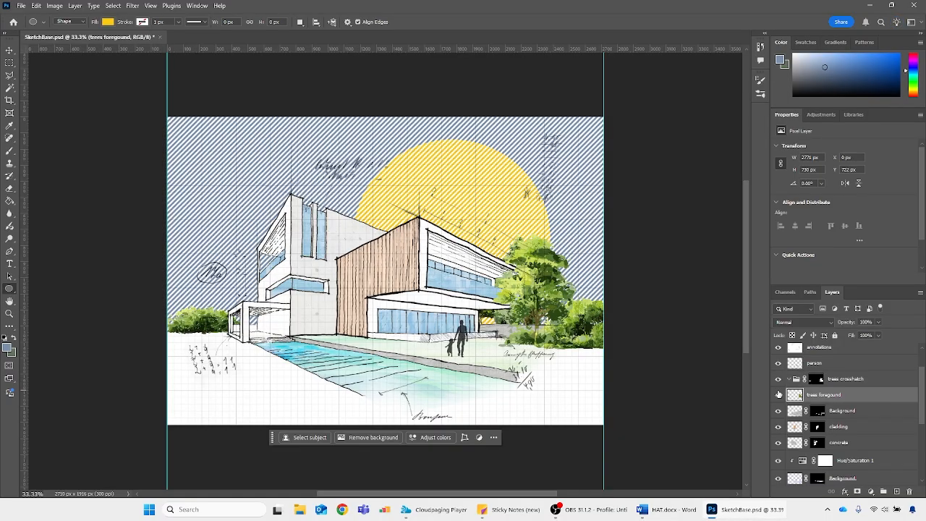
click(779, 394)
click(795, 378)
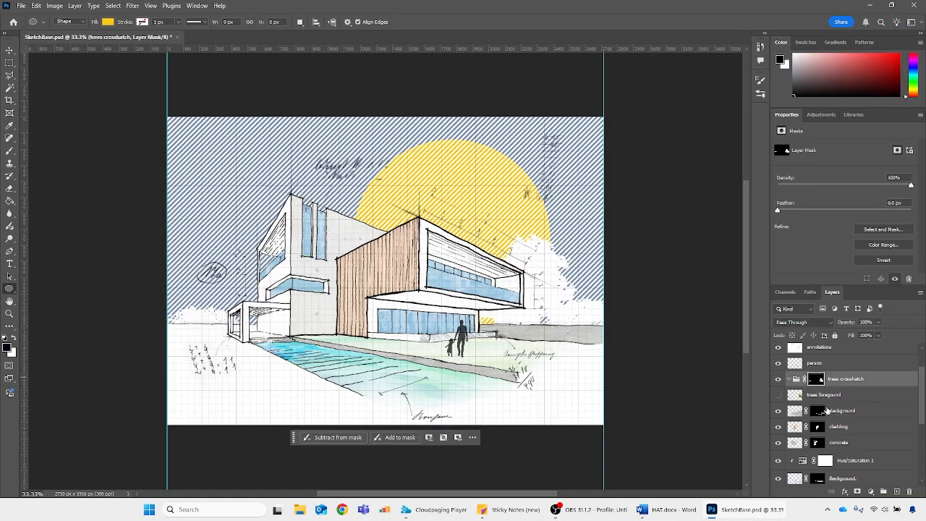
click(872, 491)
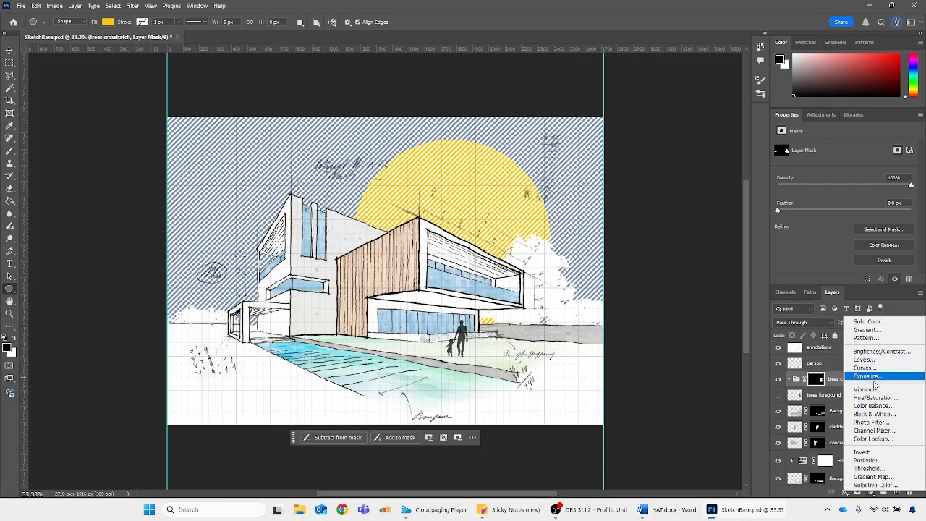
click(881, 338)
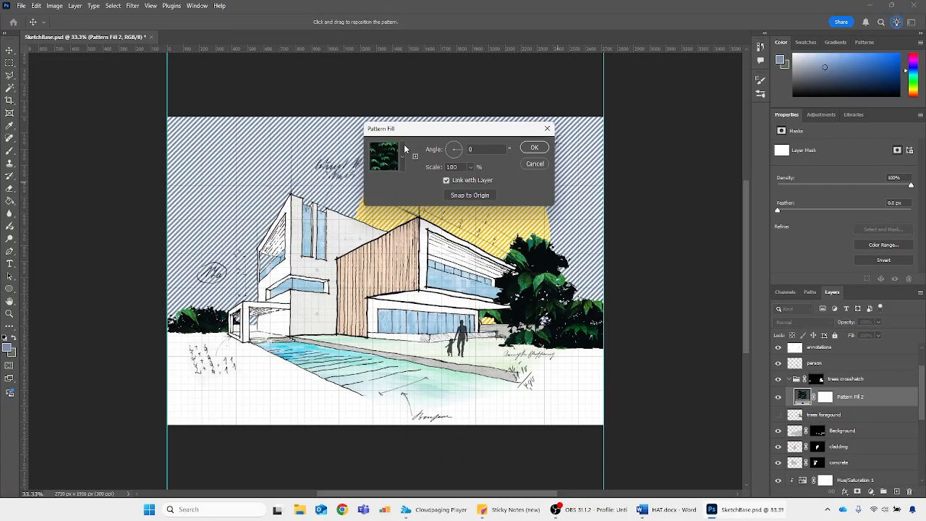
click(402, 155)
click(384, 240)
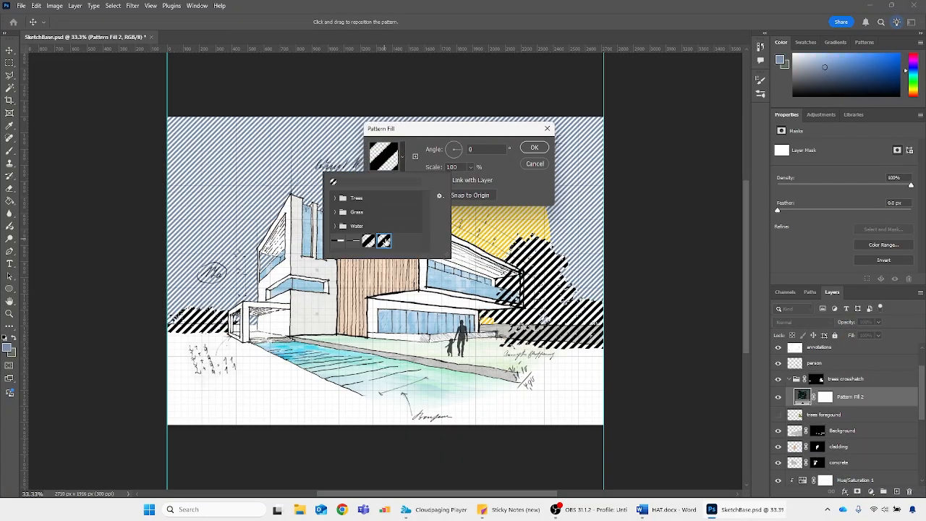
Set the tree pattern fill's scale to 60% and accept it
click(487, 141)
click(438, 168)
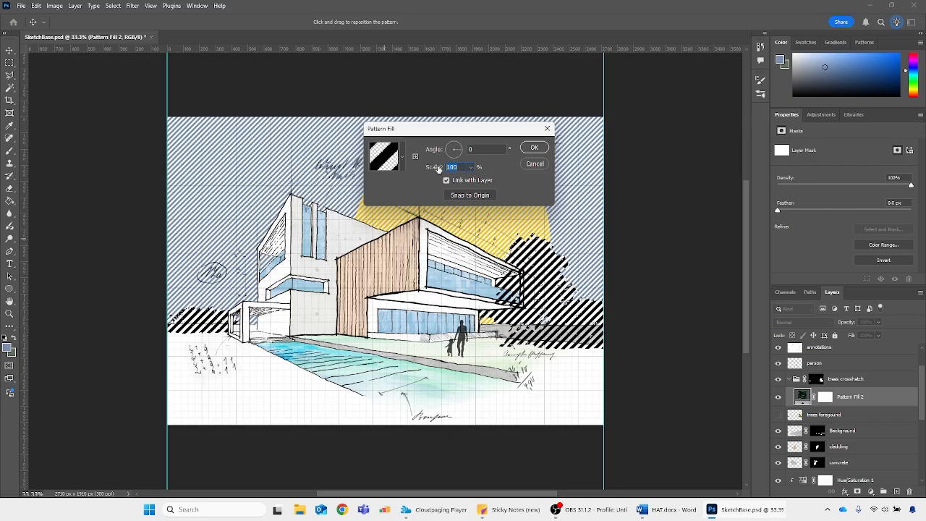
text(60)
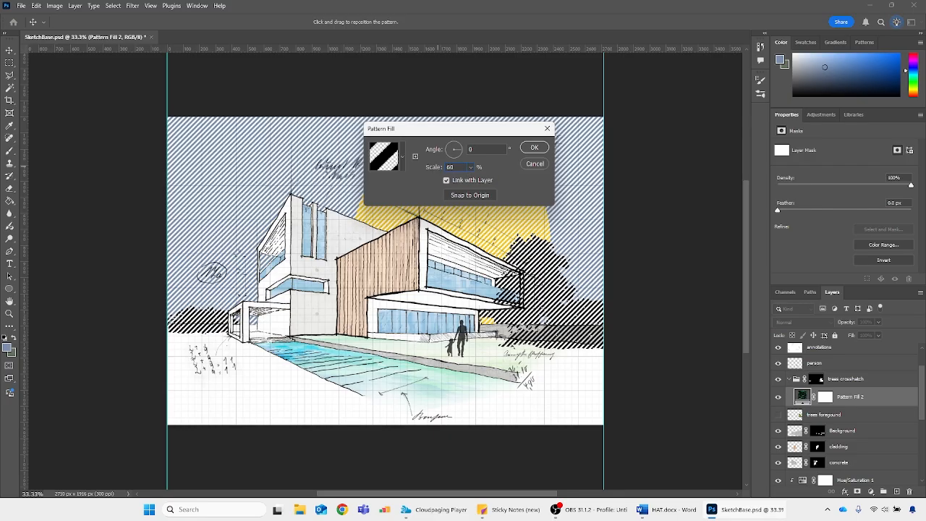
click(534, 148)
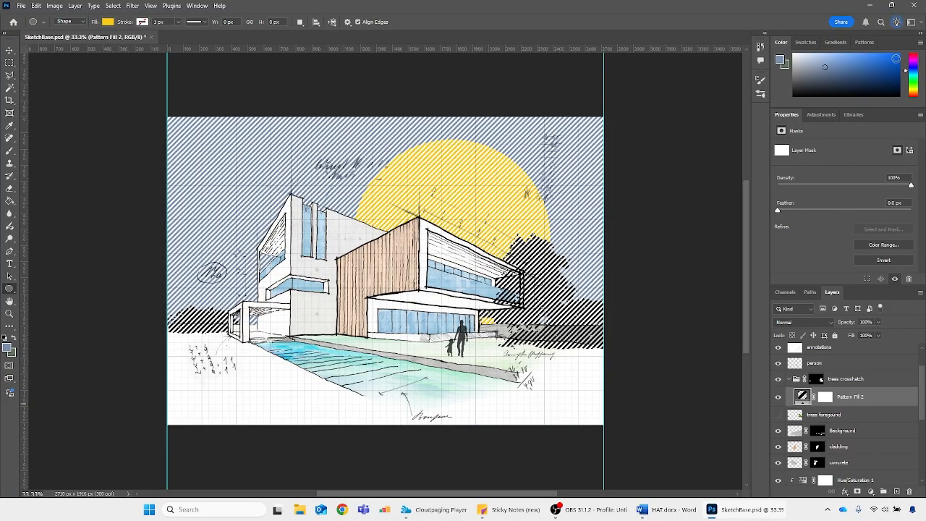
Add a new layer filled with dark green above the tree pattern fill and clip it to the hatch lines
mouse_move(915, 79)
mouse_down()
mouse_move(896, 66)
mouse_move(897, 79)
mouse_up()
click(896, 491)
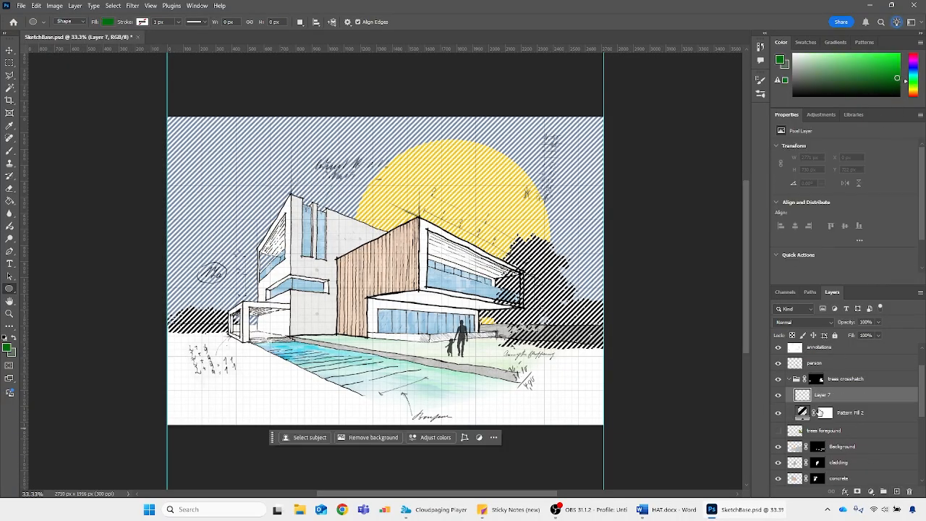
key(alt+BackSpace)
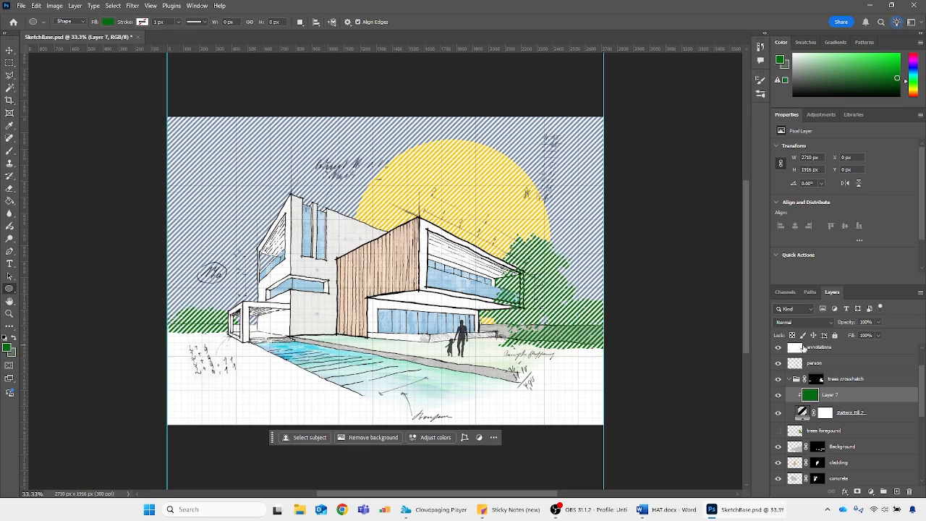
Reduce the tree hatch pattern fill's scale to 20% and accept the change
key(ctrl+minus)
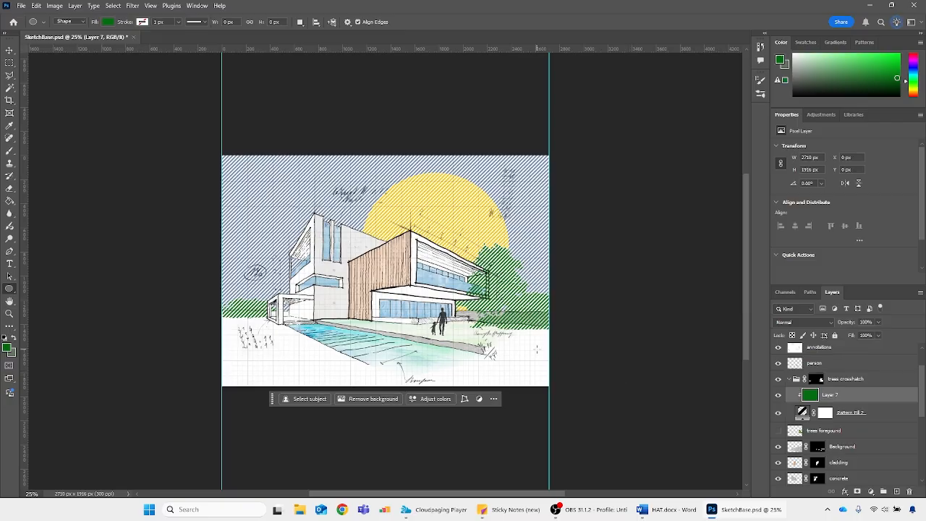
scroll(614, 368, up, 1)
double_click(803, 411)
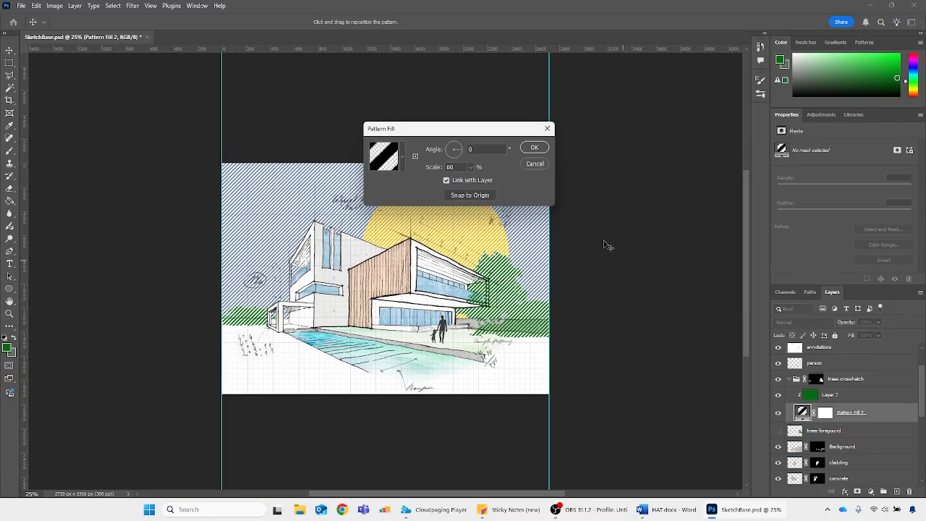
double_click(450, 167)
text(400)
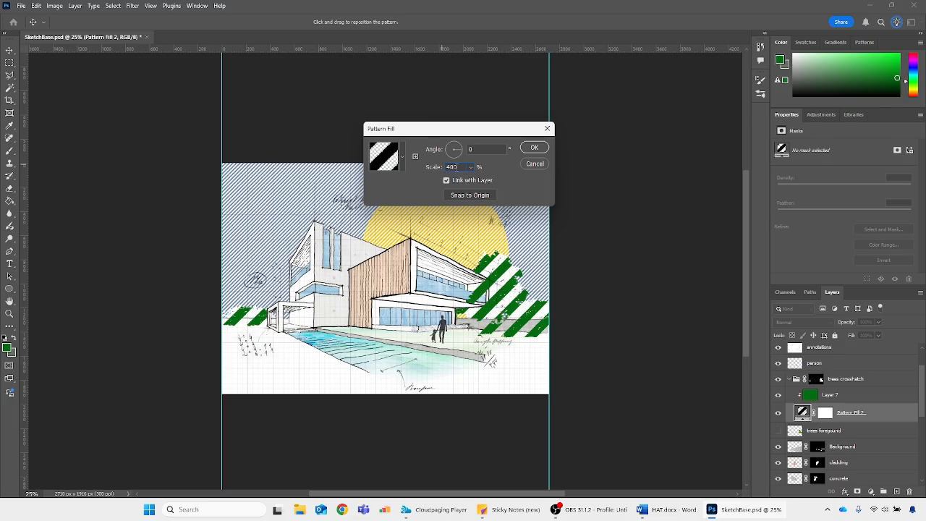
drag(457, 167, 432, 168)
text(20)
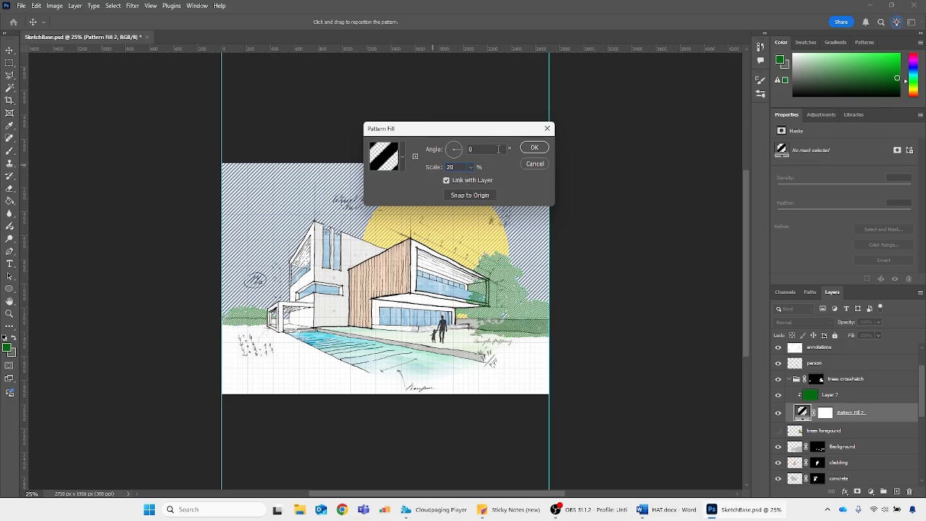
click(532, 148)
Select the "trees foregound" layer and turn its visibility back on beneath the hatch group
click(809, 431)
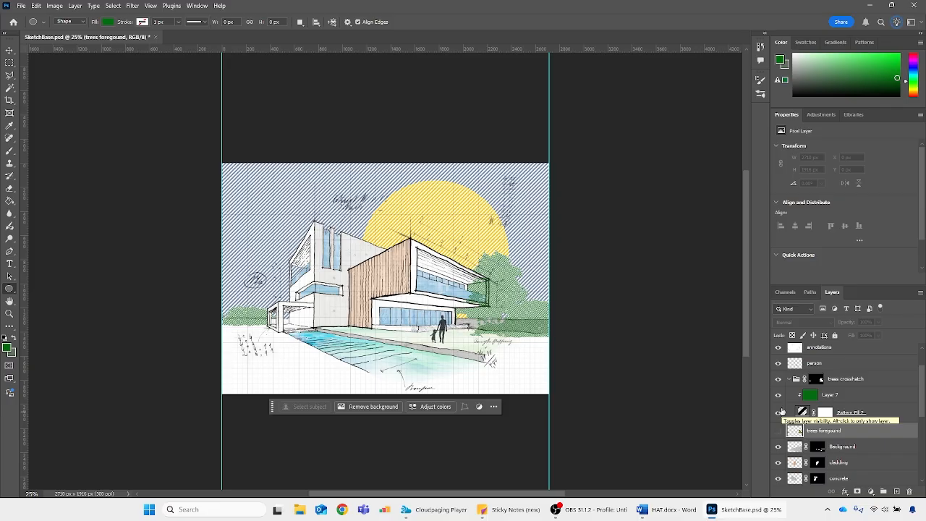
click(779, 429)
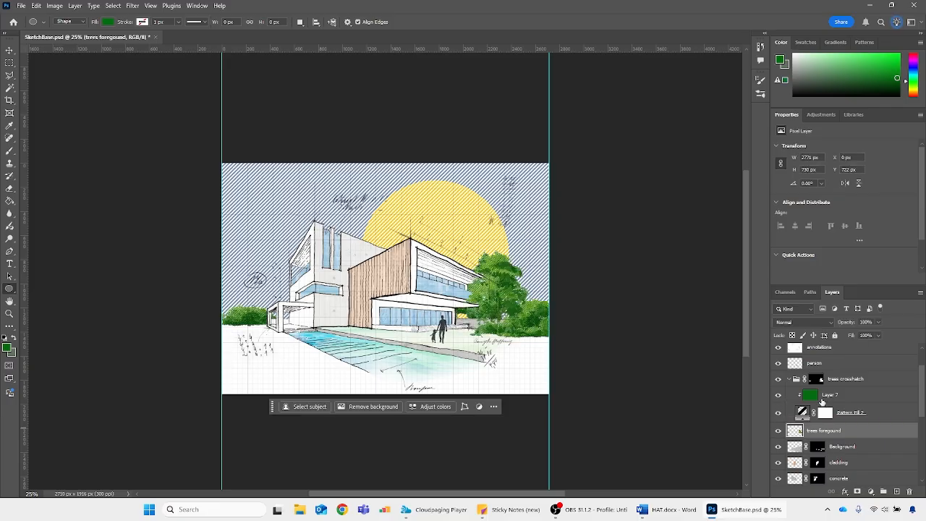